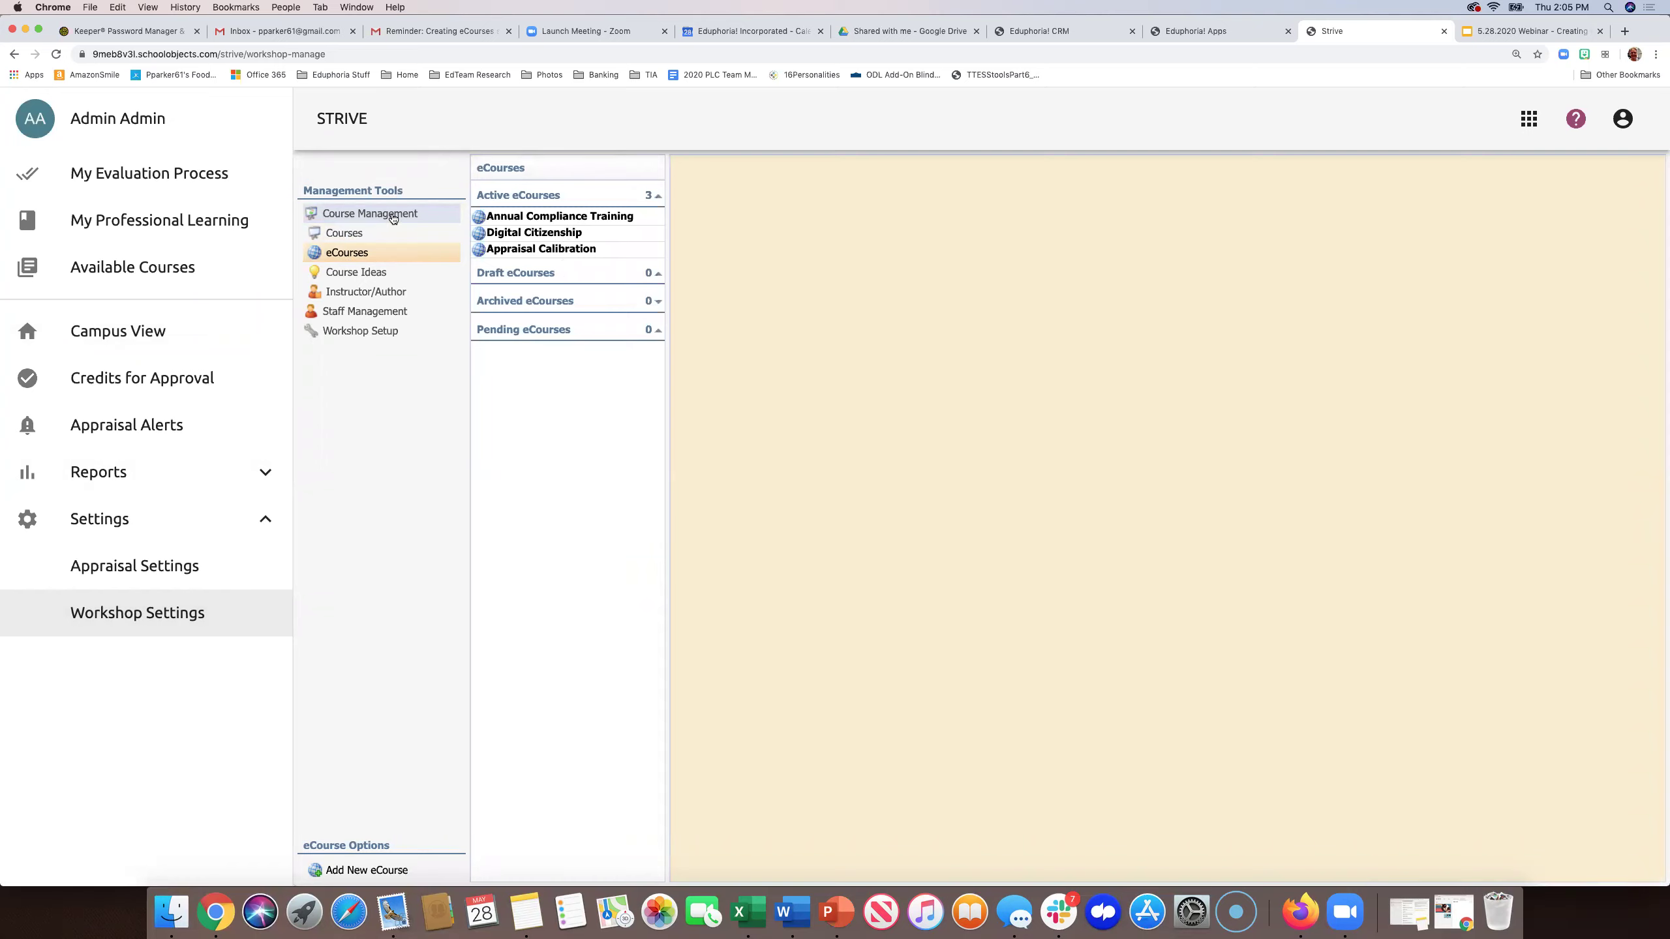
# - Create a new, empty eCourse titled 'Instructional Strategies' and advance to the Frameworks and Dimensions step
pyautogui.click(352, 872)
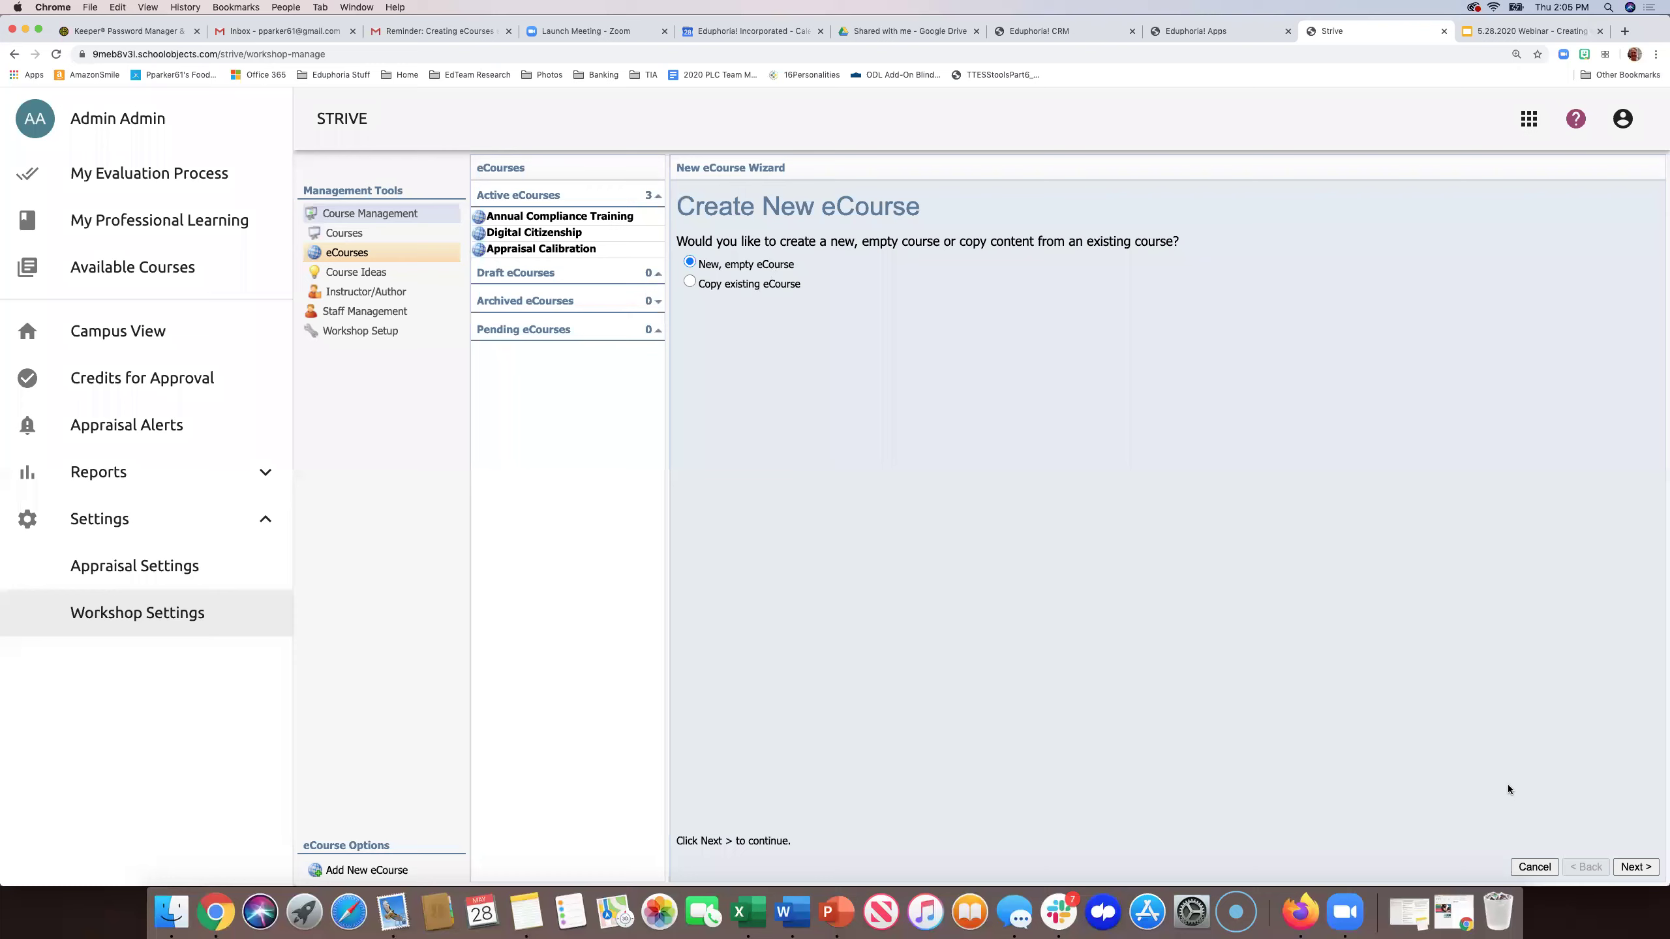
pyautogui.click(1637, 868)
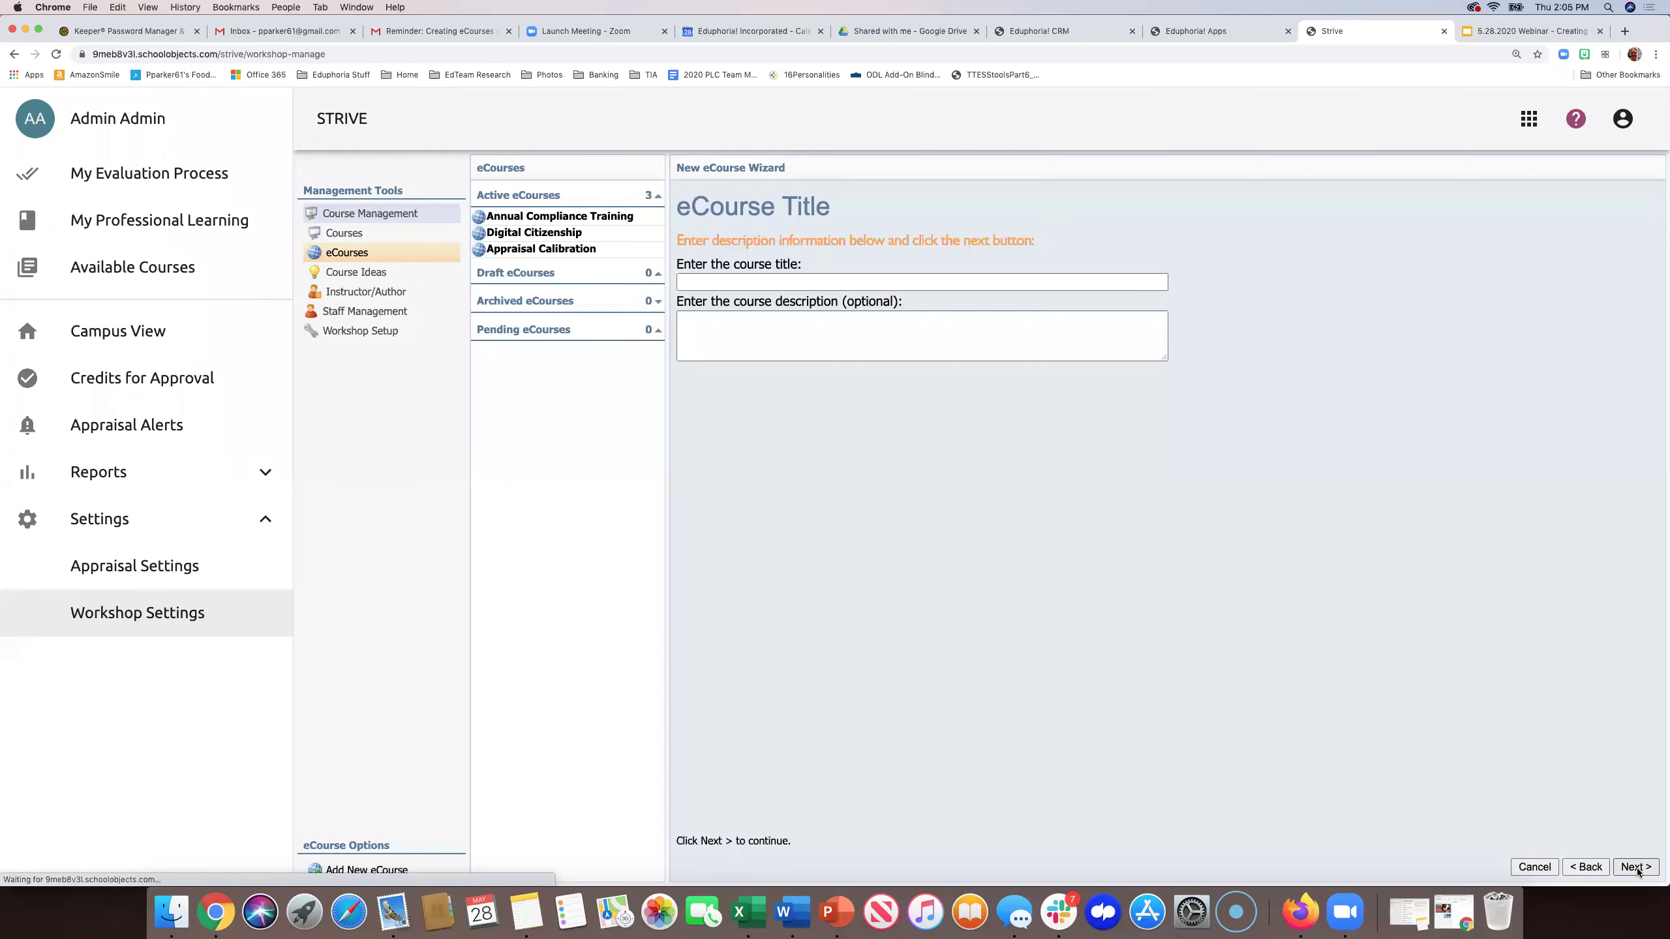
pyautogui.click(746, 282)
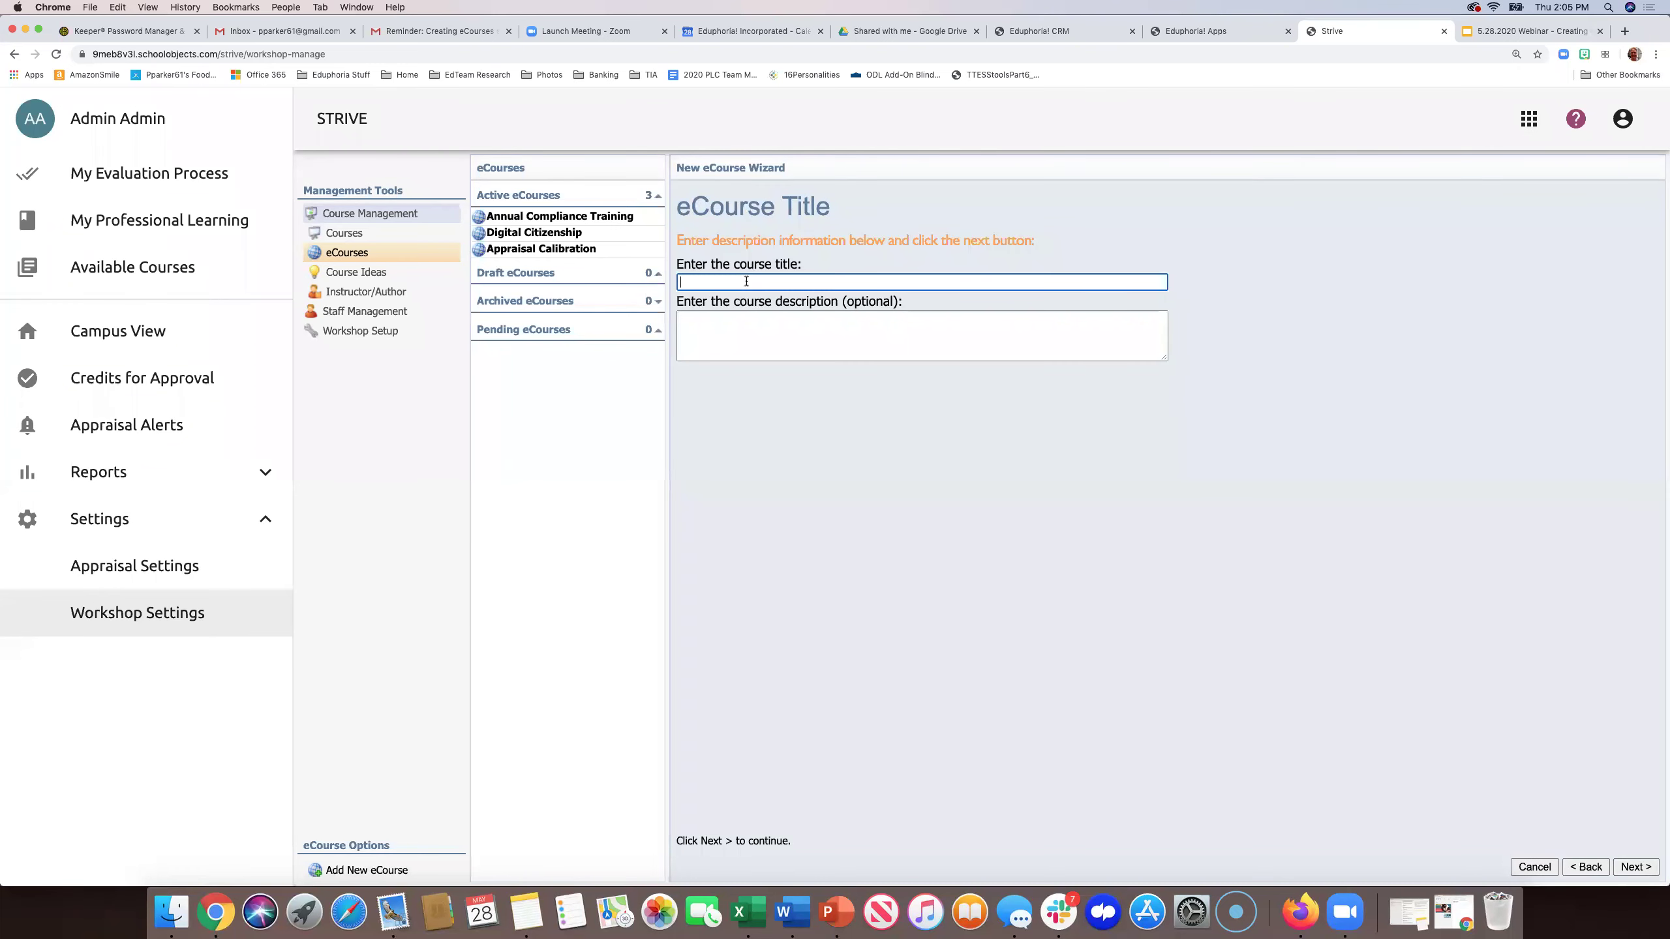
pyautogui.write('Instructional Strategies')
pyautogui.click(1636, 867)
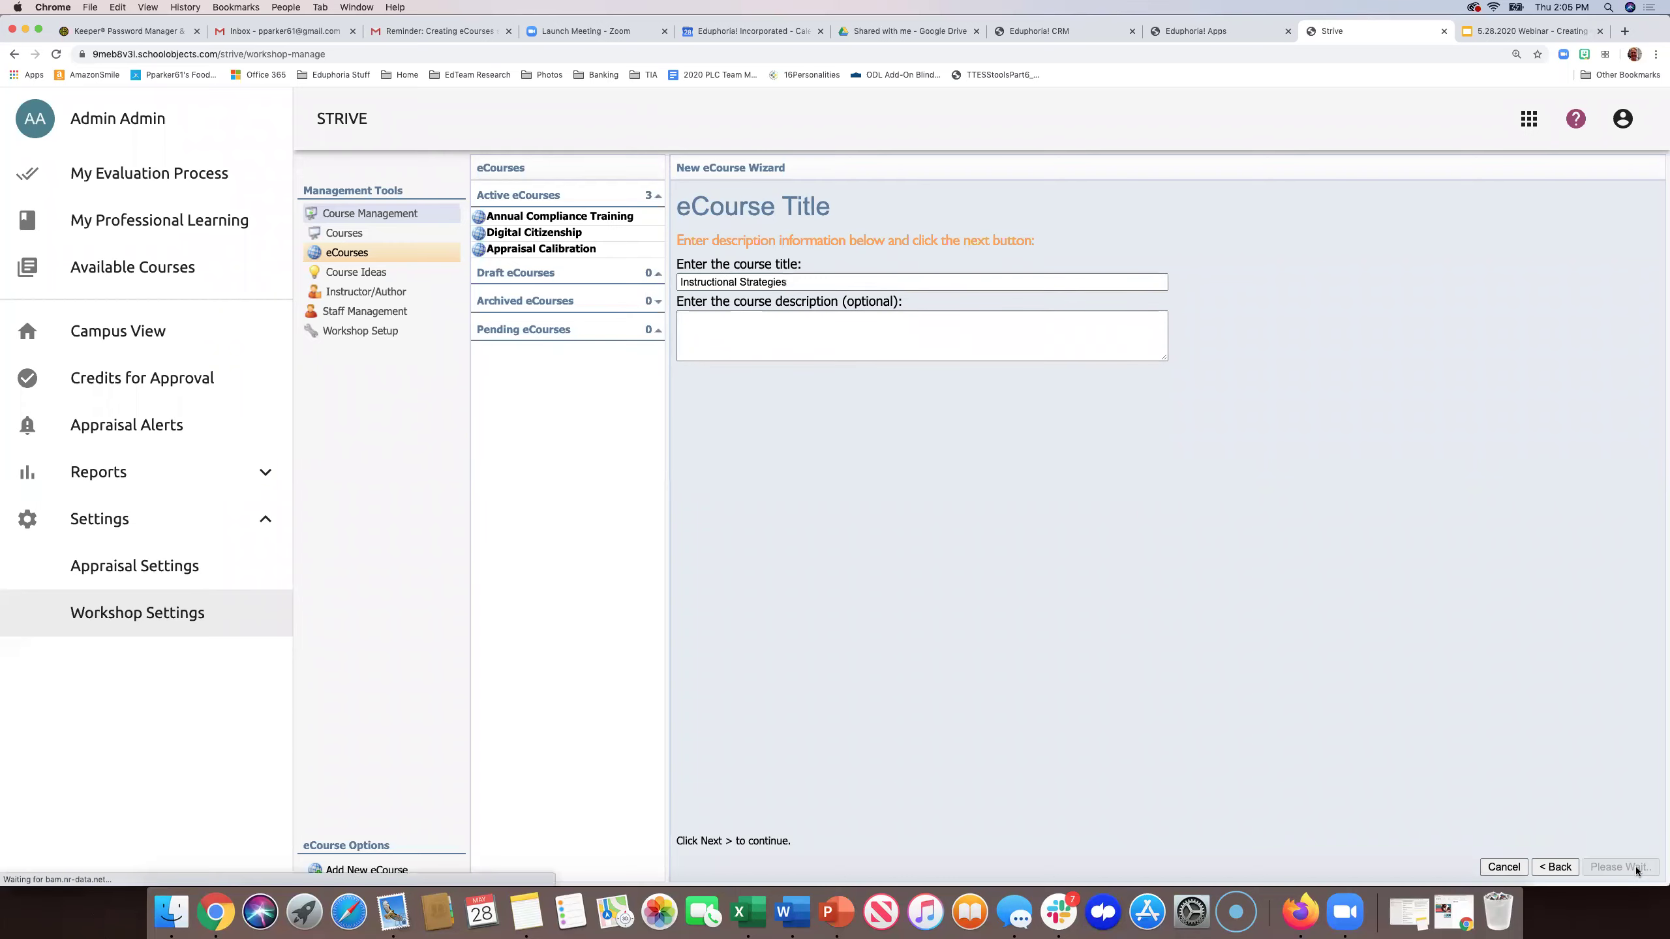
pyautogui.press('super+equal')
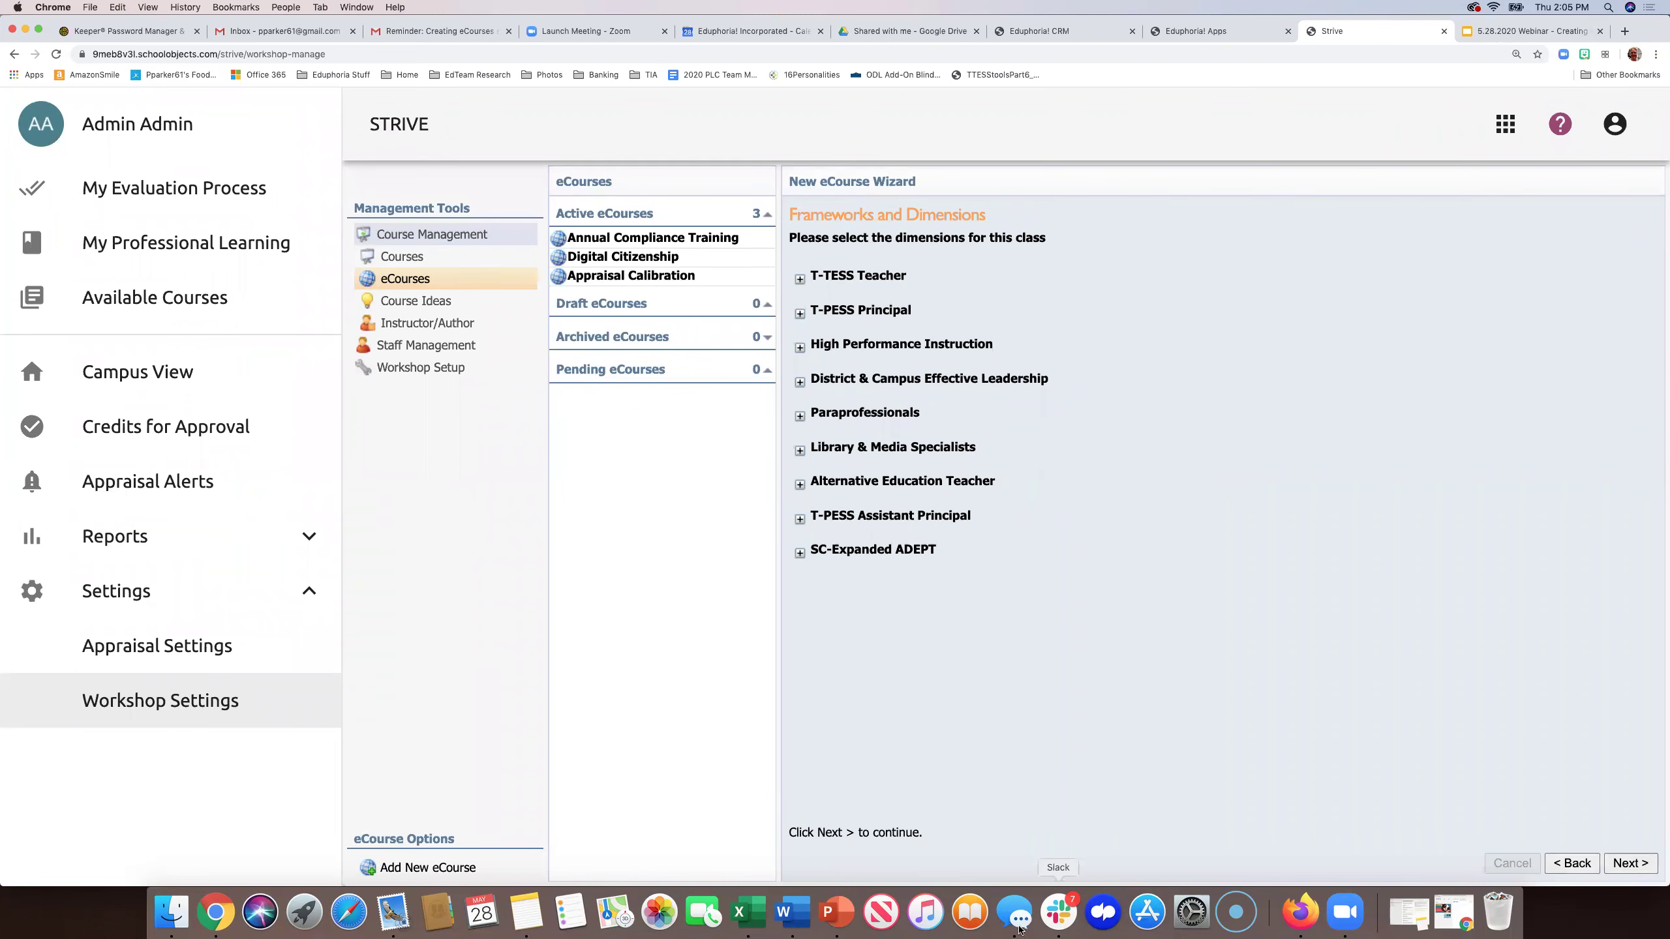
# - Tag the course with T-TESS Teacher dimensions 4.3 Professional Development and 1.4 Activities, then create it
pyautogui.click(799, 279)
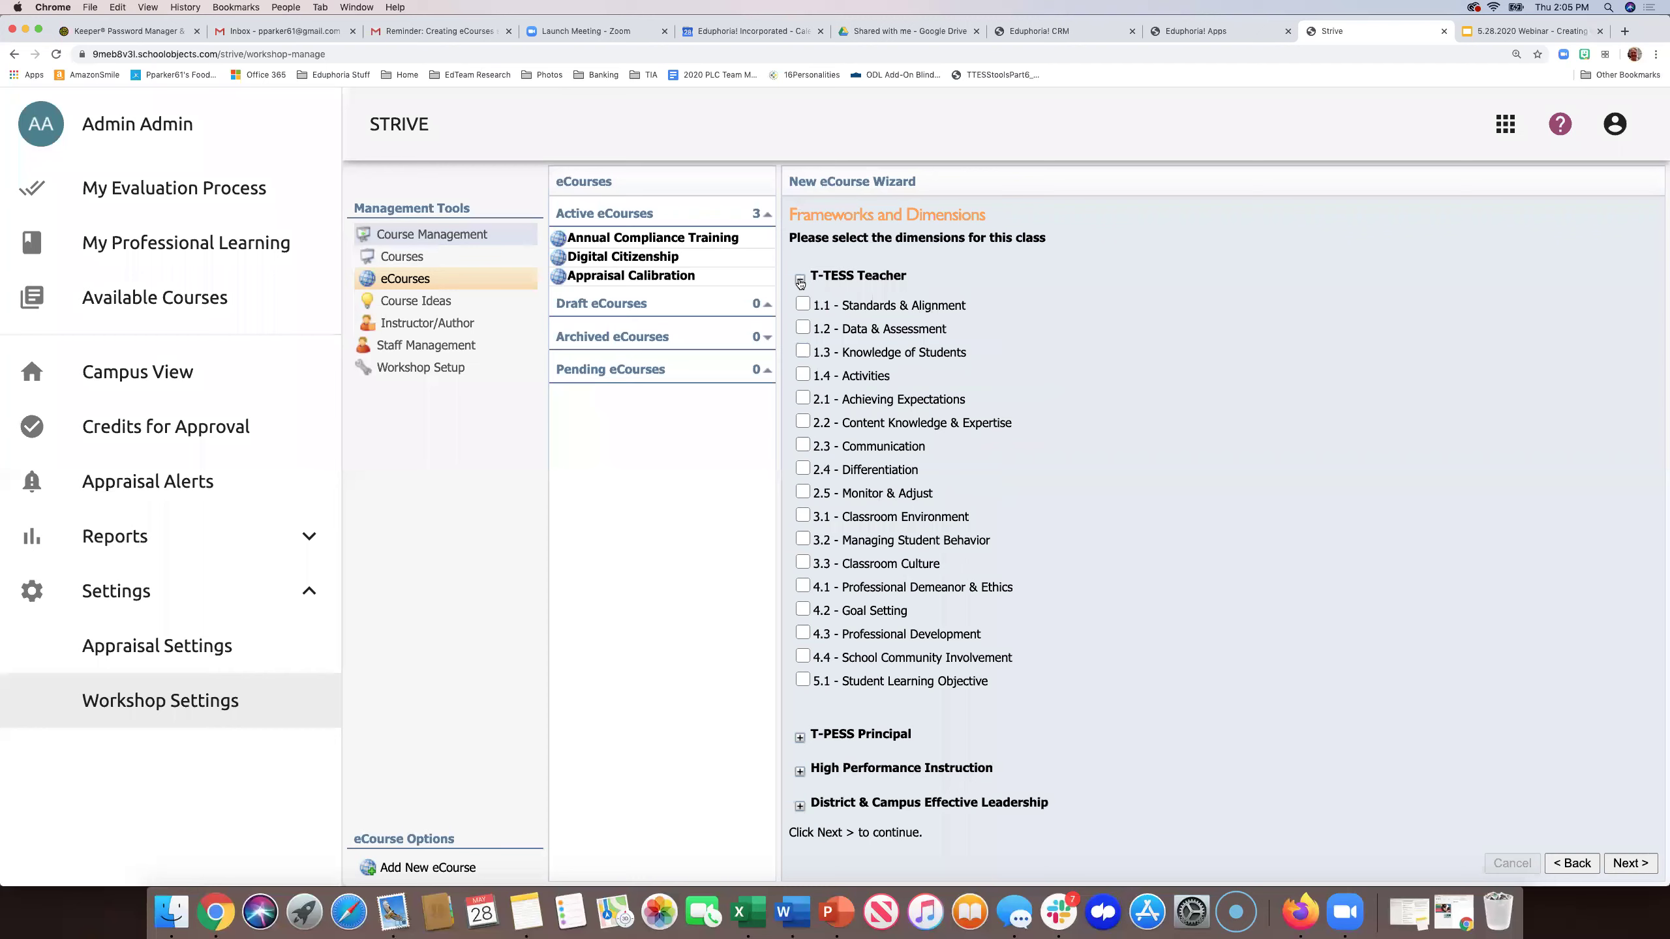
pyautogui.click(803, 633)
pyautogui.click(803, 375)
pyautogui.click(1633, 867)
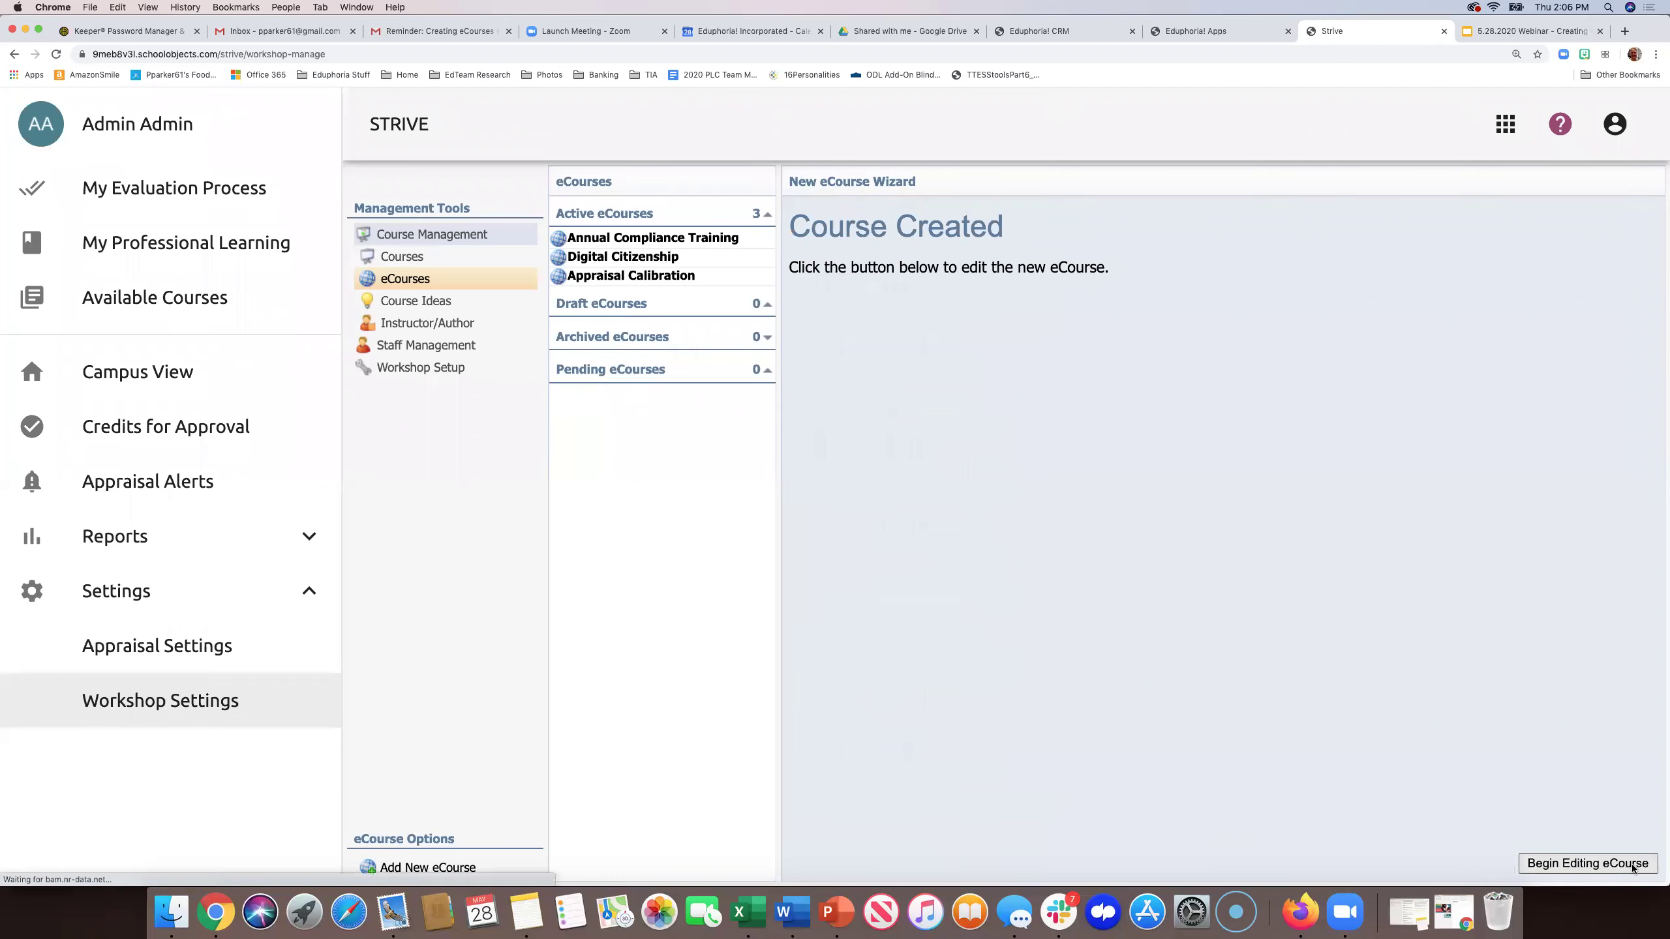
# - Begin editing the Instructional Strategies eCourse and review its Draft status options
pyautogui.click(1586, 859)
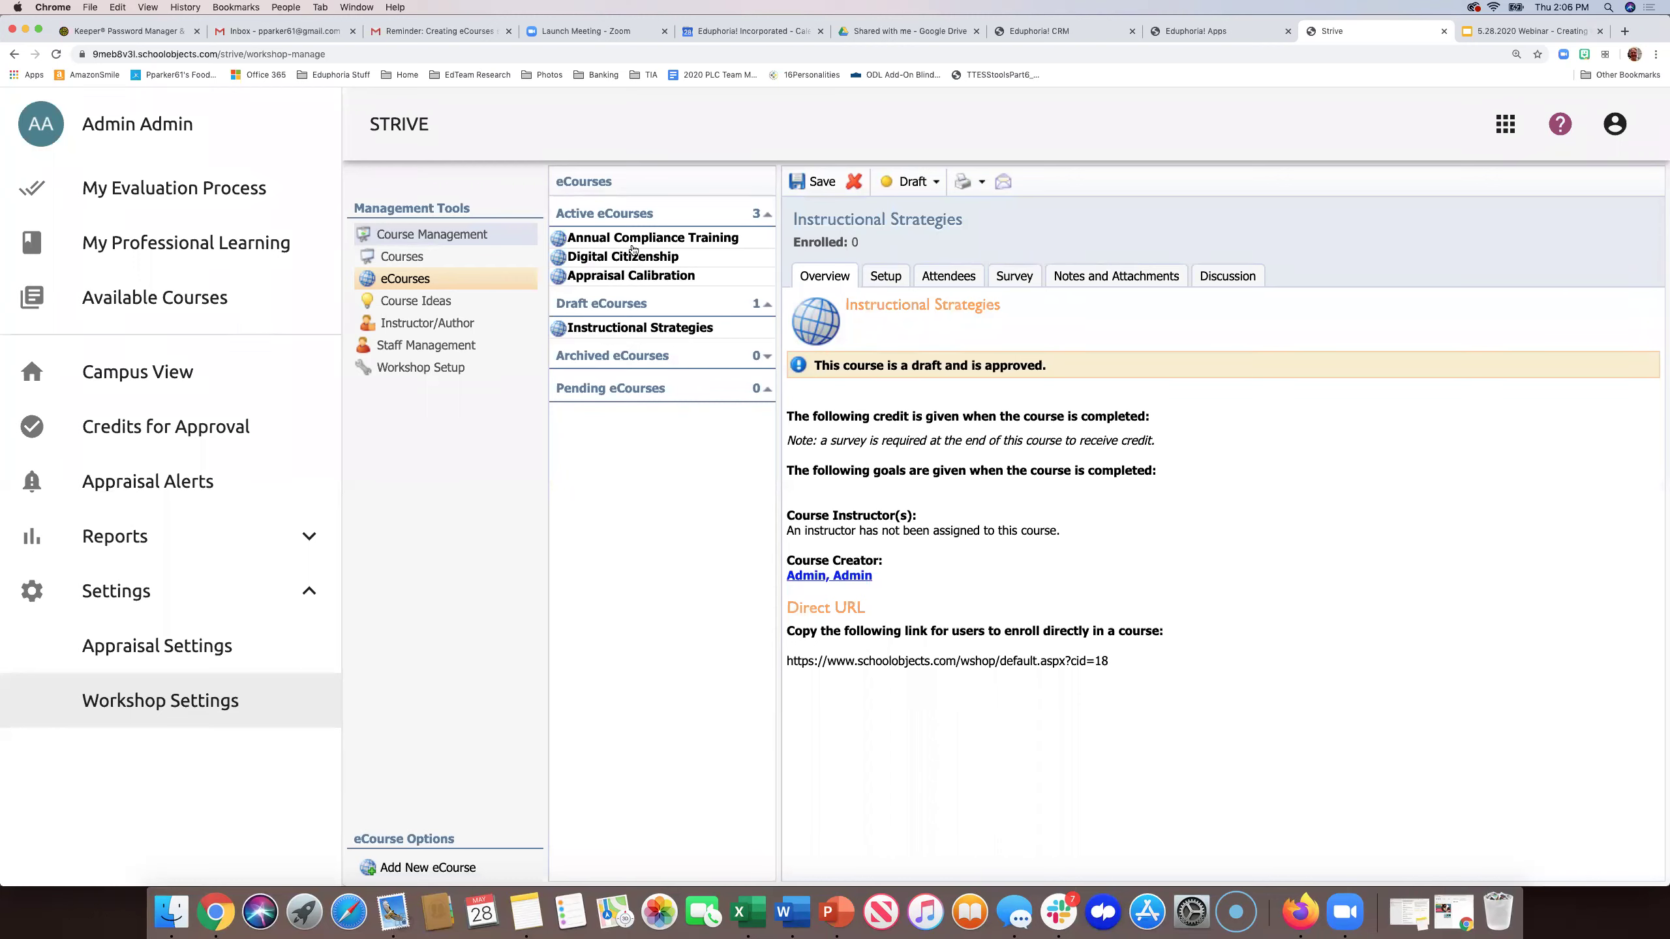
pyautogui.click(935, 184)
# - In Setup > Course Description, view Title & Description, then the Instructors selection list
pyautogui.click(899, 282)
pyautogui.click(792, 341)
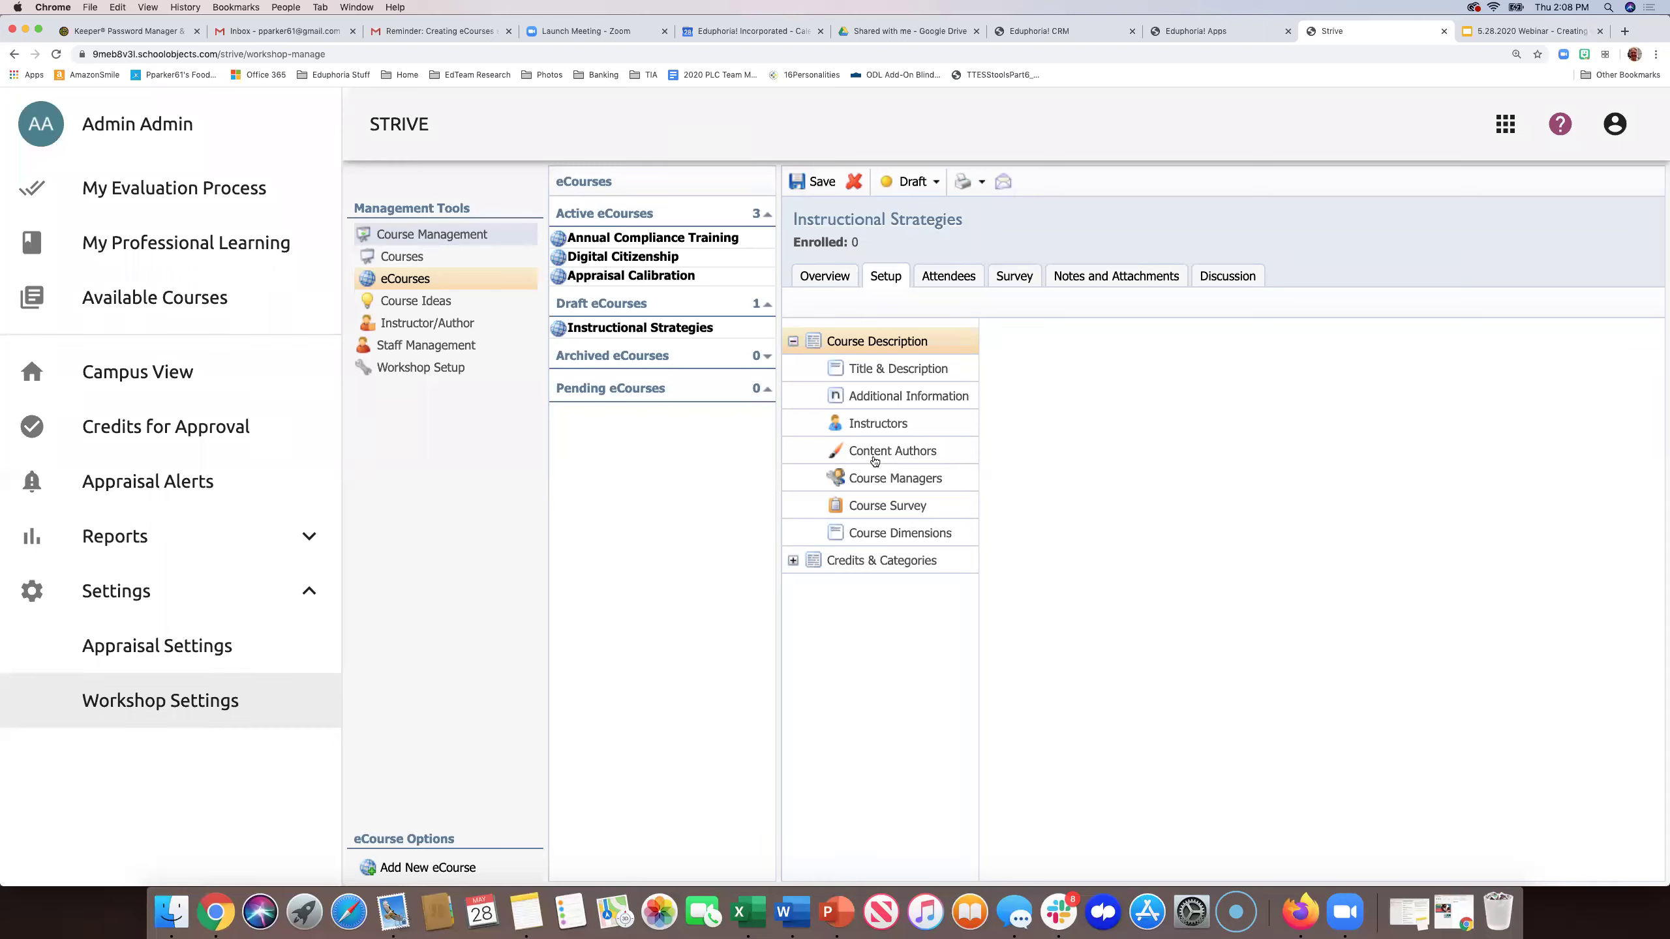
pyautogui.click(900, 373)
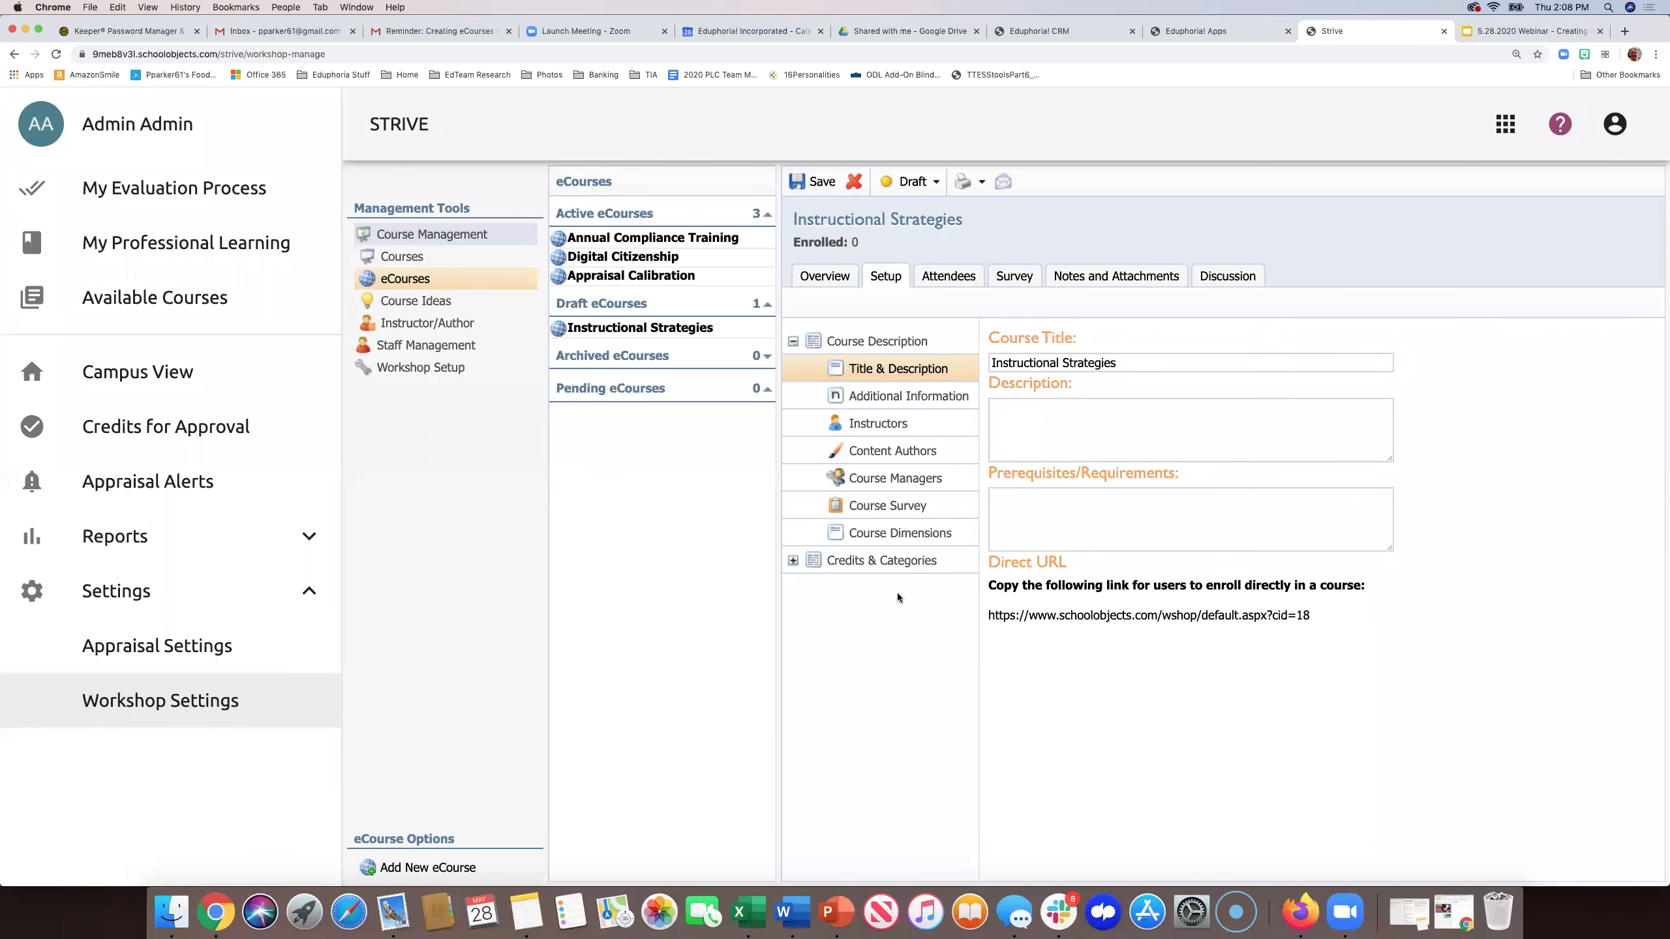
pyautogui.click(870, 425)
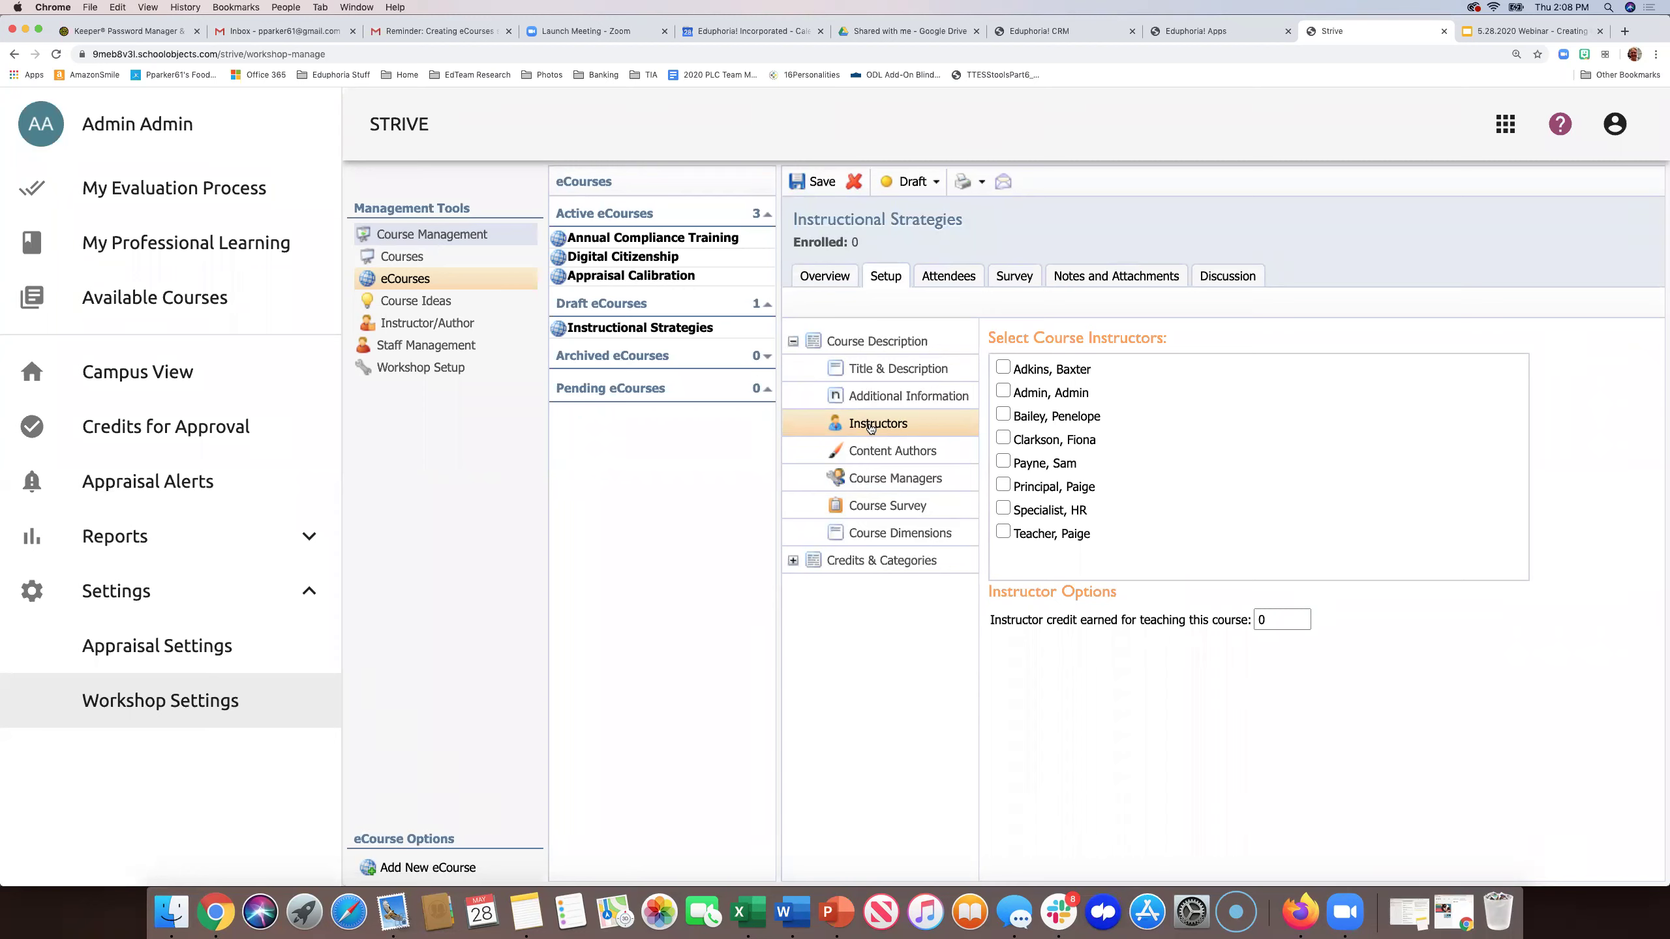
# - In Workshop Setup > Instructors, add a staff-member instructor, searching by name but finding no results
pyautogui.click(408, 371)
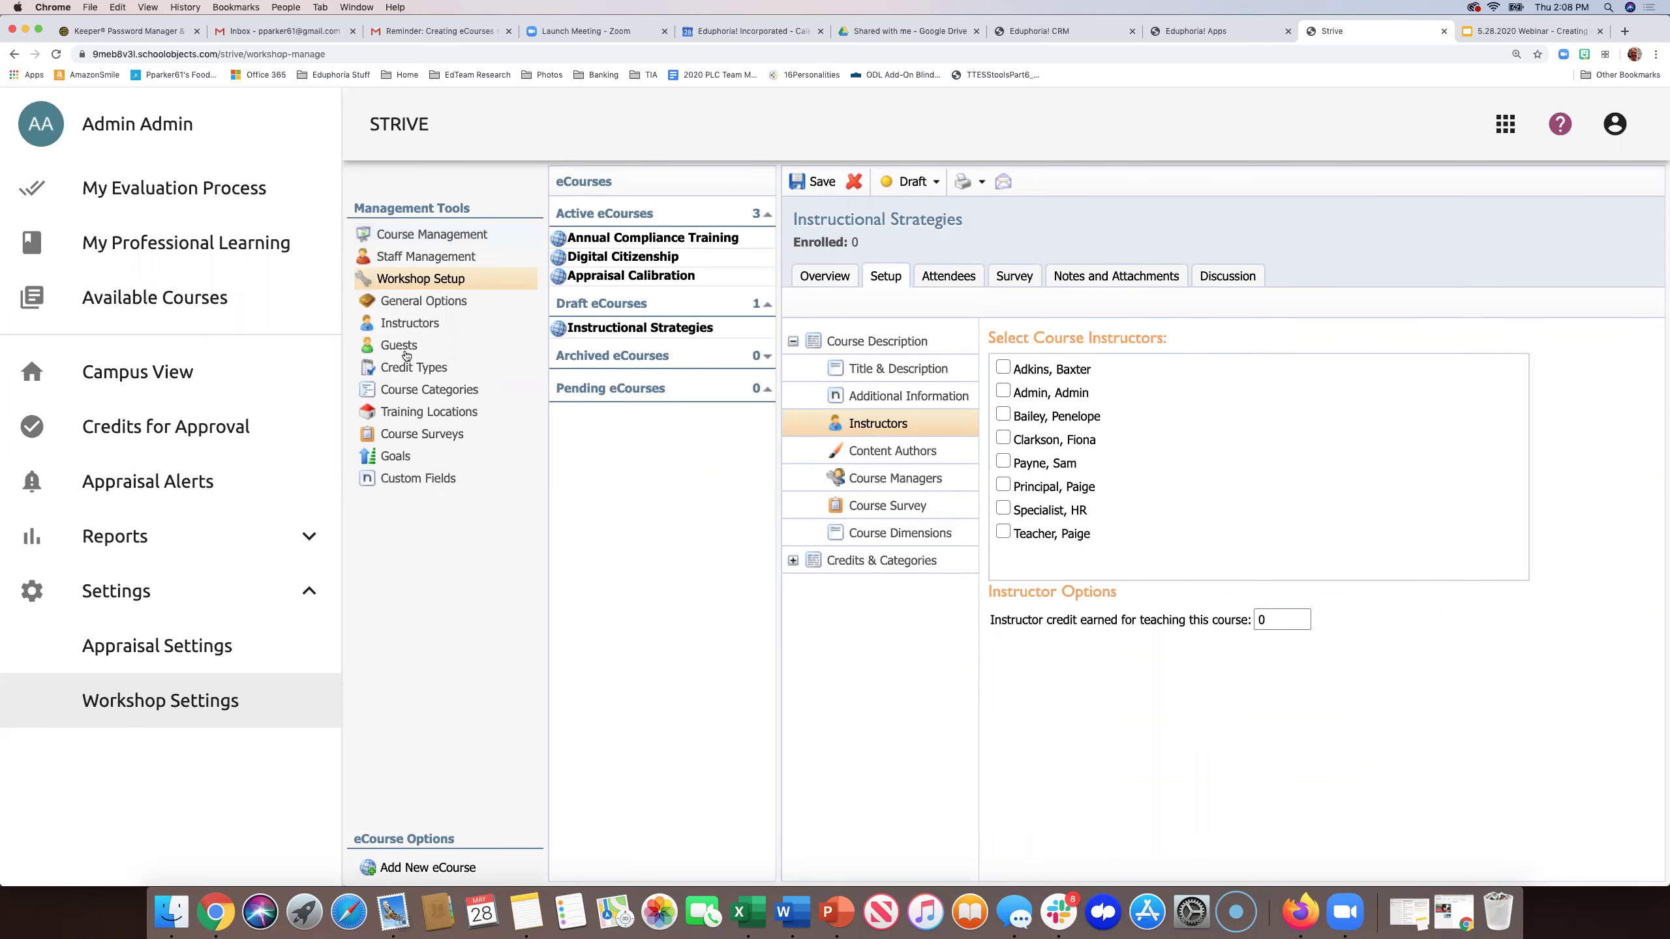
pyautogui.click(404, 328)
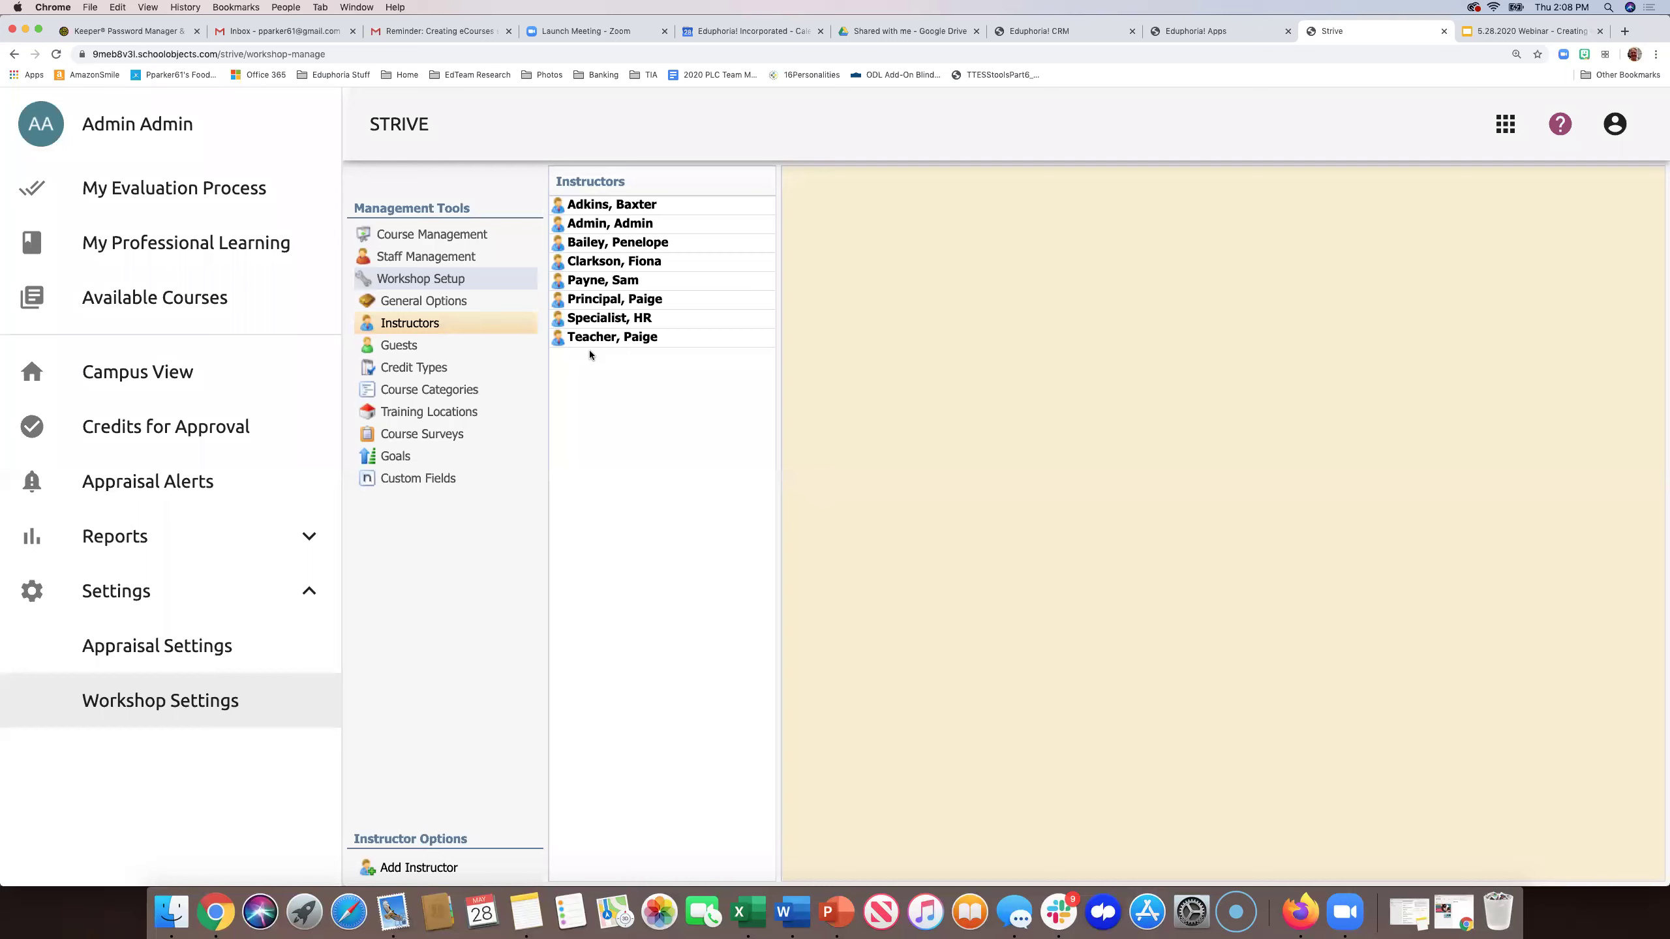
pyautogui.click(412, 868)
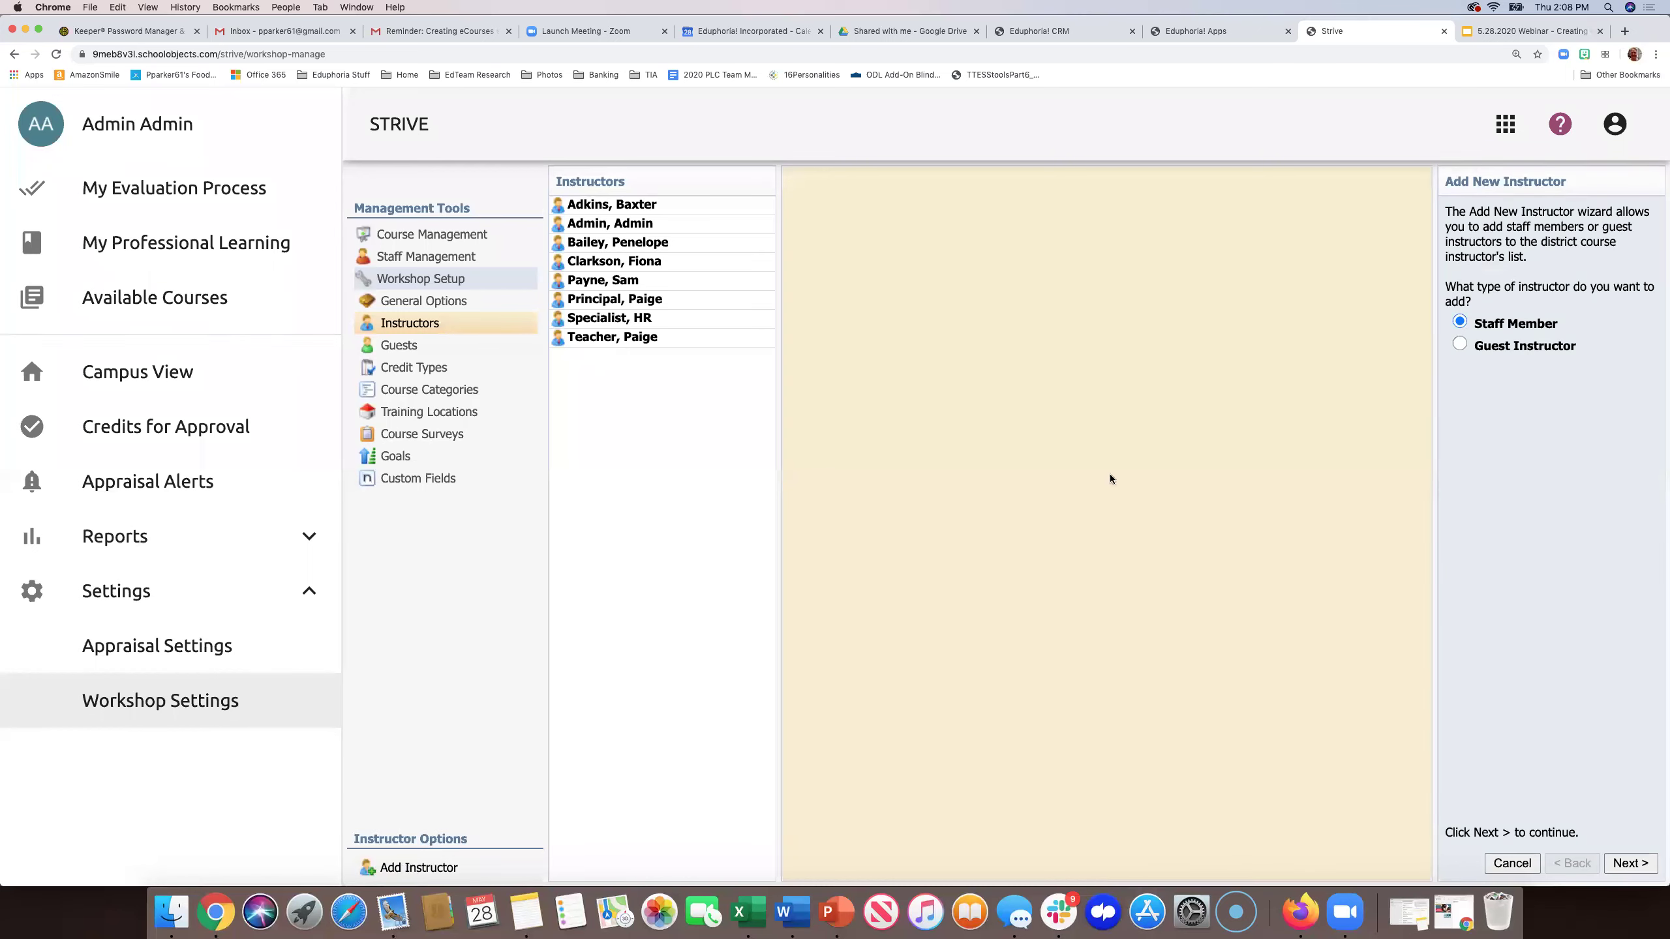
pyautogui.click(1626, 862)
pyautogui.click(1483, 274)
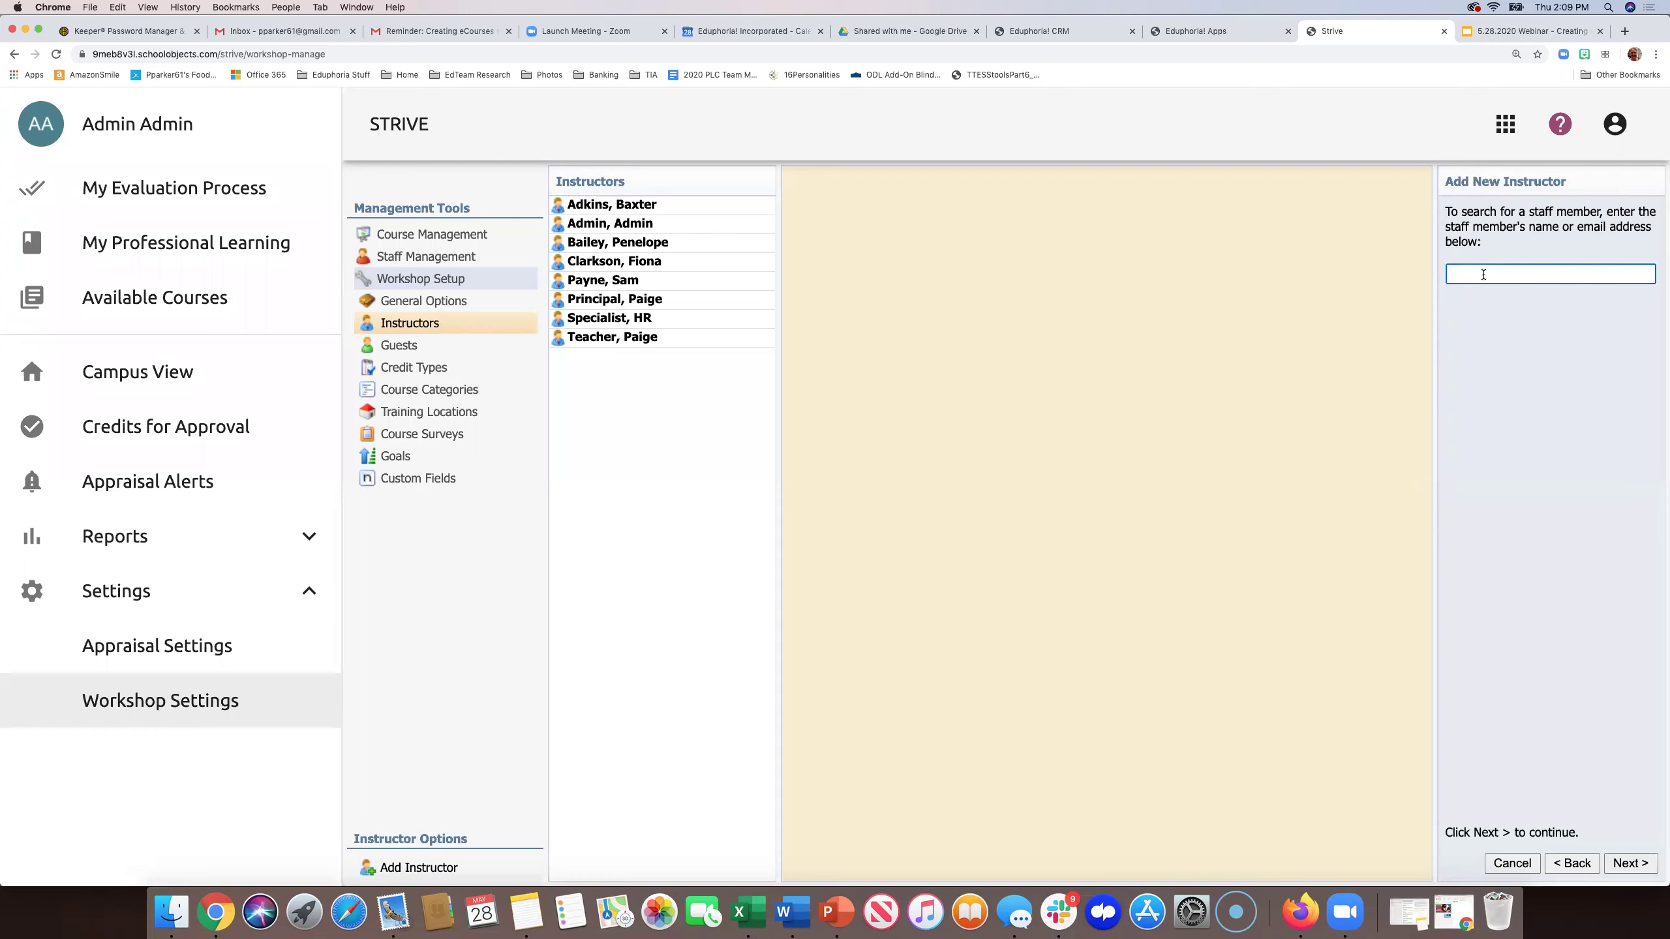
pyautogui.write('joel')
pyautogui.click(1634, 863)
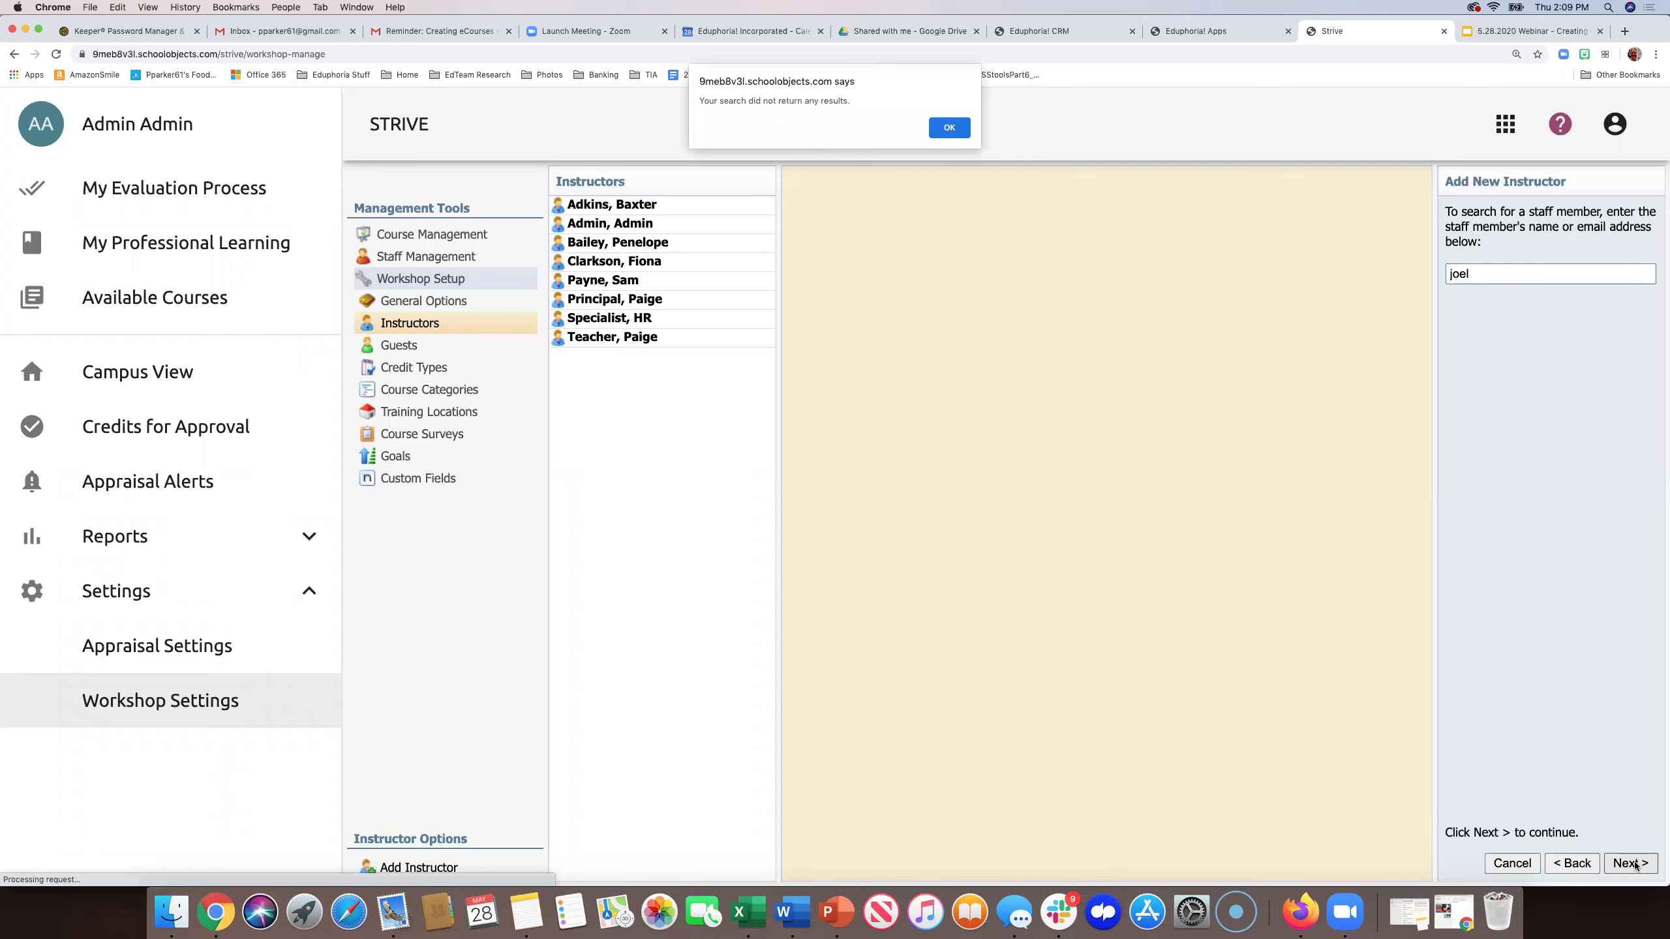
# - Search staff for 'teacher', add the matching account as an instructor, and return to eCourses
pyautogui.click(950, 132)
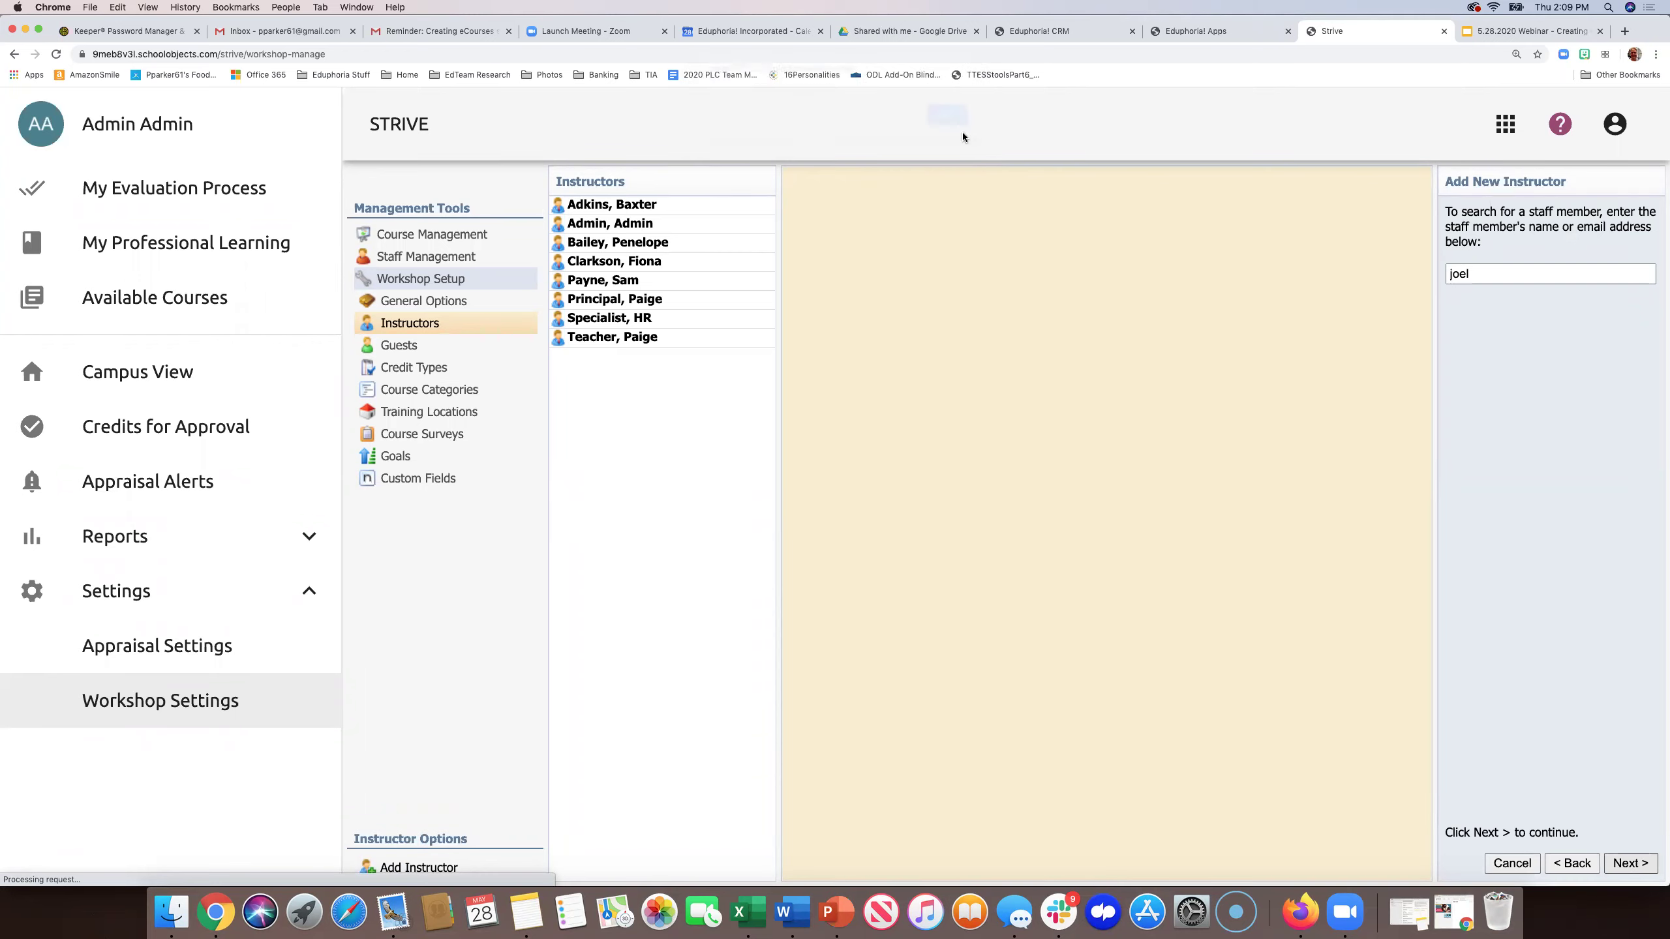
pyautogui.doubleClick(1471, 275)
pyautogui.write('teacher')
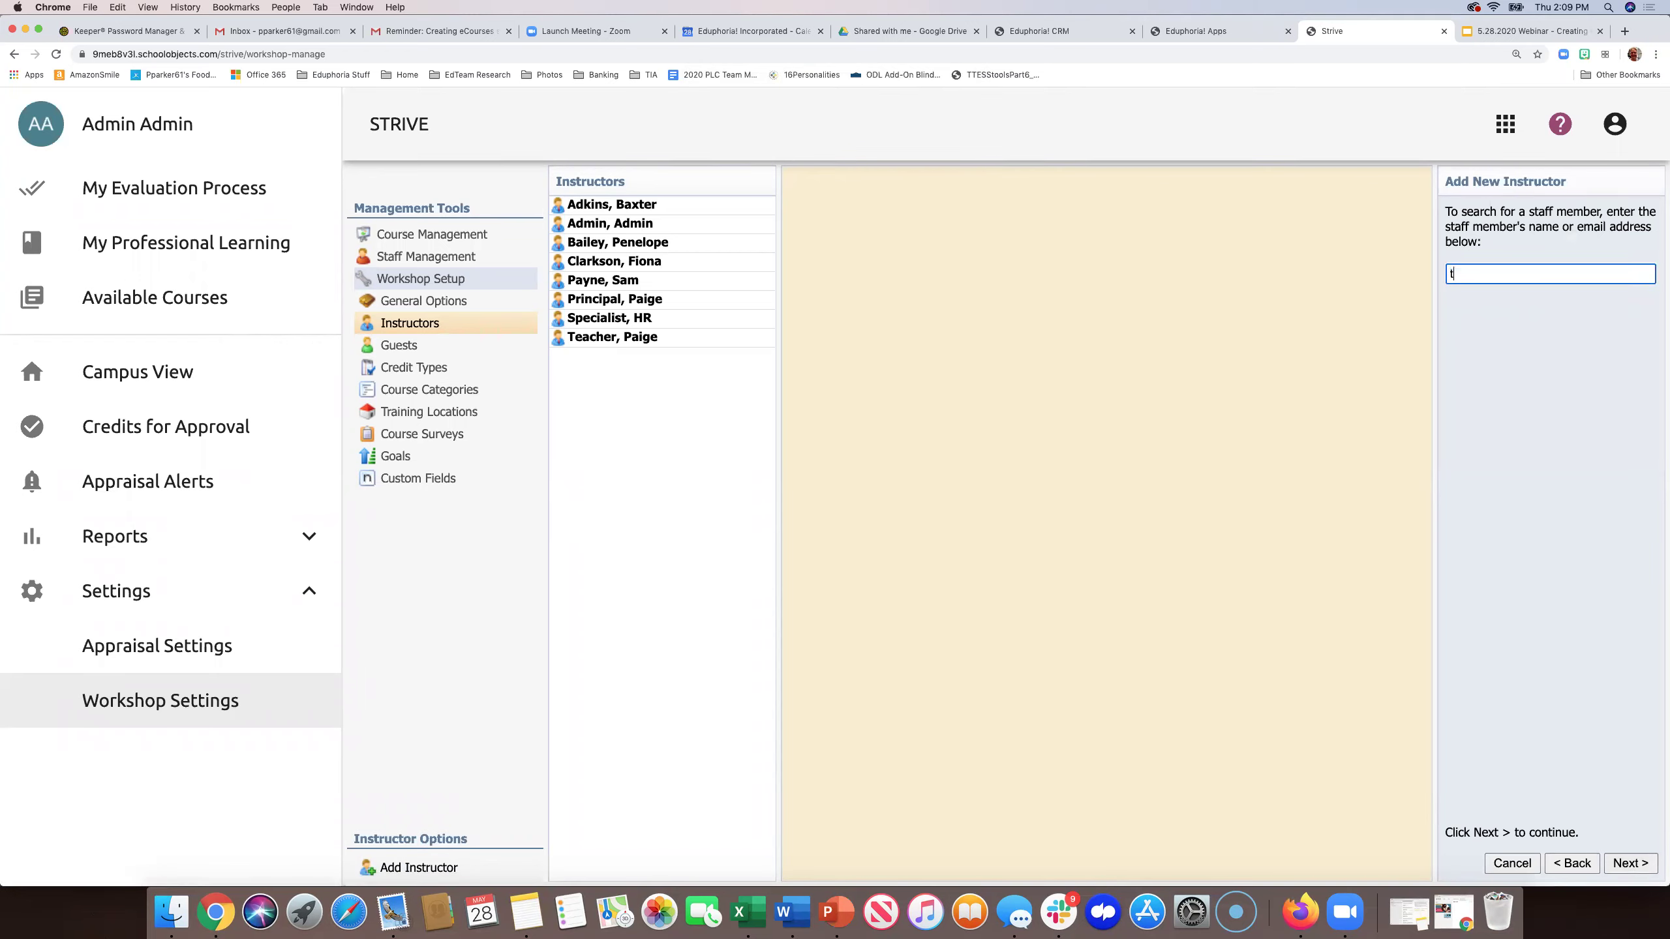
pyautogui.click(1630, 864)
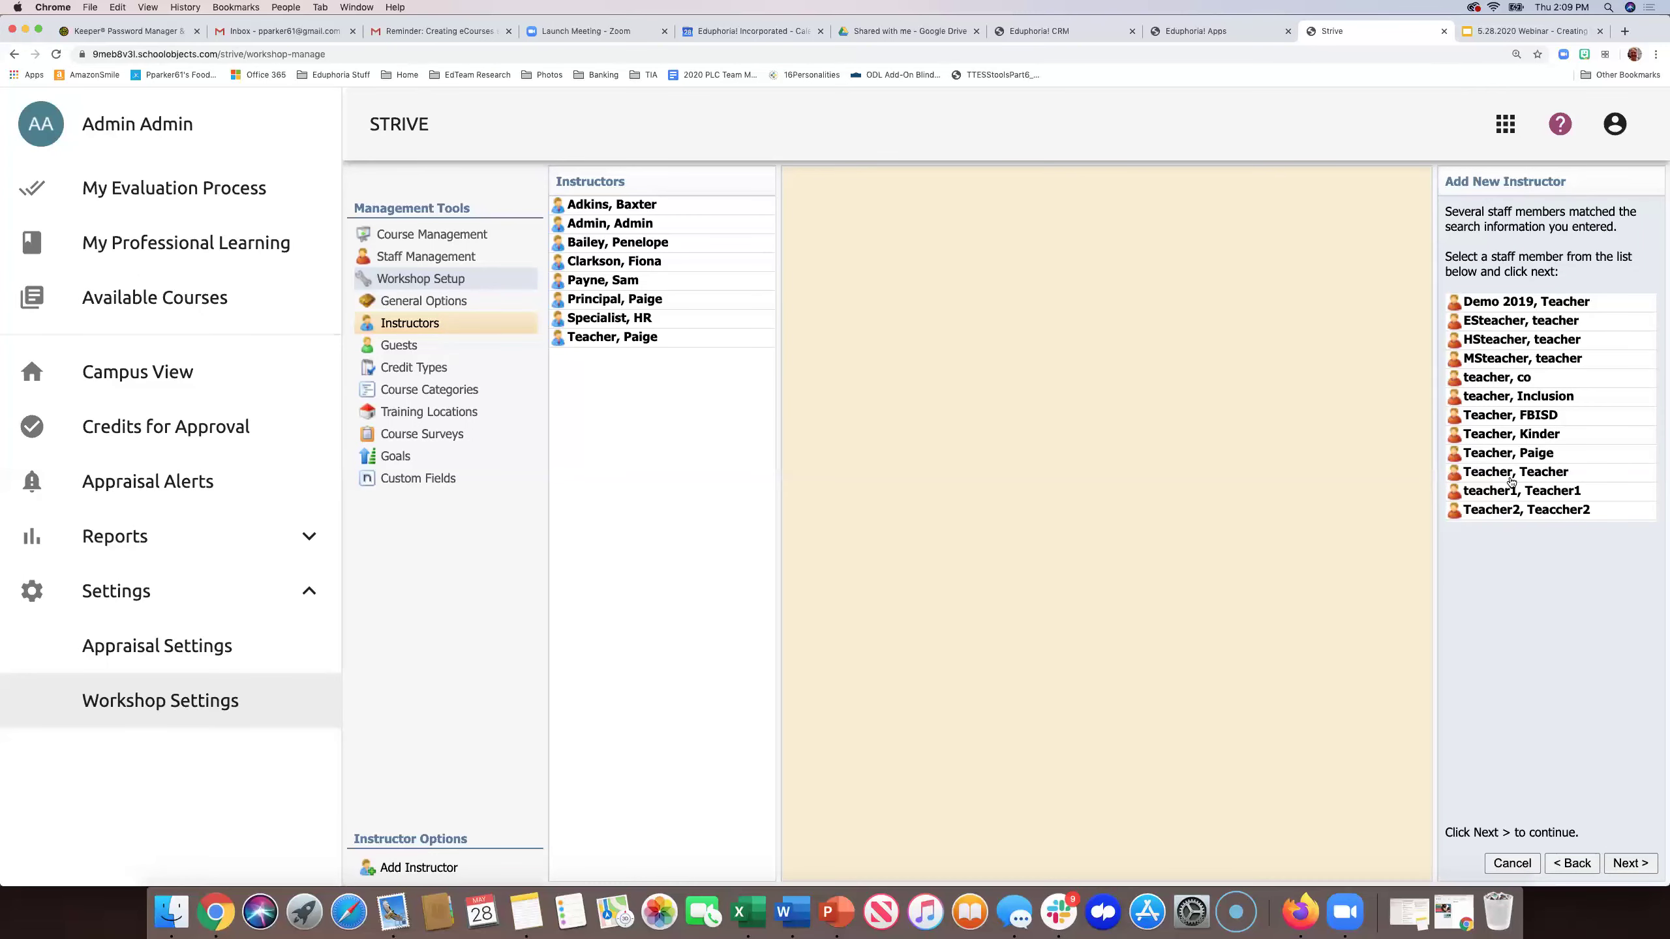
pyautogui.click(1509, 476)
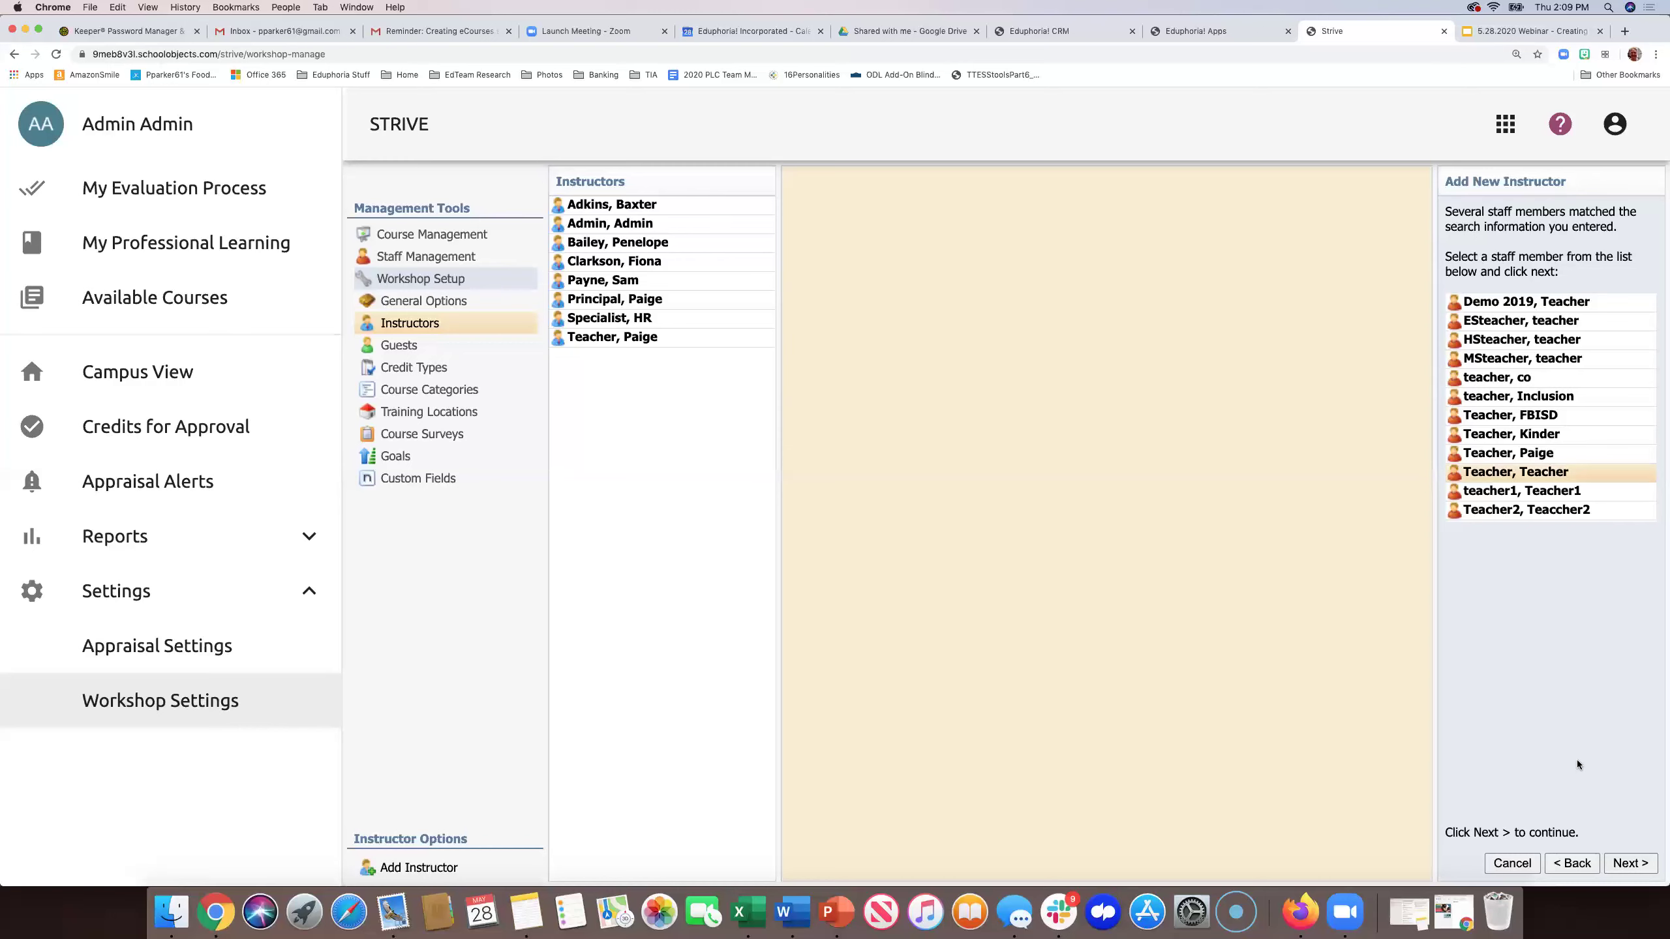
pyautogui.click(1633, 864)
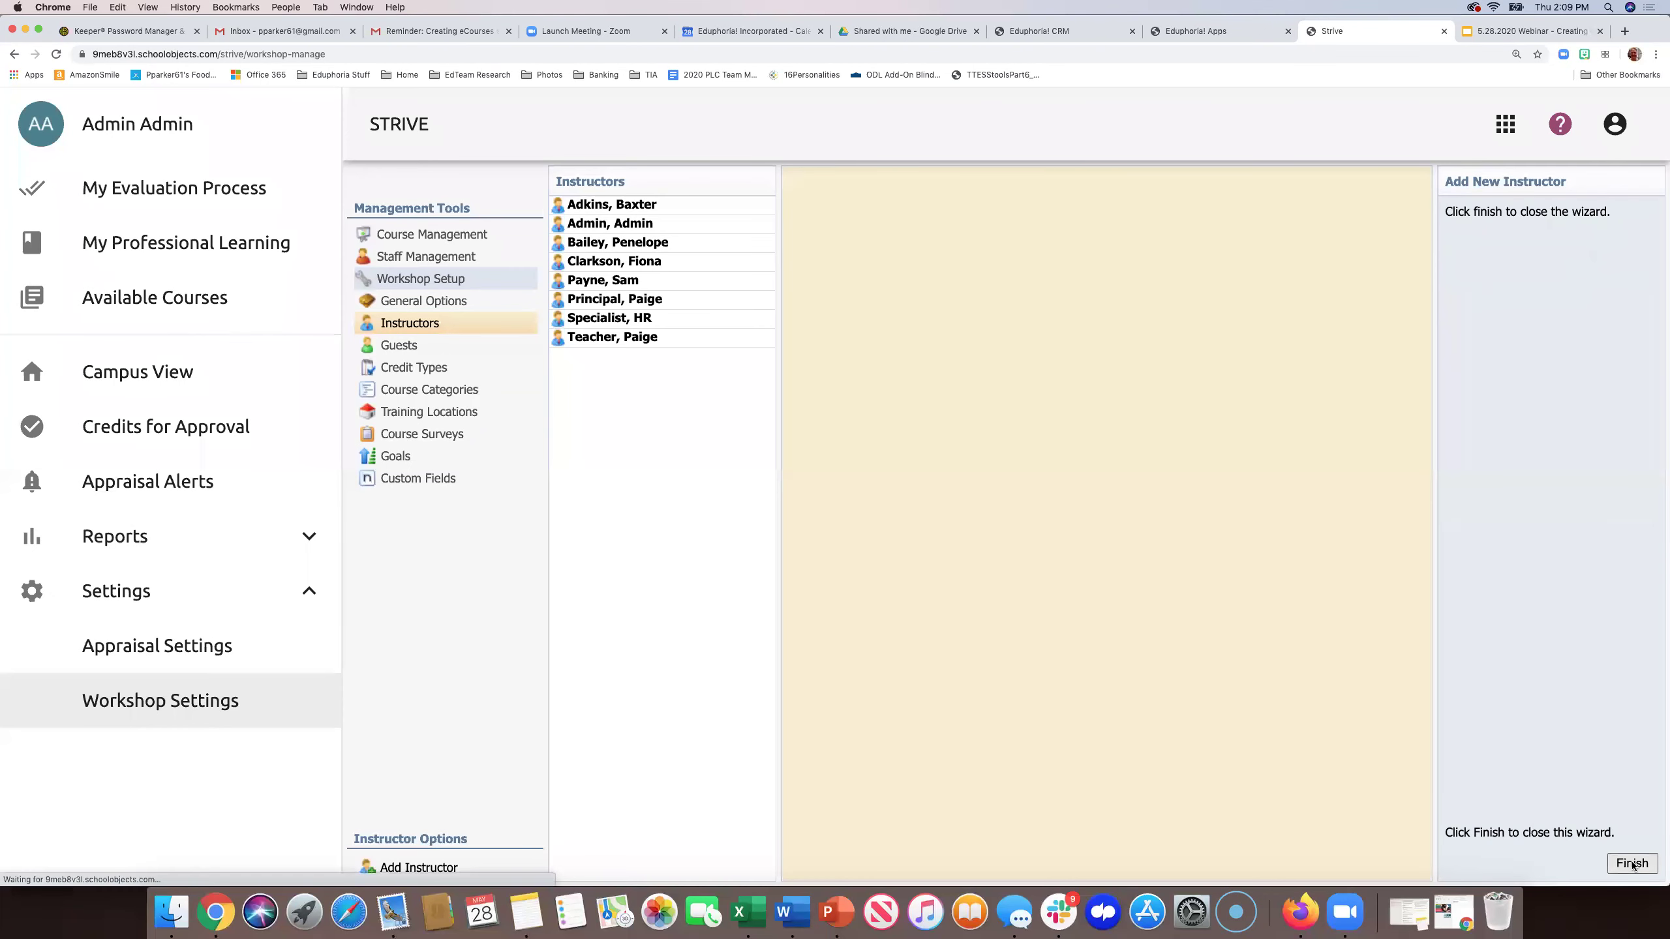
pyautogui.click(1633, 864)
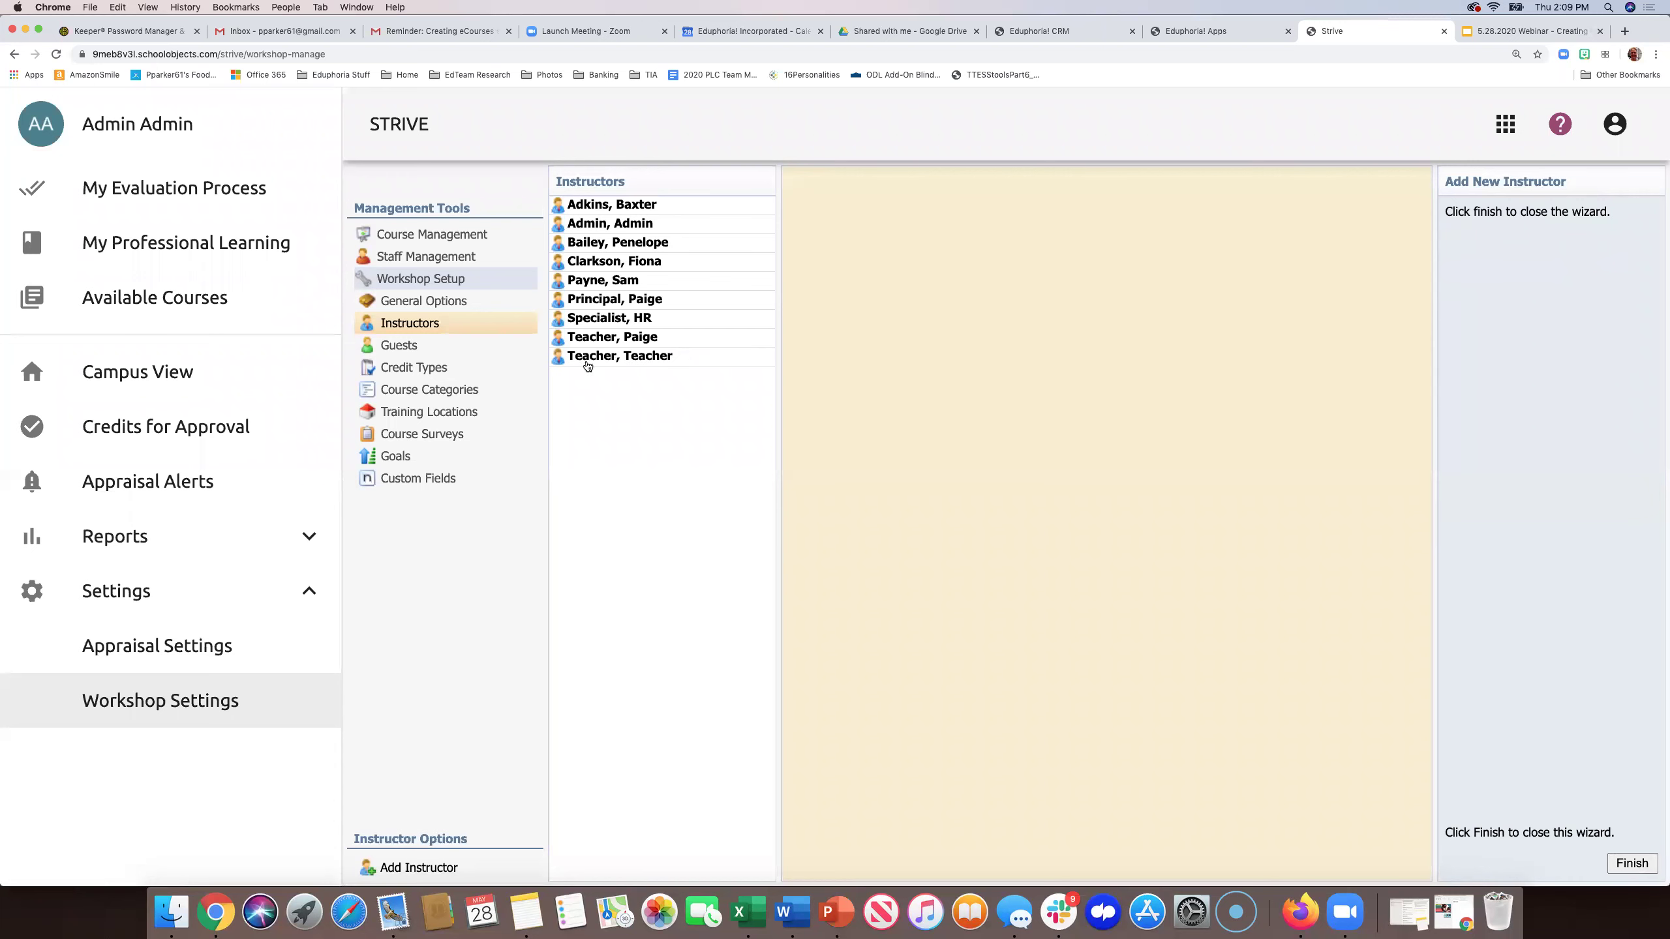
pyautogui.click(440, 235)
pyautogui.click(400, 280)
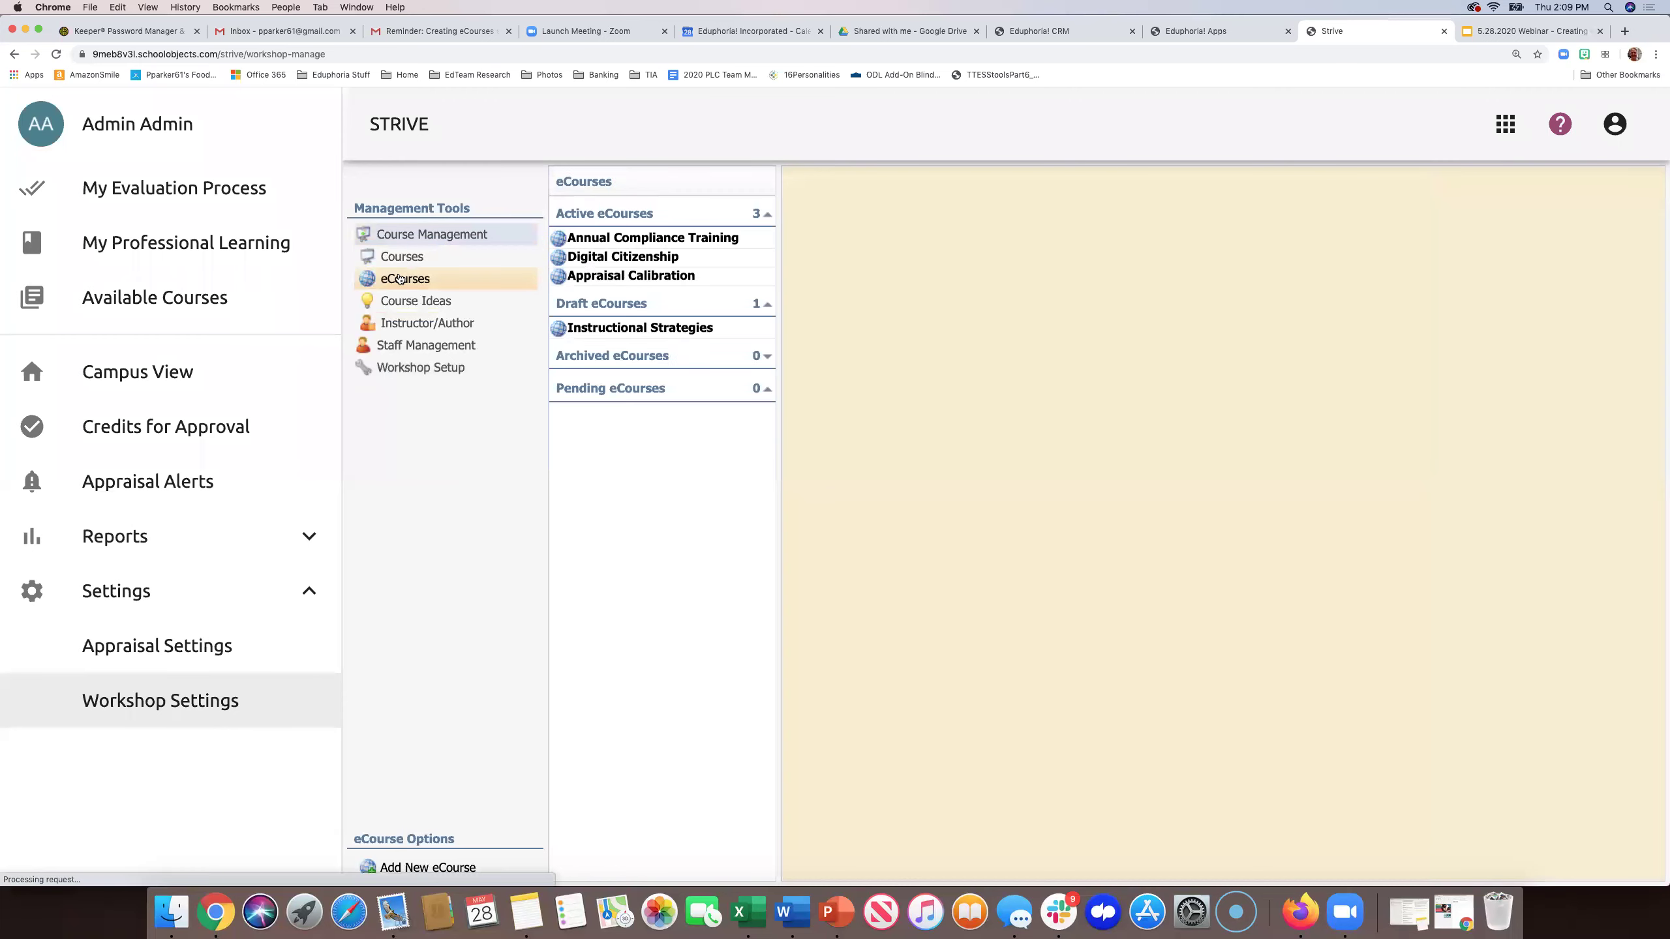
# - In the course's Setup > Instructors, tick the administrator account, then show Course Managers
pyautogui.click(602, 335)
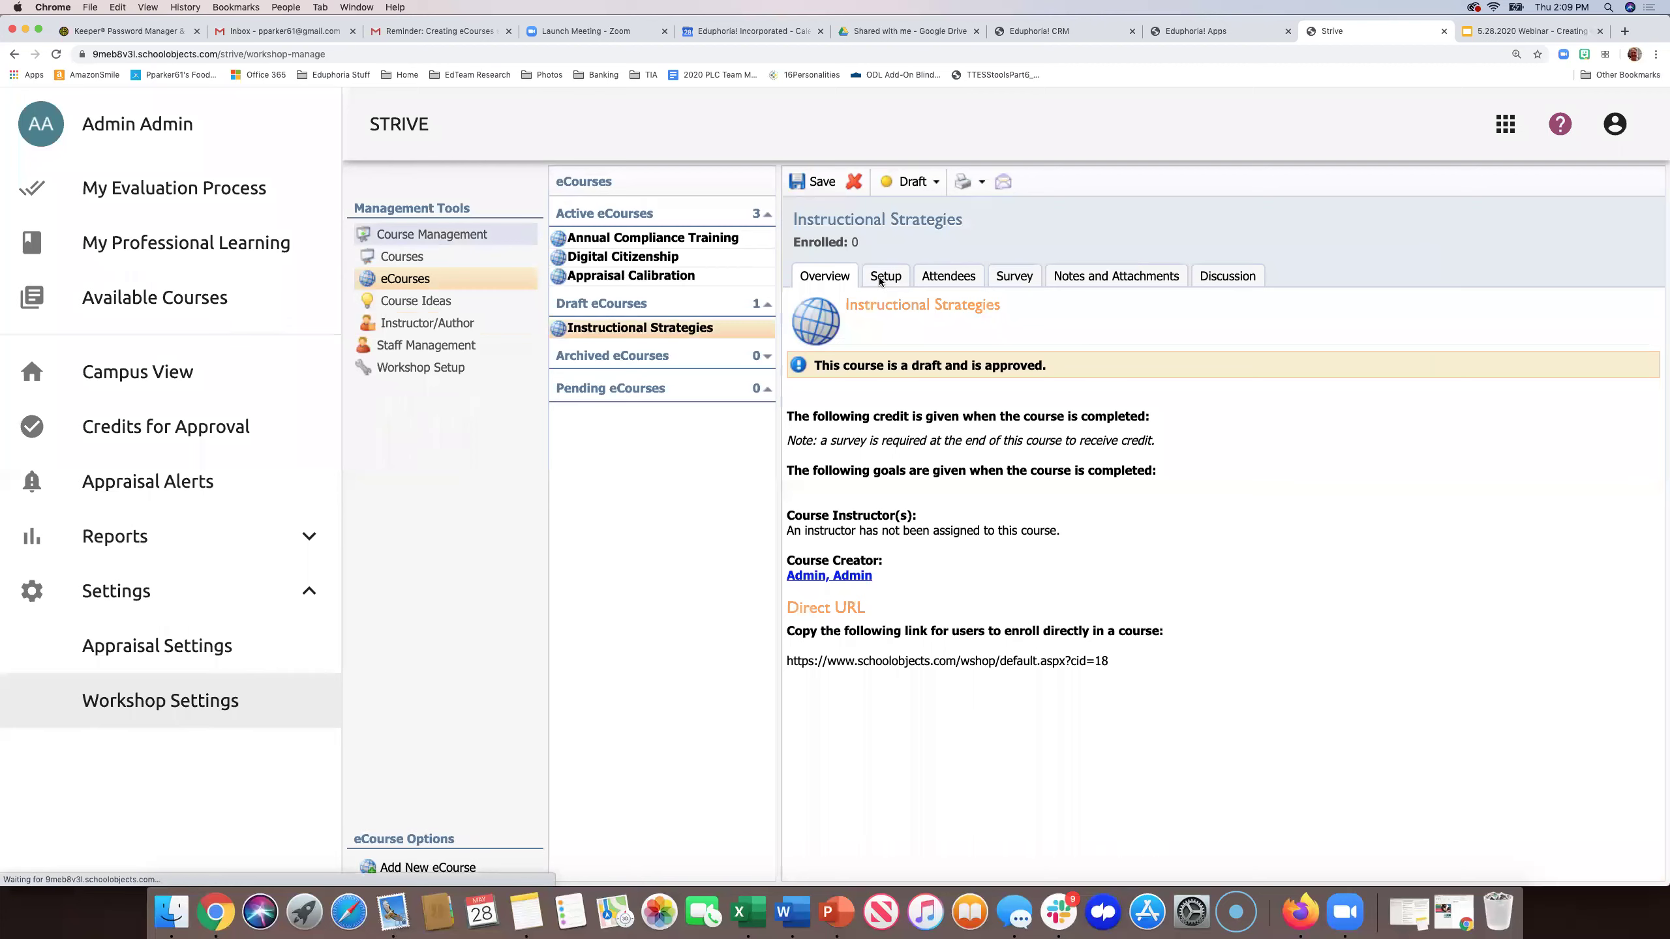
pyautogui.click(881, 281)
pyautogui.click(793, 342)
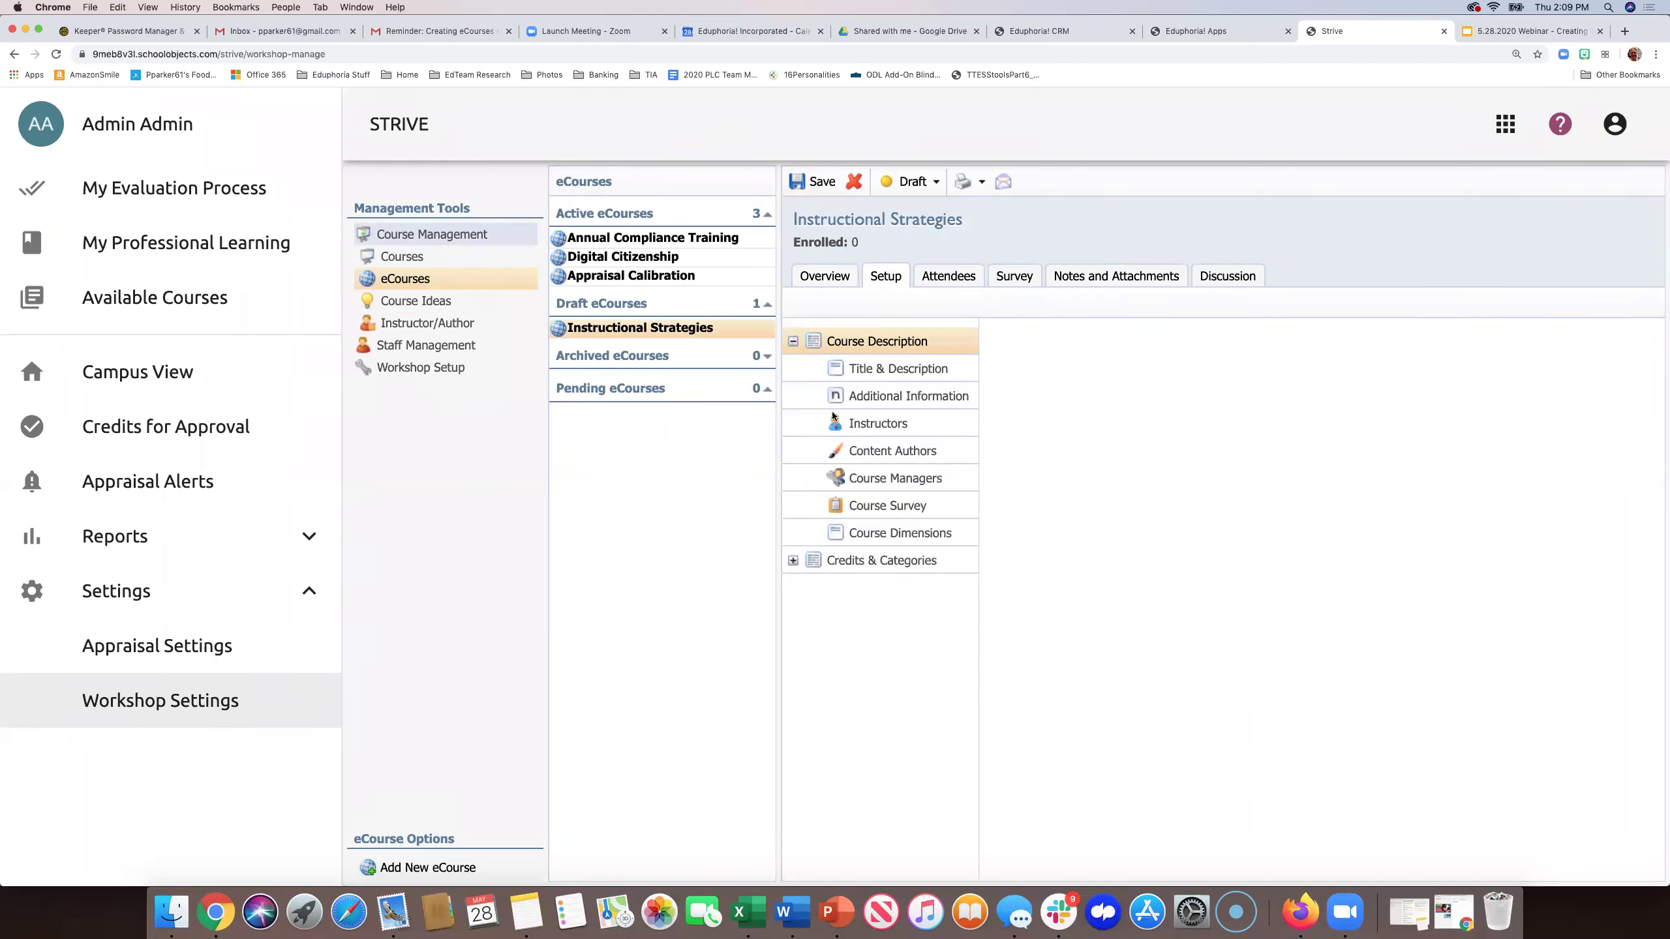
pyautogui.click(866, 425)
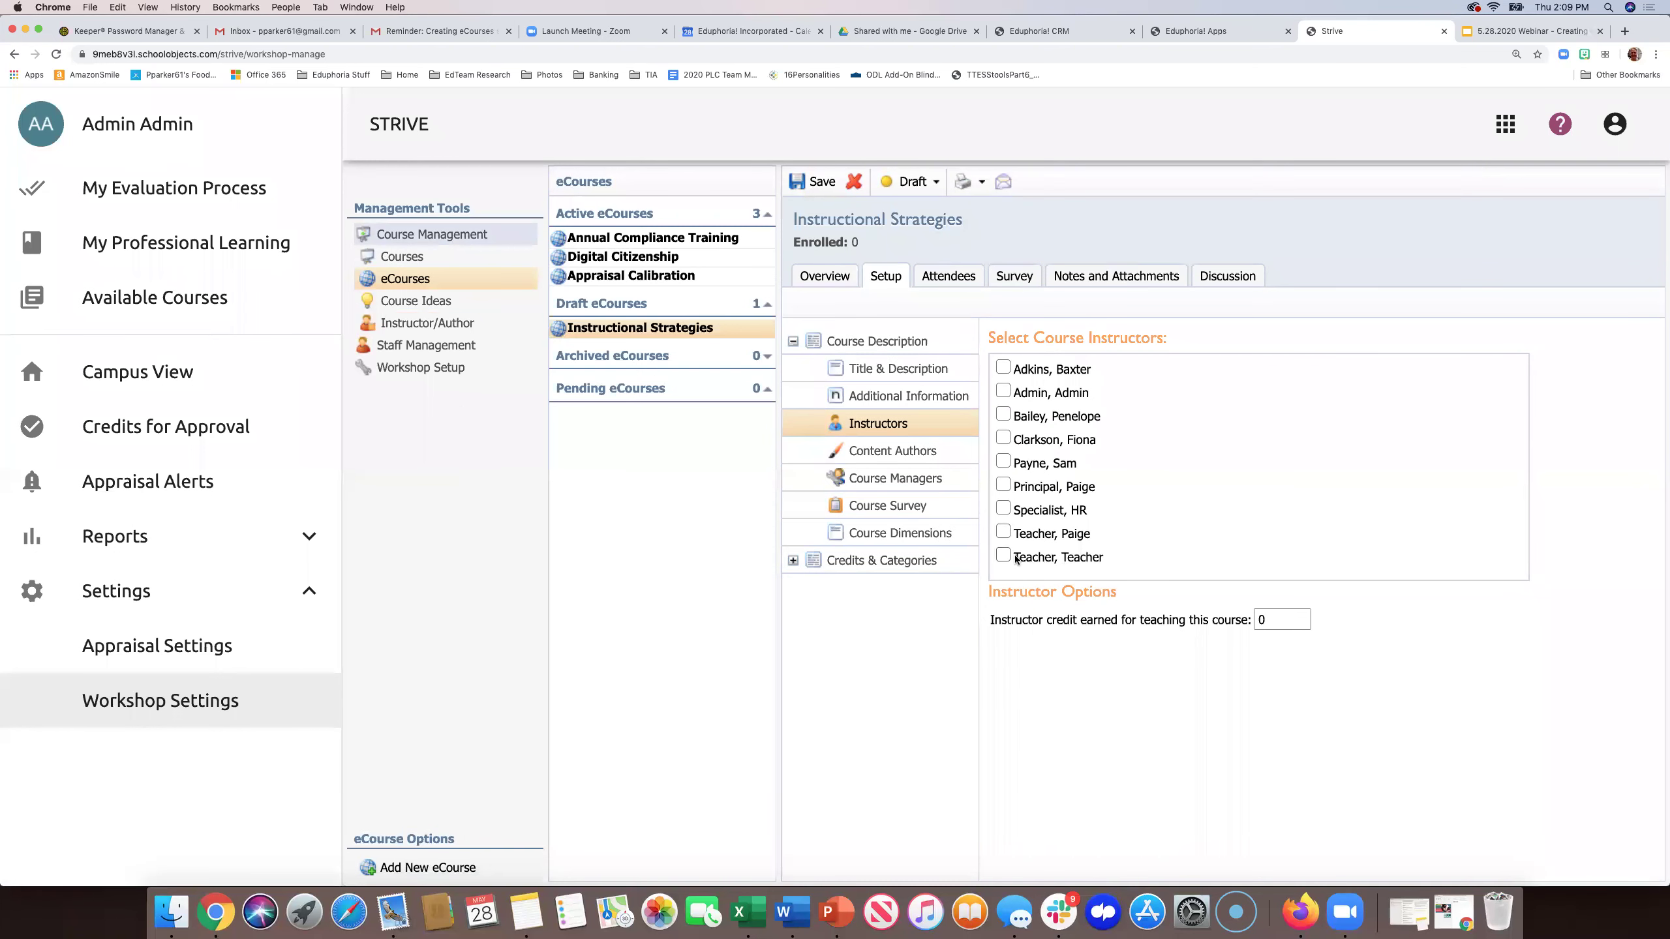
pyautogui.click(1003, 390)
pyautogui.click(890, 478)
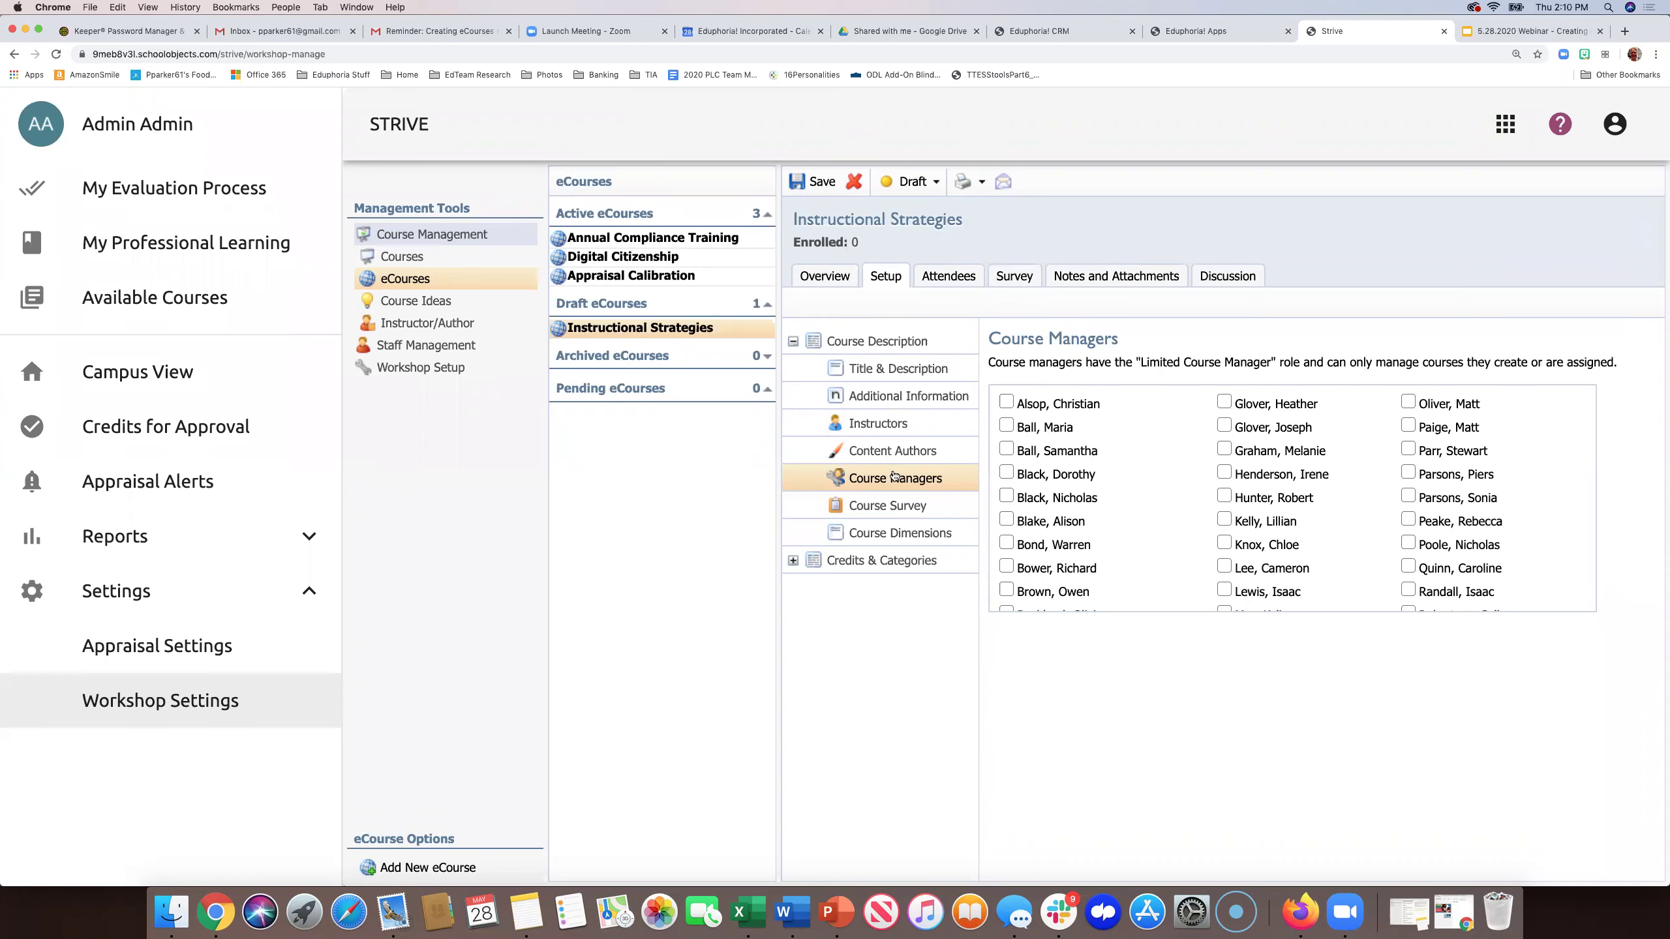
# - Tick the administrator account under Content Authors in the course setup
pyautogui.click(884, 453)
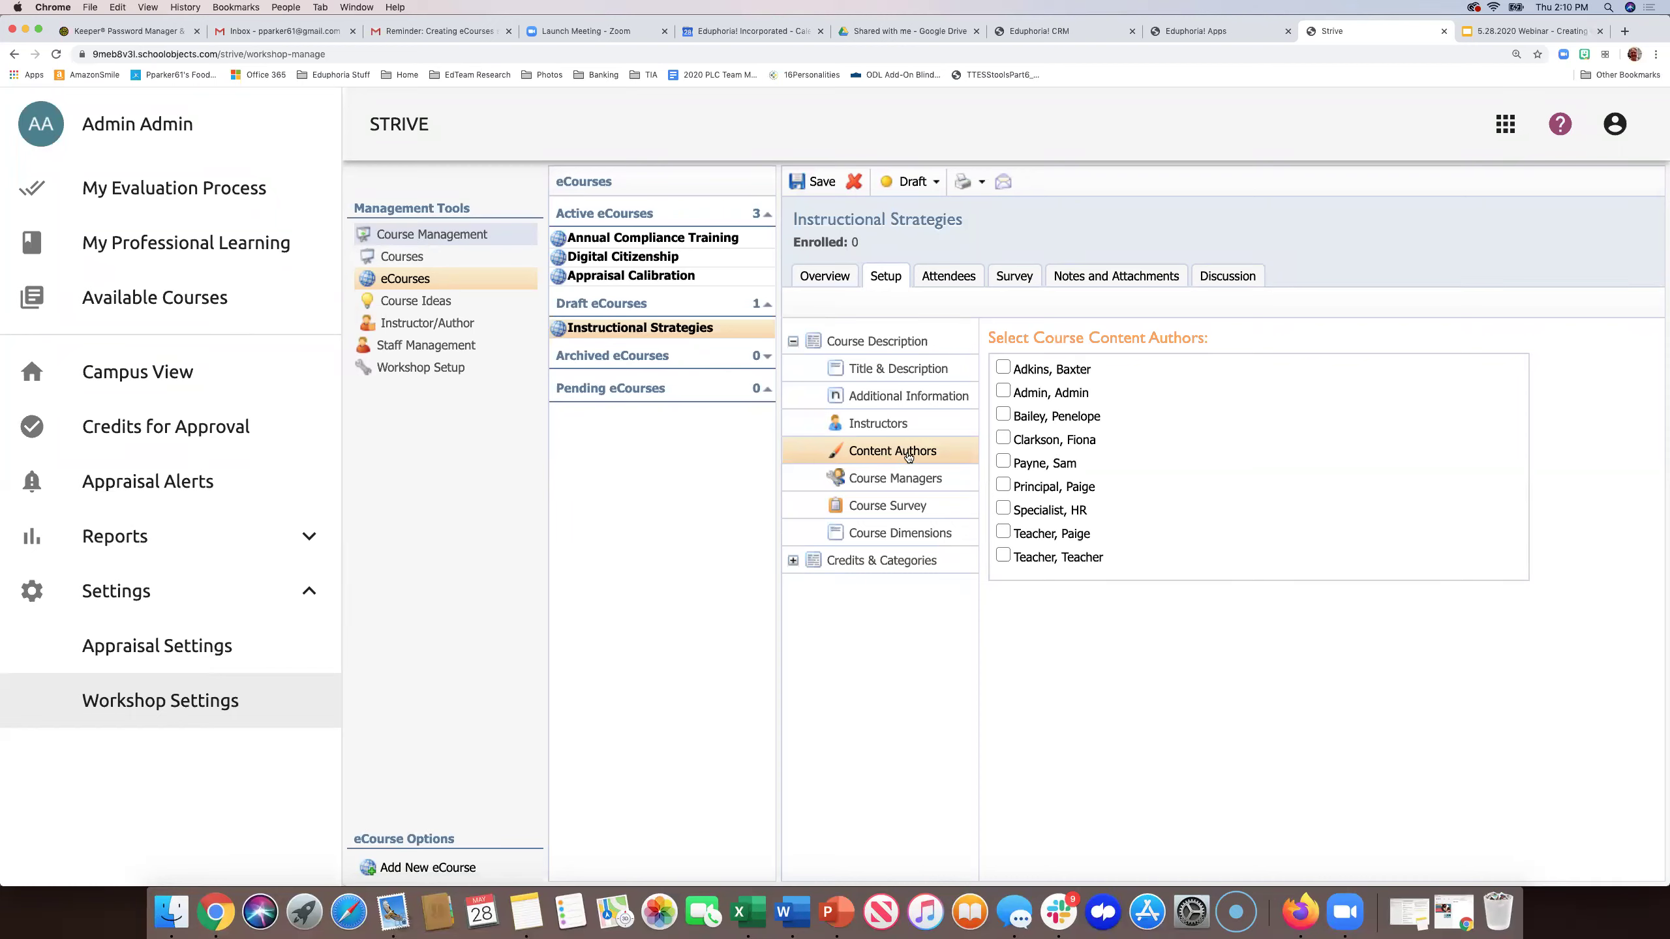
pyautogui.click(1003, 392)
# - Save, untick 'A survey is required to receive course credit', and expand Credits & Categories
pyautogui.click(820, 184)
pyautogui.click(886, 507)
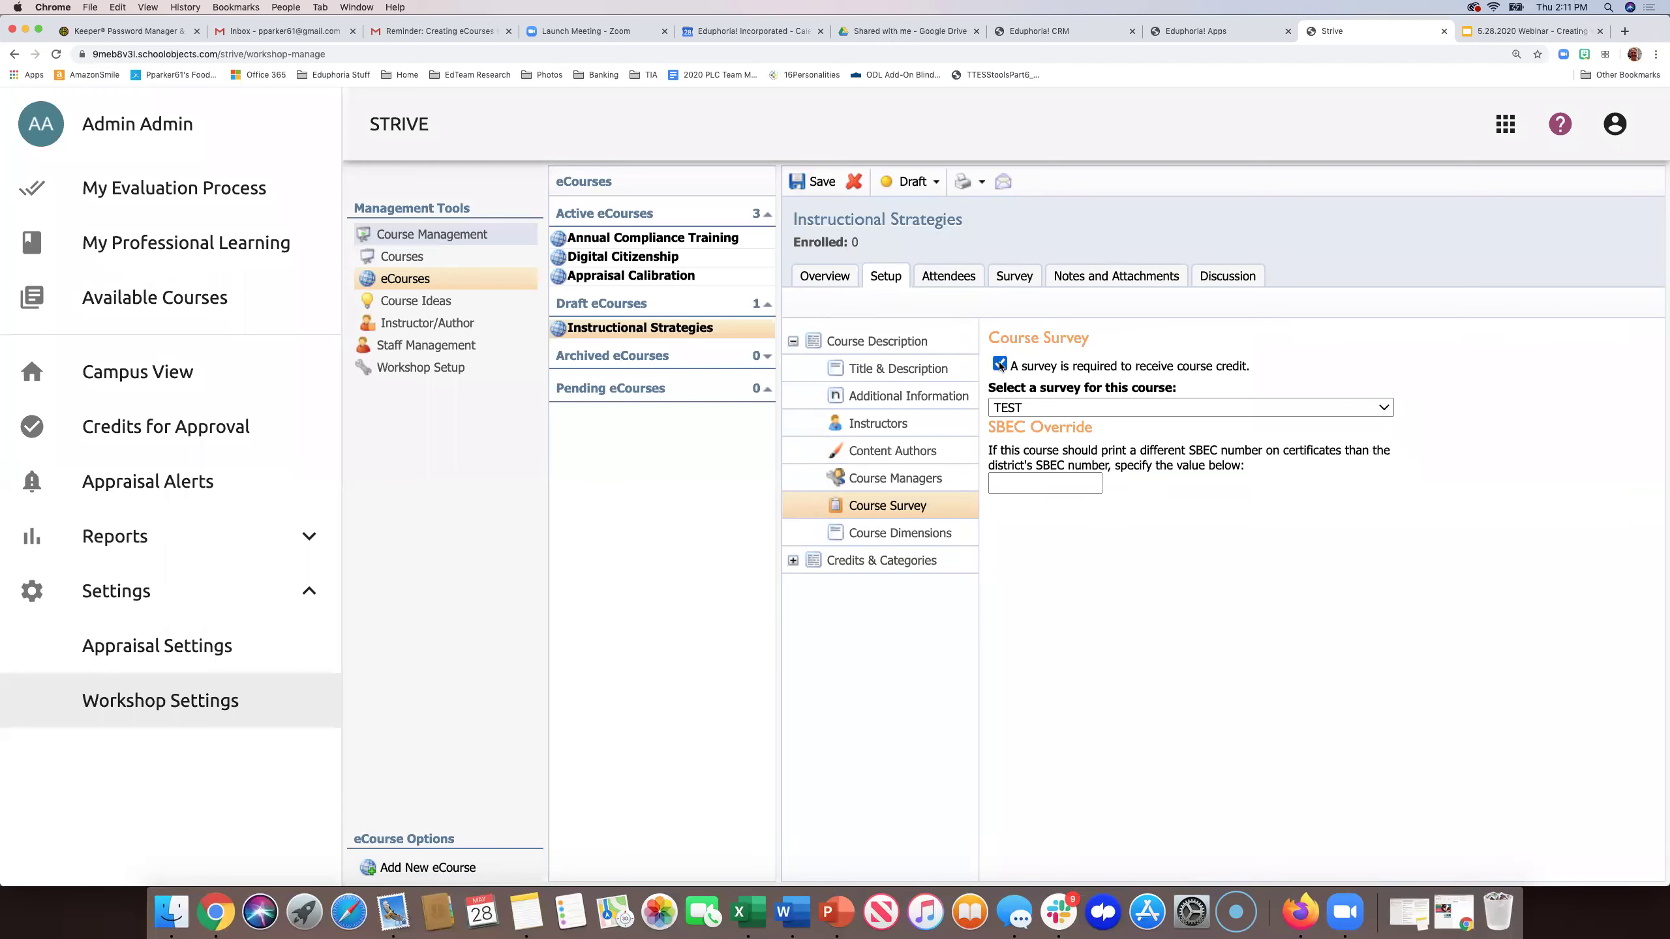
pyautogui.click(1336, 405)
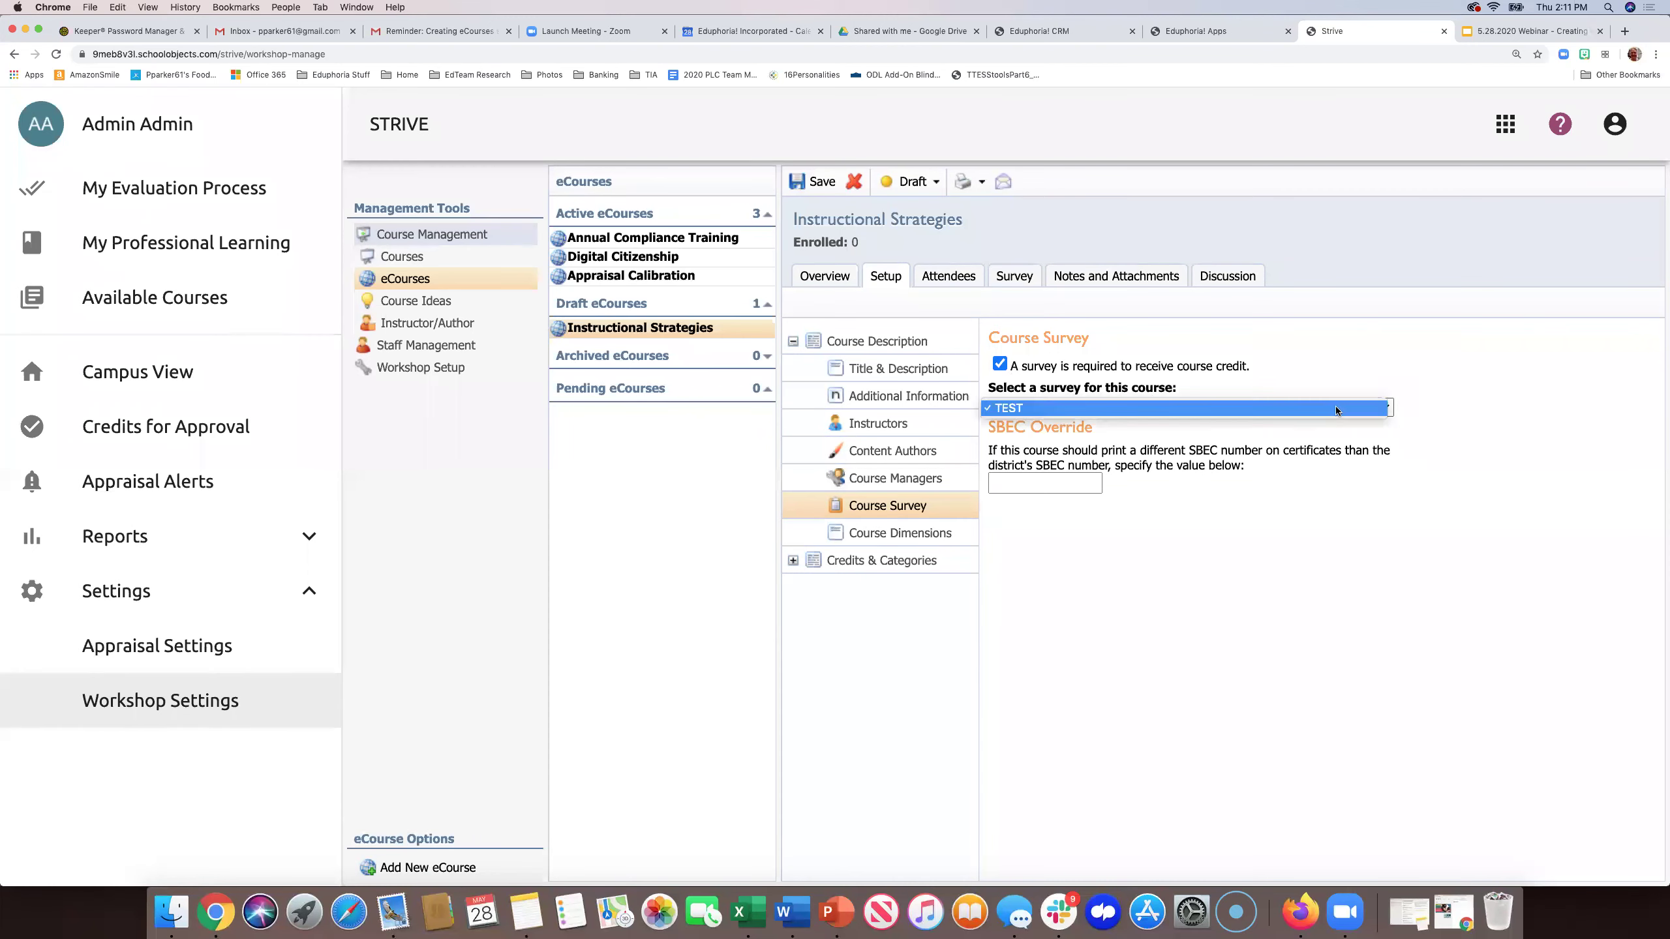
pyautogui.click(1000, 366)
pyautogui.click(1001, 366)
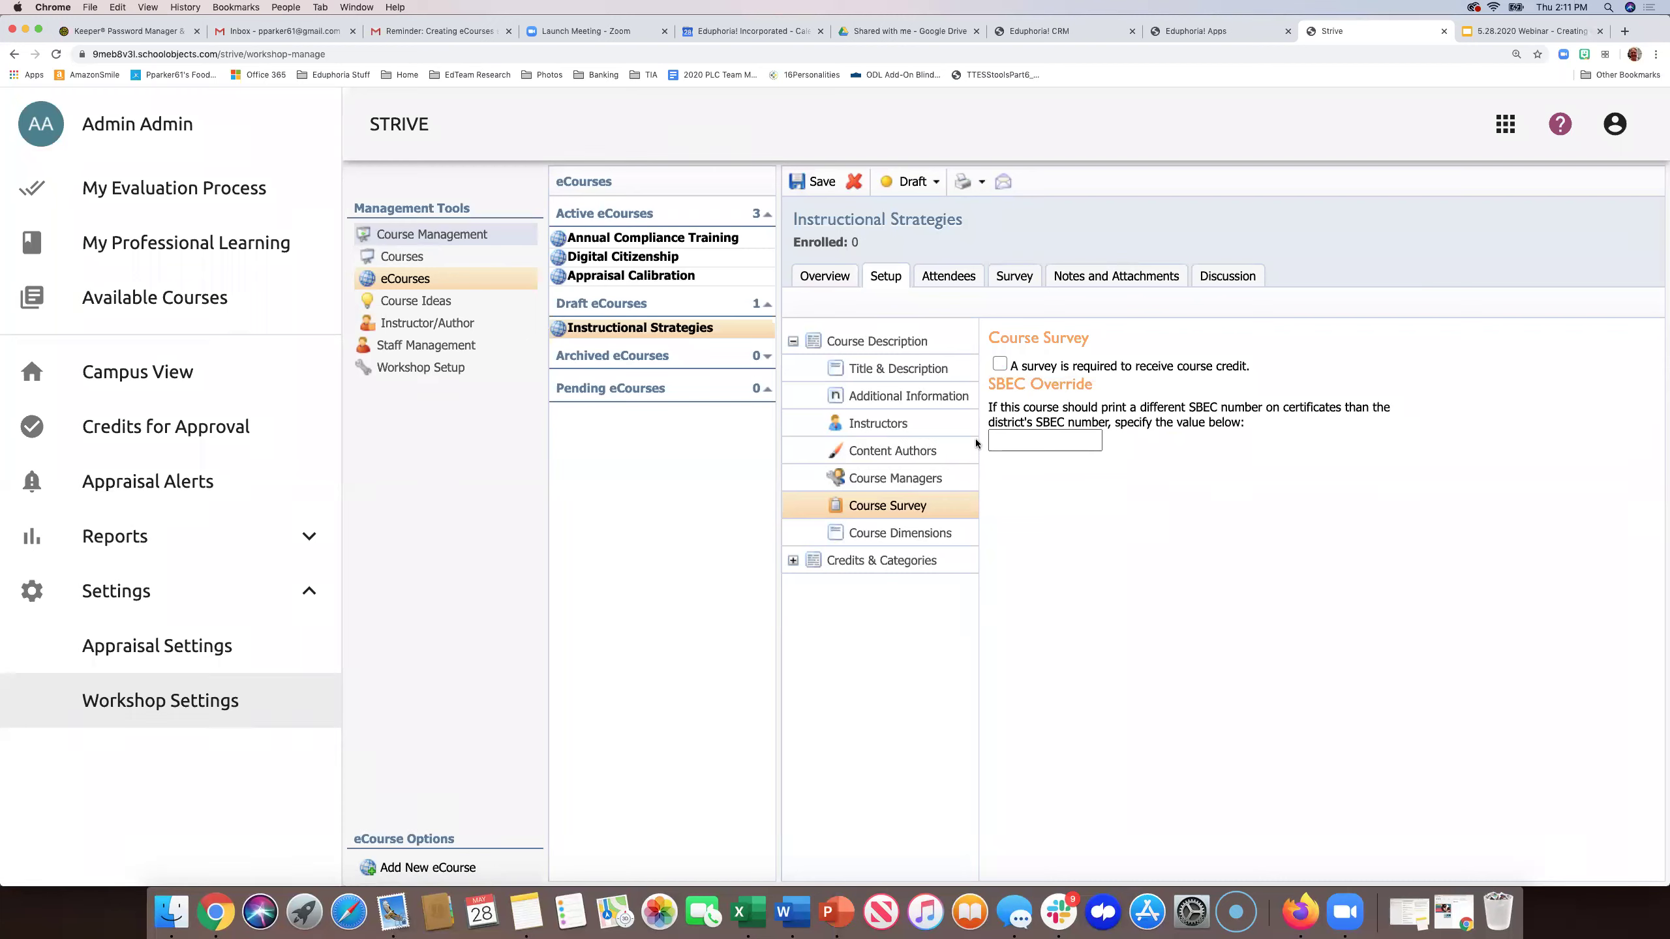
pyautogui.click(792, 561)
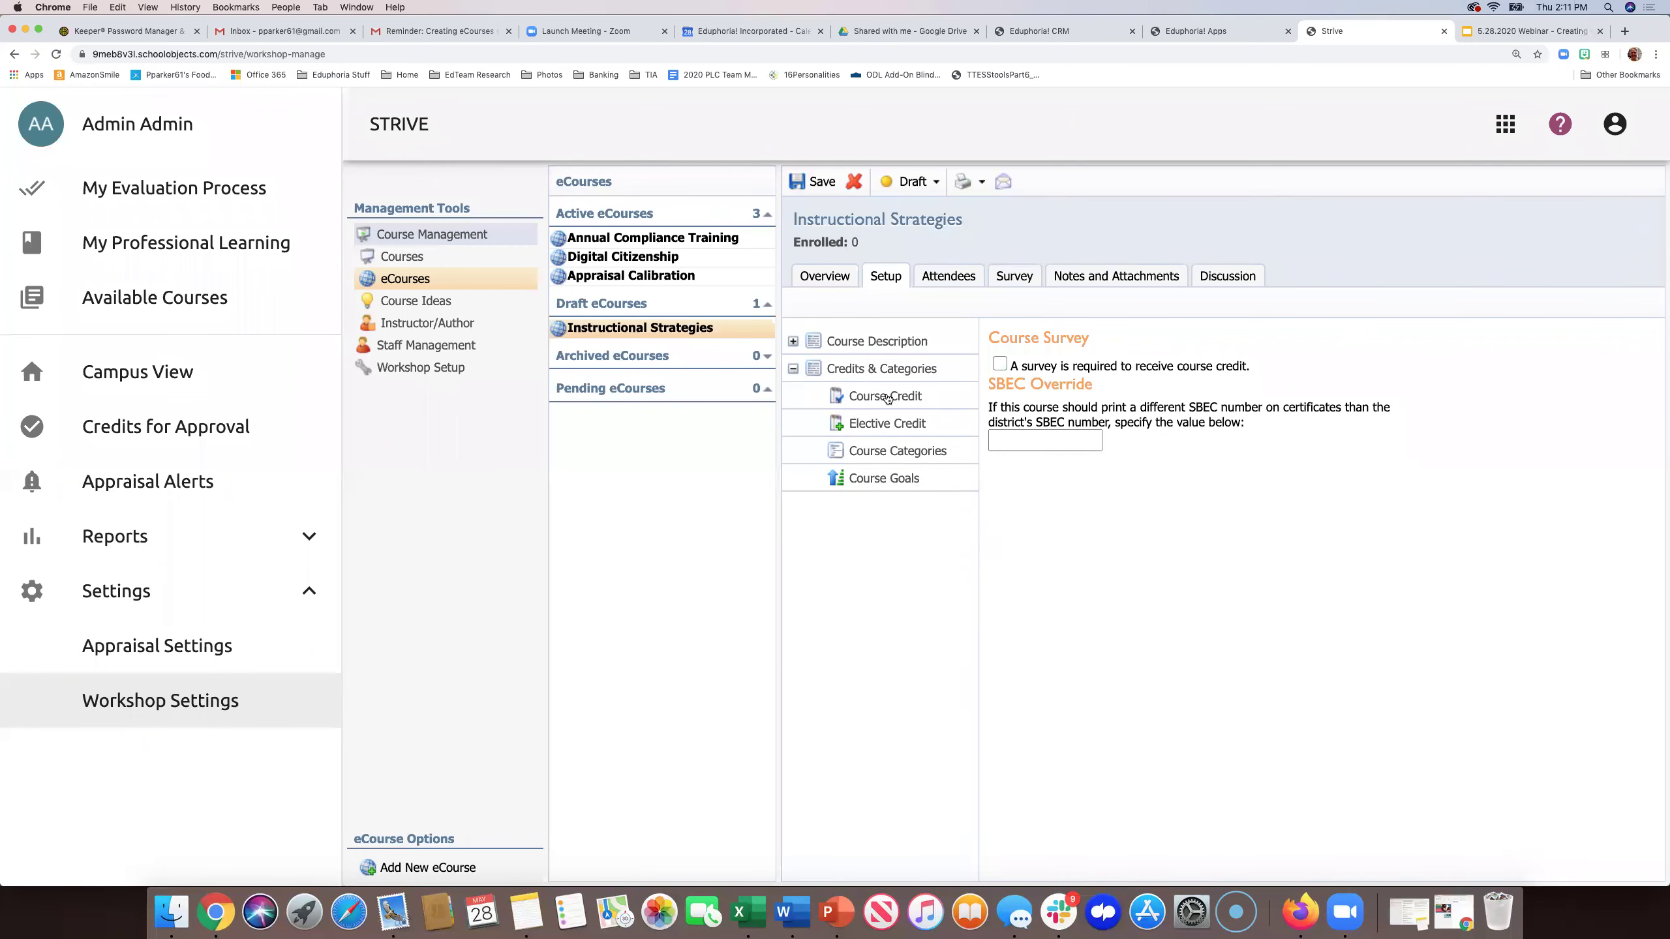
# - Enter 2 as the Texas SBEC CPE value in the Course Credit list
pyautogui.click(885, 396)
pyautogui.scroll(-5, 1156, 423)
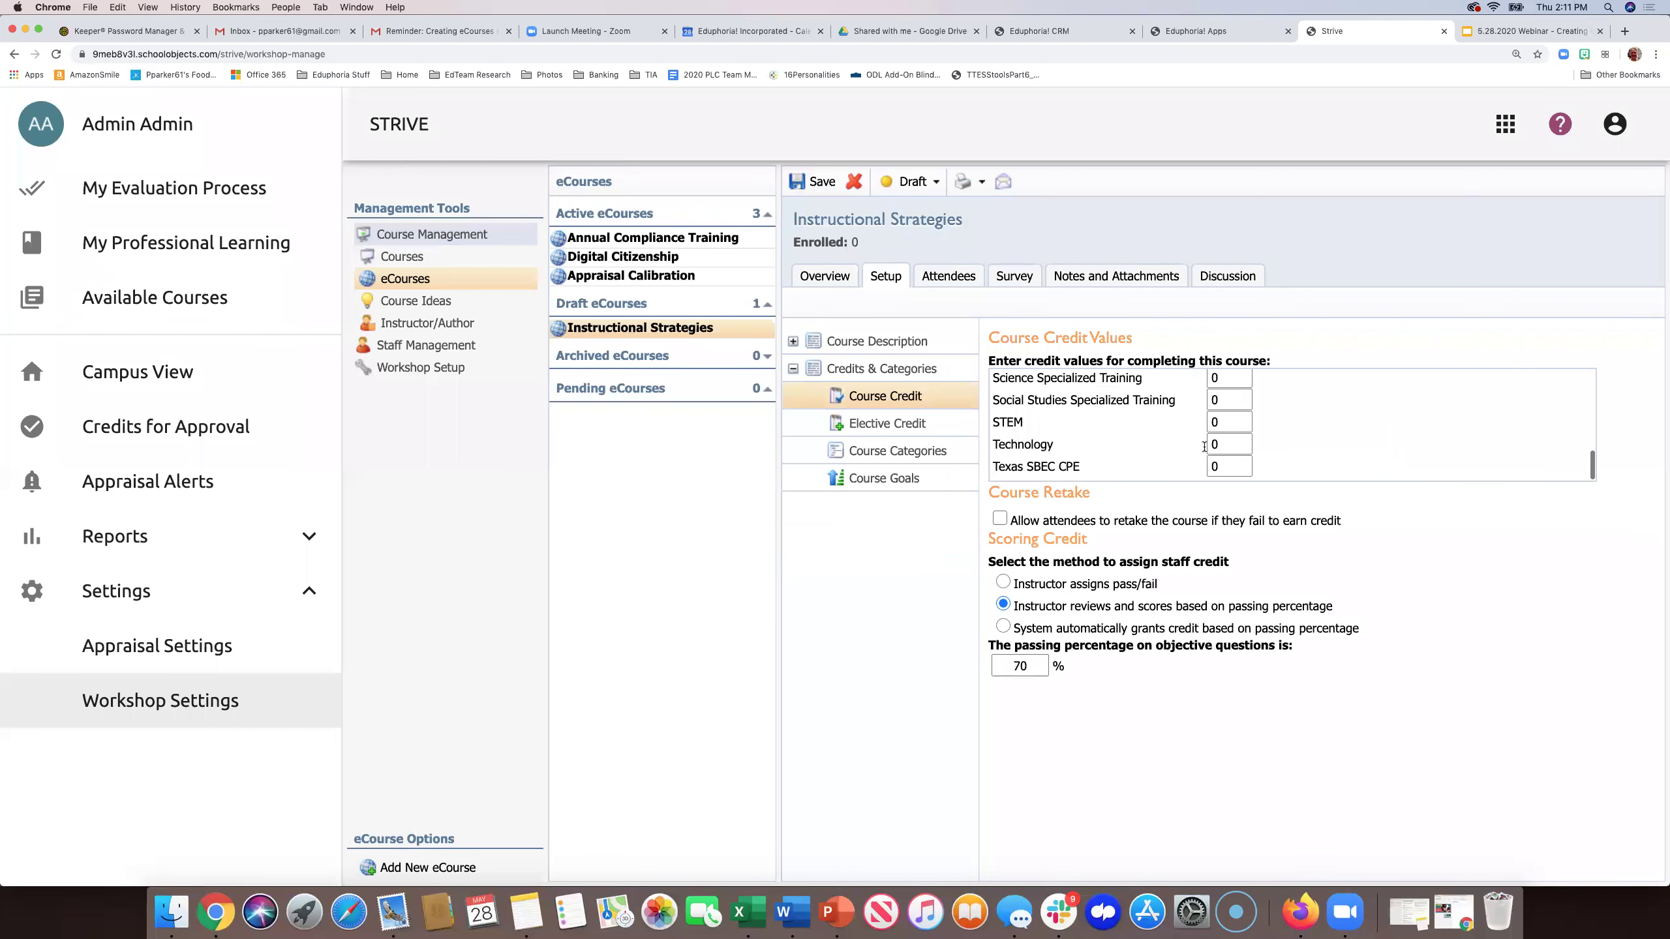
pyautogui.click(1224, 466)
pyautogui.write('2')
pyautogui.click(1201, 492)
# - Set the passing percentage to 80, choose system-granted credit by passing percentage, and save
pyautogui.click(1019, 667)
pyautogui.press('BackSpace')
pyautogui.write('8')
pyautogui.click(1122, 702)
pyautogui.click(1003, 581)
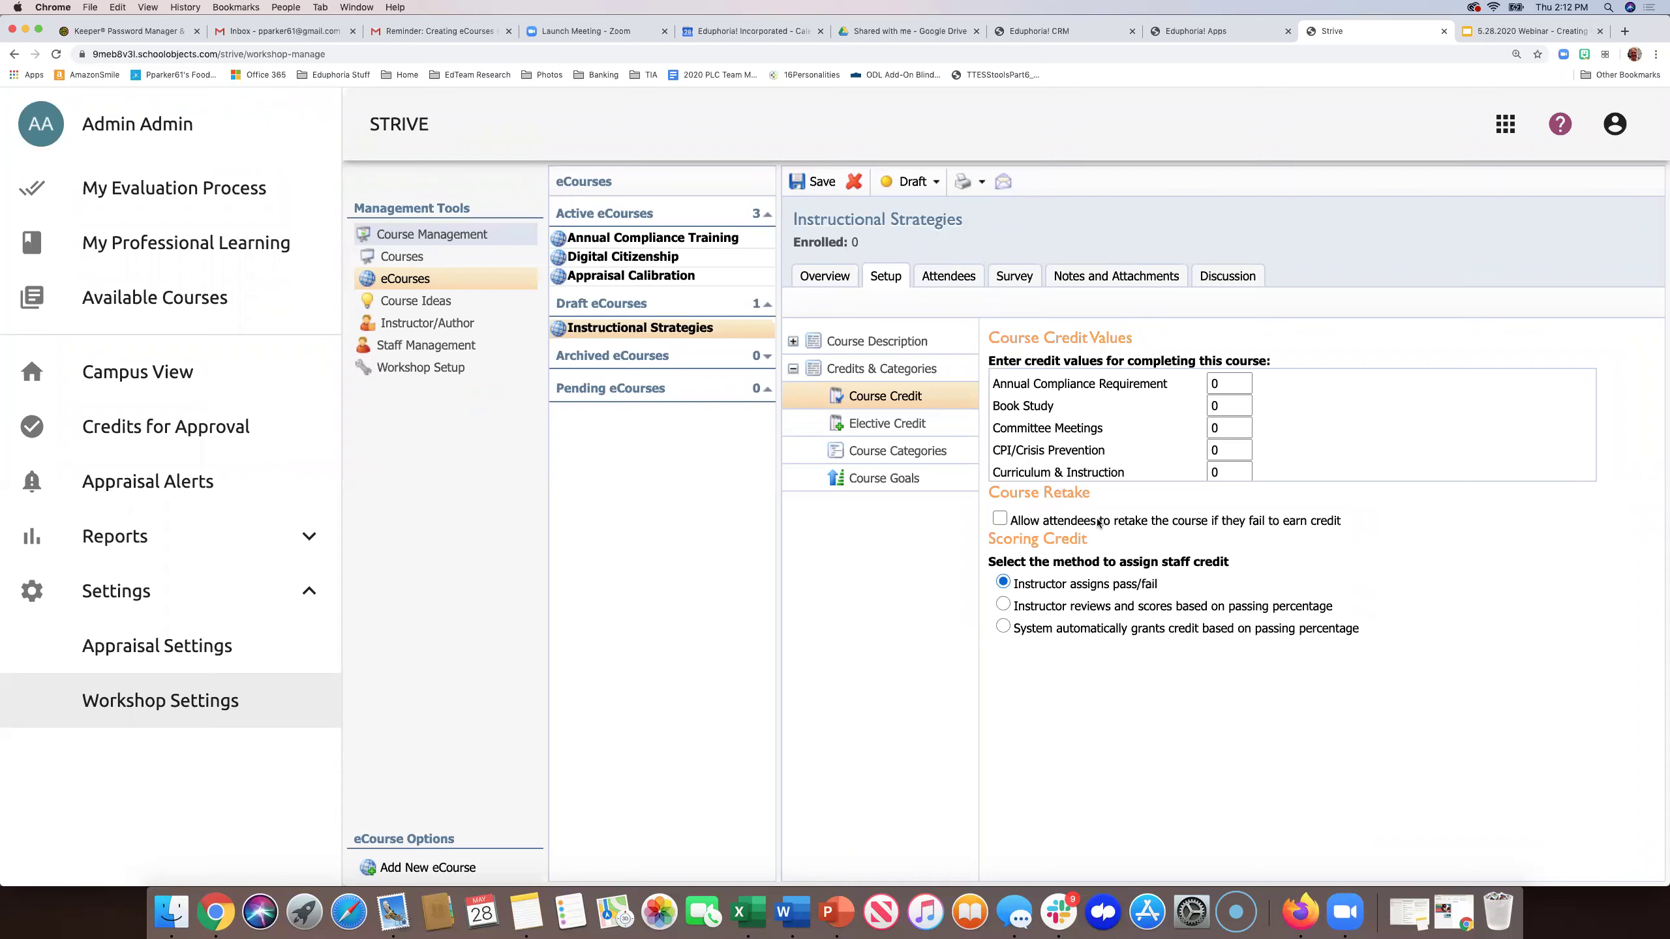
pyautogui.click(1003, 627)
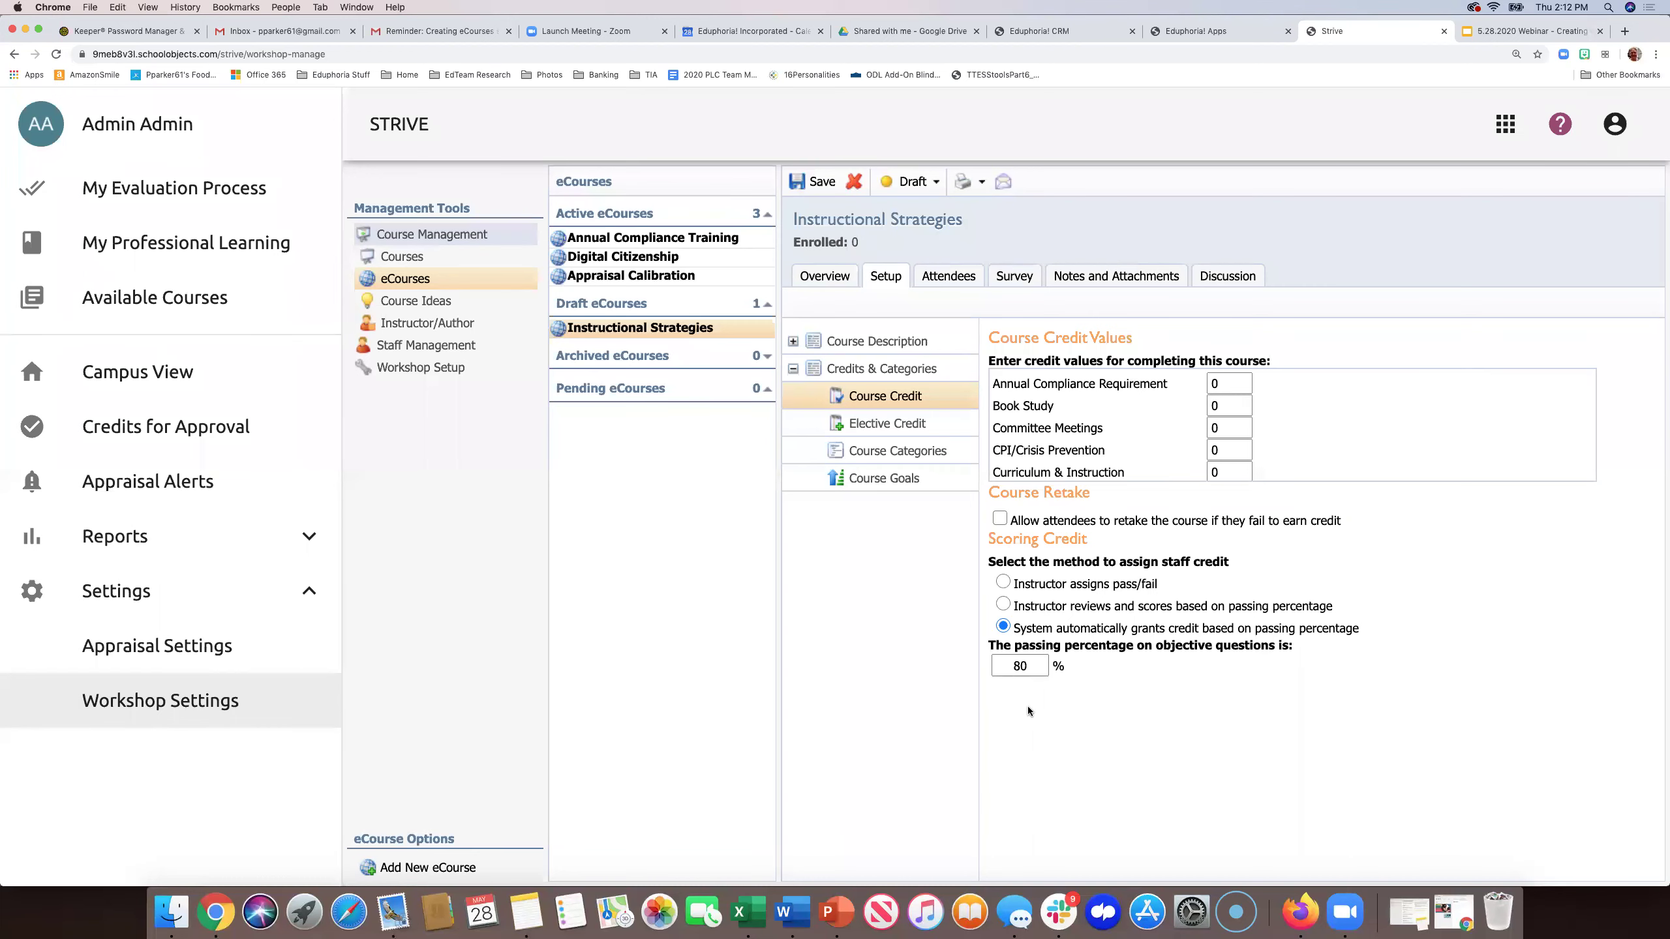
pyautogui.click(806, 192)
# - Check the Attendees, Enroll, Notes and Attachments and Discussion views, then return to the Overview
pyautogui.click(960, 278)
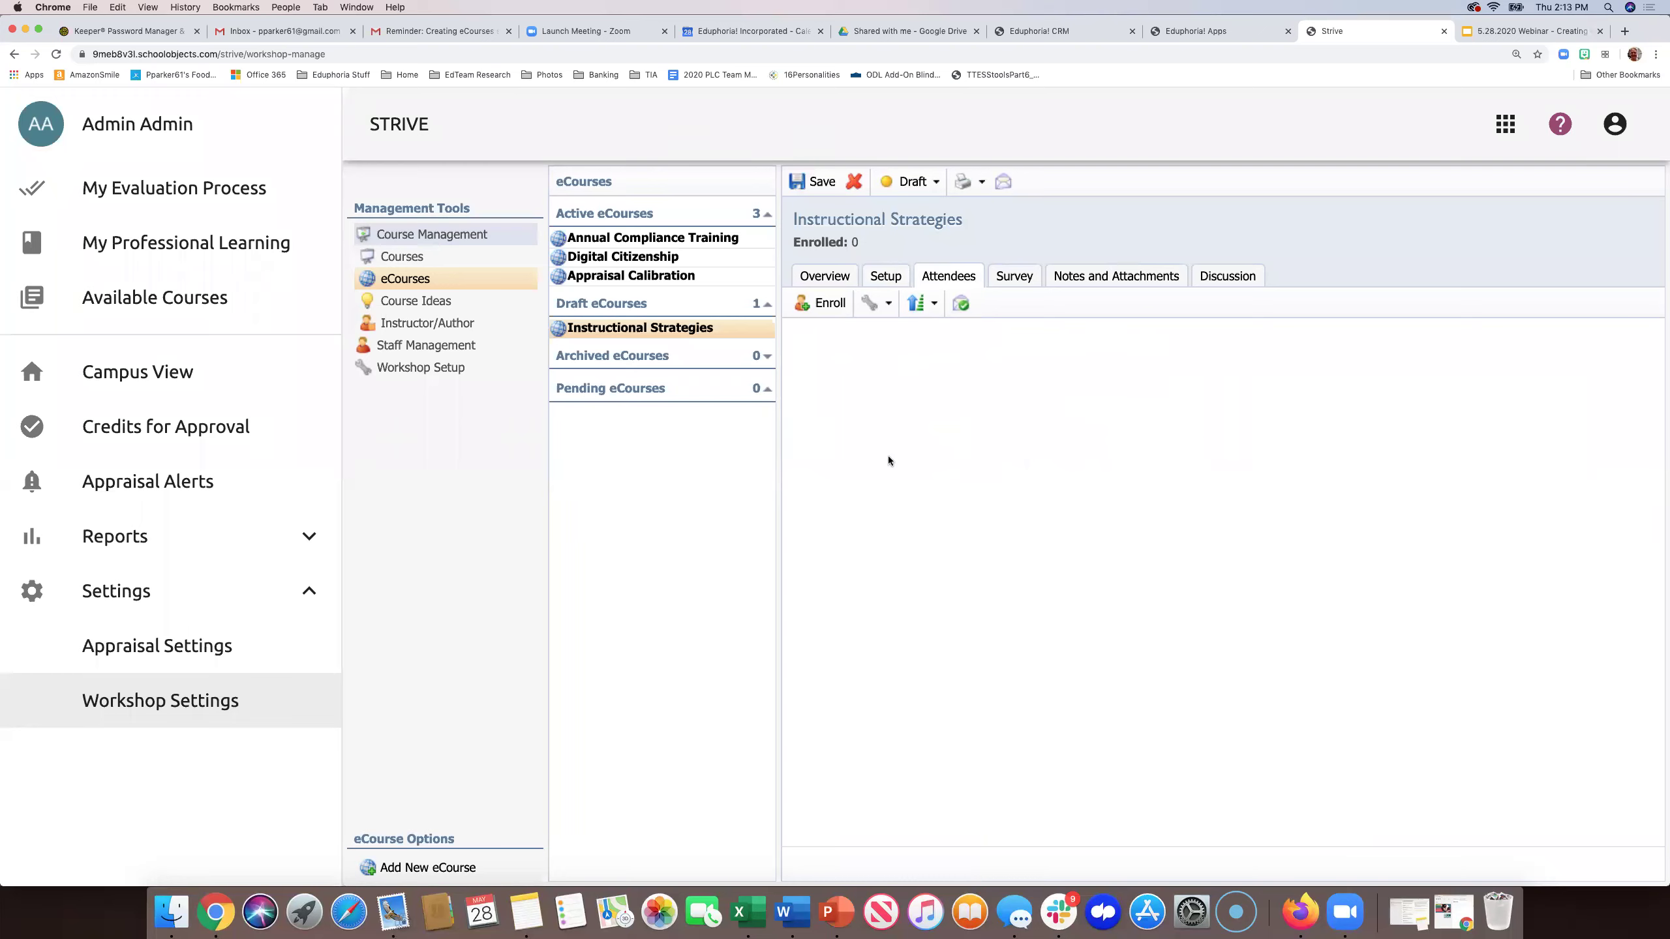
pyautogui.click(826, 304)
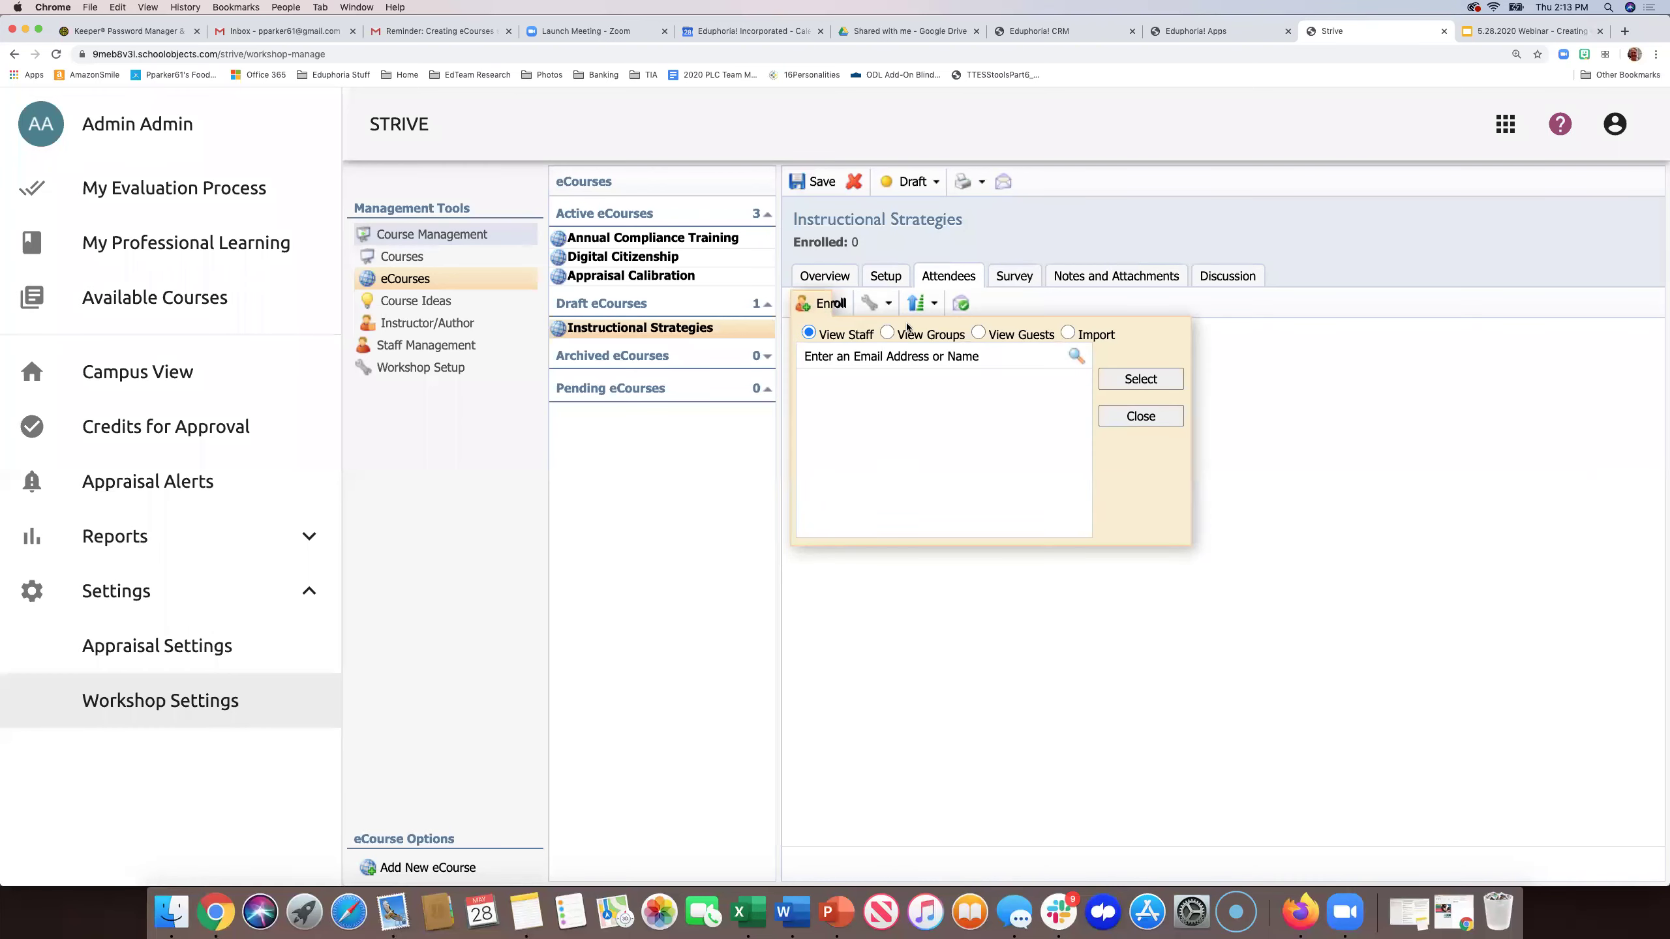
pyautogui.click(1141, 415)
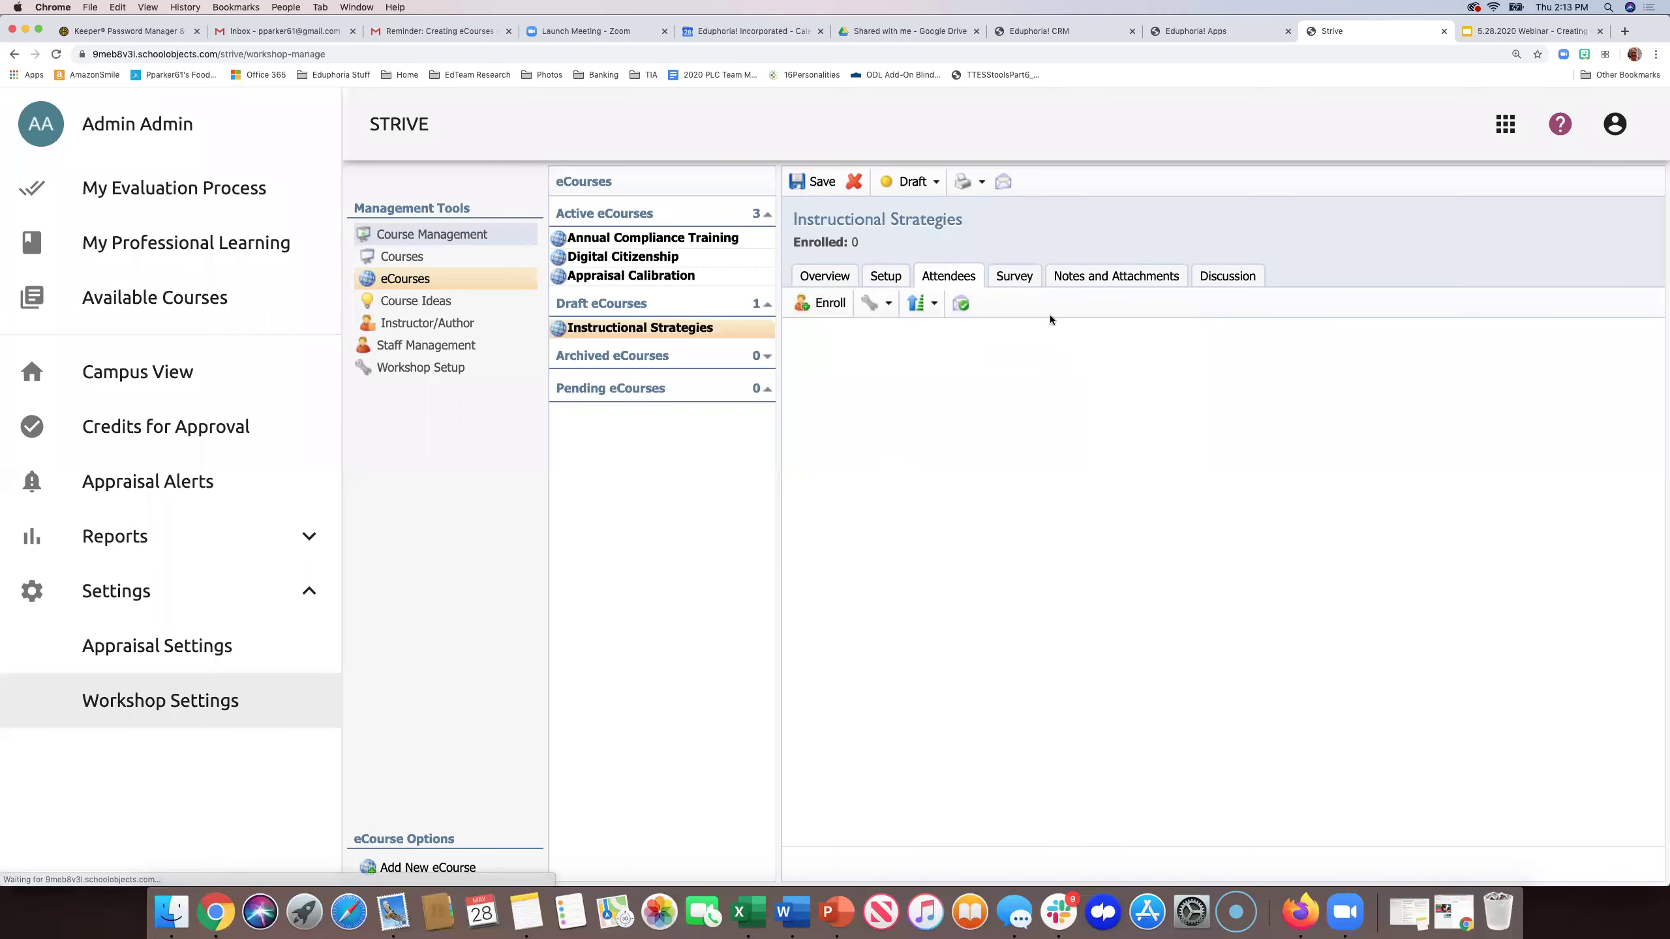
pyautogui.click(1108, 280)
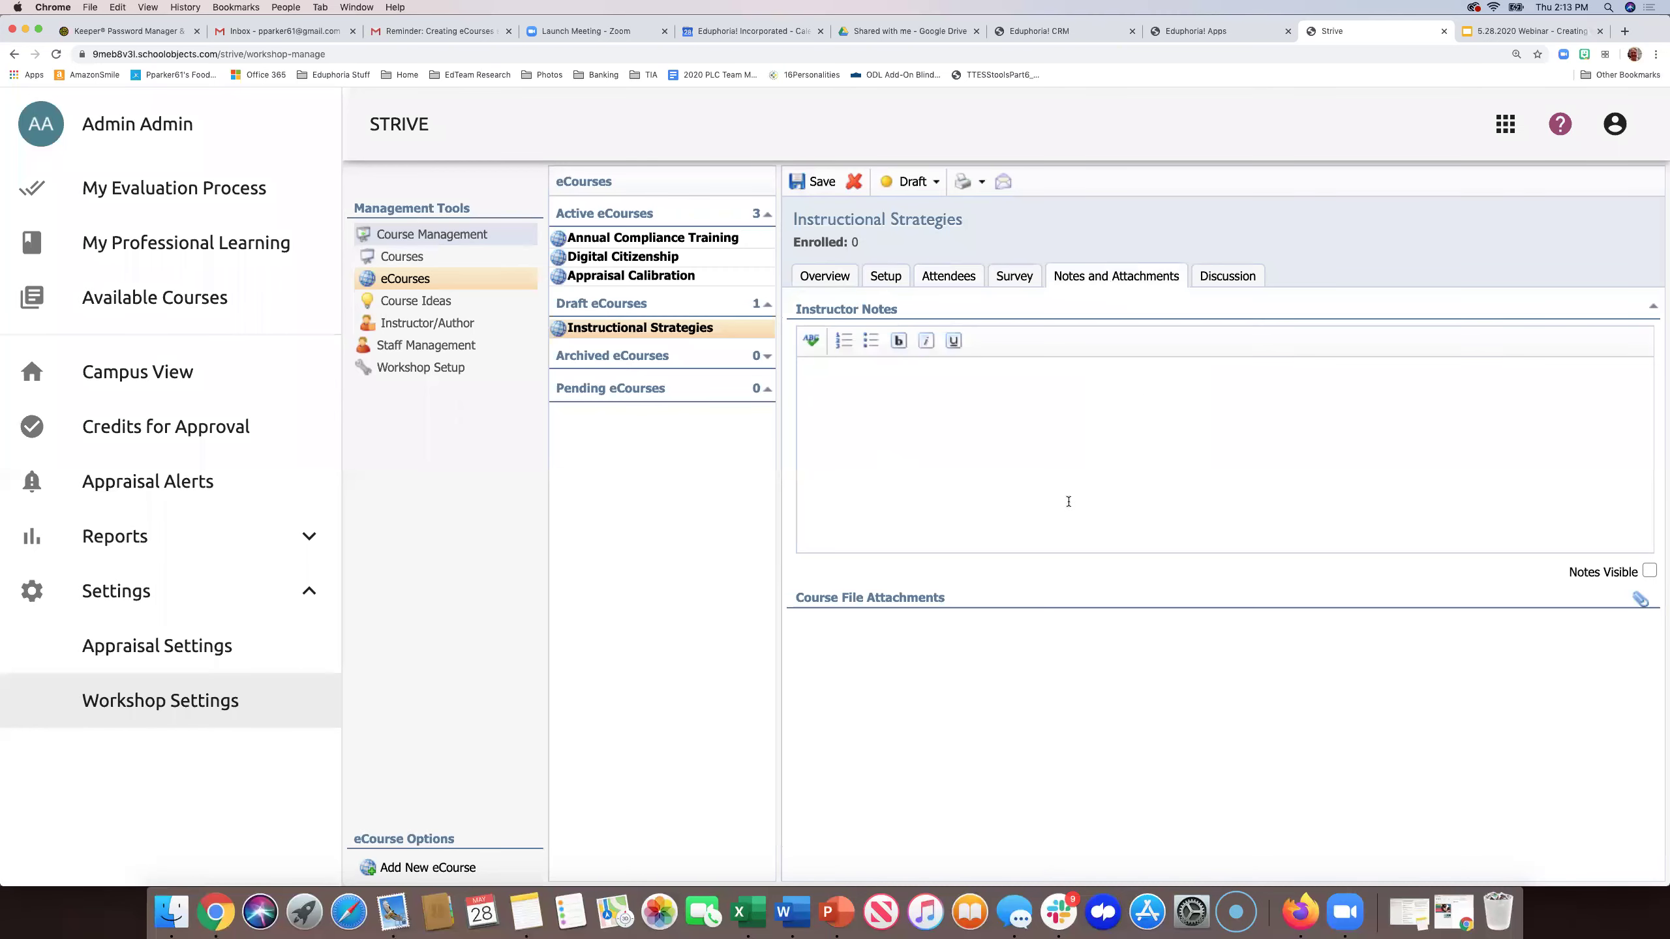
pyautogui.click(1218, 277)
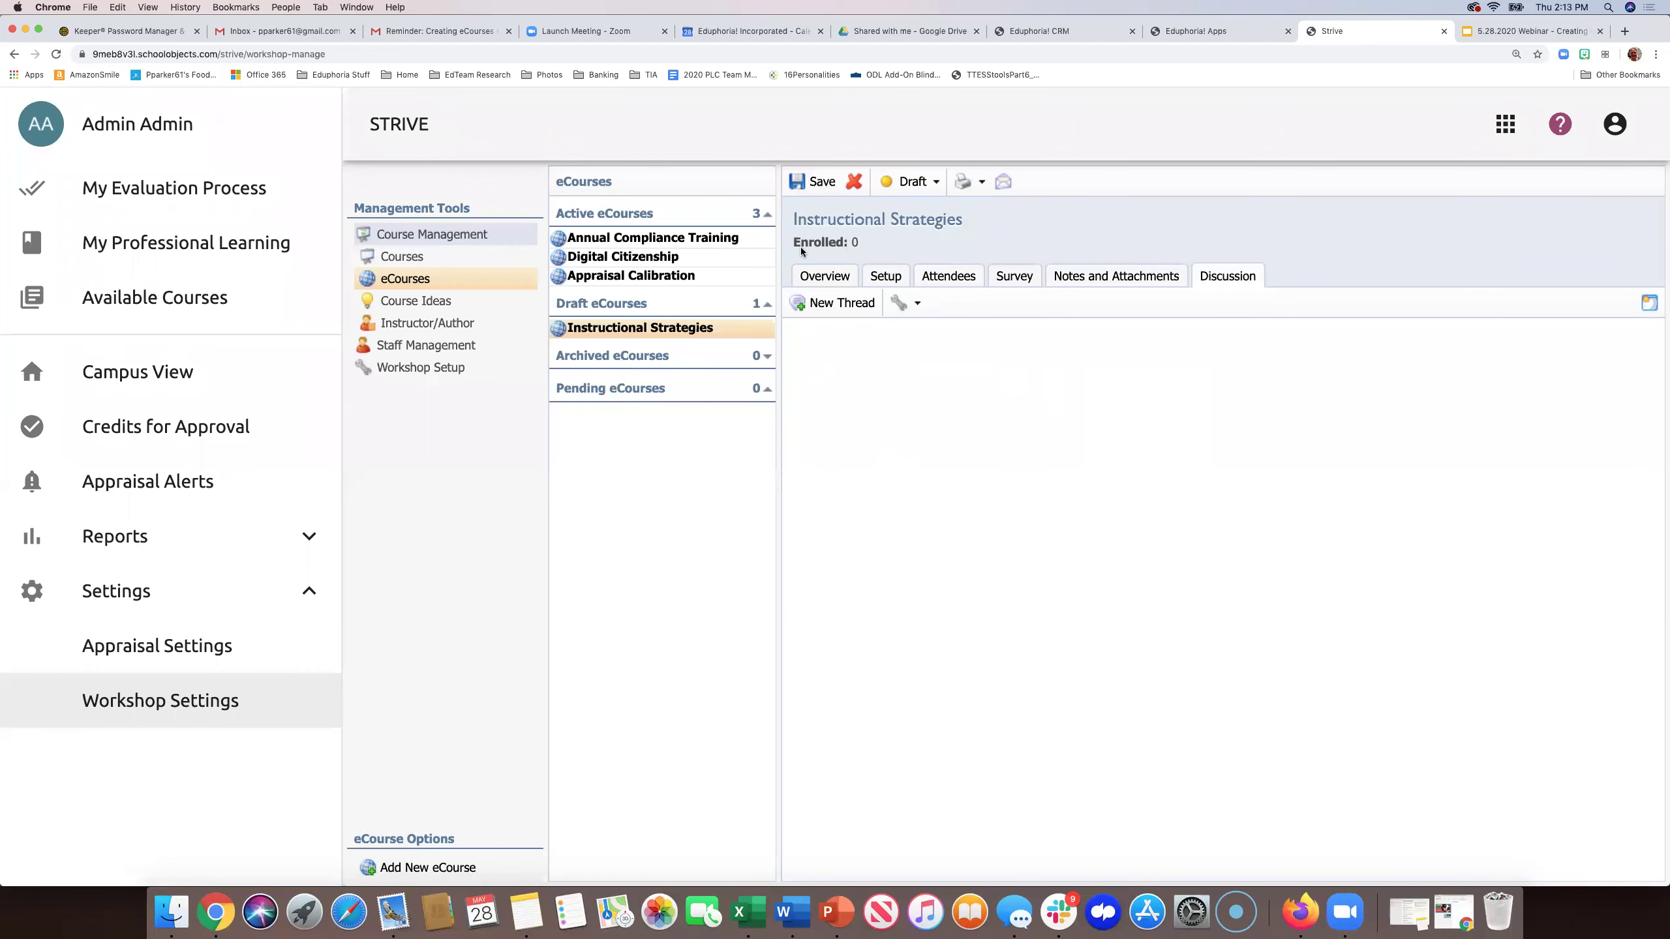
pyautogui.click(817, 276)
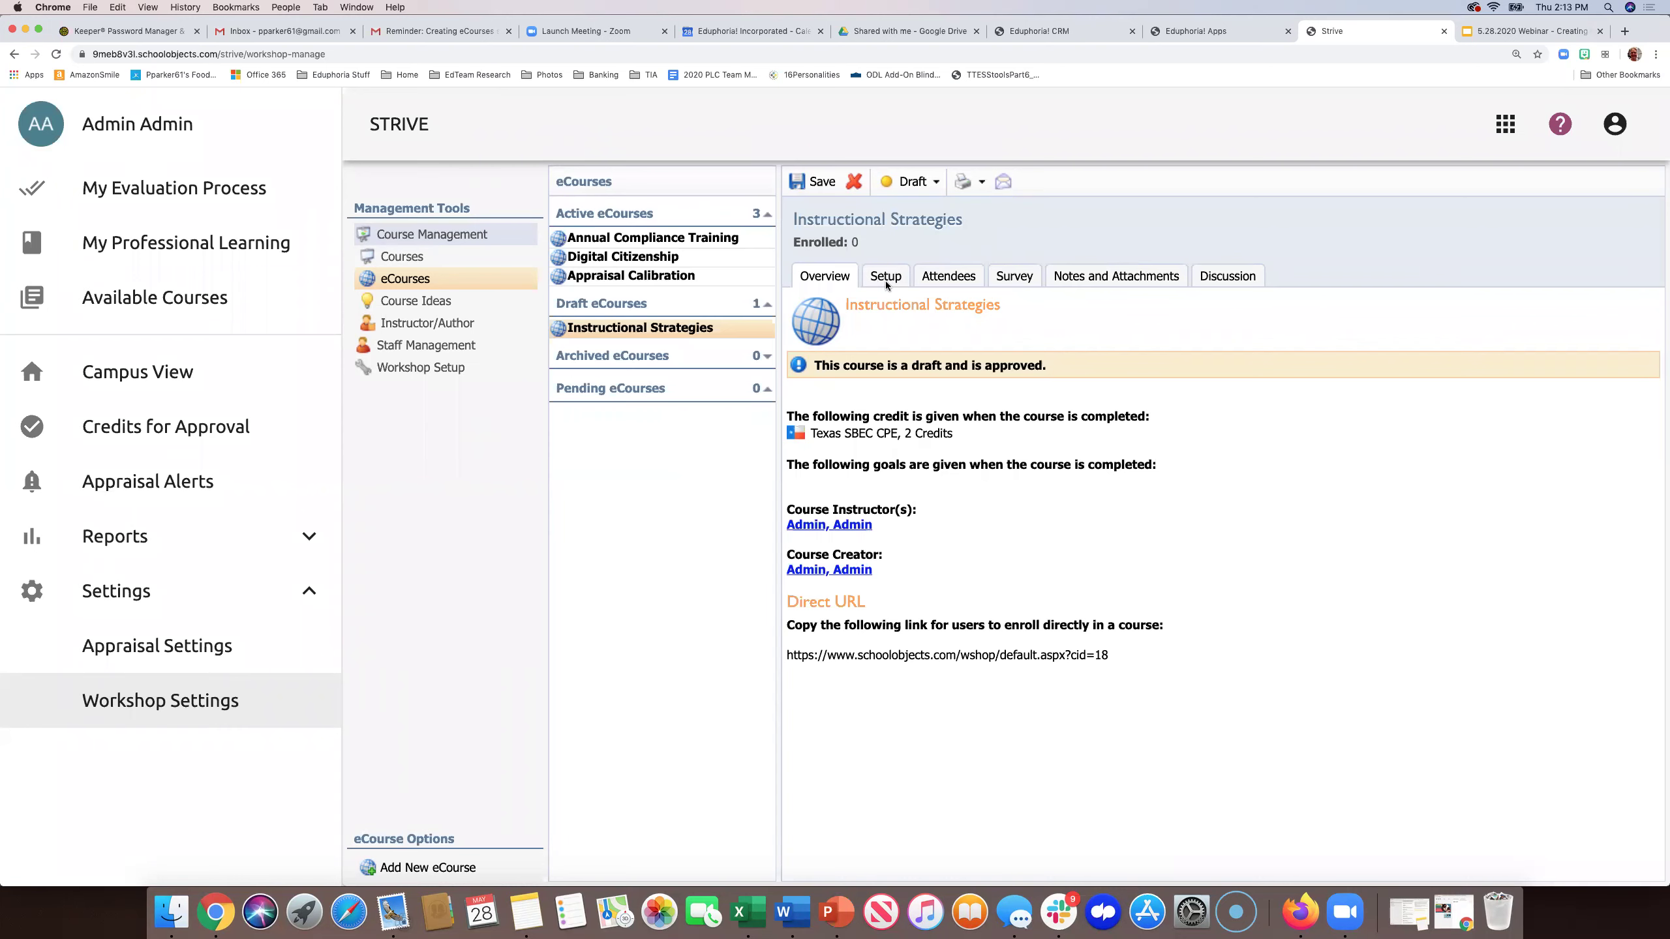
# - Turn on 'Allow attendees to retake the course' in the course Setup and save it
pyautogui.click(886, 282)
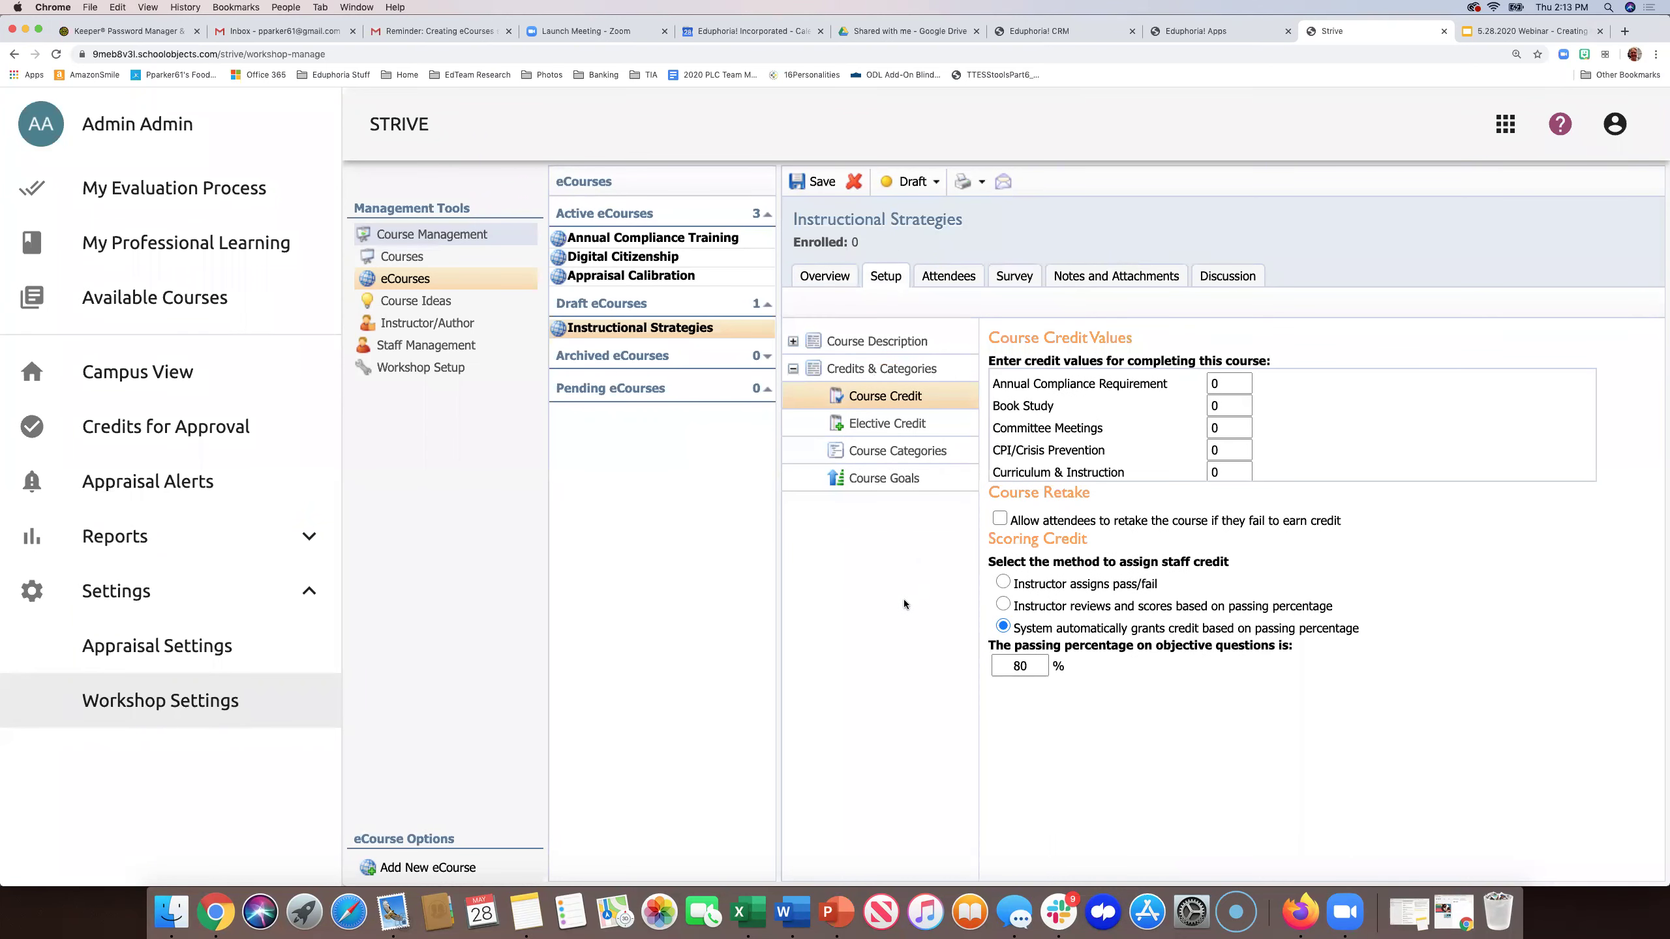
pyautogui.scroll(-10, 1102, 461)
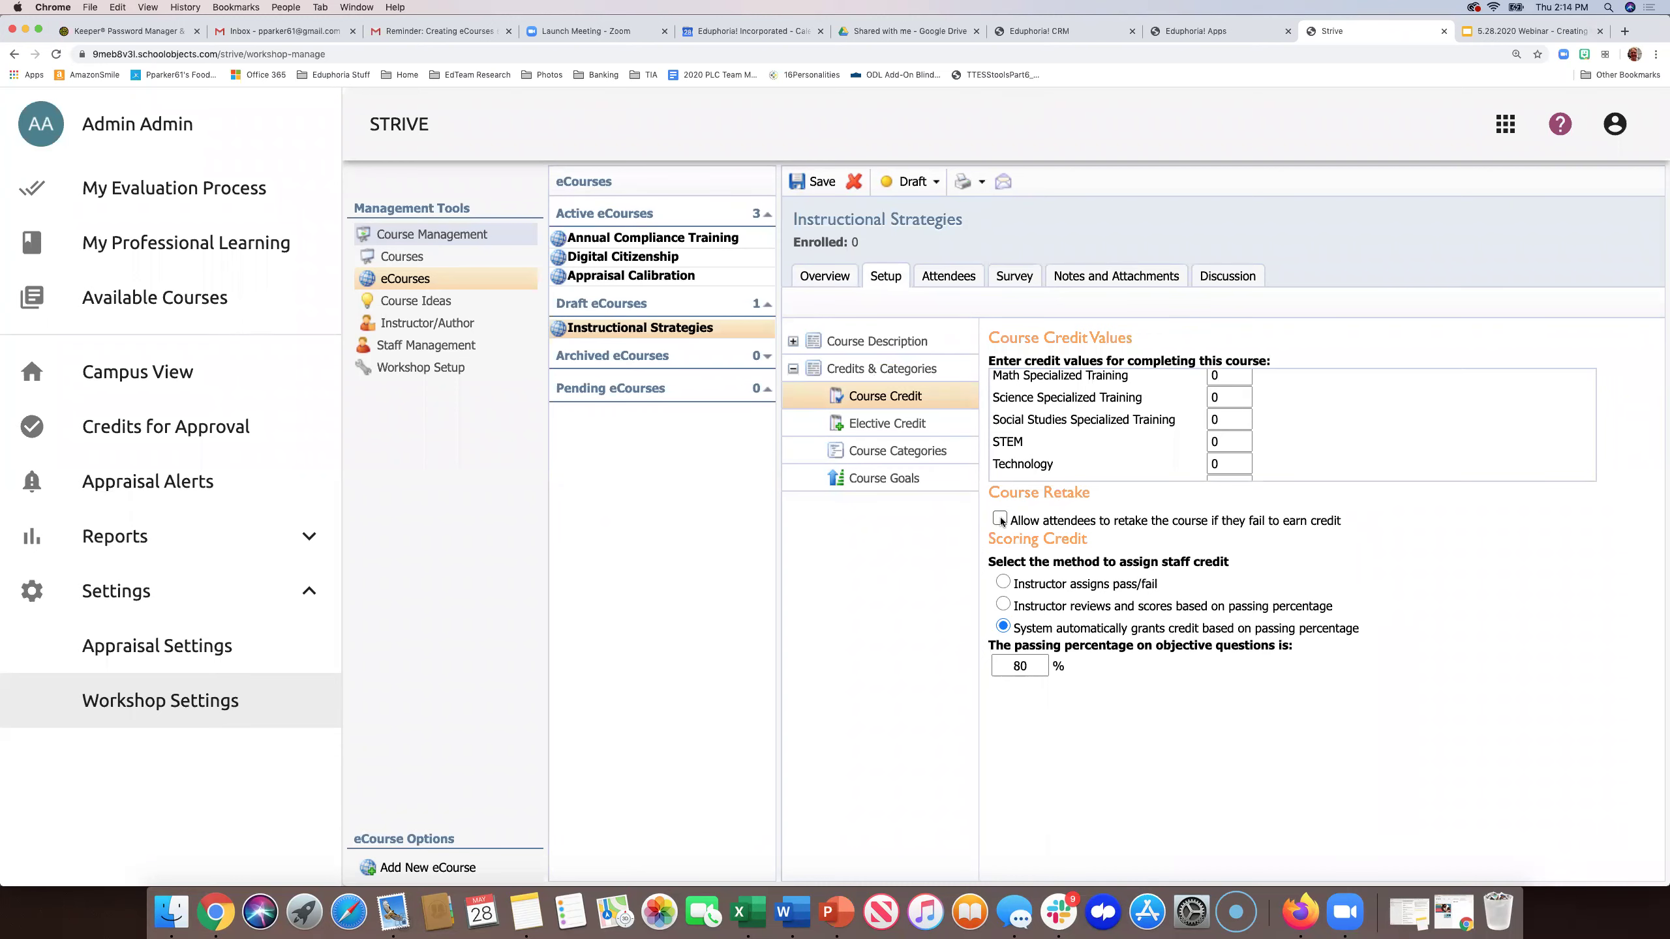
pyautogui.click(1000, 519)
pyautogui.click(810, 180)
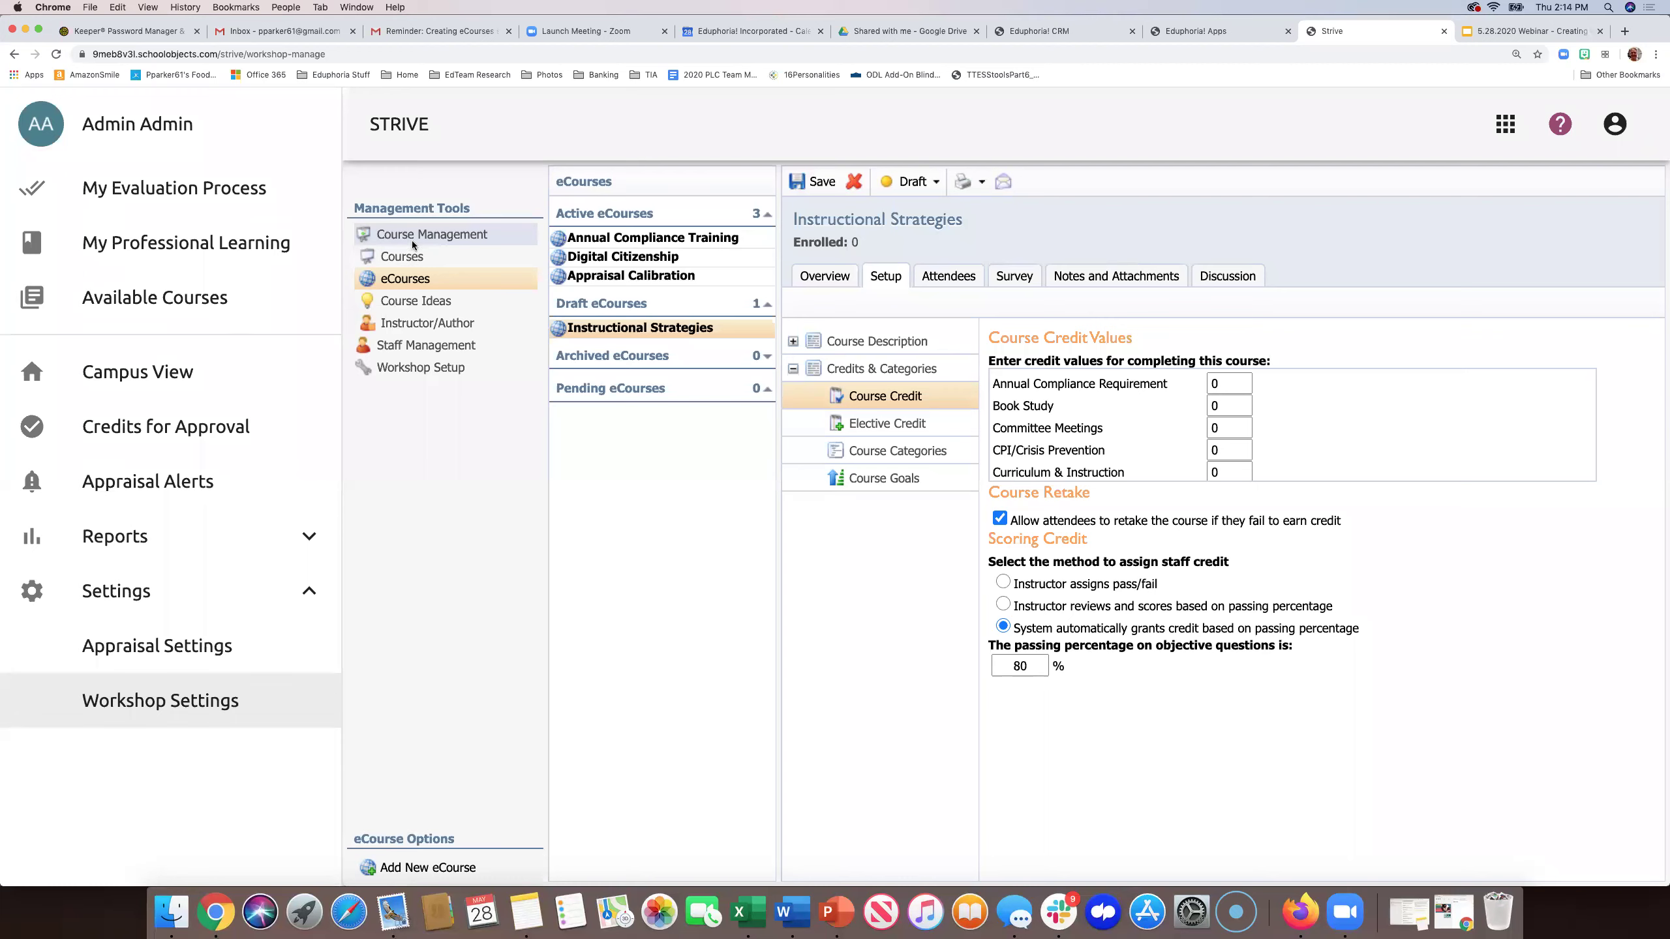
pyautogui.click(407, 324)
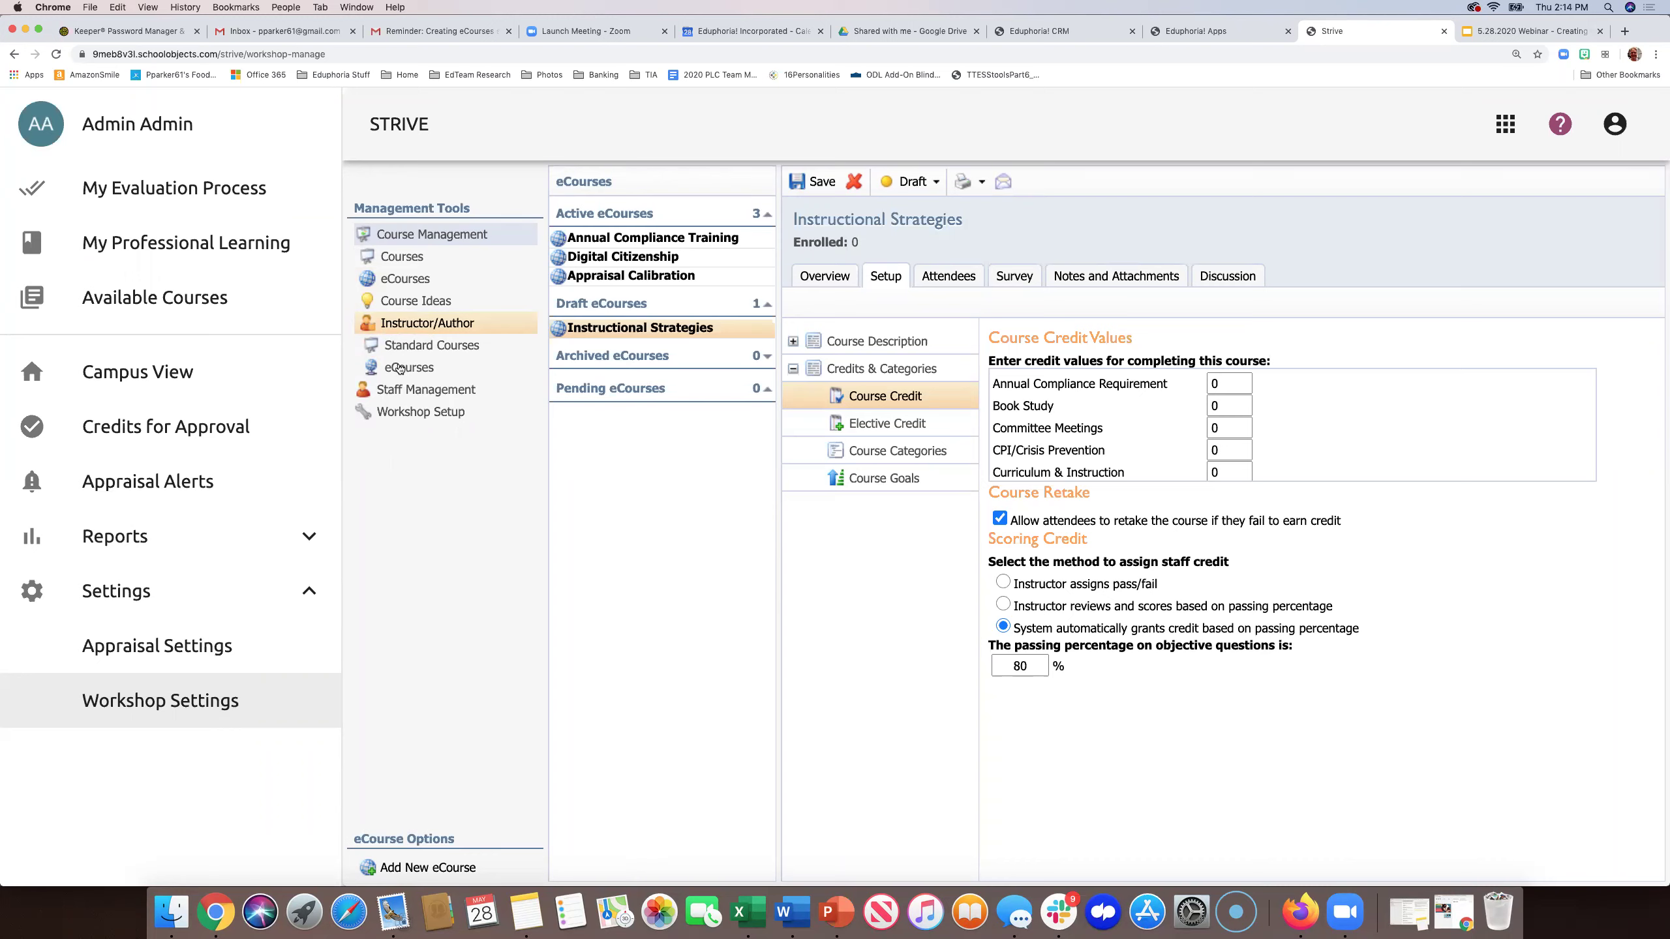
# - Reload STRIVE and open Author for Instructional Strategies under Instructor/Author > eCourses
pyautogui.click(400, 369)
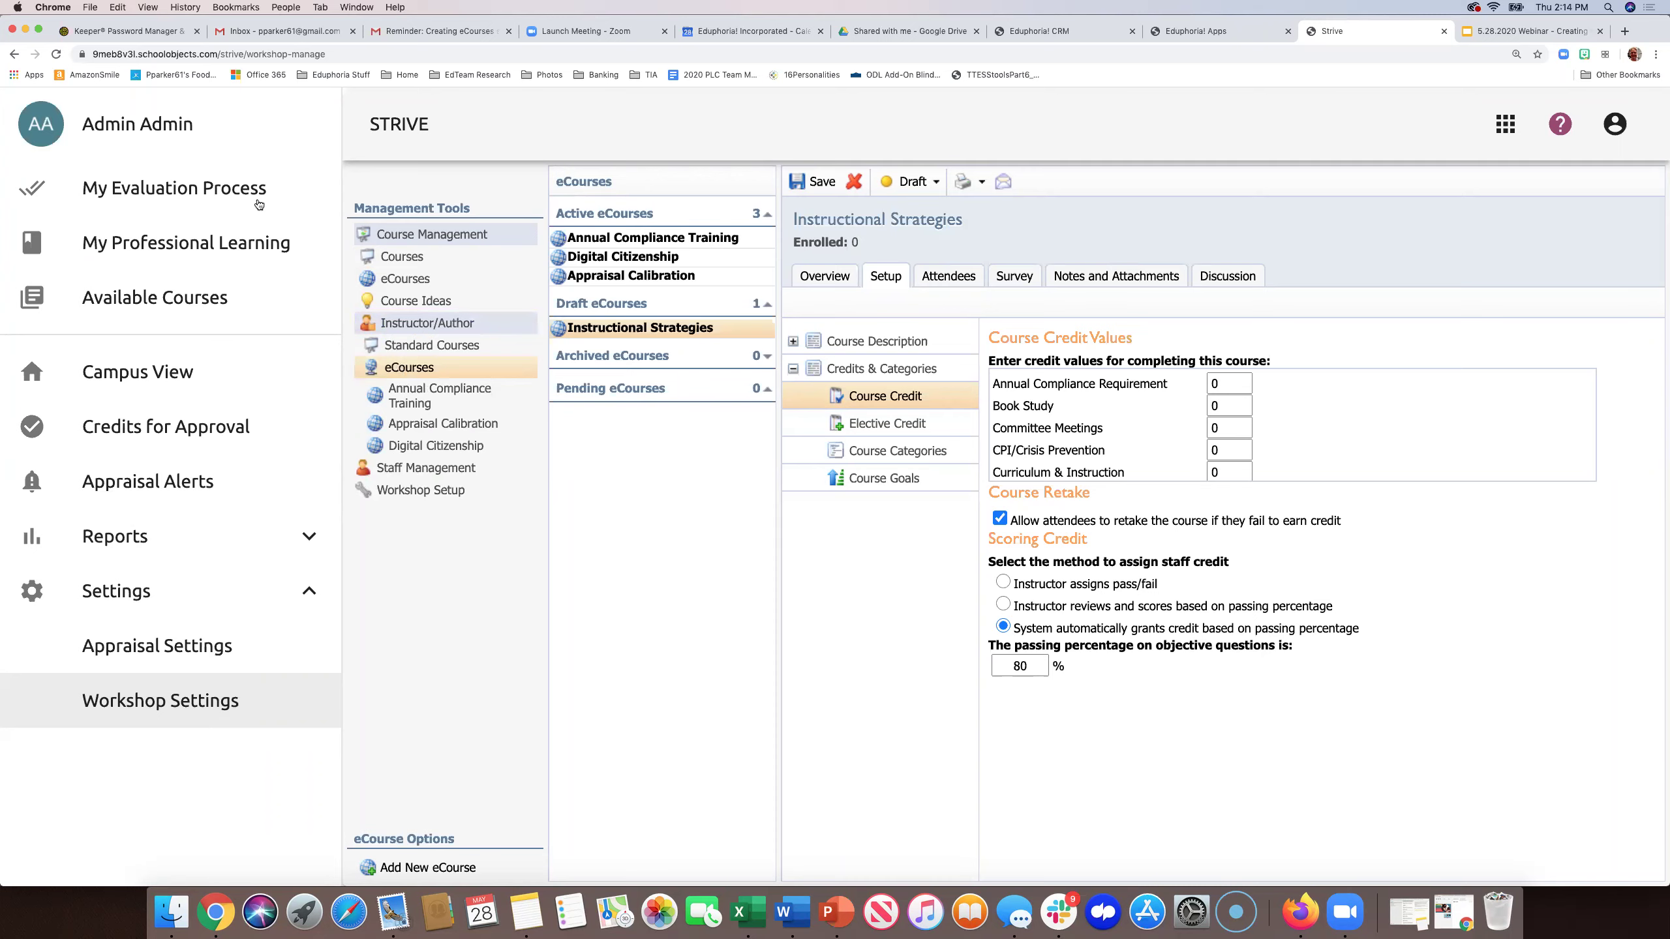
pyautogui.click(56, 54)
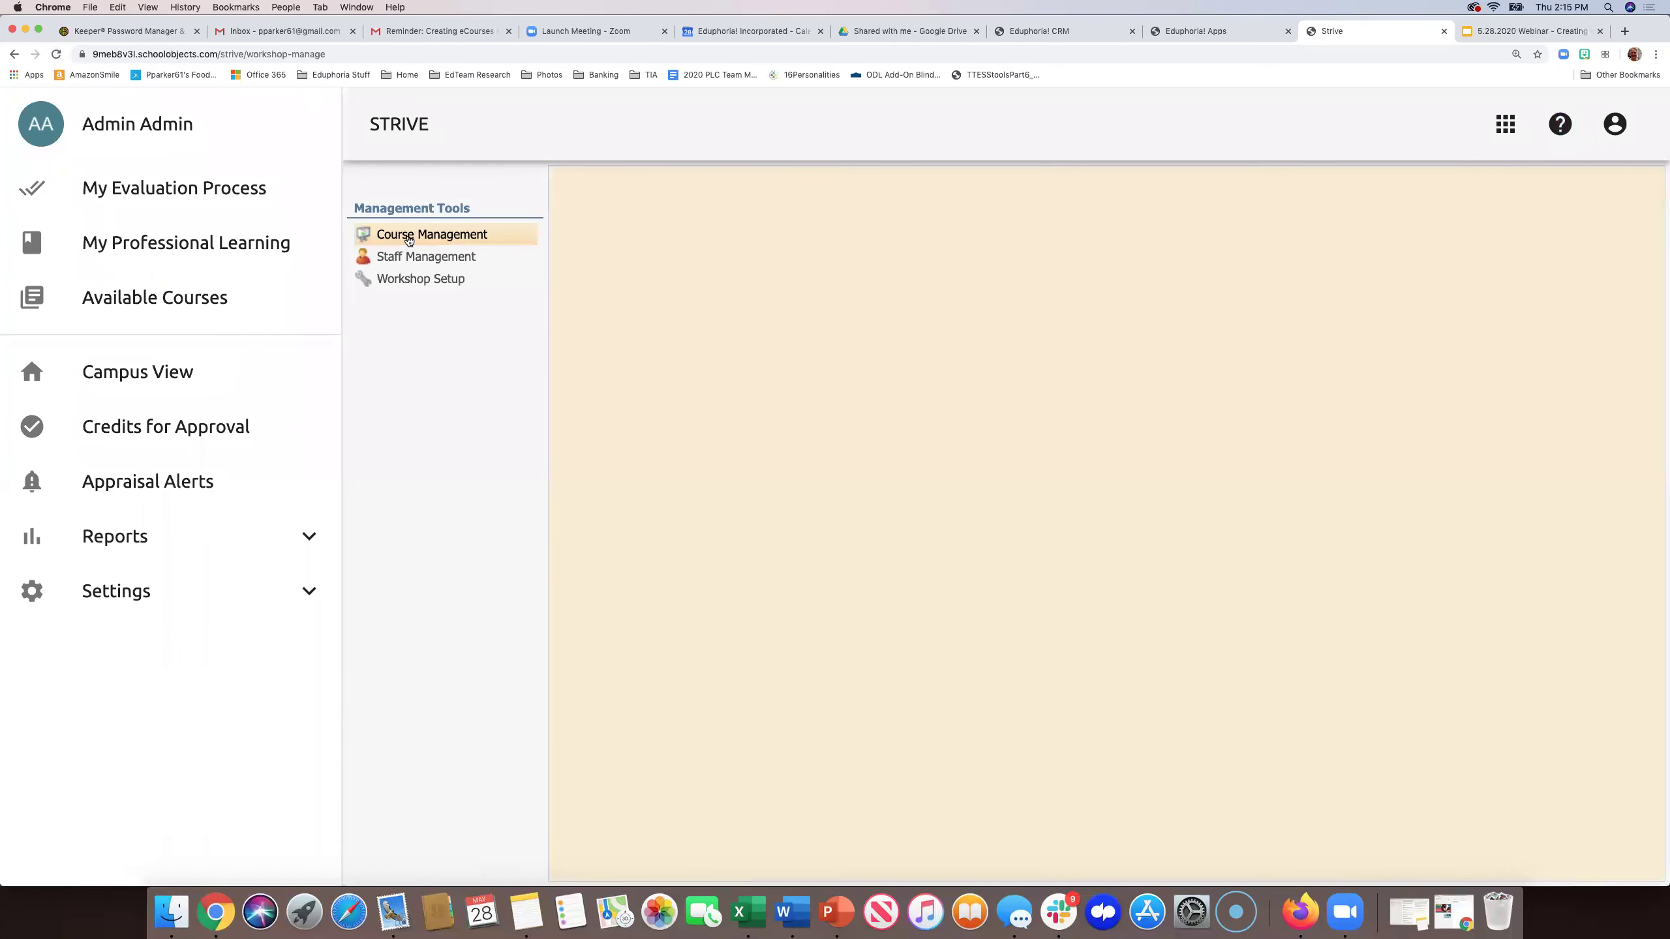
pyautogui.click(408, 240)
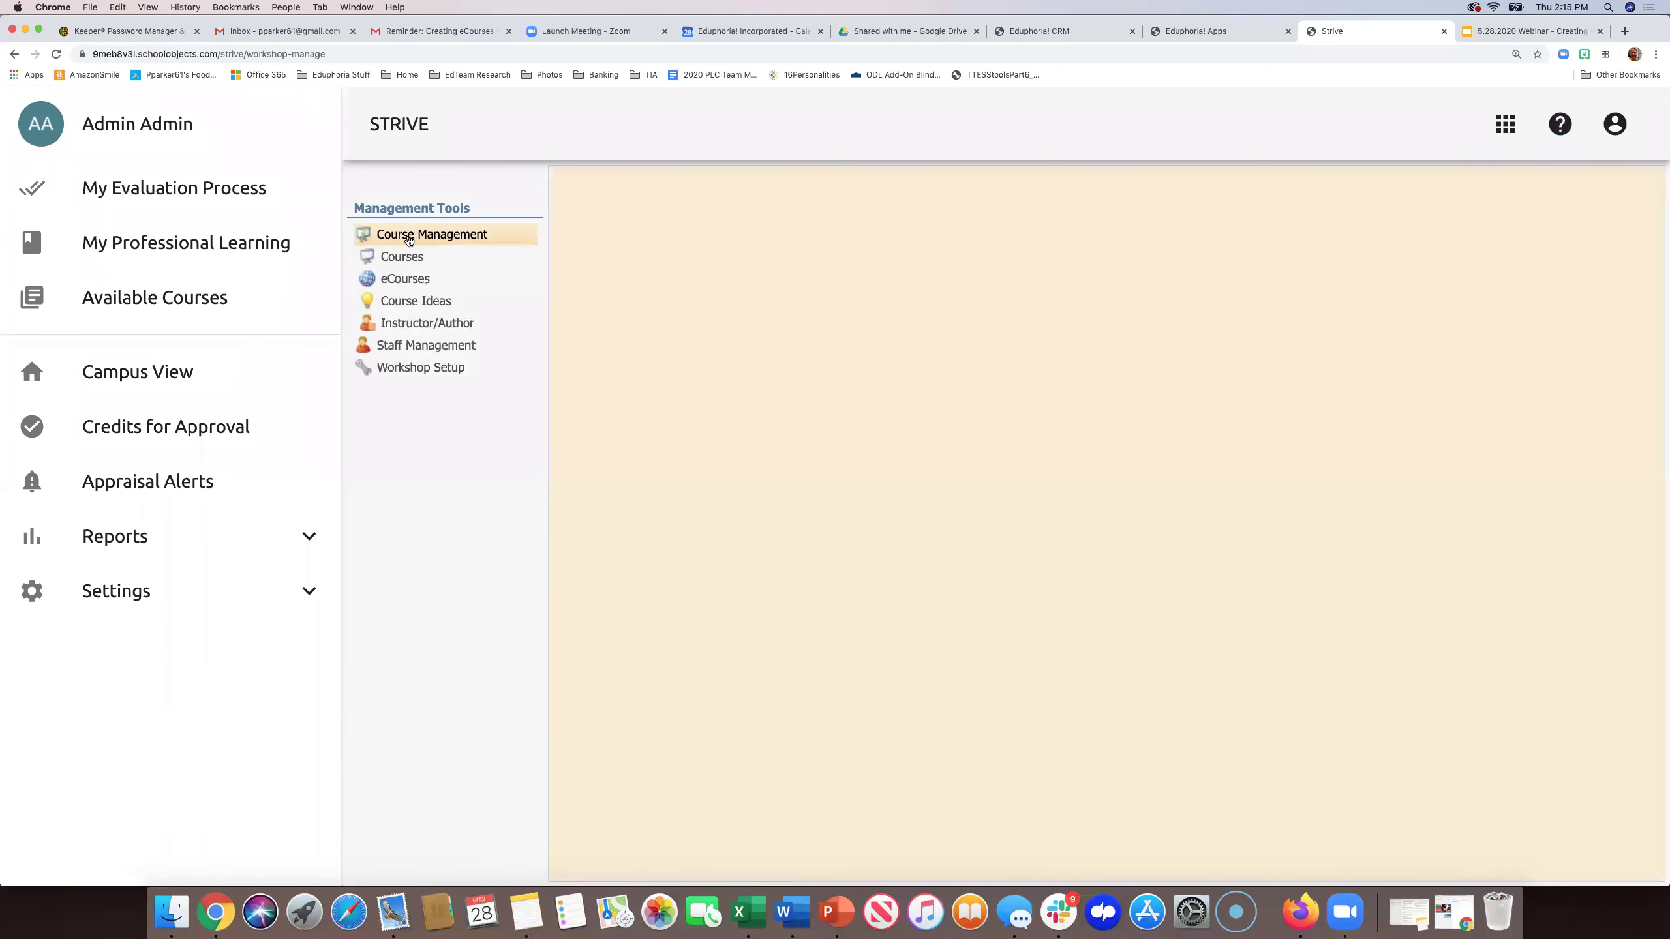
pyautogui.click(398, 322)
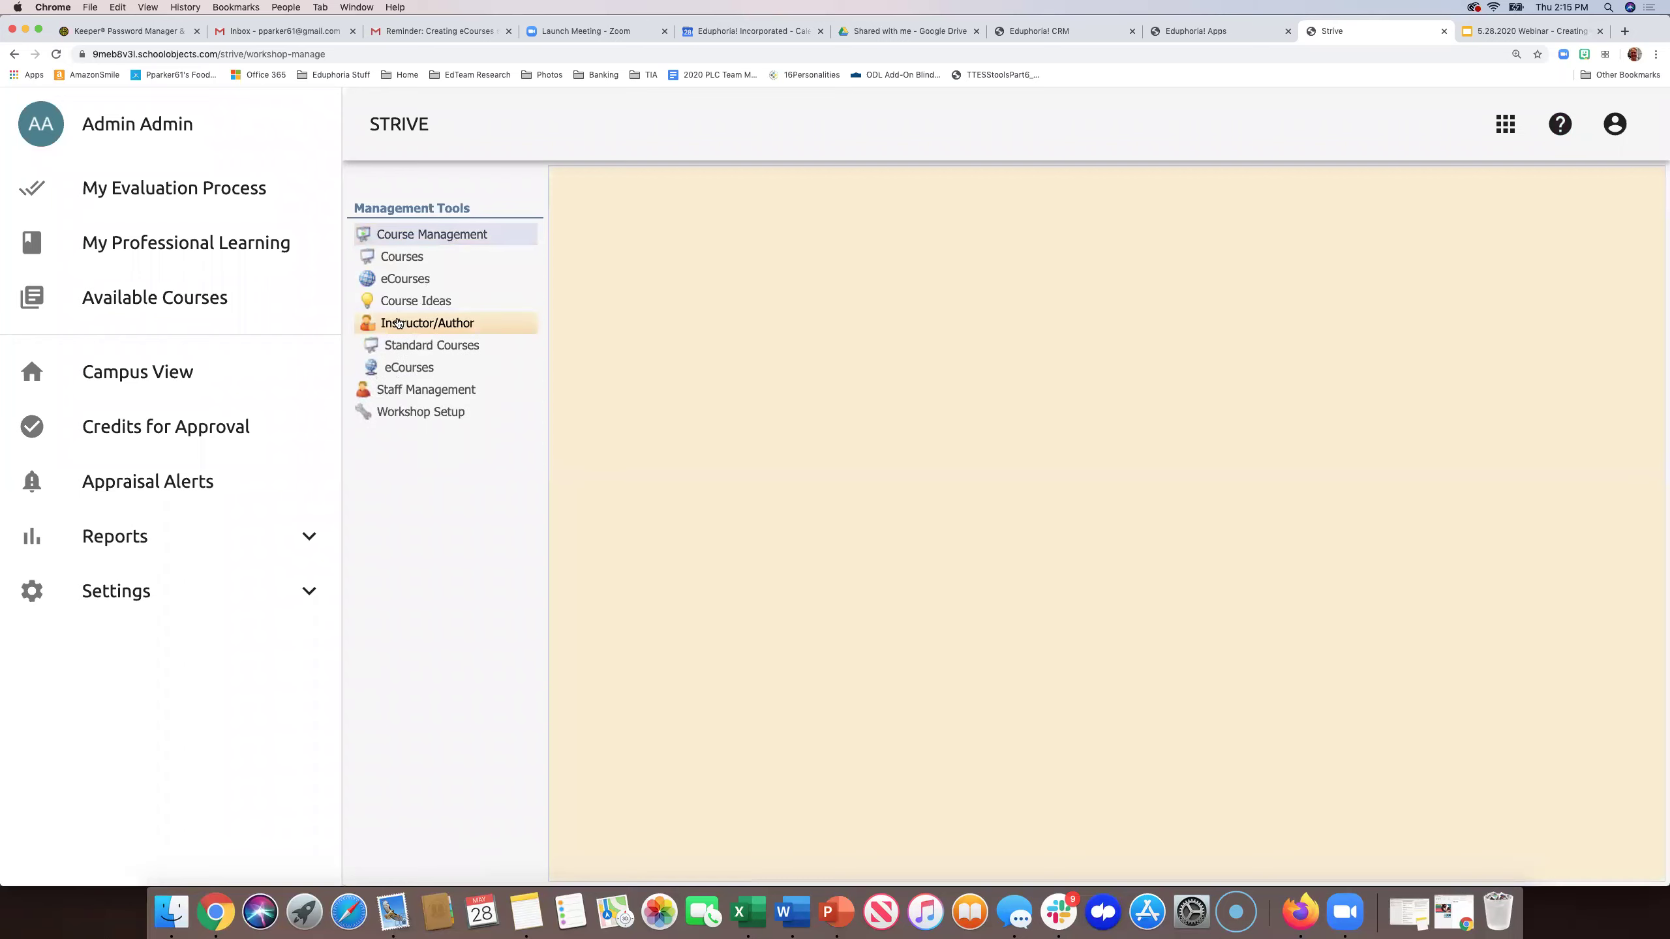
pyautogui.click(397, 370)
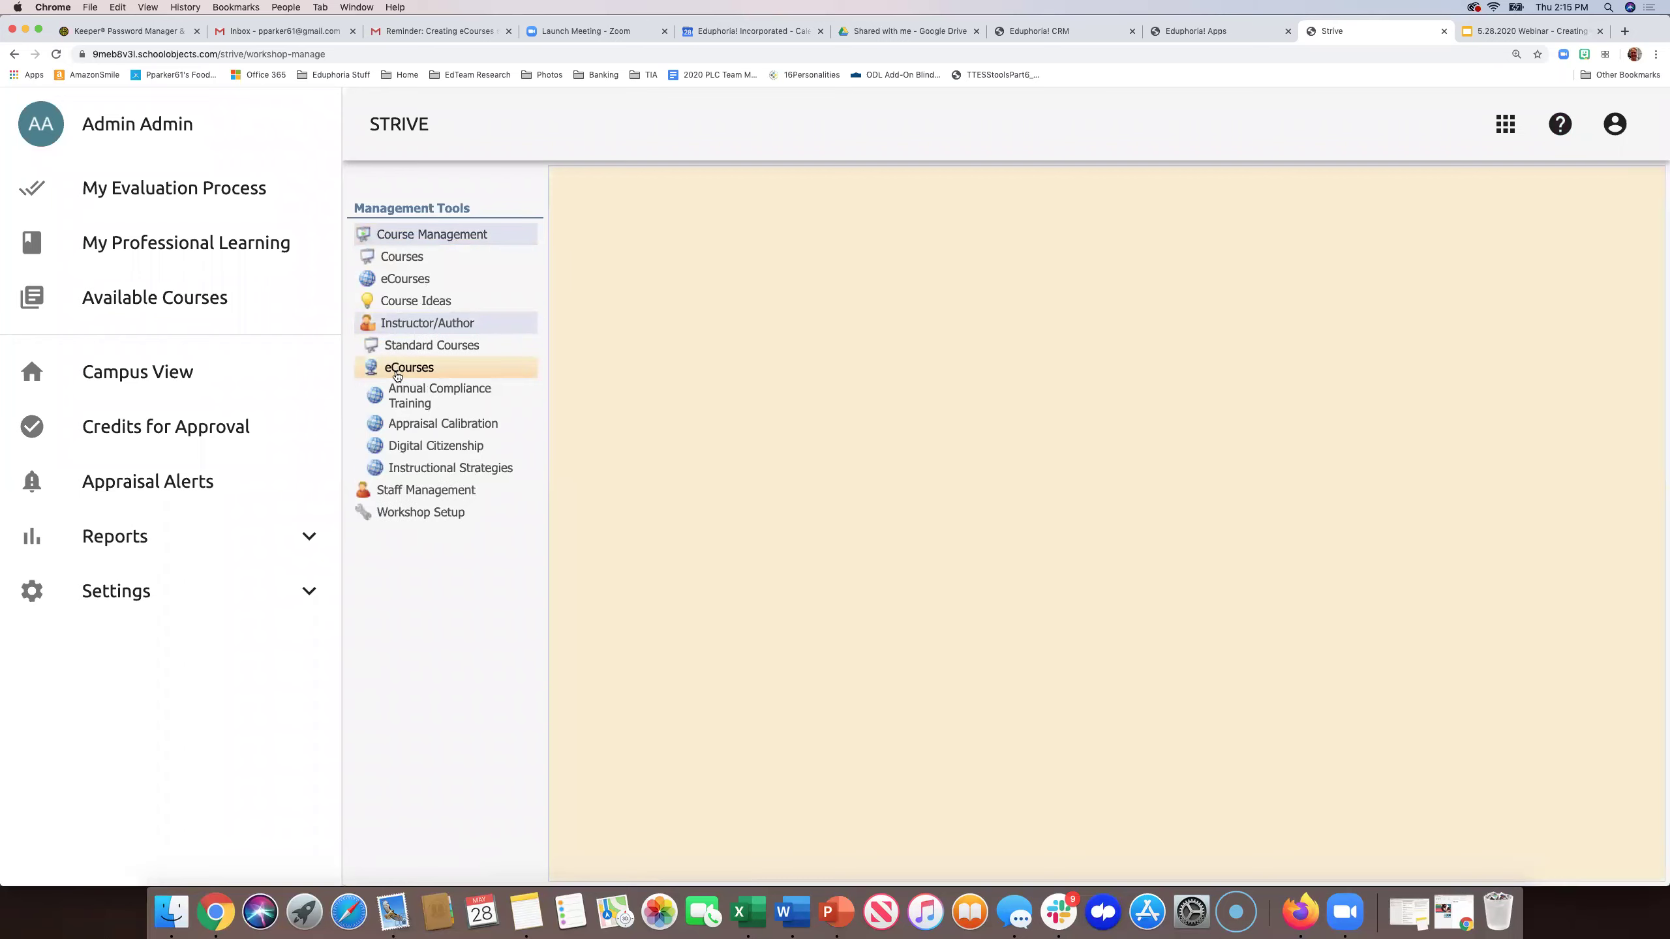
pyautogui.click(410, 470)
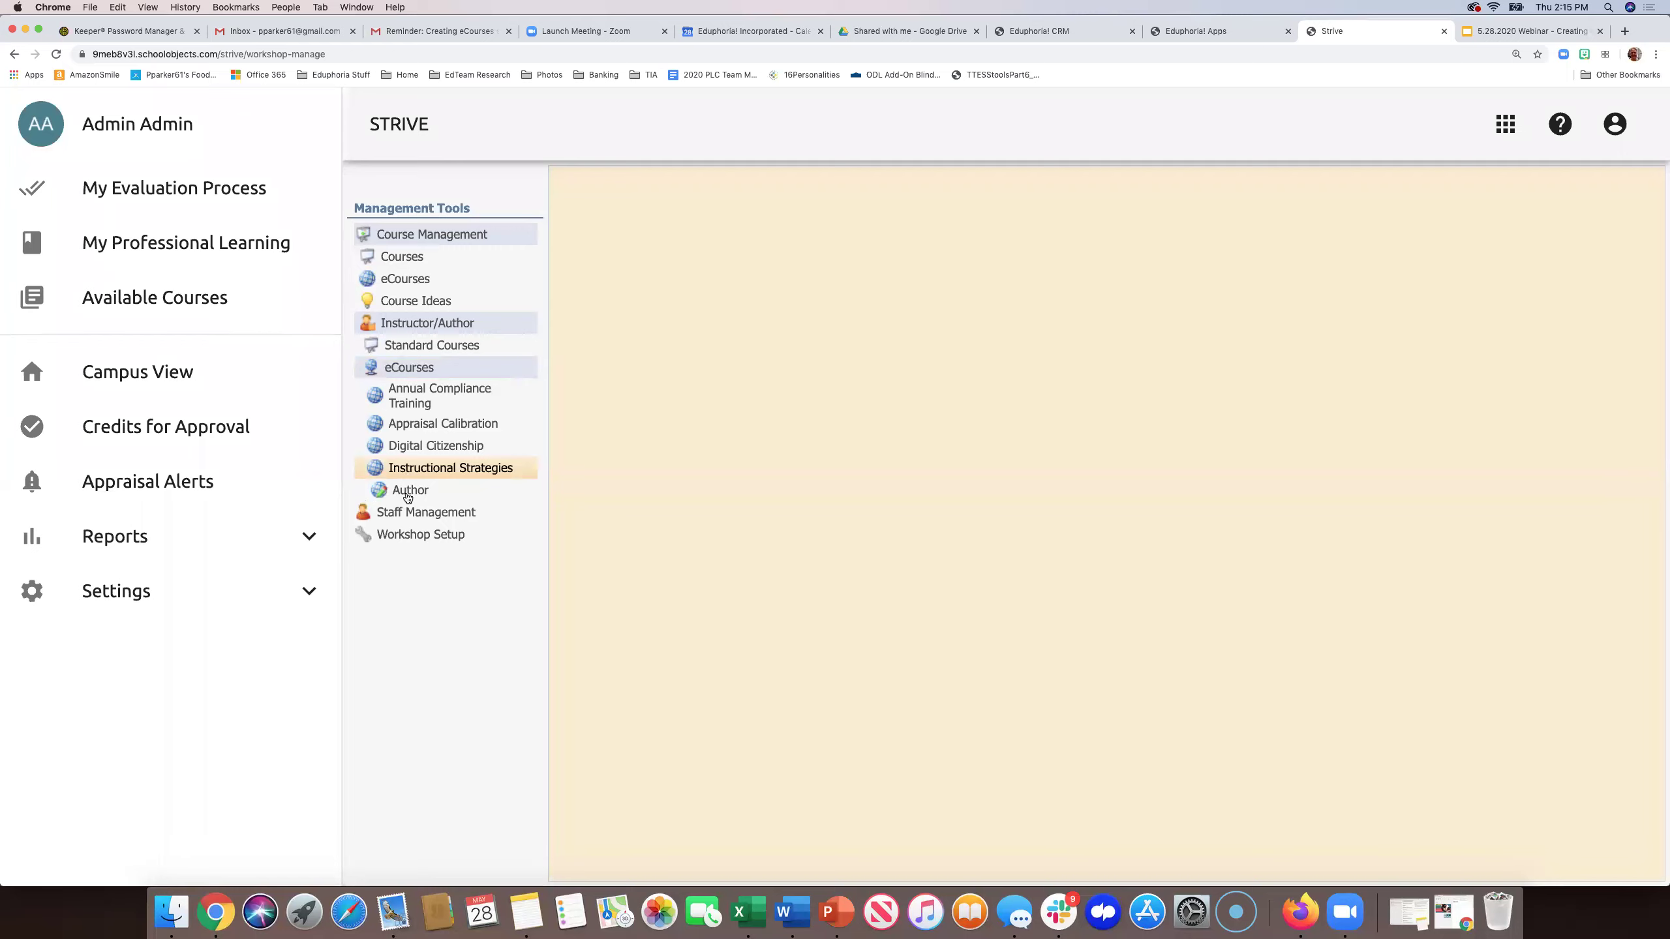
pyautogui.click(407, 494)
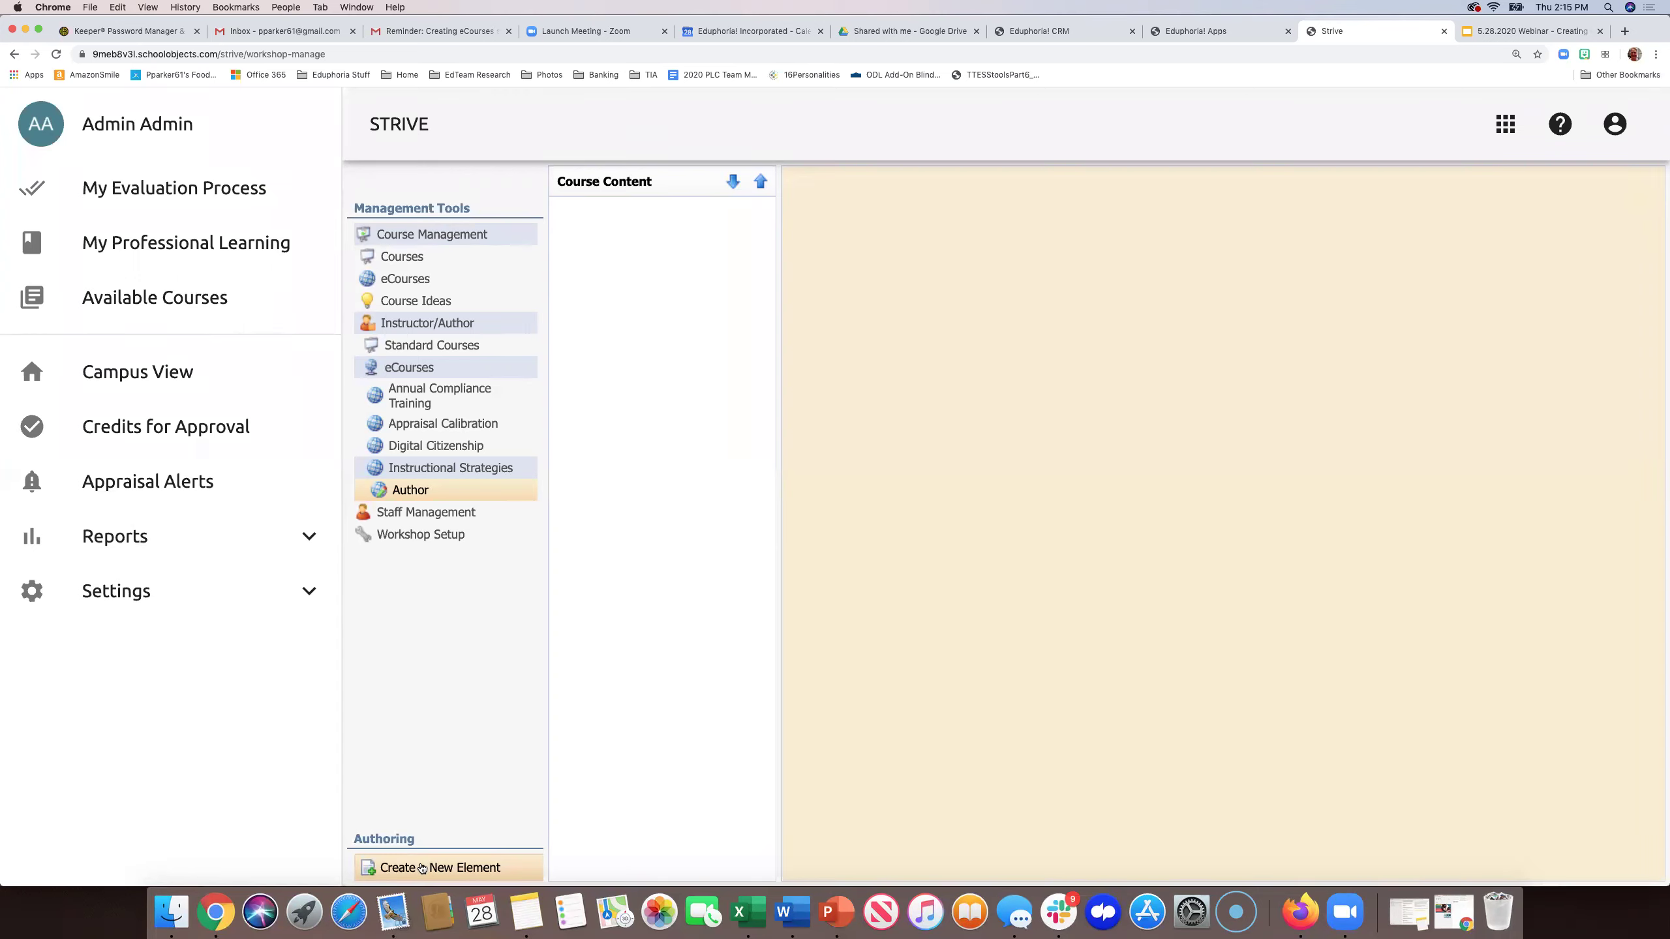
# - Create a new chapter element titled 'What are Instructional Strategies?'
pyautogui.click(422, 869)
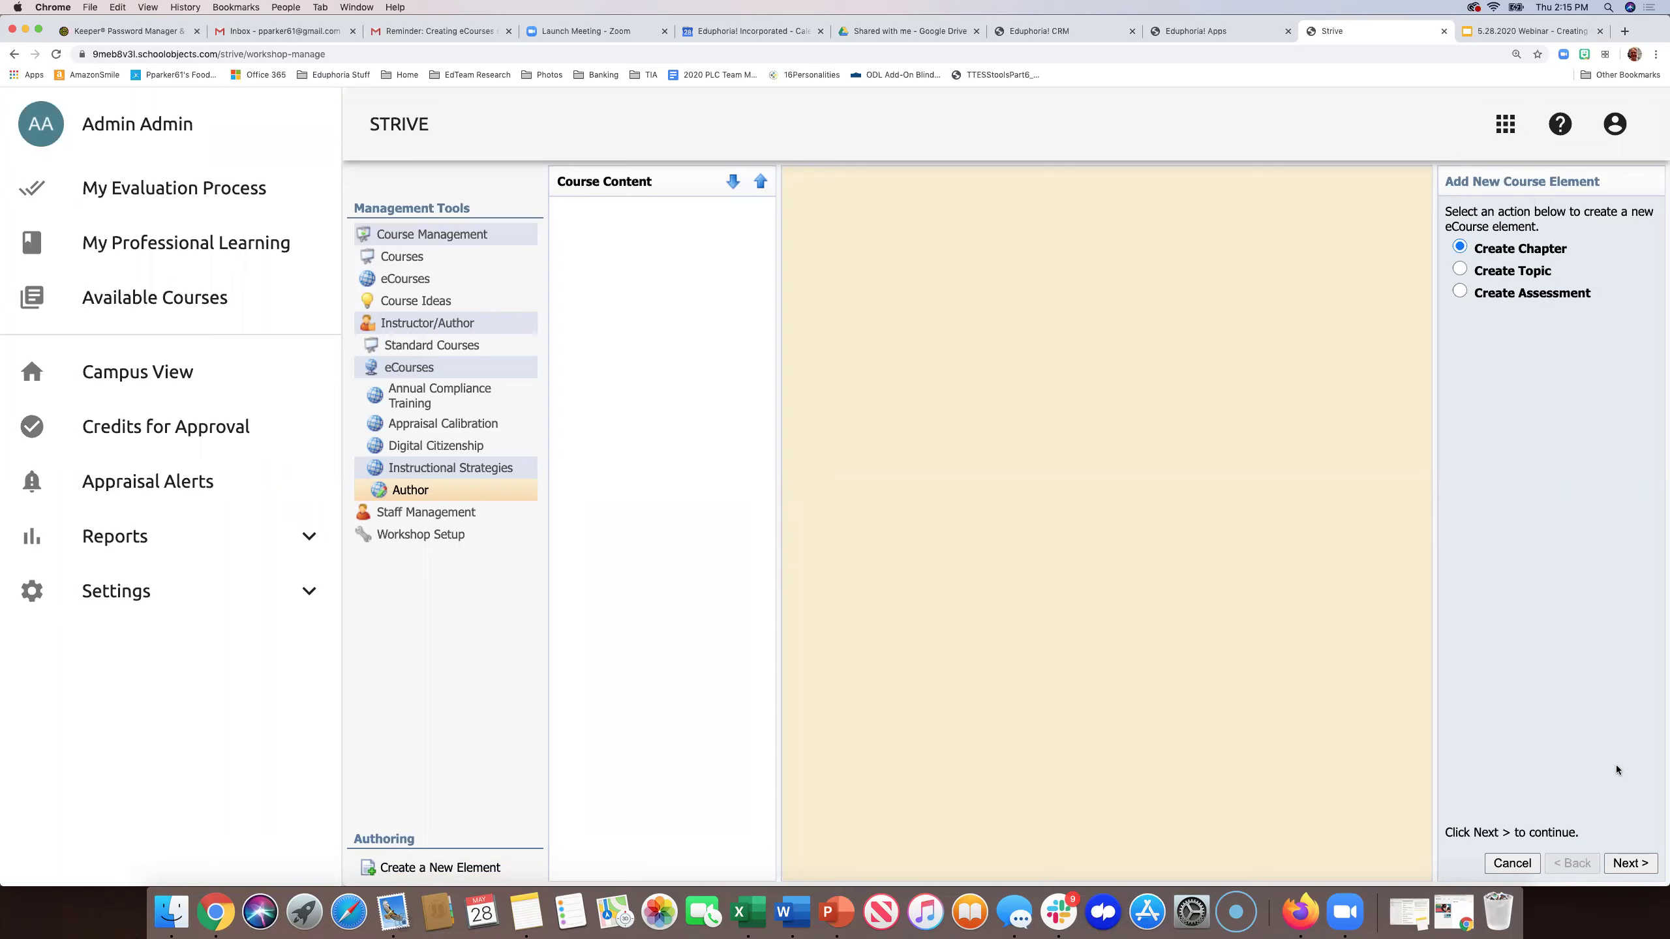
pyautogui.click(1629, 861)
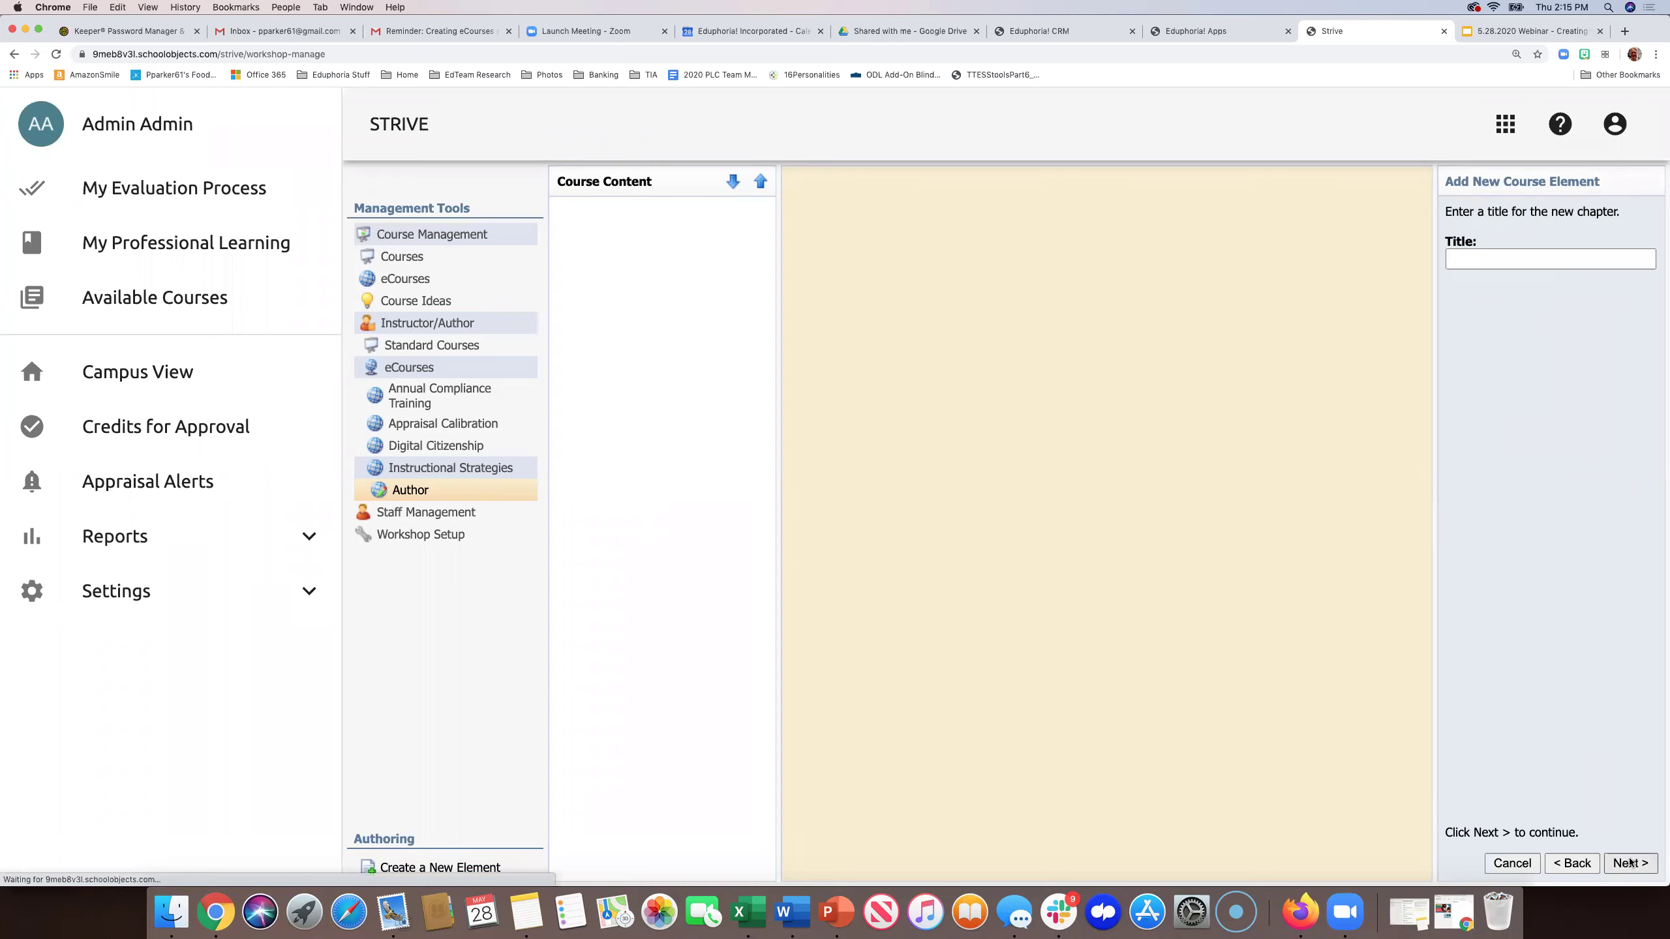
pyautogui.click(1464, 258)
pyautogui.write('What are Instructional Strategies?')
pyautogui.click(1639, 862)
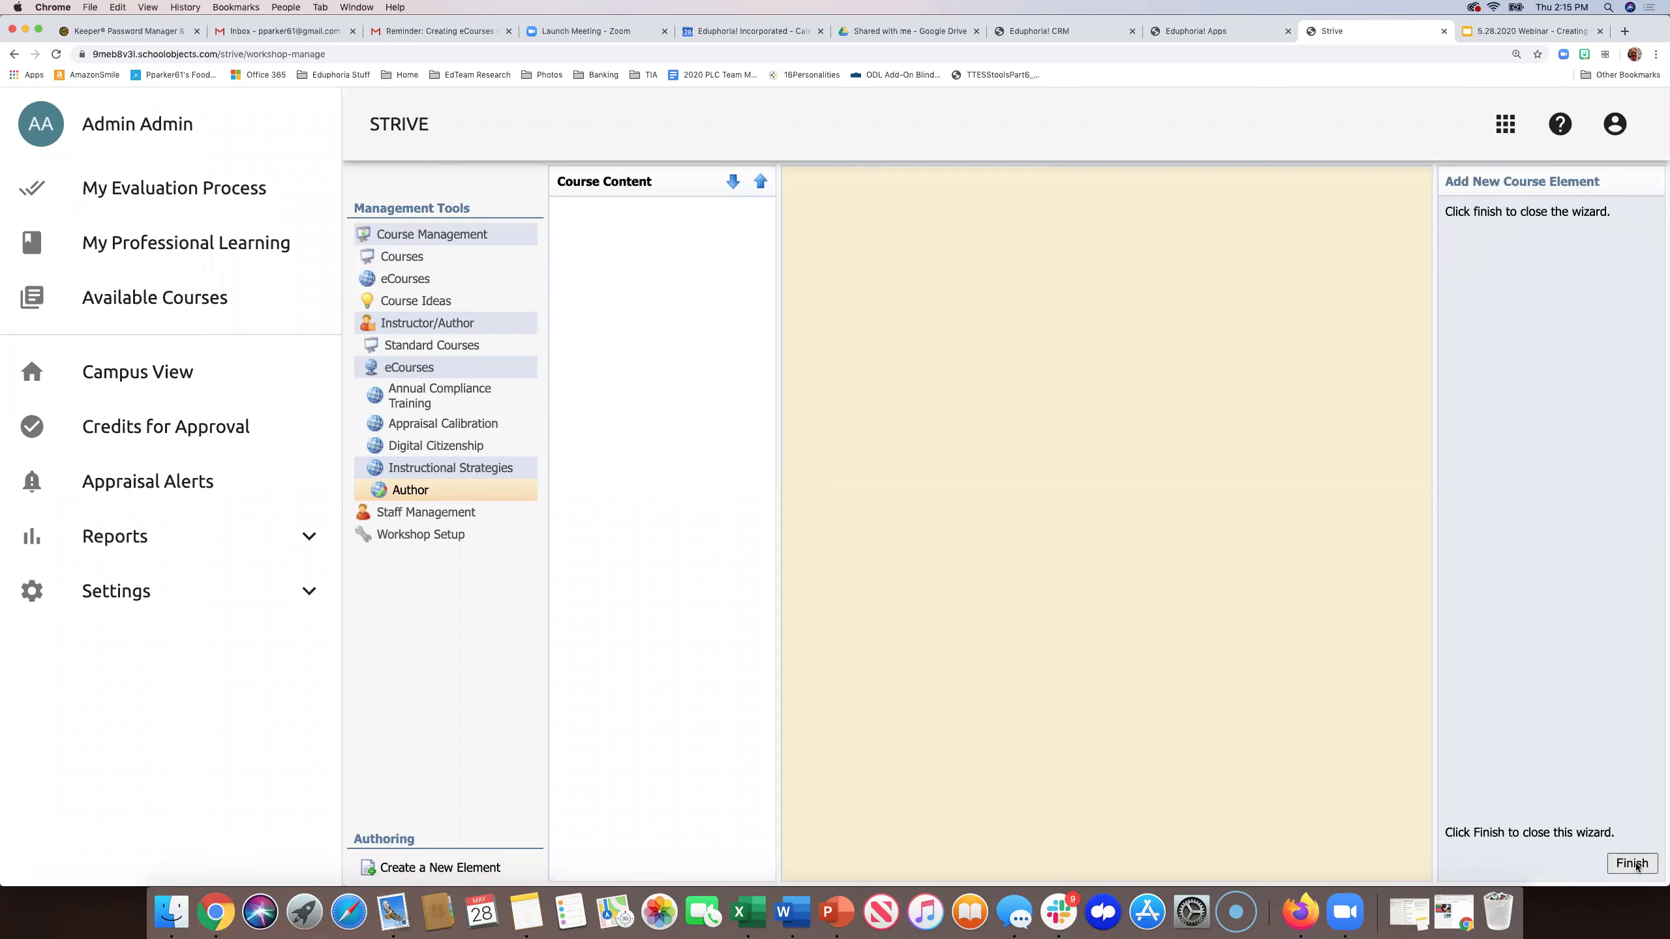
pyautogui.click(1633, 864)
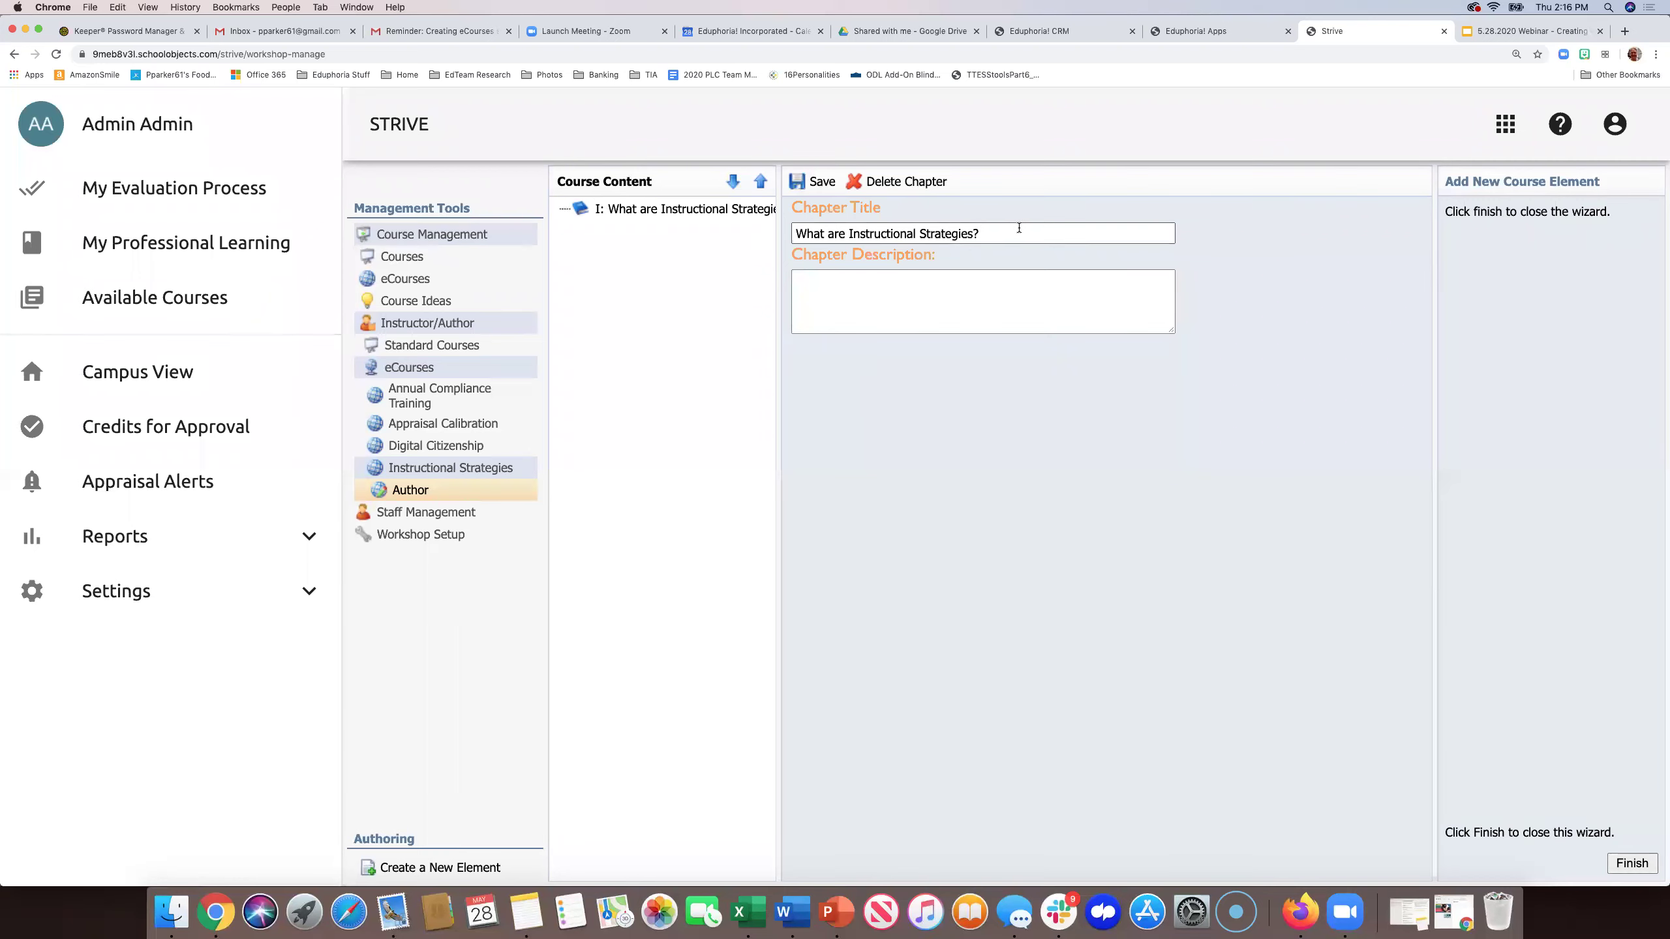
# - Add chapter II, retitle it 'Types of Instructional Strategies' and save
pyautogui.click(844, 298)
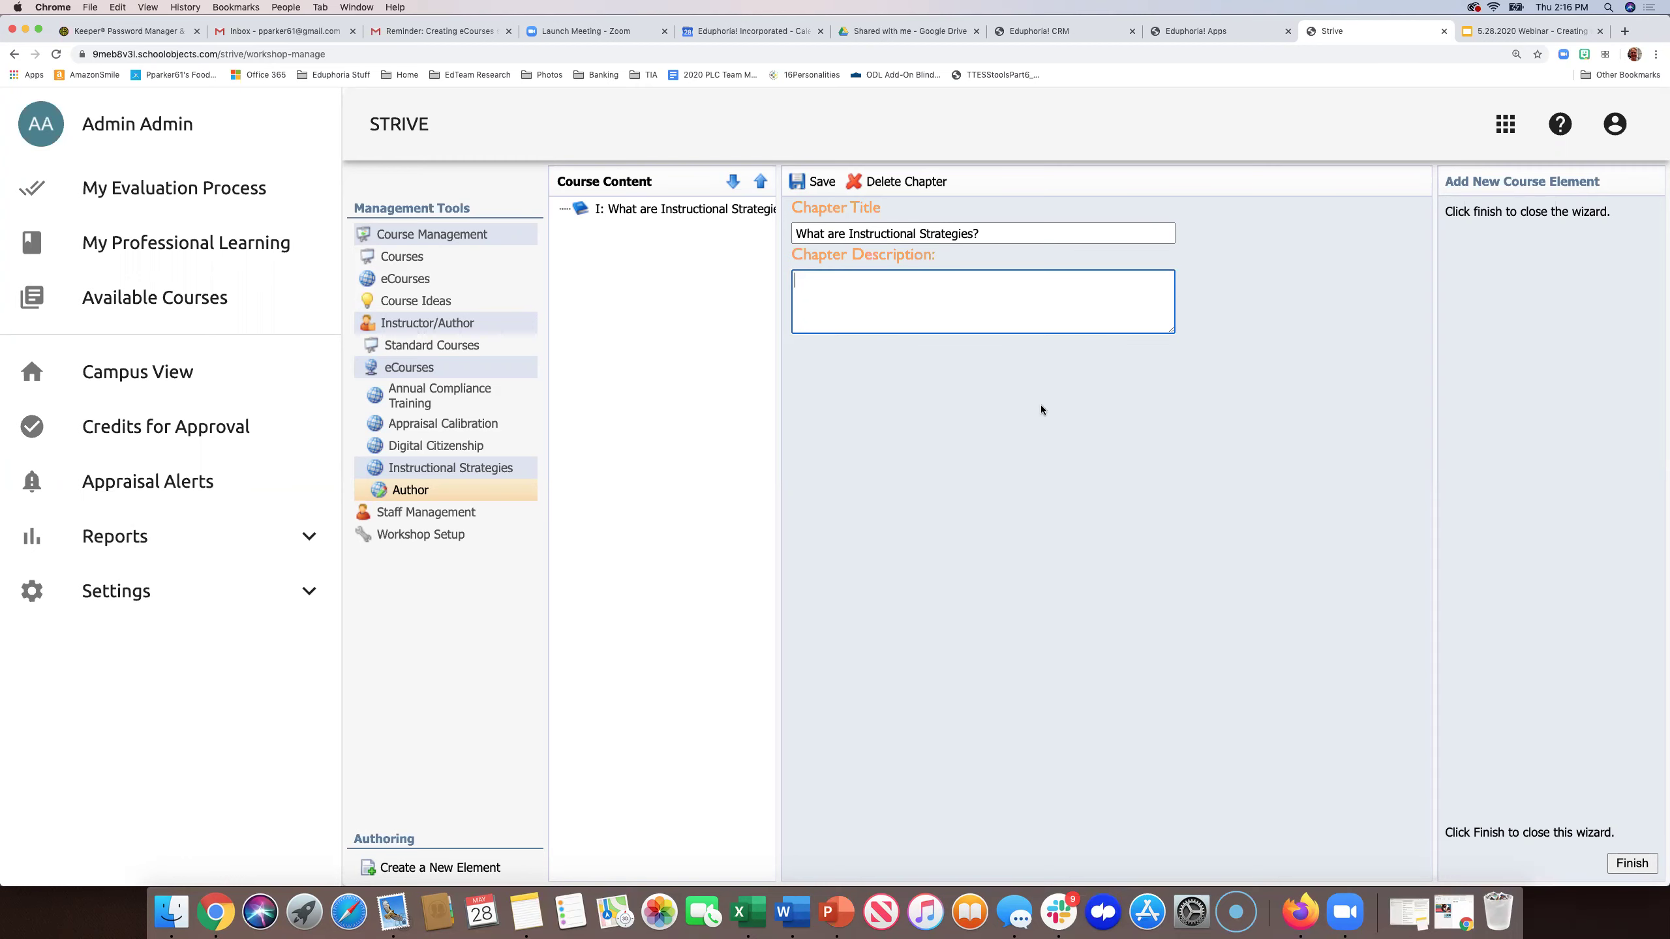
pyautogui.click(1630, 864)
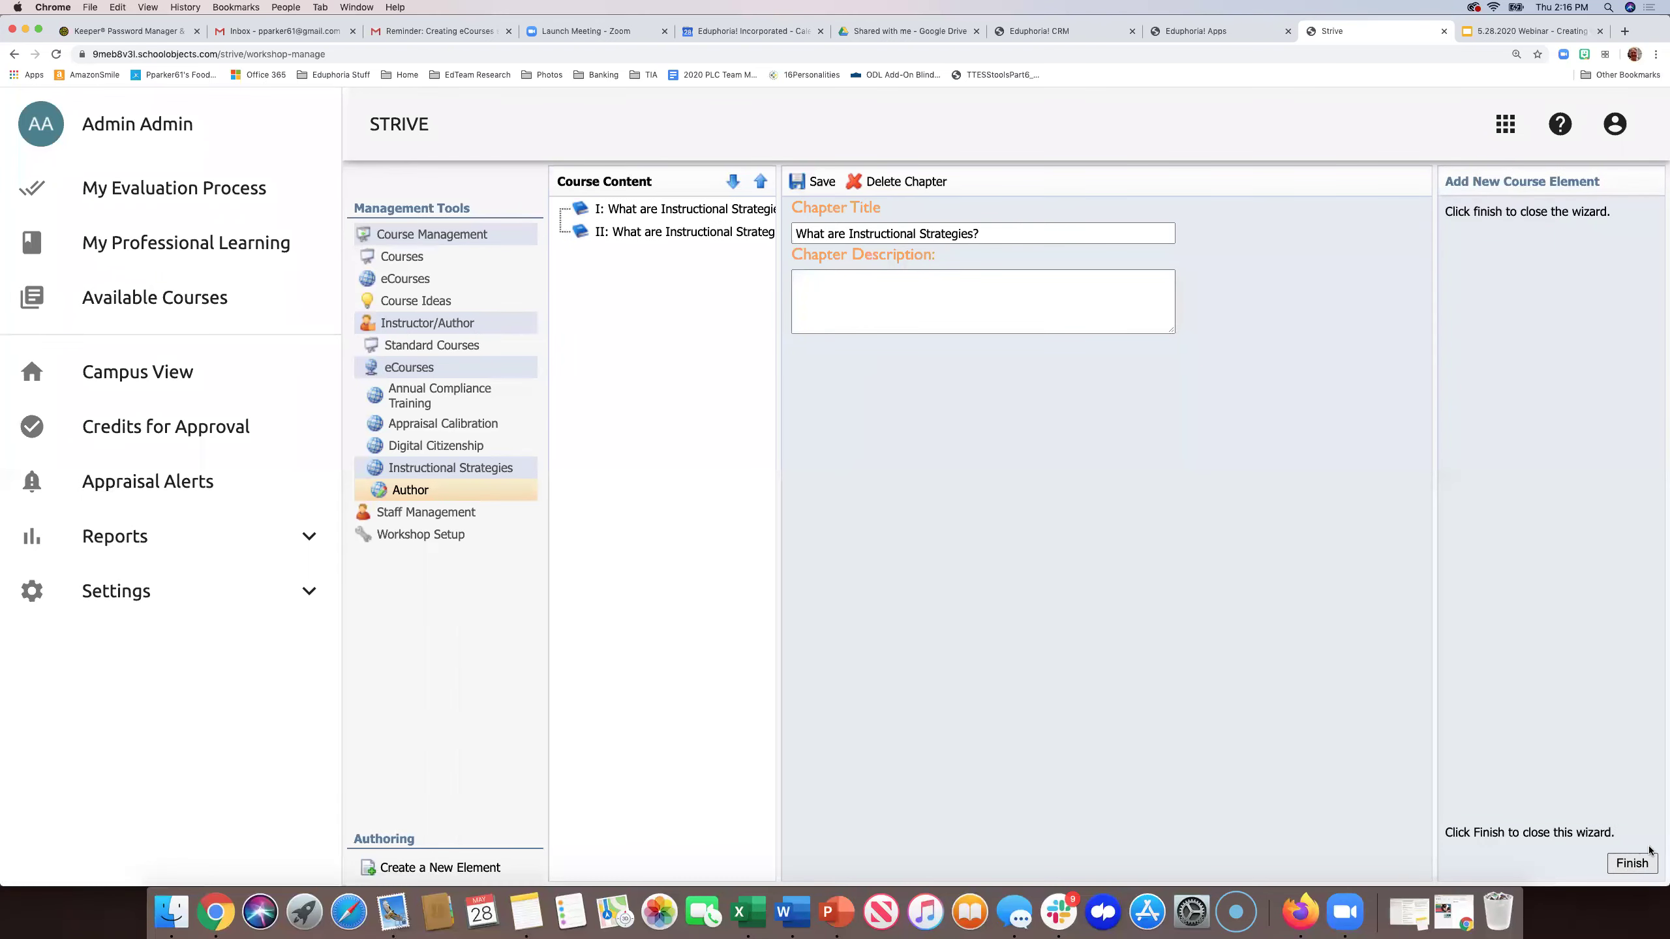
pyautogui.click(608, 234)
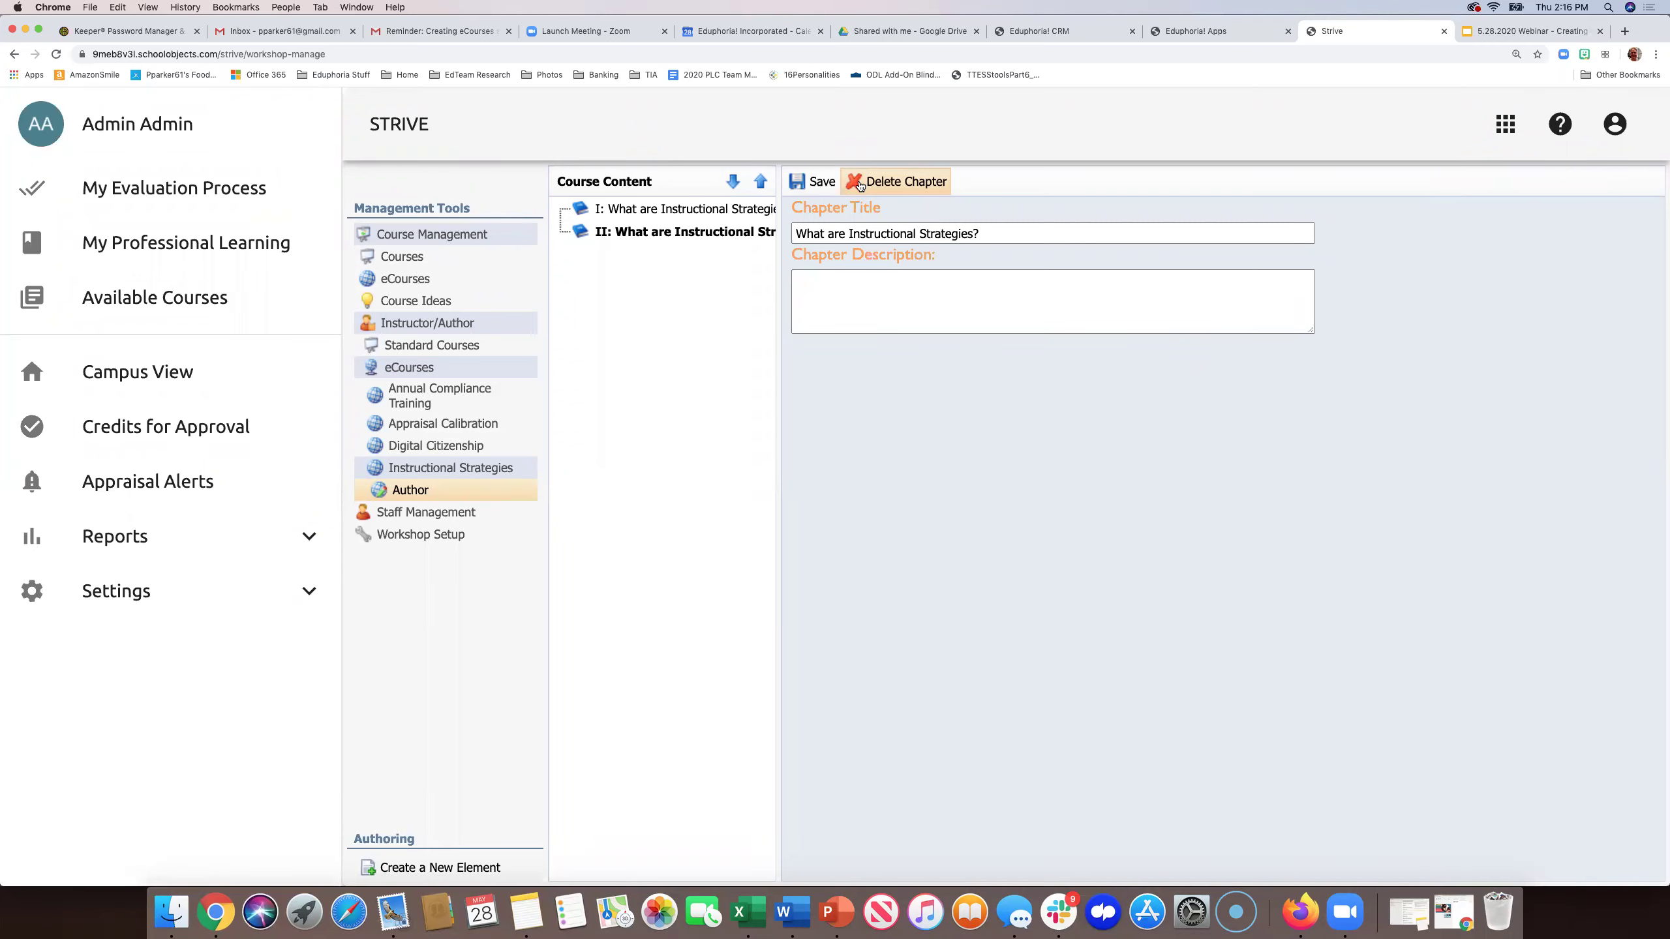
pyautogui.tripleClick(893, 234)
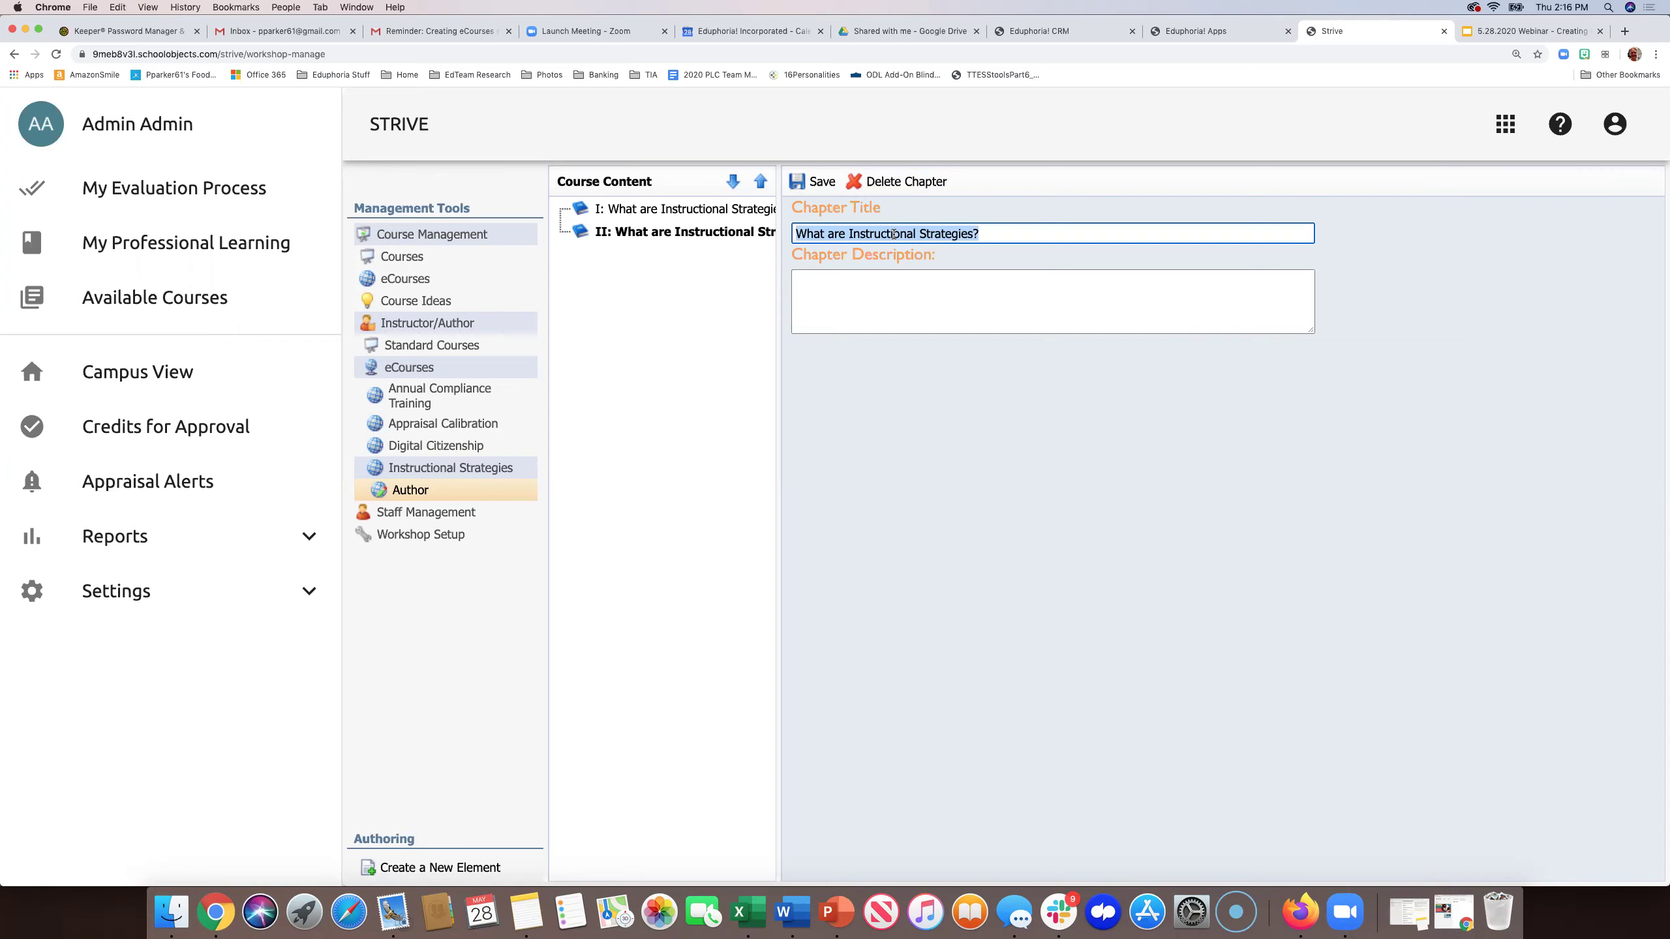
pyautogui.write('Ty')
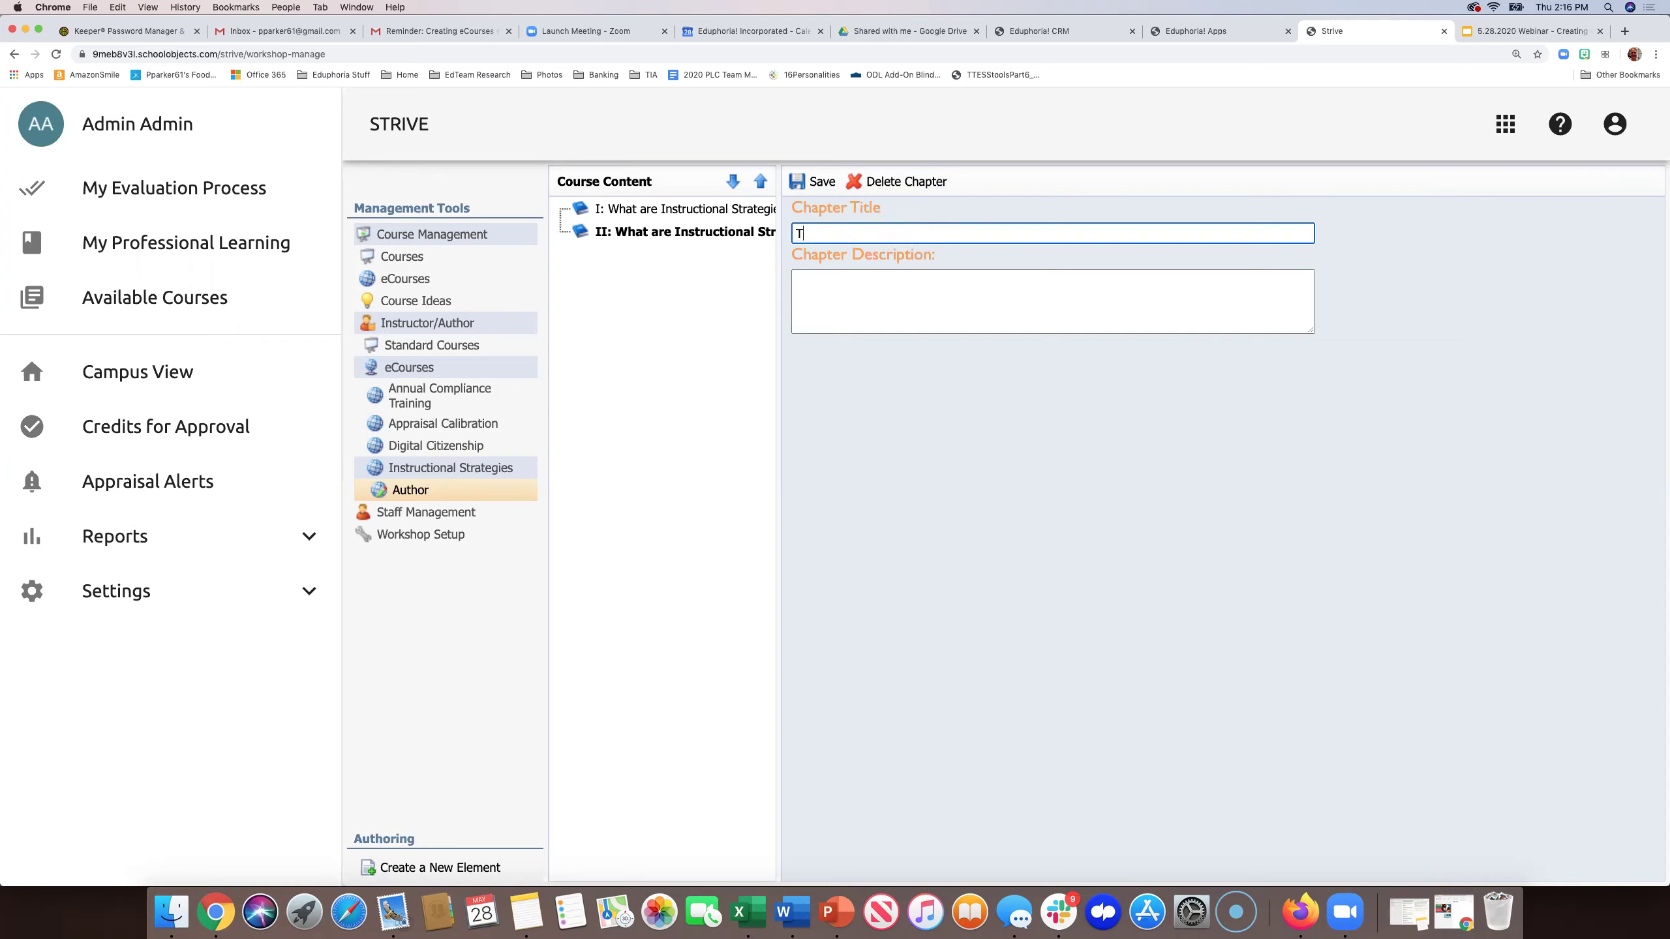
pyautogui.press('BackSpace')
pyautogui.write('ypes of Instructional Strategies')
pyautogui.click(818, 181)
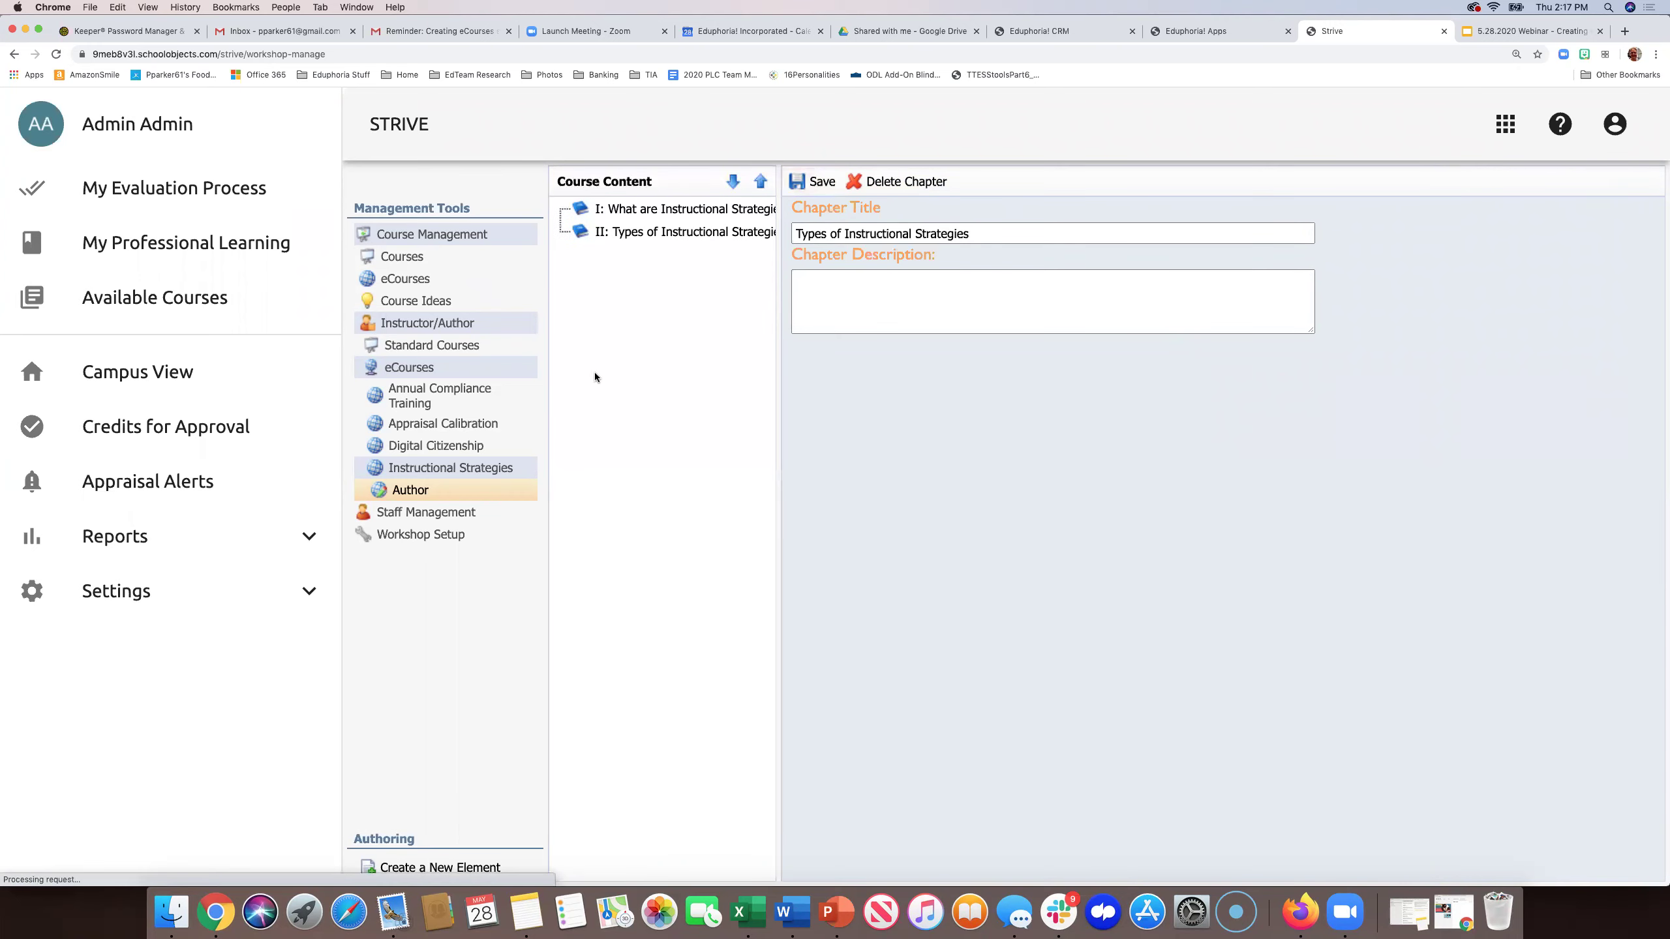
# - Create a new chapter element titled 'Assessment'
pyautogui.click(408, 873)
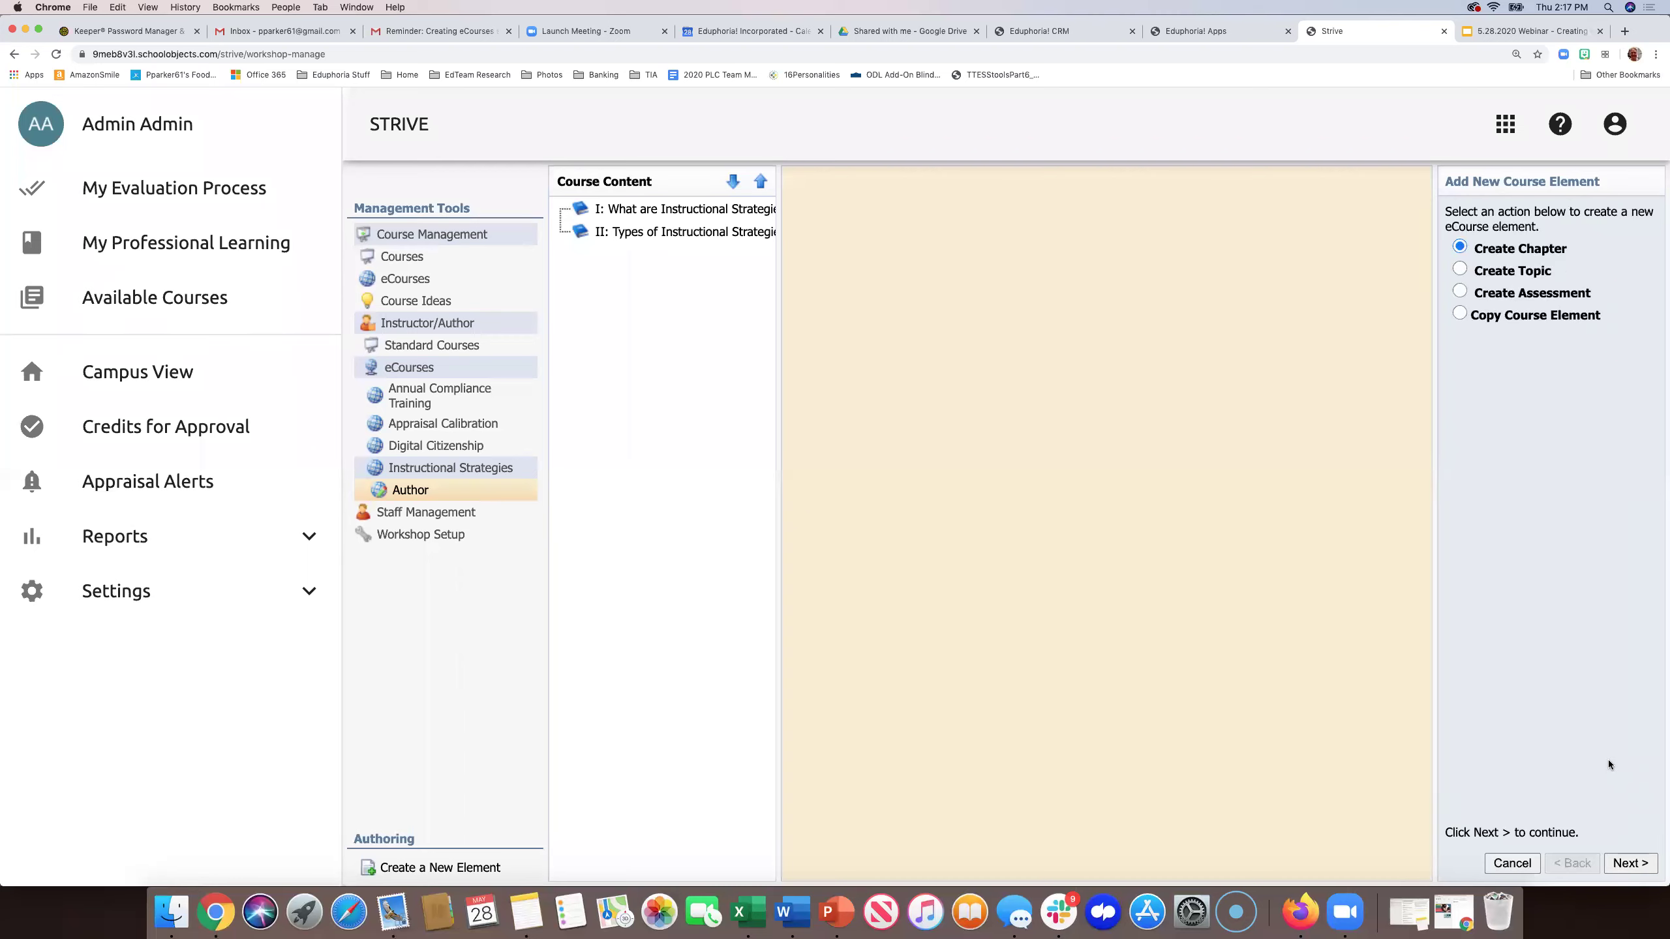
pyautogui.click(1626, 864)
pyautogui.click(1474, 256)
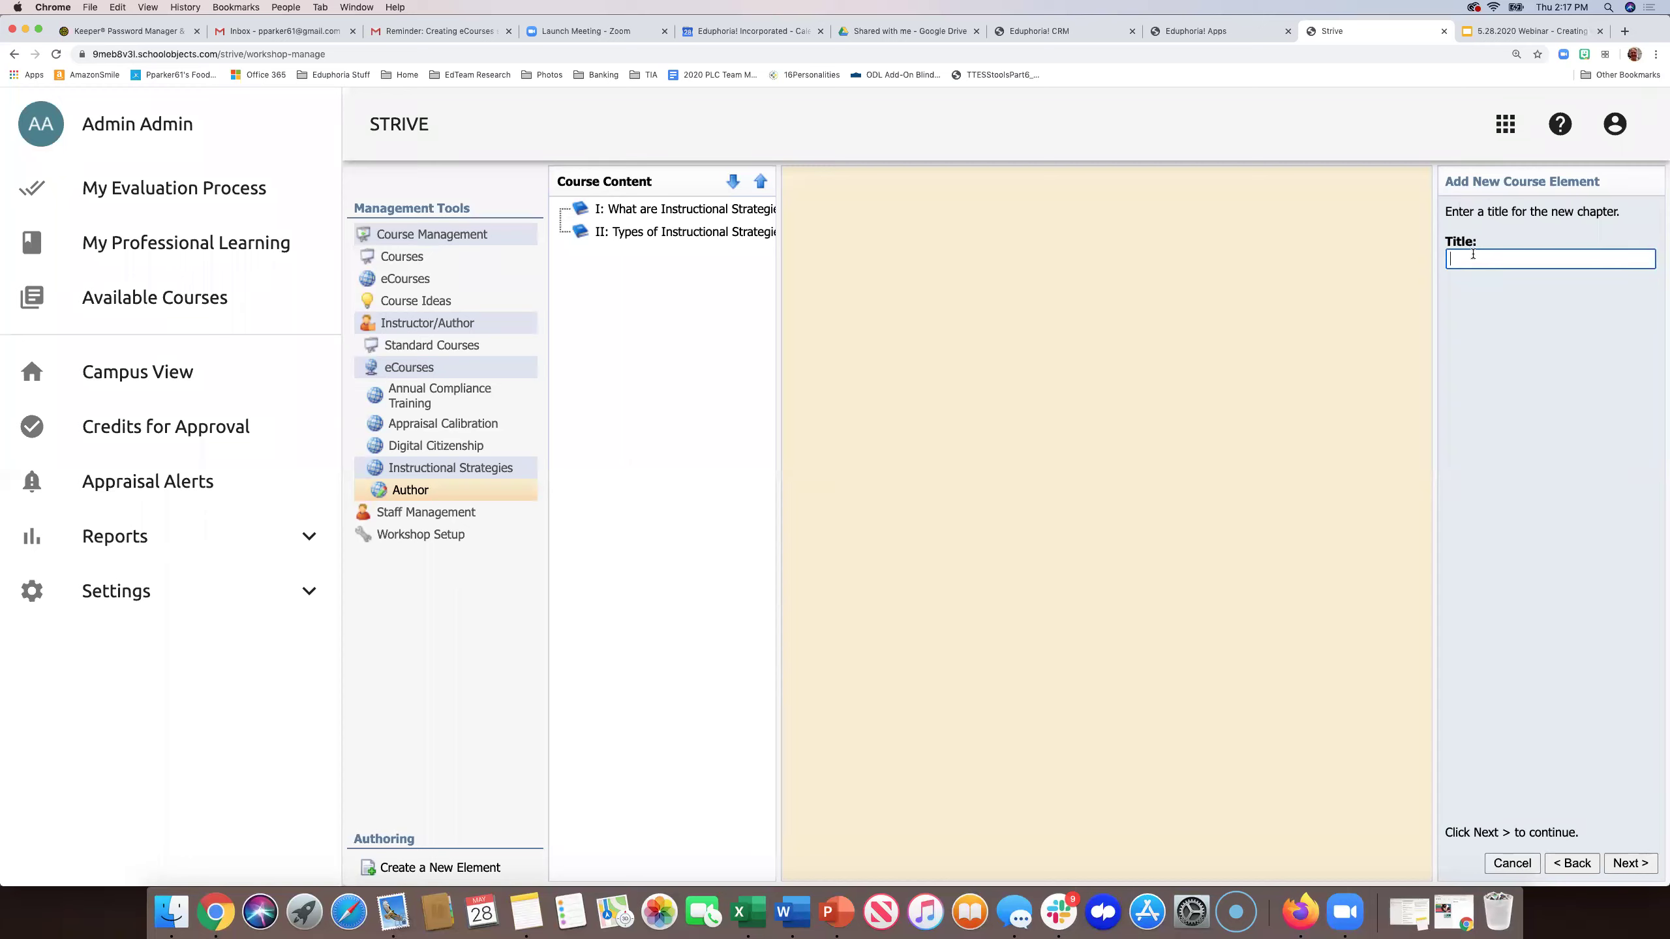
pyautogui.write('Assessment')
pyautogui.click(1630, 862)
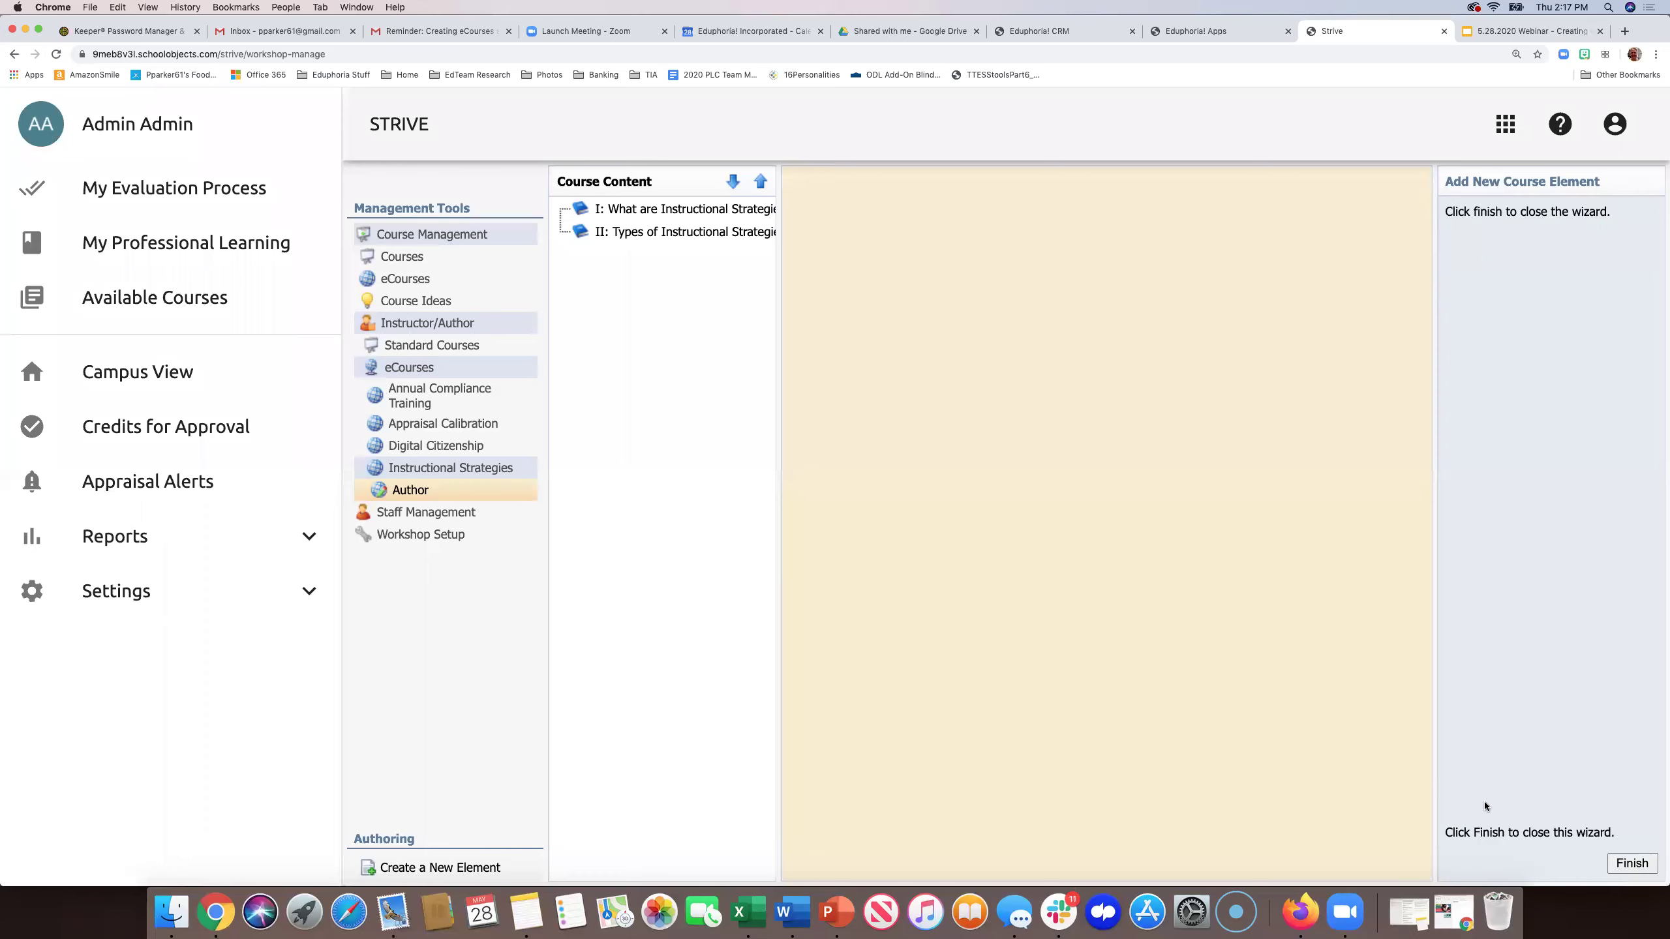
pyautogui.click(1626, 869)
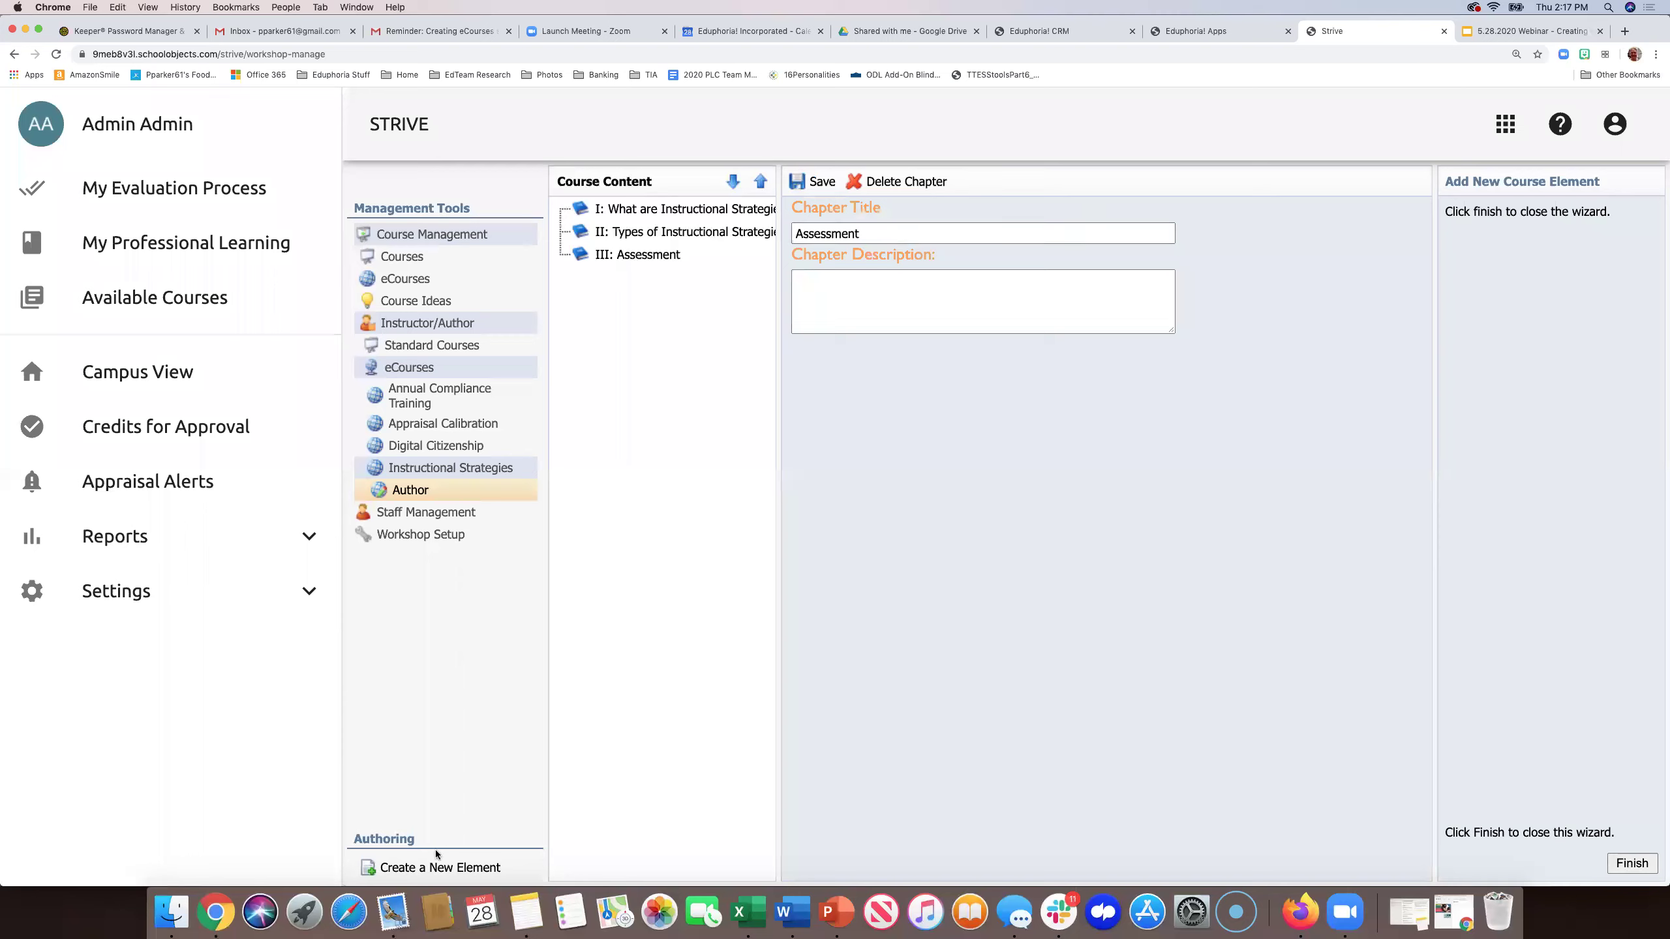
# - Review chapters I, II and III in Course Content, ending back on chapter I
pyautogui.click(630, 210)
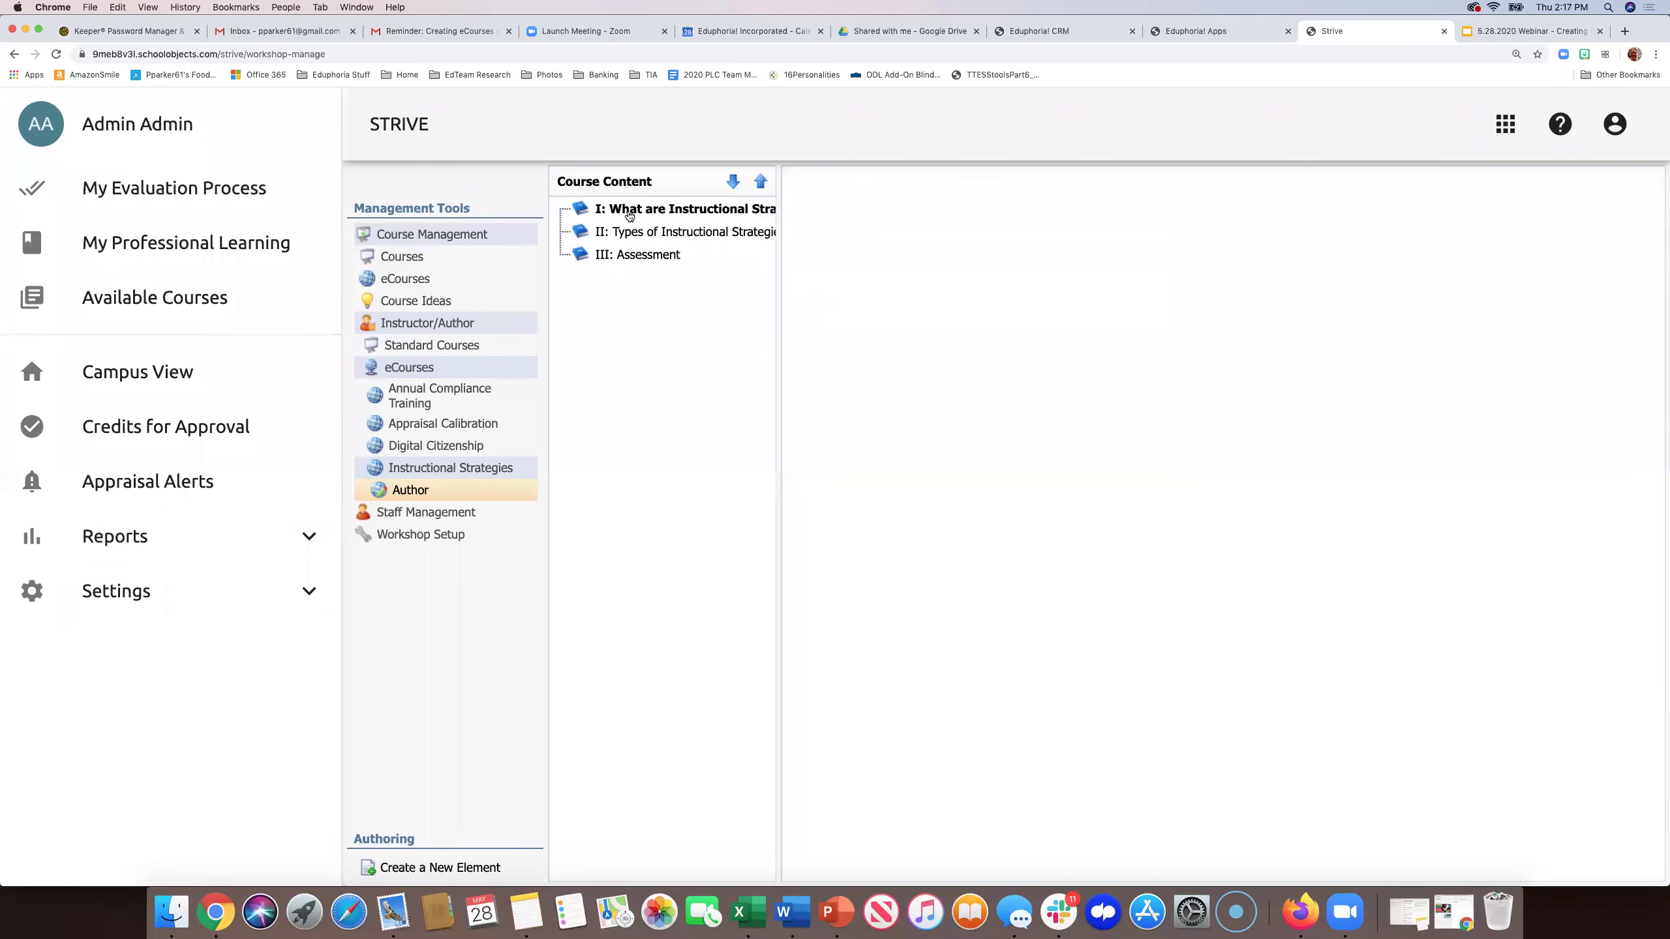
pyautogui.click(624, 234)
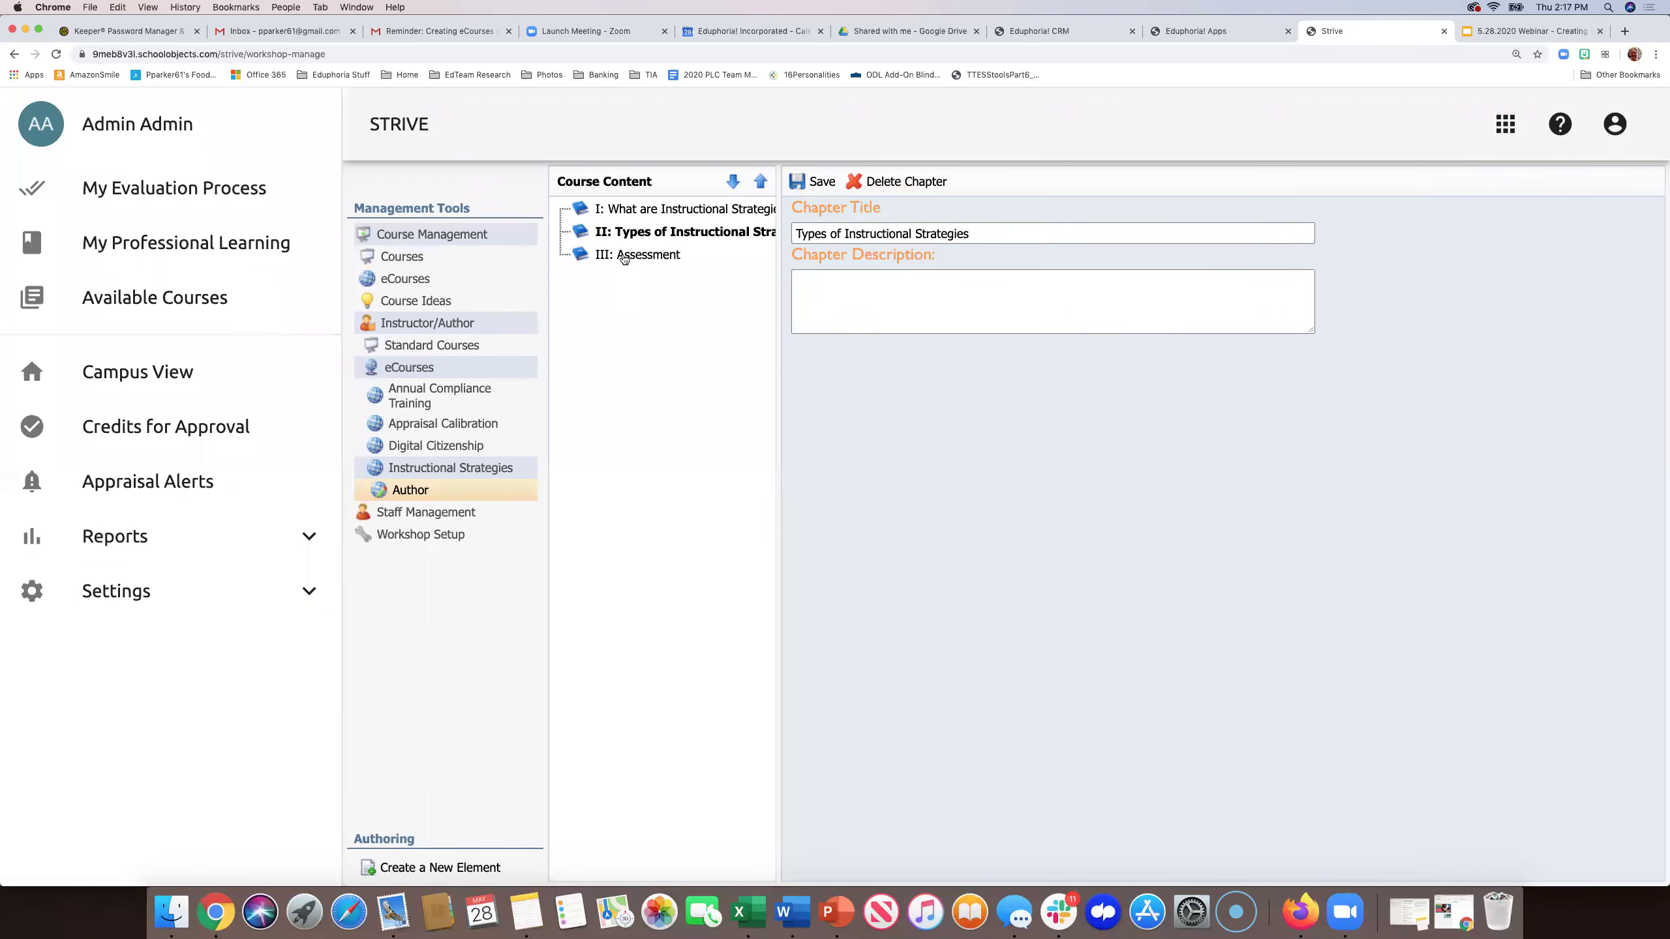
pyautogui.click(623, 256)
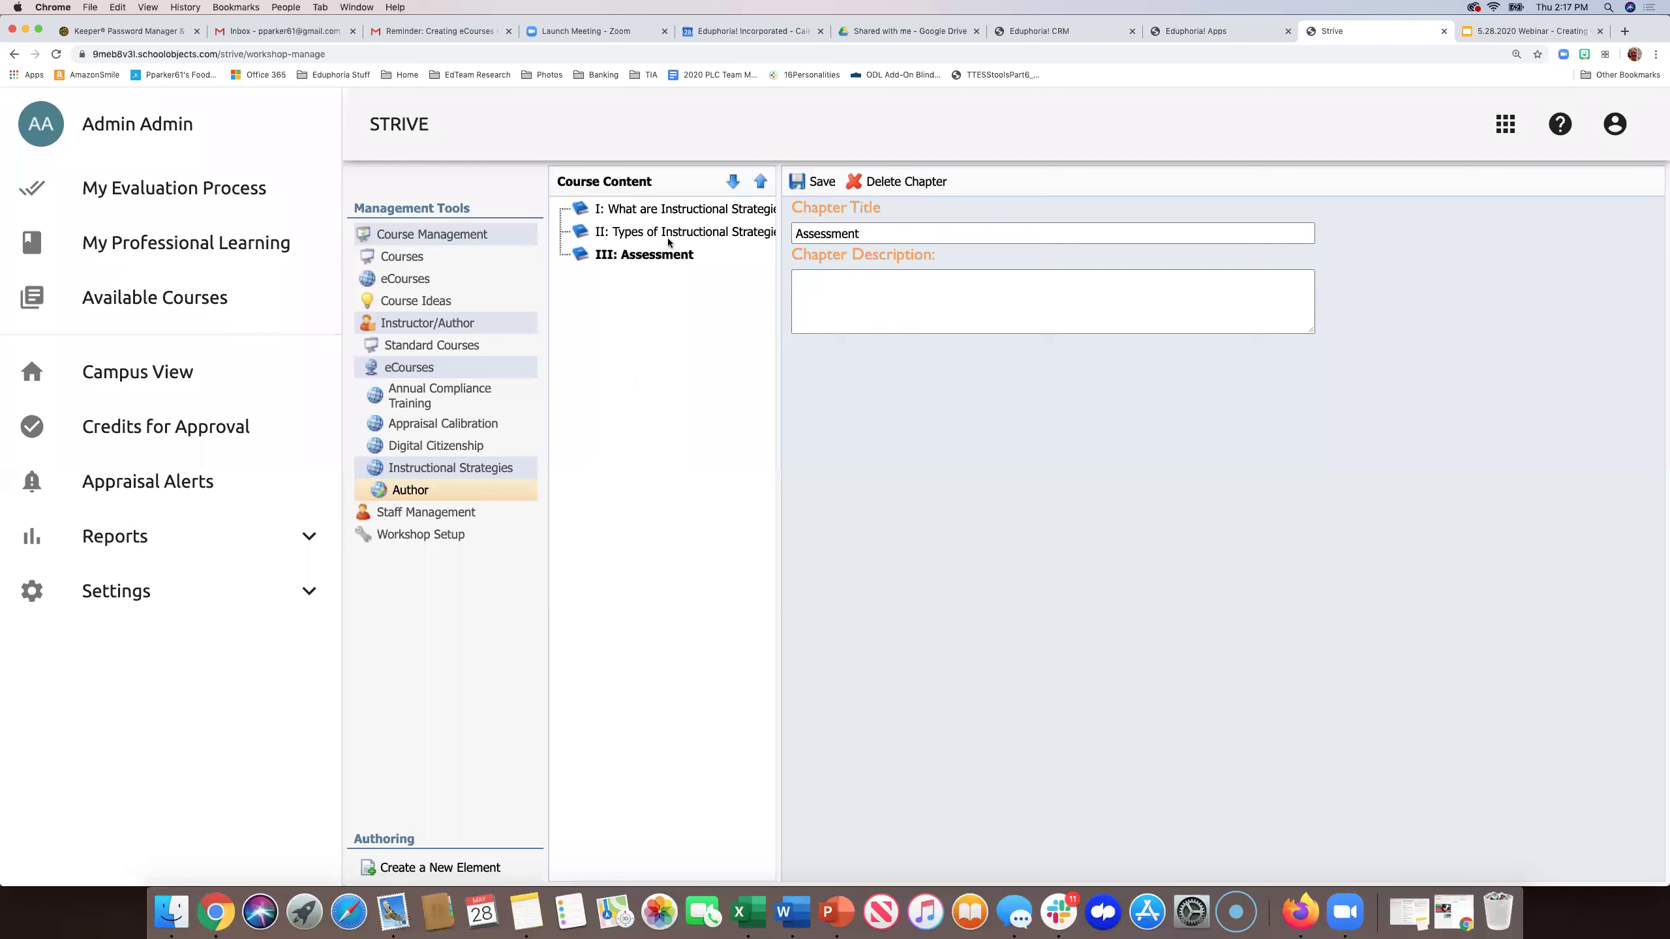
pyautogui.click(668, 214)
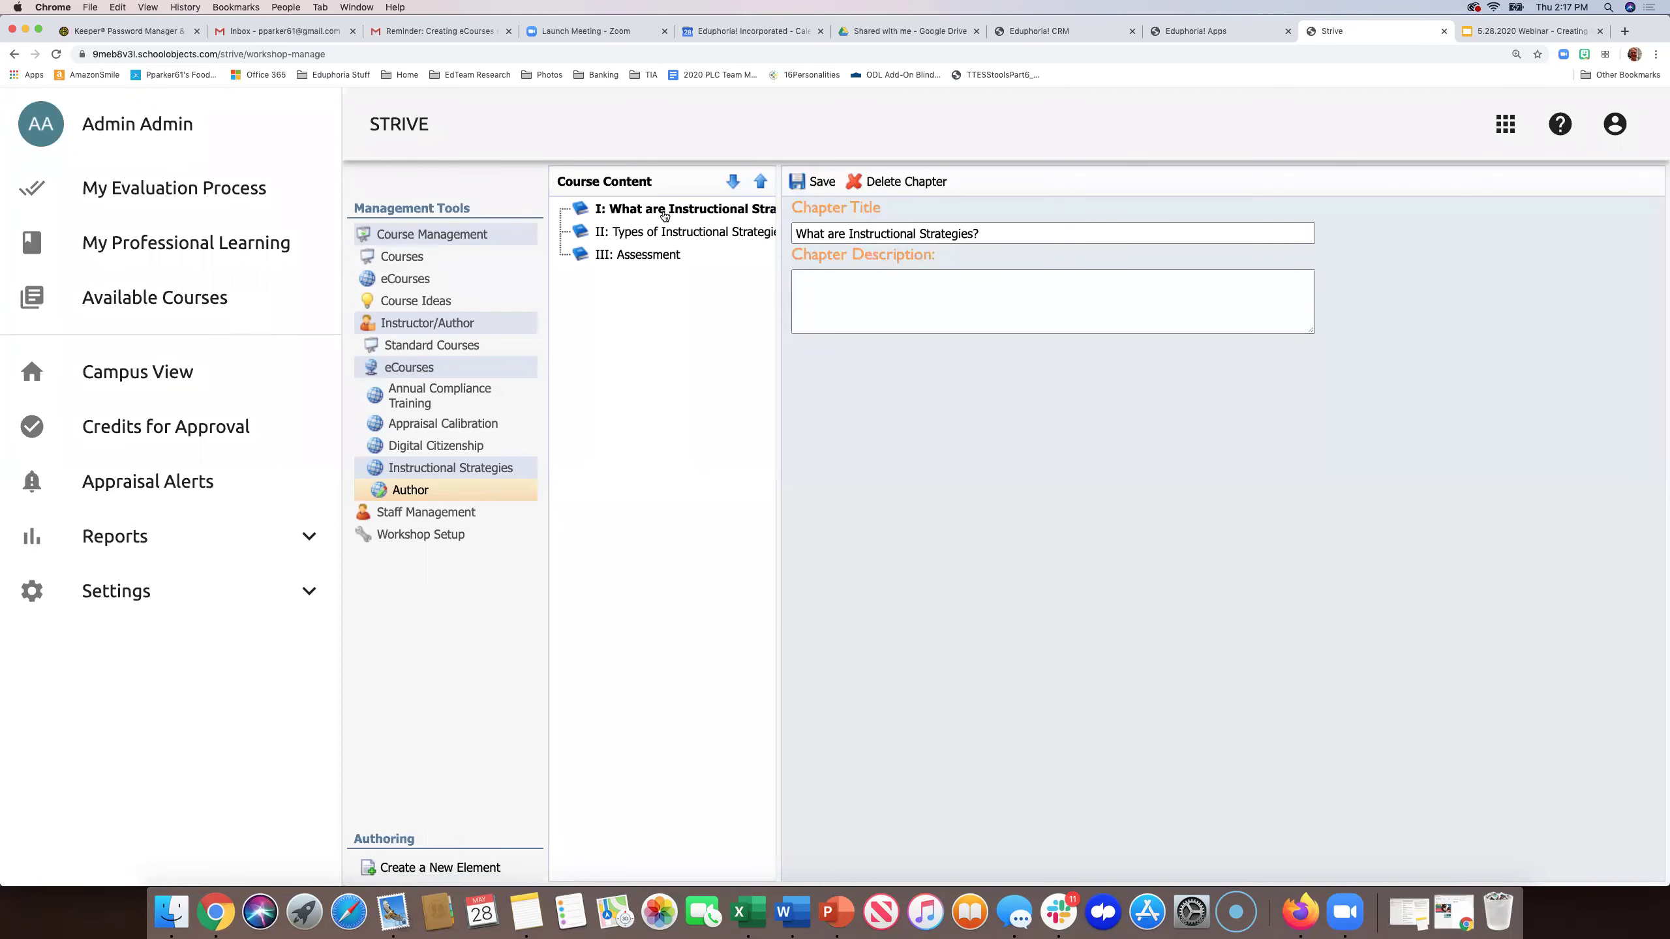
# - Create a topic titled 'Definition' under chapter I, 'What are Instructional Strategies?'
pyautogui.click(434, 867)
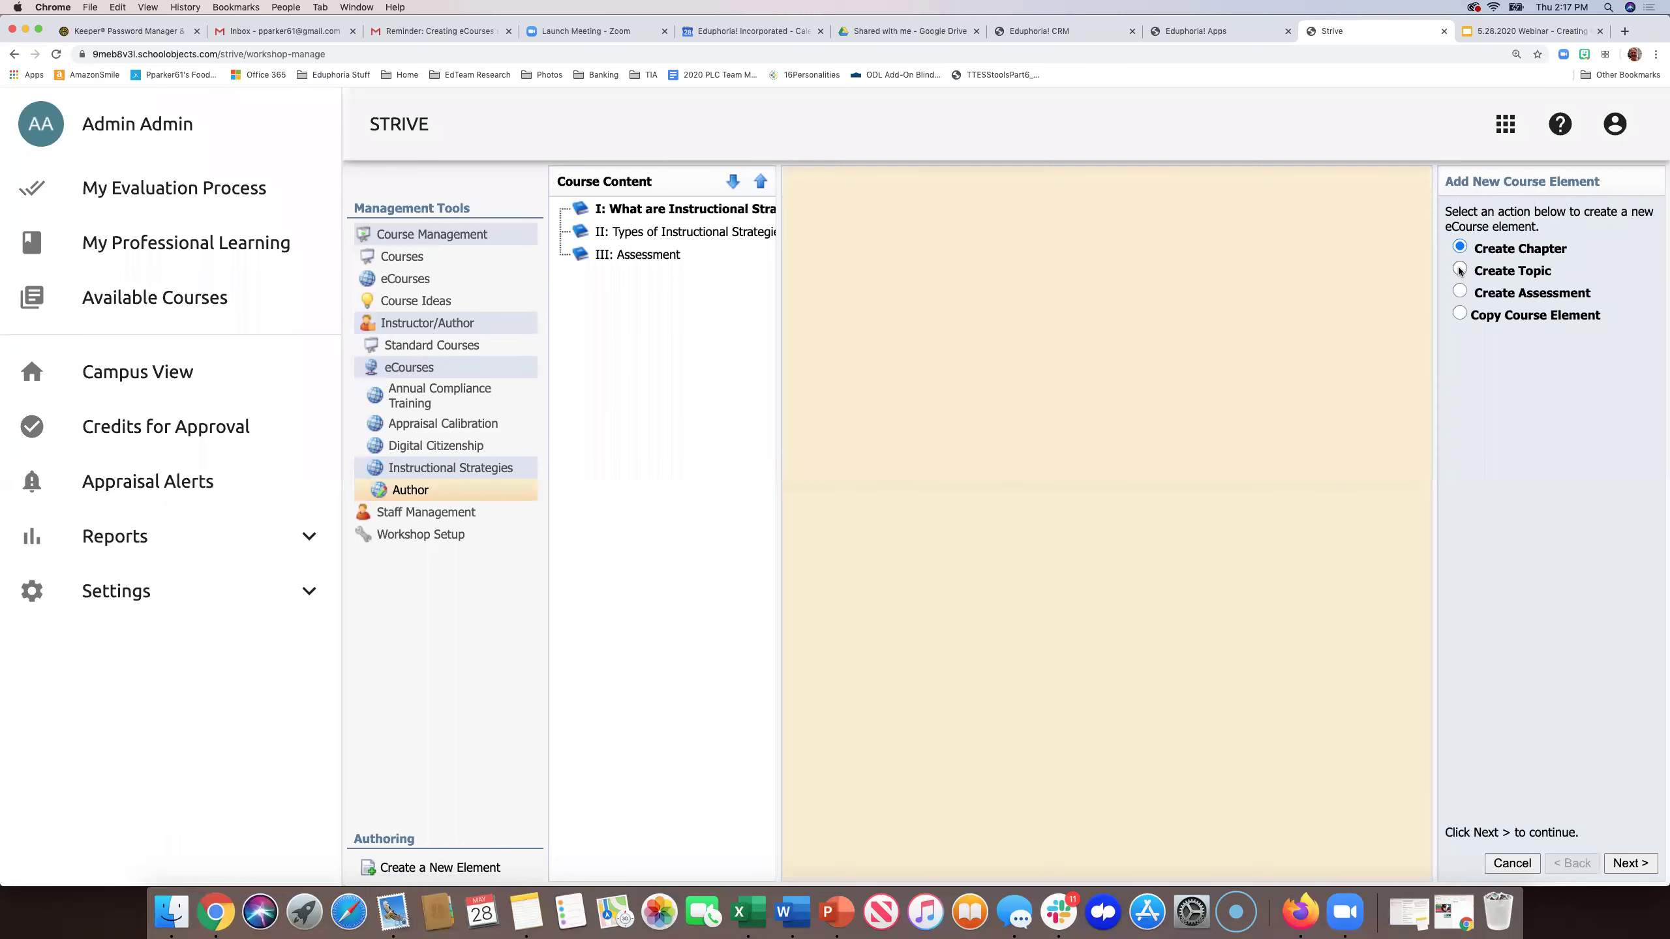
pyautogui.click(1460, 270)
pyautogui.click(1622, 862)
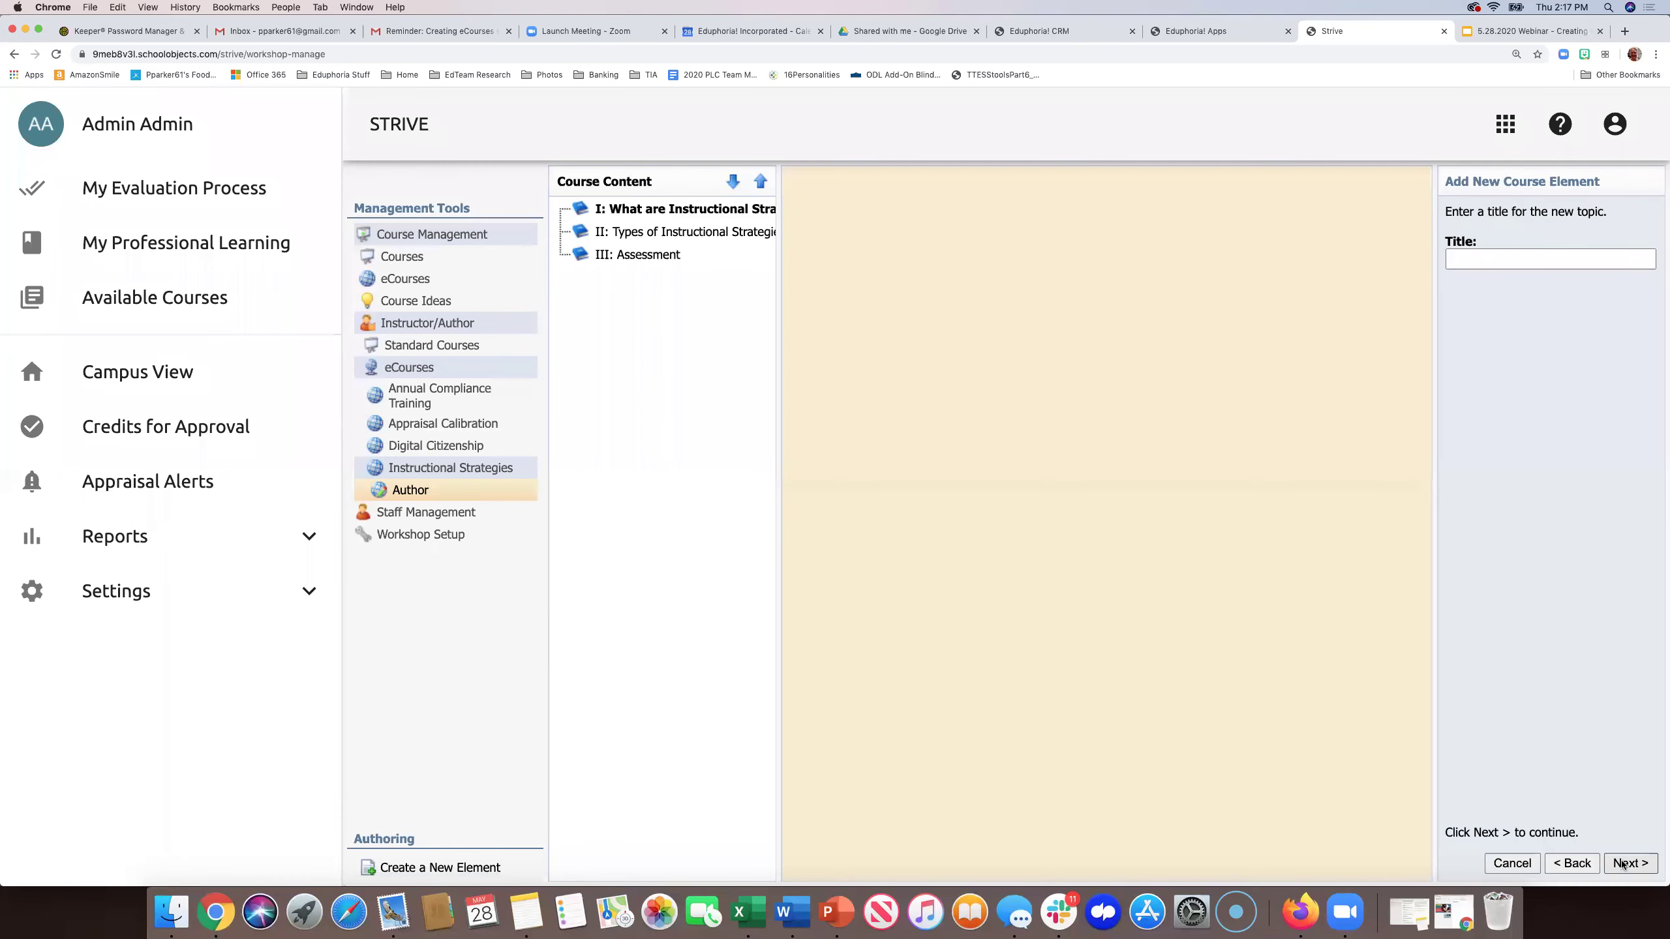
pyautogui.click(1476, 241)
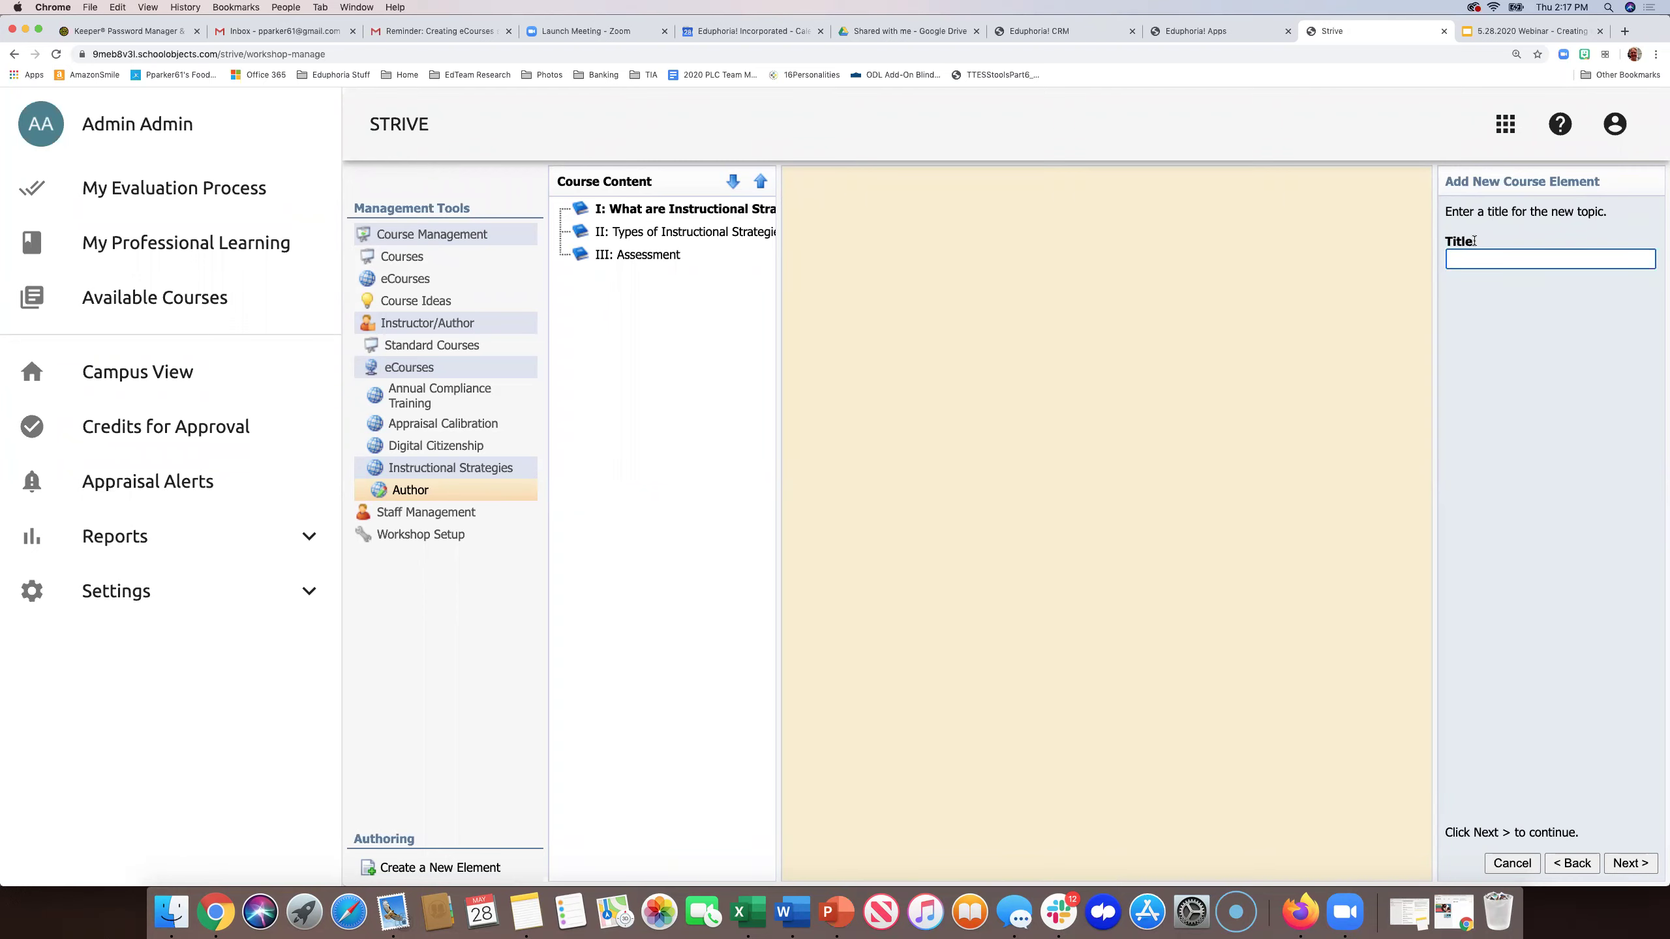
pyautogui.write('DEfinition')
pyautogui.press('BackSpace')
pyautogui.press('BackSpace')
pyautogui.press('BackSpace')
pyautogui.press('BackSpace')
pyautogui.press('BackSpace')
pyautogui.press('BackSpace')
pyautogui.press('BackSpace')
pyautogui.press('BackSpace')
pyautogui.write('efinition')
pyautogui.click(1631, 864)
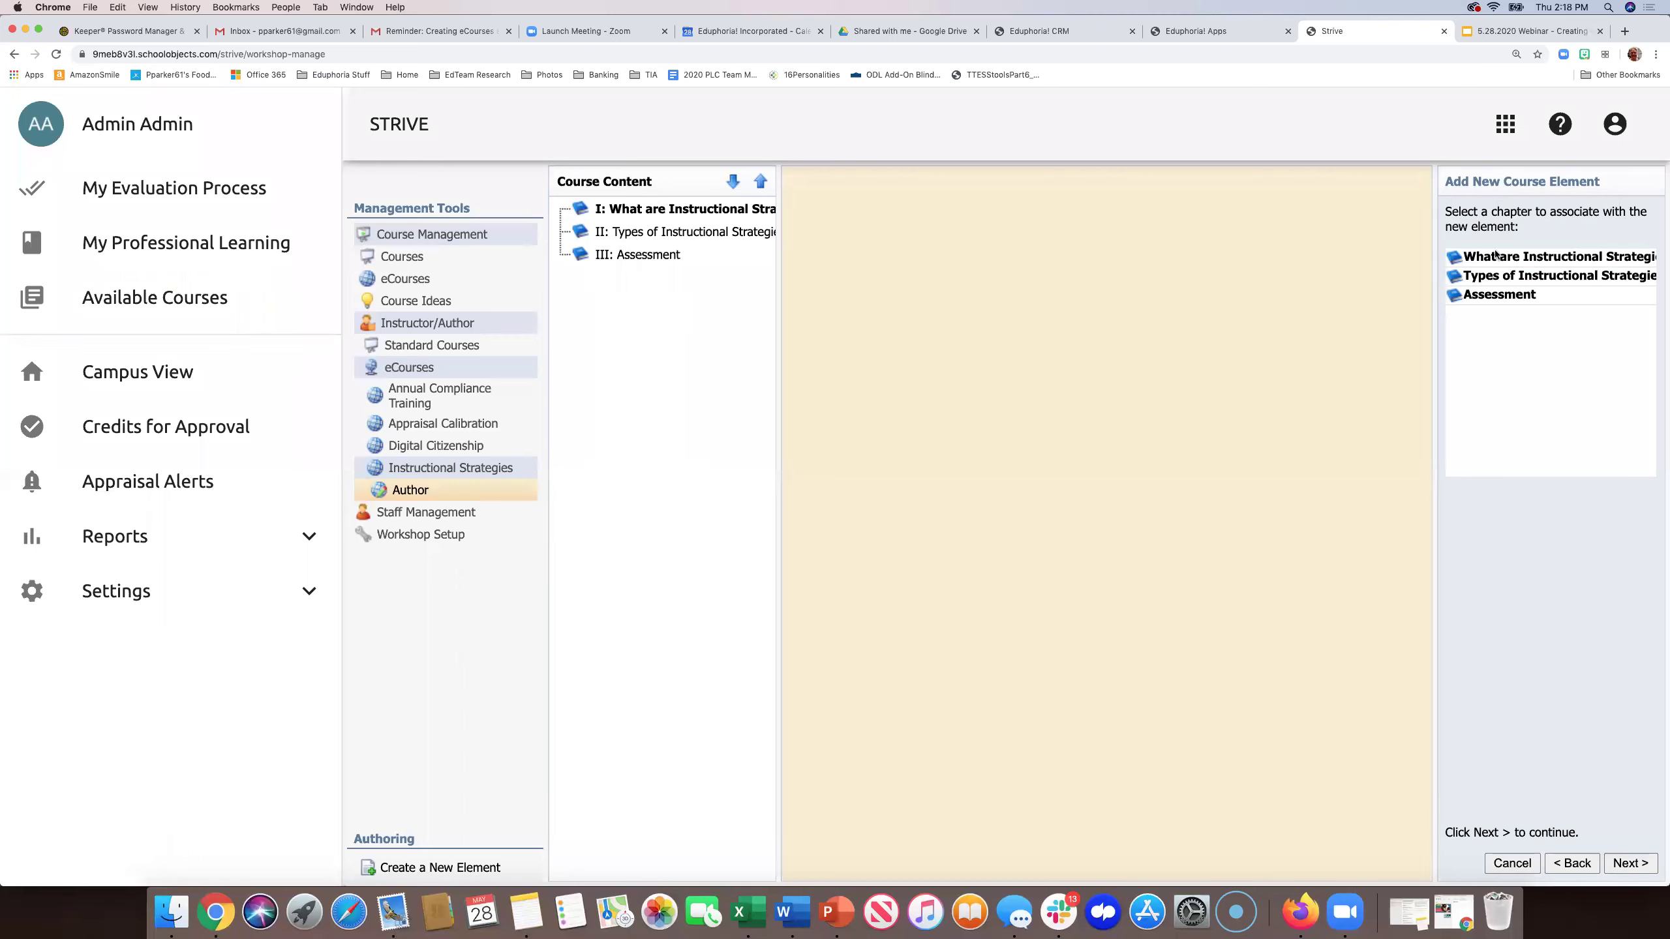
pyautogui.click(1501, 256)
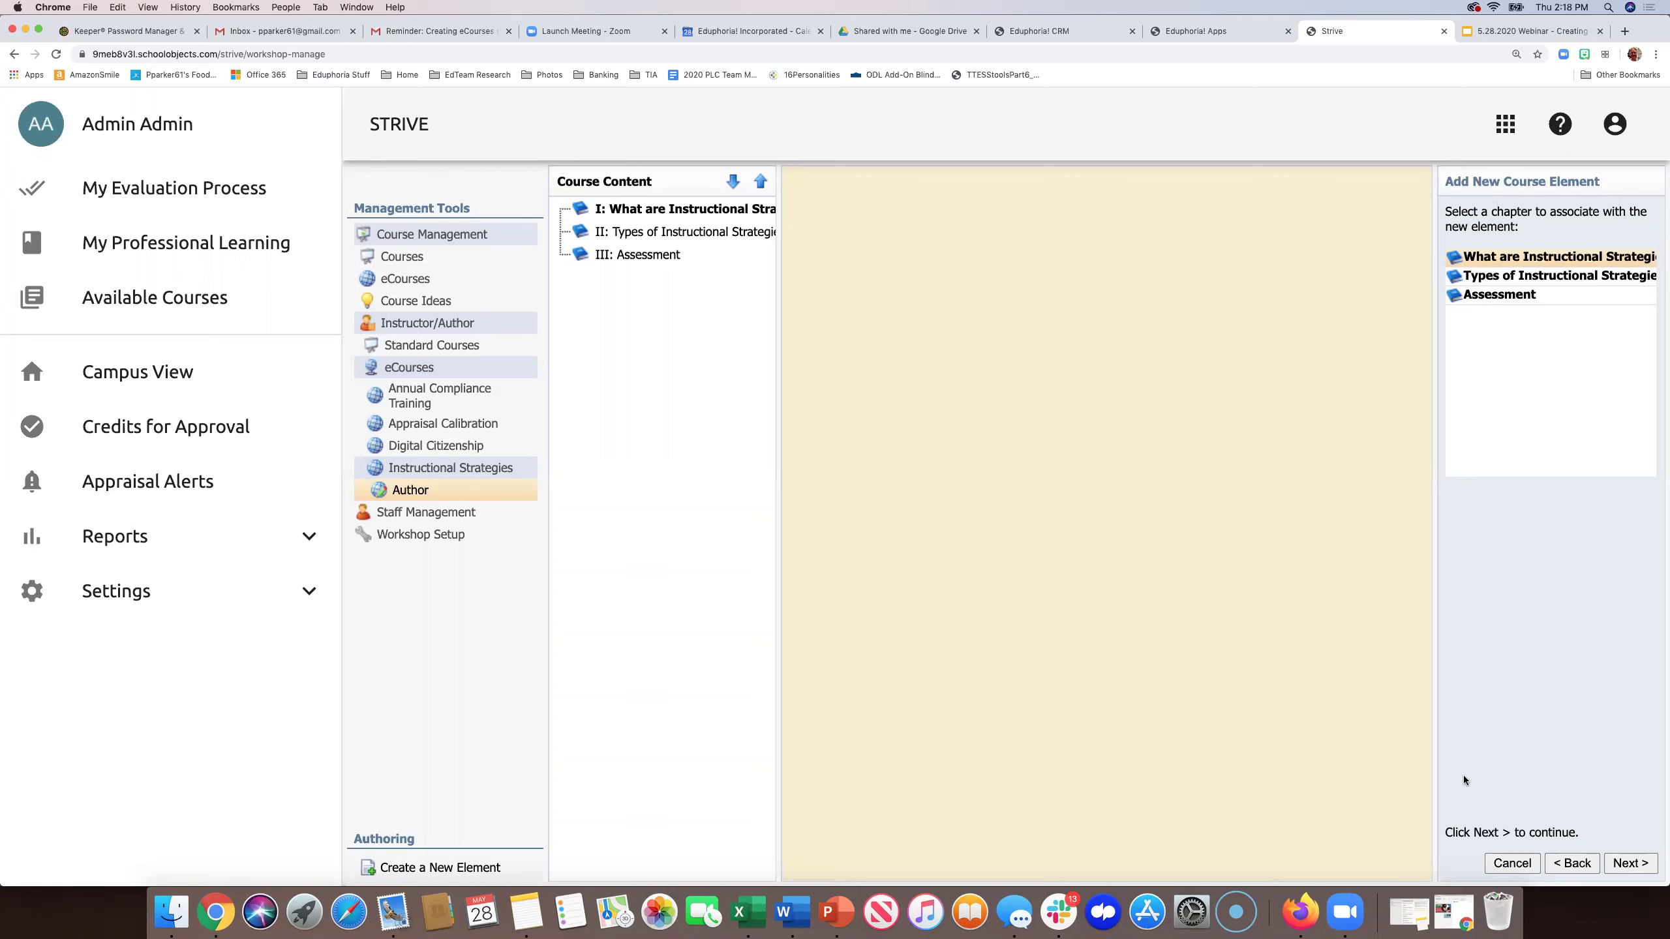
pyautogui.click(1637, 864)
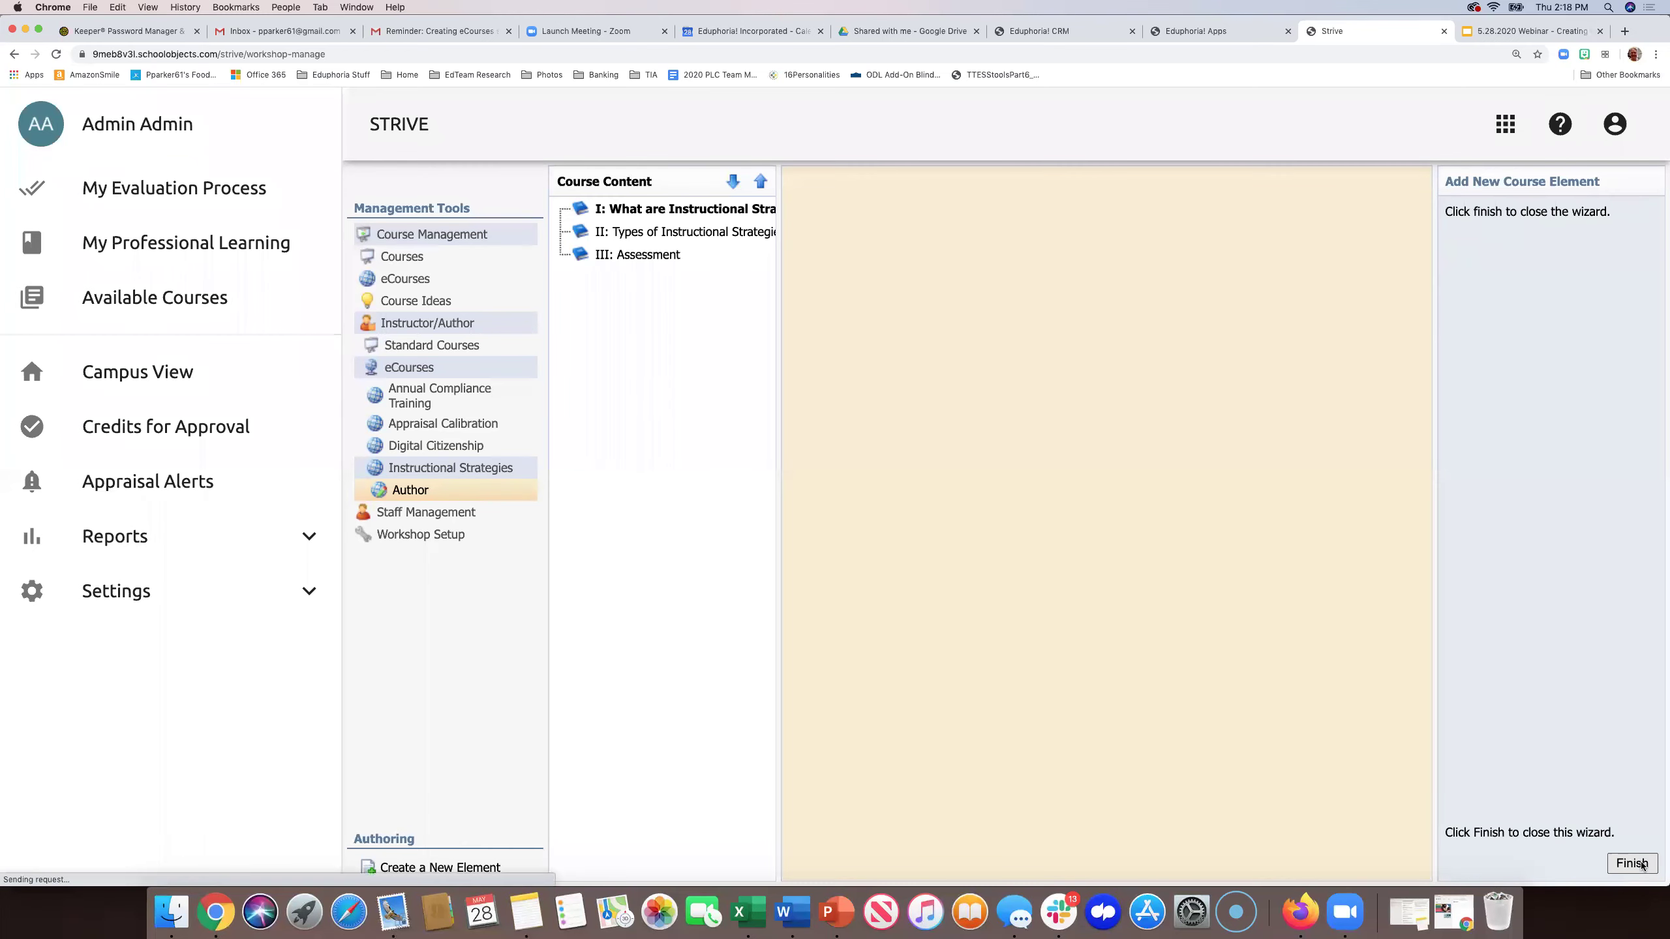
pyautogui.click(1633, 863)
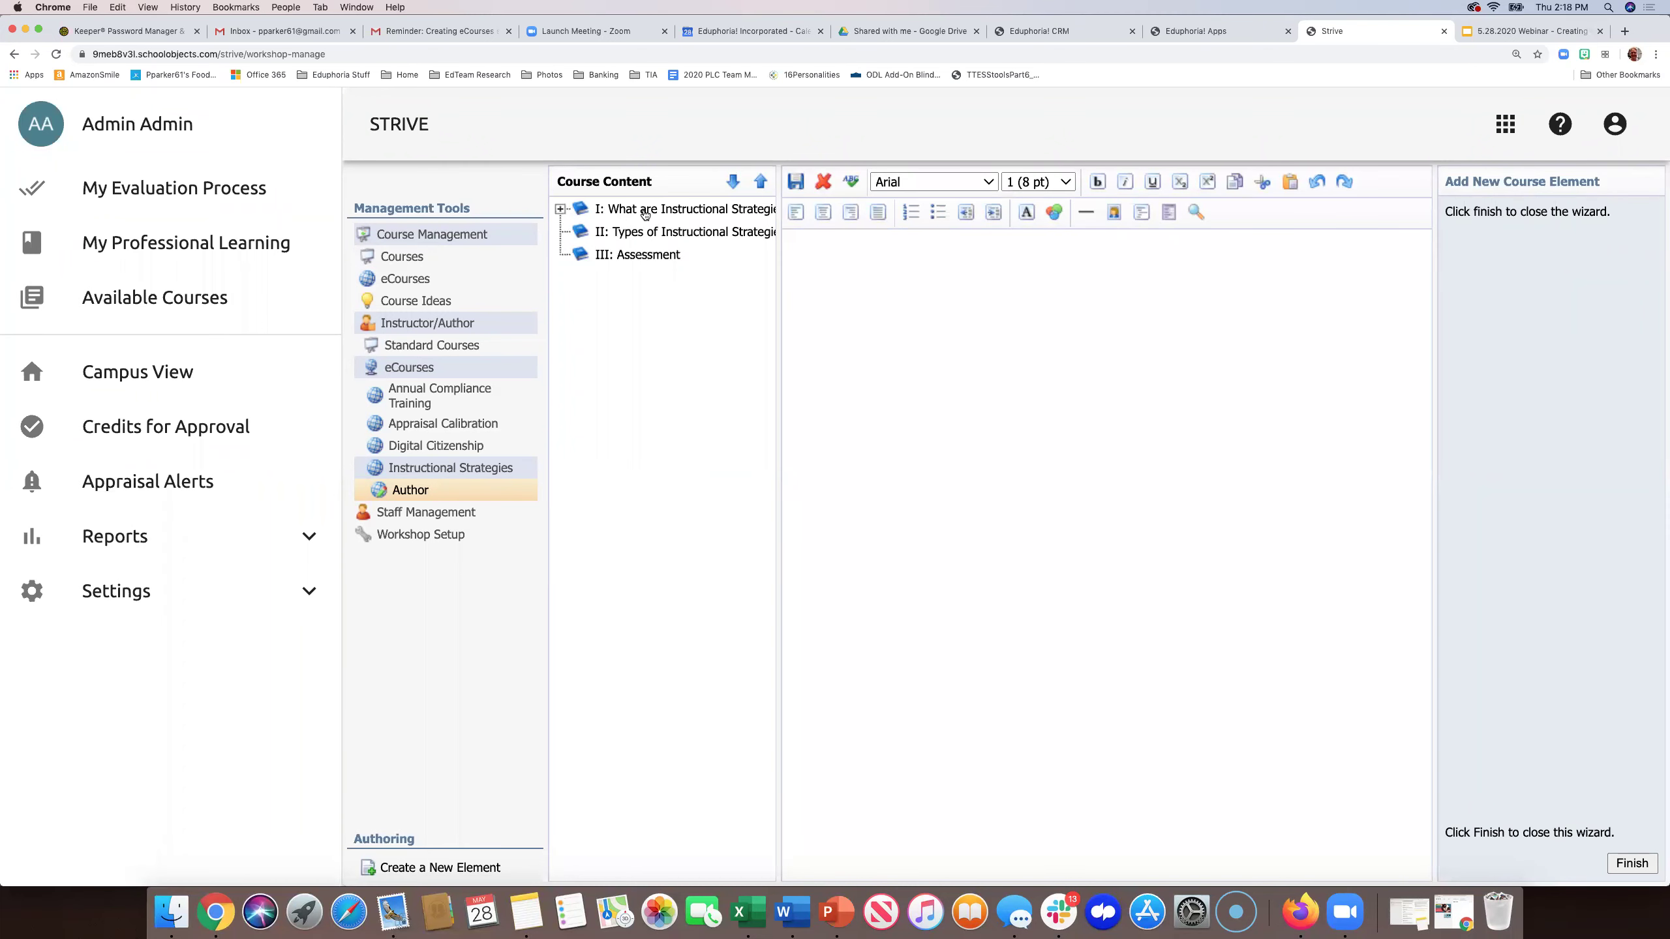
# - Write 'Definition of Instructional Strategies' as the Definition topic's heading, bold at 12 pt
pyautogui.click(559, 211)
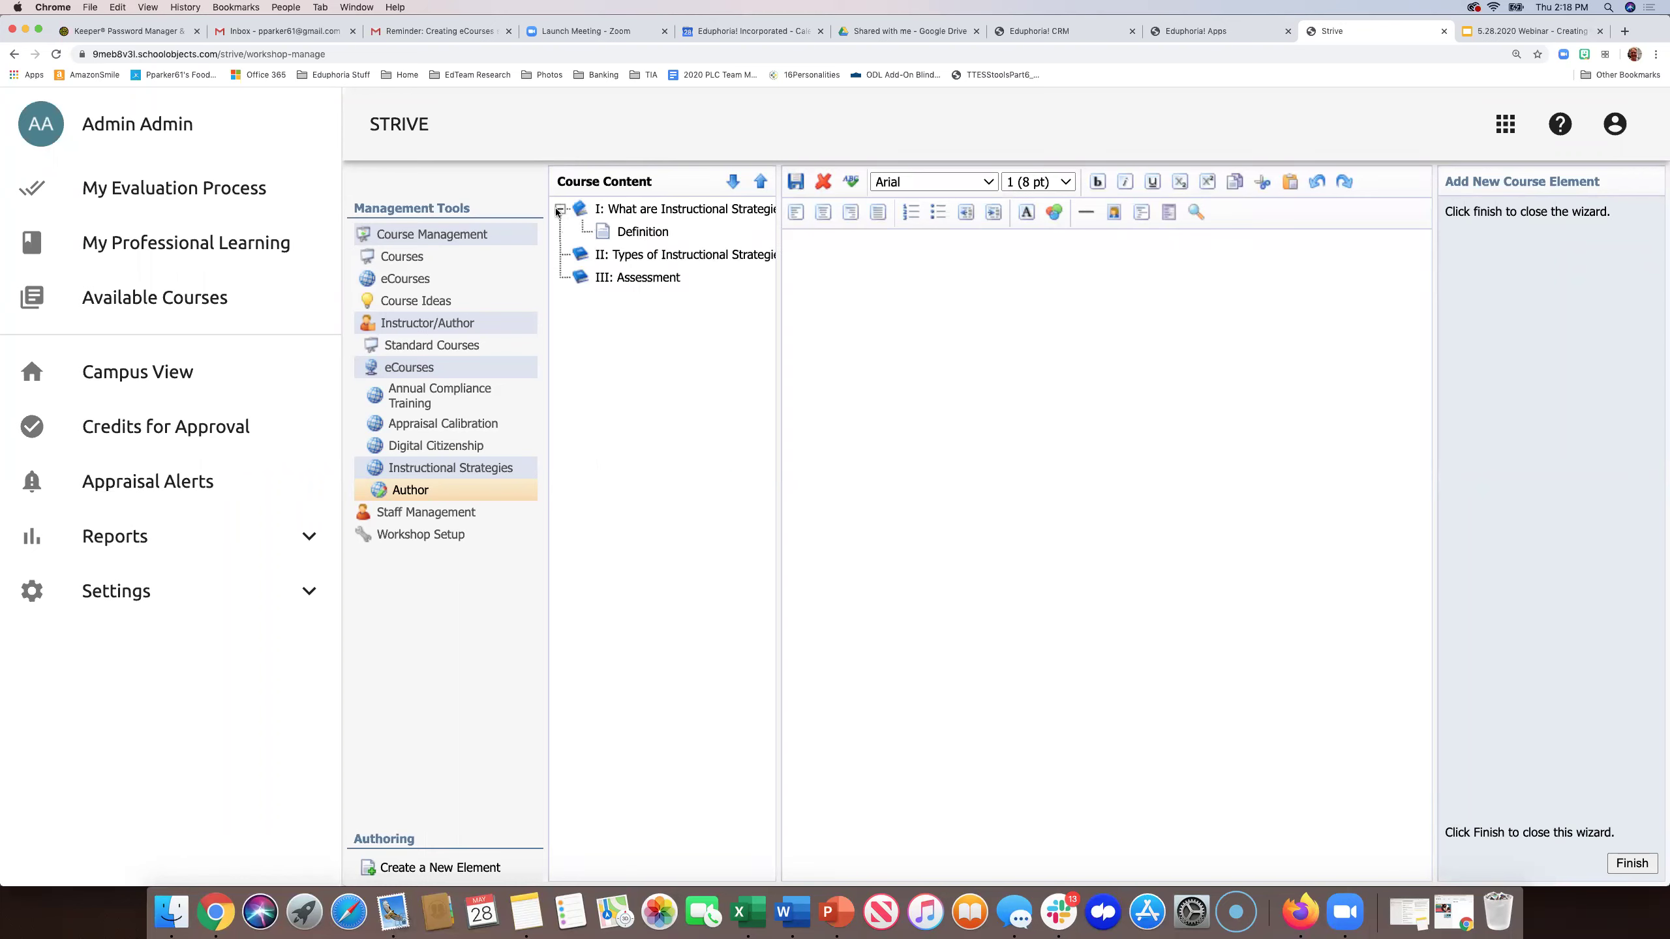
pyautogui.click(637, 233)
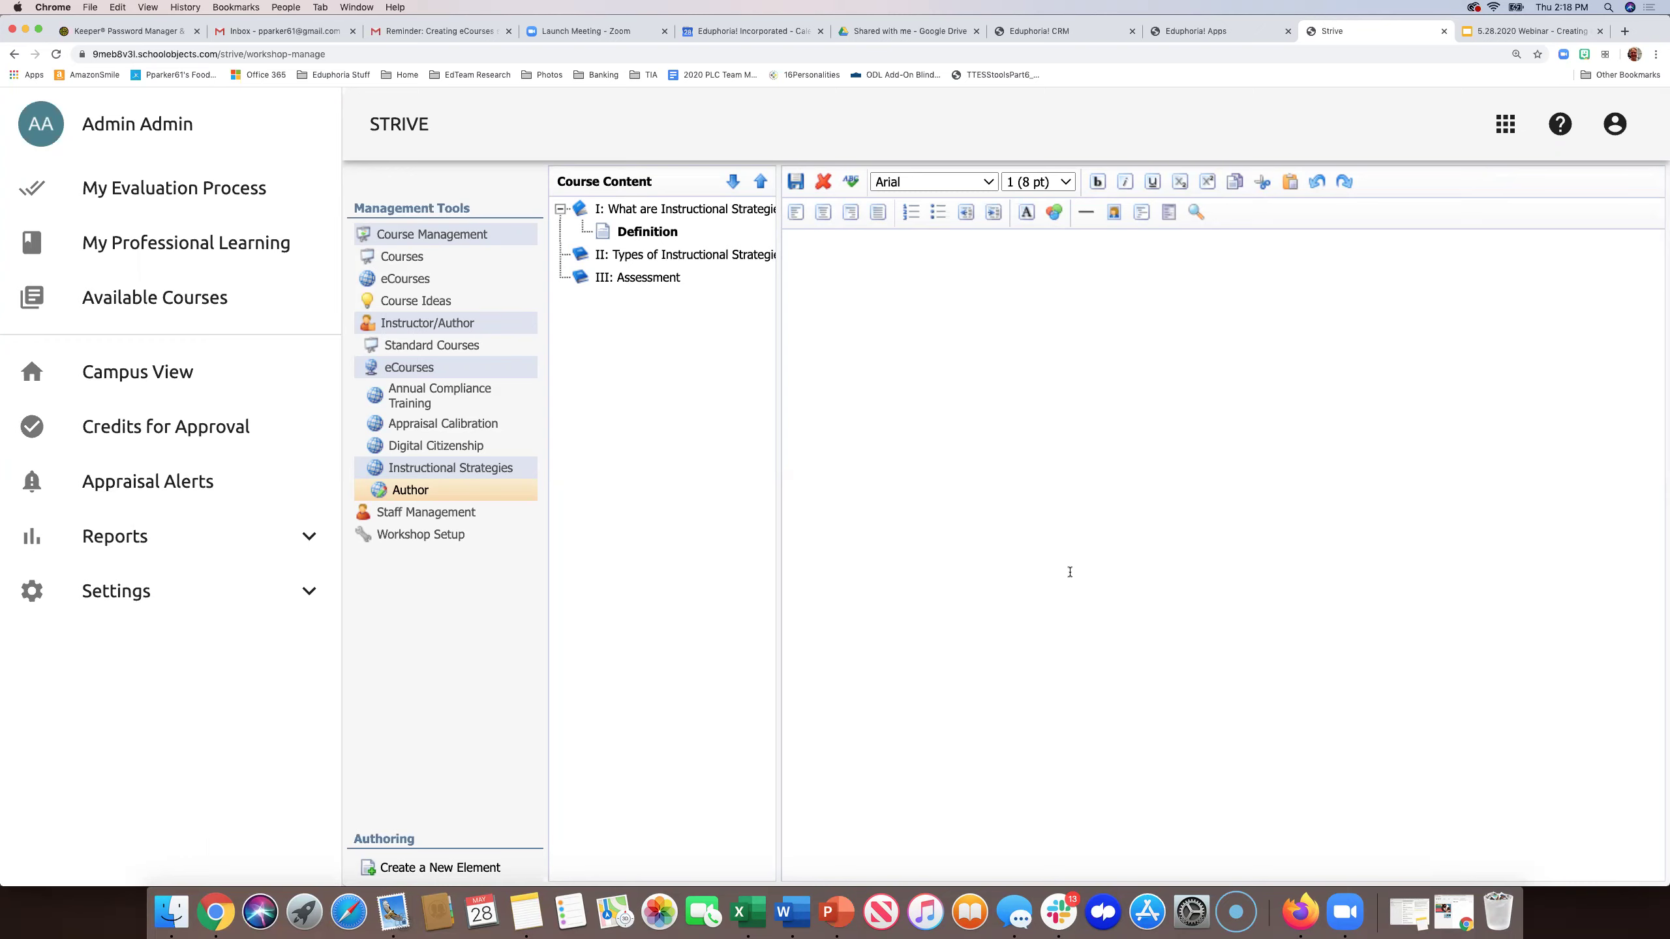
pyautogui.click(941, 321)
pyautogui.write('Definition of Instructional Strategies:')
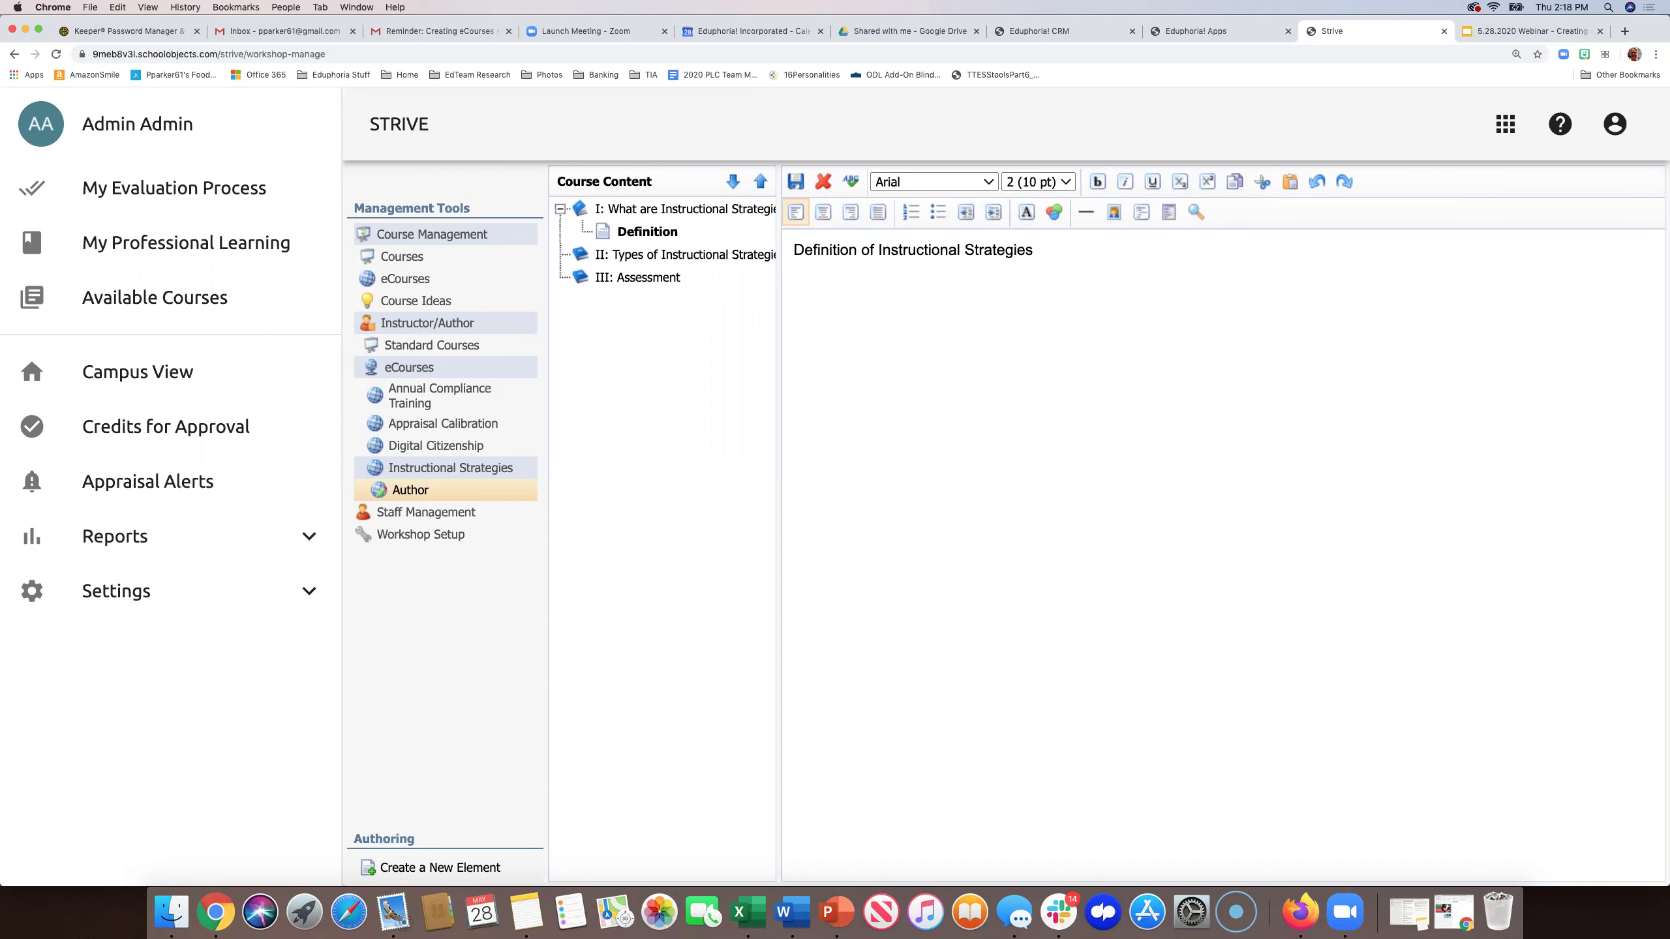
pyautogui.tripleClick(889, 252)
pyautogui.click(1086, 185)
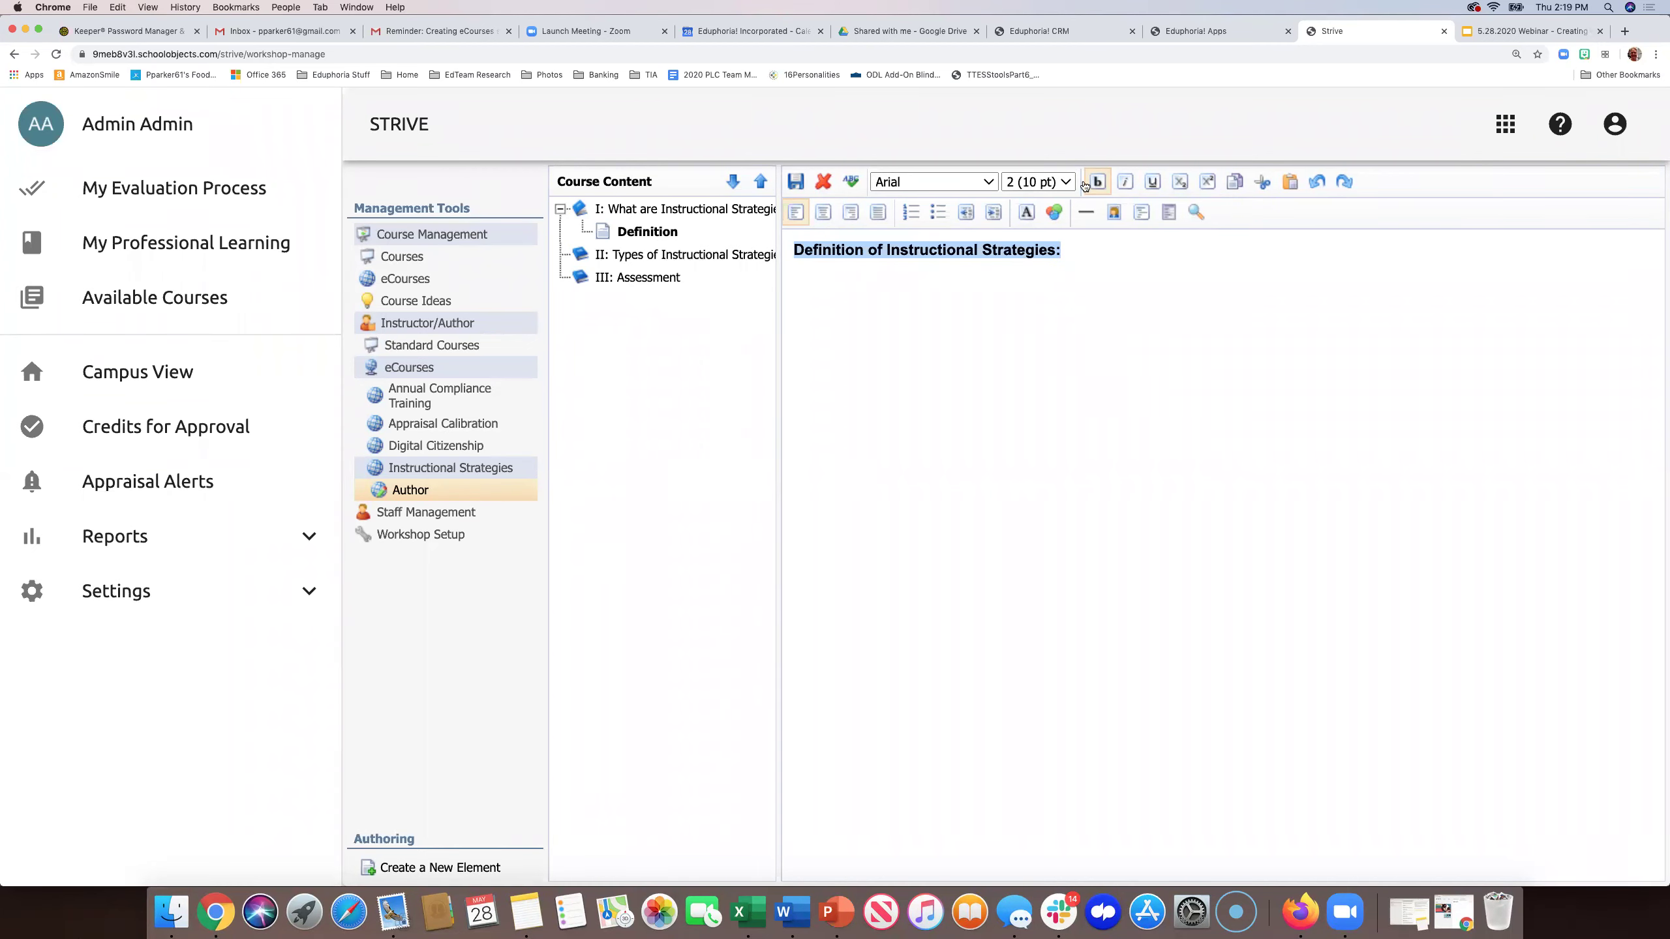
pyautogui.click(1065, 182)
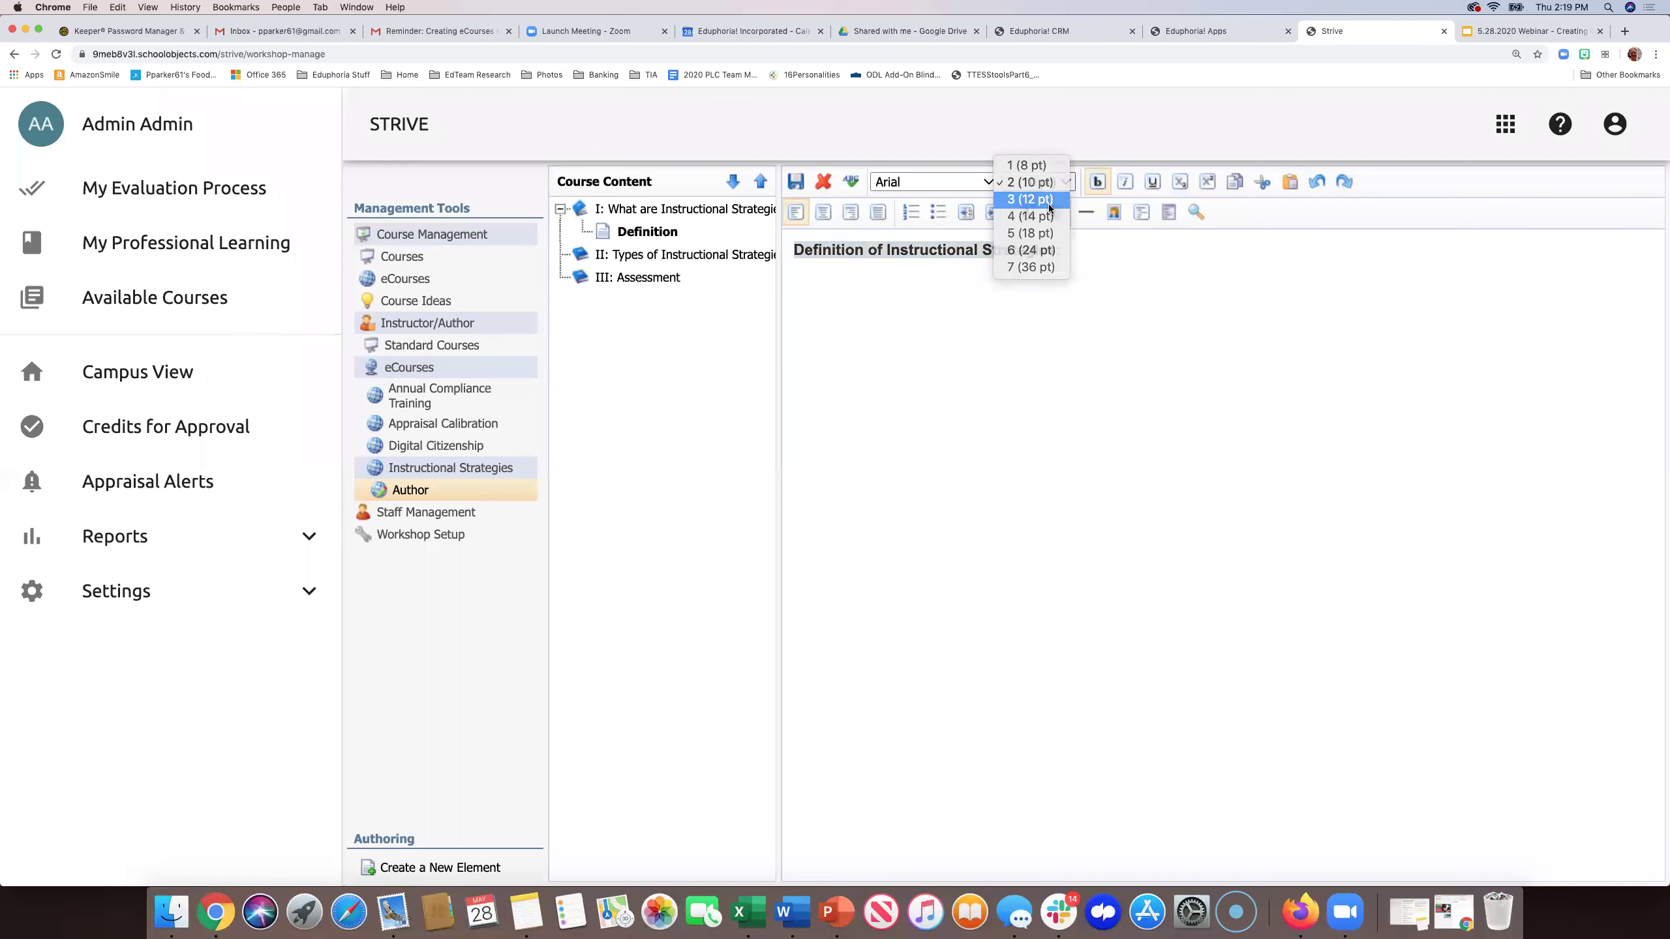
pyautogui.click(1049, 200)
pyautogui.click(1091, 322)
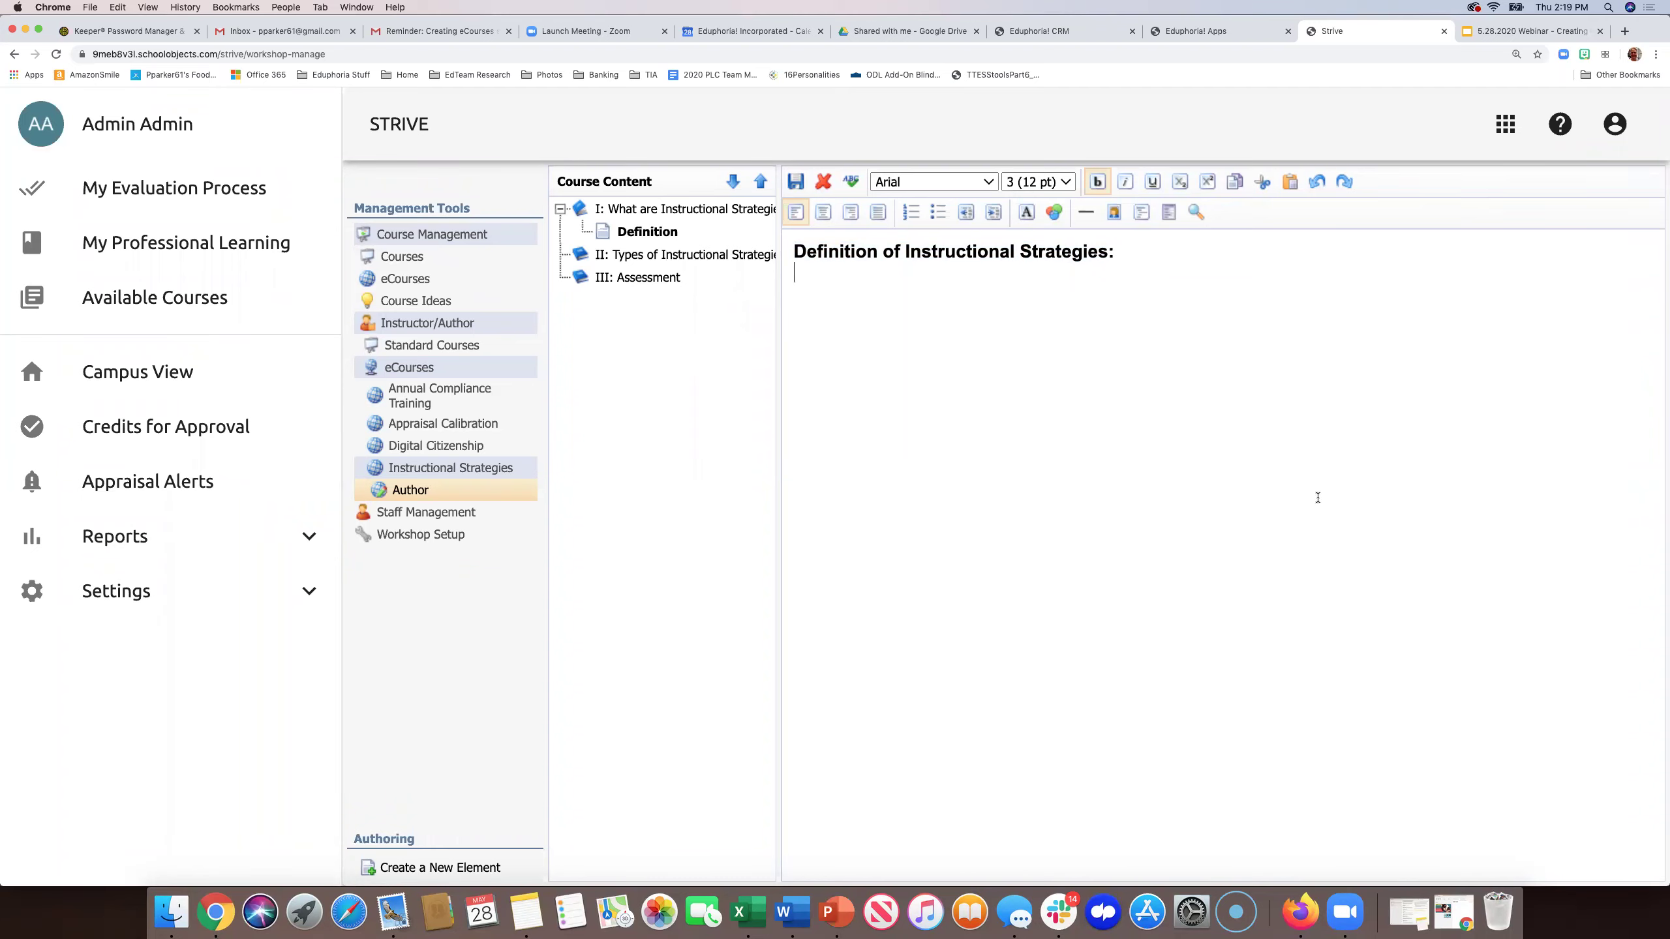
pyautogui.click(521, 914)
# - Copy the definition paragraph and three bullets from Notes and paste them below the heading
pyautogui.moveTo(1547, 270); pyautogui.dragTo(1379, 176)
pyautogui.press('super+c')
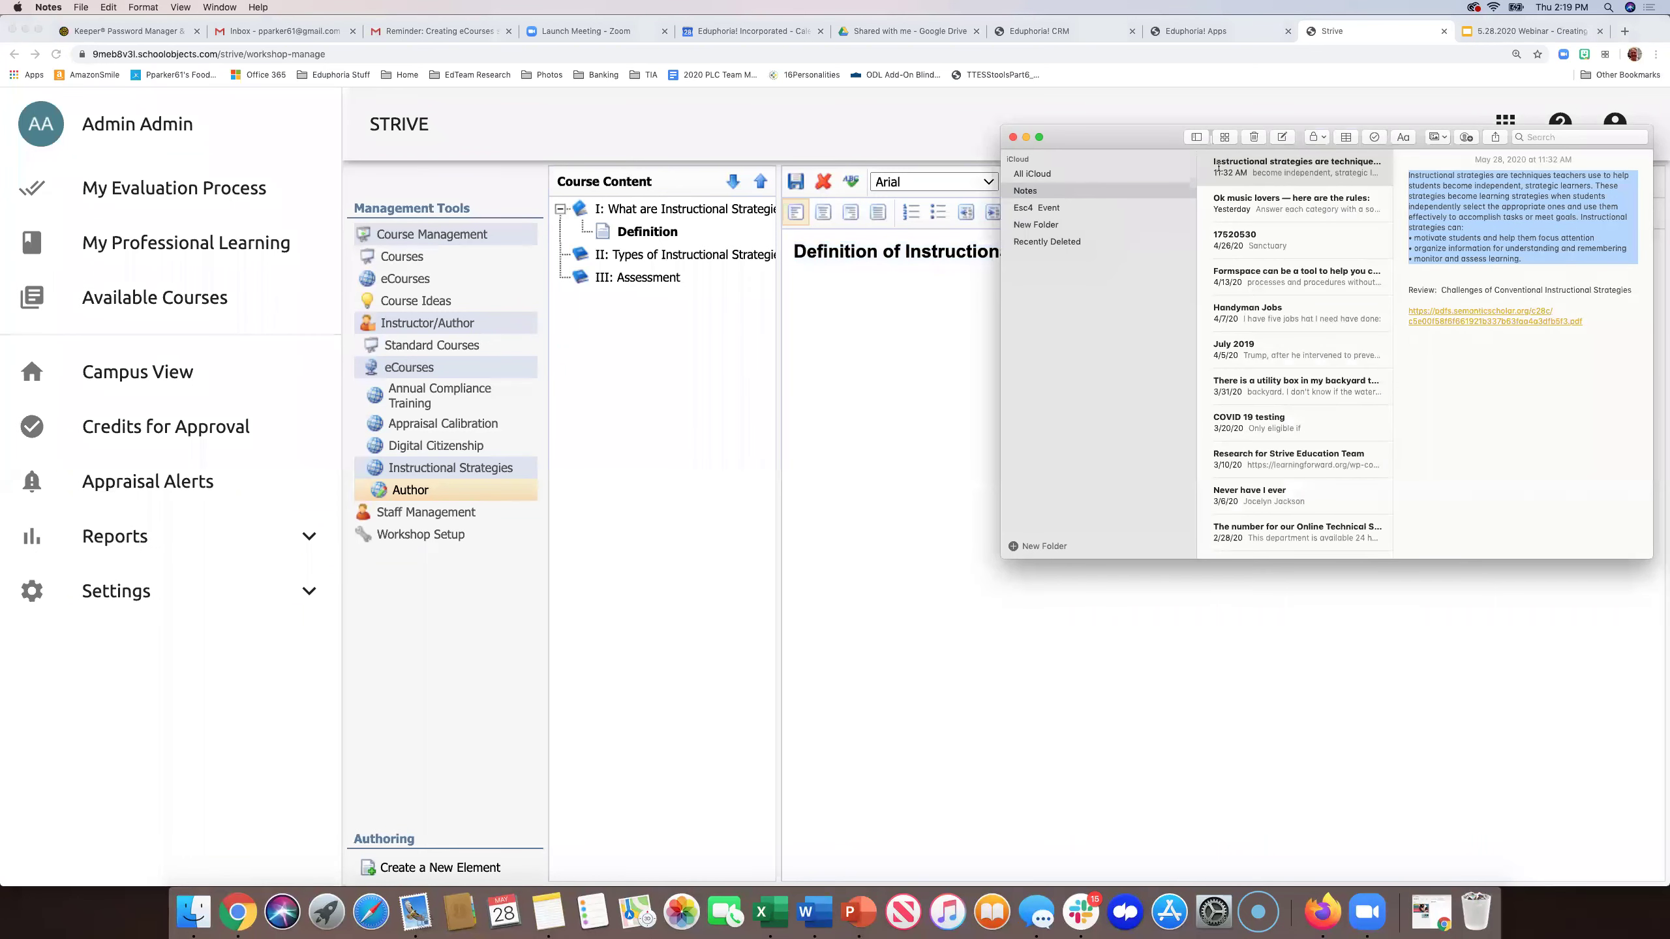
pyautogui.click(906, 448)
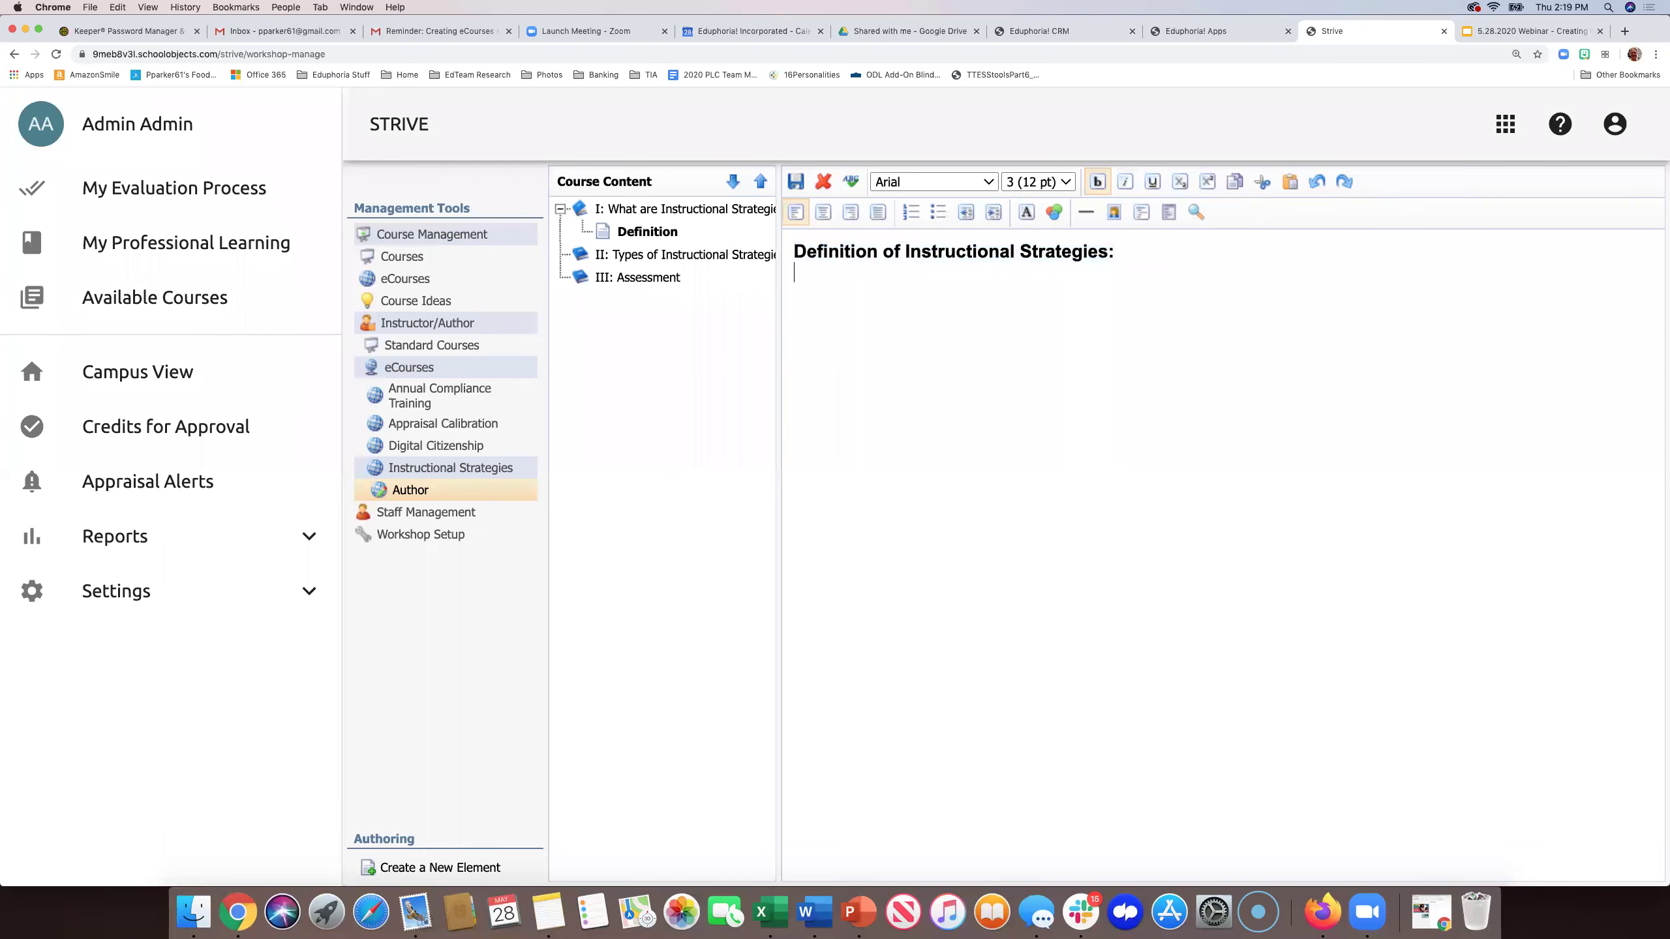
pyautogui.press('super+v')
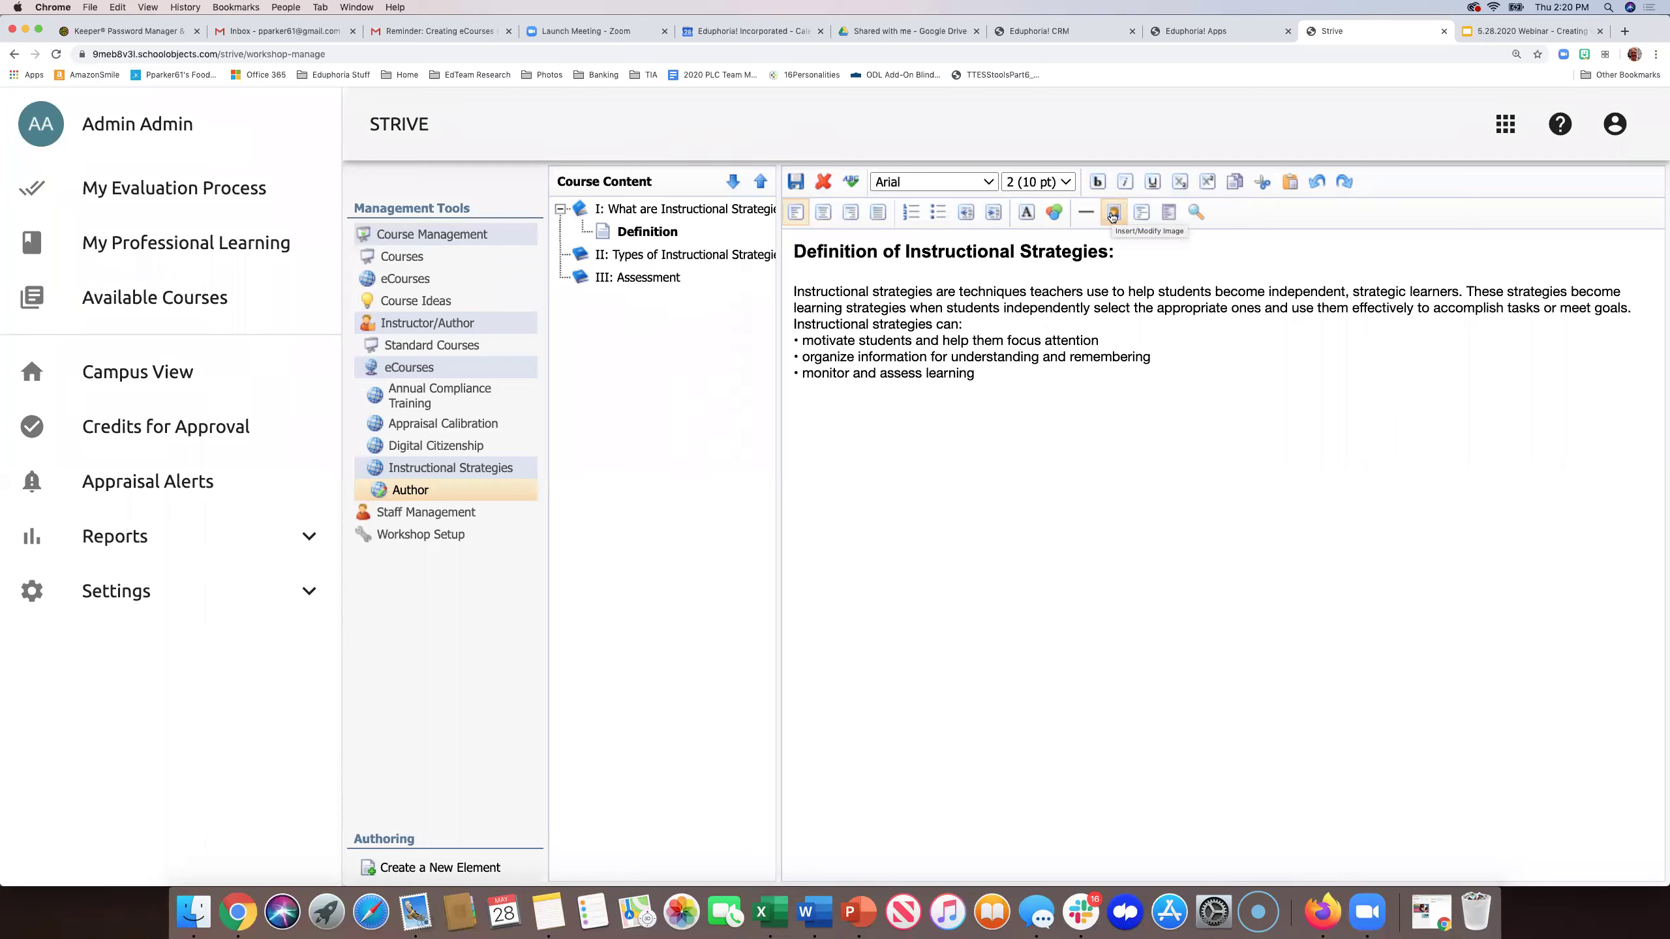
# - Upload the Marzano infographic from the Desktop with Marzano alternate text and insert it
pyautogui.click(1112, 214)
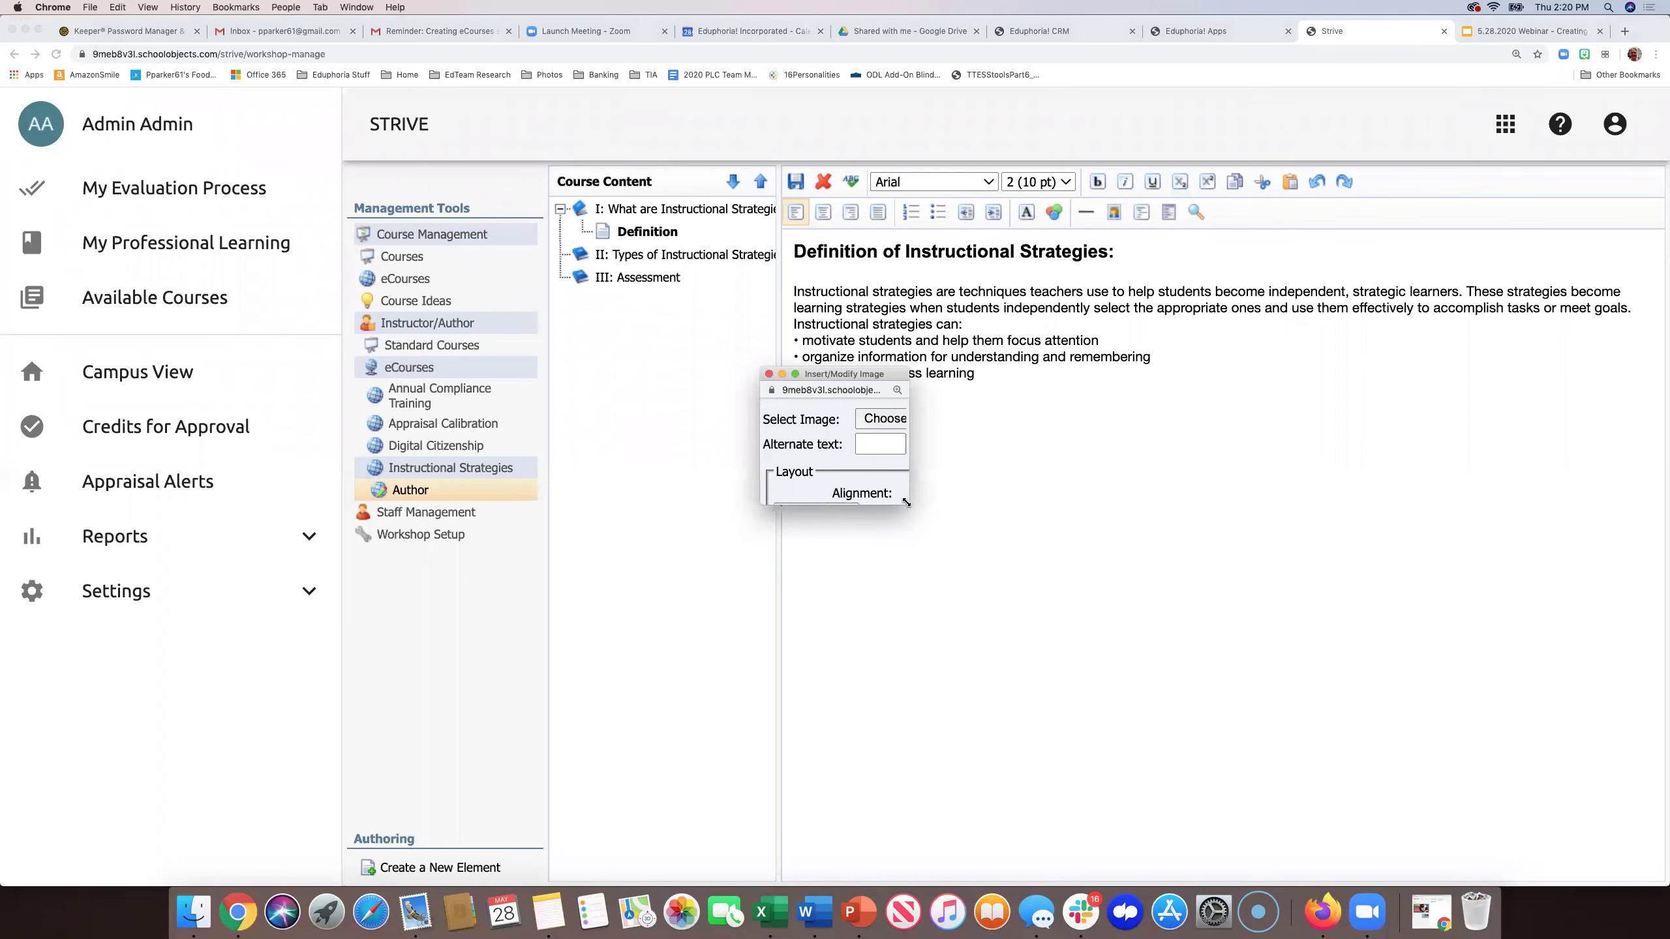
pyautogui.moveTo(907, 505); pyautogui.dragTo(1371, 830)
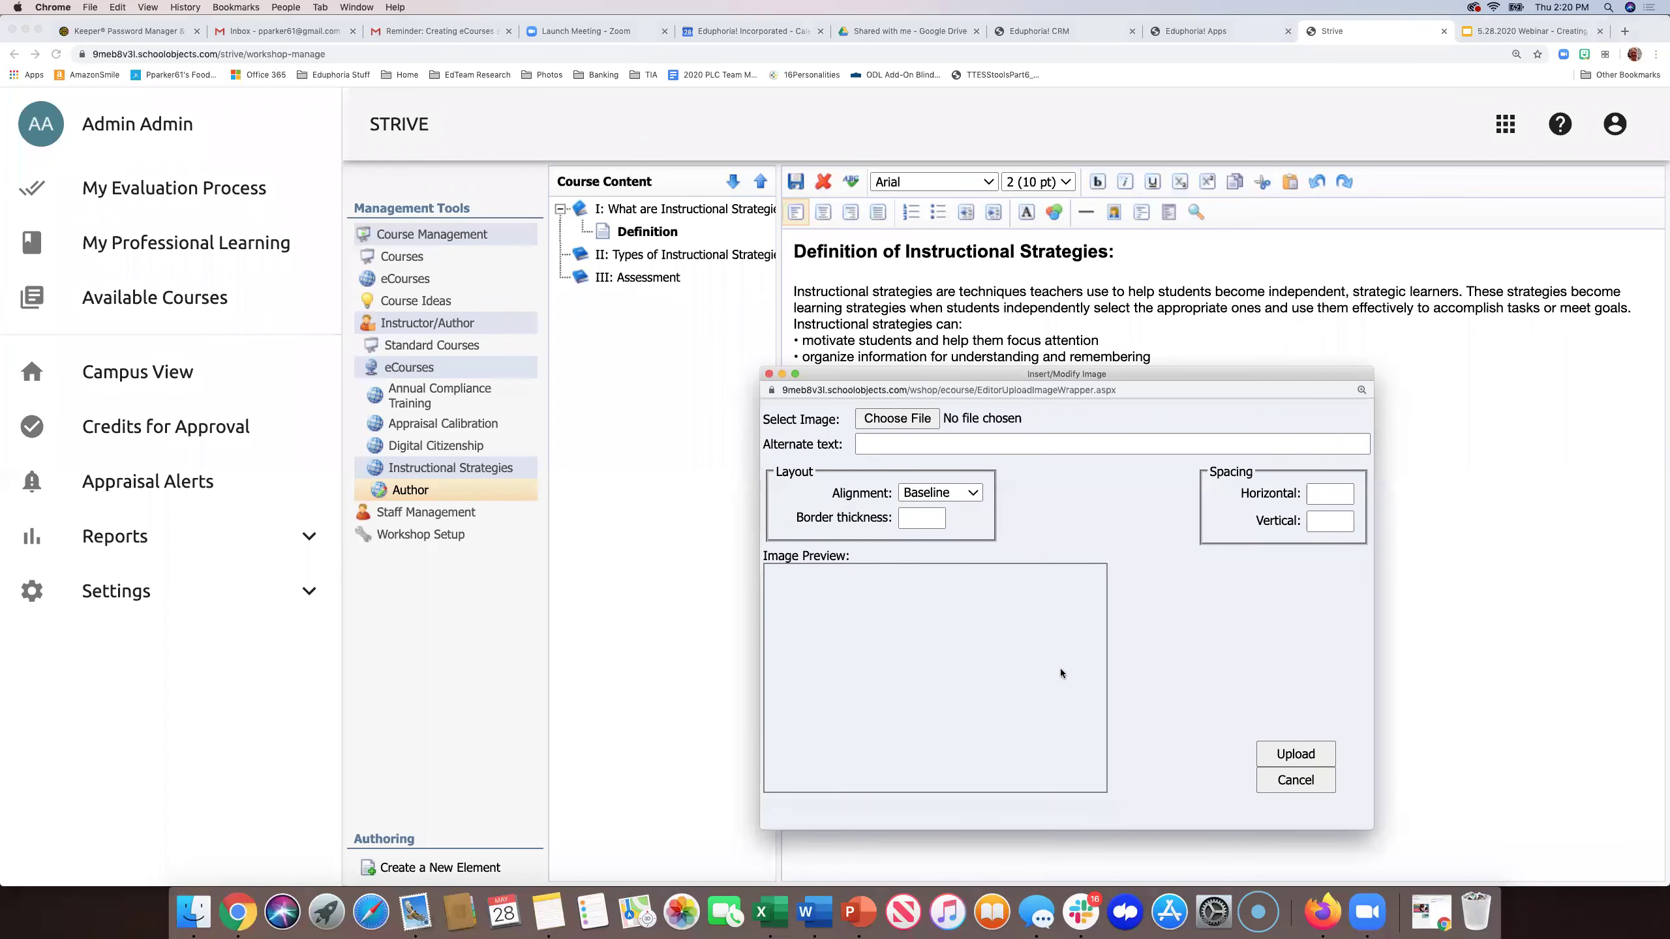
pyautogui.click(917, 419)
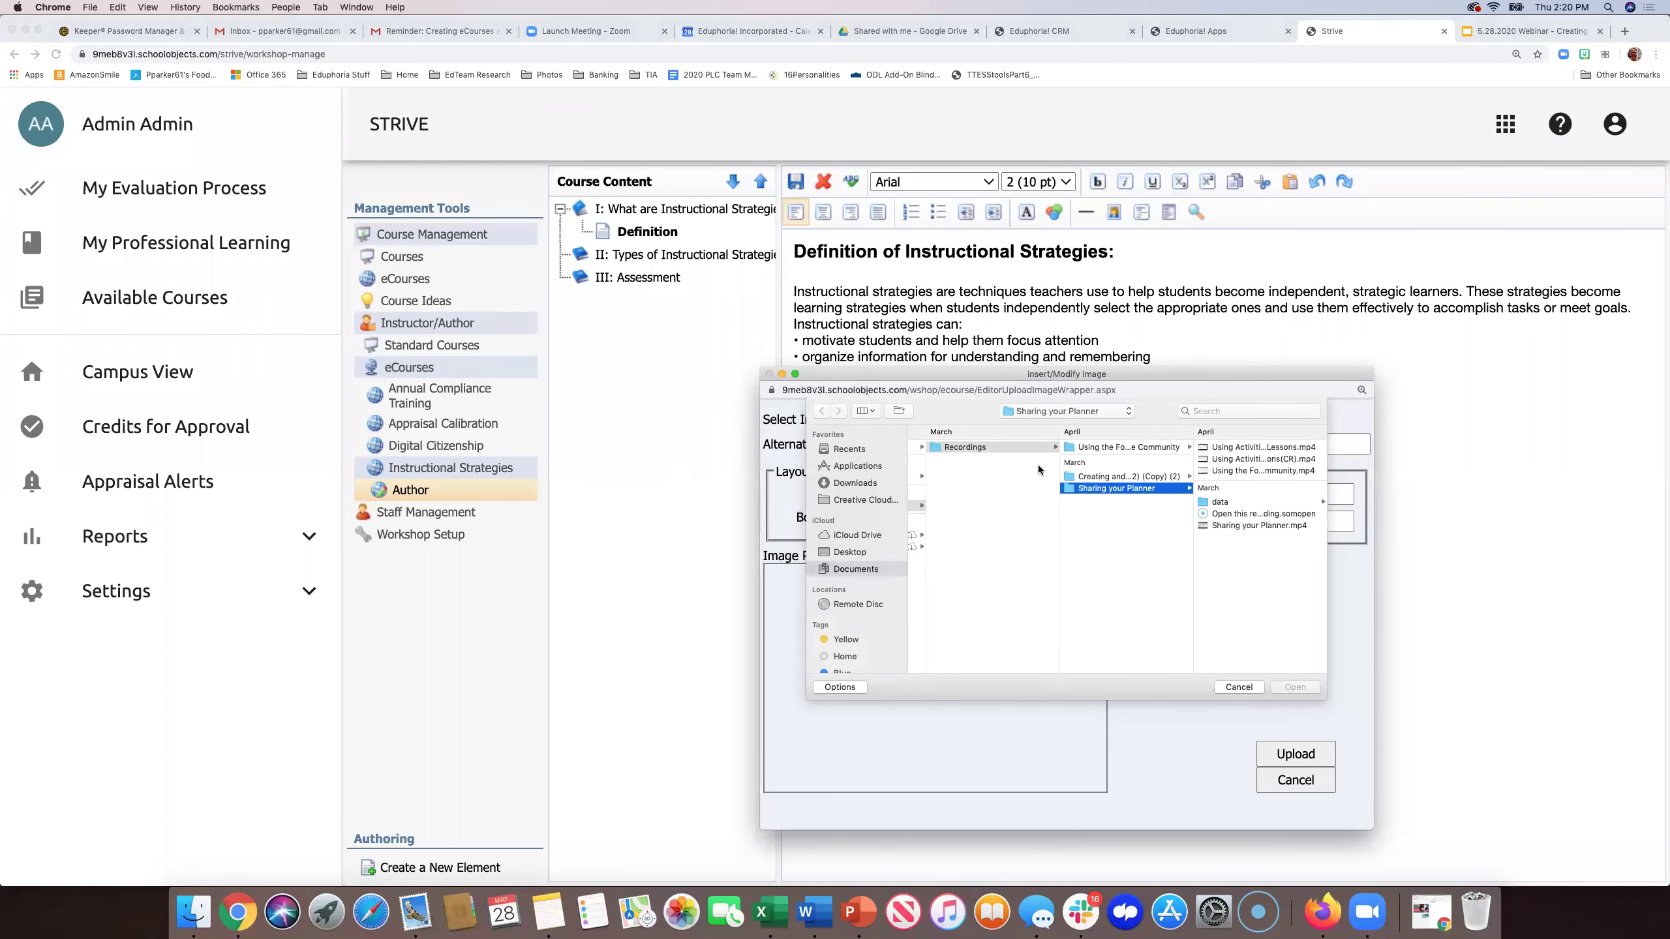
pyautogui.click(854, 552)
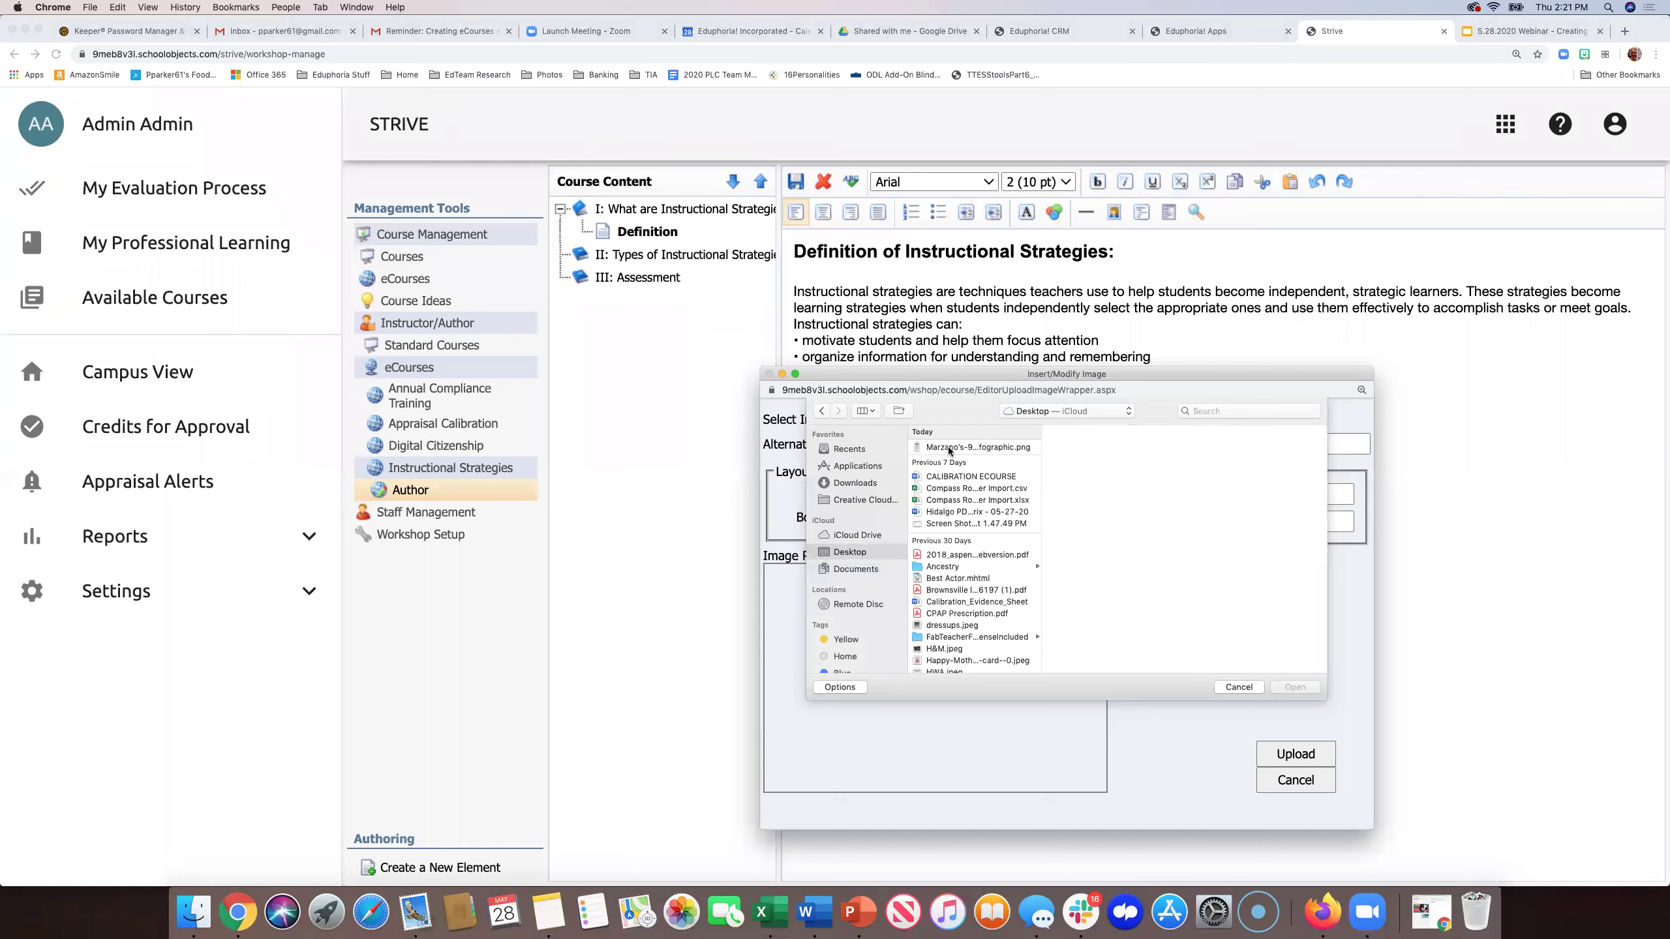
pyautogui.doubleClick(949, 448)
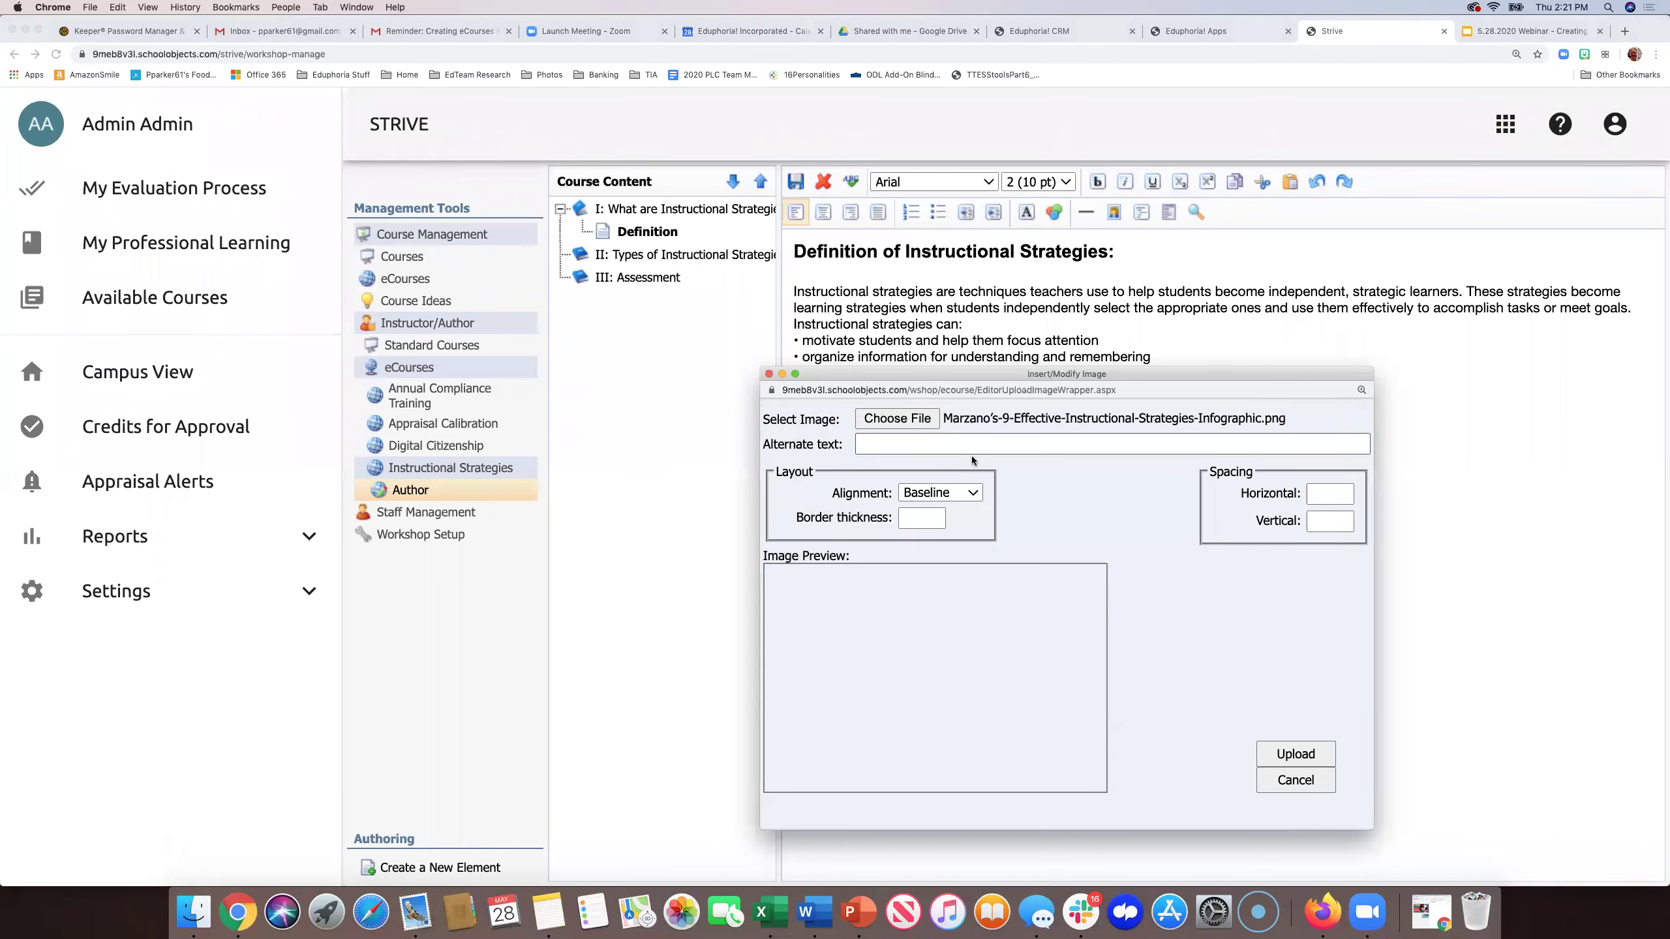
pyautogui.click(986, 440)
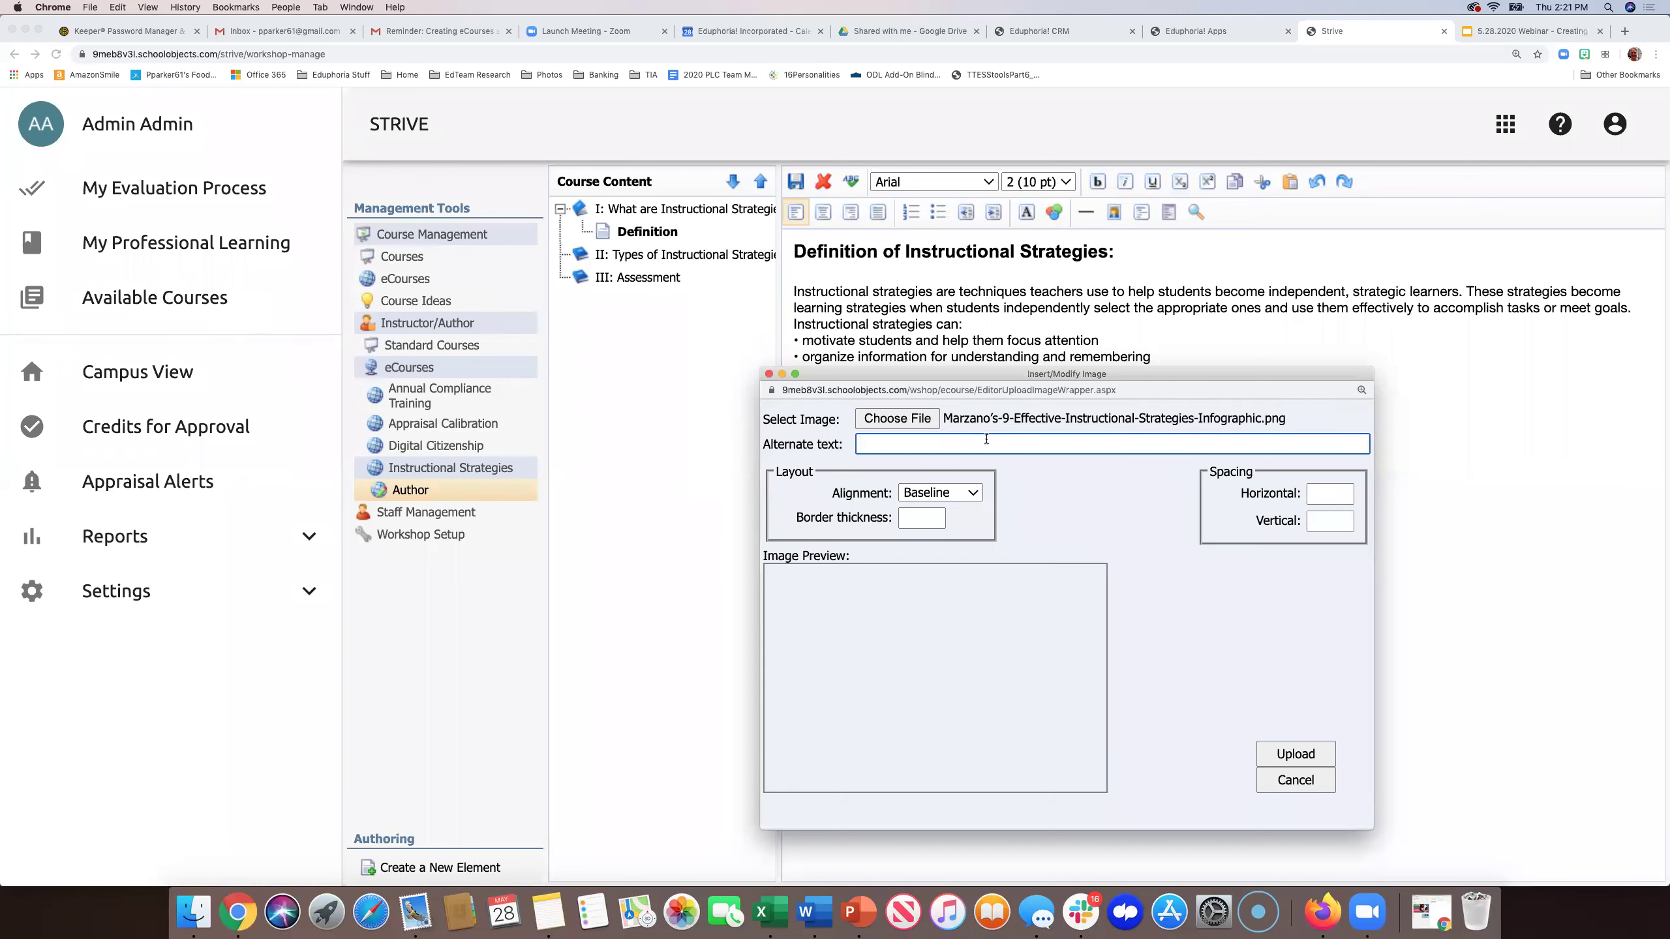
pyautogui.write("Marzano's Strat")
pyautogui.press('BackSpace')
pyautogui.press('BackSpace')
pyautogui.press('BackSpace')
pyautogui.press('BackSpace')
pyautogui.press('BackSpace')
pyautogui.write('(9')
pyautogui.click(1294, 756)
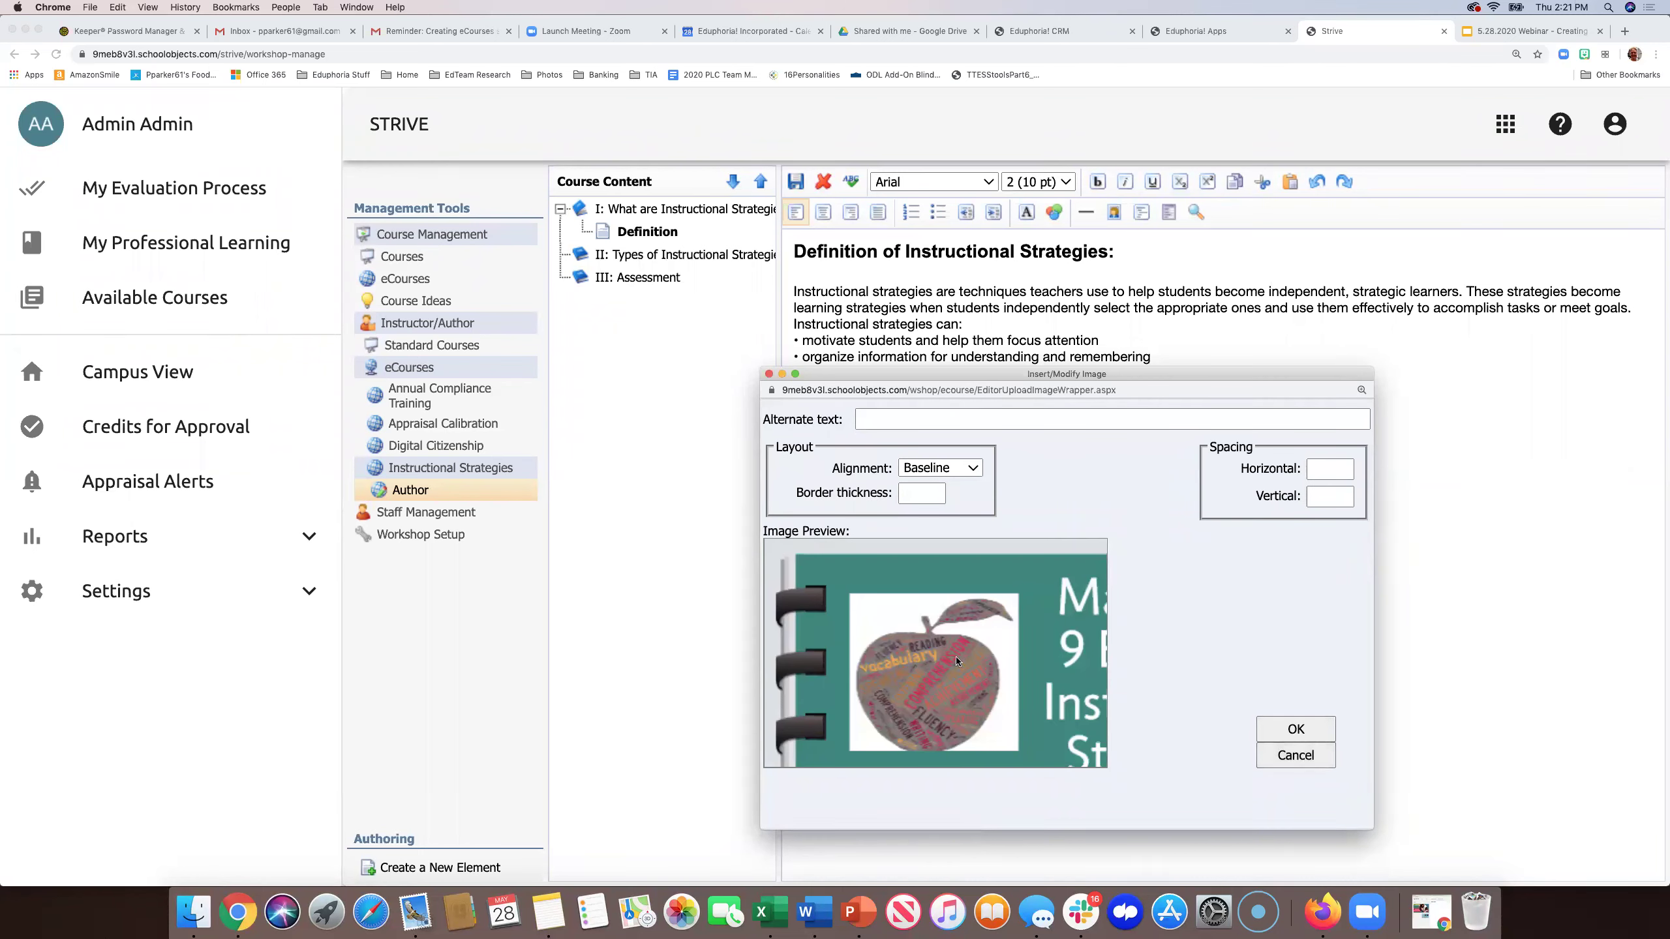
pyautogui.click(1296, 727)
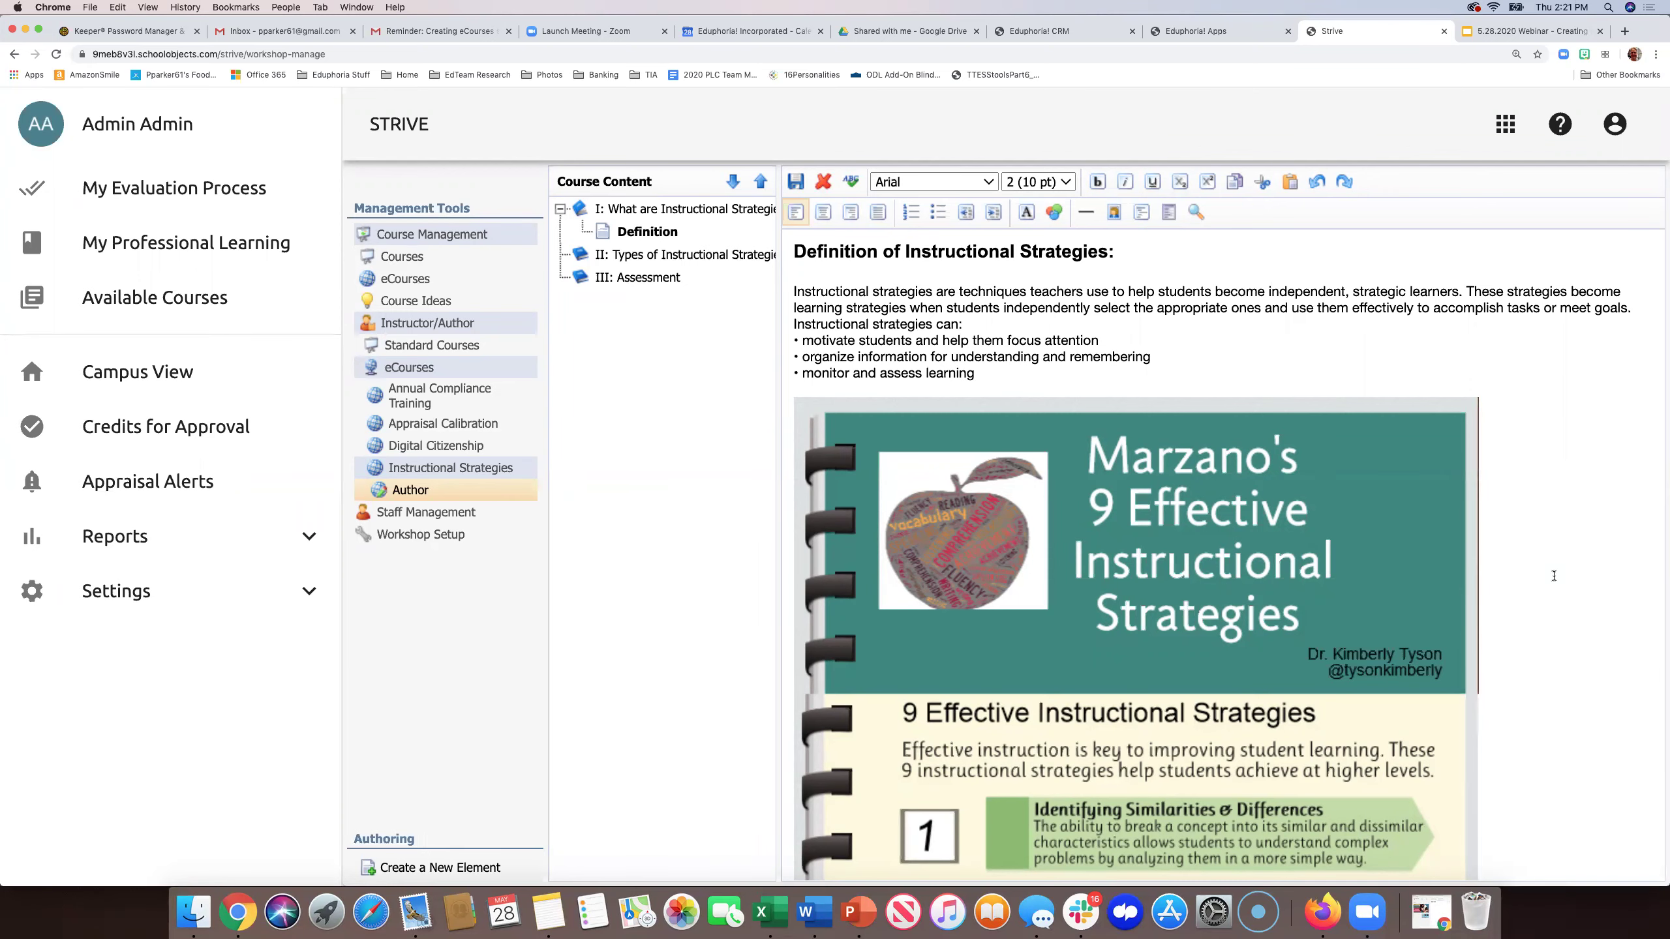
pyautogui.scroll(-2, 1553, 576)
pyautogui.scroll(-15, 1553, 575)
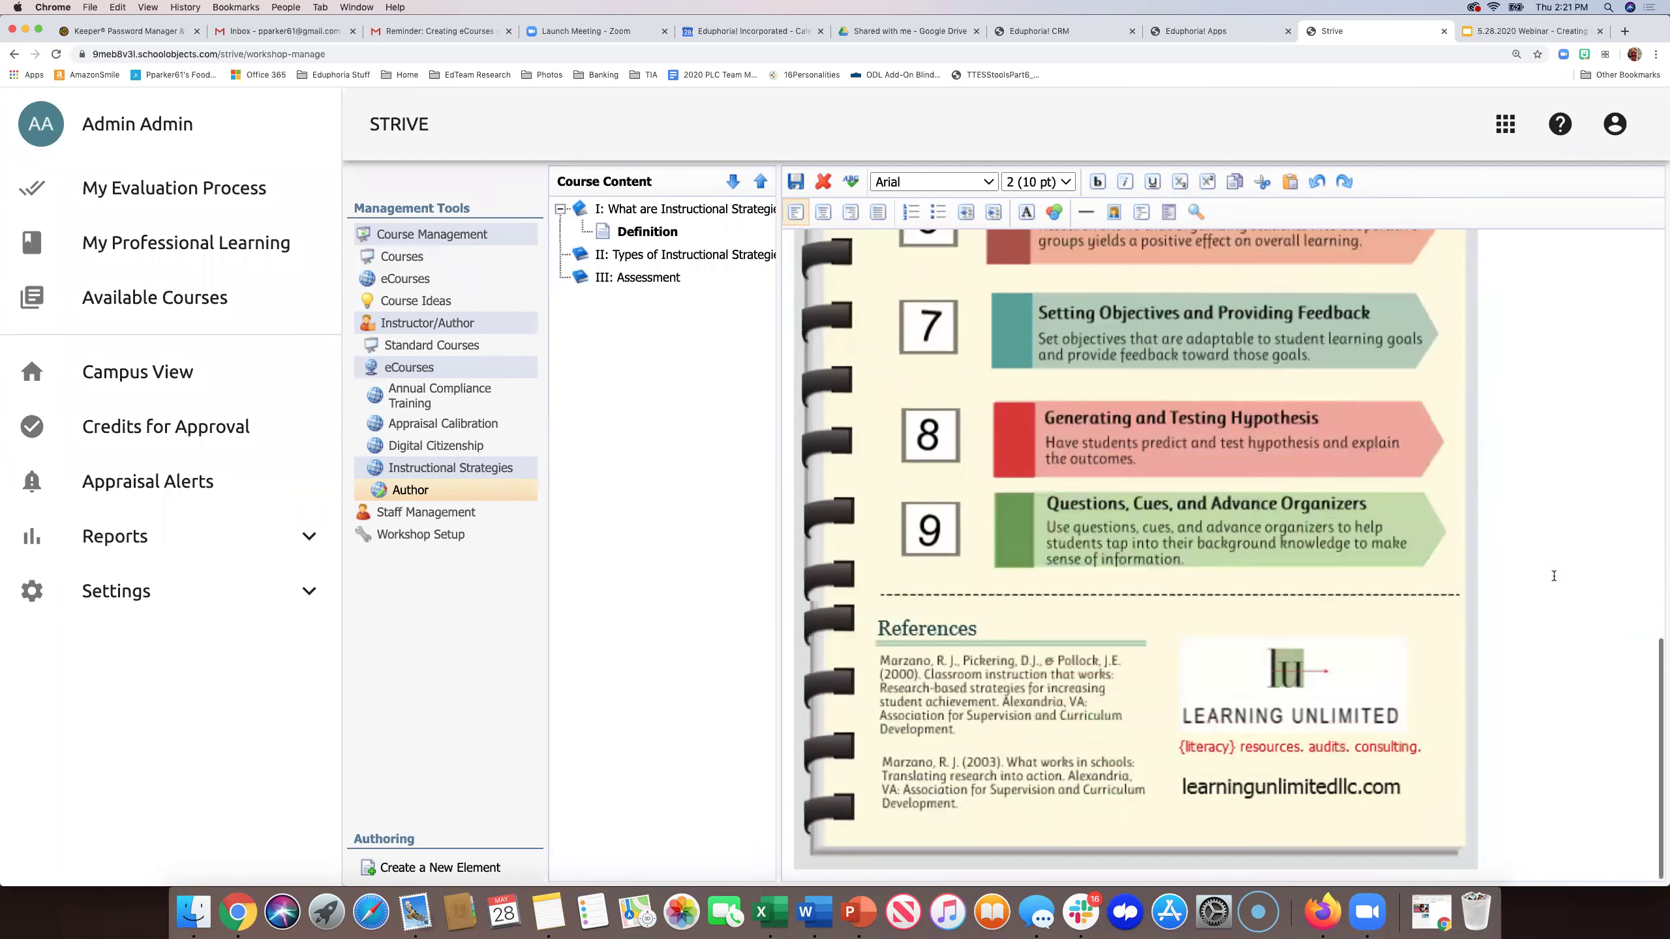
pyautogui.scroll(17, 1554, 575)
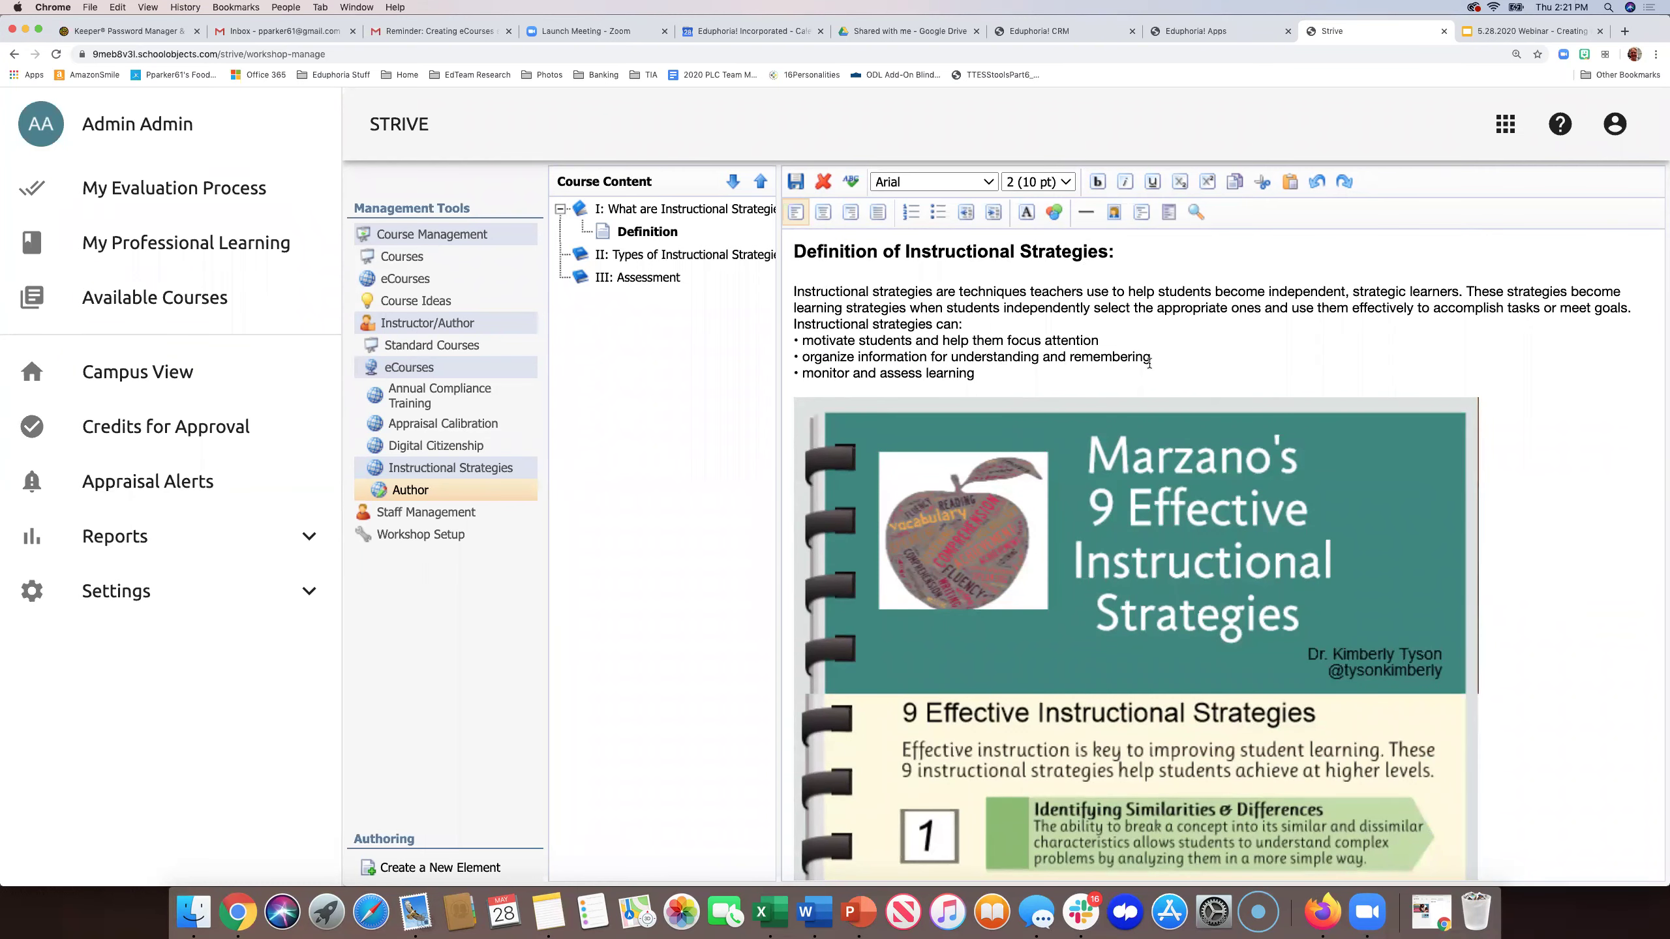
pyautogui.scroll(-8, 1131, 448)
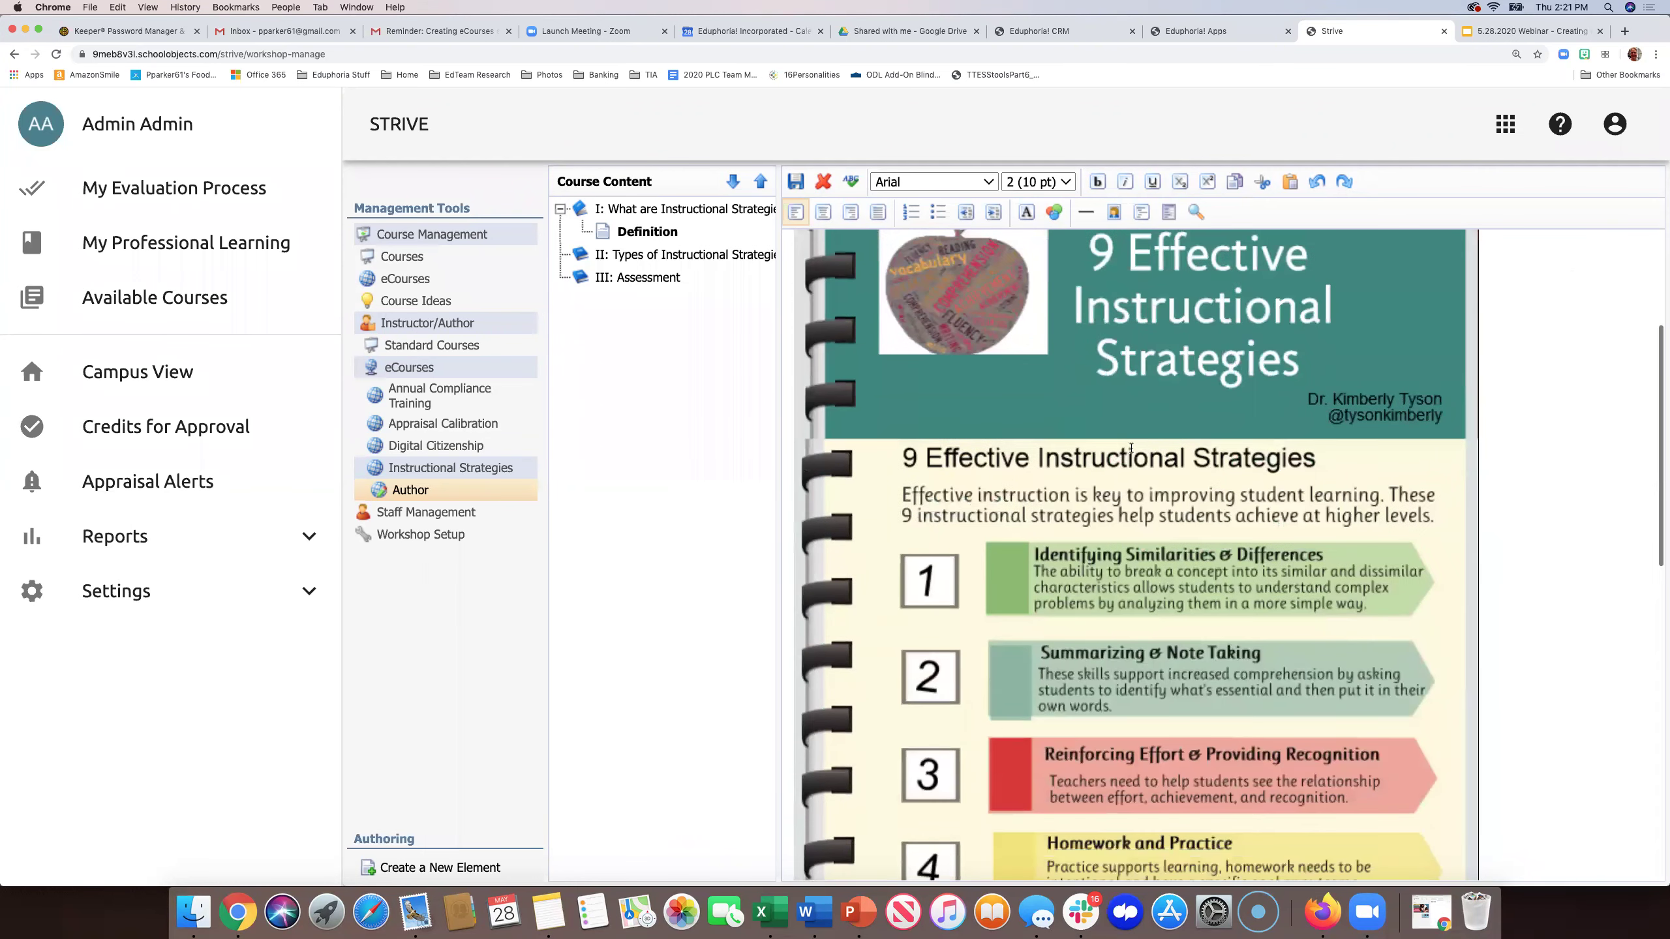
pyautogui.scroll(-8, 1131, 448)
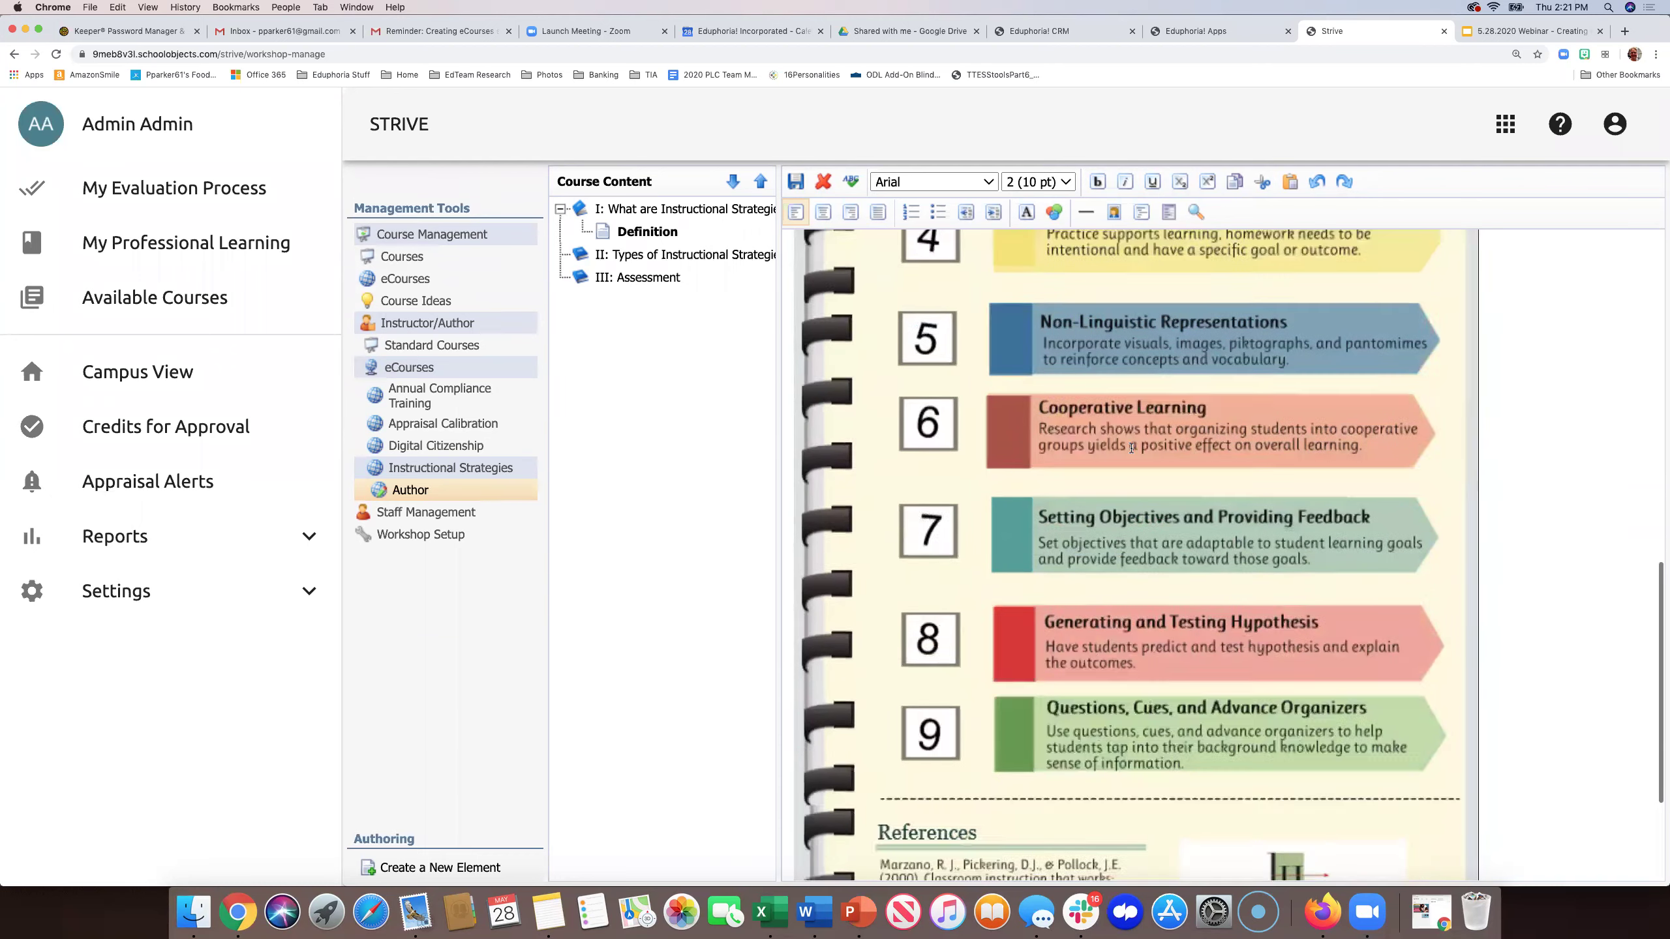
pyautogui.scroll(15, 1131, 448)
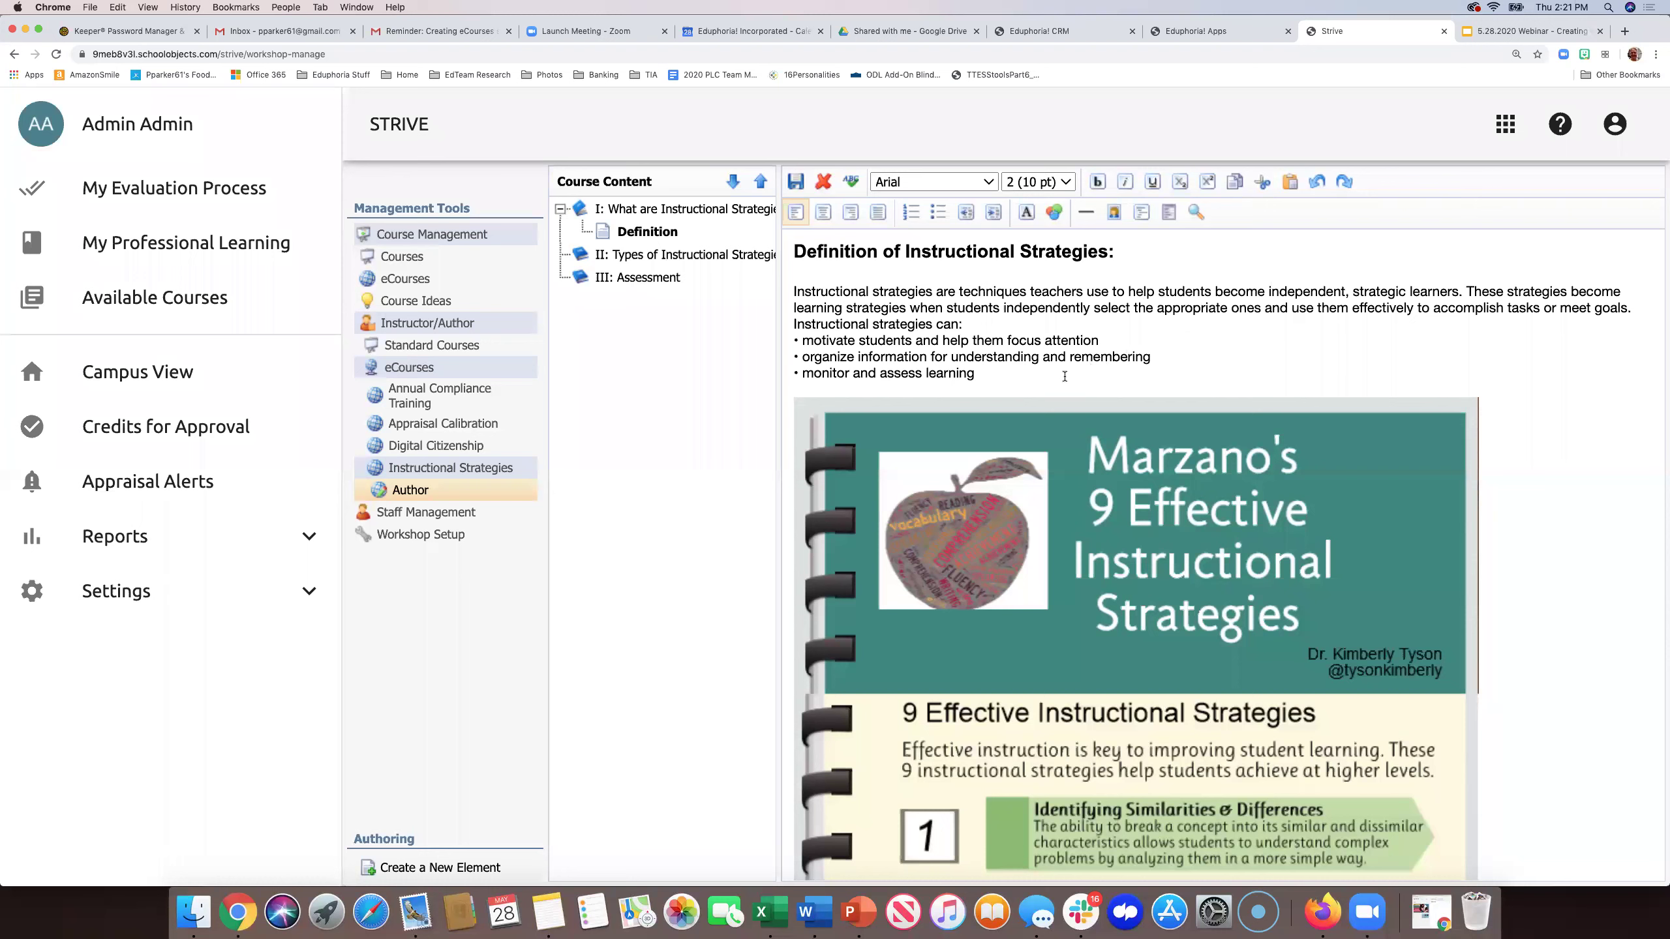
pyautogui.click(1064, 376)
# - Make the bullet 'motivate students and help them focus attention' red, then start choosing its background highlight colour
pyautogui.moveTo(1103, 340); pyautogui.dragTo(798, 341)
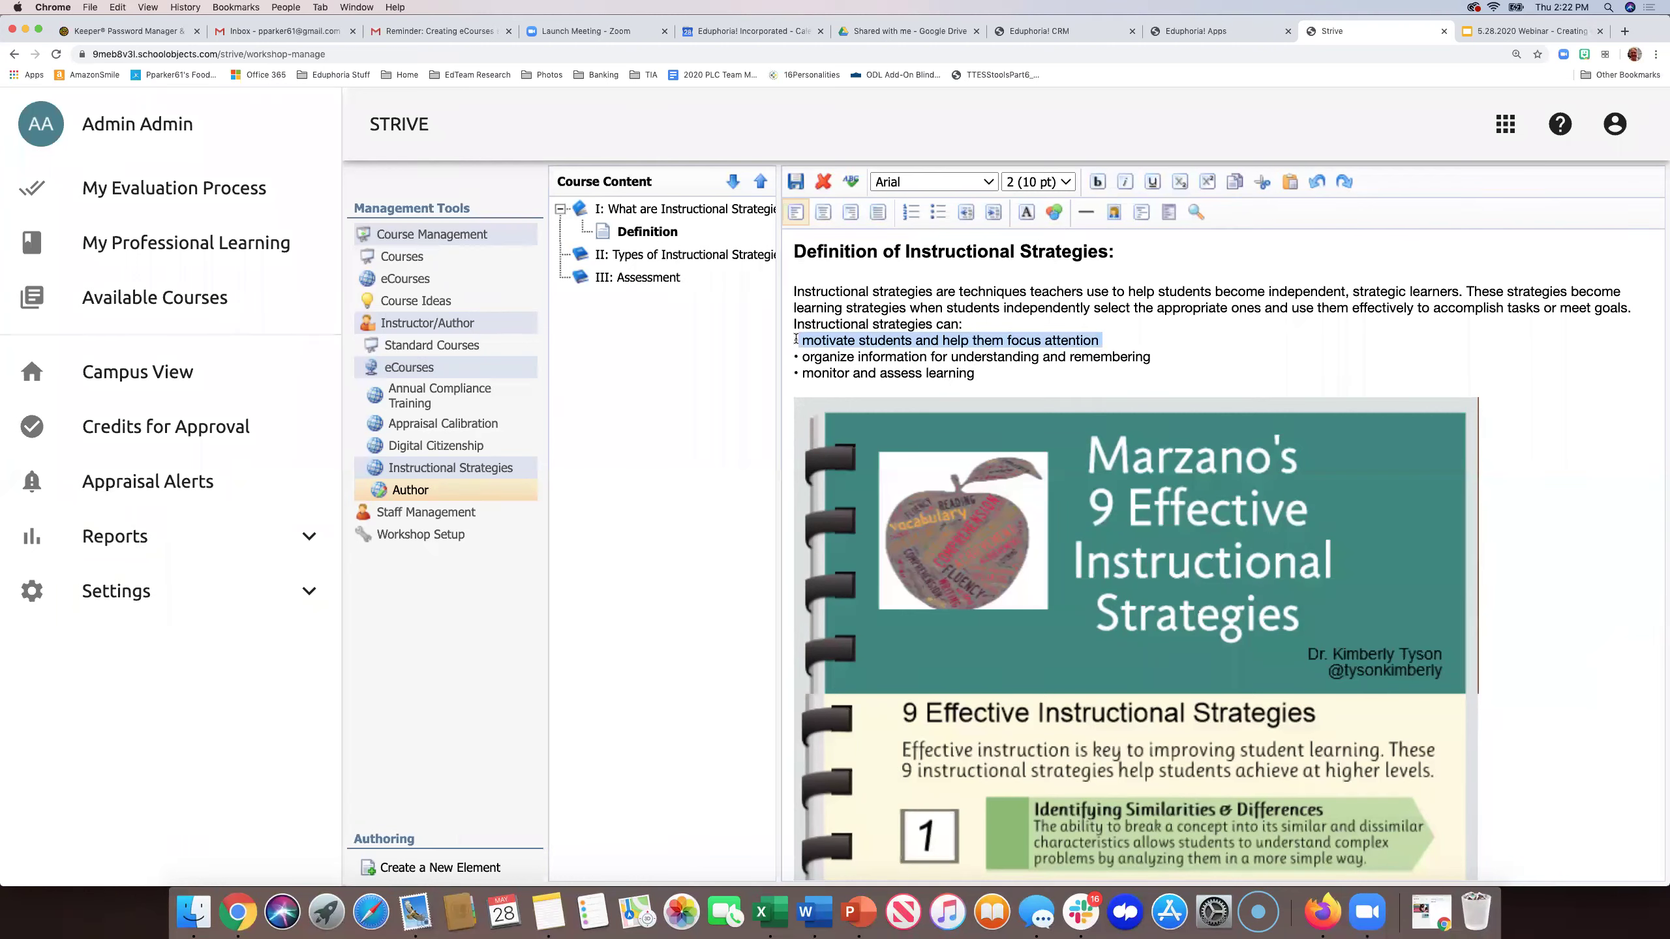
pyautogui.click(1054, 212)
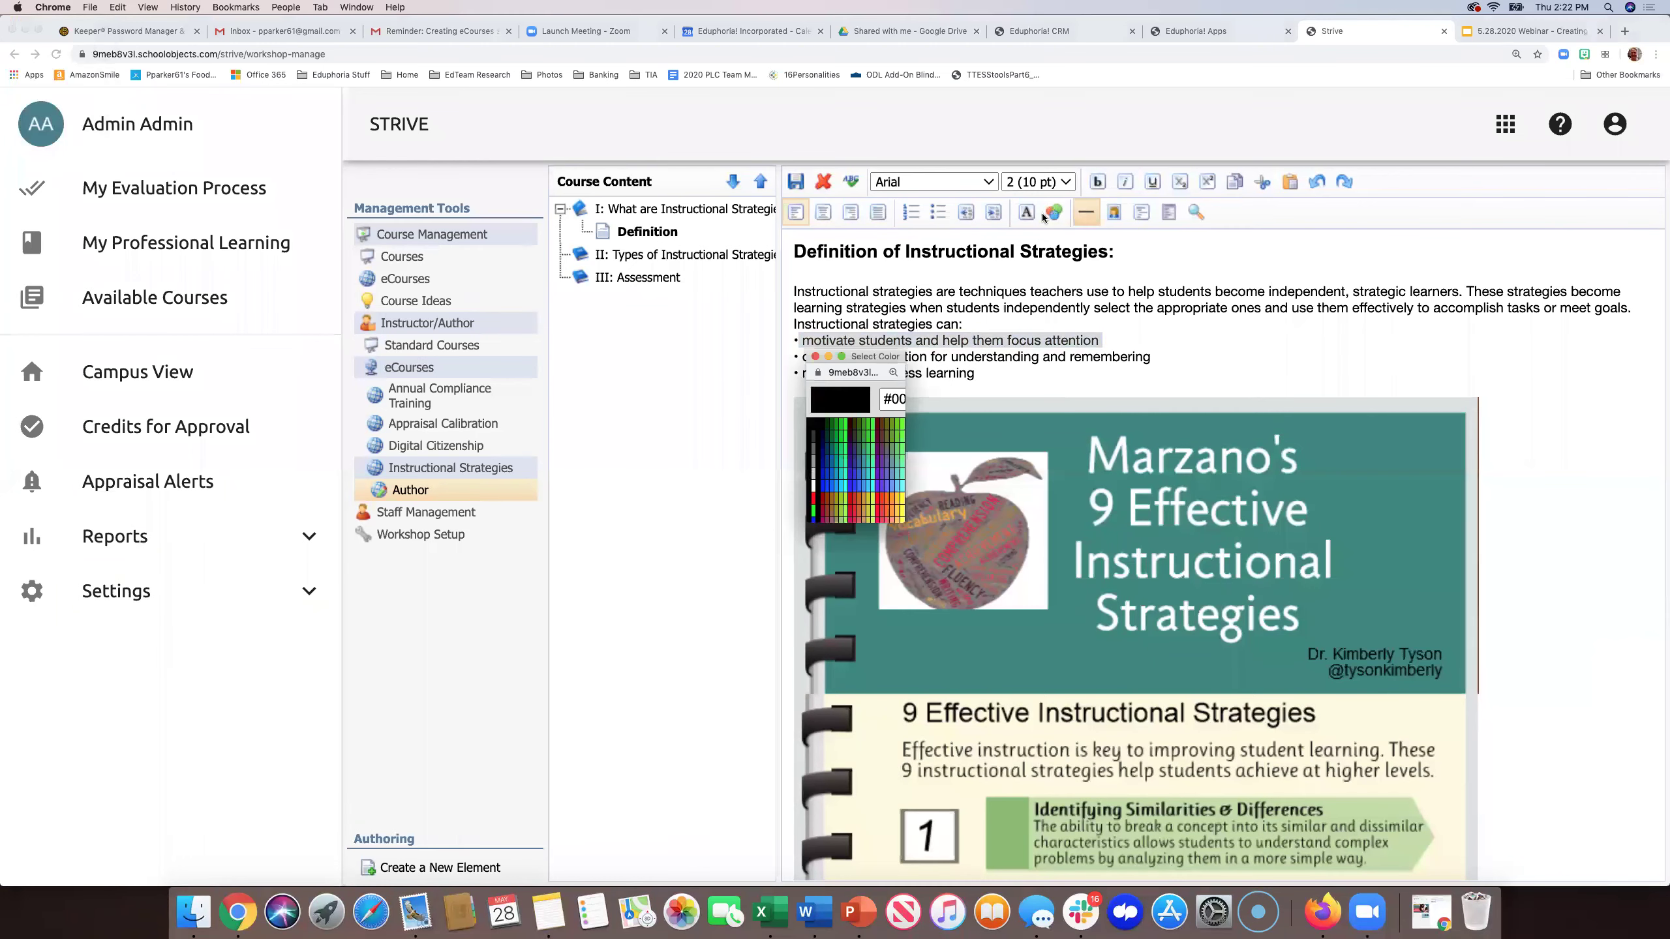
pyautogui.click(813, 497)
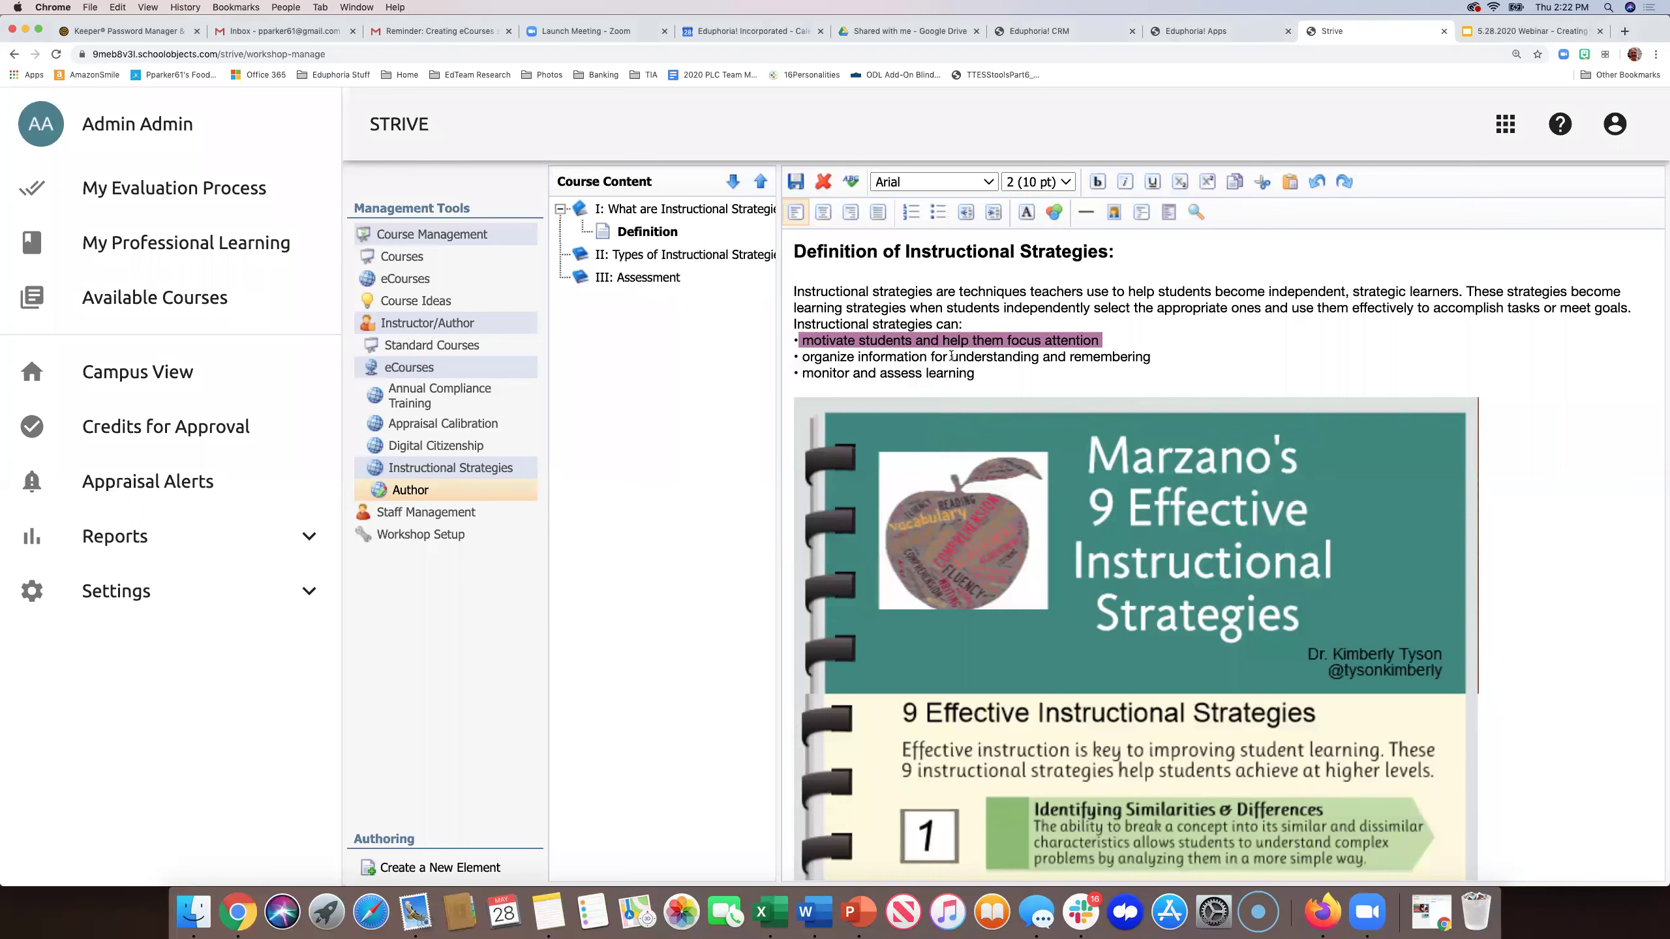
pyautogui.moveTo(1101, 340); pyautogui.dragTo(795, 340)
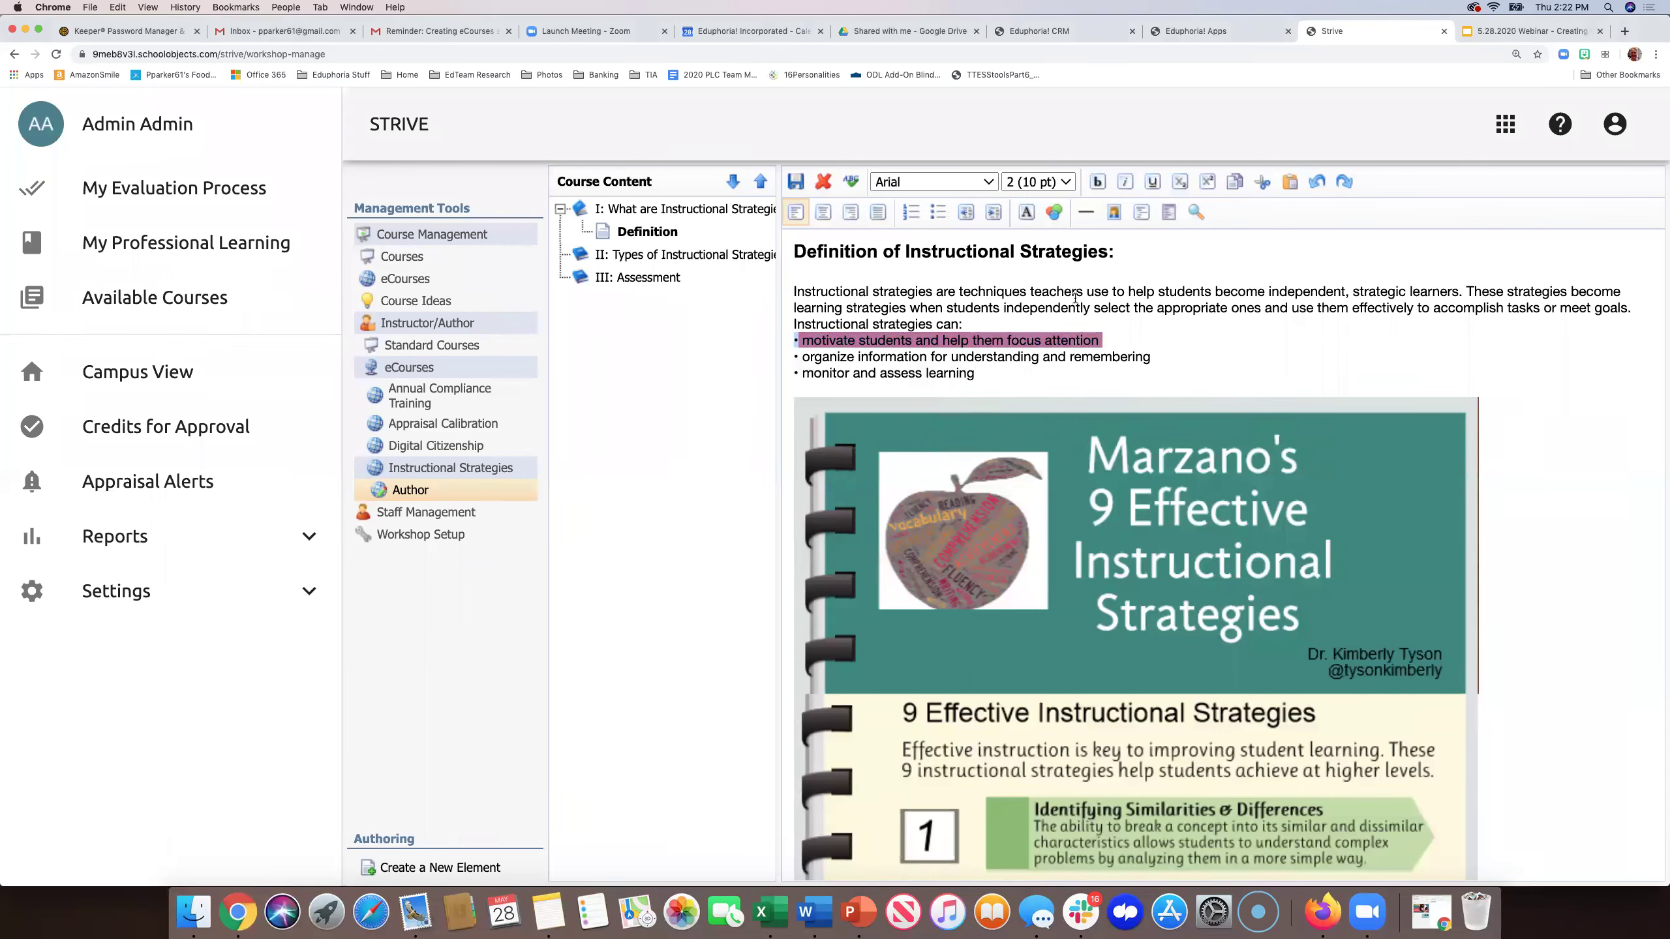
pyautogui.click(1054, 212)
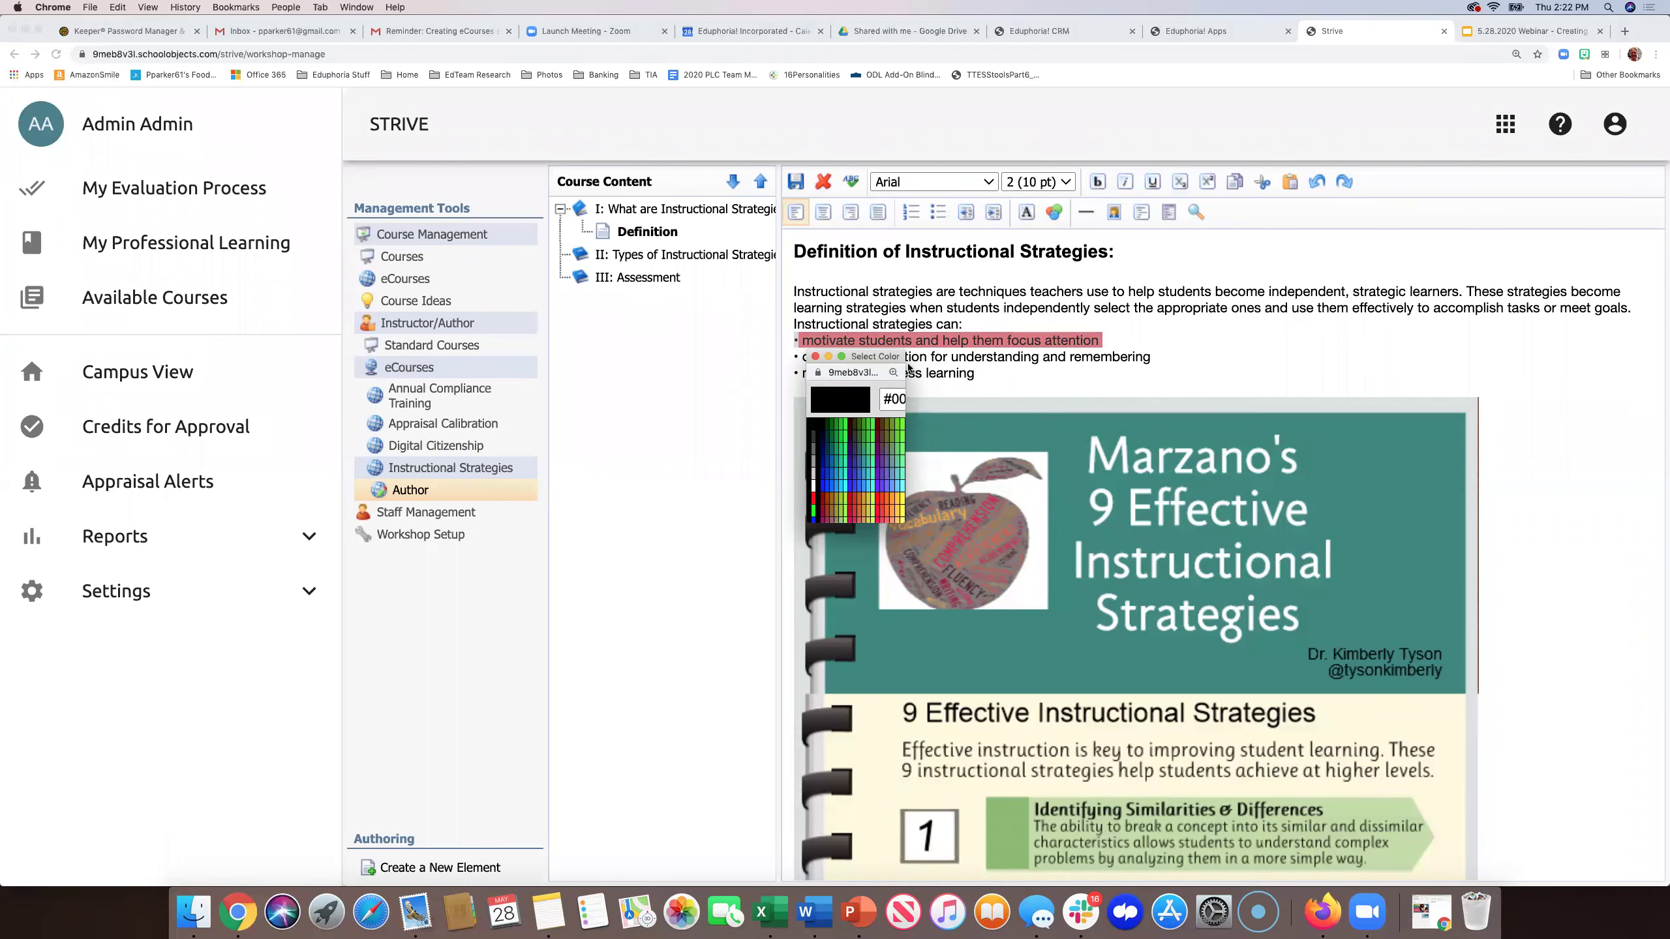
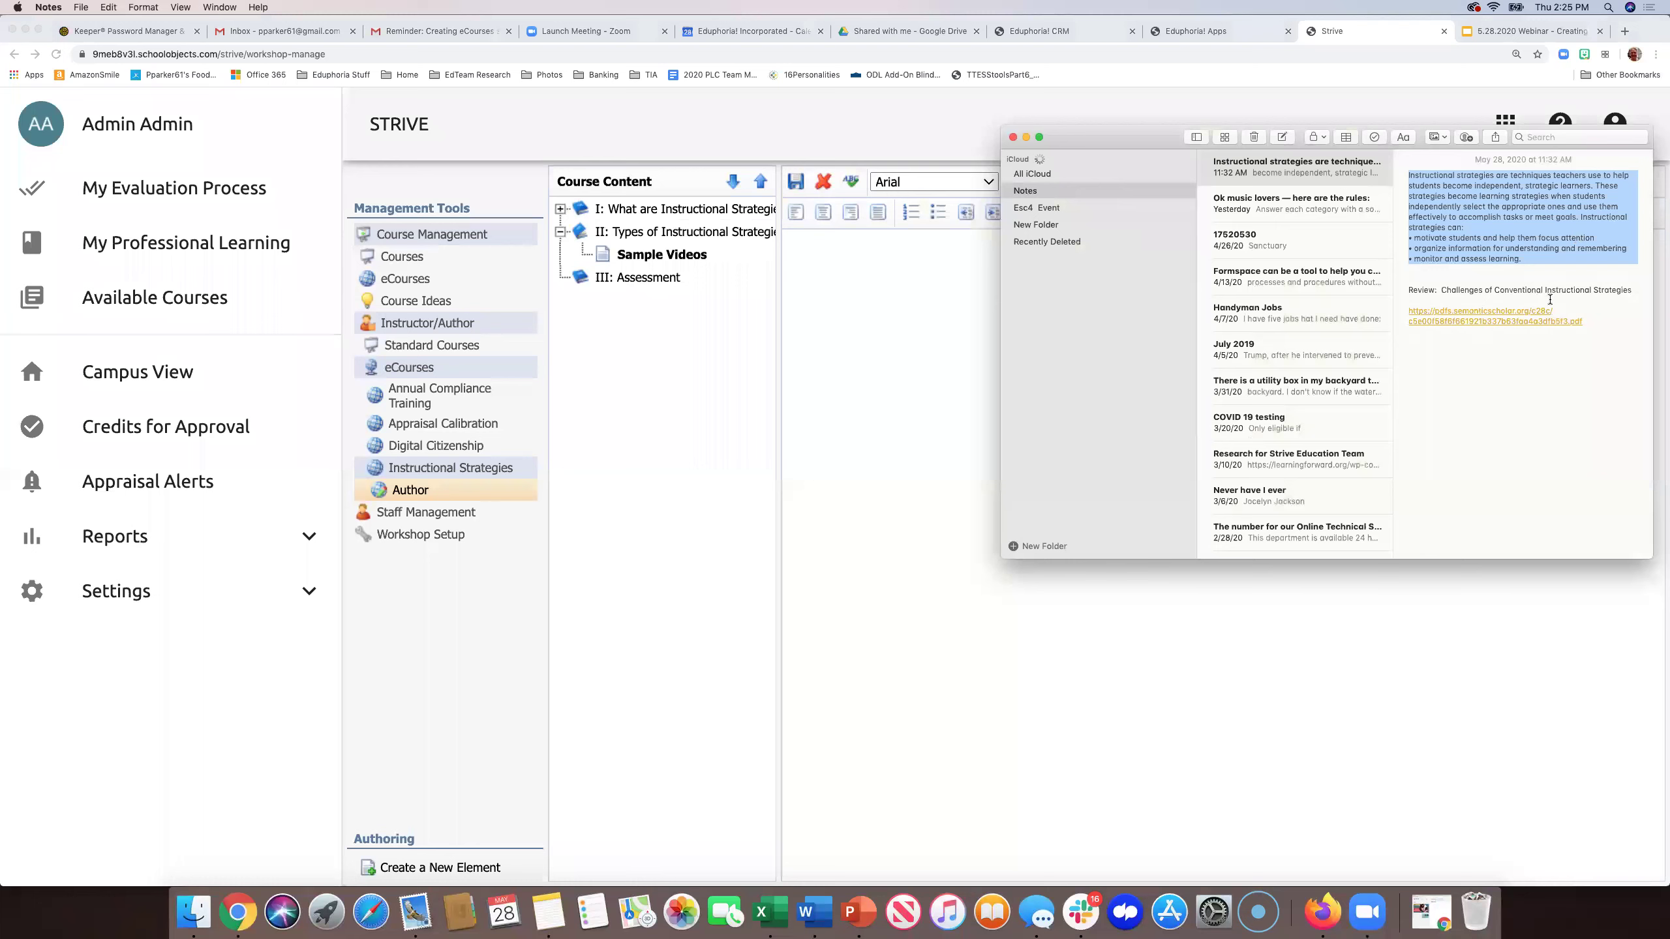
# - Select the PDF web address line in the note and bring the Strive editor forward
pyautogui.moveTo(1583, 323); pyautogui.dragTo(1393, 310)
pyautogui.press('super+c')
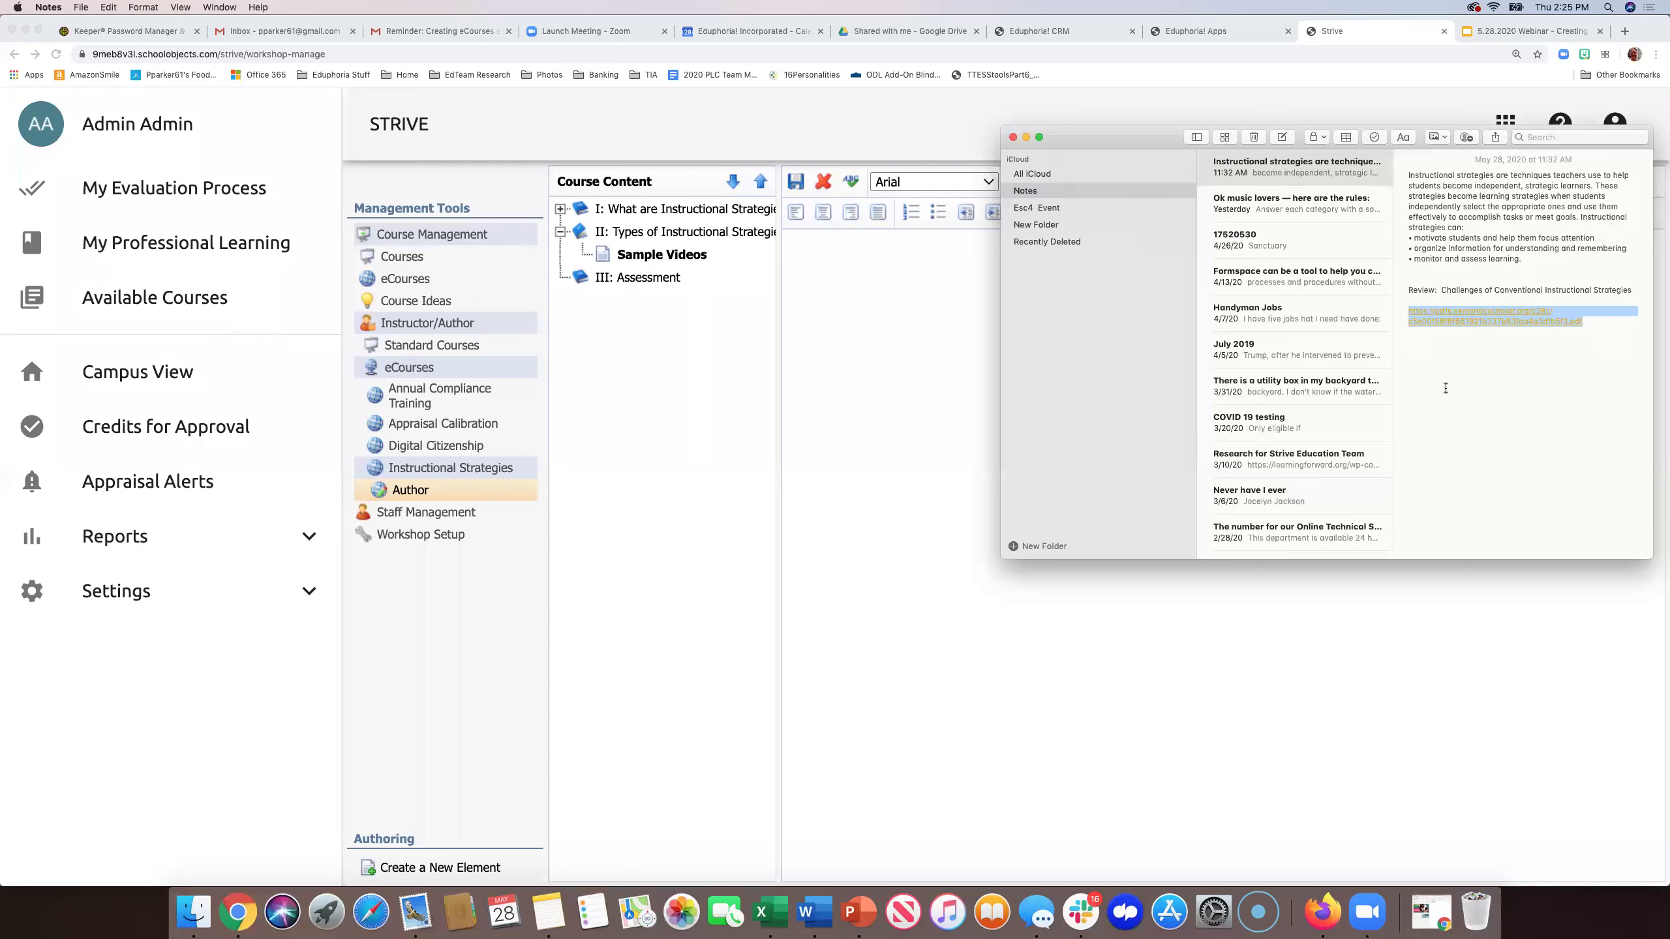
pyautogui.click(893, 398)
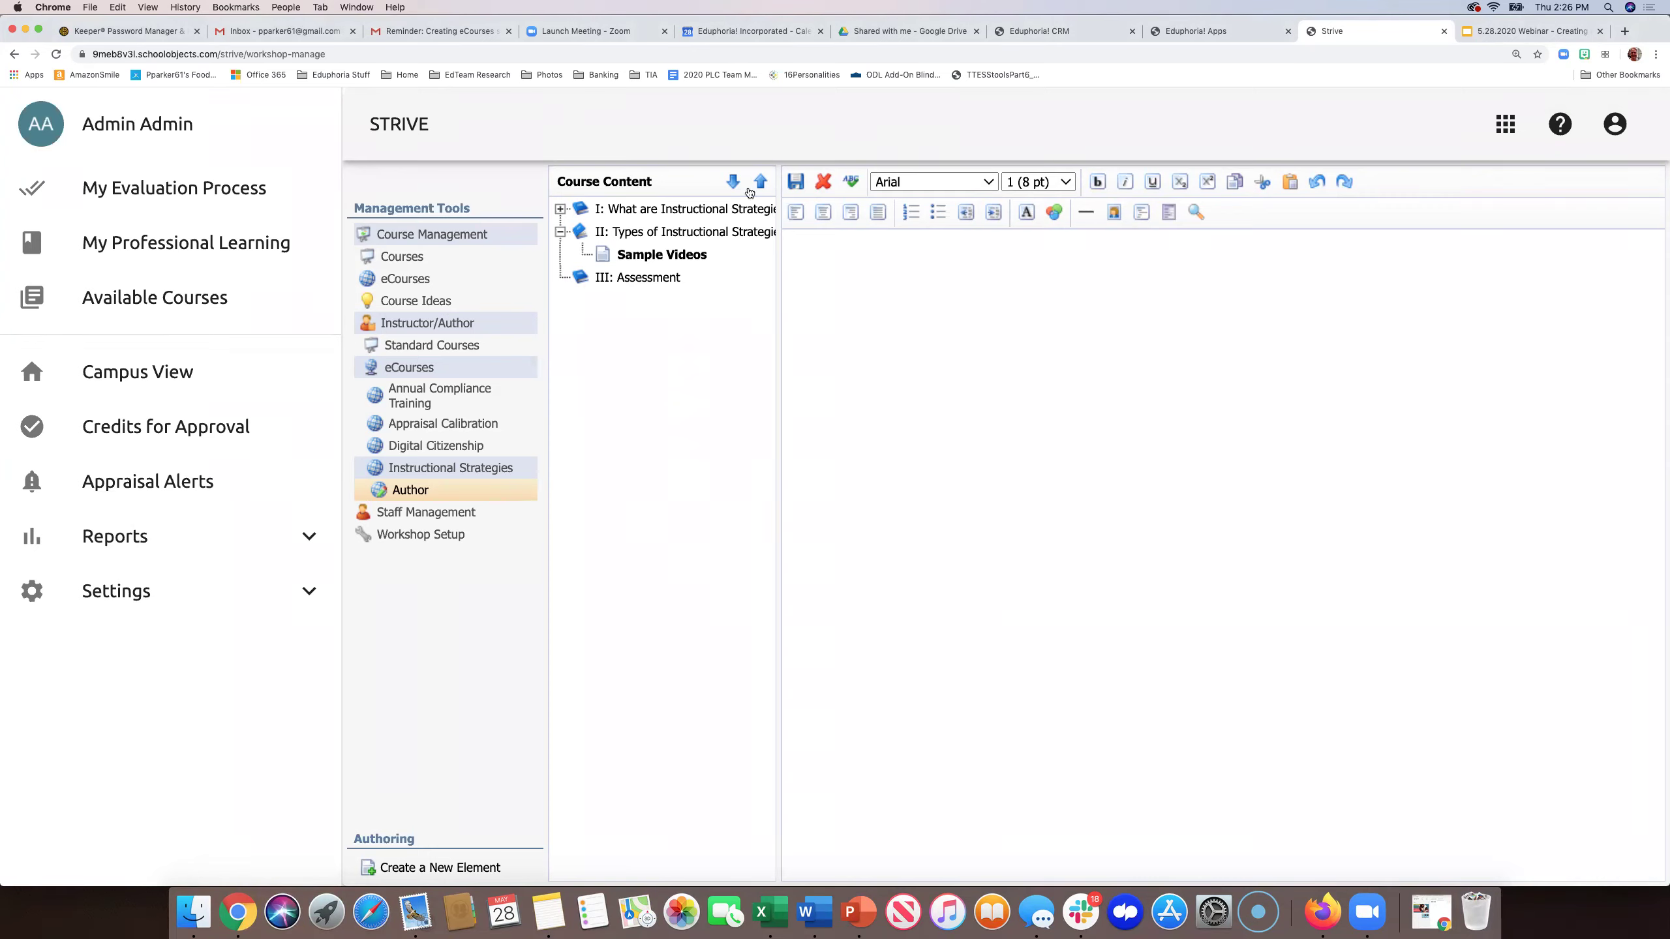
# - From eCourses, author Appraisal Calibration and open the Calibration Exercise page in unit II
pyautogui.click(417, 278)
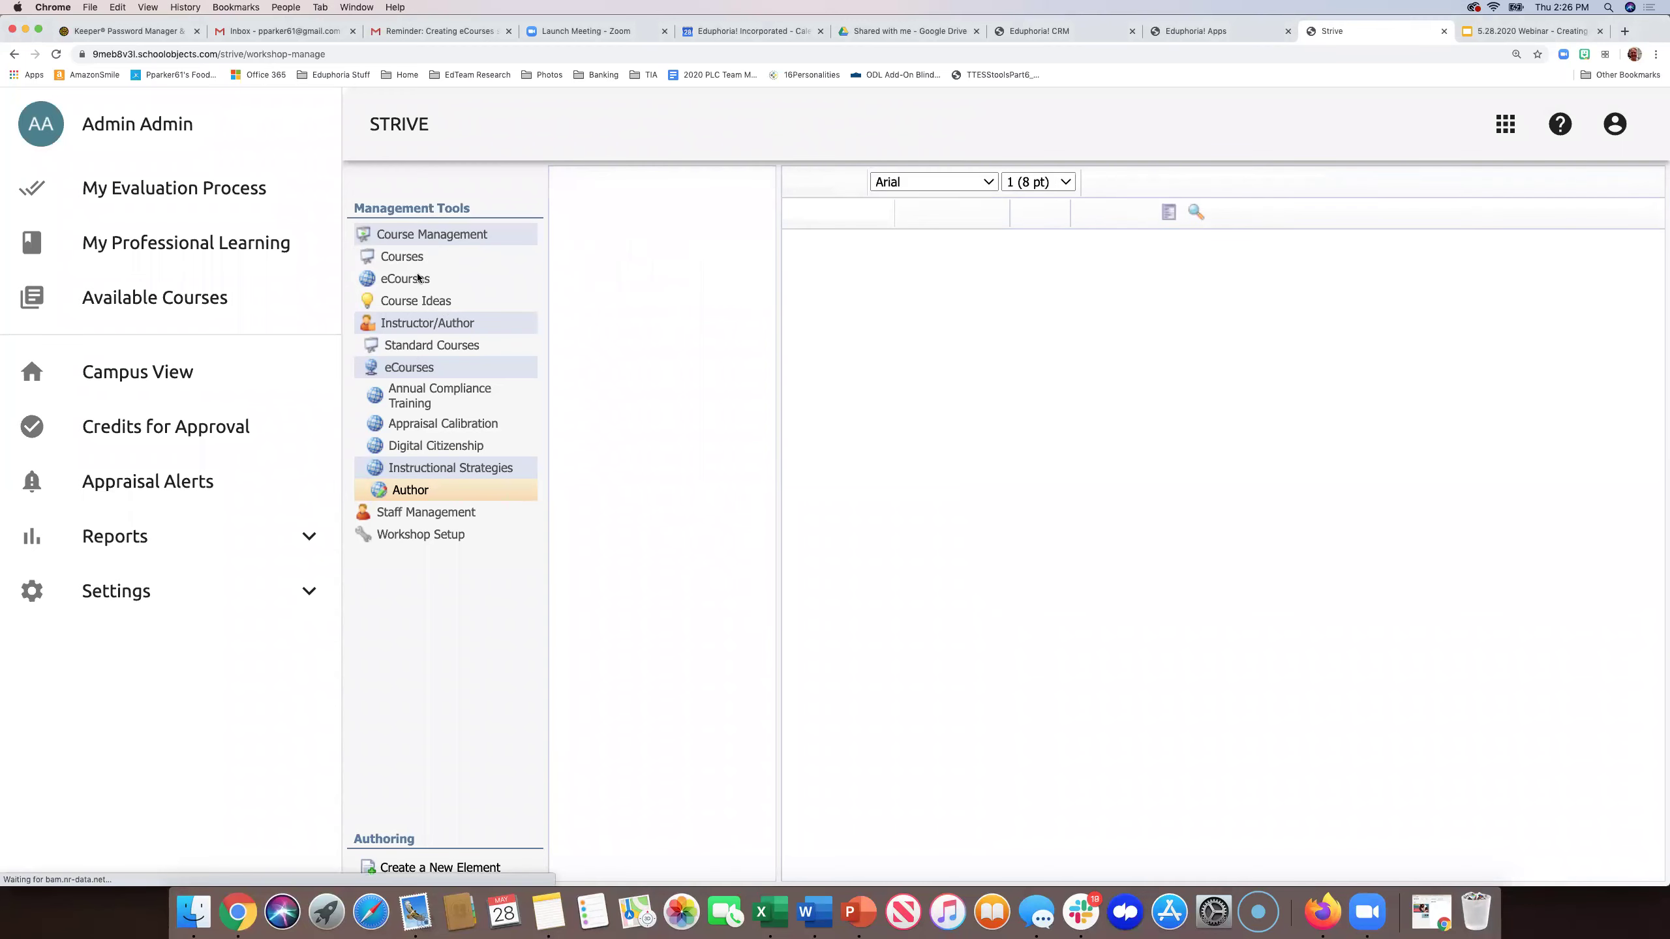
pyautogui.click(413, 427)
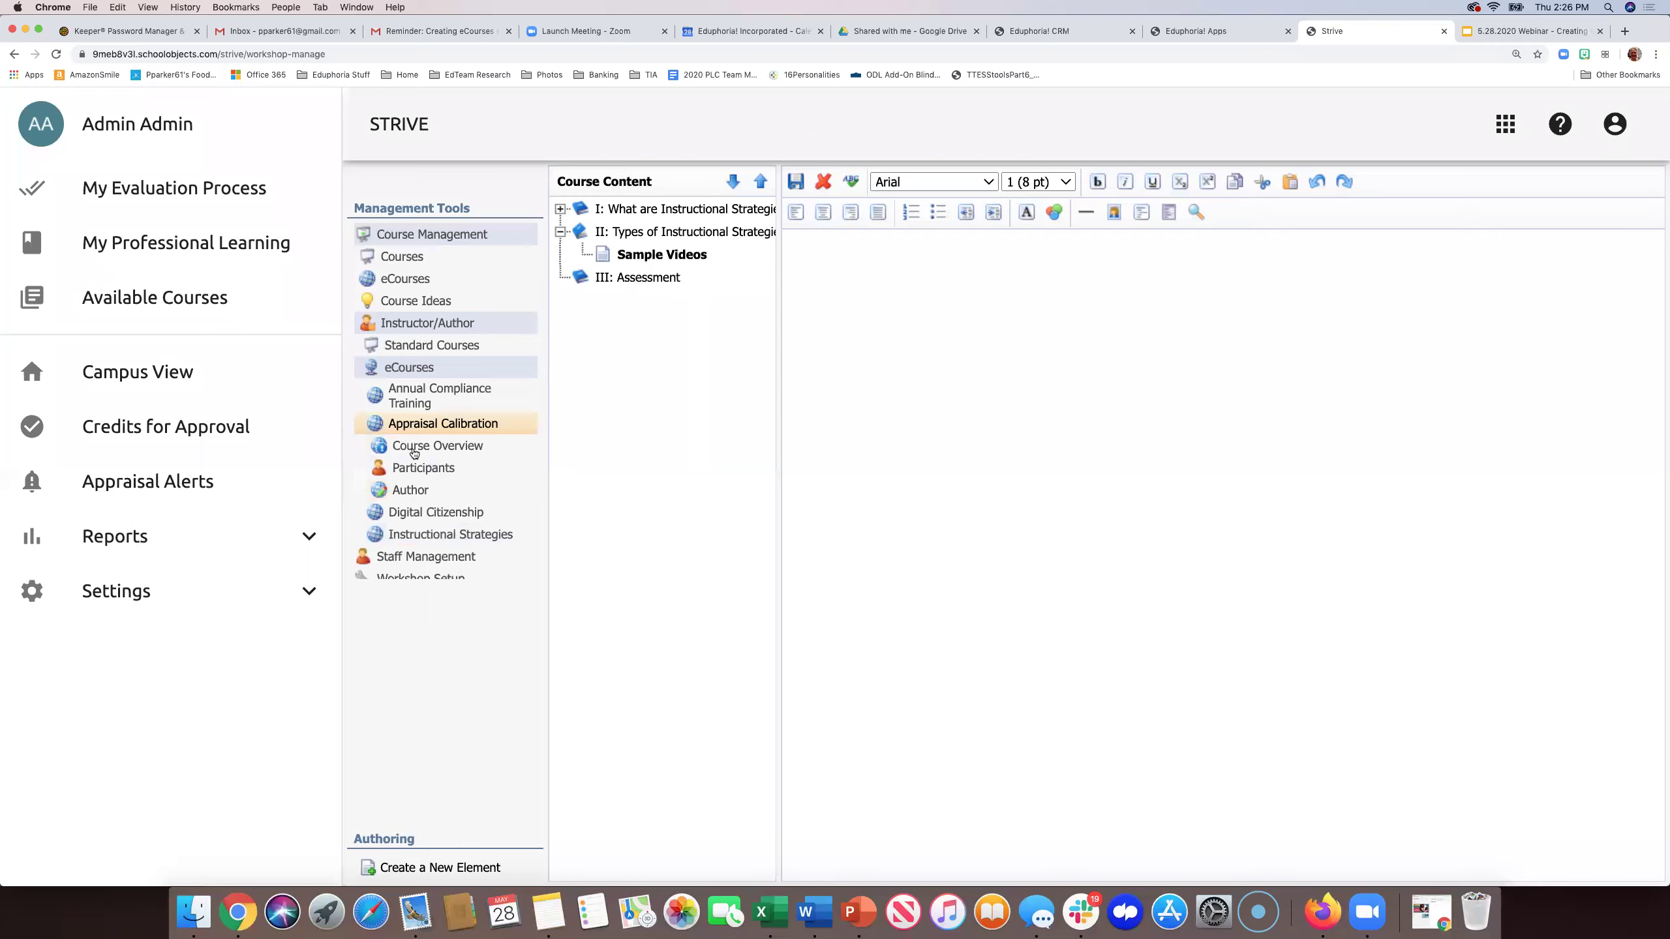
pyautogui.click(409, 490)
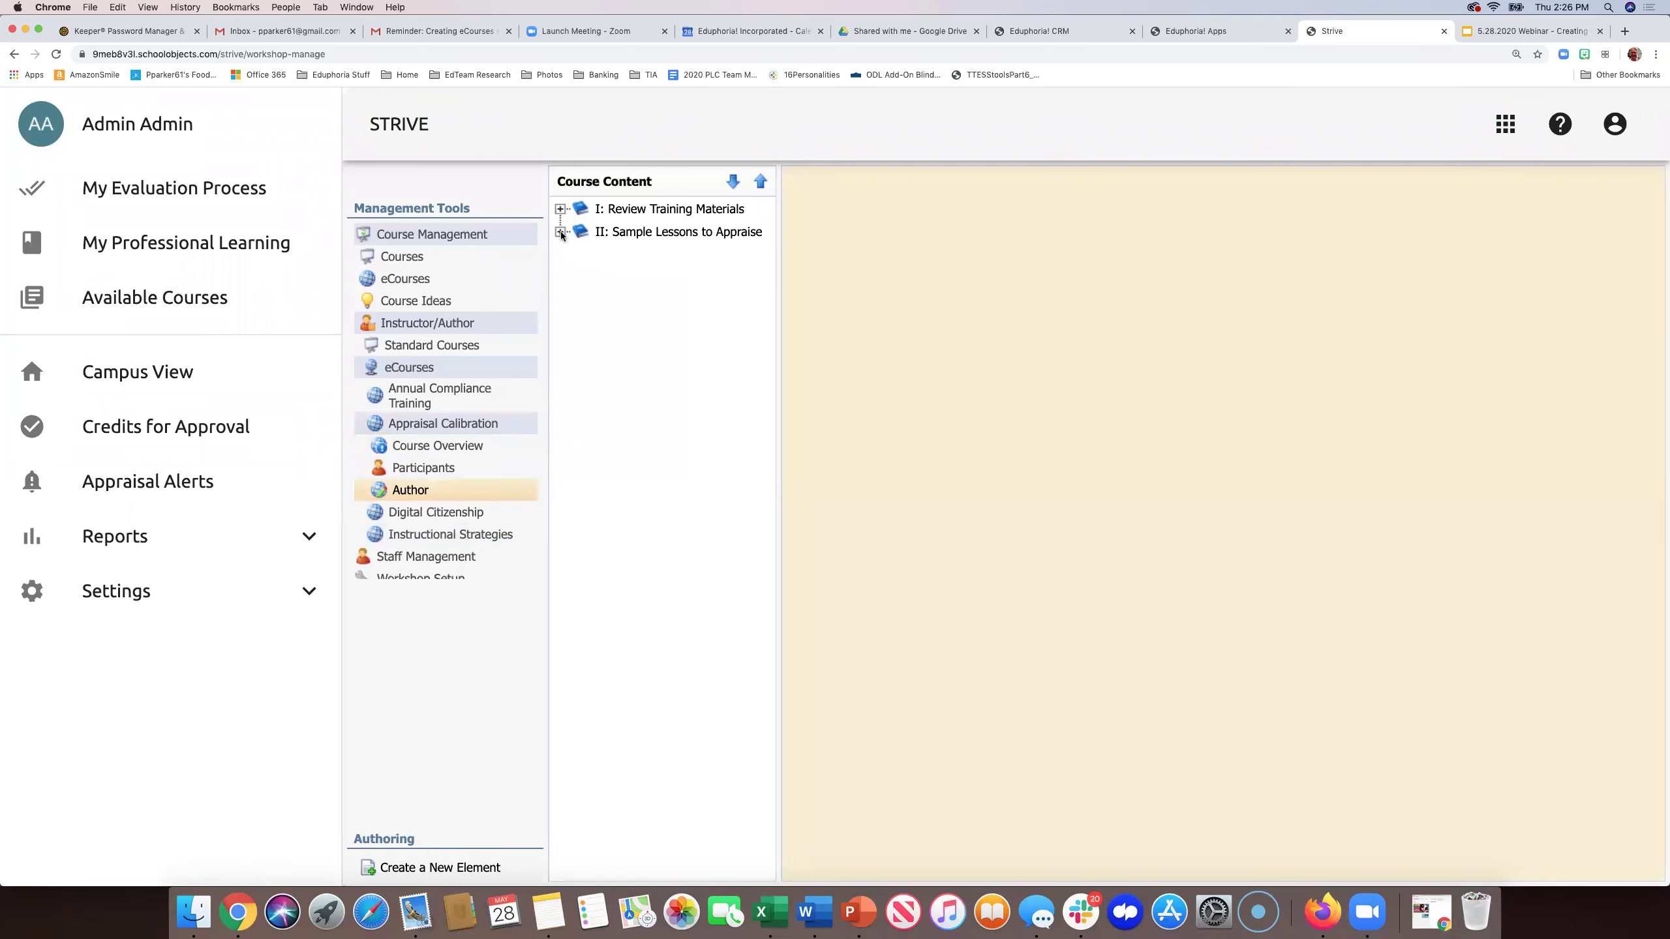
pyautogui.click(560, 232)
pyautogui.click(677, 254)
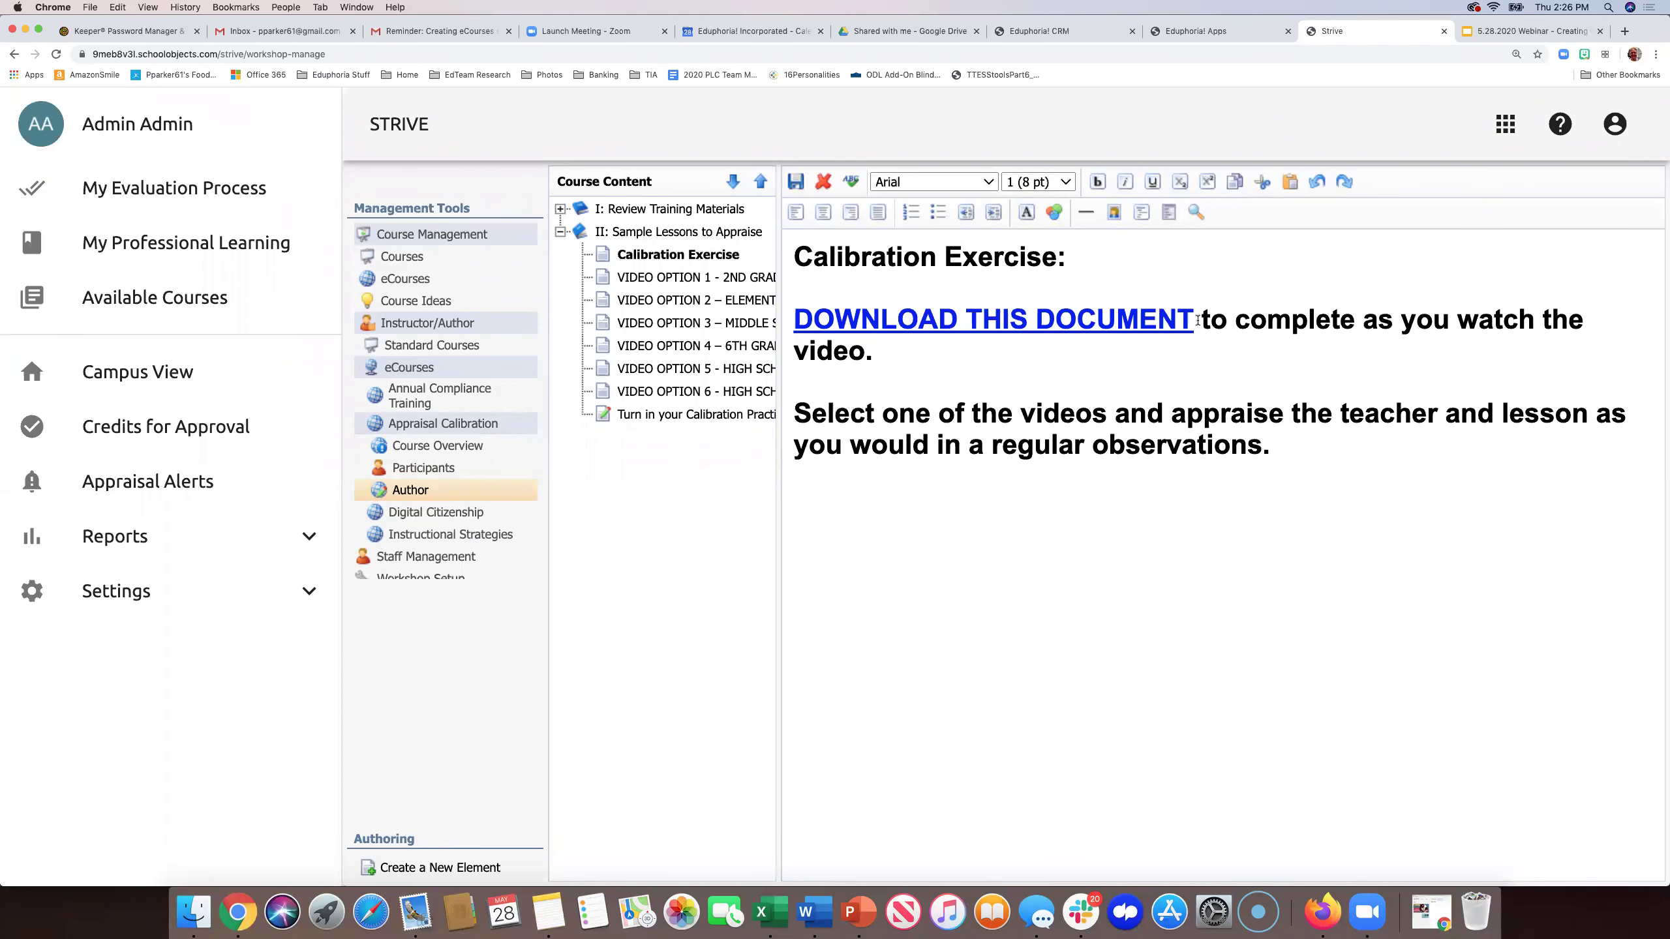
# - Select the DOWNLOAD THIS DOCUMENT <a> tag in HTML source, then author Instructional Strategies
pyautogui.moveTo(1197, 321); pyautogui.dragTo(792, 322)
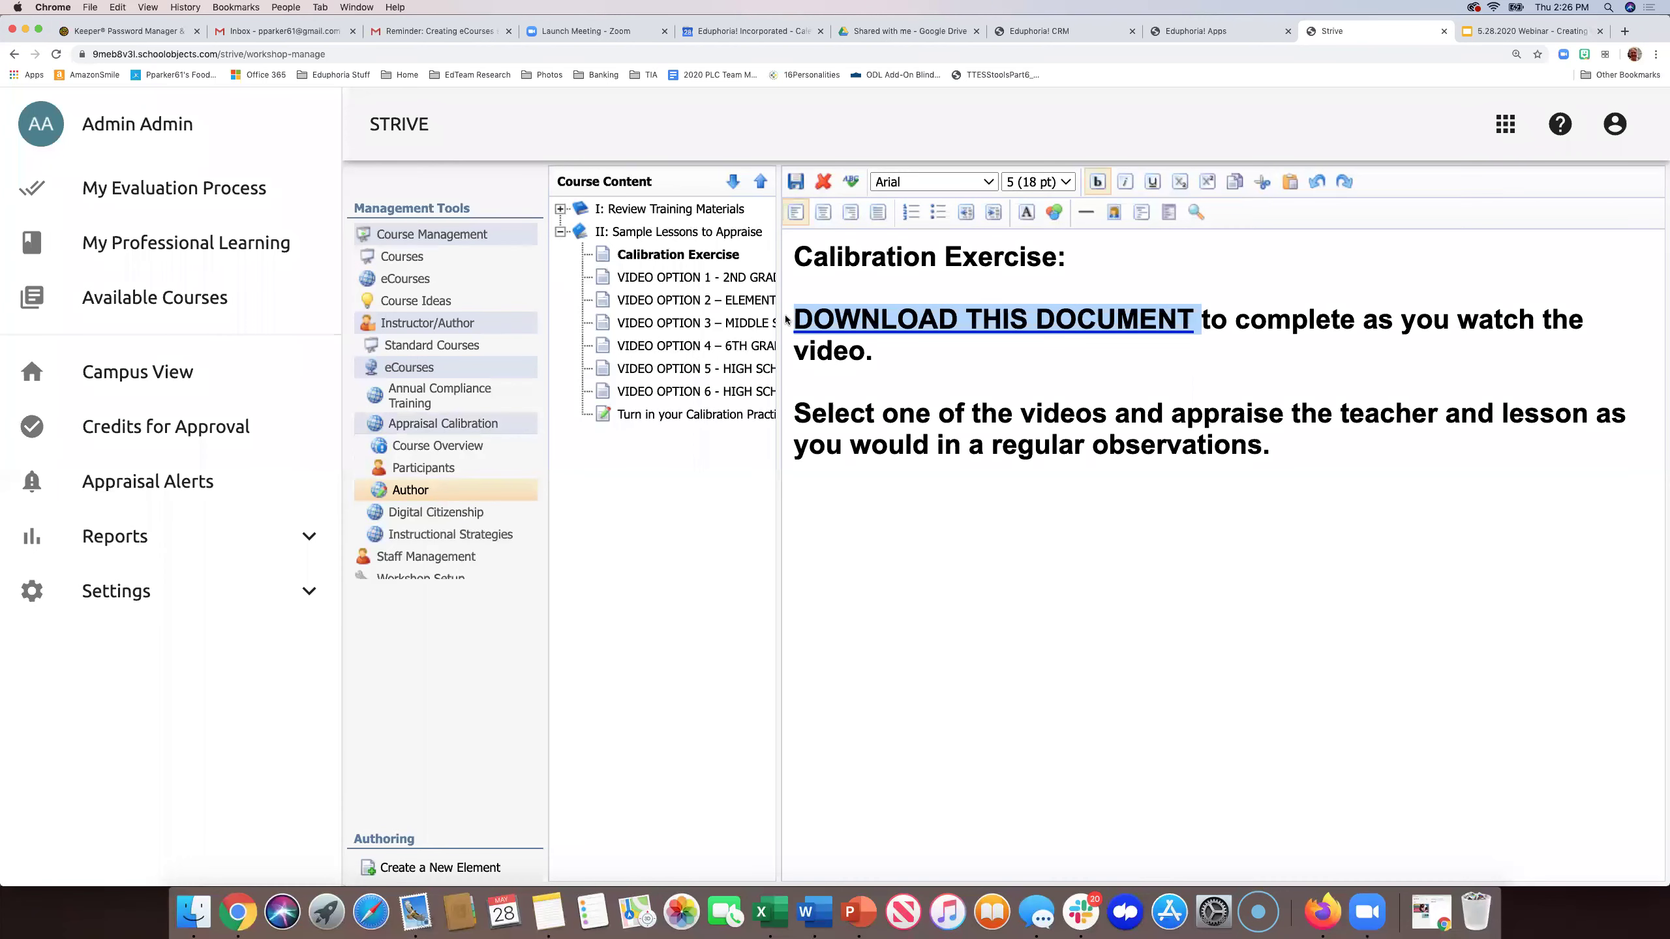
pyautogui.click(1143, 214)
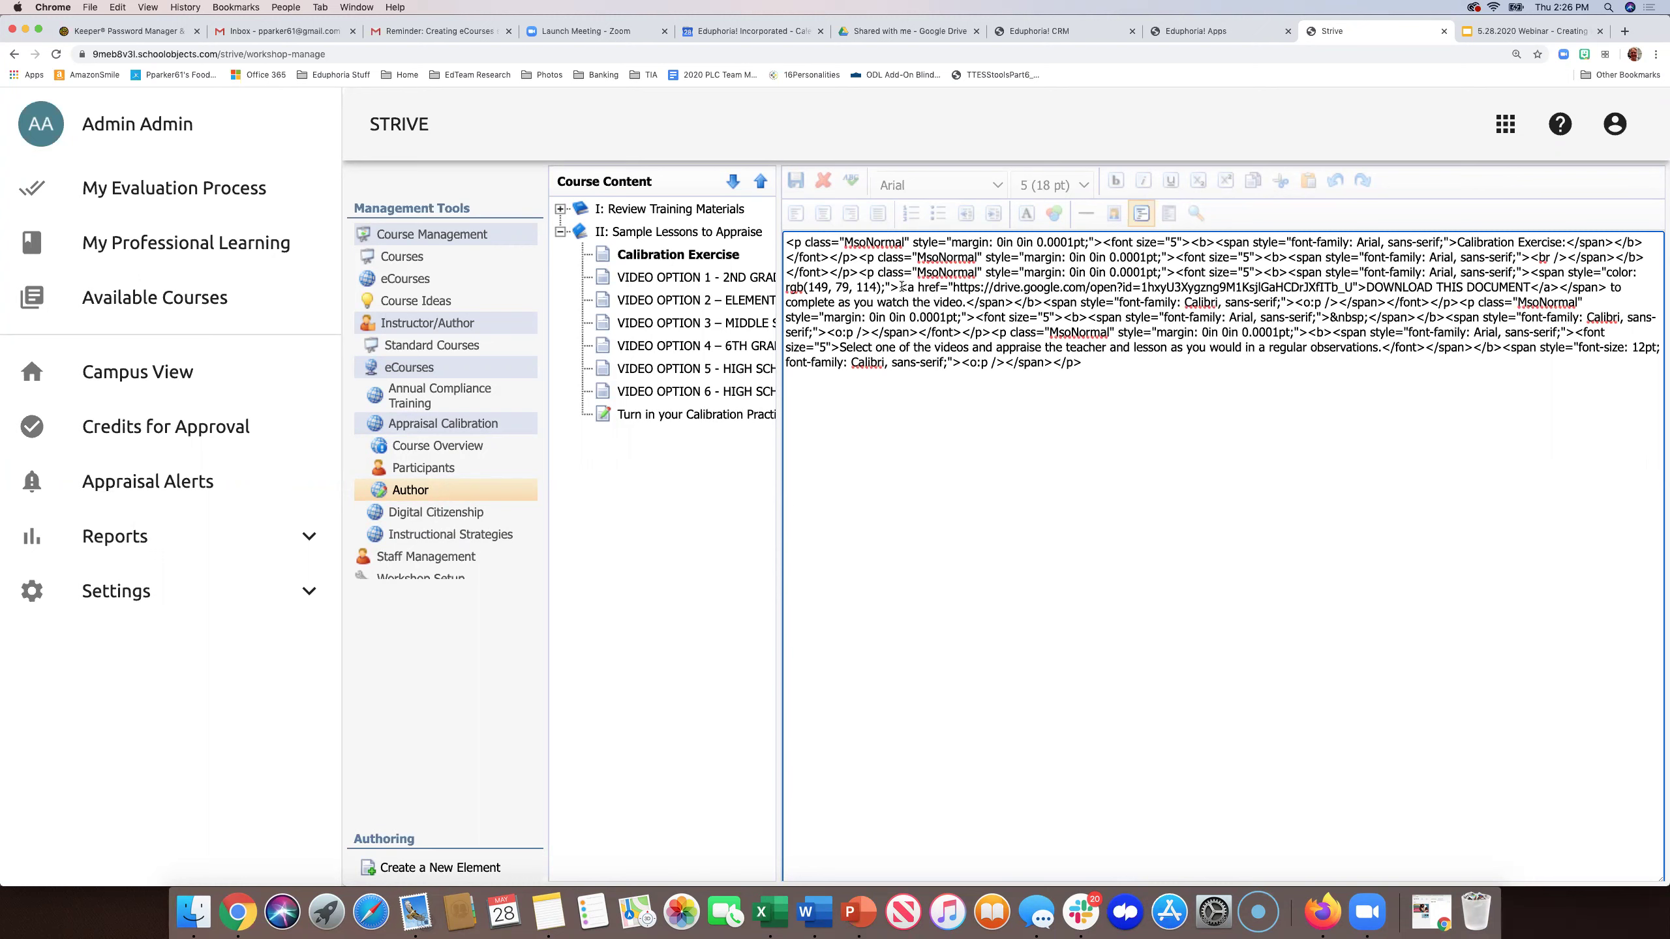
pyautogui.click(900, 287)
pyautogui.keyDown('shift'); pyautogui.click(1556, 287); pyautogui.keyUp('shift')
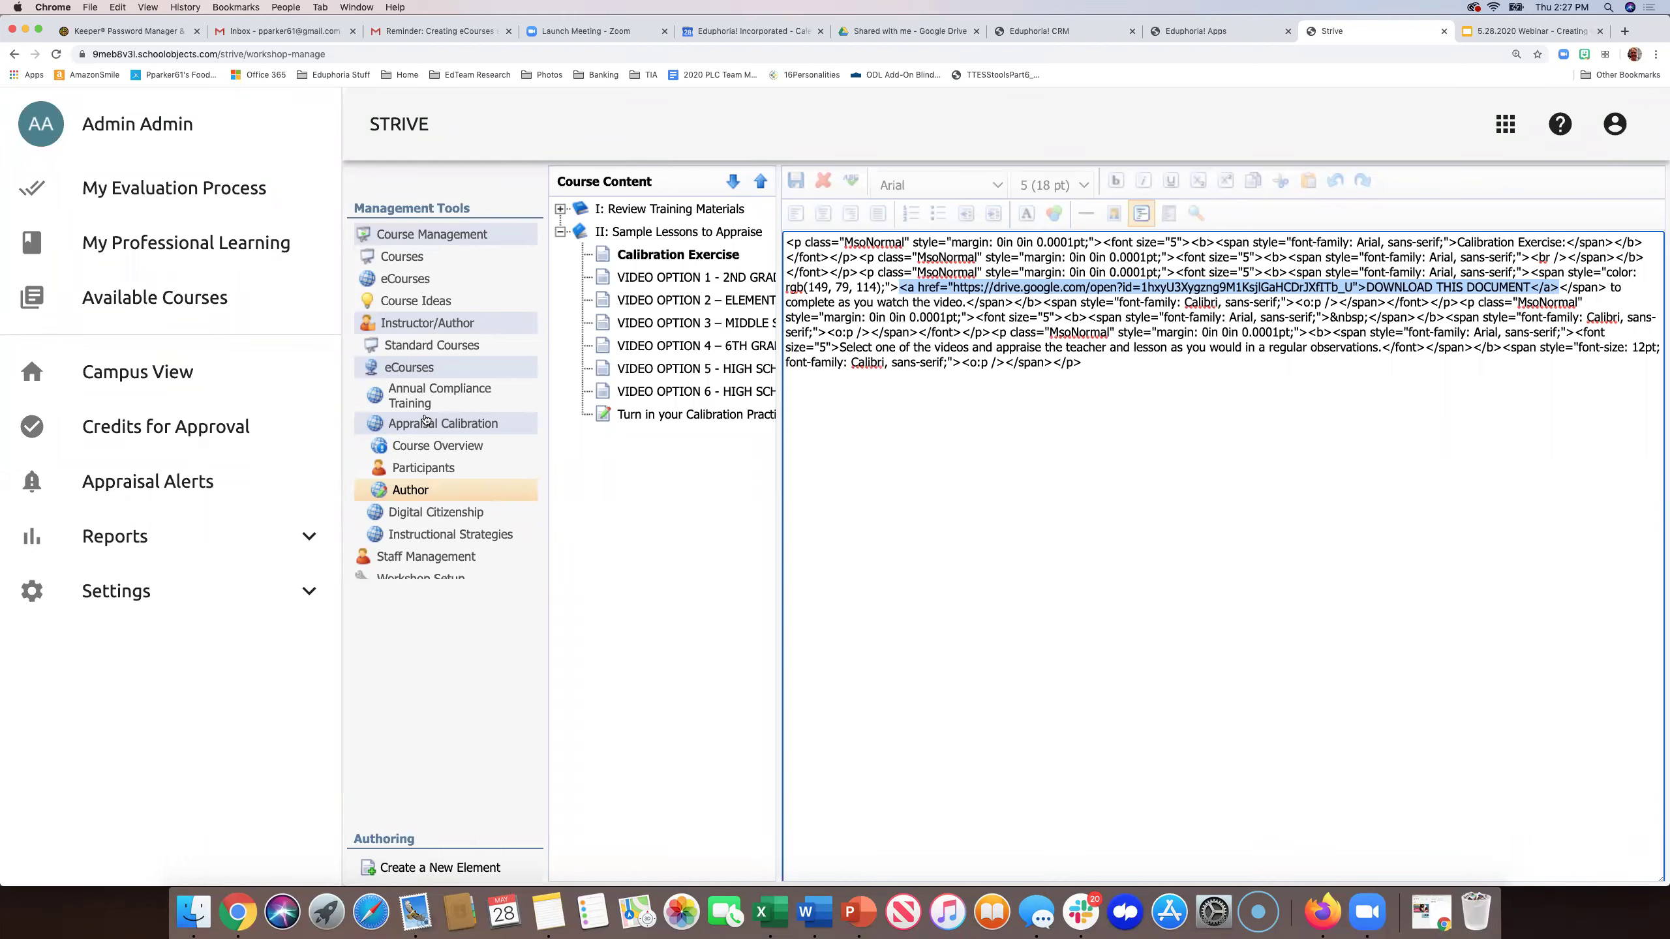
pyautogui.click(413, 535)
pyautogui.click(411, 490)
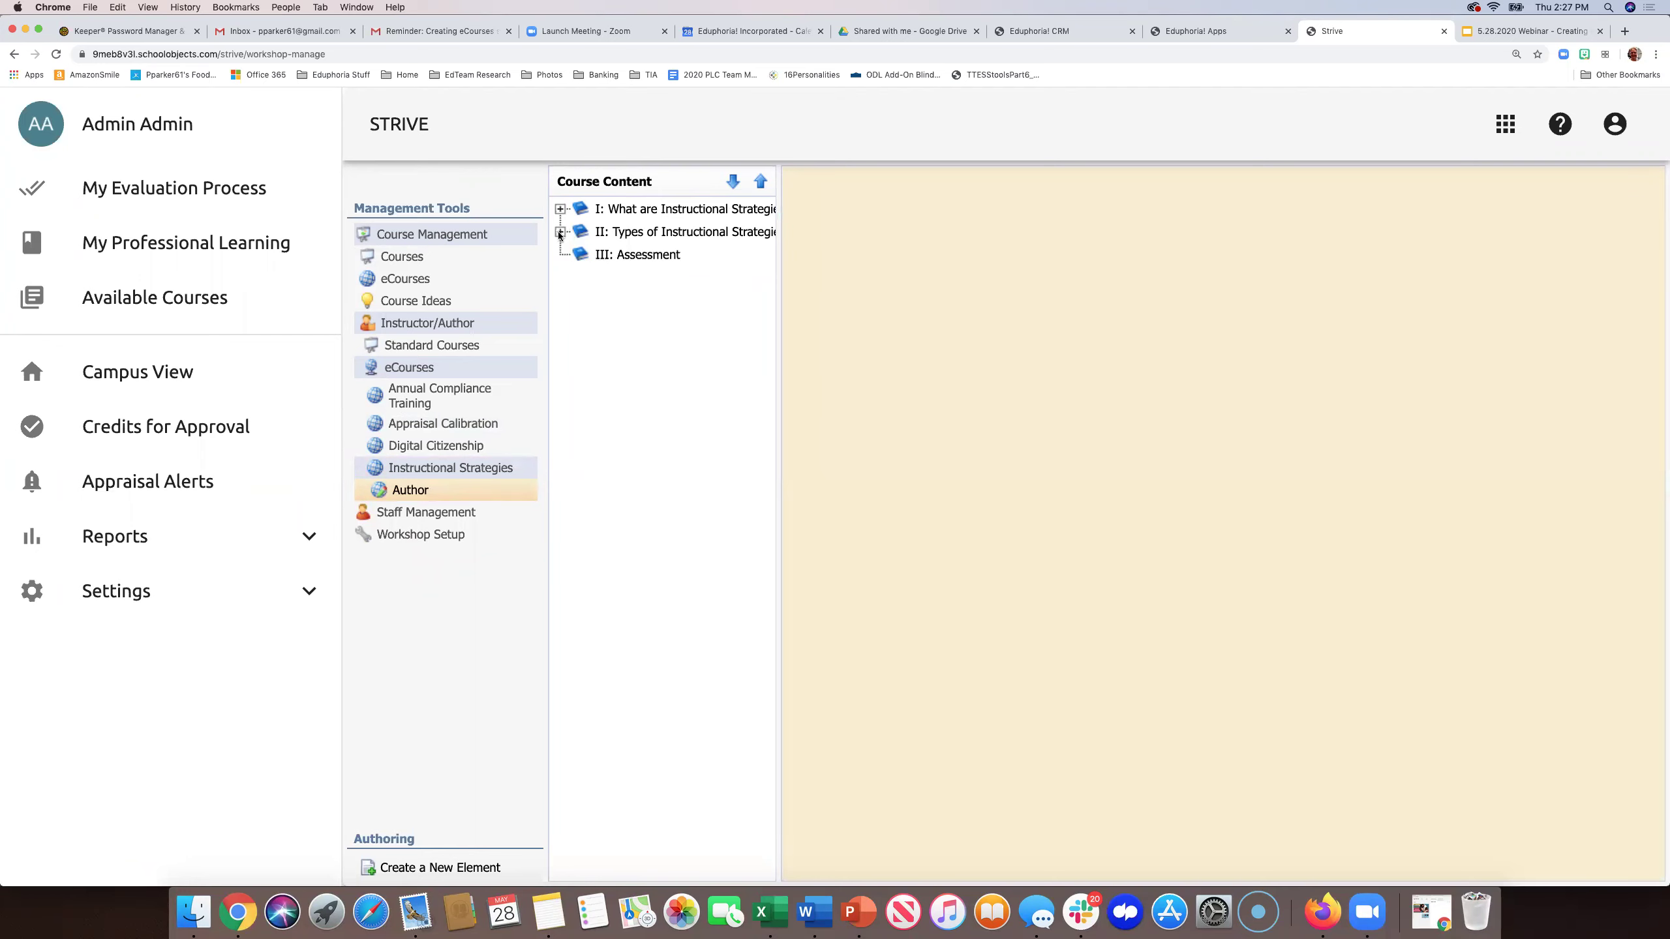
# - Paste the link tag into the Sample Videos page and change its text to 'Click here'
pyautogui.click(559, 231)
pyautogui.click(611, 253)
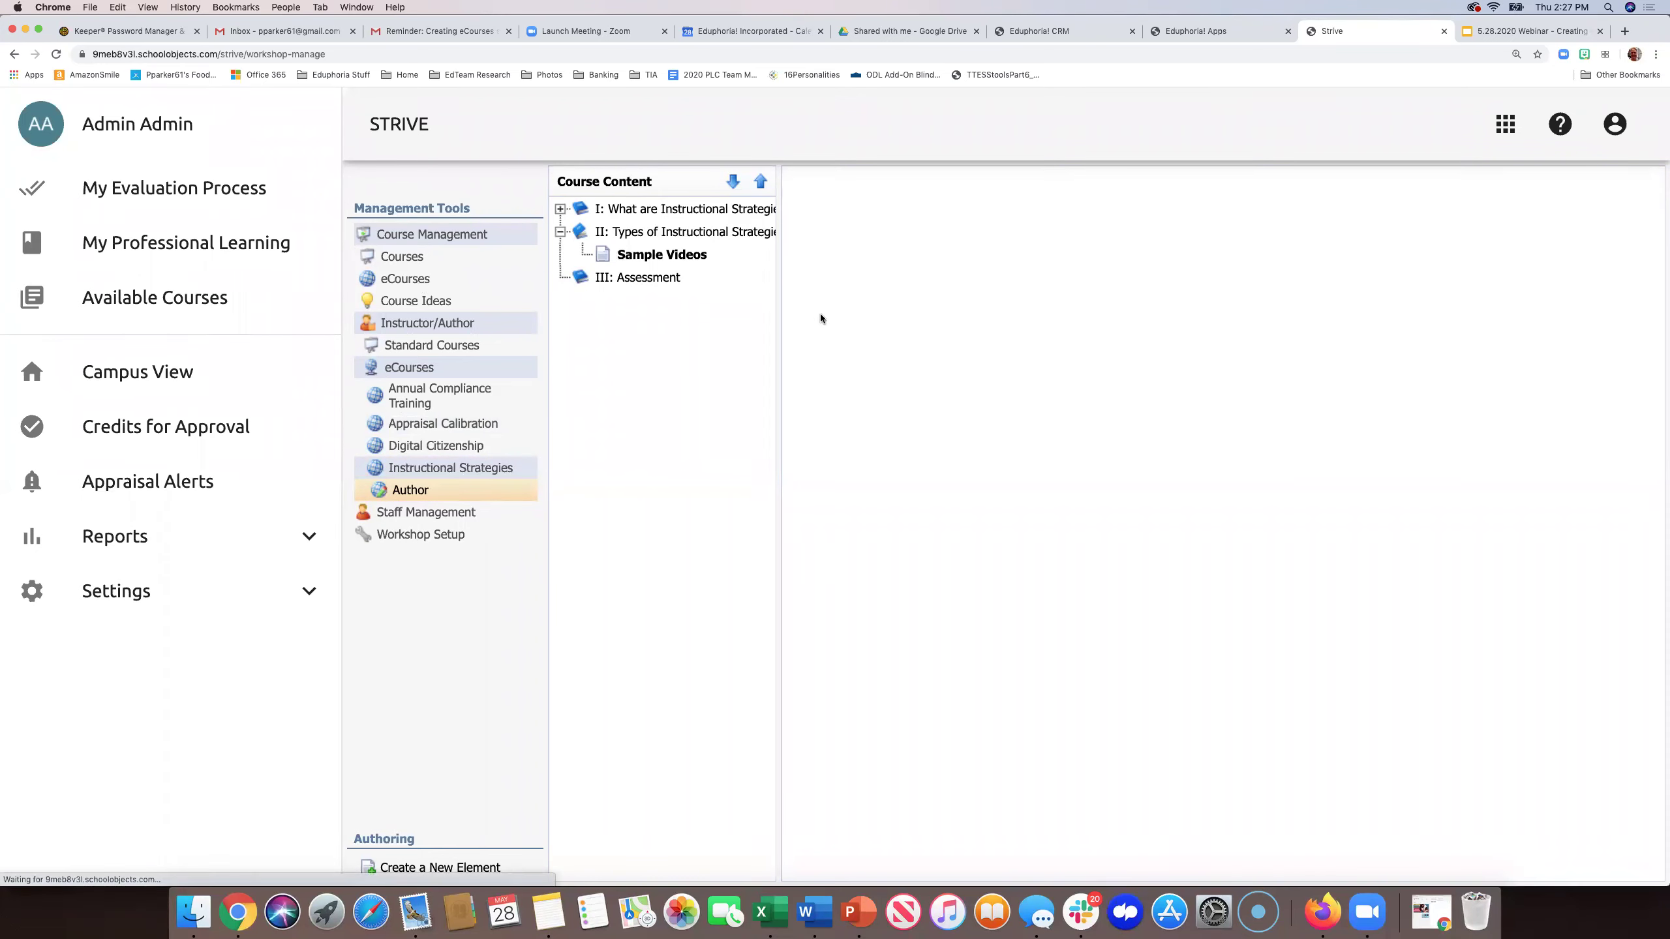
pyautogui.click(888, 366)
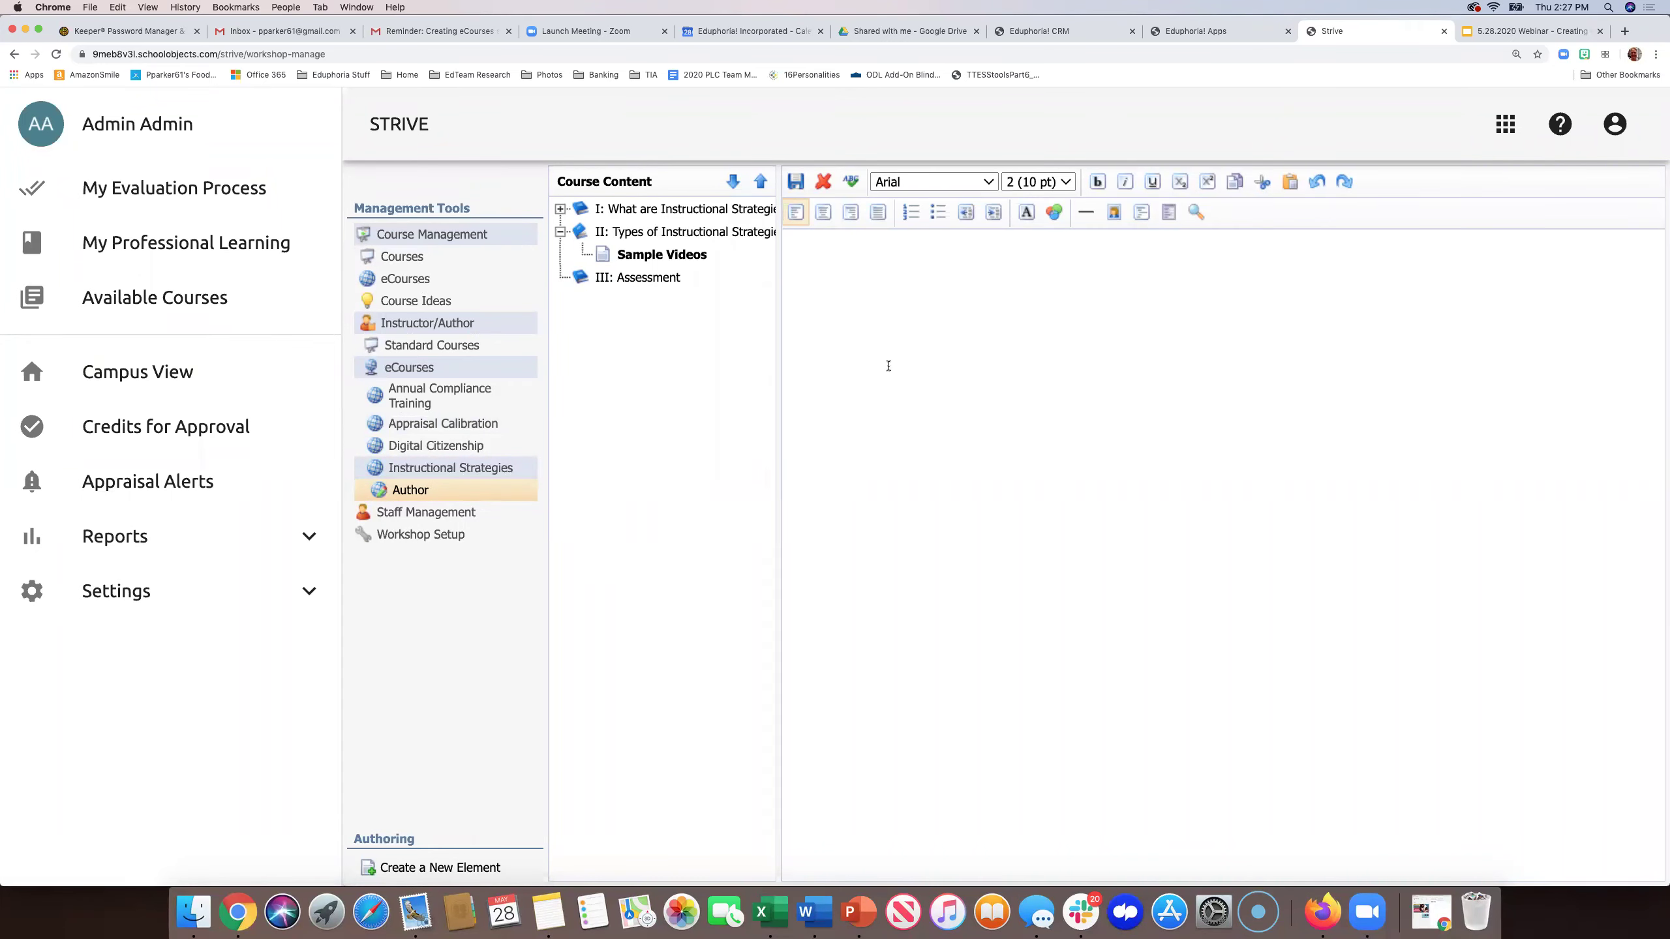
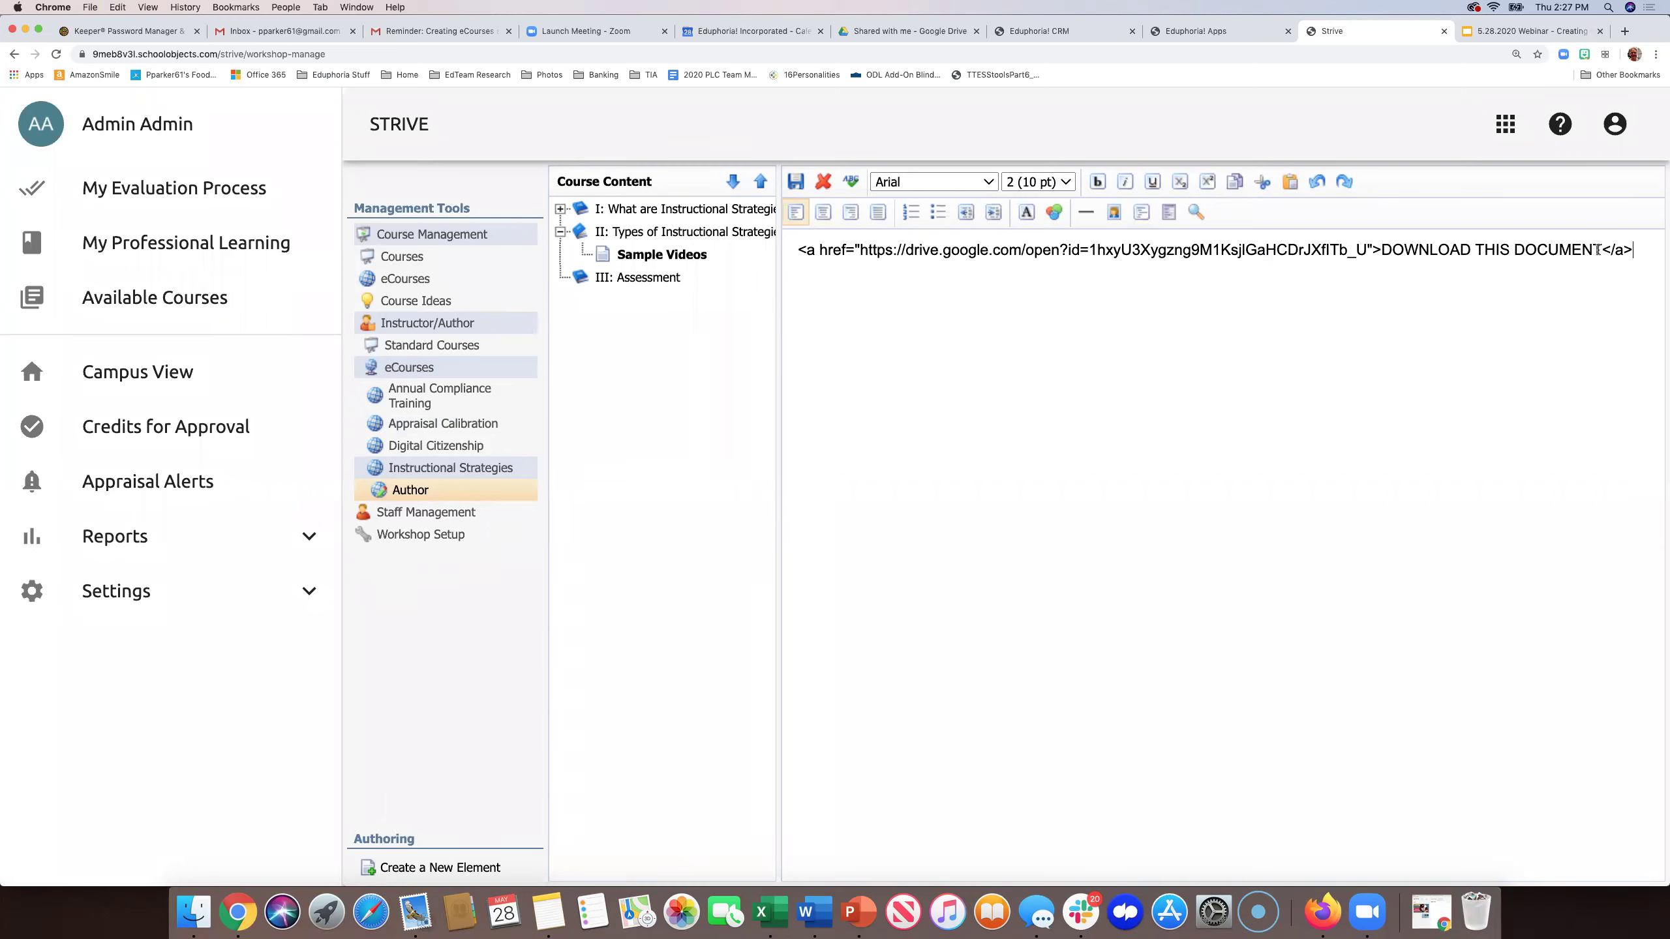
pyautogui.moveTo(1597, 249); pyautogui.dragTo(1383, 249)
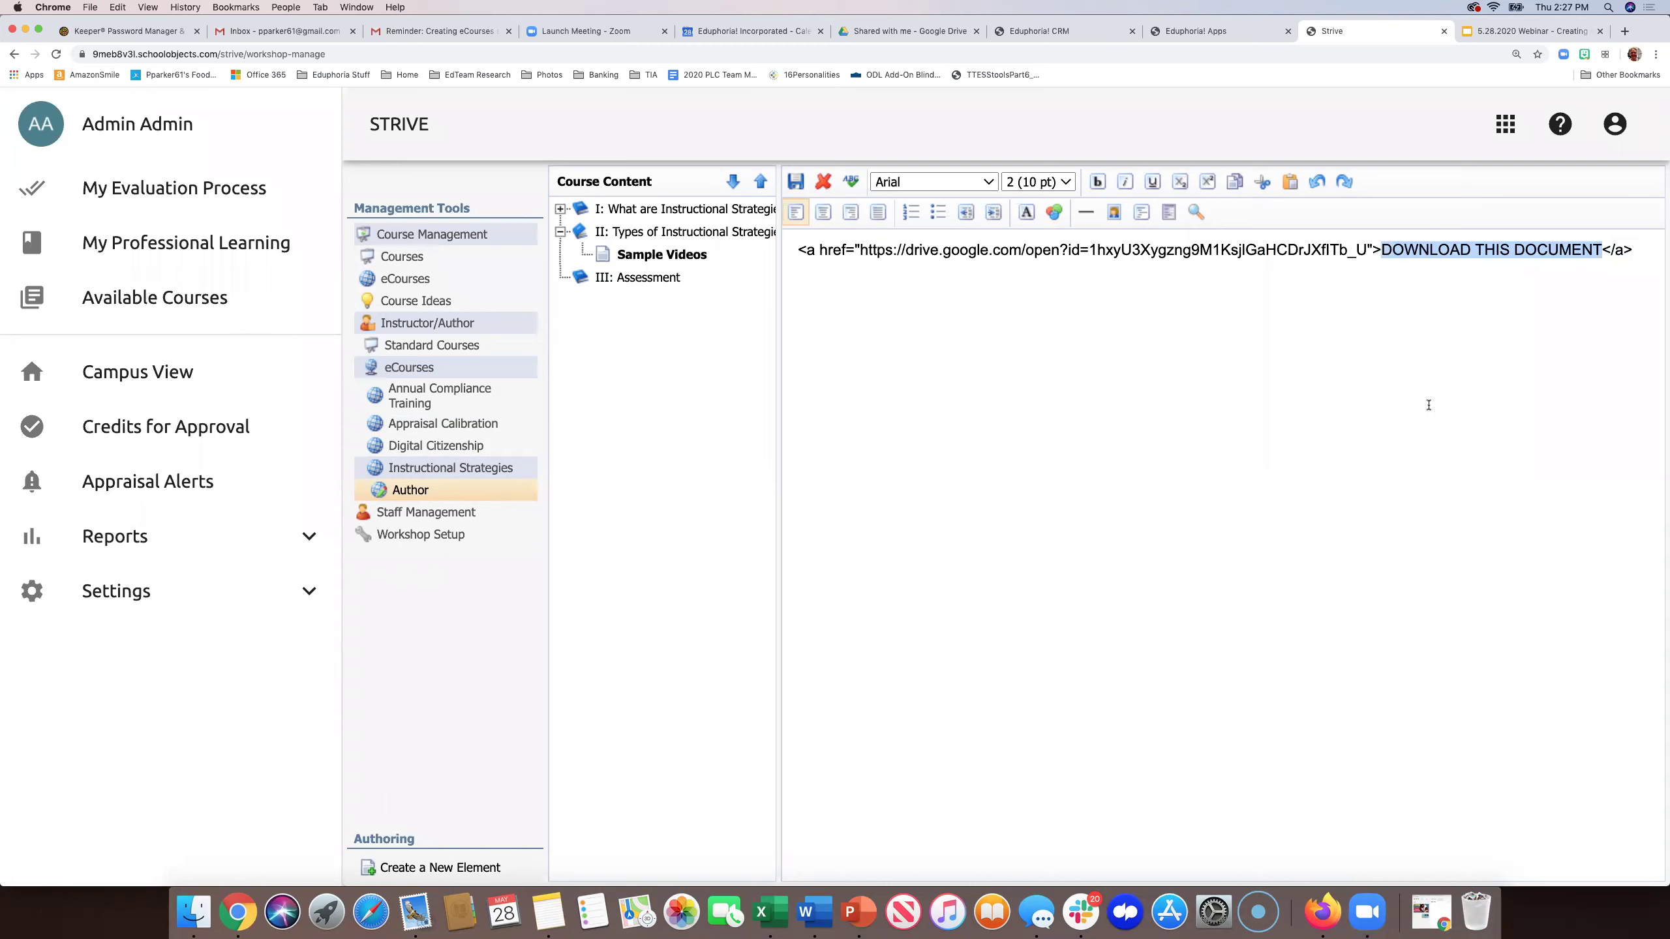
pyautogui.write('Click here')
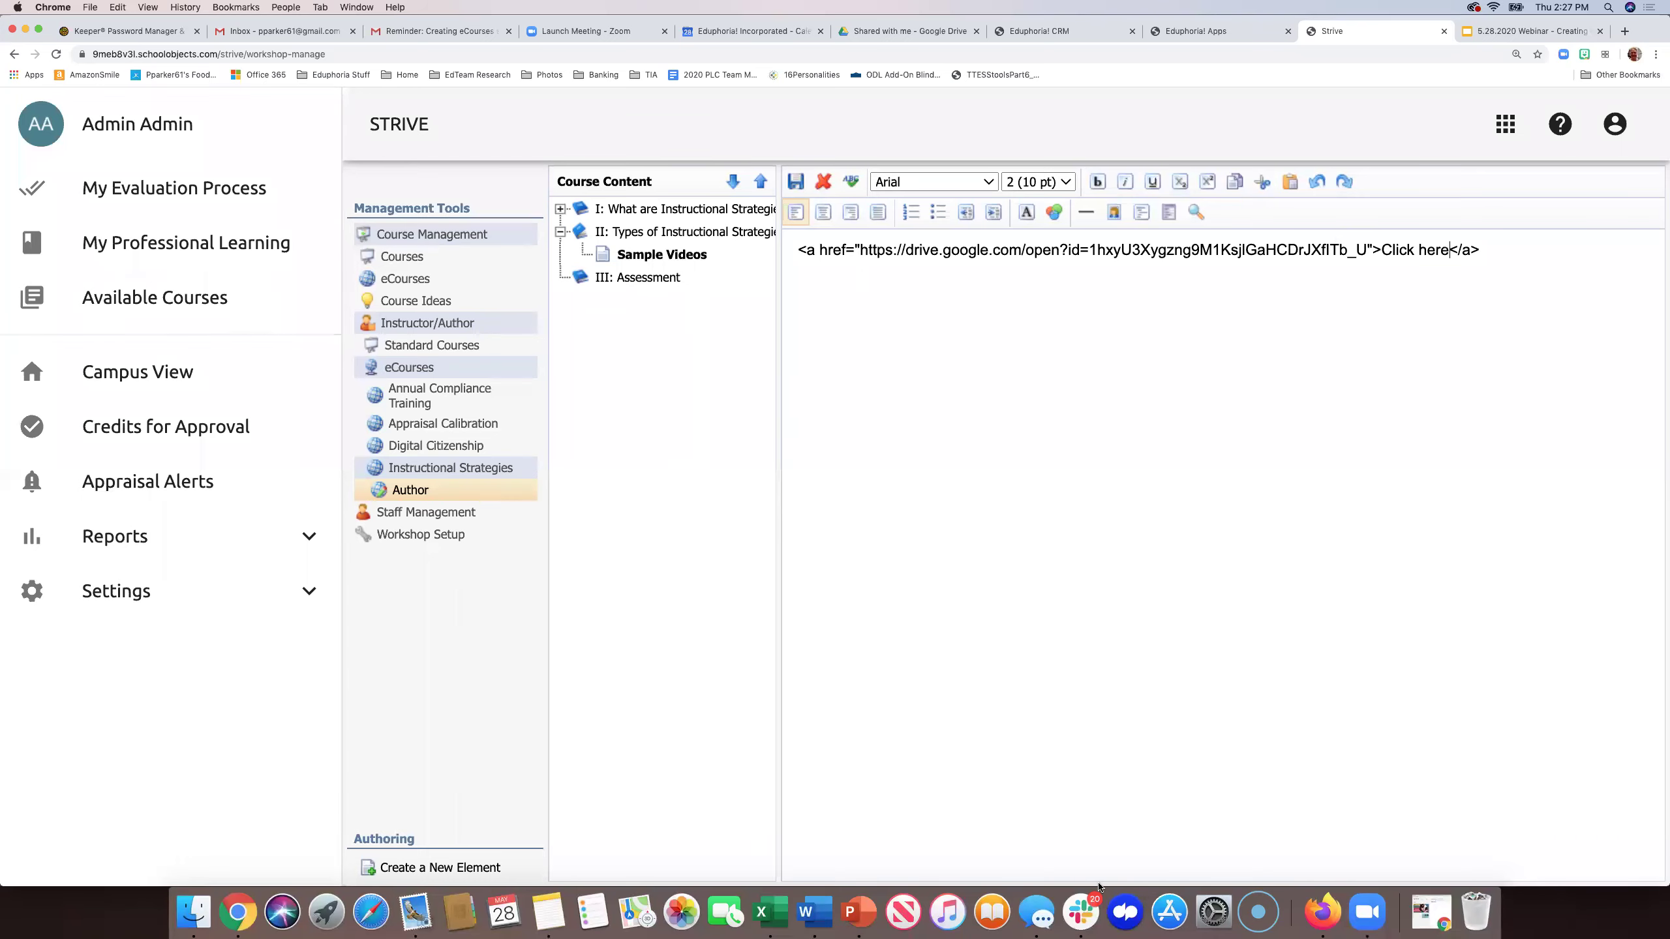
# - Replace the Google Drive address with the semanticscholar PDF address copied from Notes
pyautogui.click(549, 911)
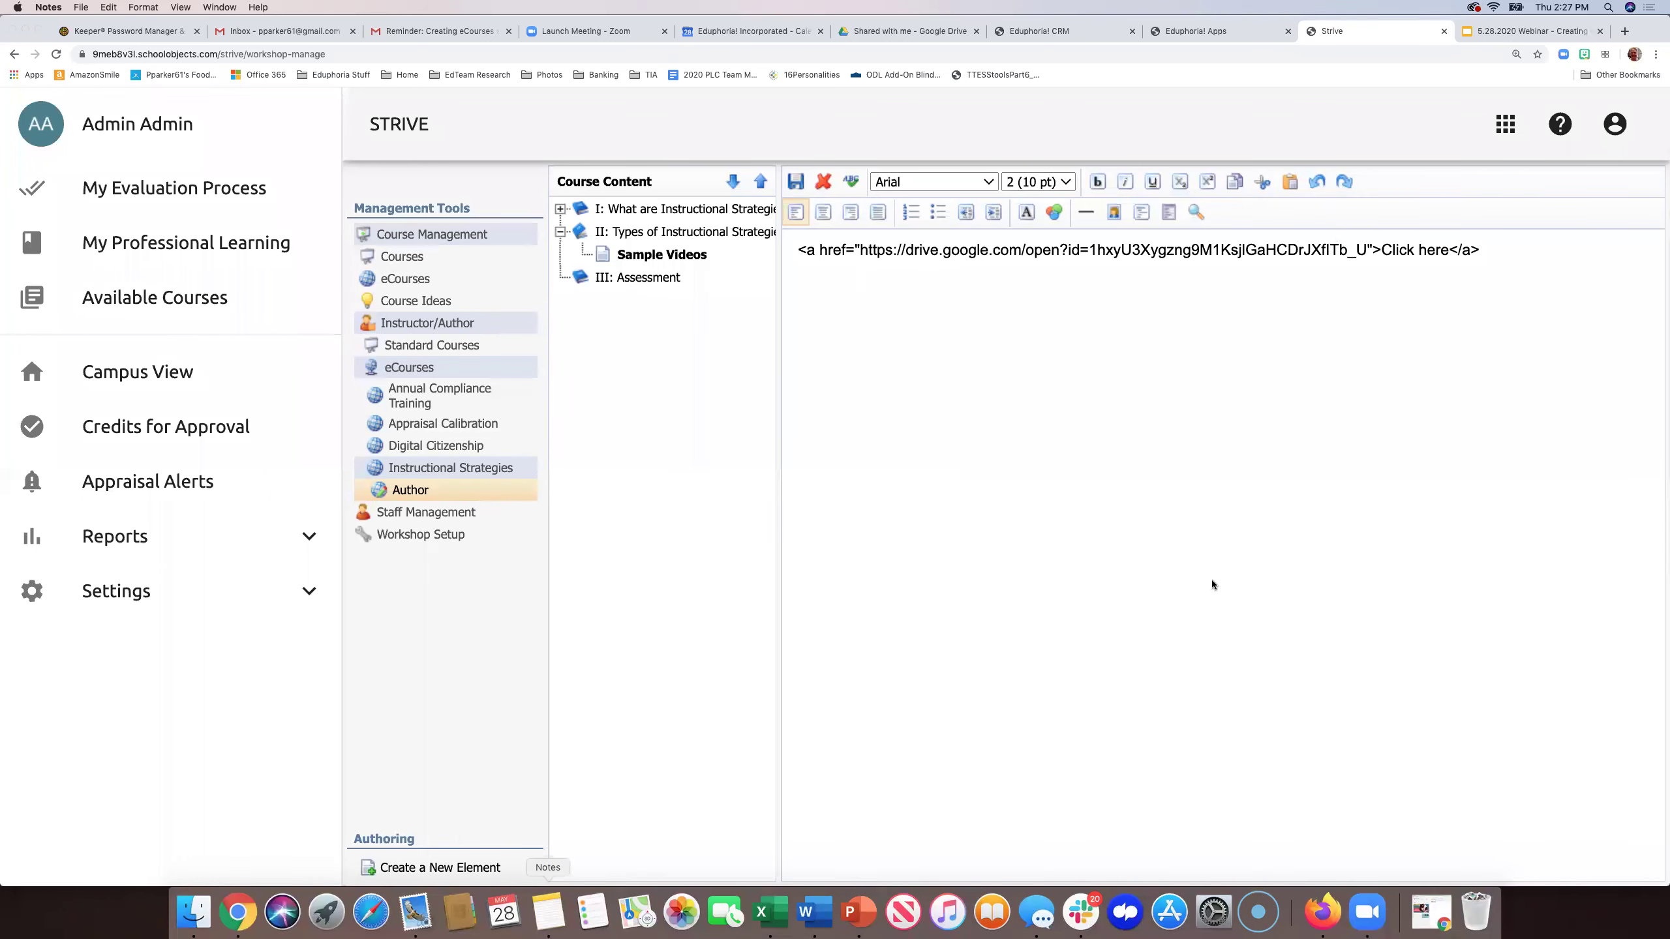
pyautogui.tripleClick(1526, 318)
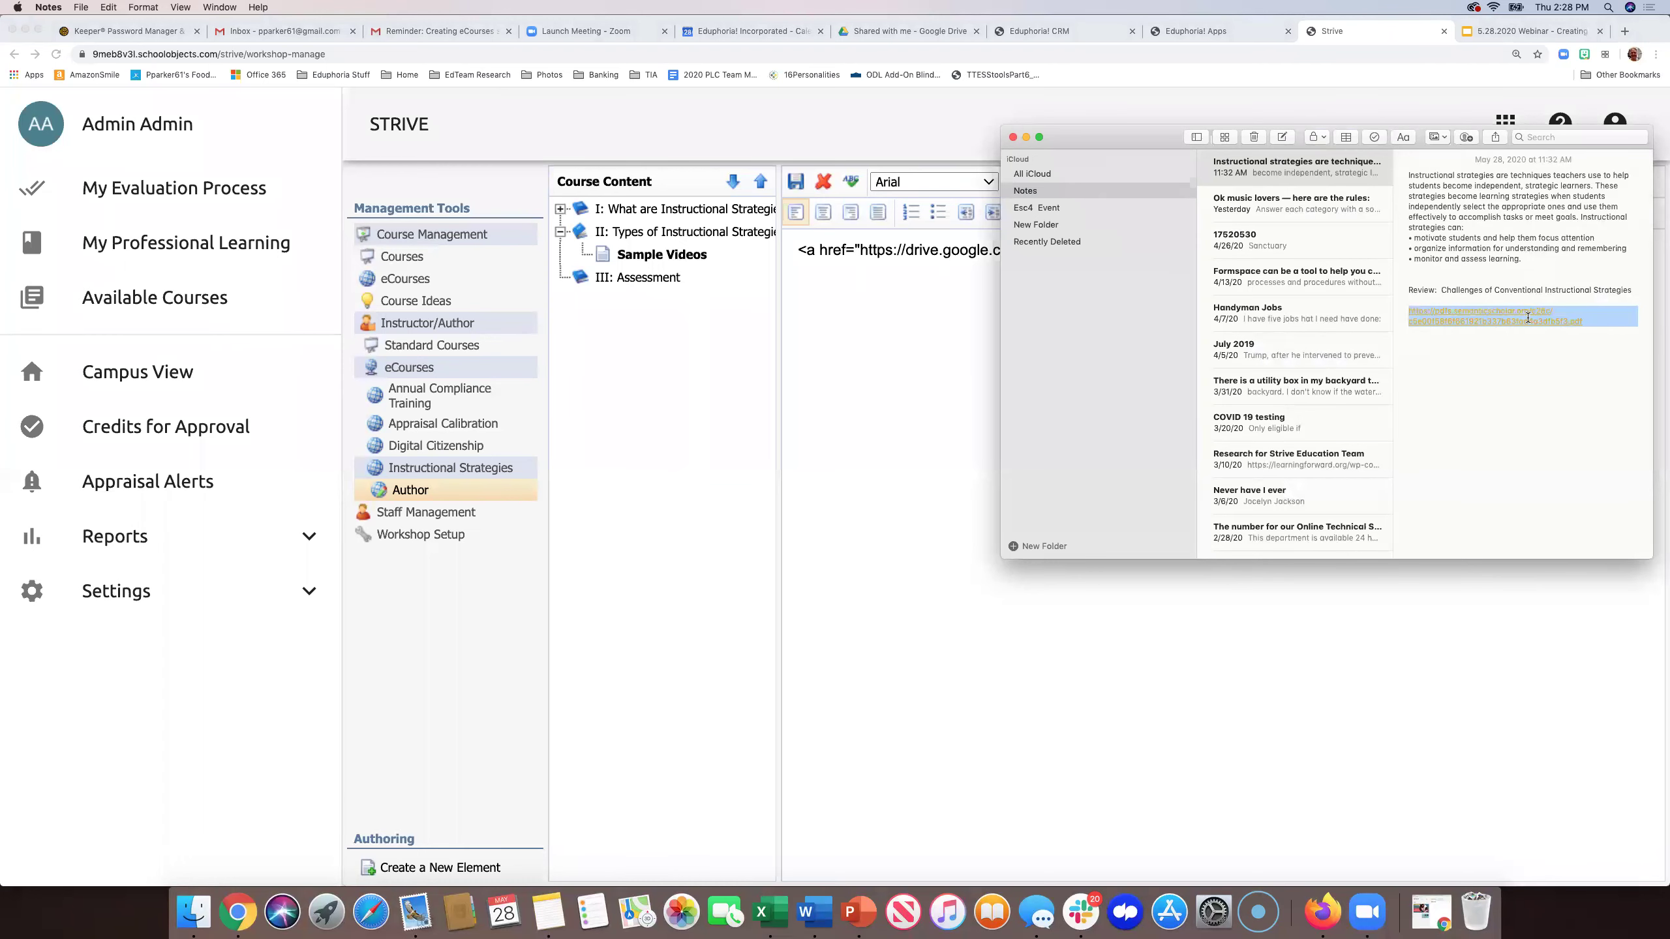
pyautogui.click(911, 437)
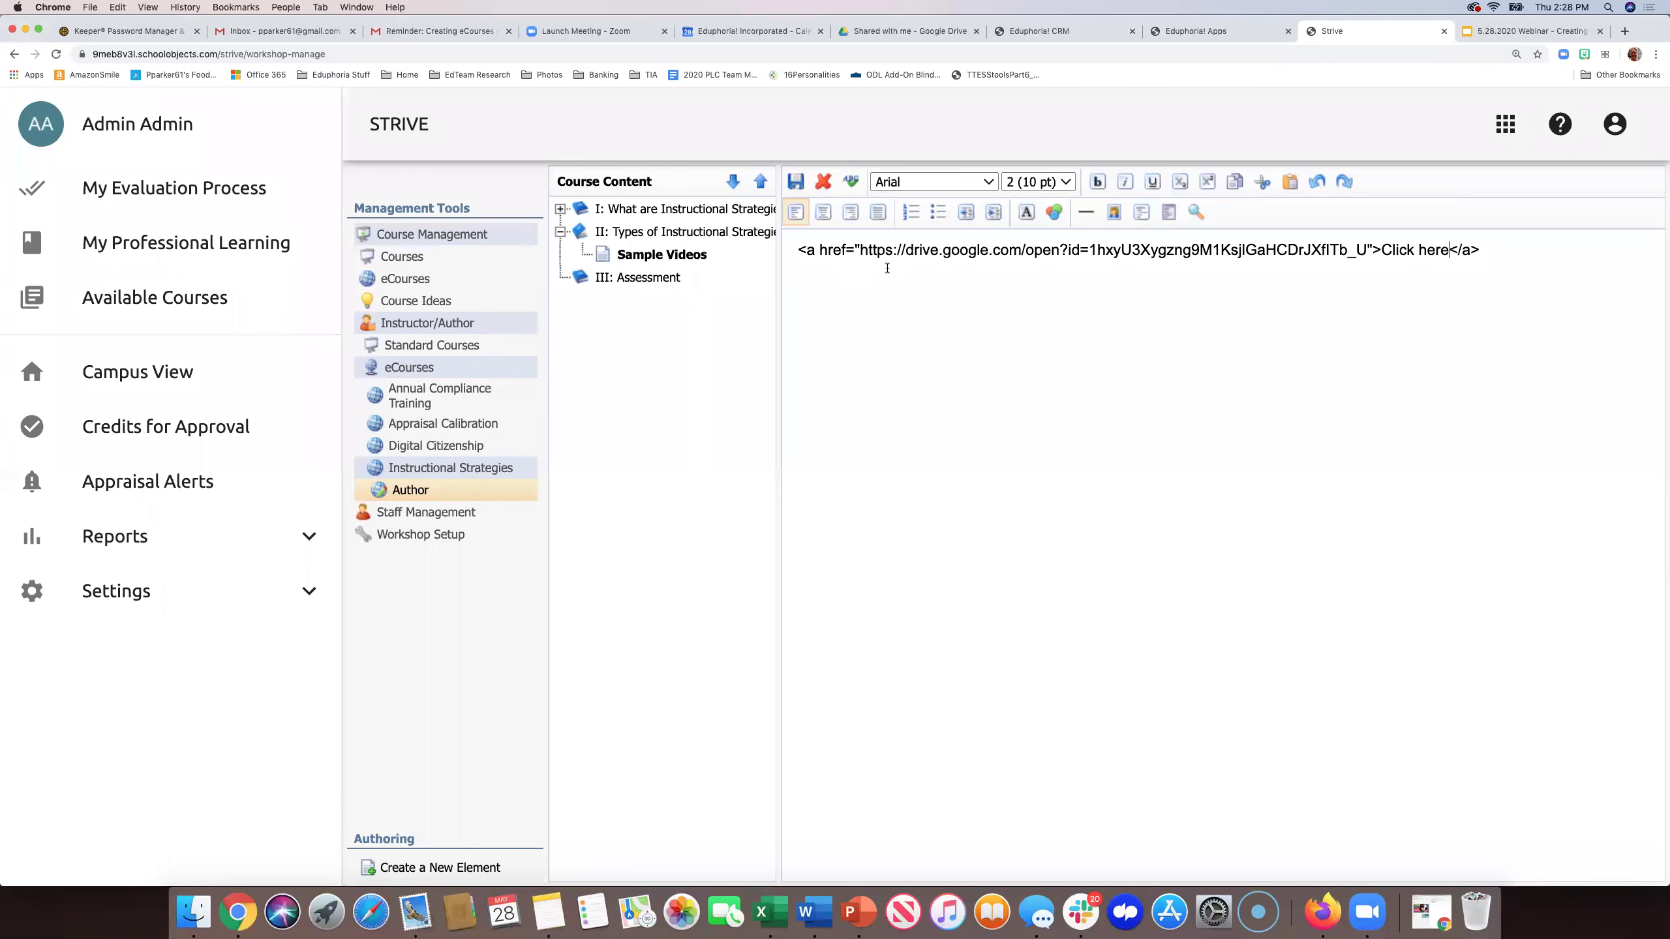
pyautogui.moveTo(858, 249); pyautogui.dragTo(1364, 250)
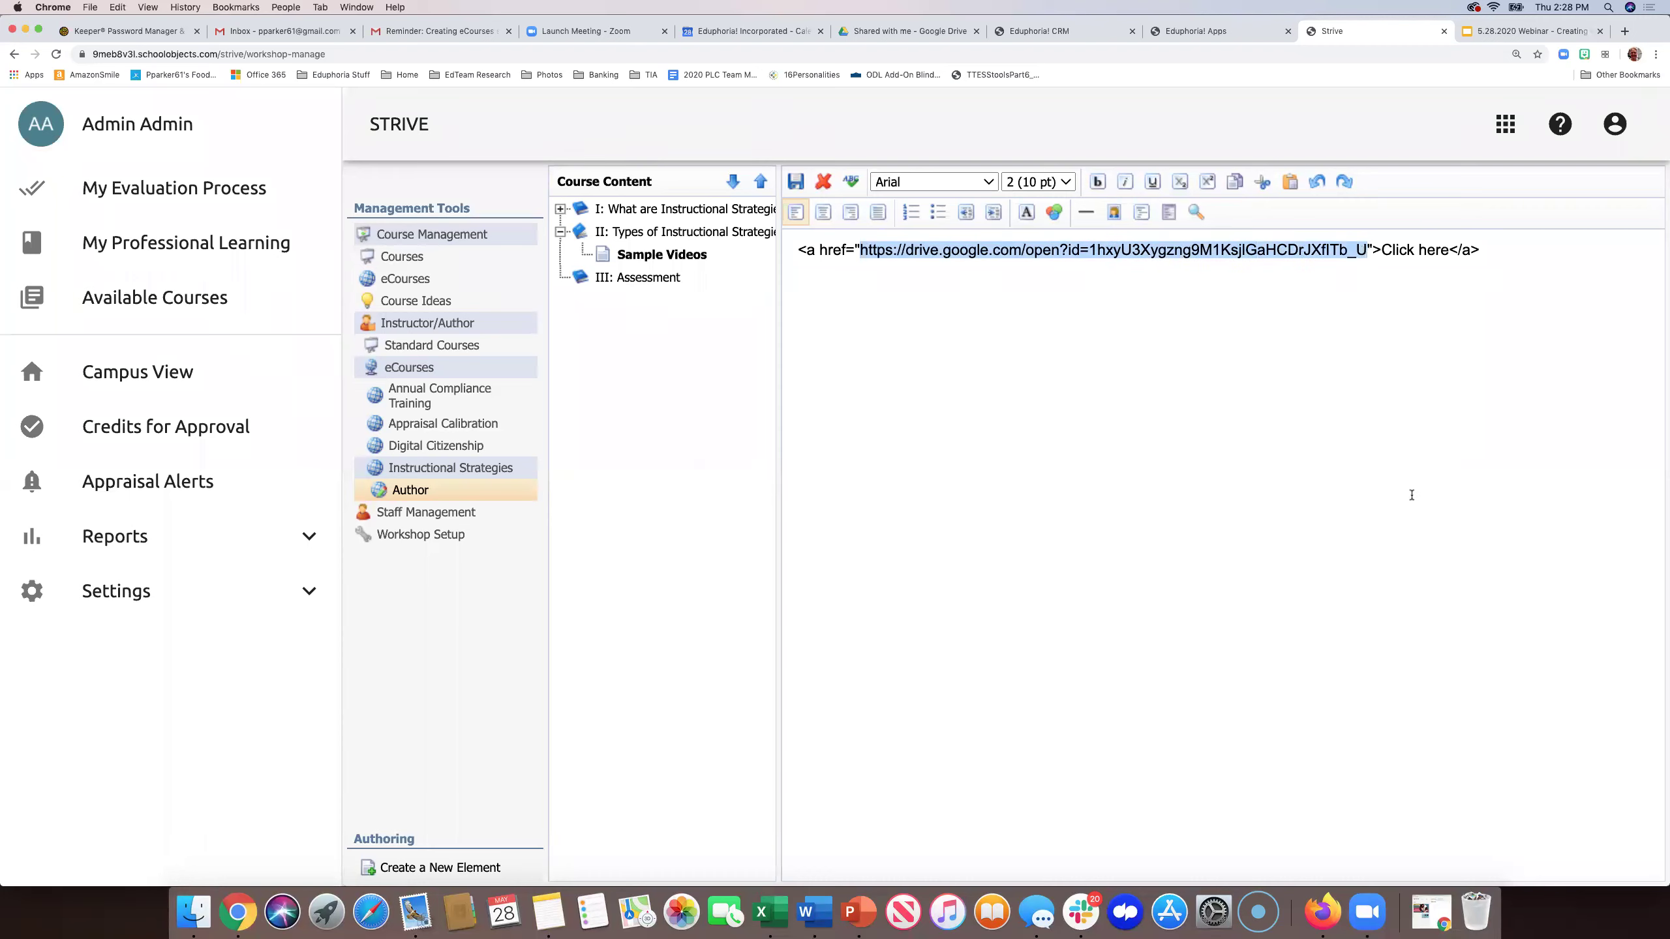
pyautogui.press('super+v')
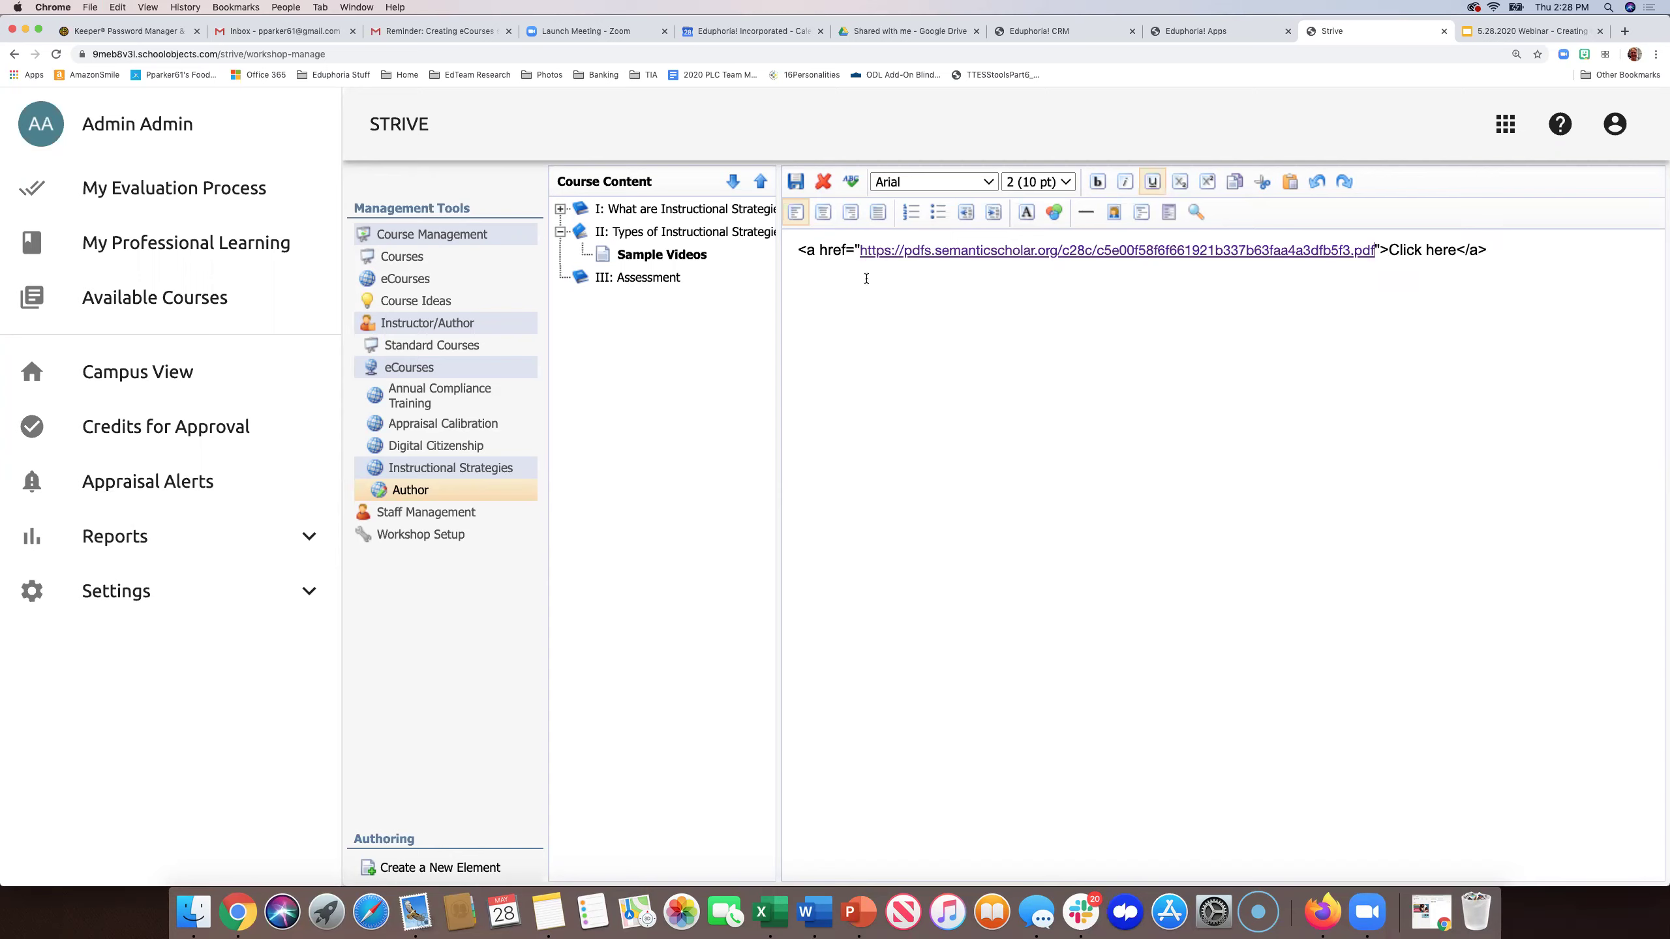
# - Move the link code into HTML source view so it renders as a 'Click here' link
pyautogui.click(1214, 420)
pyautogui.moveTo(1487, 250); pyautogui.dragTo(1244, 225)
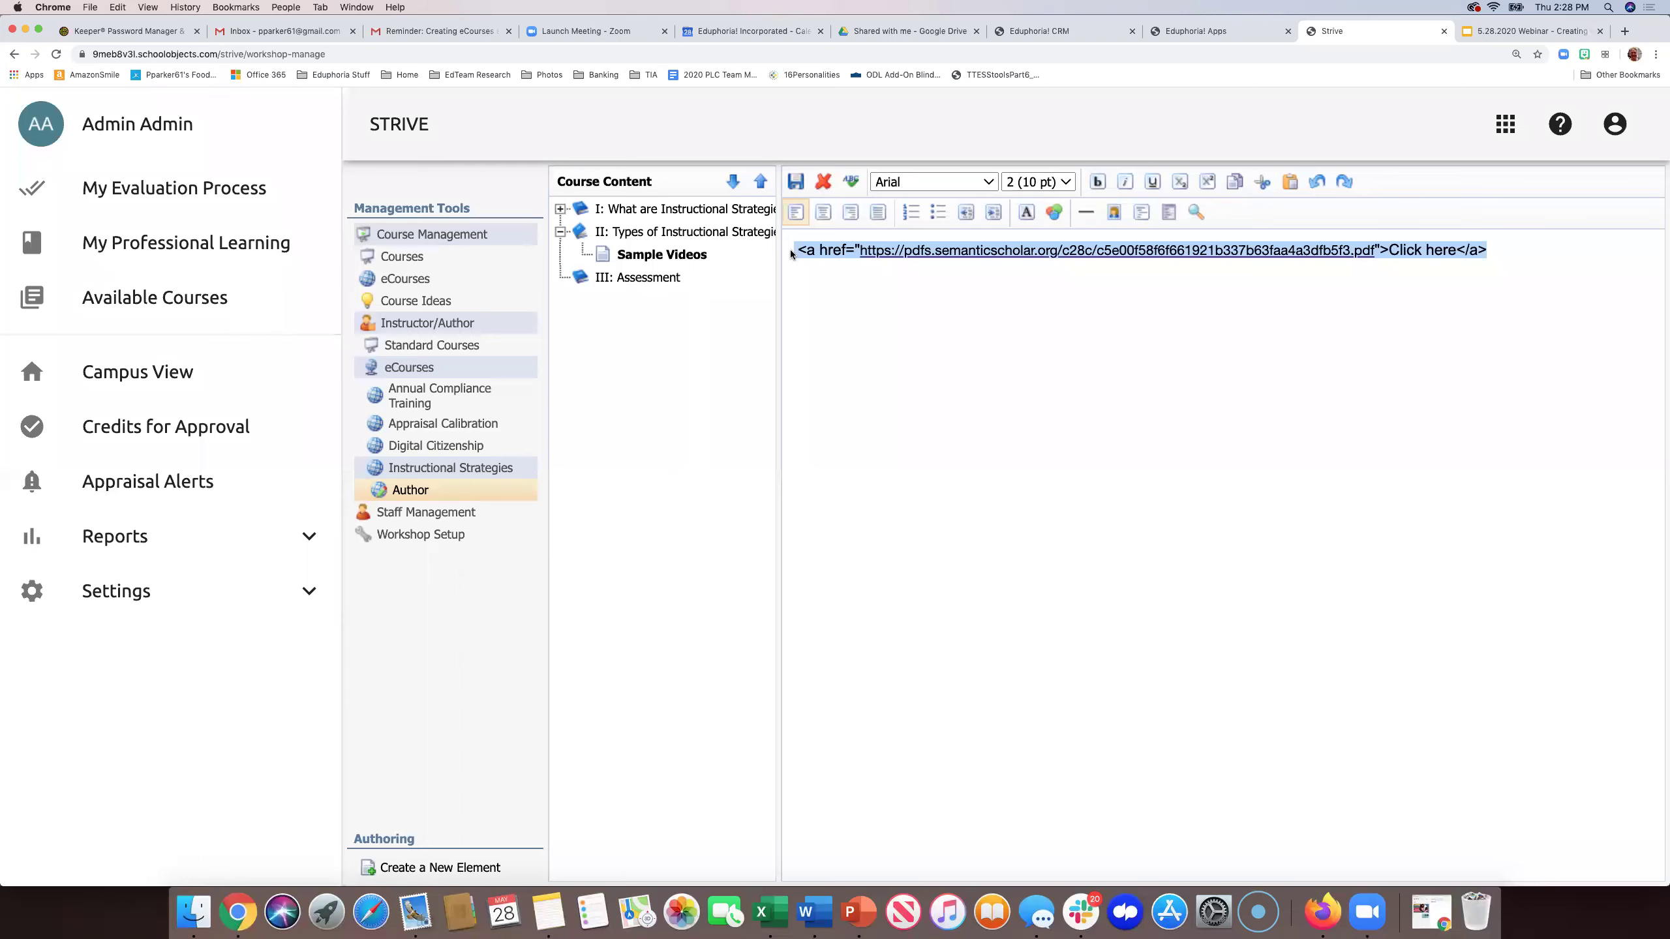
pyautogui.press('super+x')
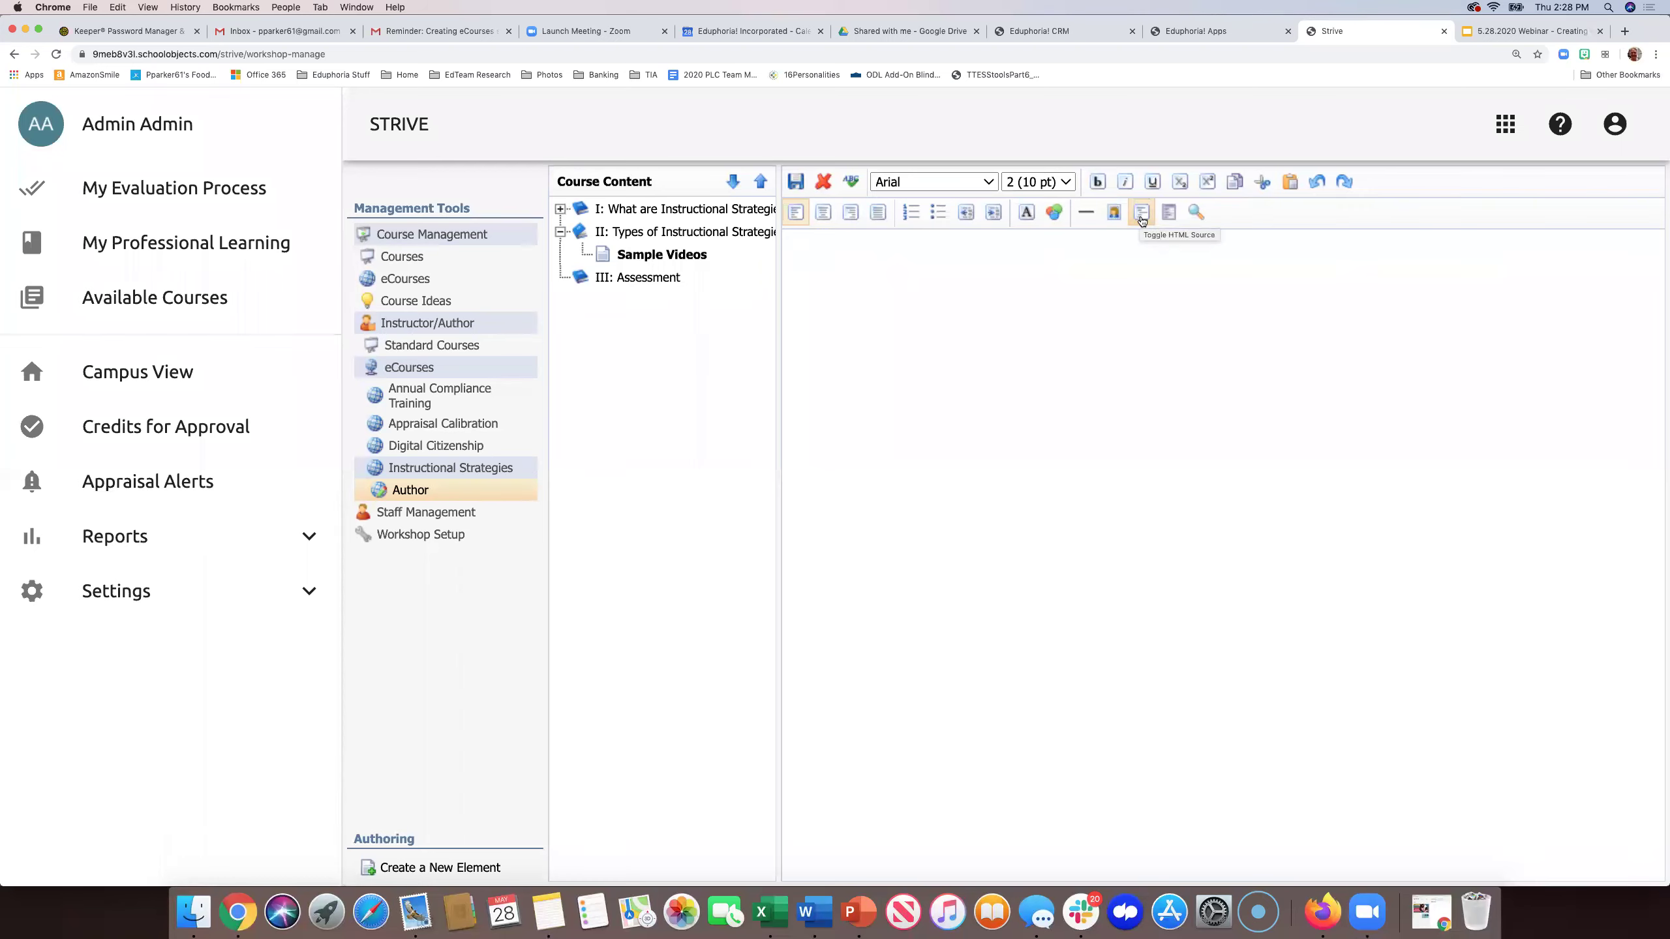
pyautogui.click(1142, 214)
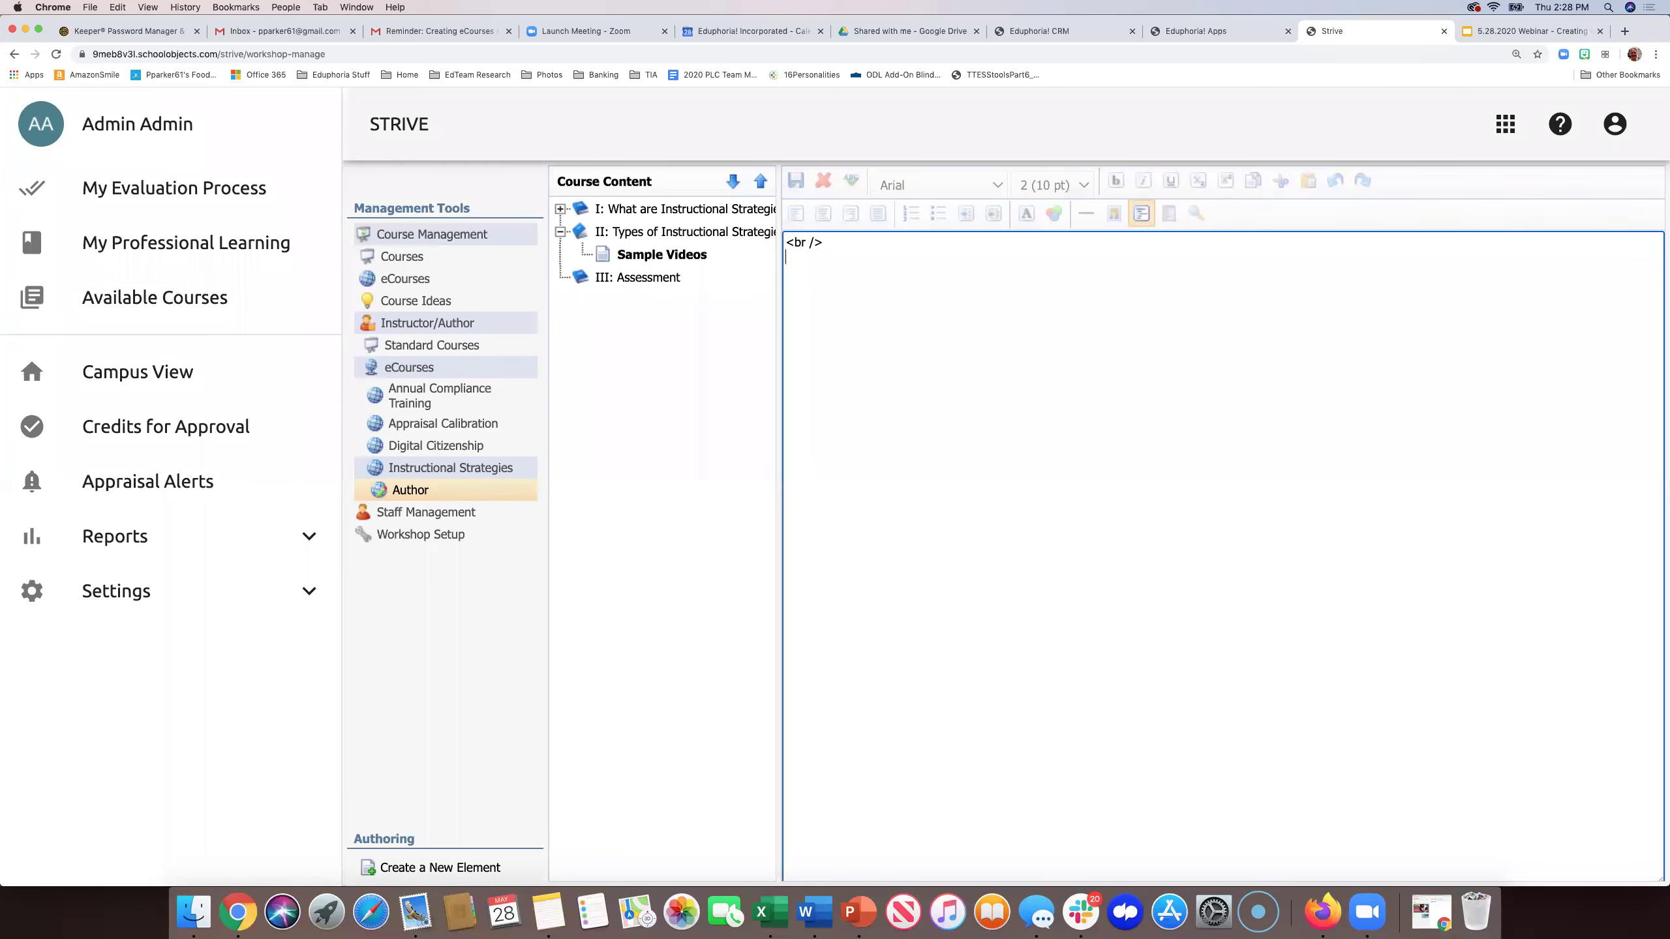
pyautogui.press('super+v')
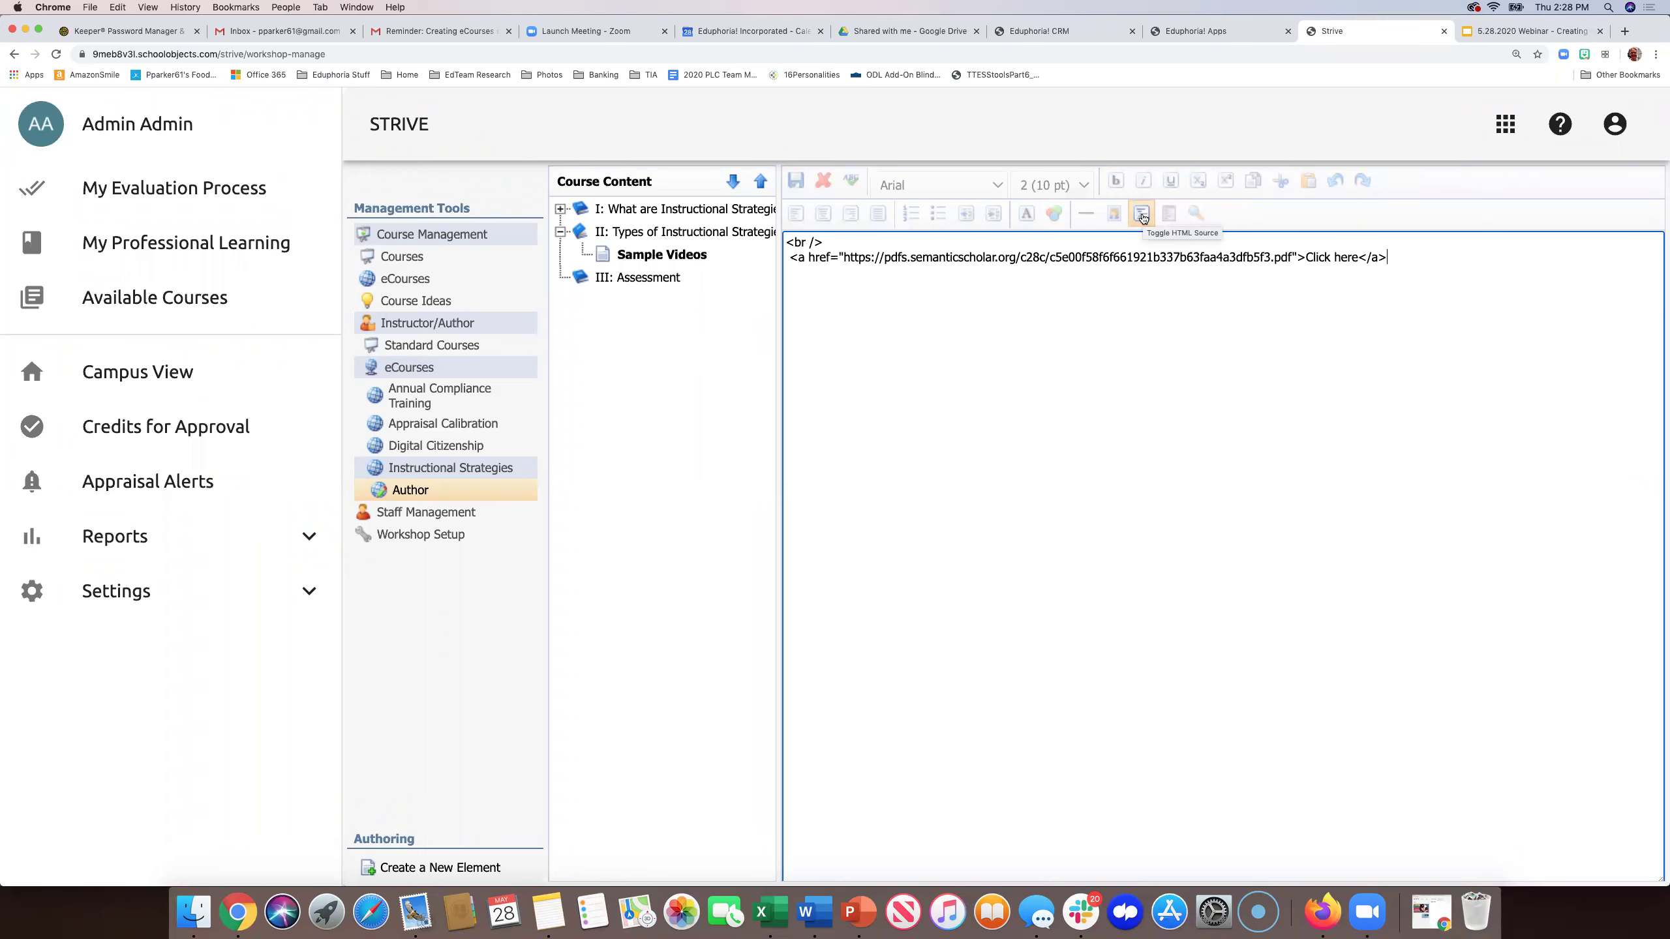
pyautogui.click(1142, 218)
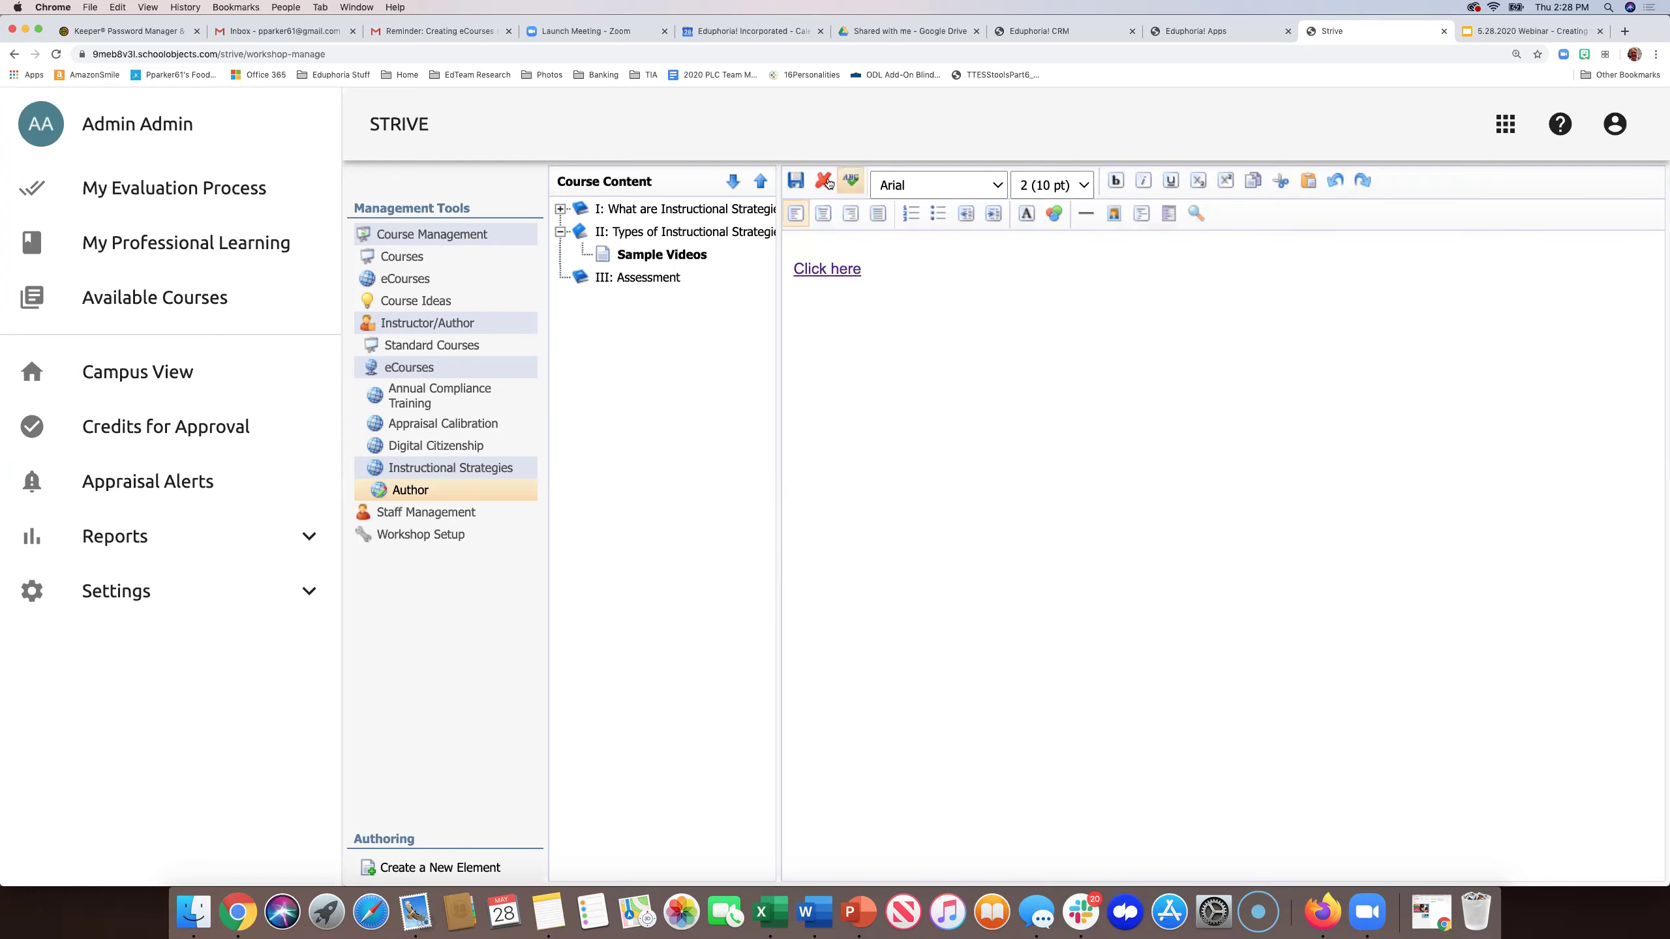
# - Save the Sample Videos page
pyautogui.click(796, 180)
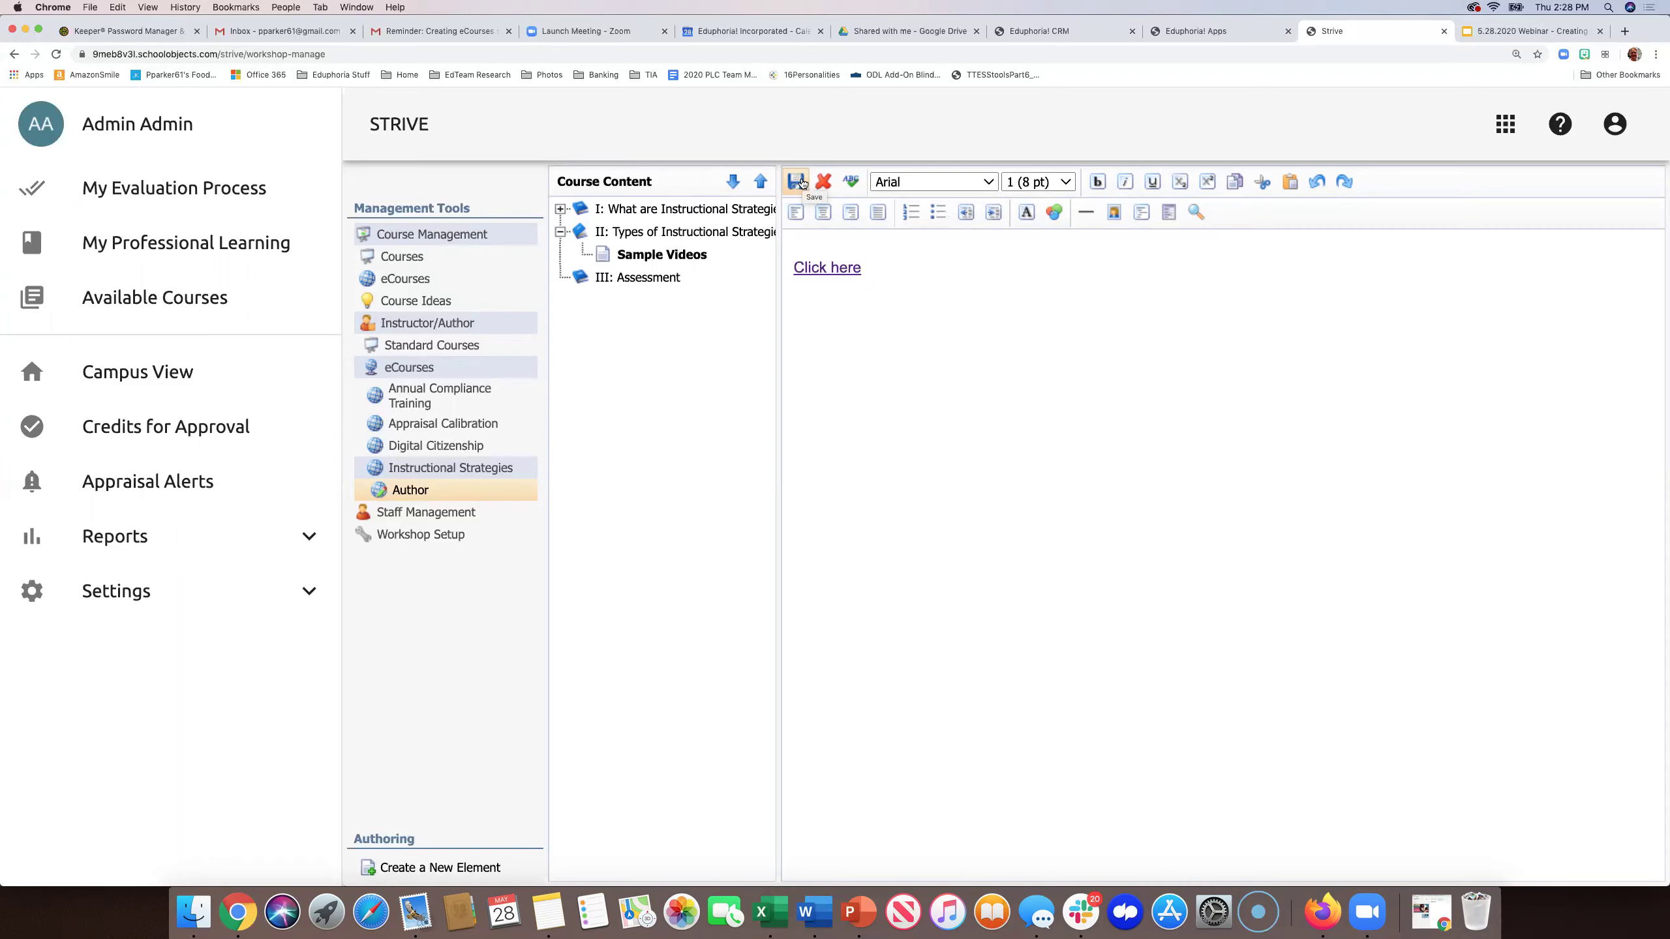
pyautogui.click(797, 182)
pyautogui.click(1624, 31)
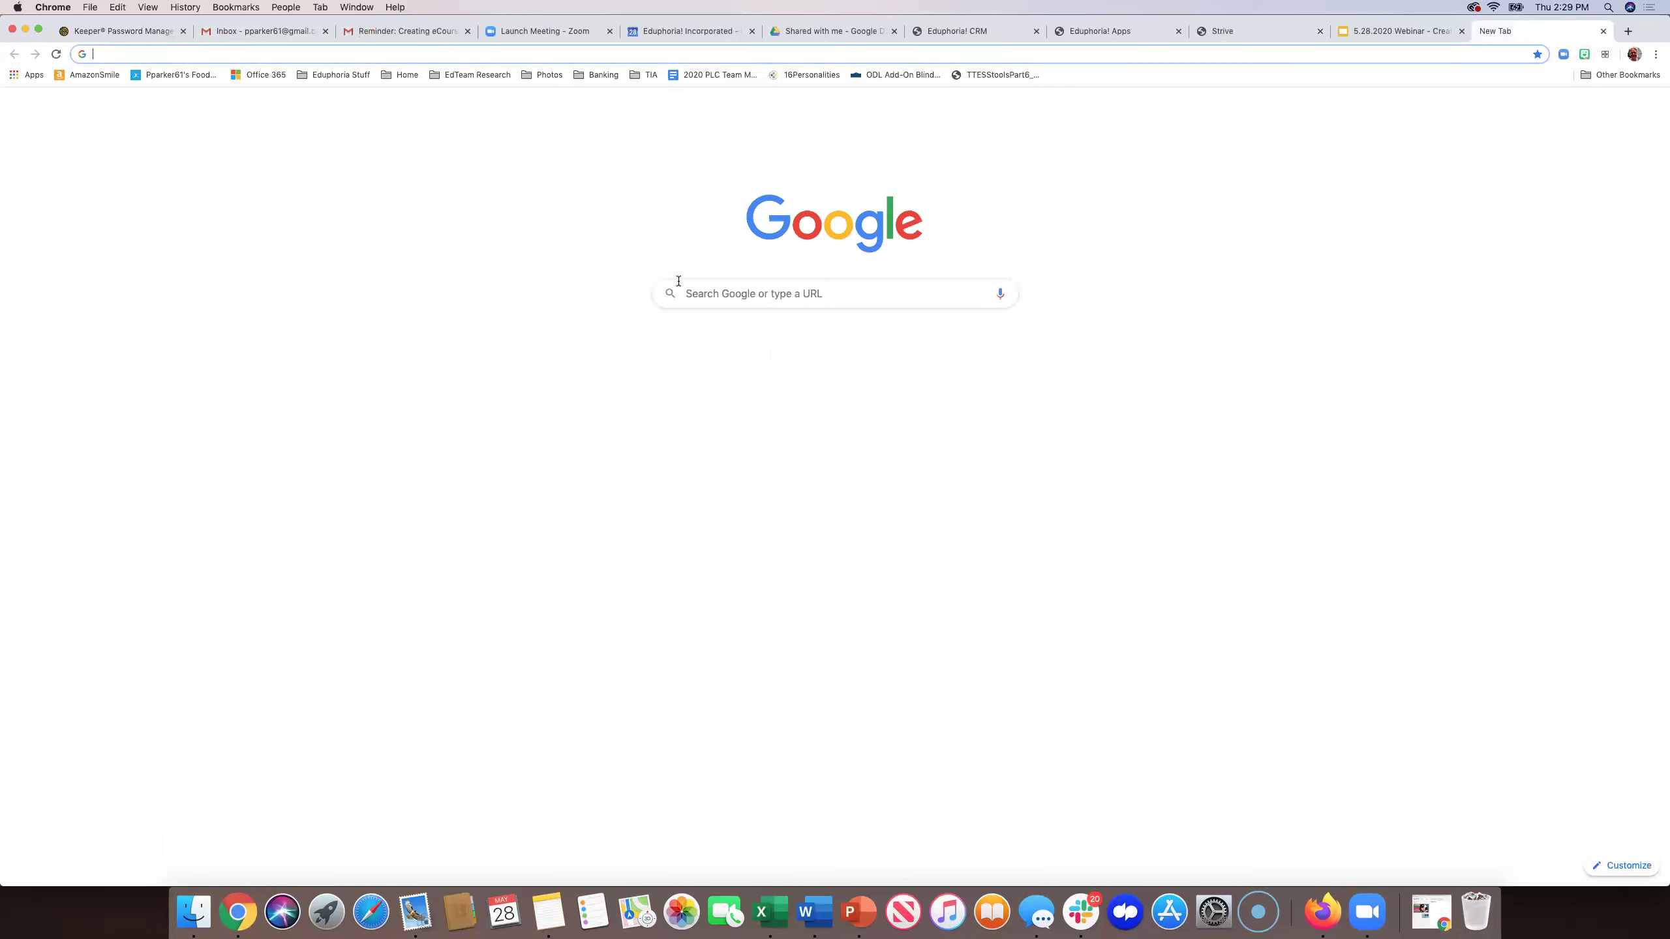
# - Search Google for 'code for a hyperlink' and highlight where the href address goes
pyautogui.click(726, 285)
pyautogui.write('cod')
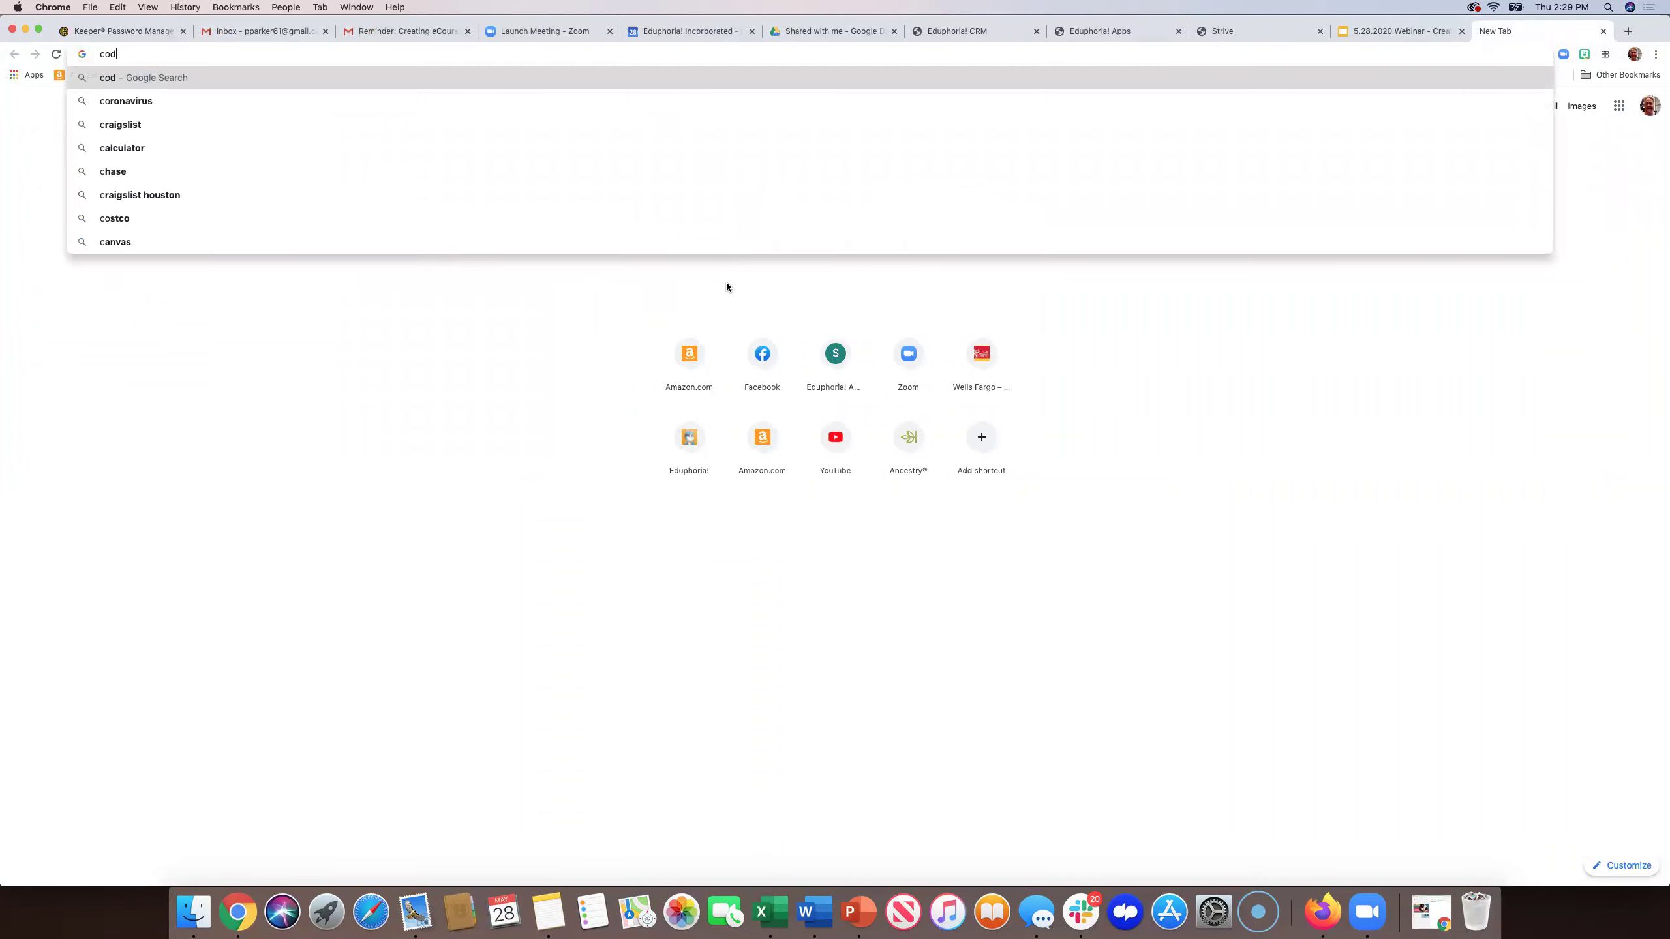
pyautogui.write('e for a hyperlink')
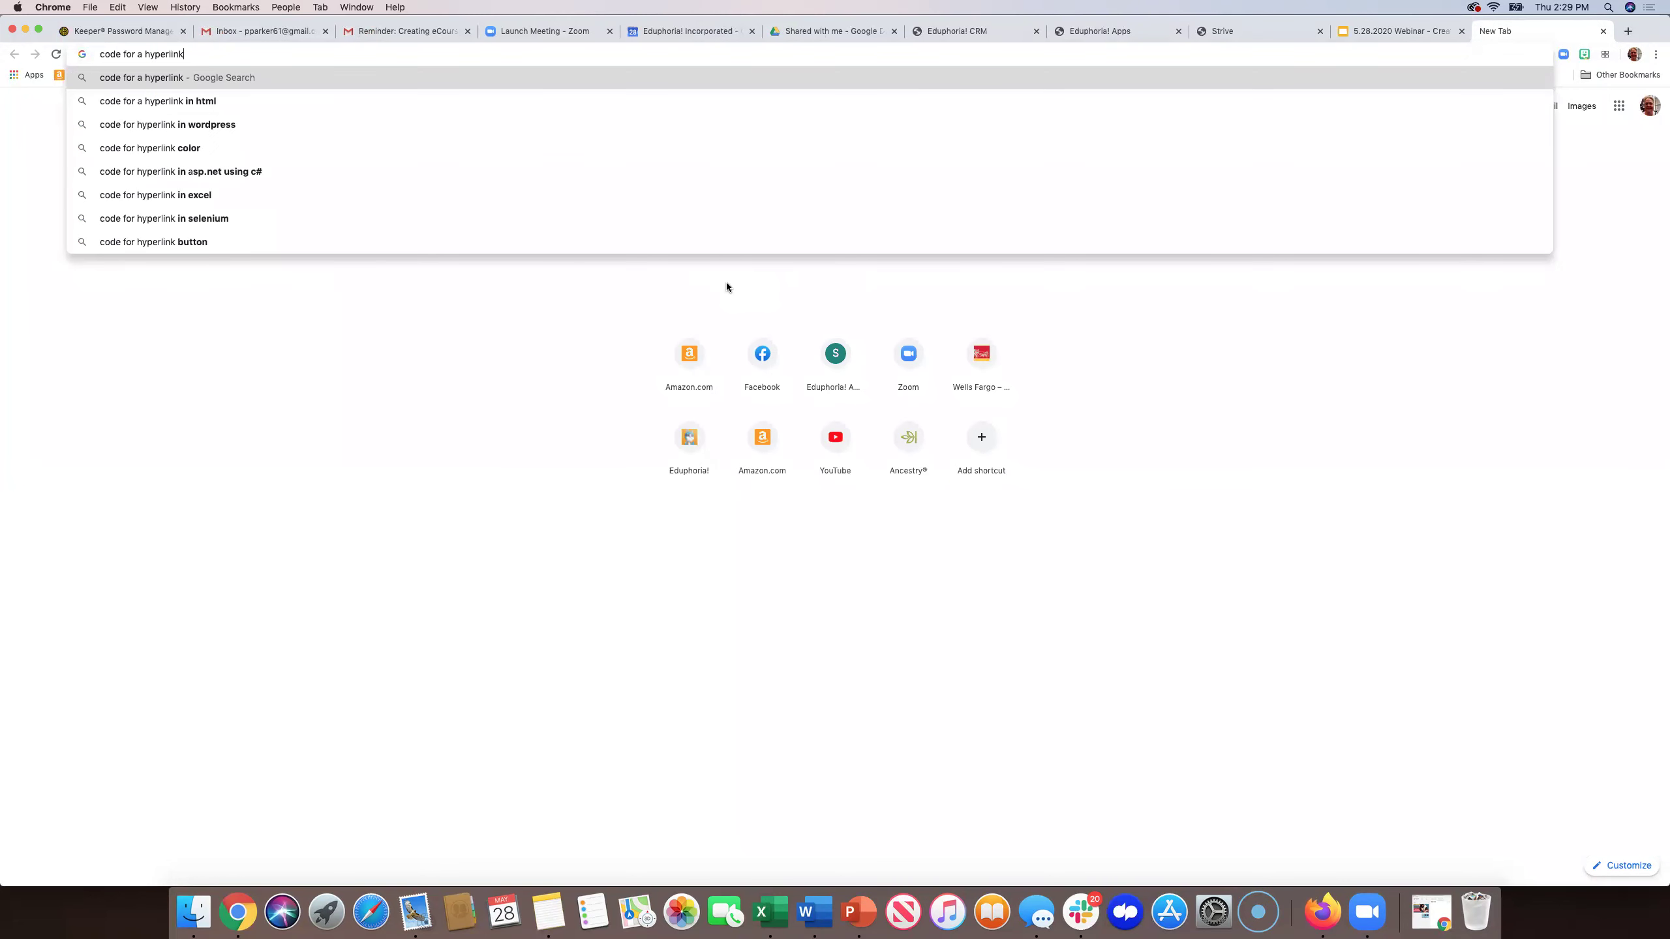
pyautogui.press('Return')
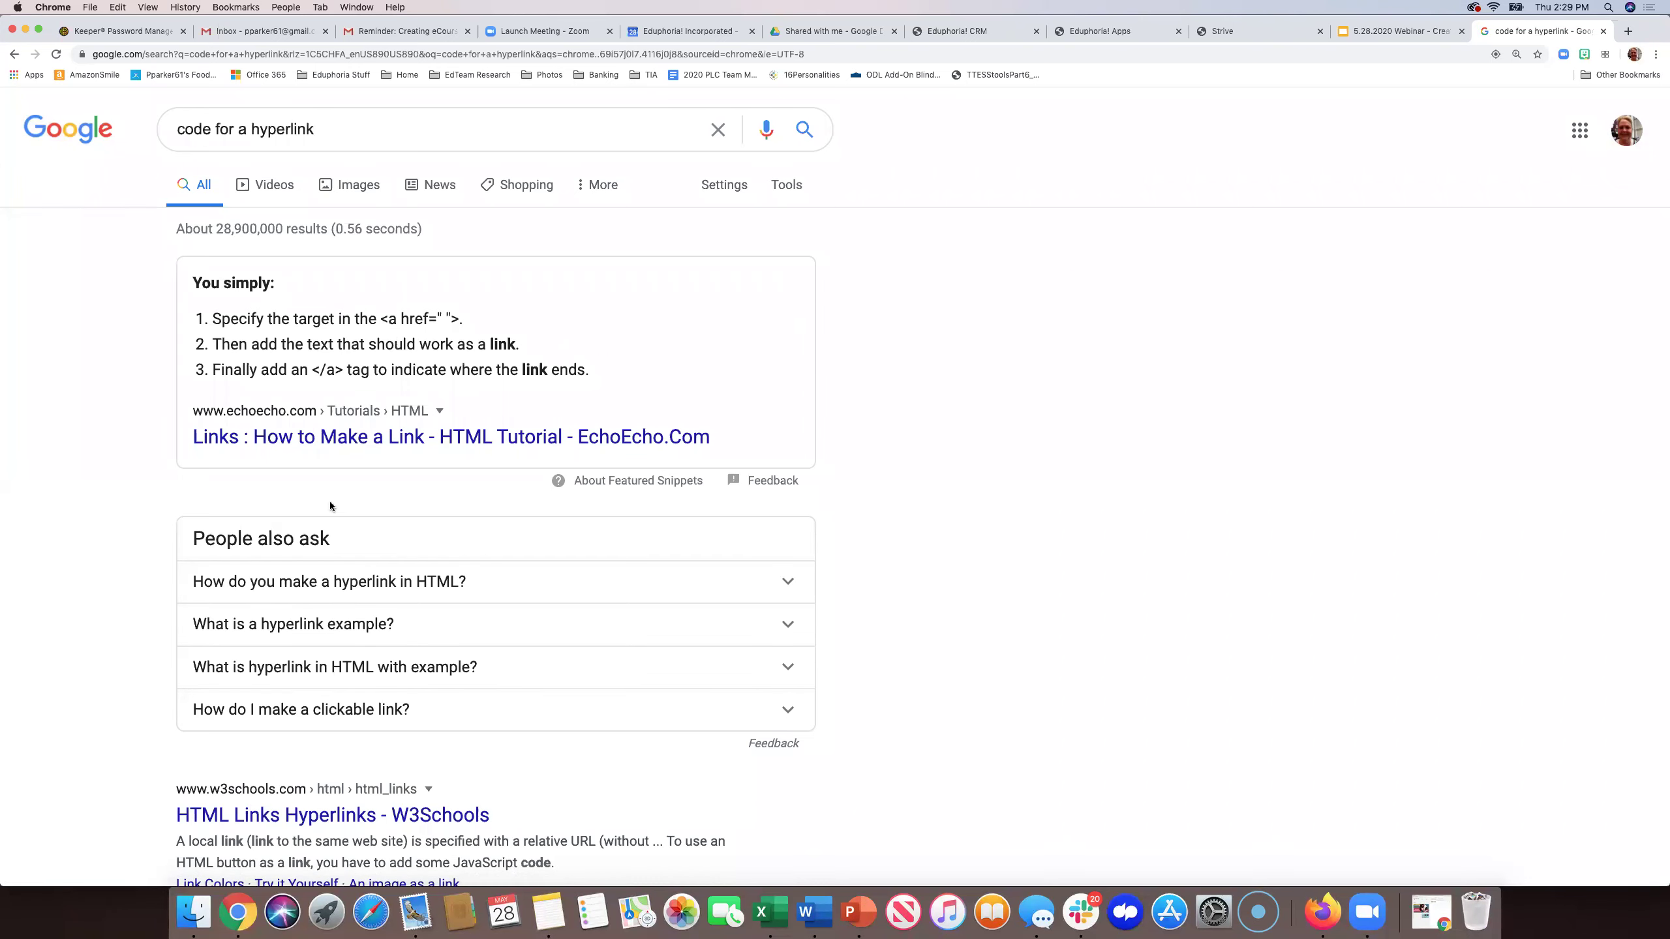
pyautogui.scroll(-3, 303, 694)
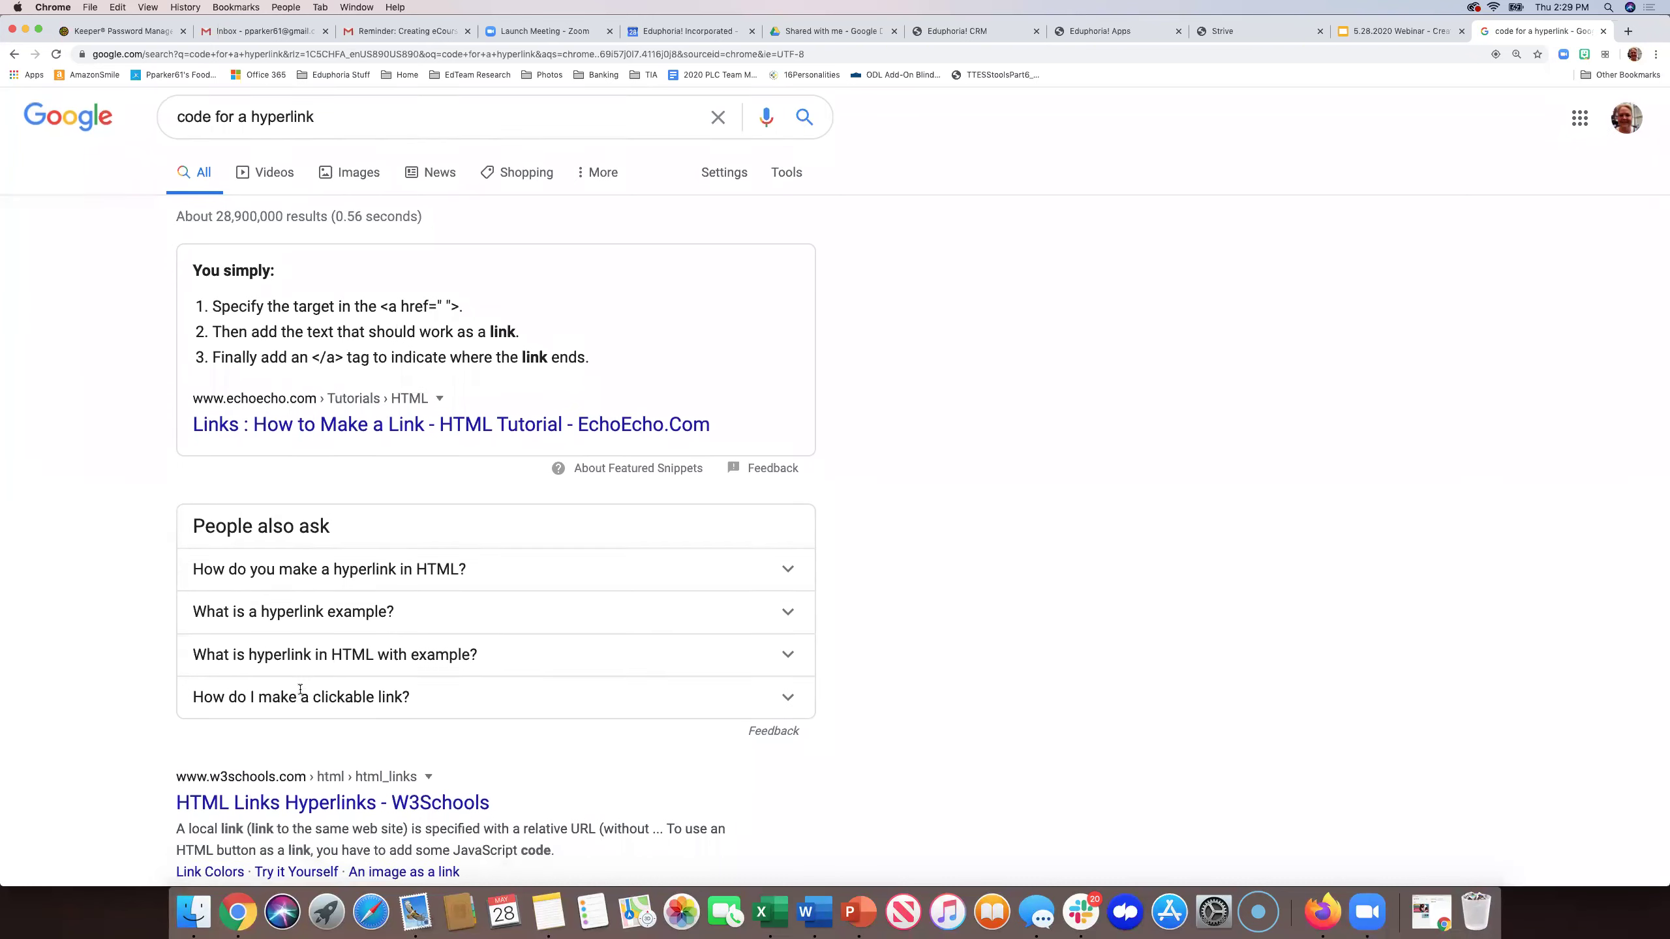
pyautogui.scroll(2, 302, 691)
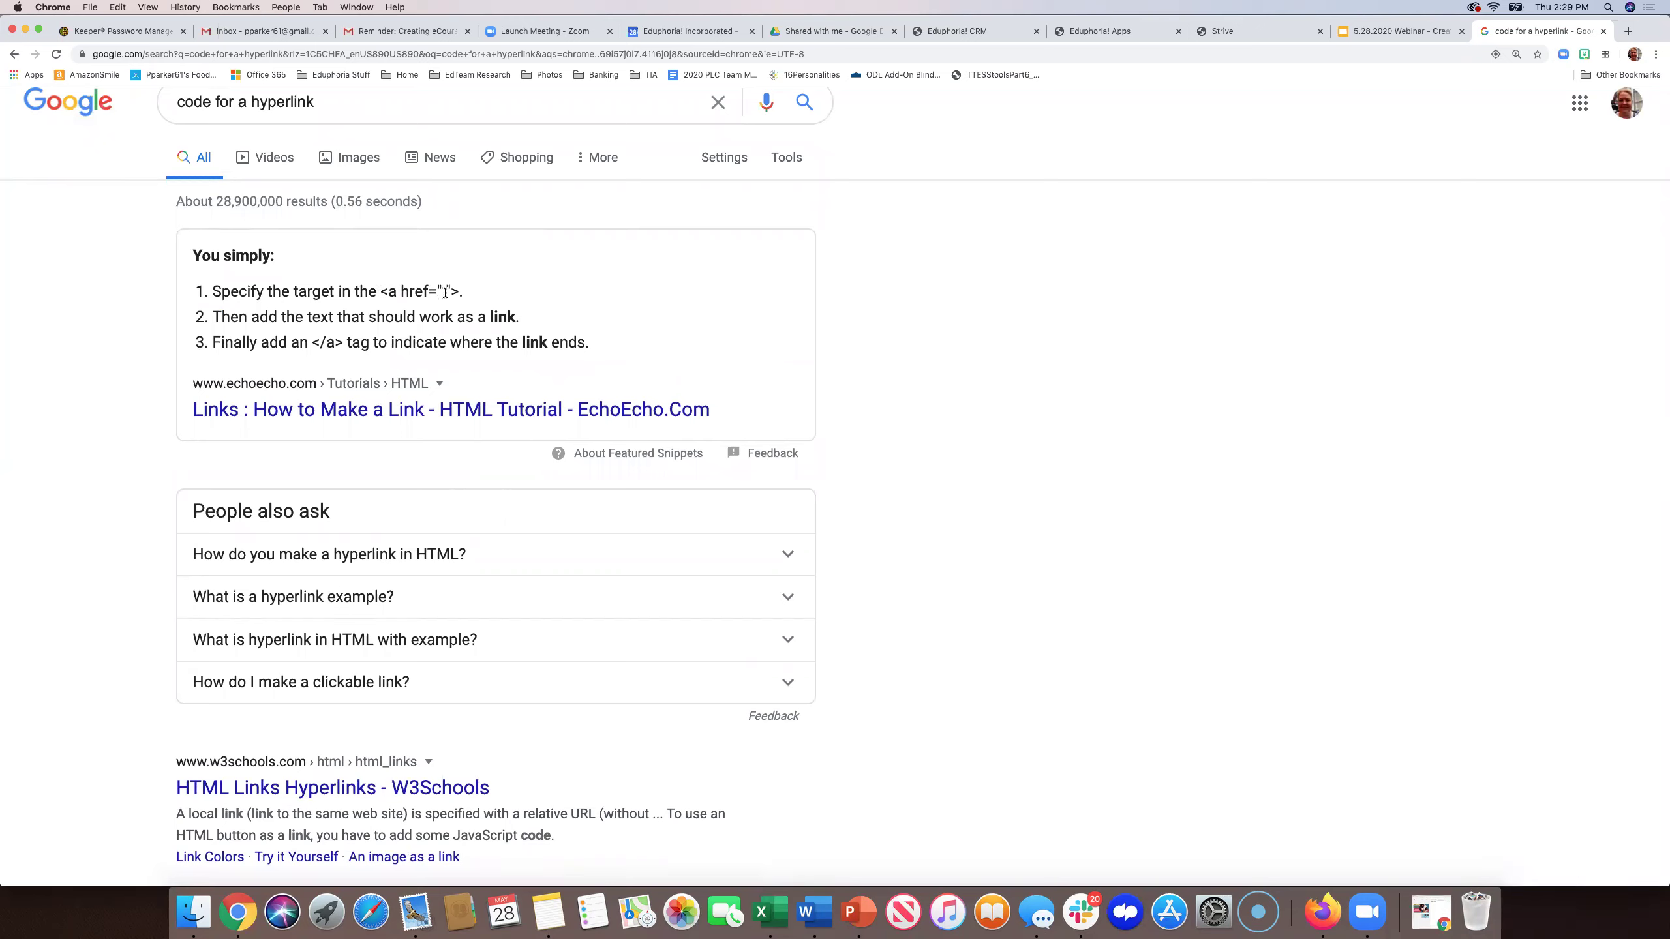
pyautogui.moveTo(445, 291); pyautogui.dragTo(438, 292)
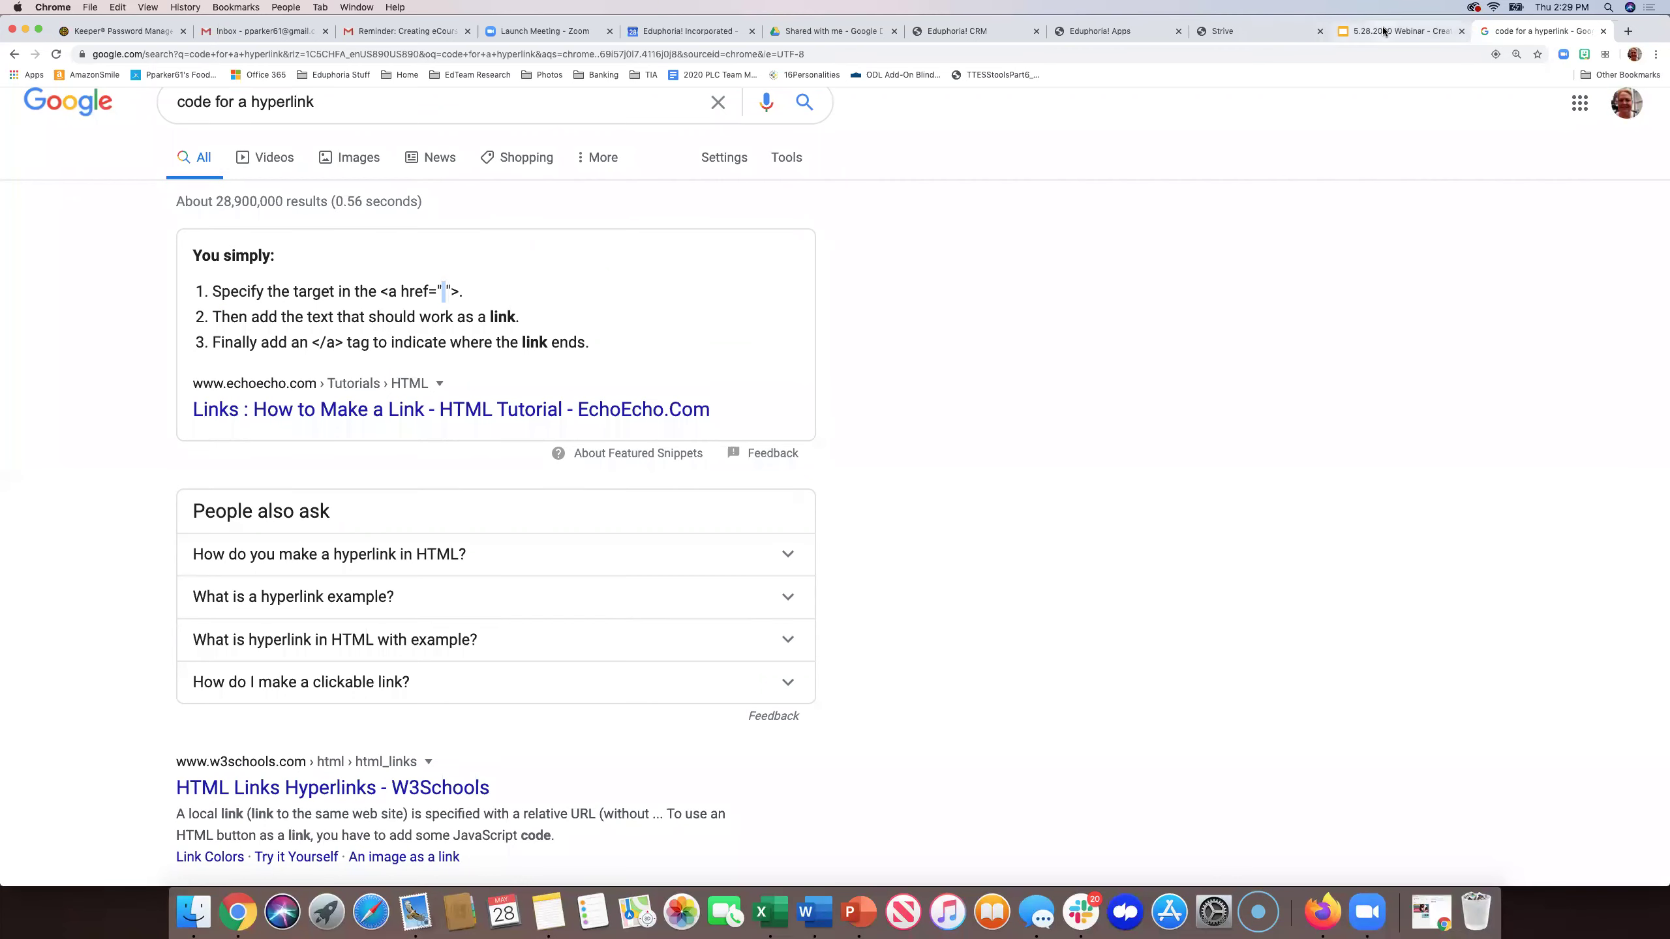
pyautogui.click(1274, 31)
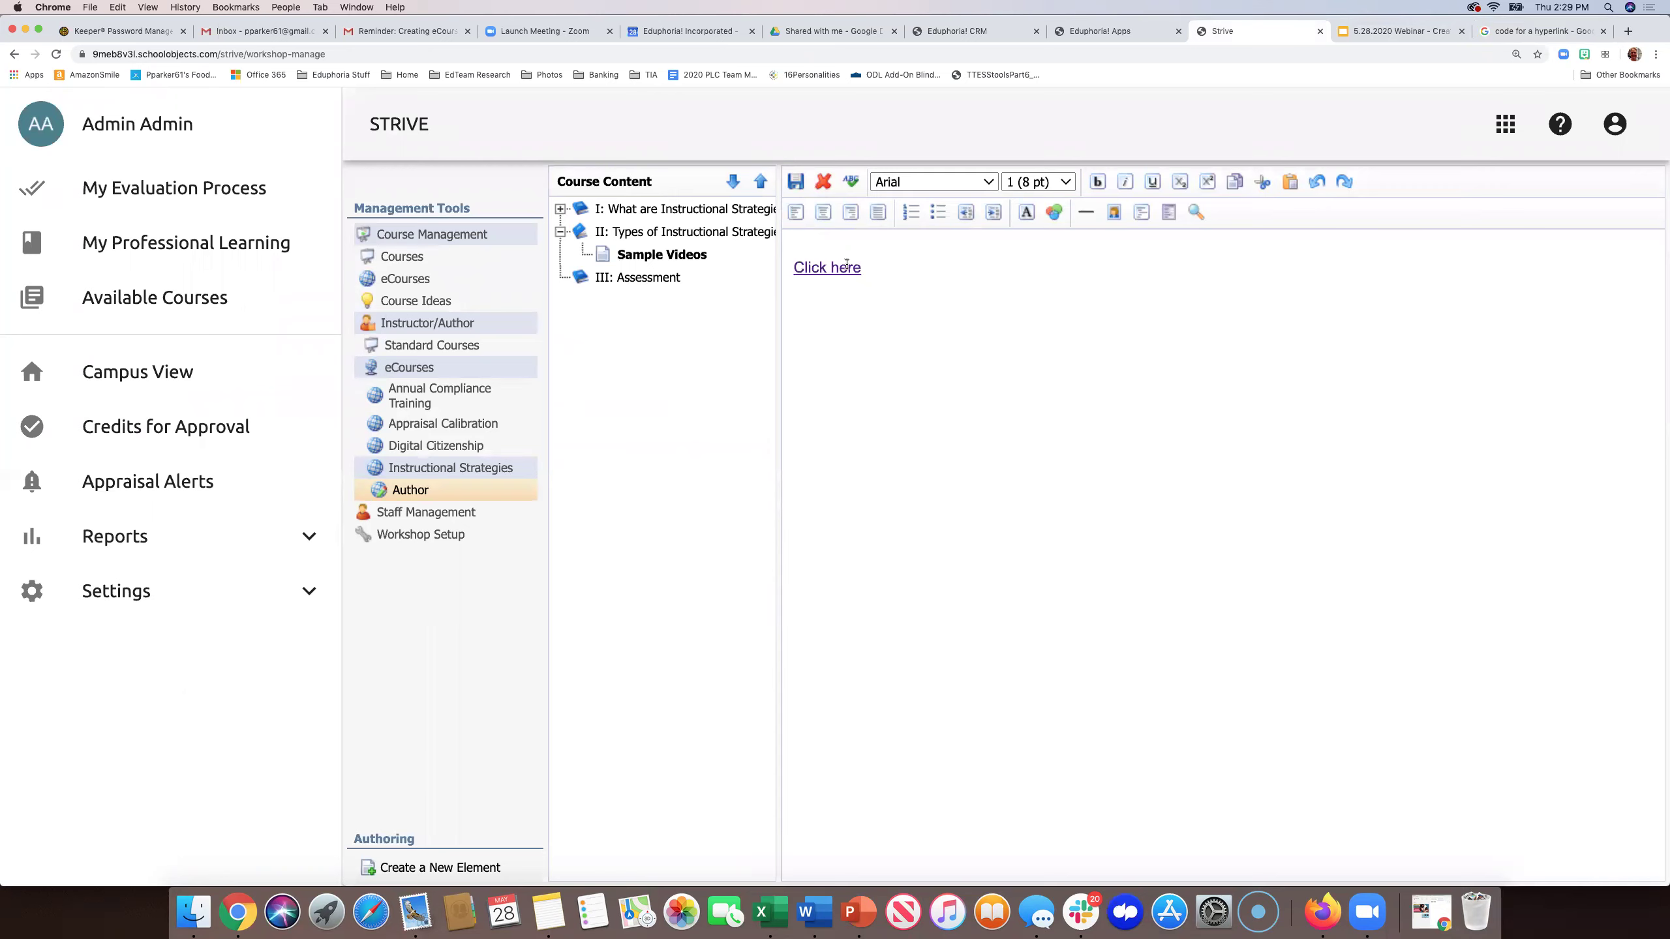
# - Toggle the HTML source view on and off, then save the Sample Videos page
pyautogui.click(797, 239)
pyautogui.click(1142, 214)
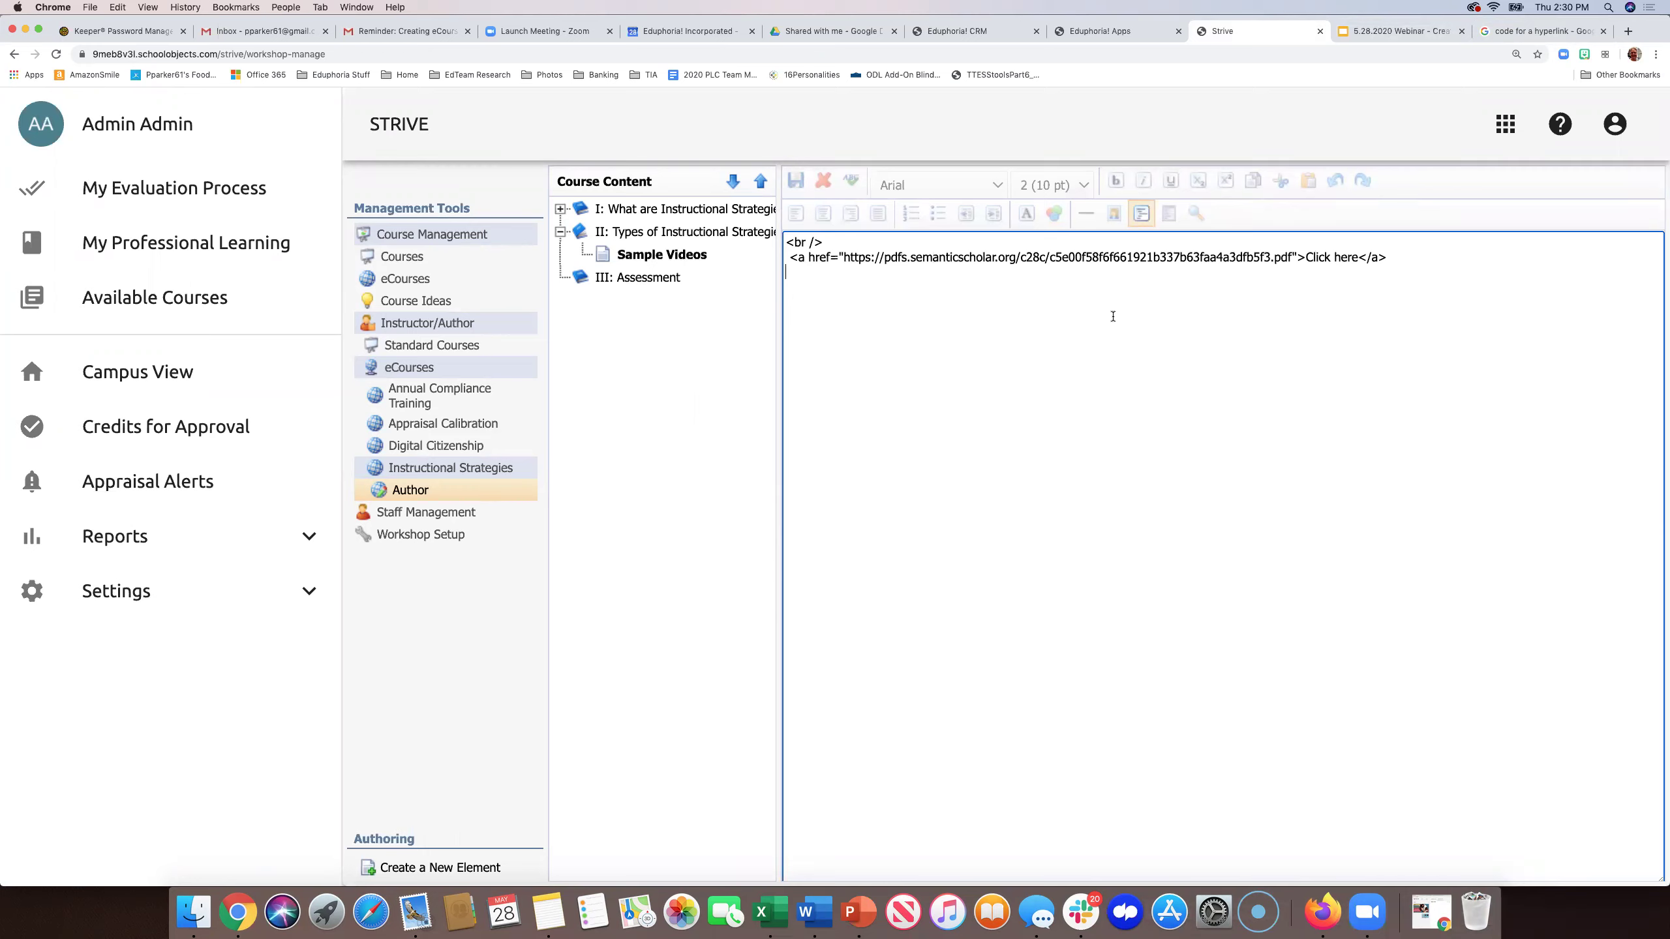
pyautogui.click(1145, 216)
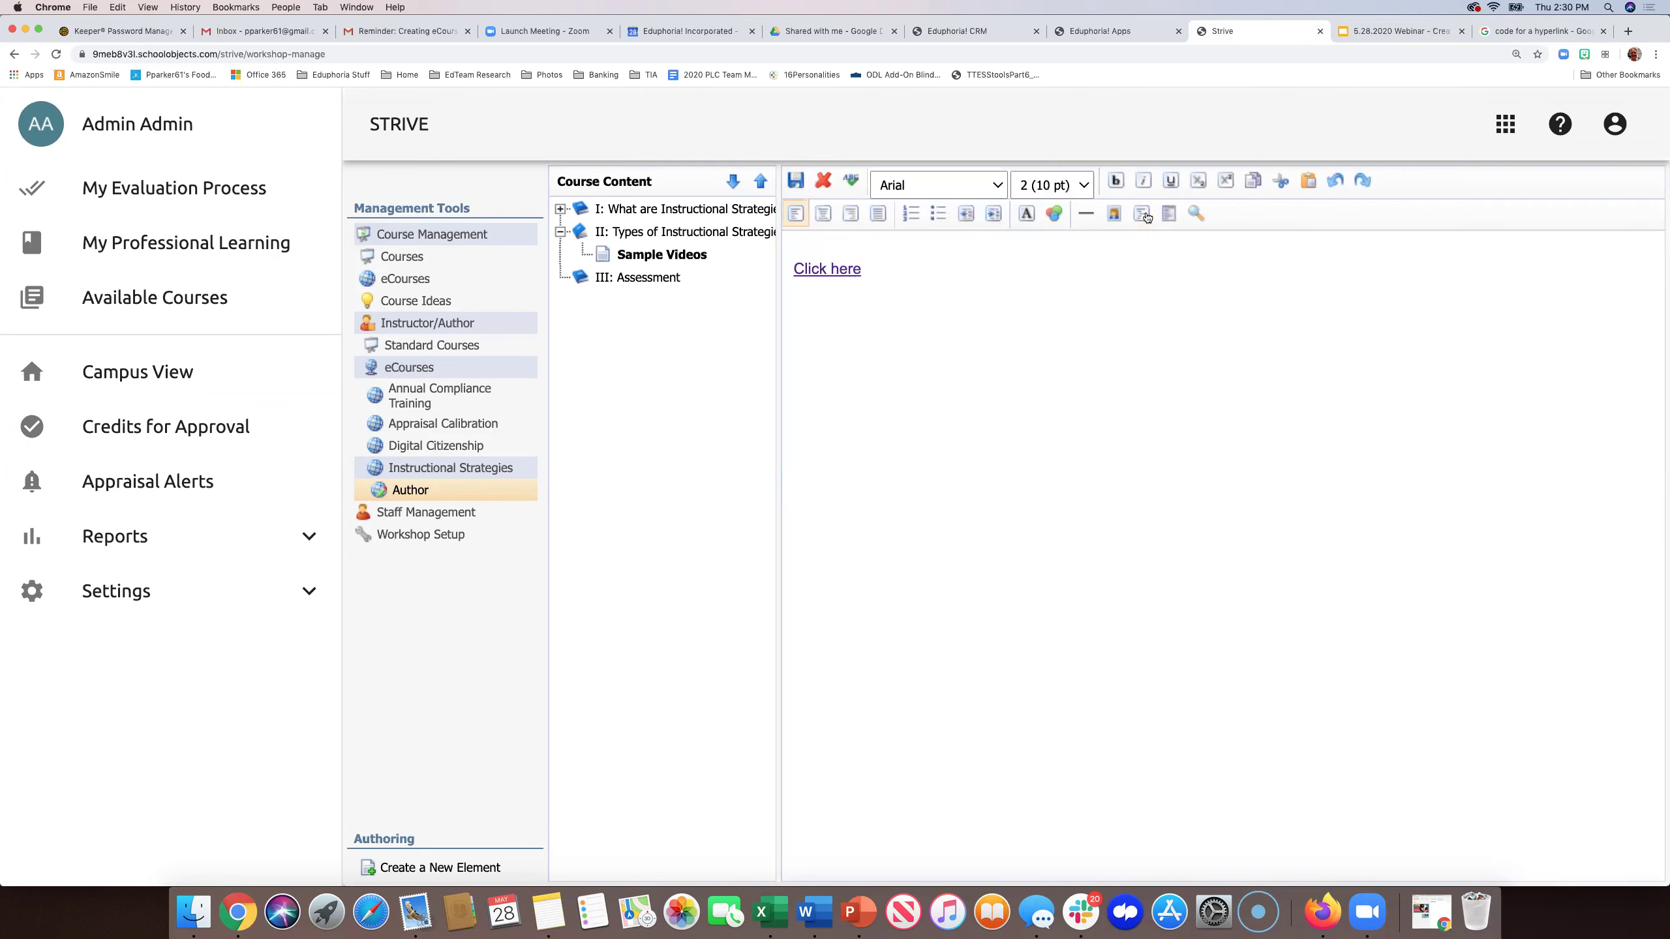
pyautogui.click(797, 180)
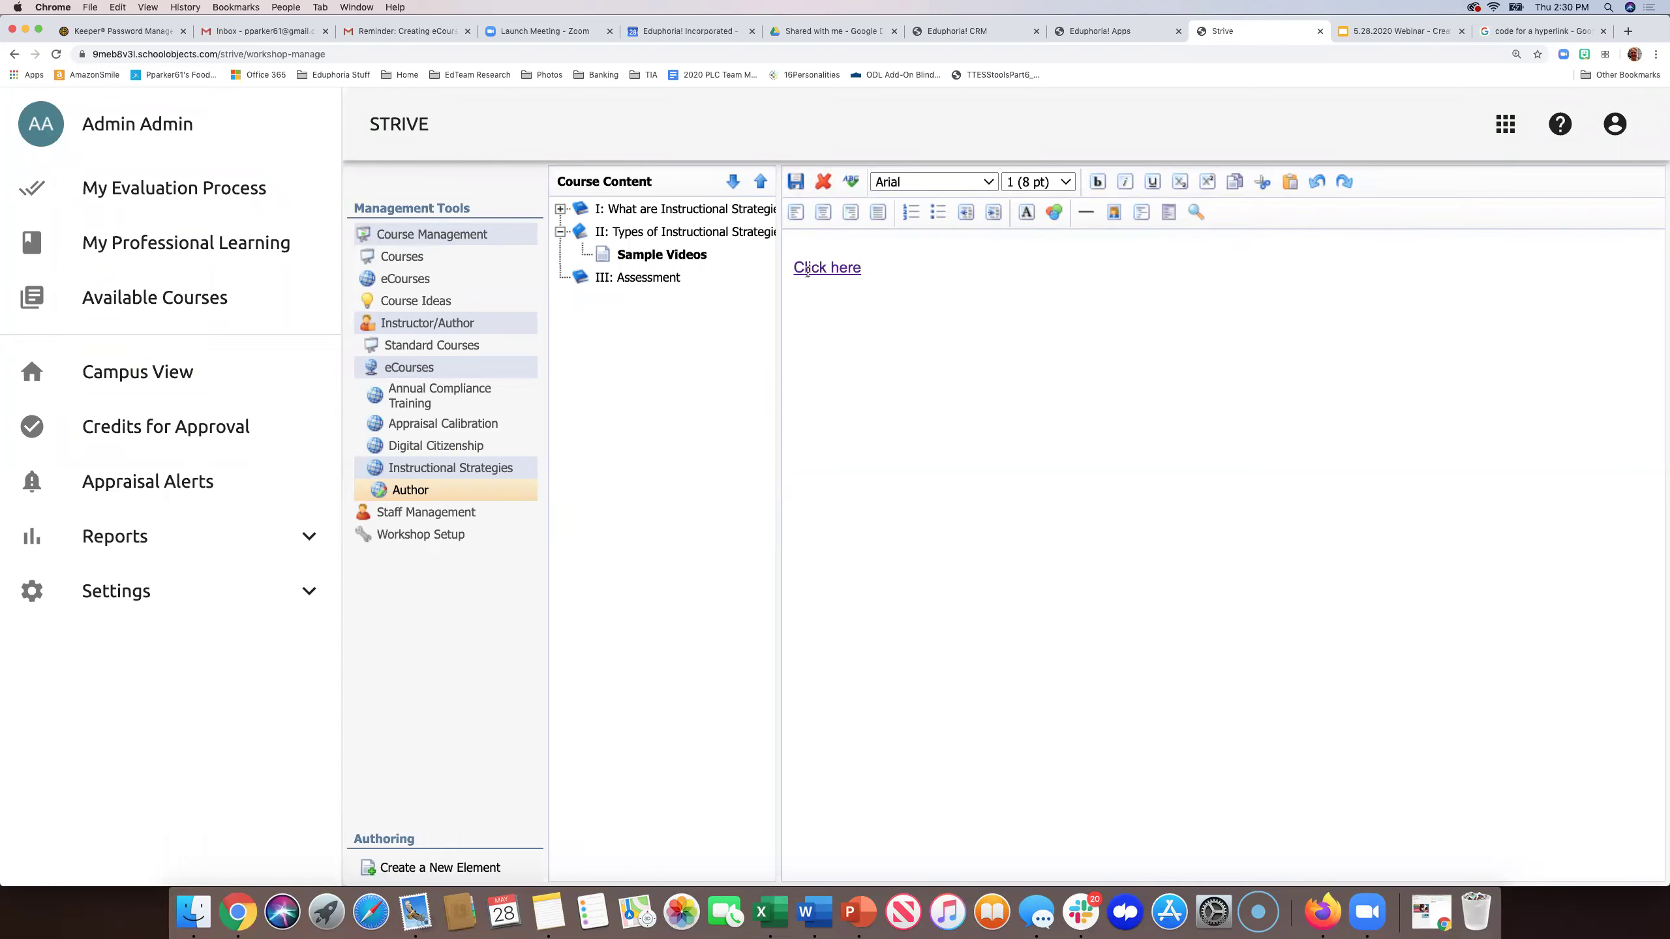
# - Add a new line below the link, then test 'Click here' opens the article PDF
pyautogui.click(886, 266)
pyautogui.press('Return')
pyautogui.click(841, 265)
pyautogui.click(838, 266)
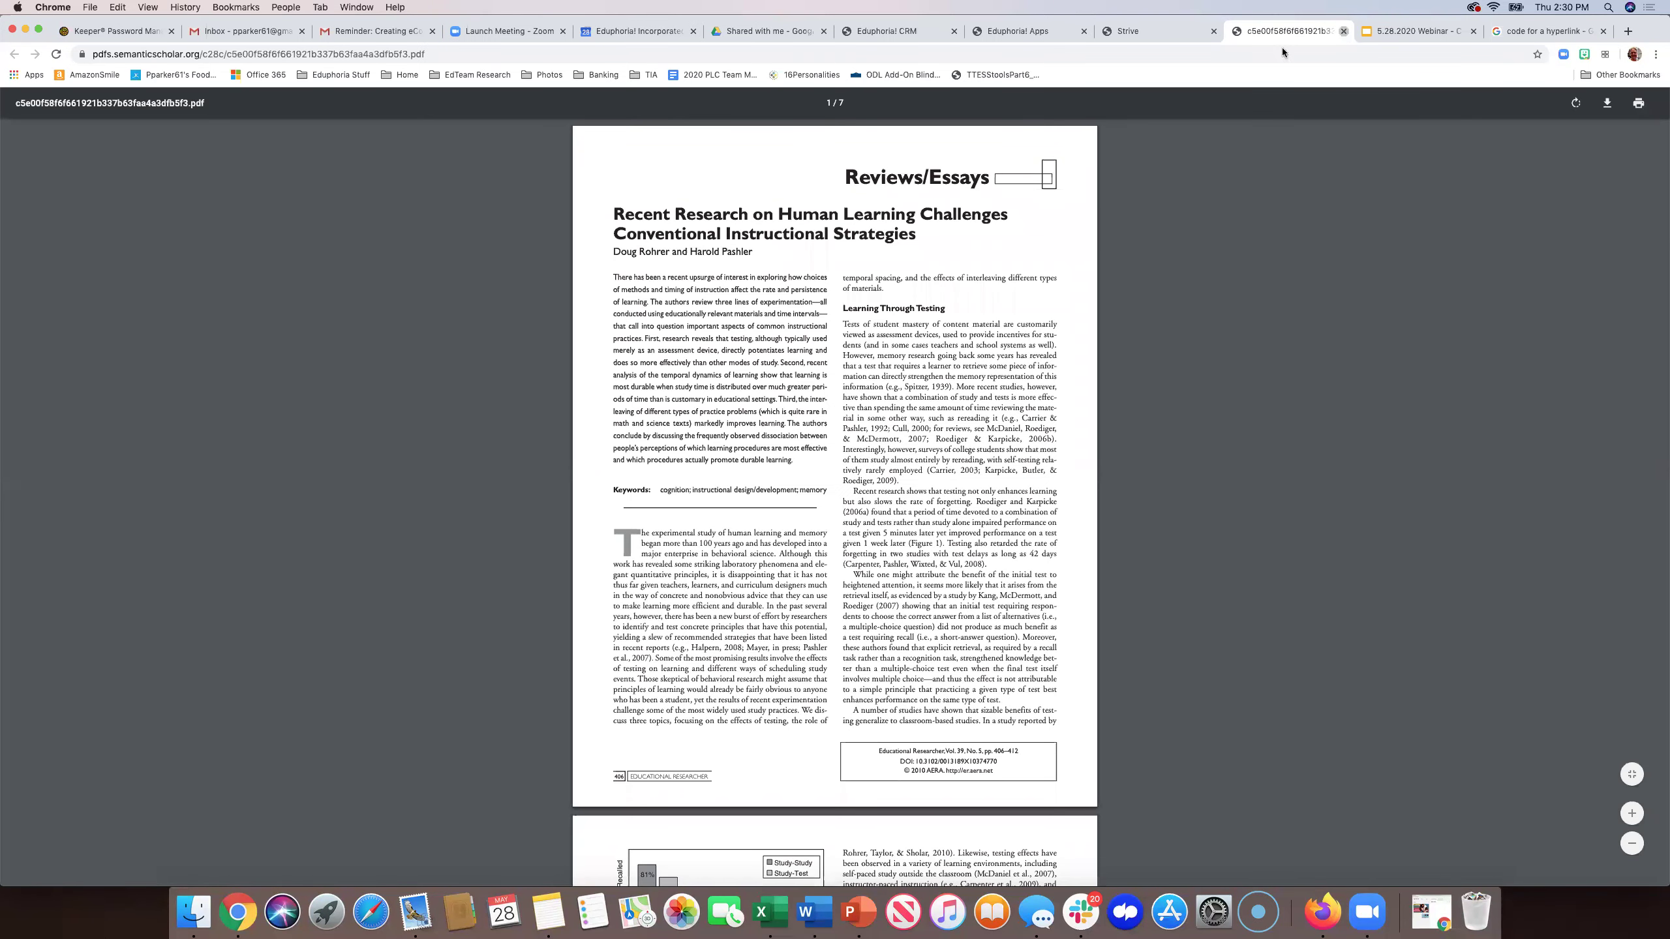
pyautogui.click(1344, 30)
# - After the link, type 'and read the article. You will be asked to write summary later.'
pyautogui.click(882, 266)
pyautogui.write('a')
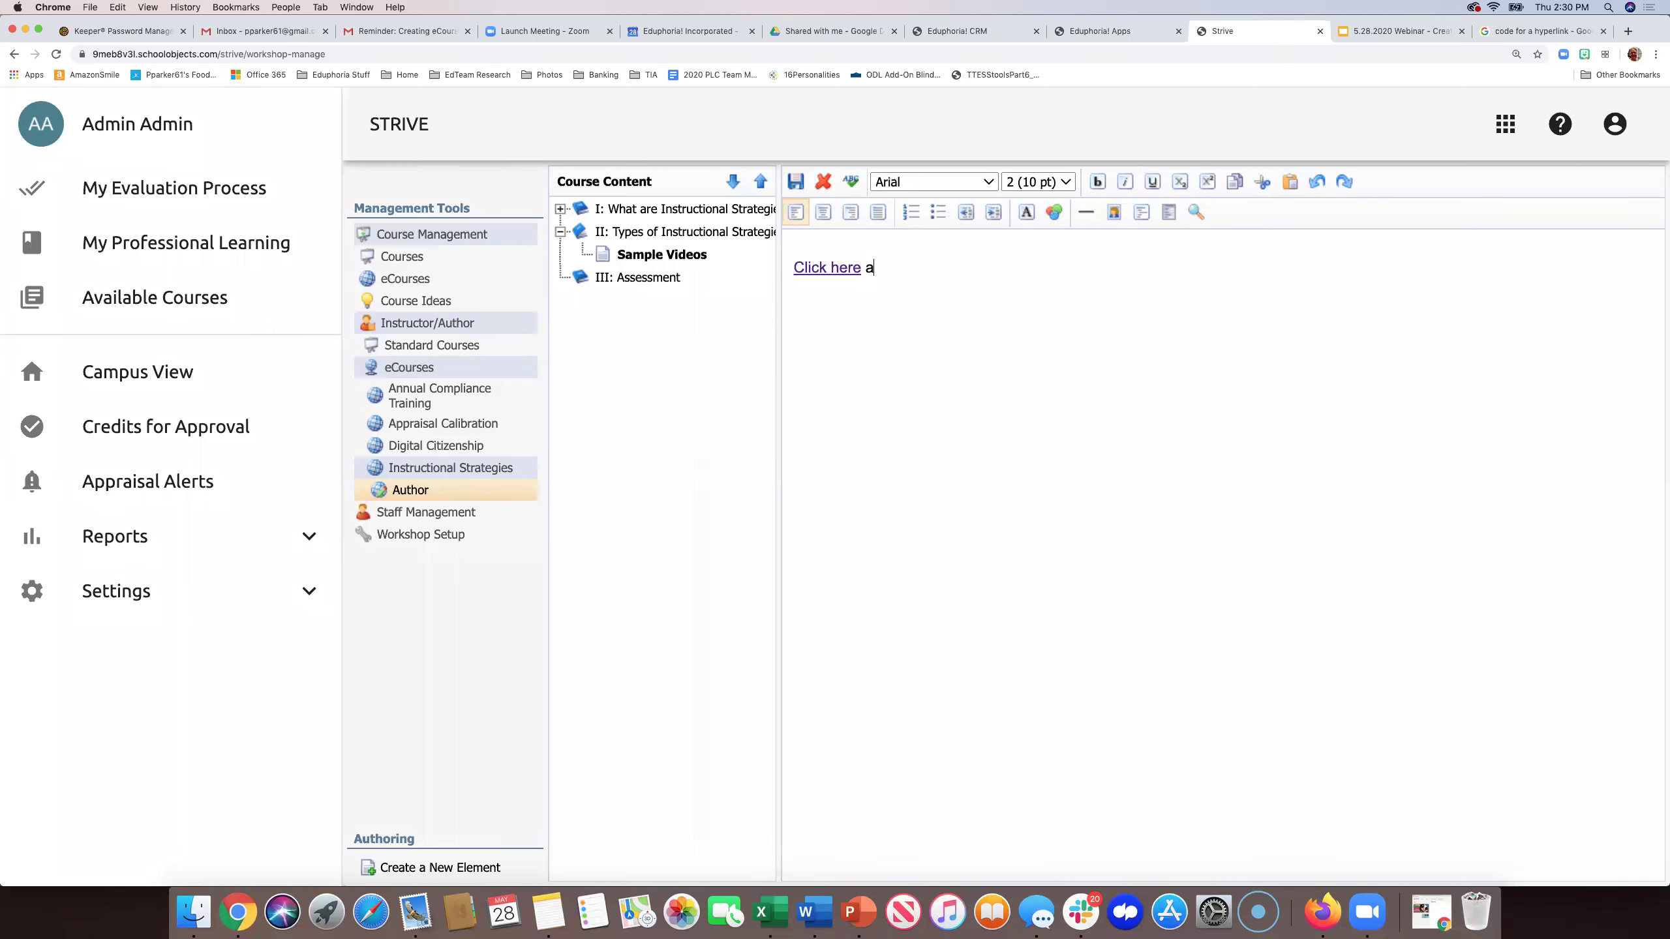
pyautogui.write('nd read the article.  You will be asked ')
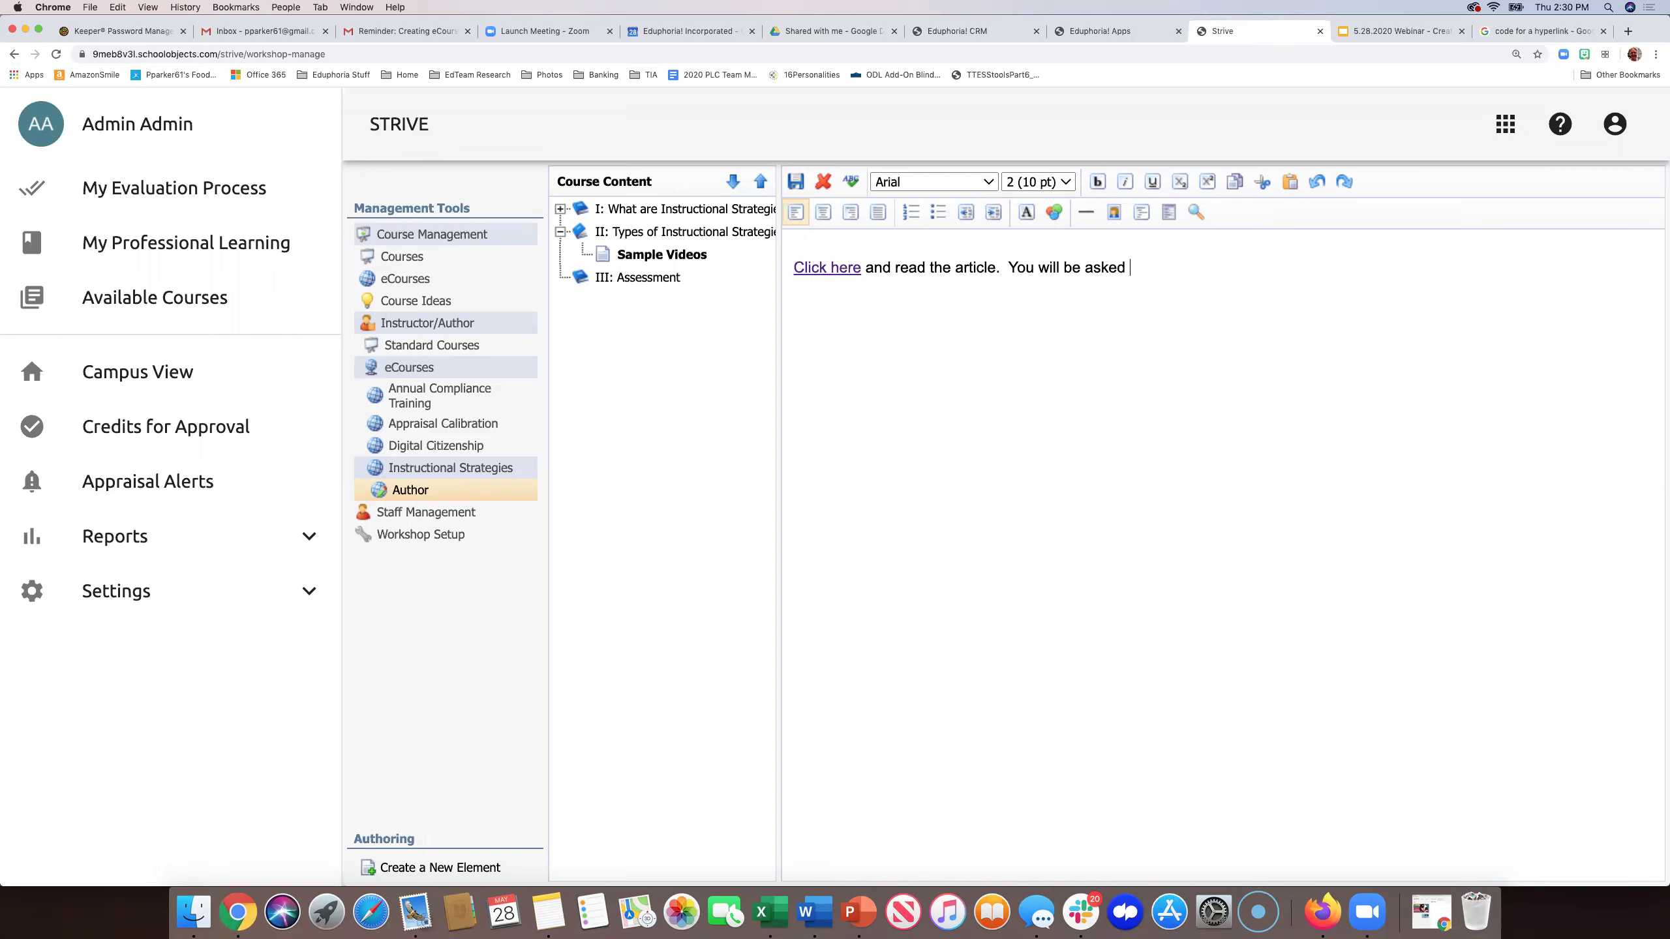
pyautogui.write('to write s')
pyautogui.write('ummary later')
pyautogui.write('.')
pyautogui.press('Return')
# - Go to youtube.com from the Google results tab
pyautogui.click(1484, 33)
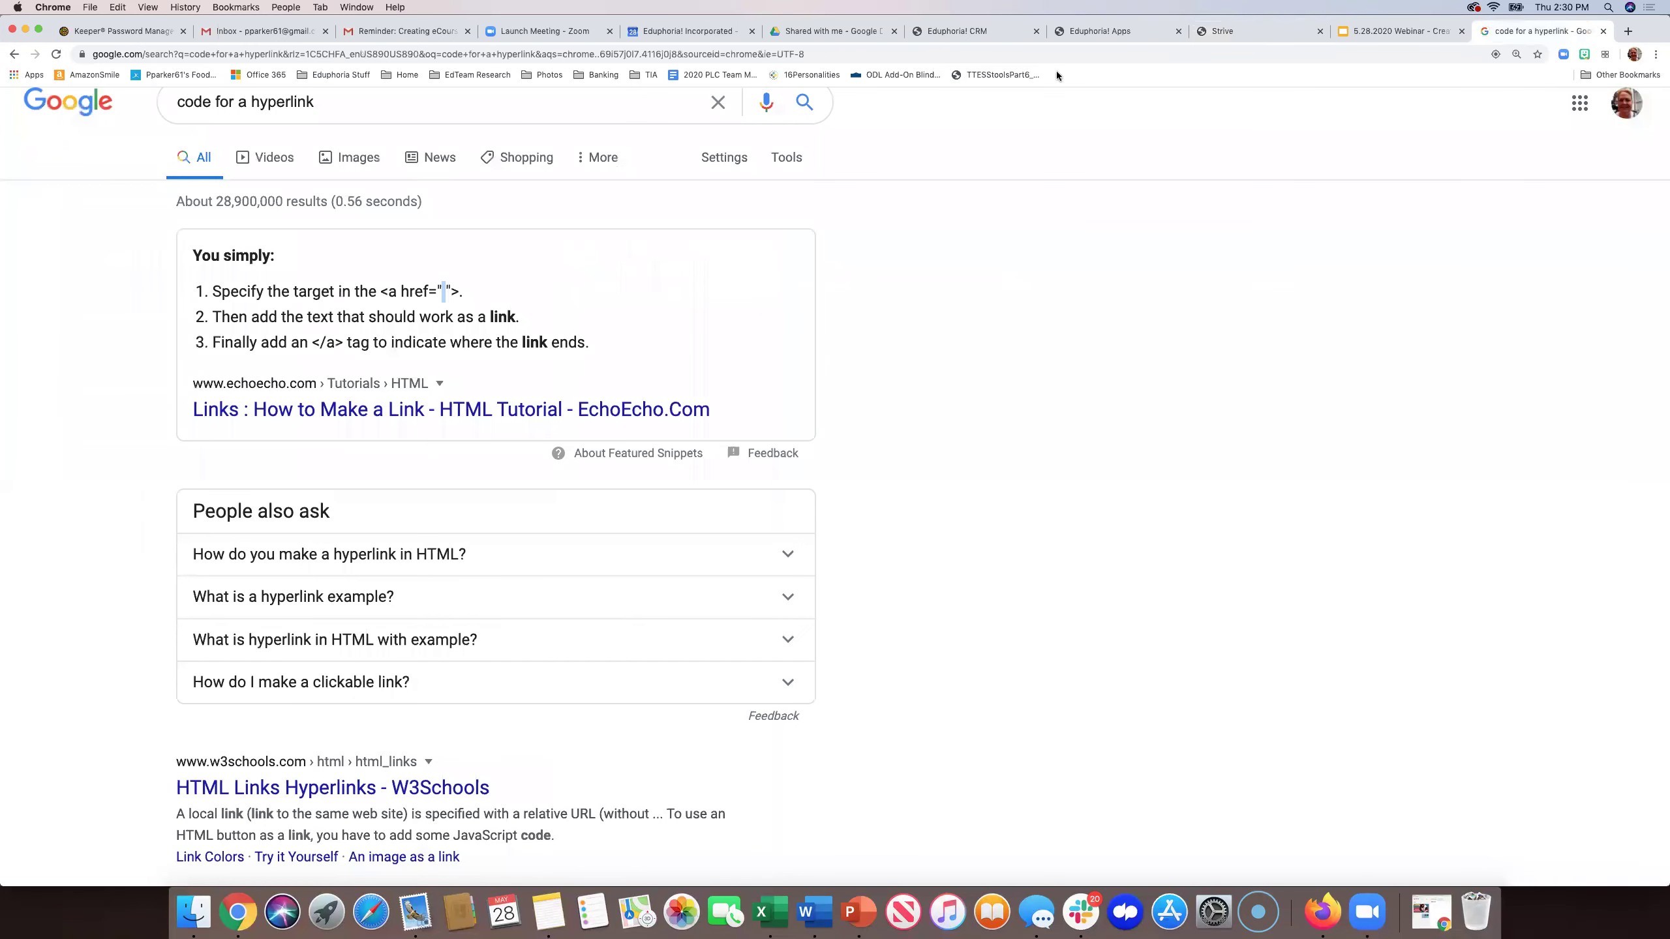
pyautogui.click(1005, 53)
pyautogui.write('youtube.com')
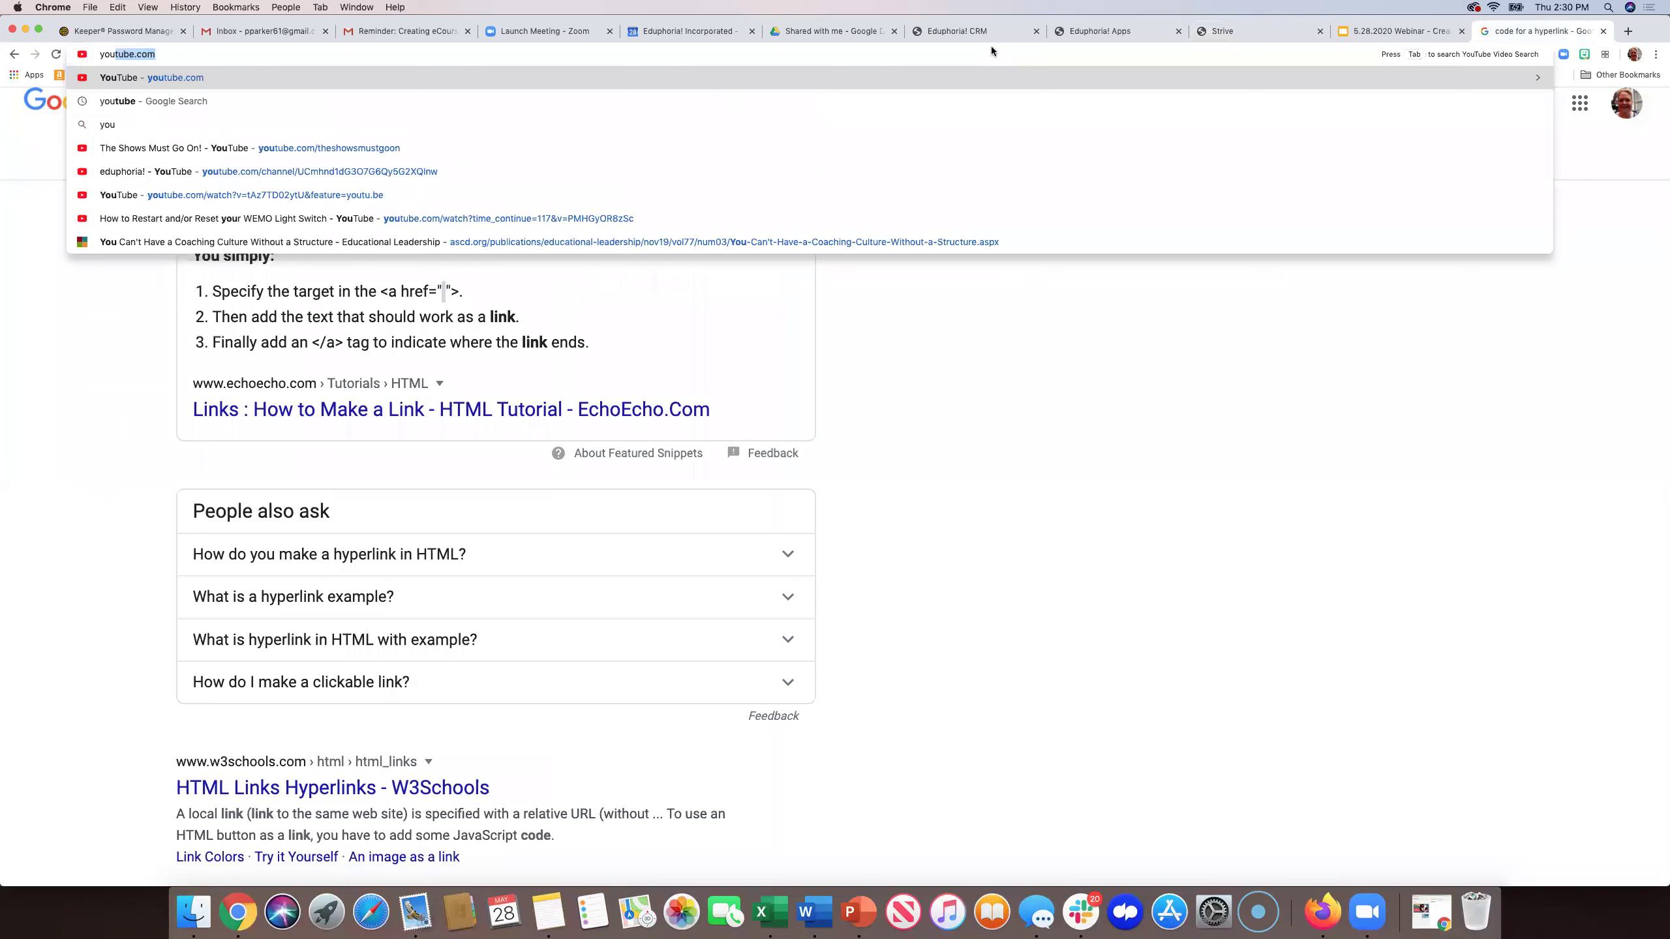
pyautogui.press('Return')
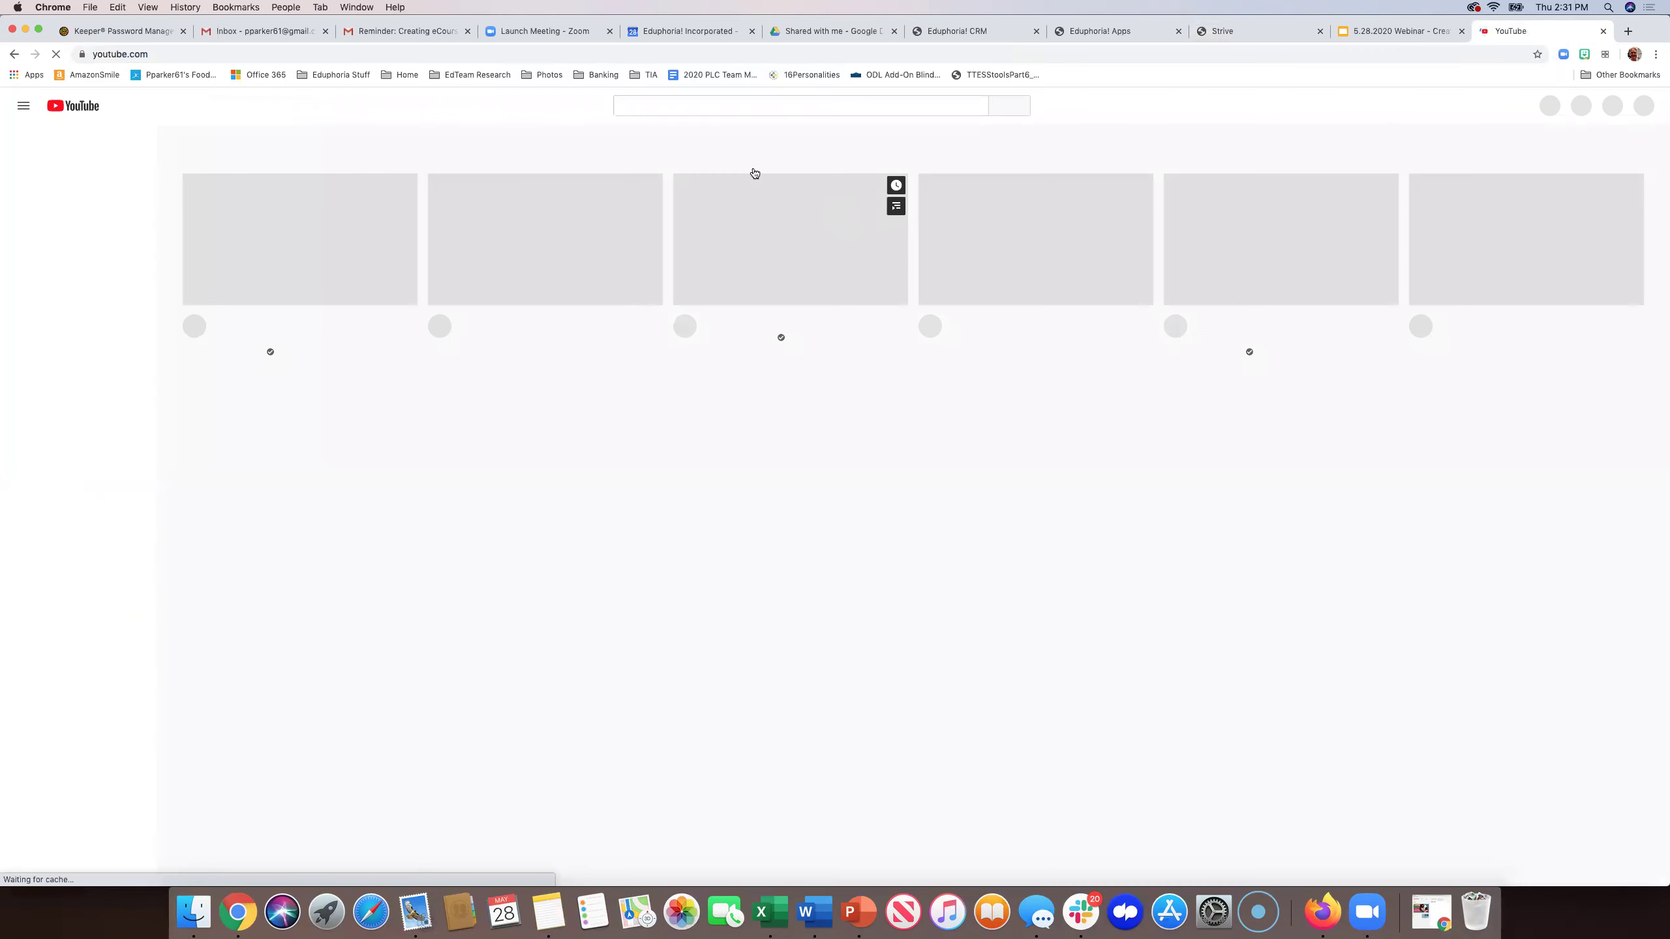
# - Search YouTube for 'instructional video', then refine the search to 'instructional strategies'
pyautogui.click(732, 104)
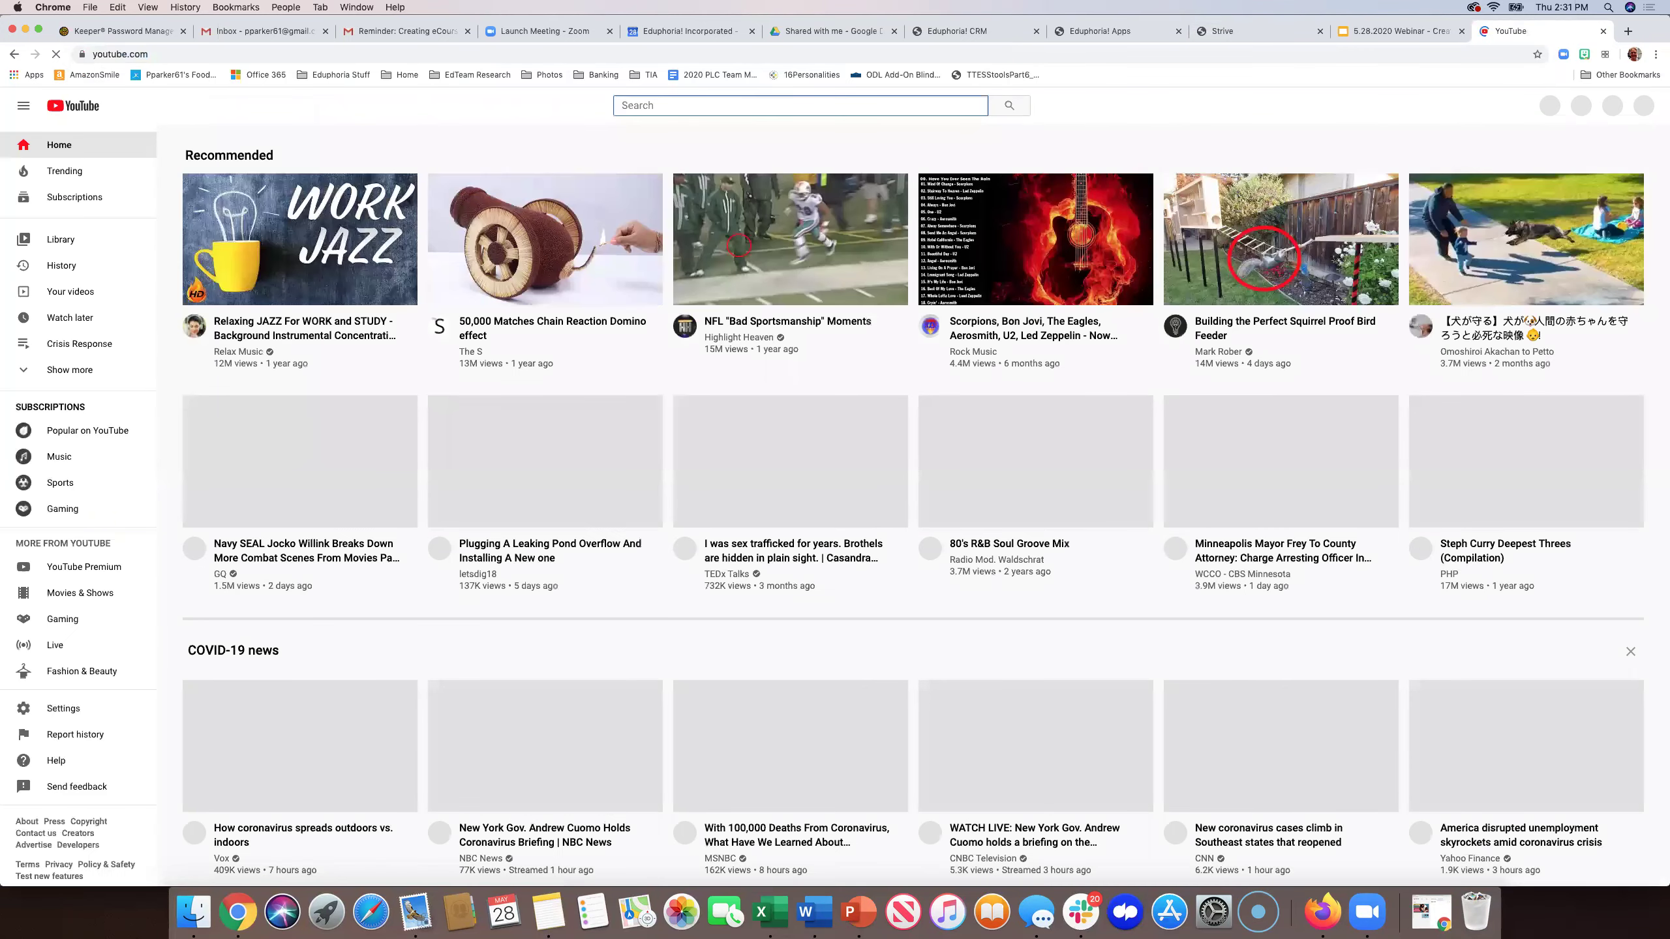
pyautogui.write('instructional videos')
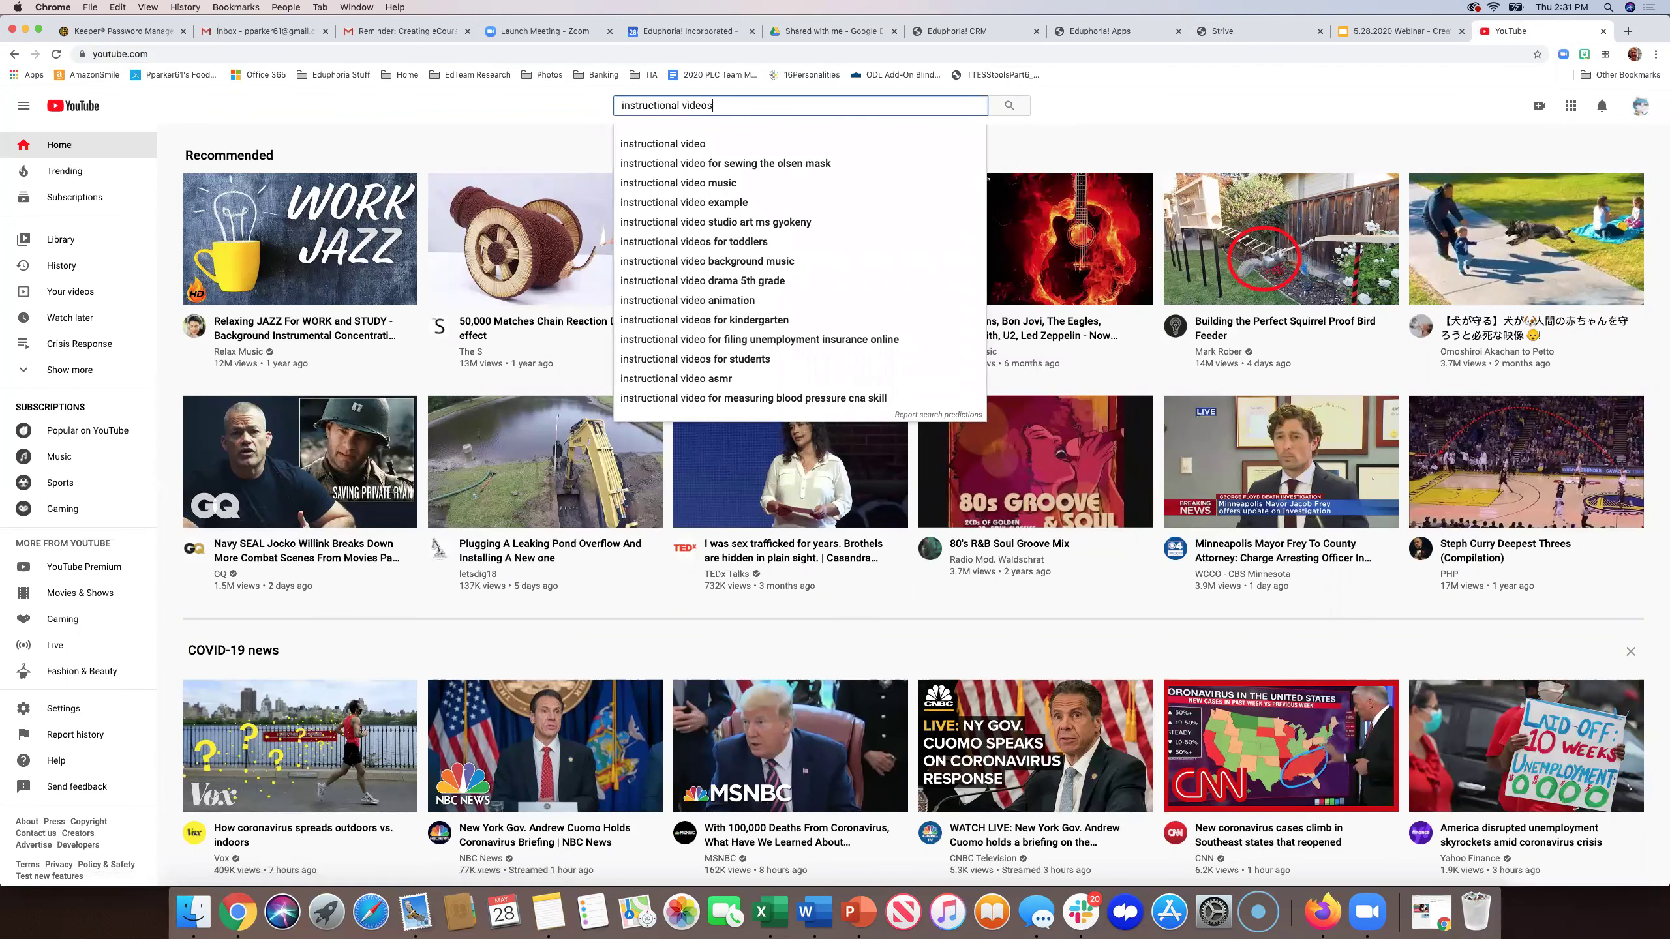
pyautogui.press('Return')
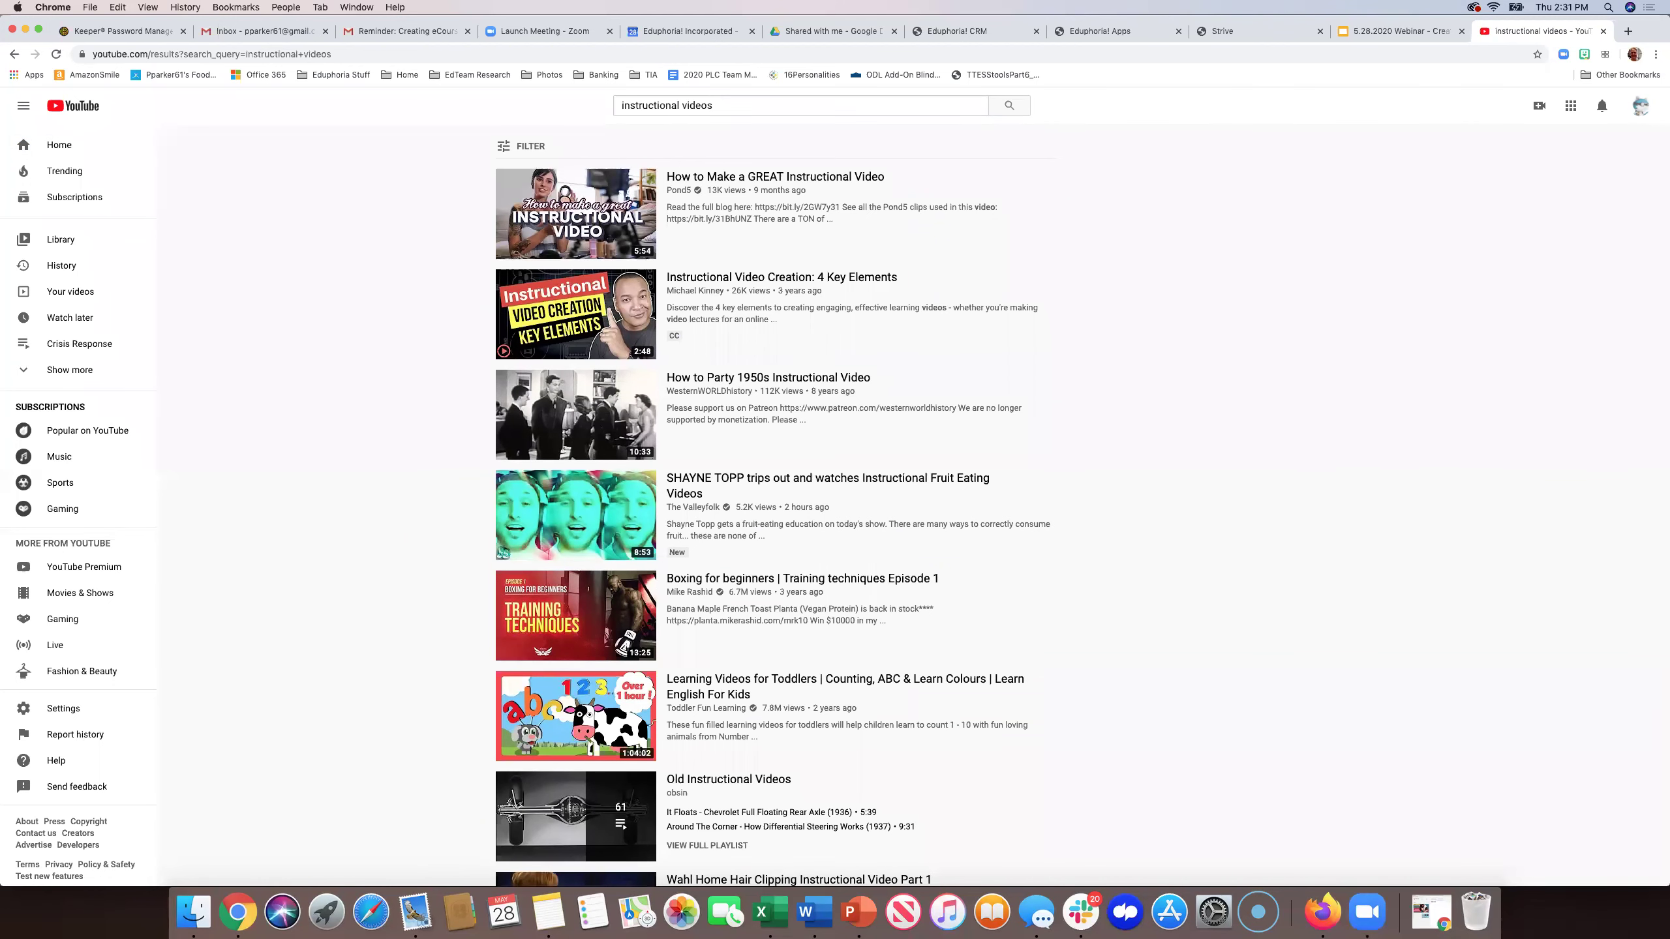
pyautogui.doubleClick(704, 104)
pyautogui.write('strat')
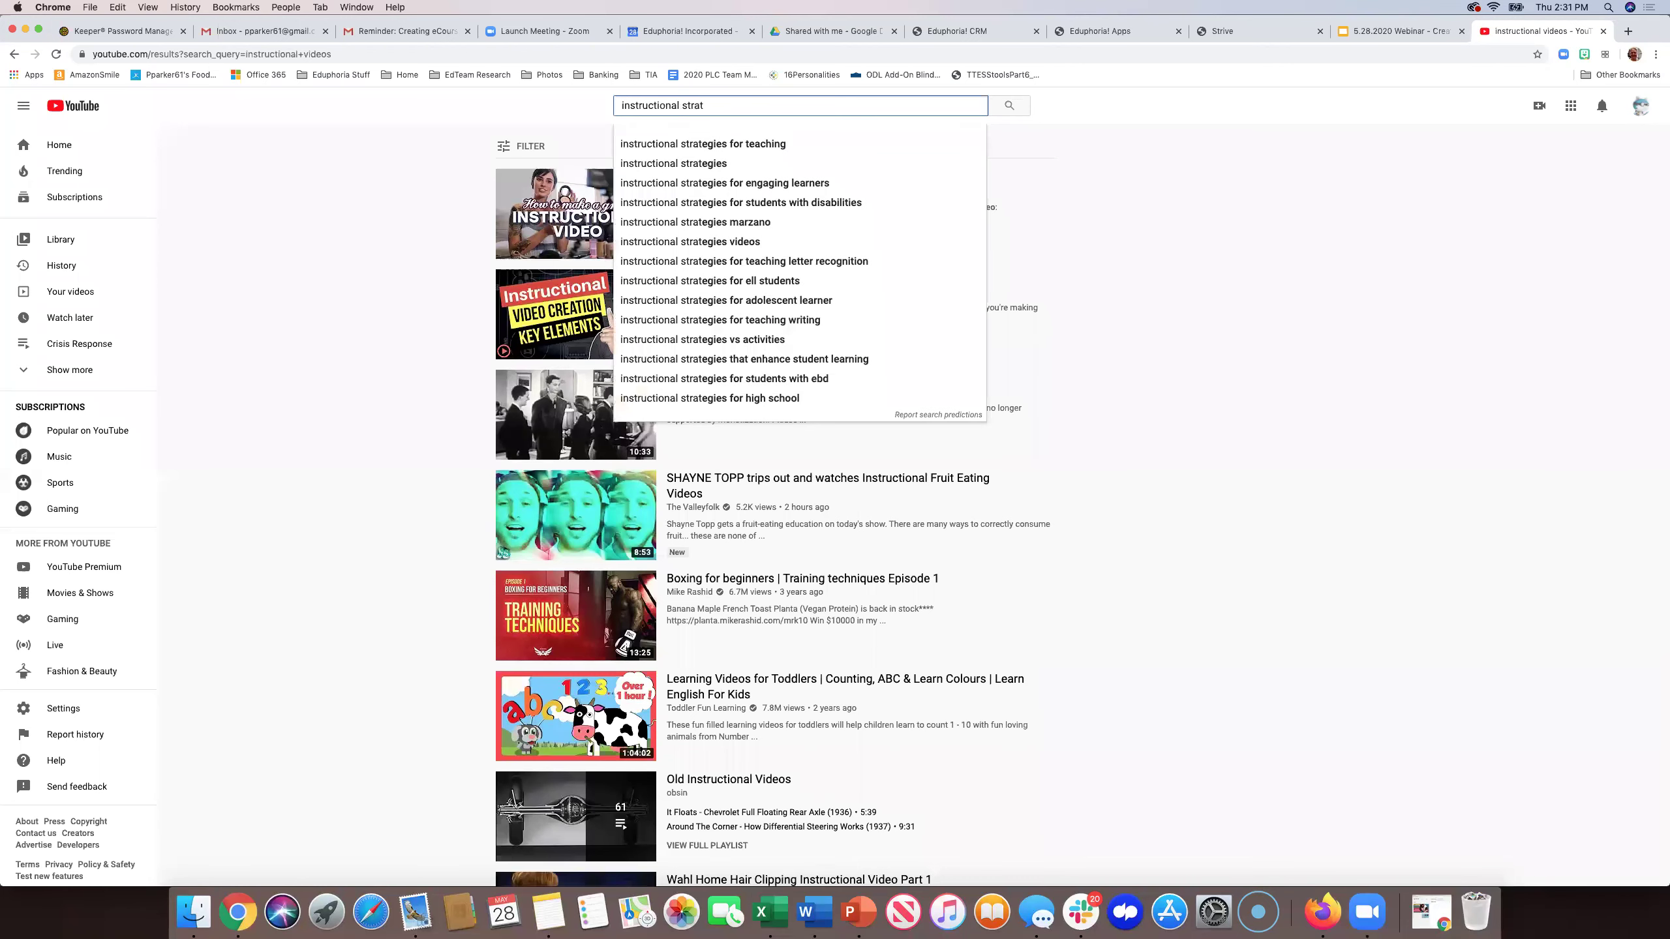
pyautogui.click(676, 164)
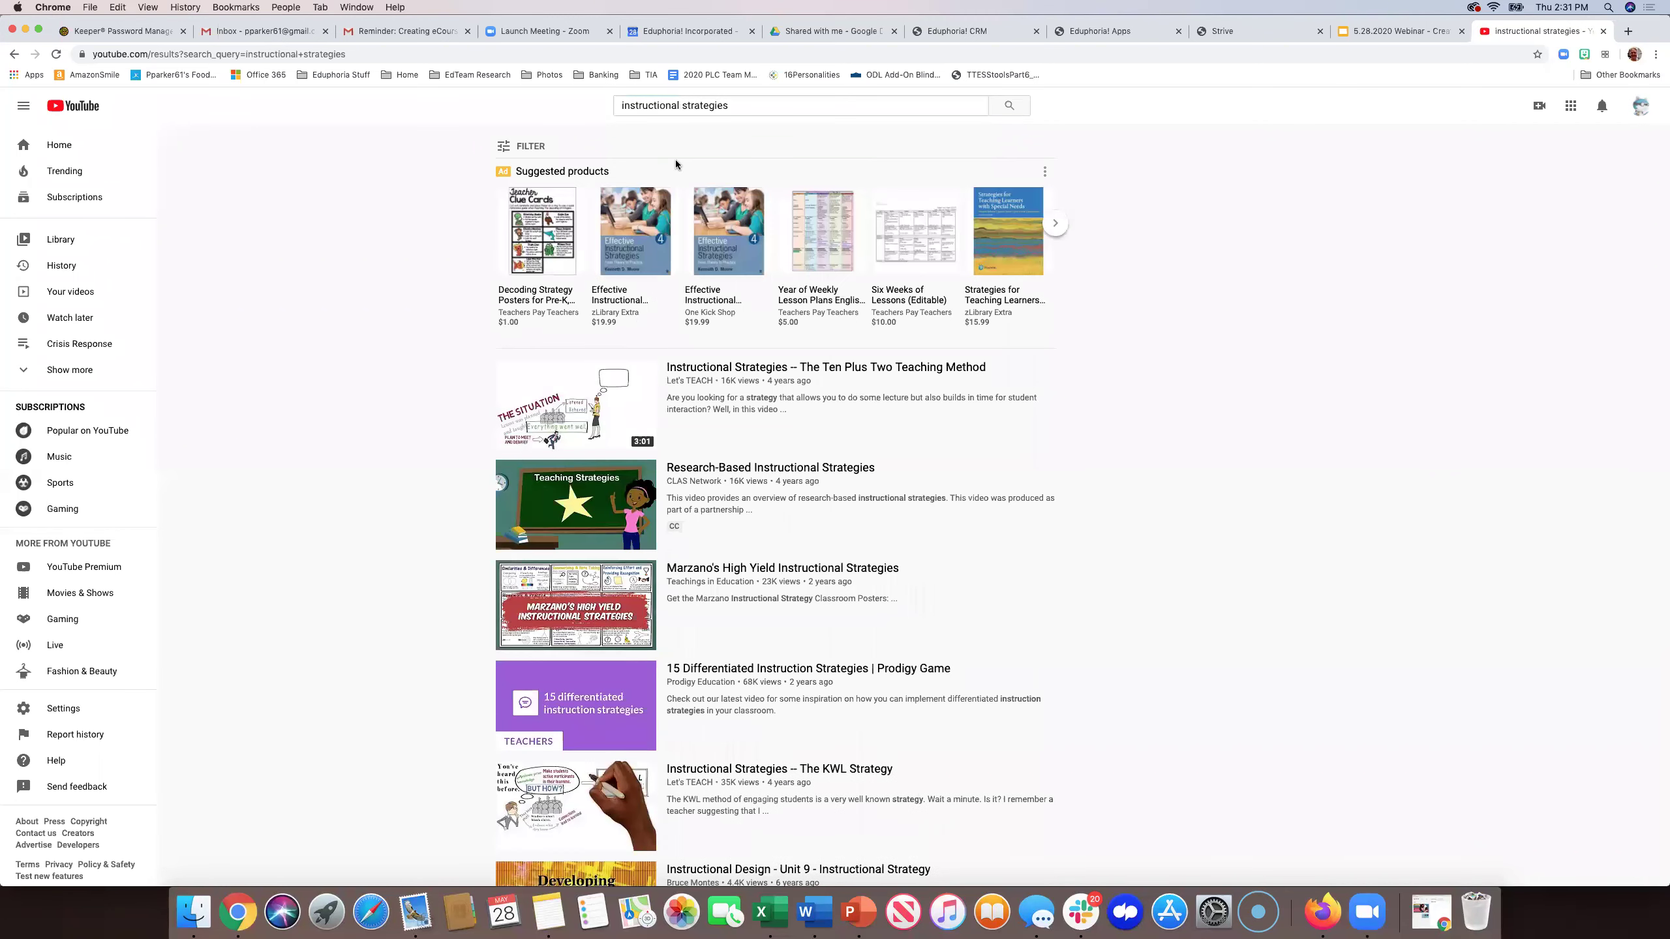
# - Open 'Marzano's High Yield Instructional Strategies', pause the ad, and copy its embed code
pyautogui.click(576, 594)
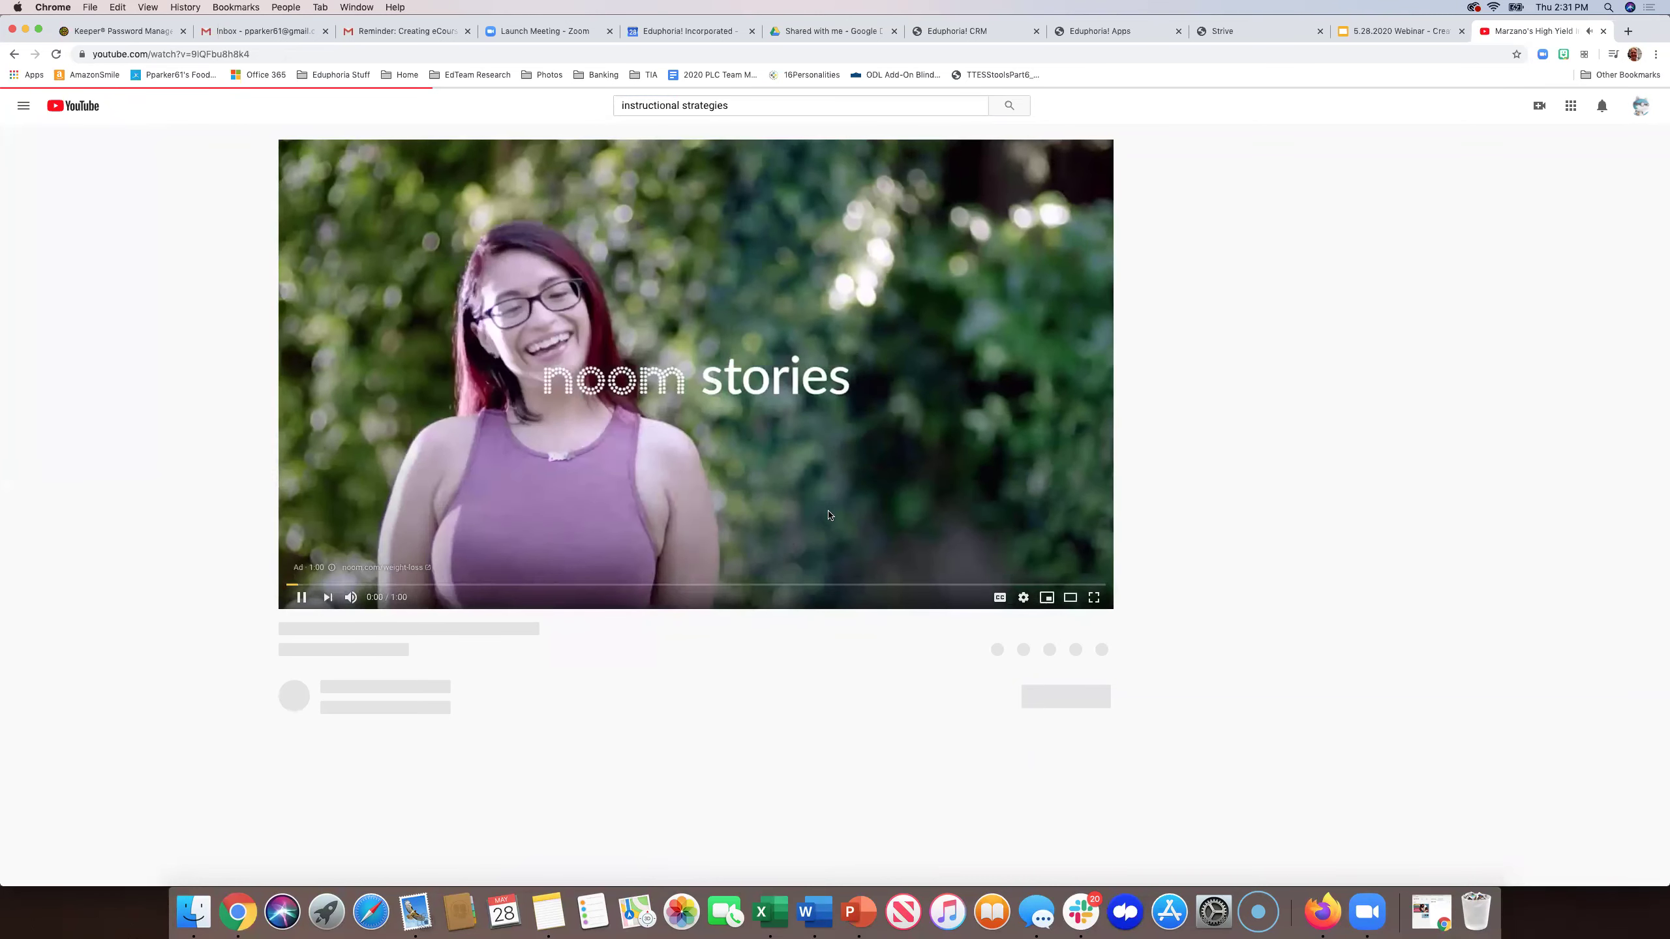
pyautogui.click(733, 534)
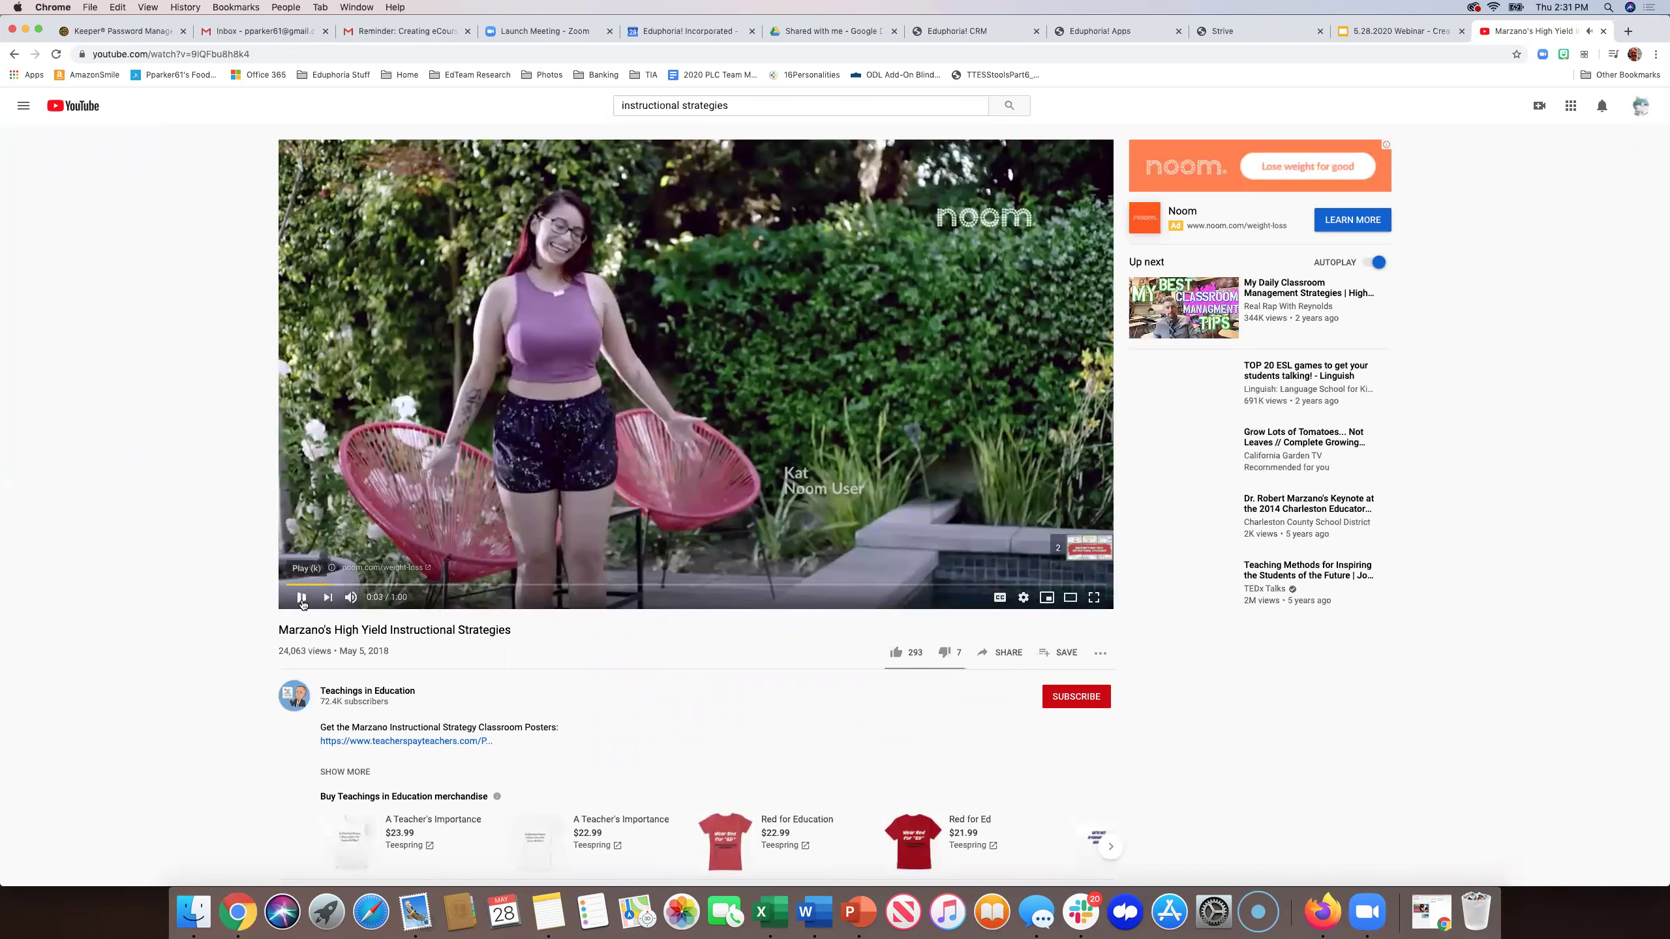
pyautogui.click(1006, 653)
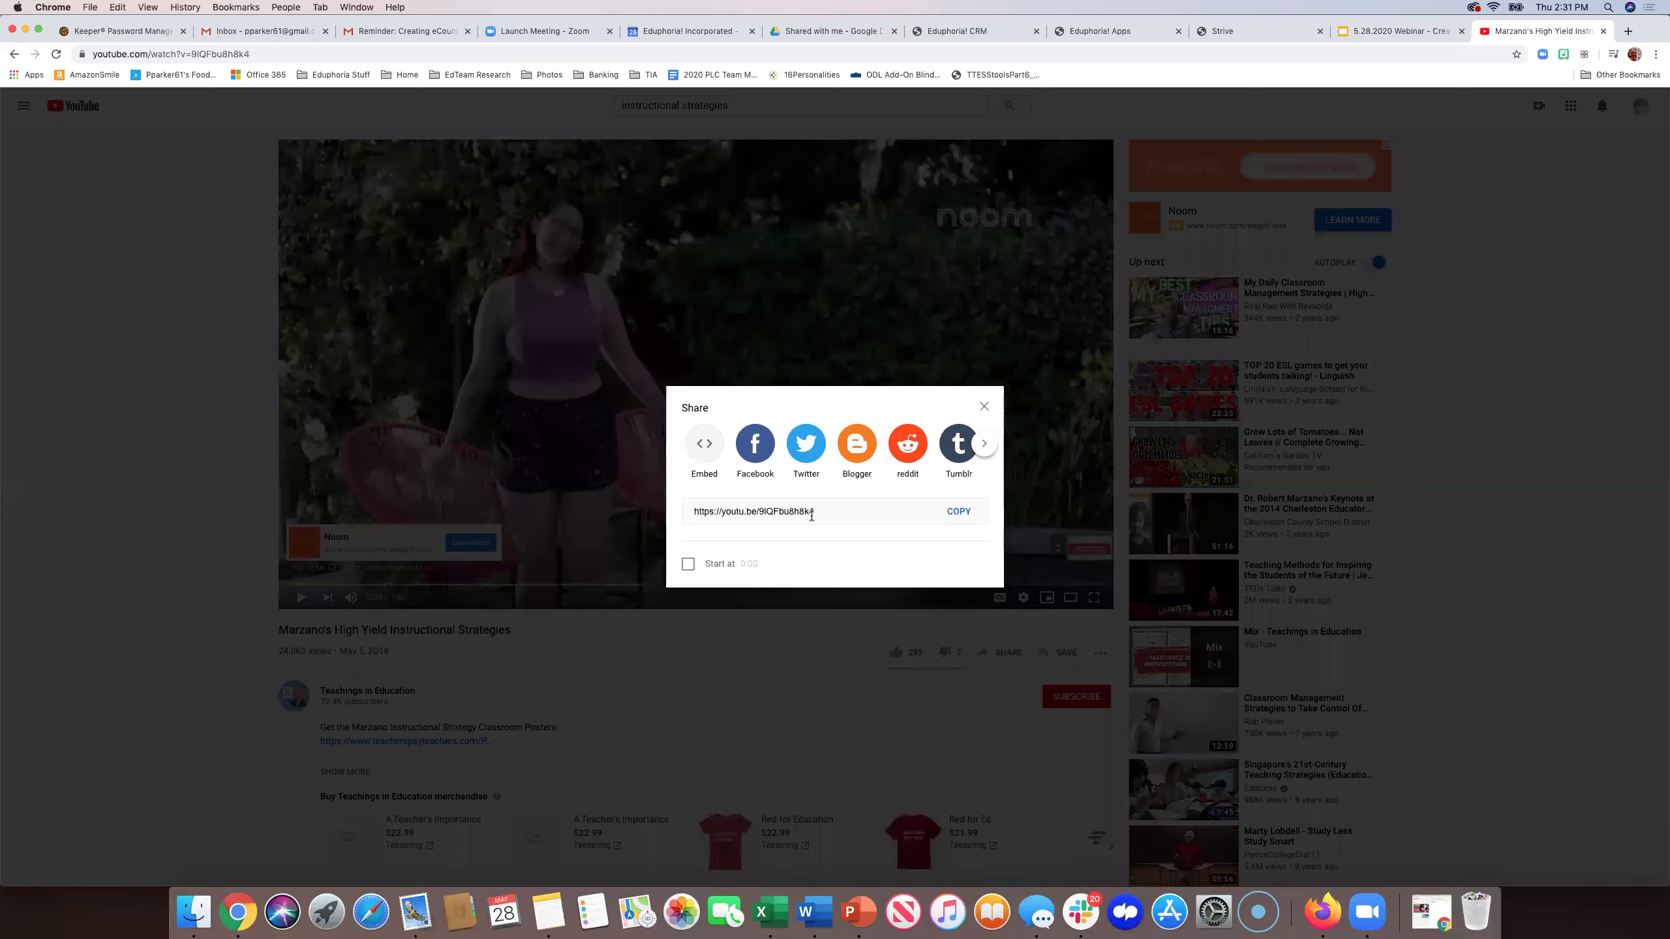
pyautogui.click(703, 446)
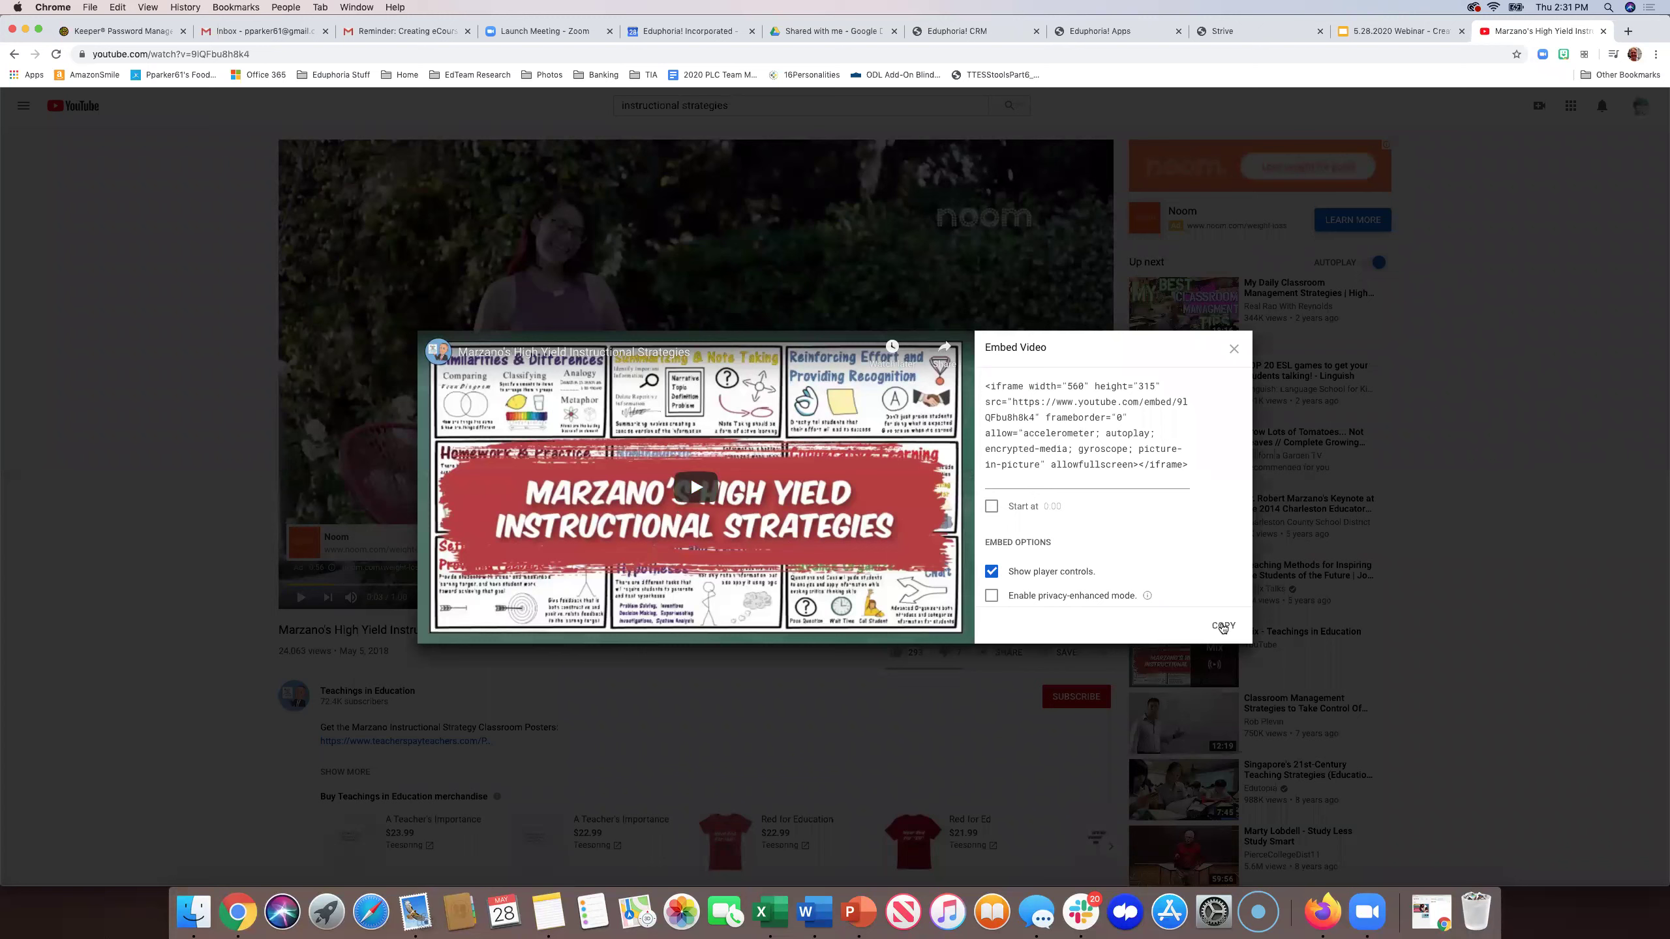
pyautogui.click(1222, 626)
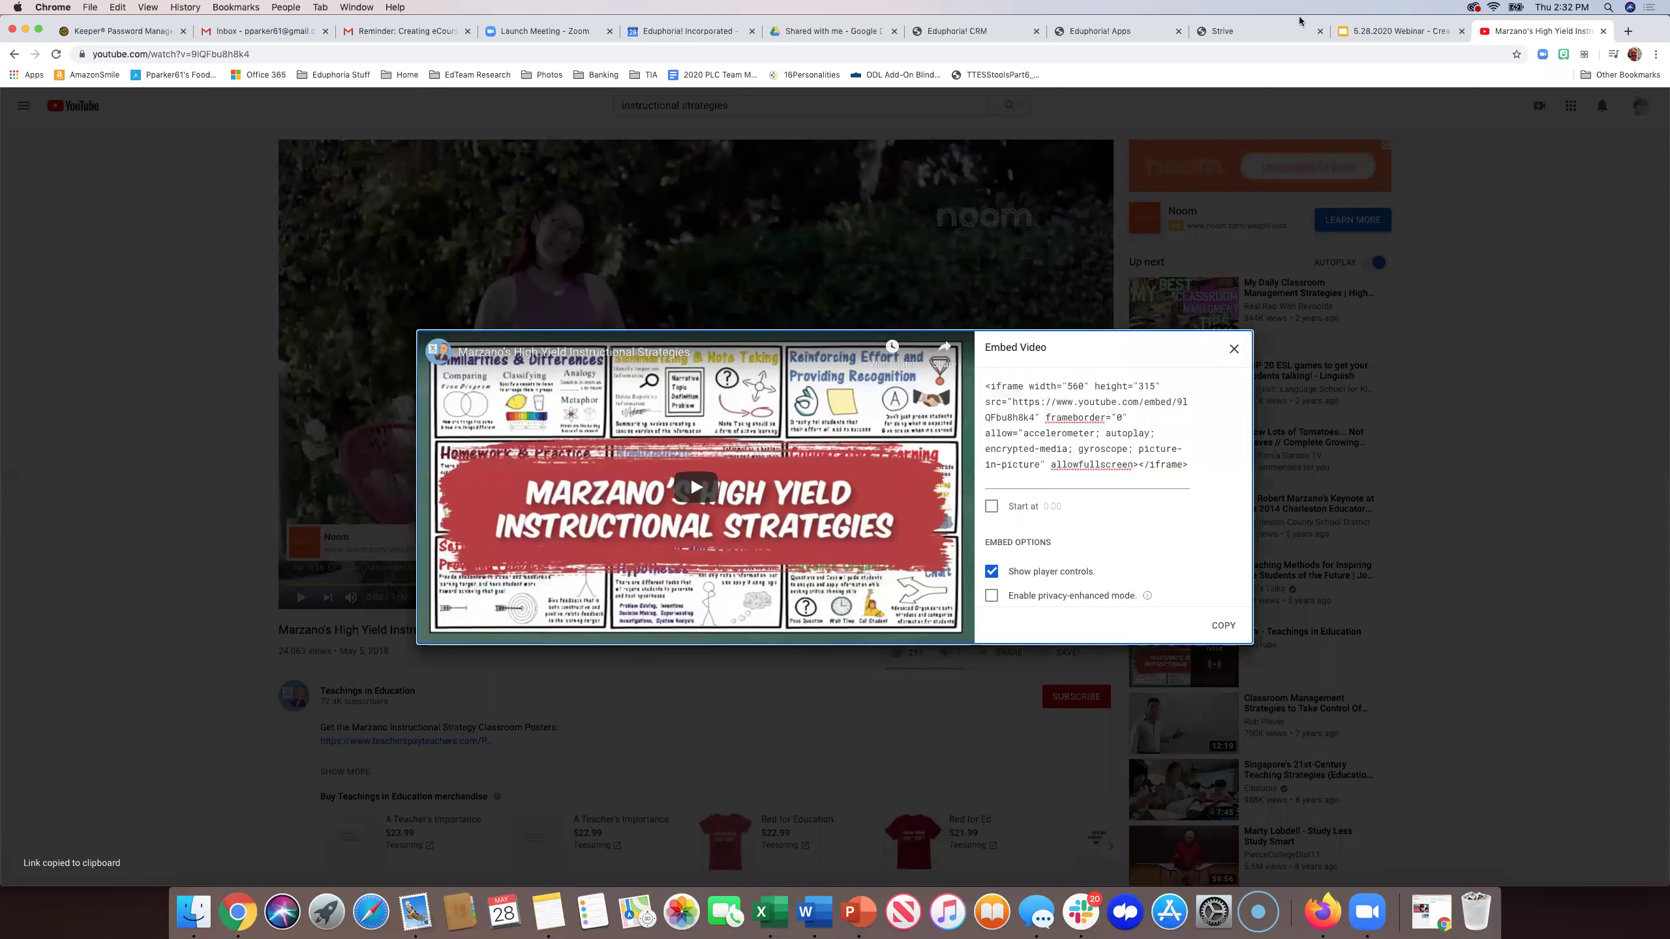
pyautogui.press('Escape')
# - Paste the Marzano YouTube iframe code into the page's HTML source below the reading instruction
pyautogui.click(1248, 30)
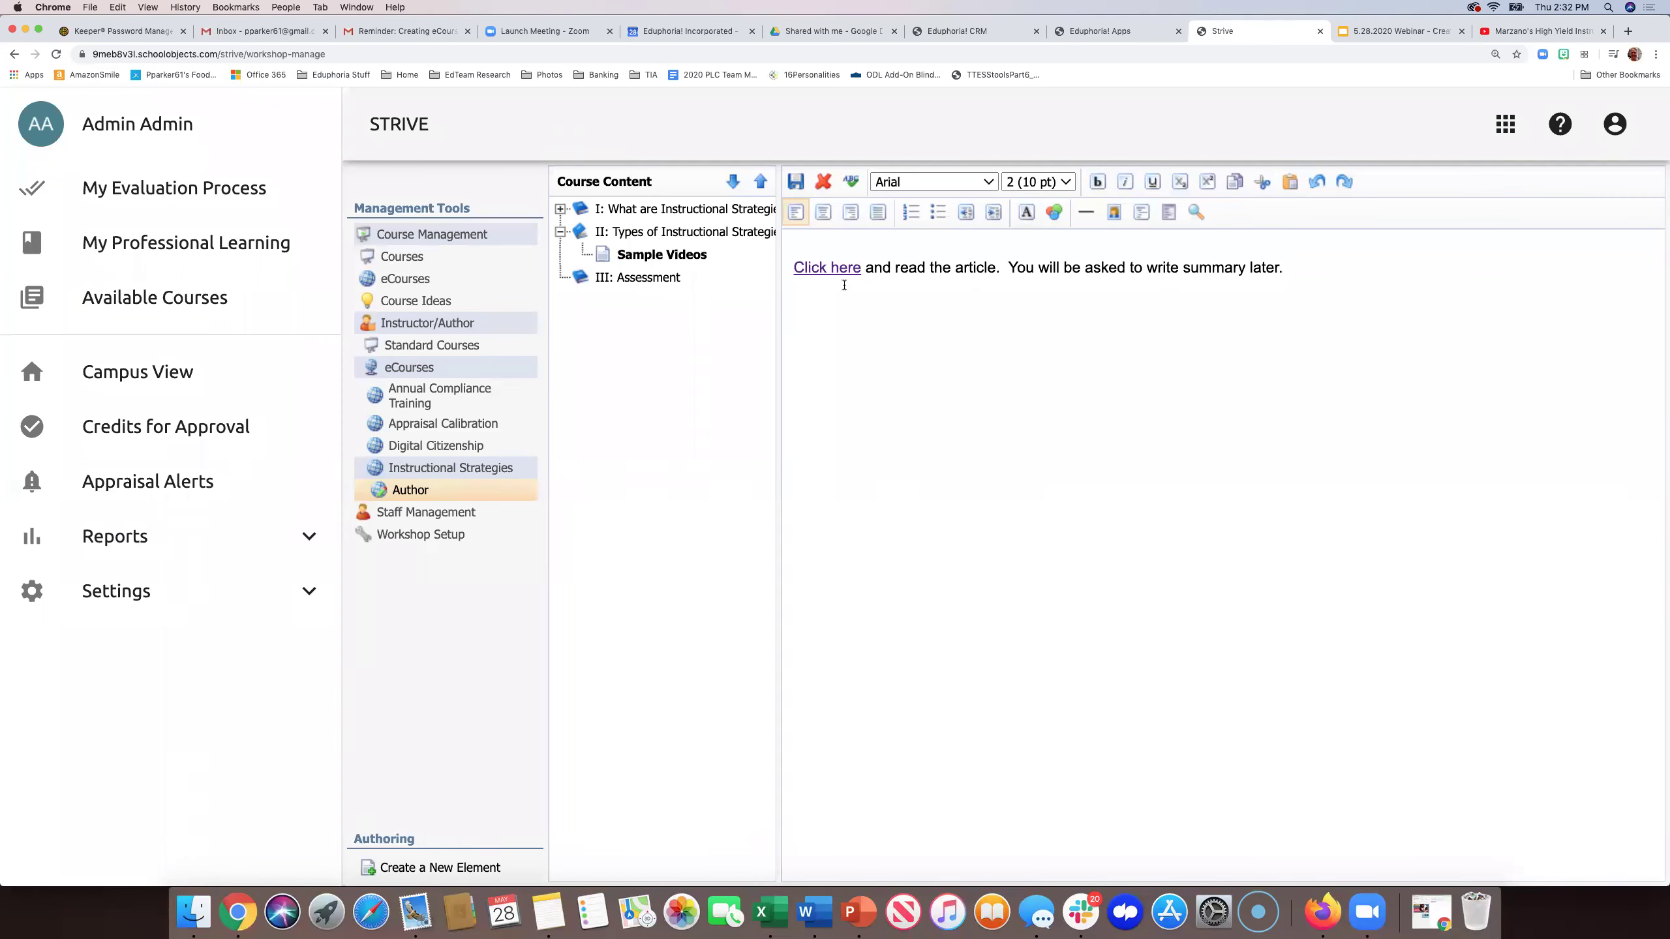
pyautogui.click(1142, 214)
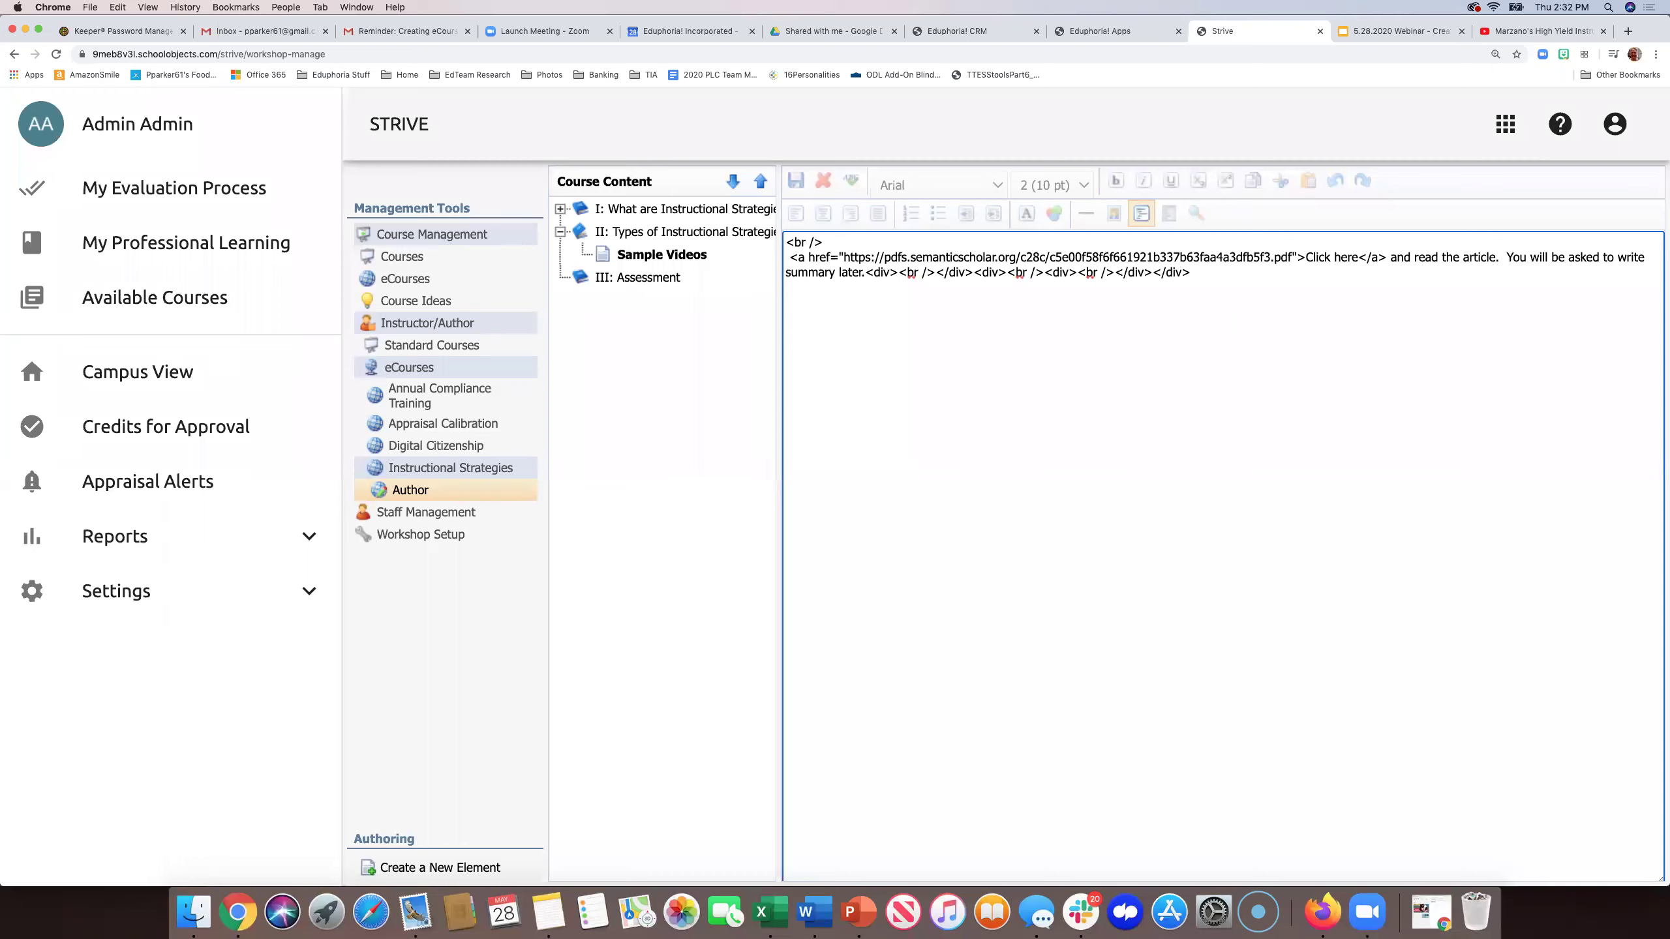
pyautogui.press('super+v')
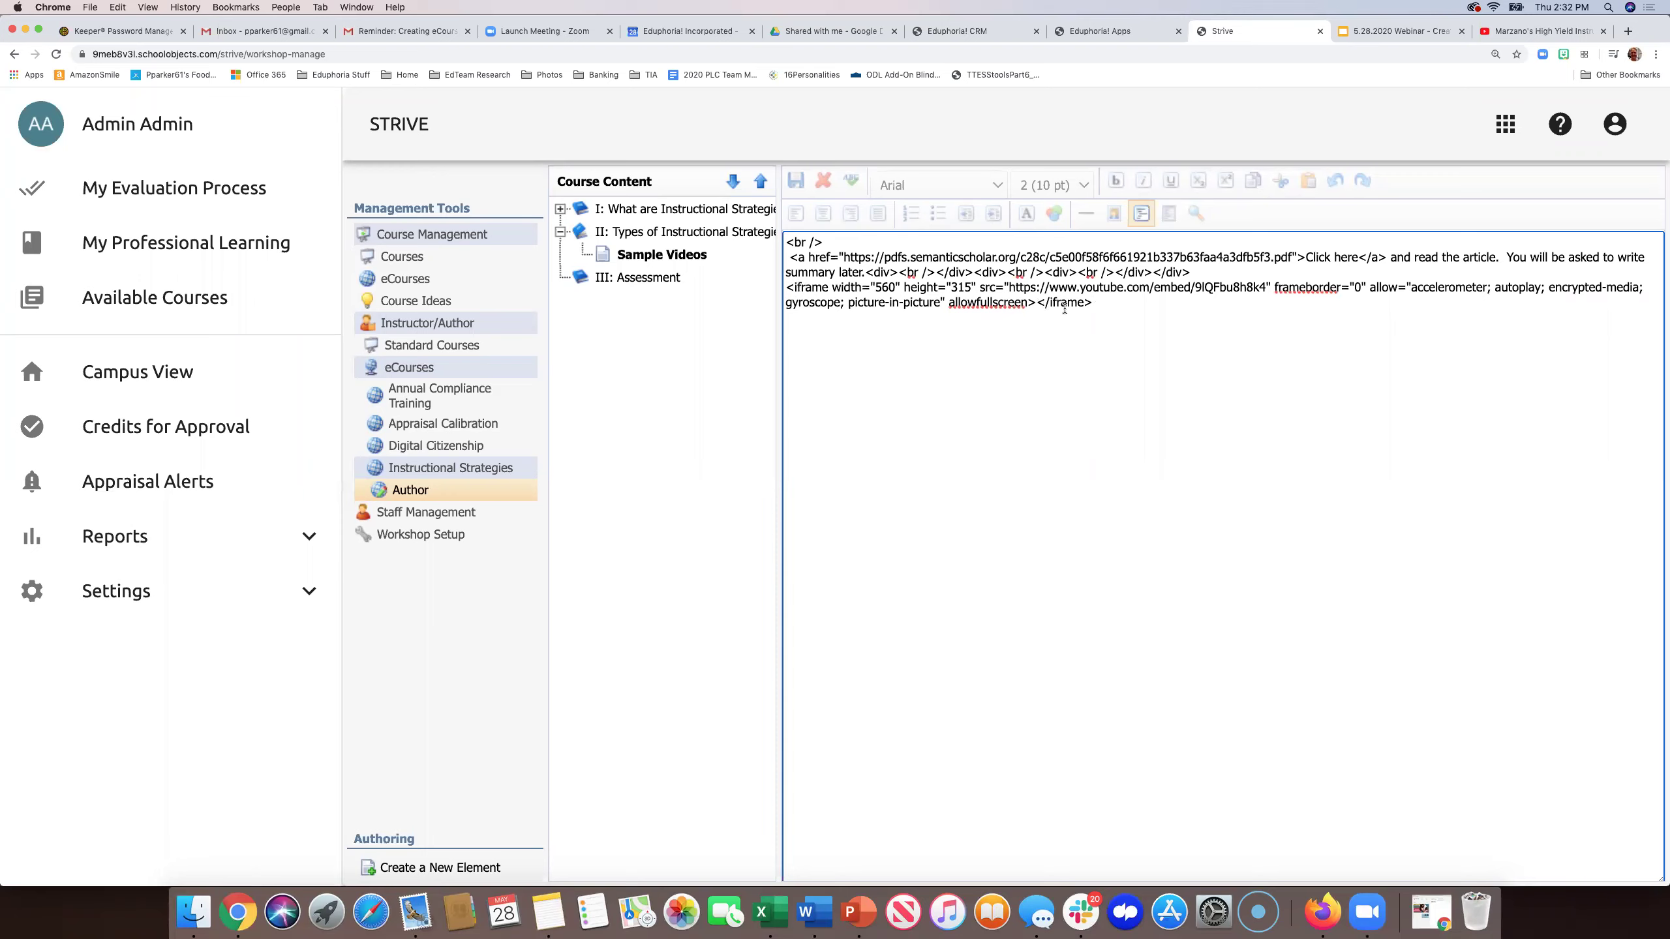
pyautogui.click(1142, 217)
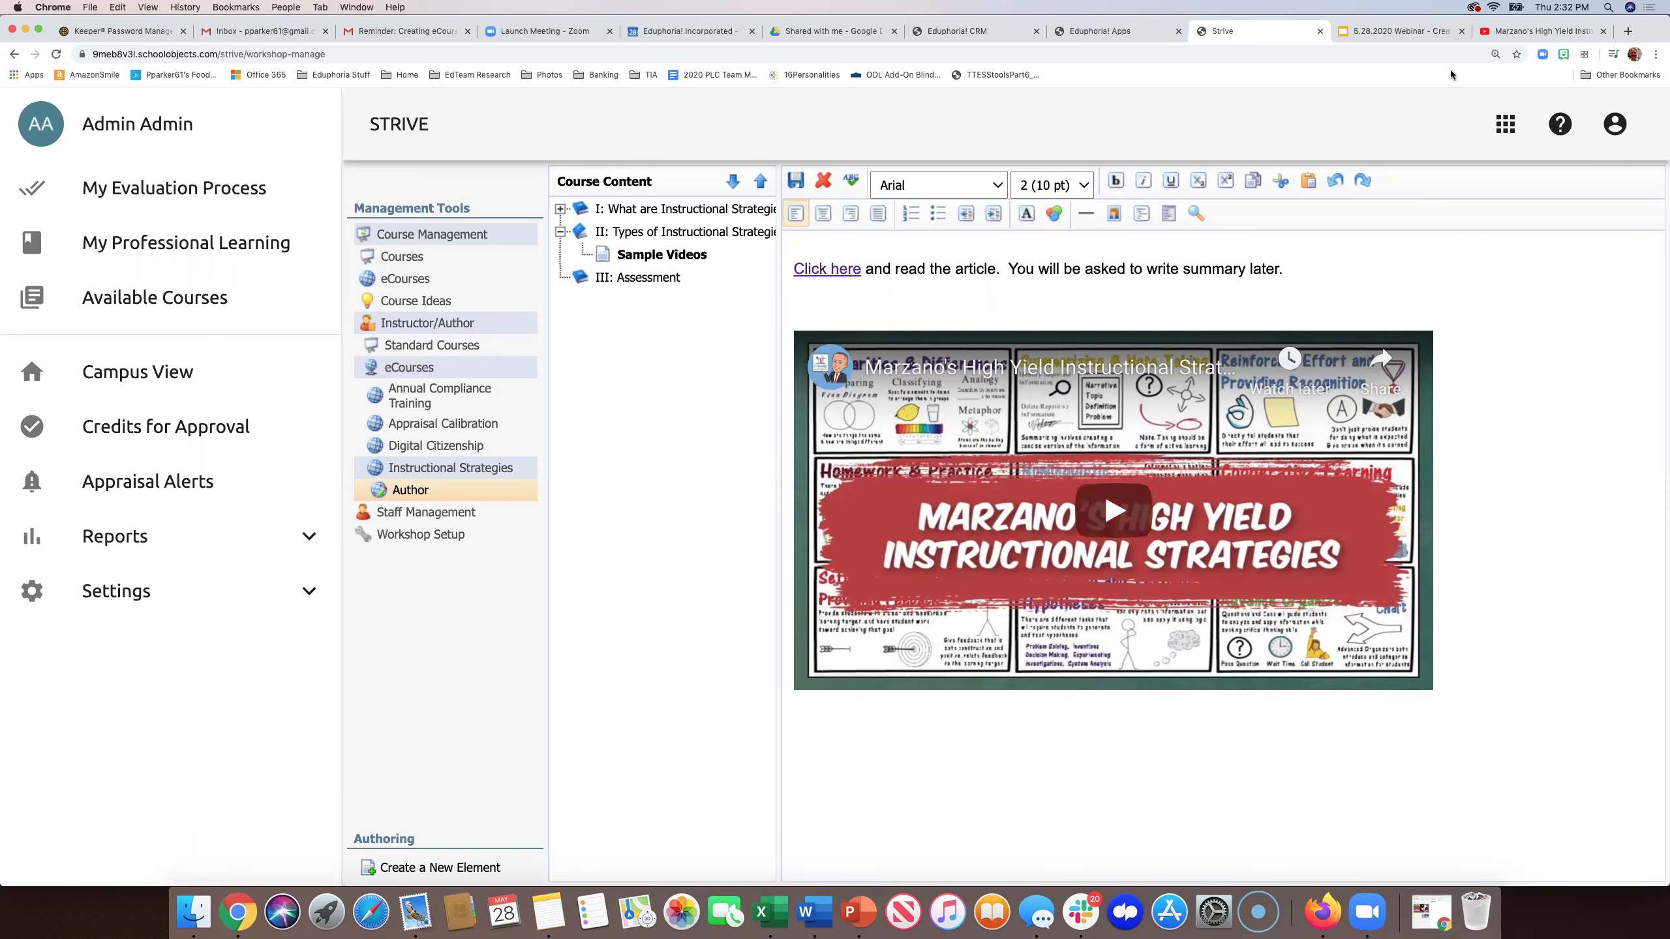
pyautogui.click(1577, 31)
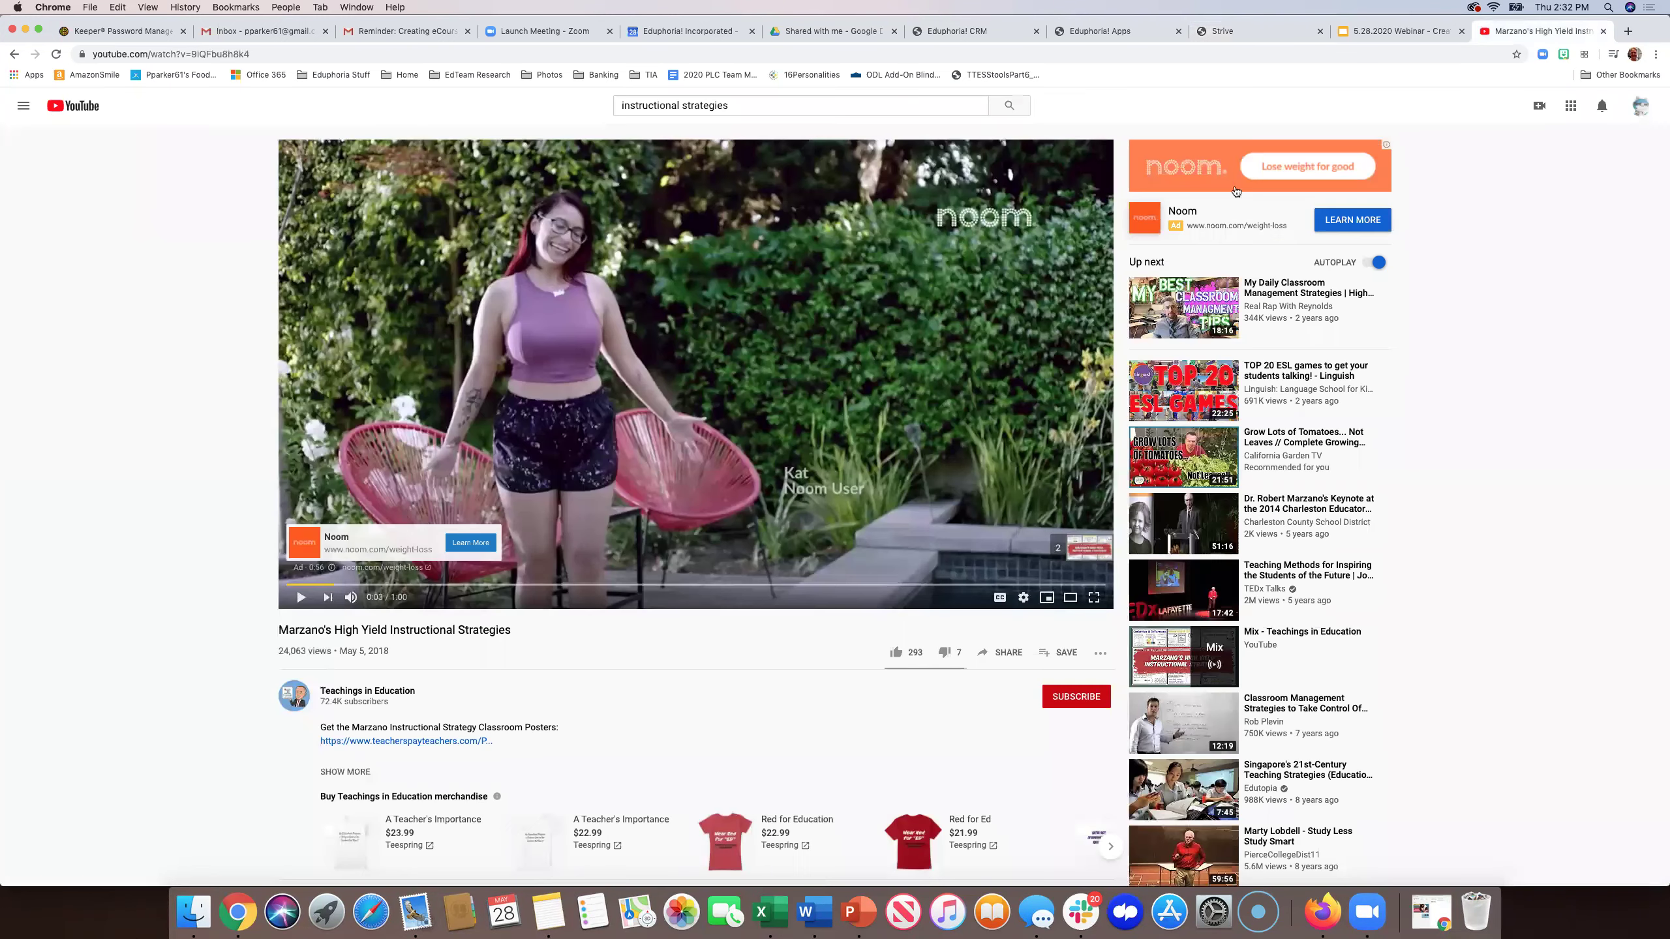
pyautogui.click(1001, 652)
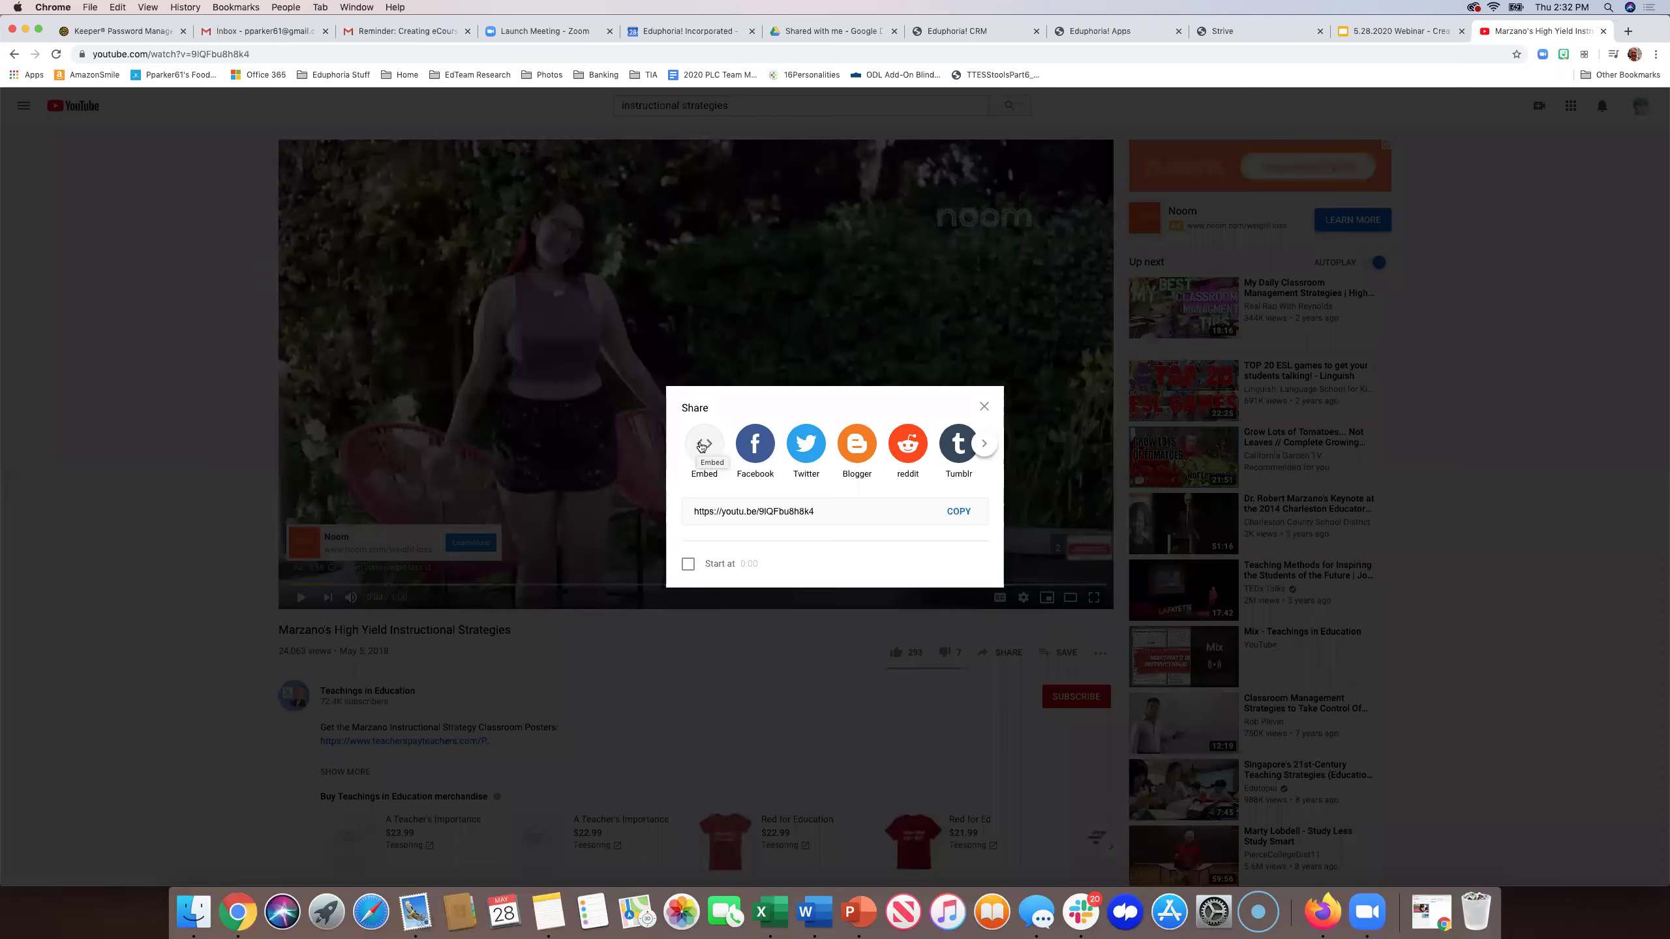
pyautogui.click(984, 408)
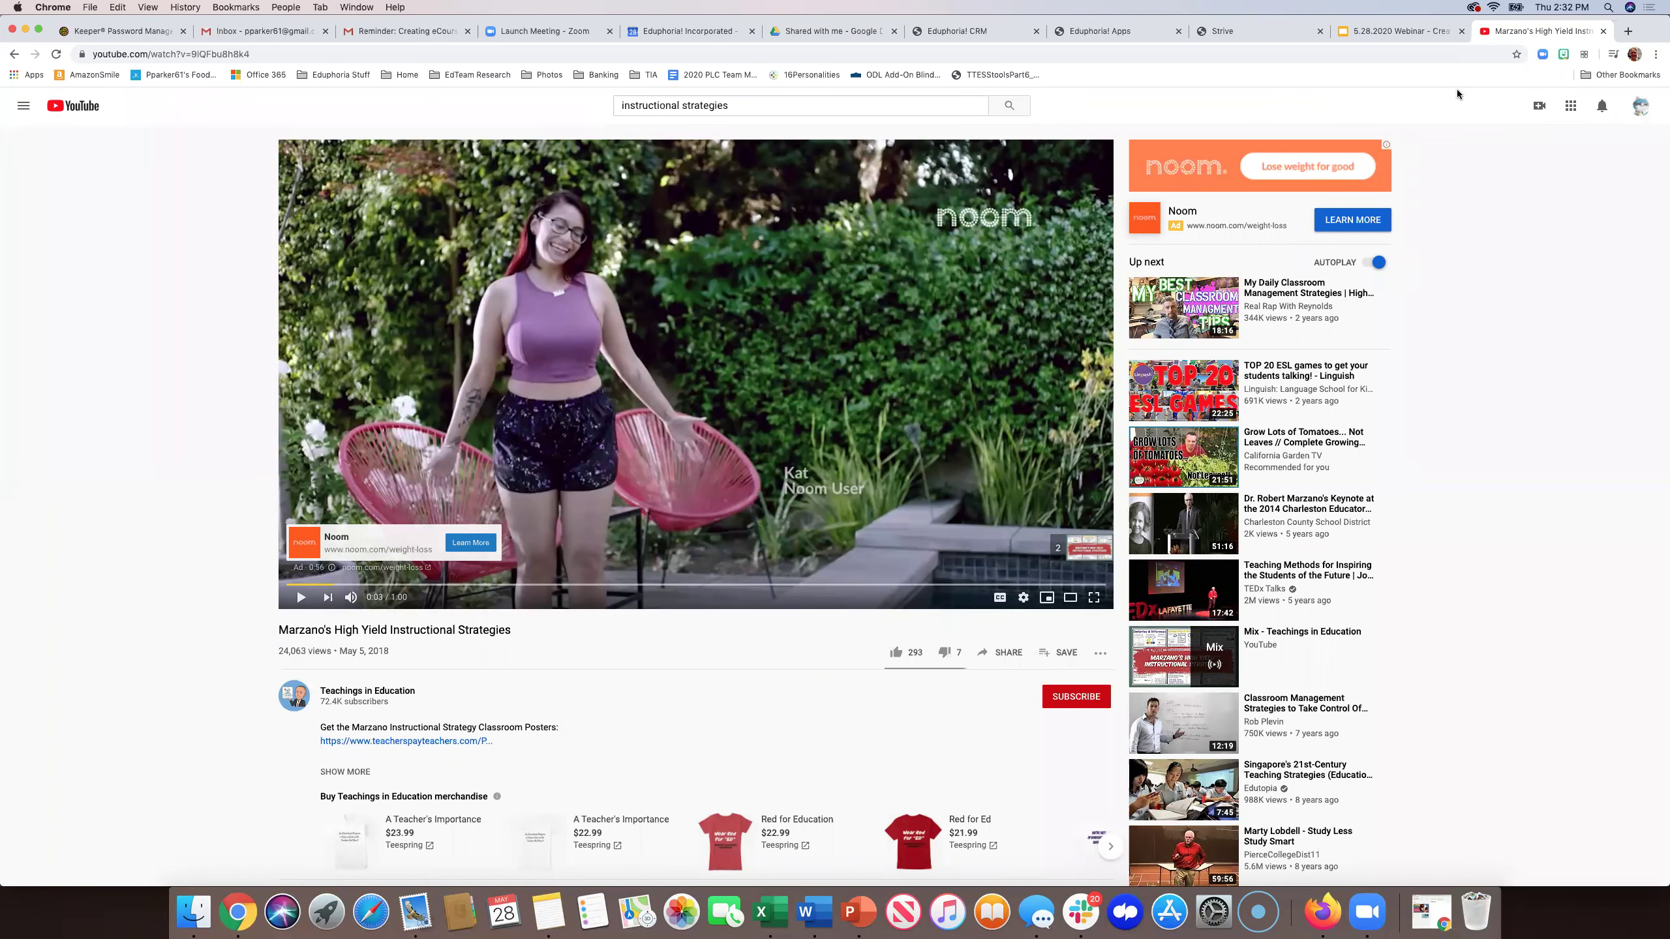
pyautogui.click(1290, 31)
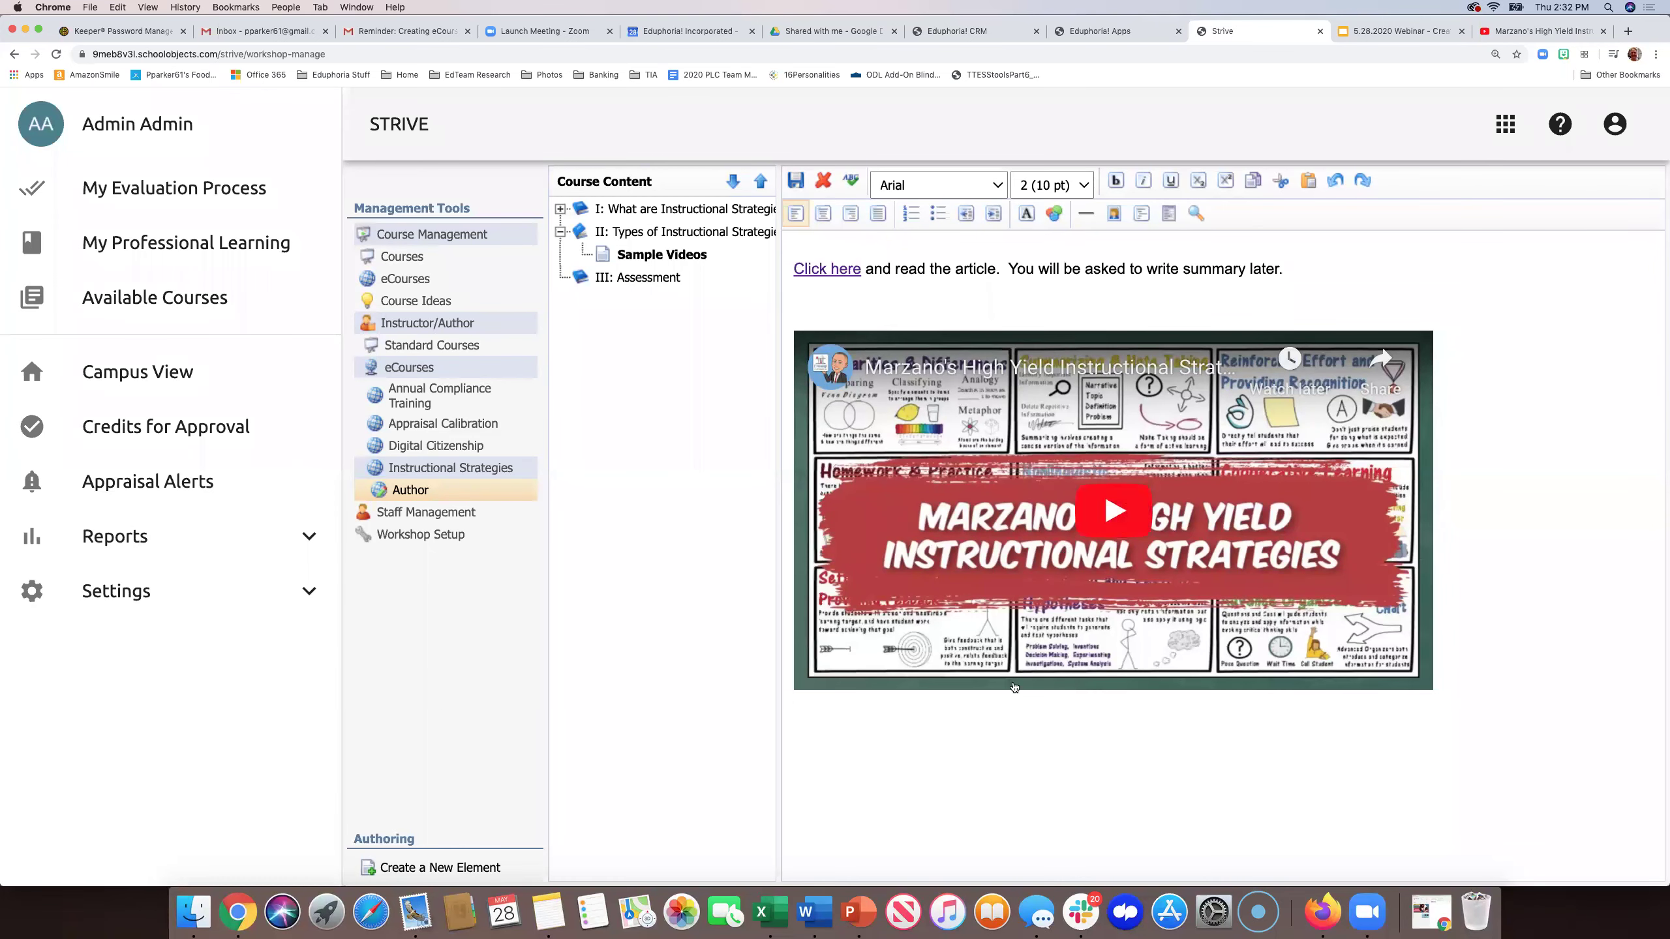
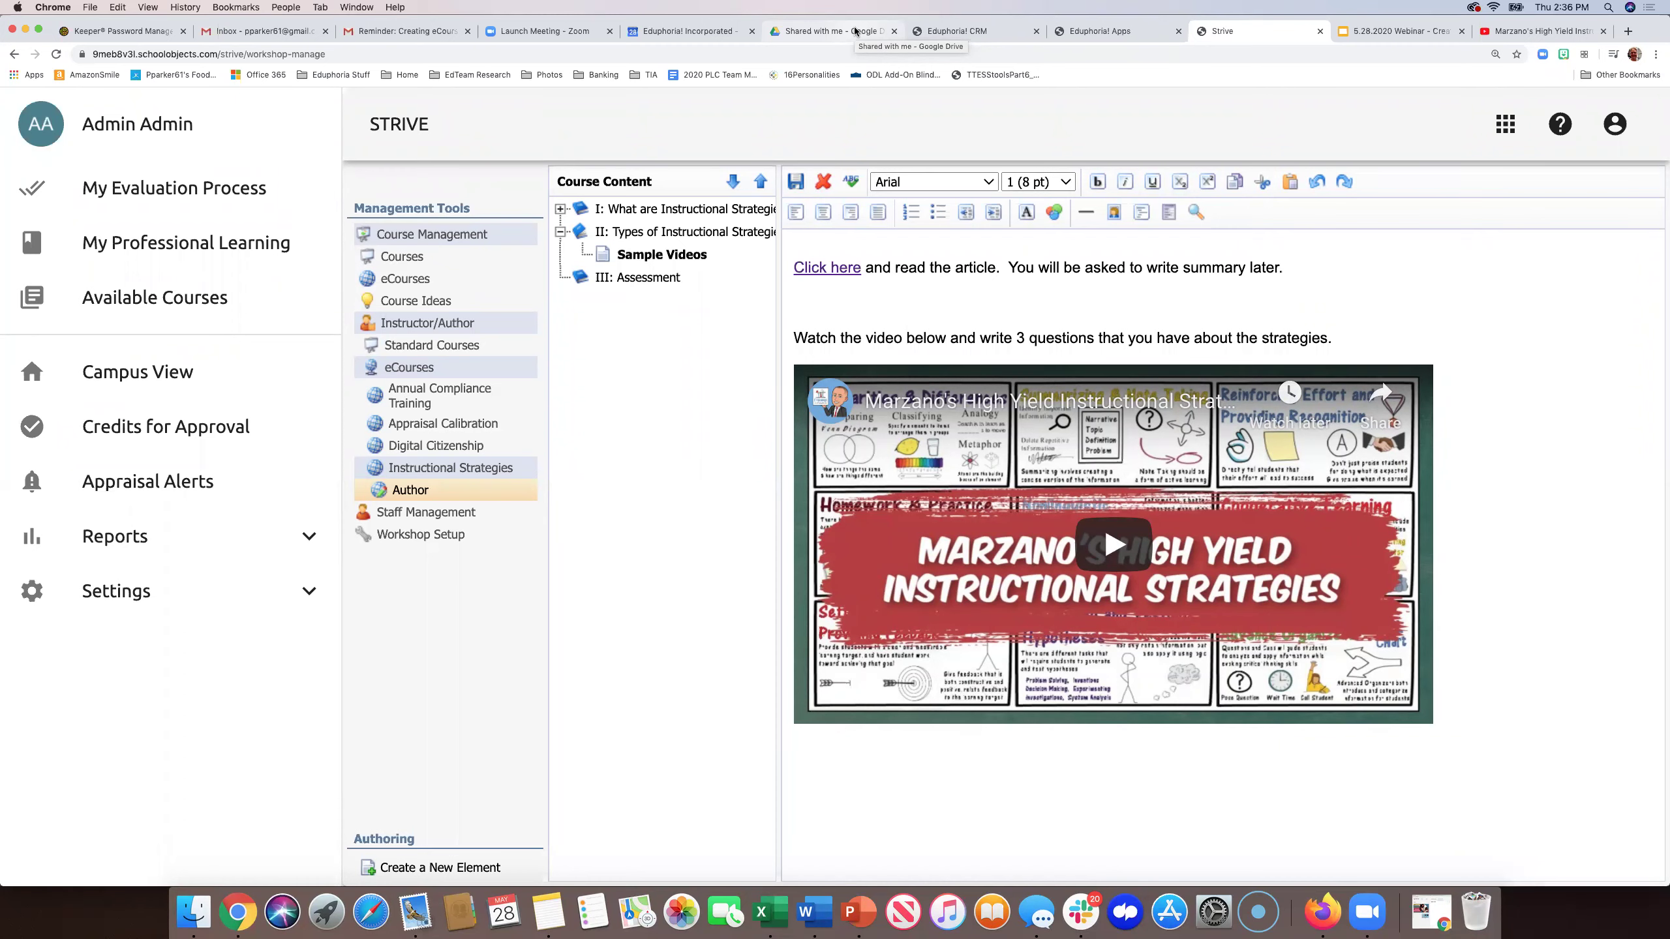
# - Switch to the 'Shared with me - Google Drive' browser tab
pyautogui.click(856, 31)
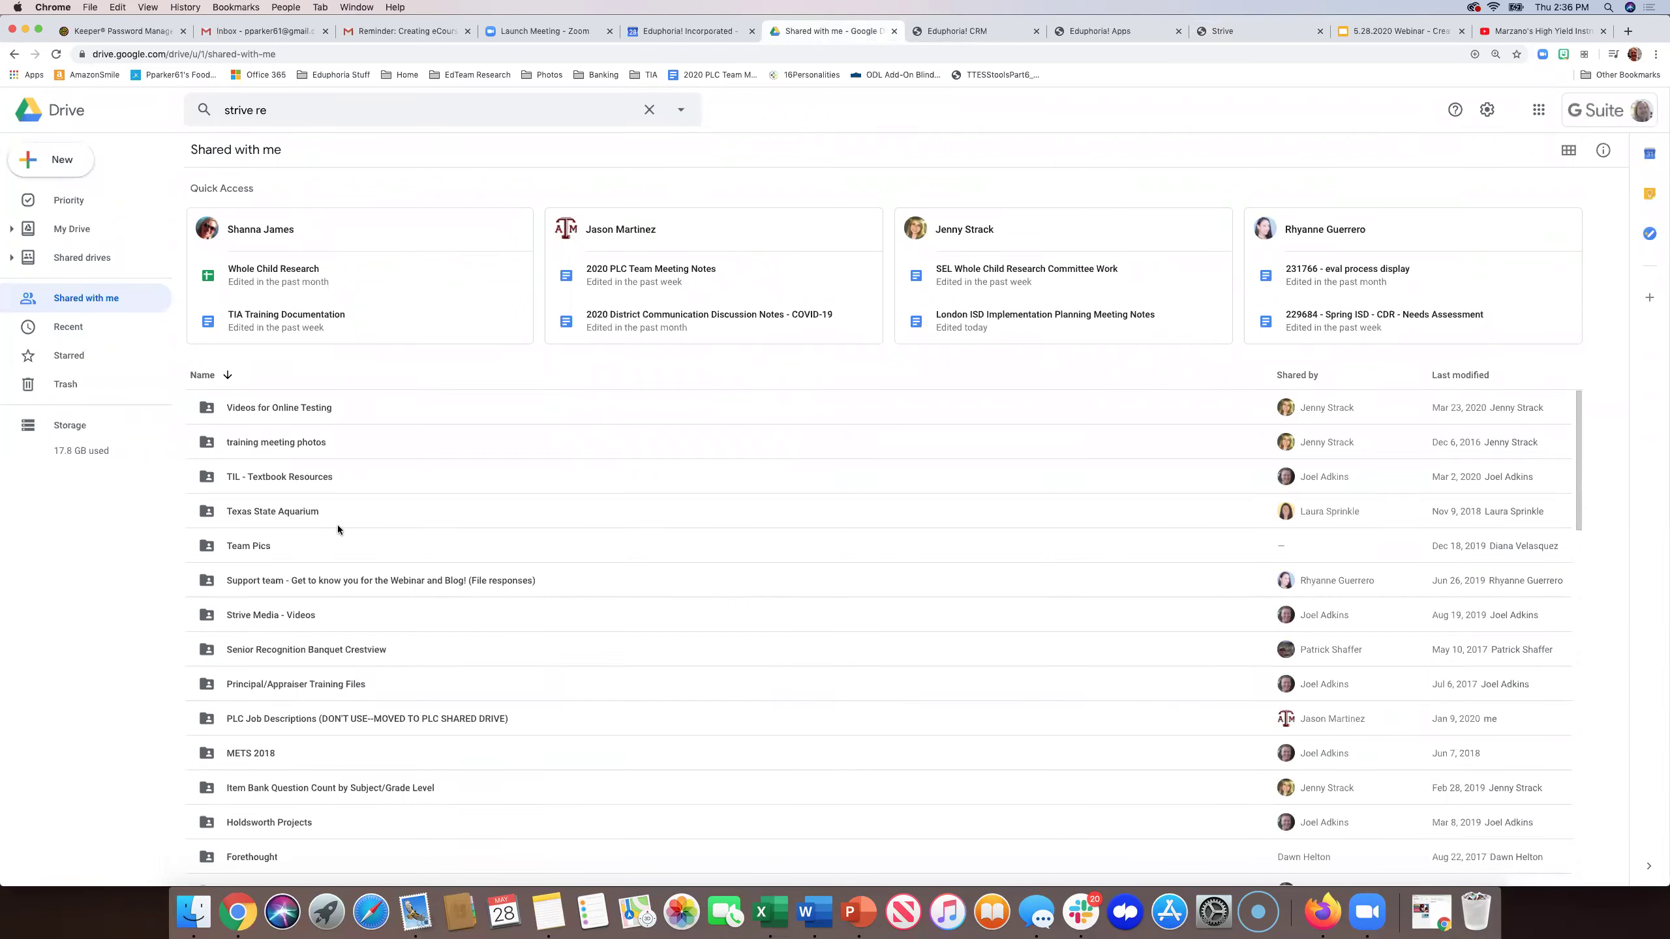
# - Search Drive for '.wmv' and preview Final 2019 End of Year Recap.wmv, which Drive cannot process
pyautogui.click(342, 109)
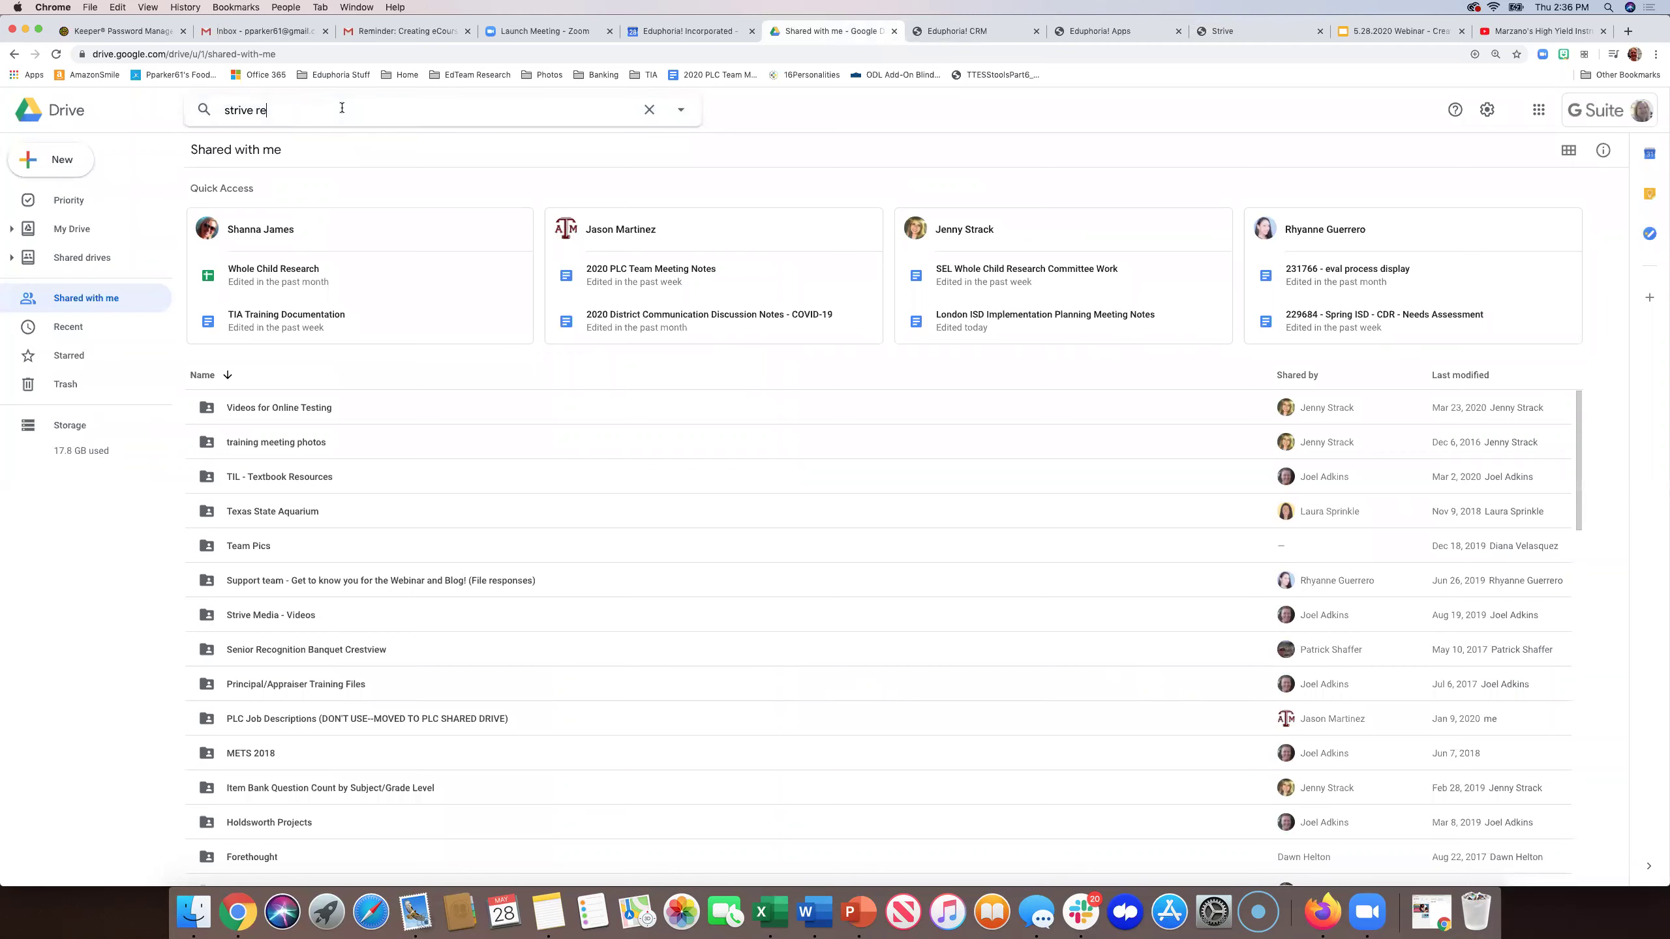
pyautogui.press('BackSpace')
pyautogui.press('BackSpace')
pyautogui.press('BackSpace')
pyautogui.press('BackSpace')
pyautogui.press('BackSpace')
pyautogui.press('BackSpace')
pyautogui.press('BackSpace')
pyautogui.press('BackSpace')
pyautogui.press('BackSpace')
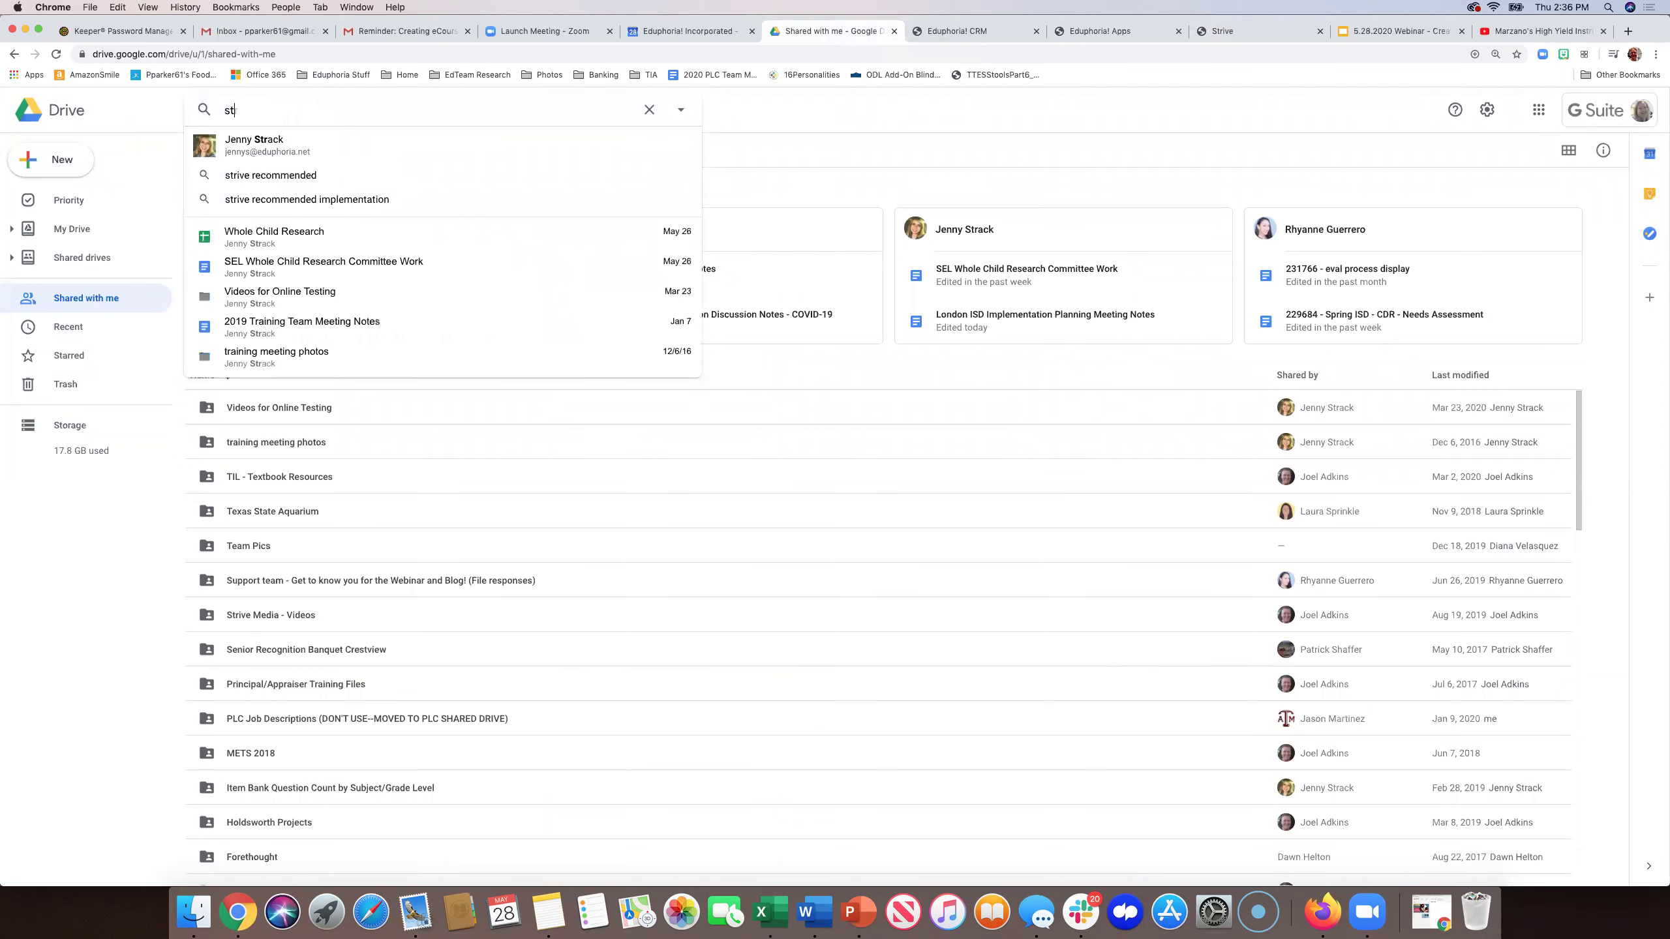
pyautogui.write('.wmv')
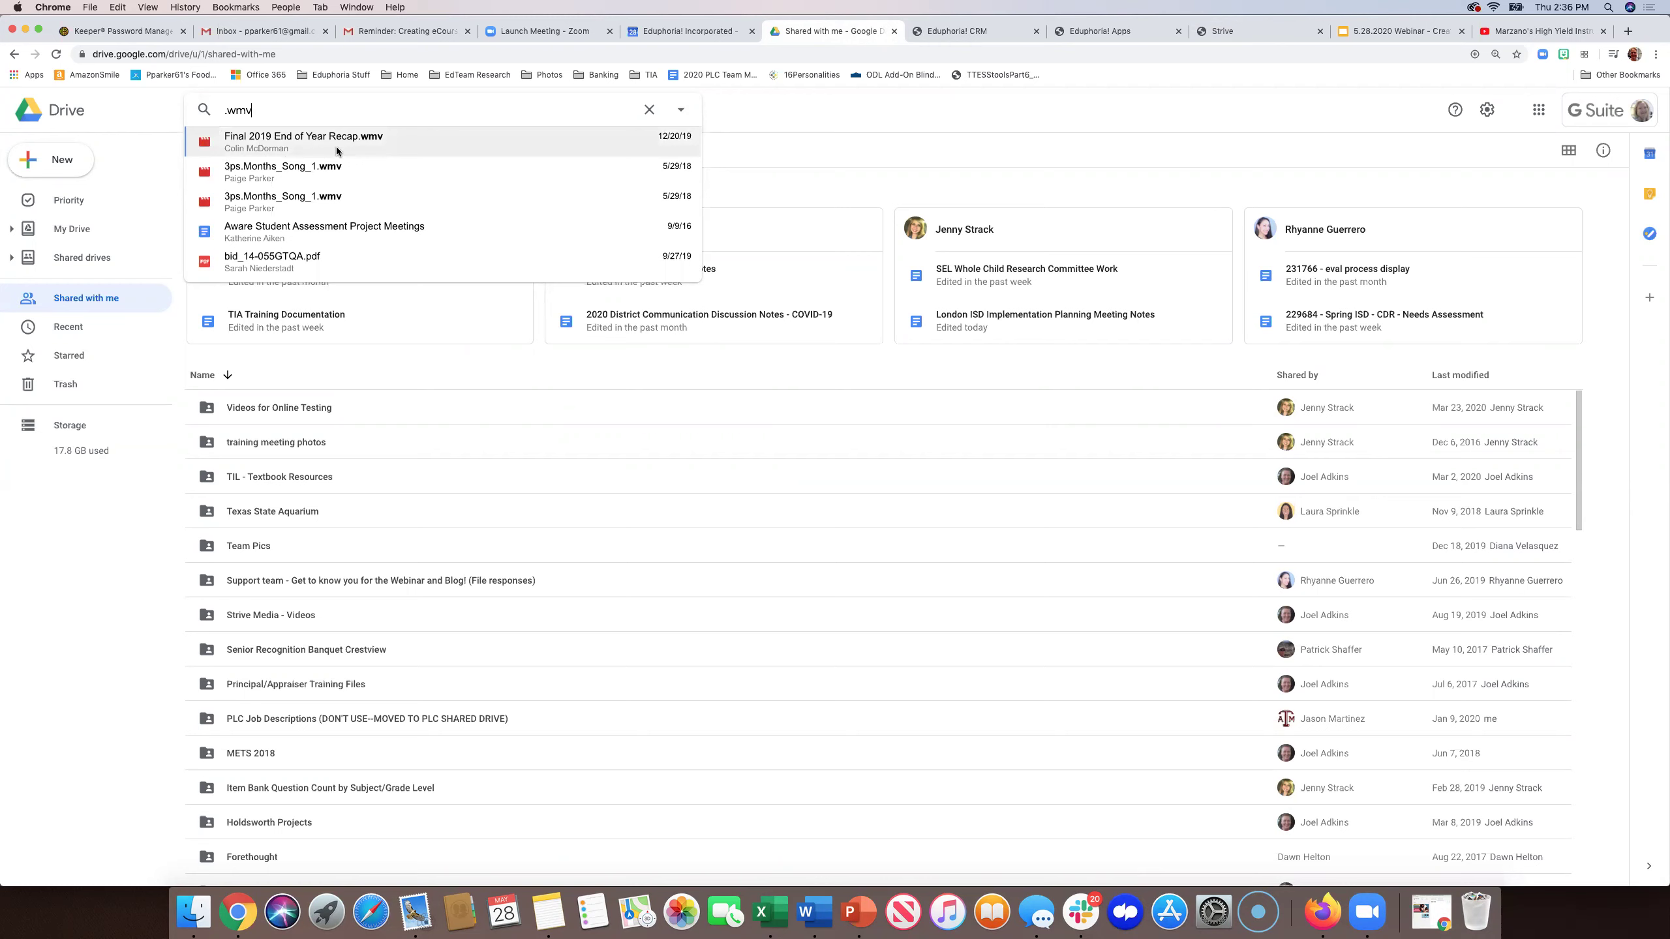
pyautogui.click(303, 137)
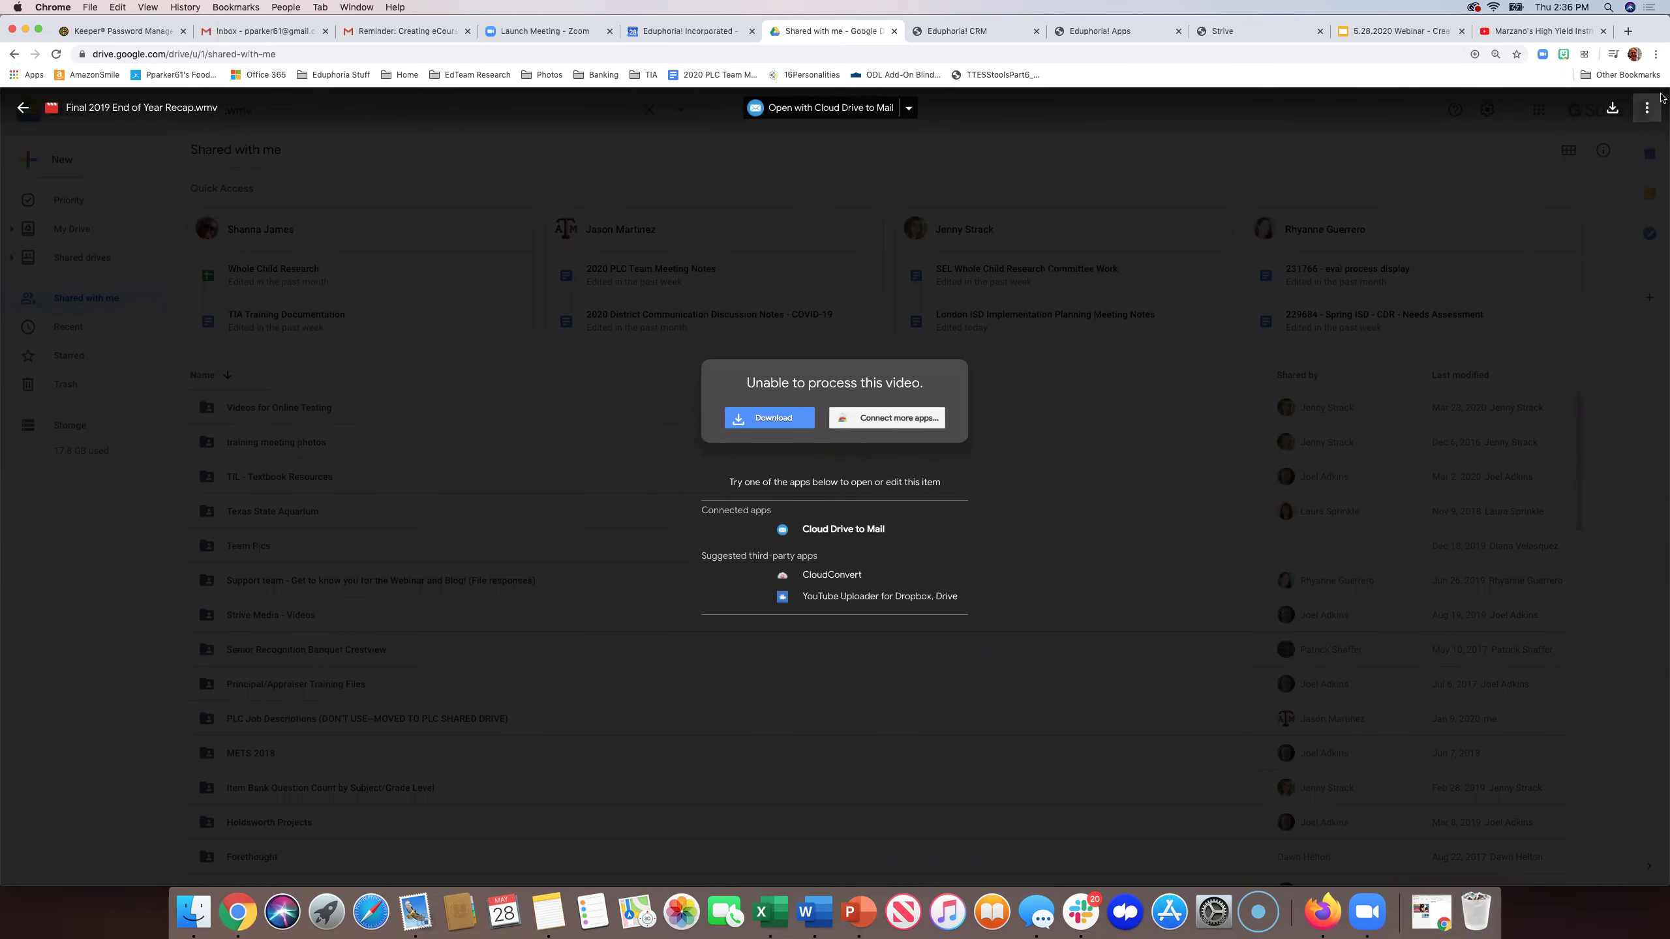
pyautogui.click(18, 108)
# - Go to My Drive from the sidebar
pyautogui.scroll(-10, 362, 572)
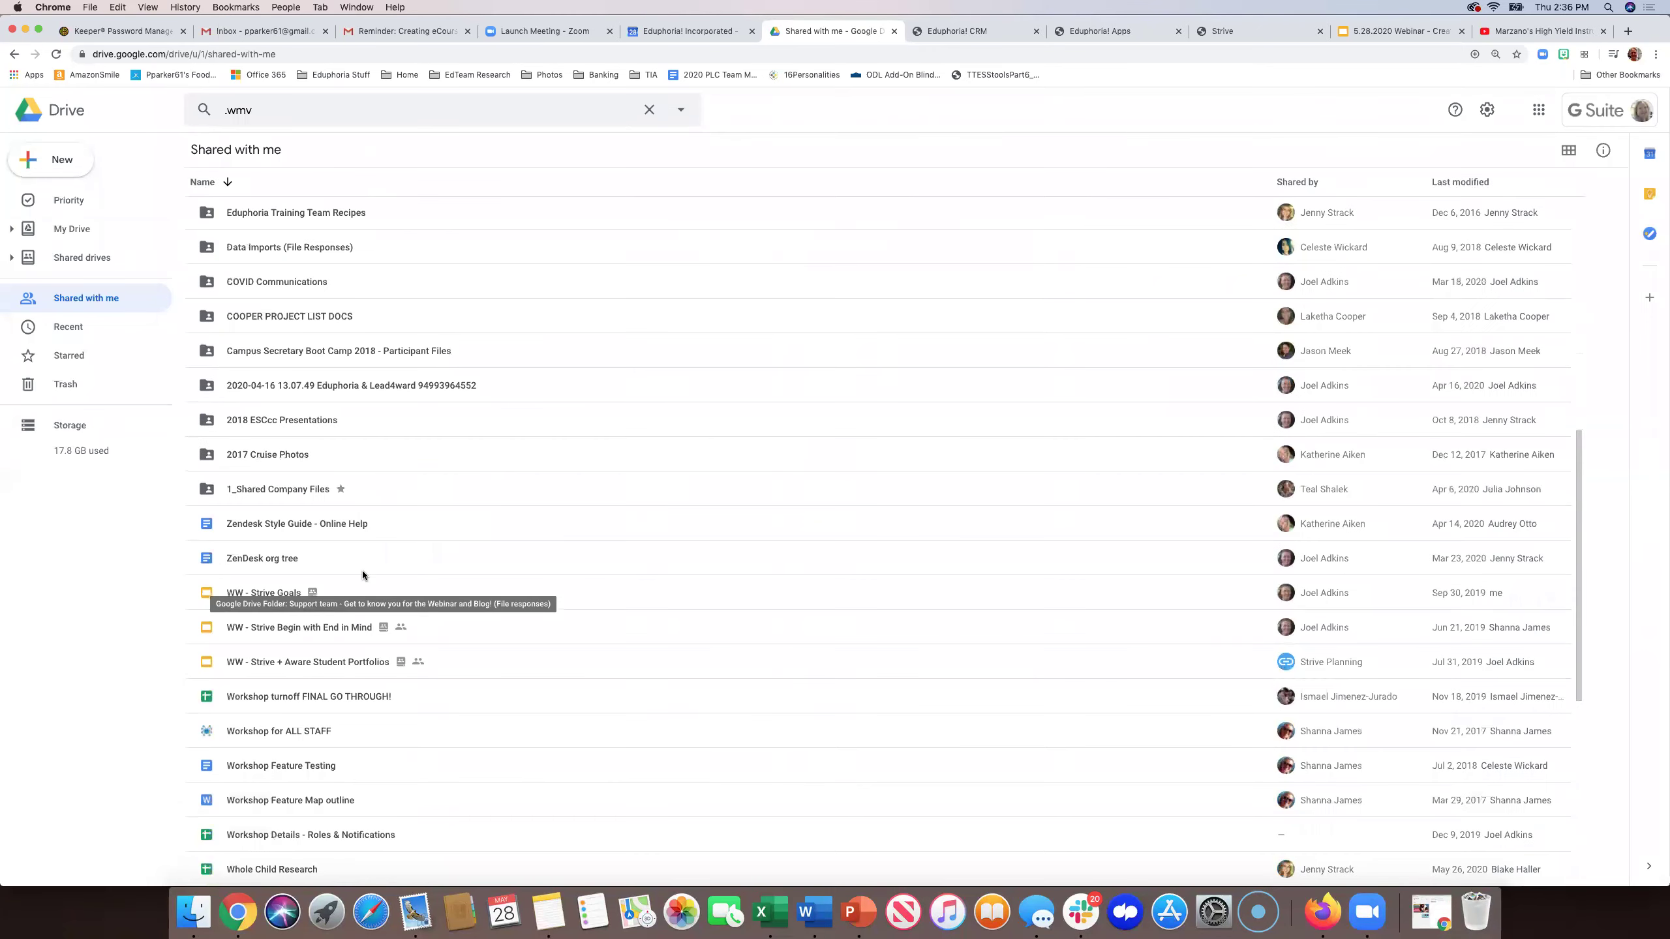
pyautogui.scroll(-10, 363, 572)
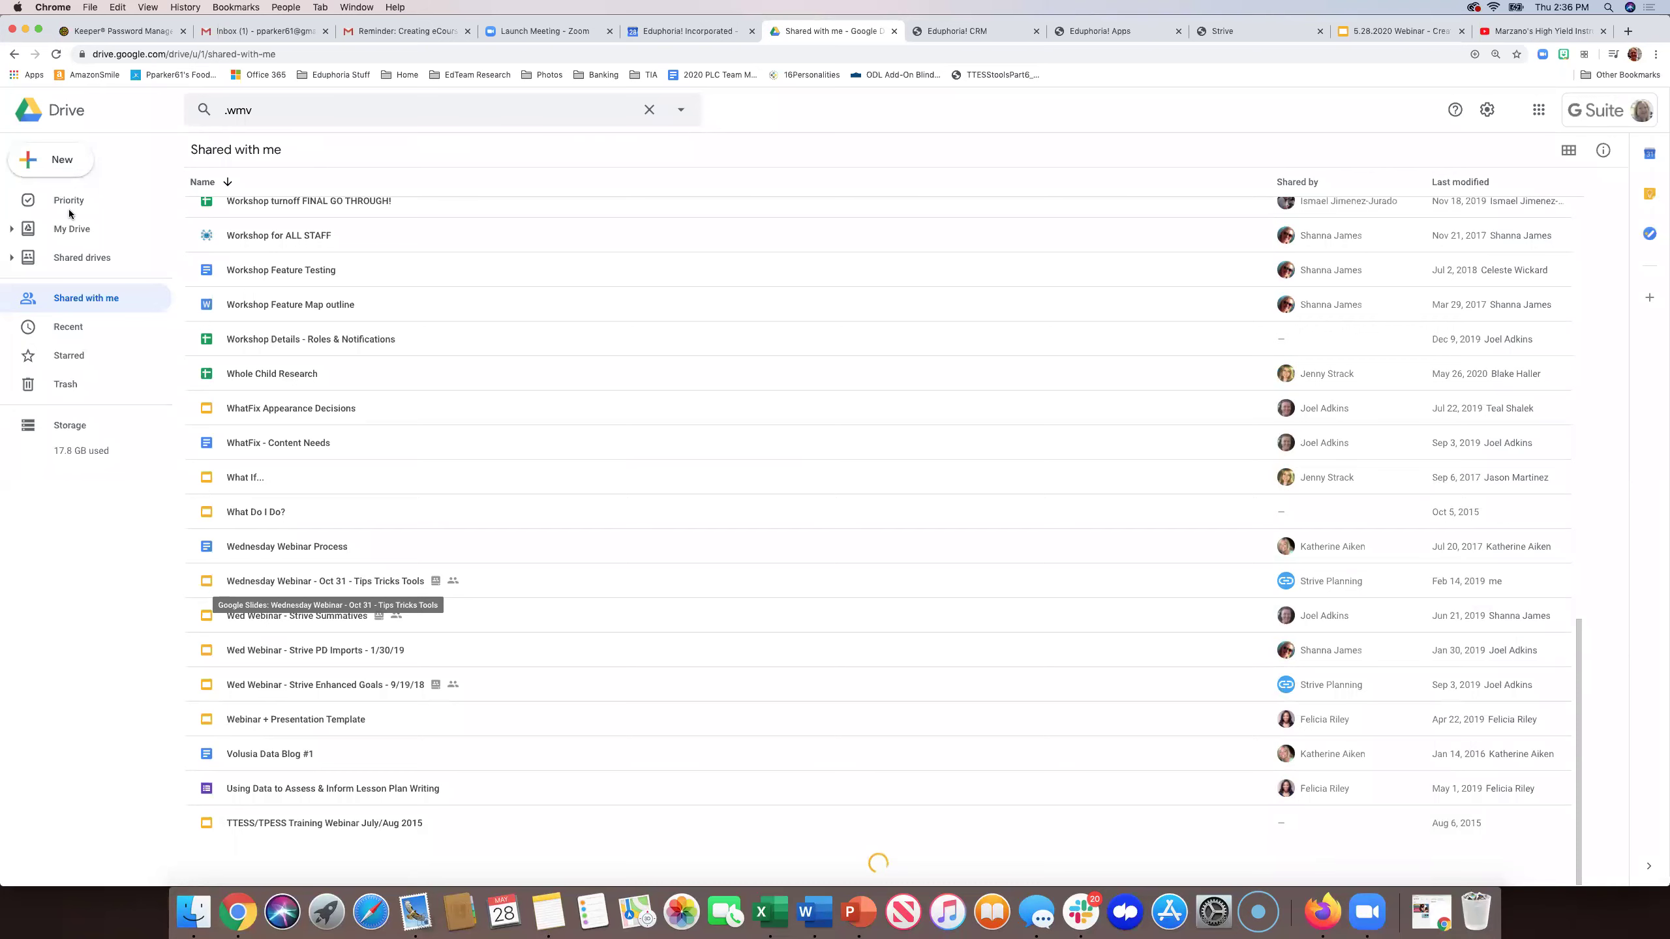
pyautogui.click(69, 228)
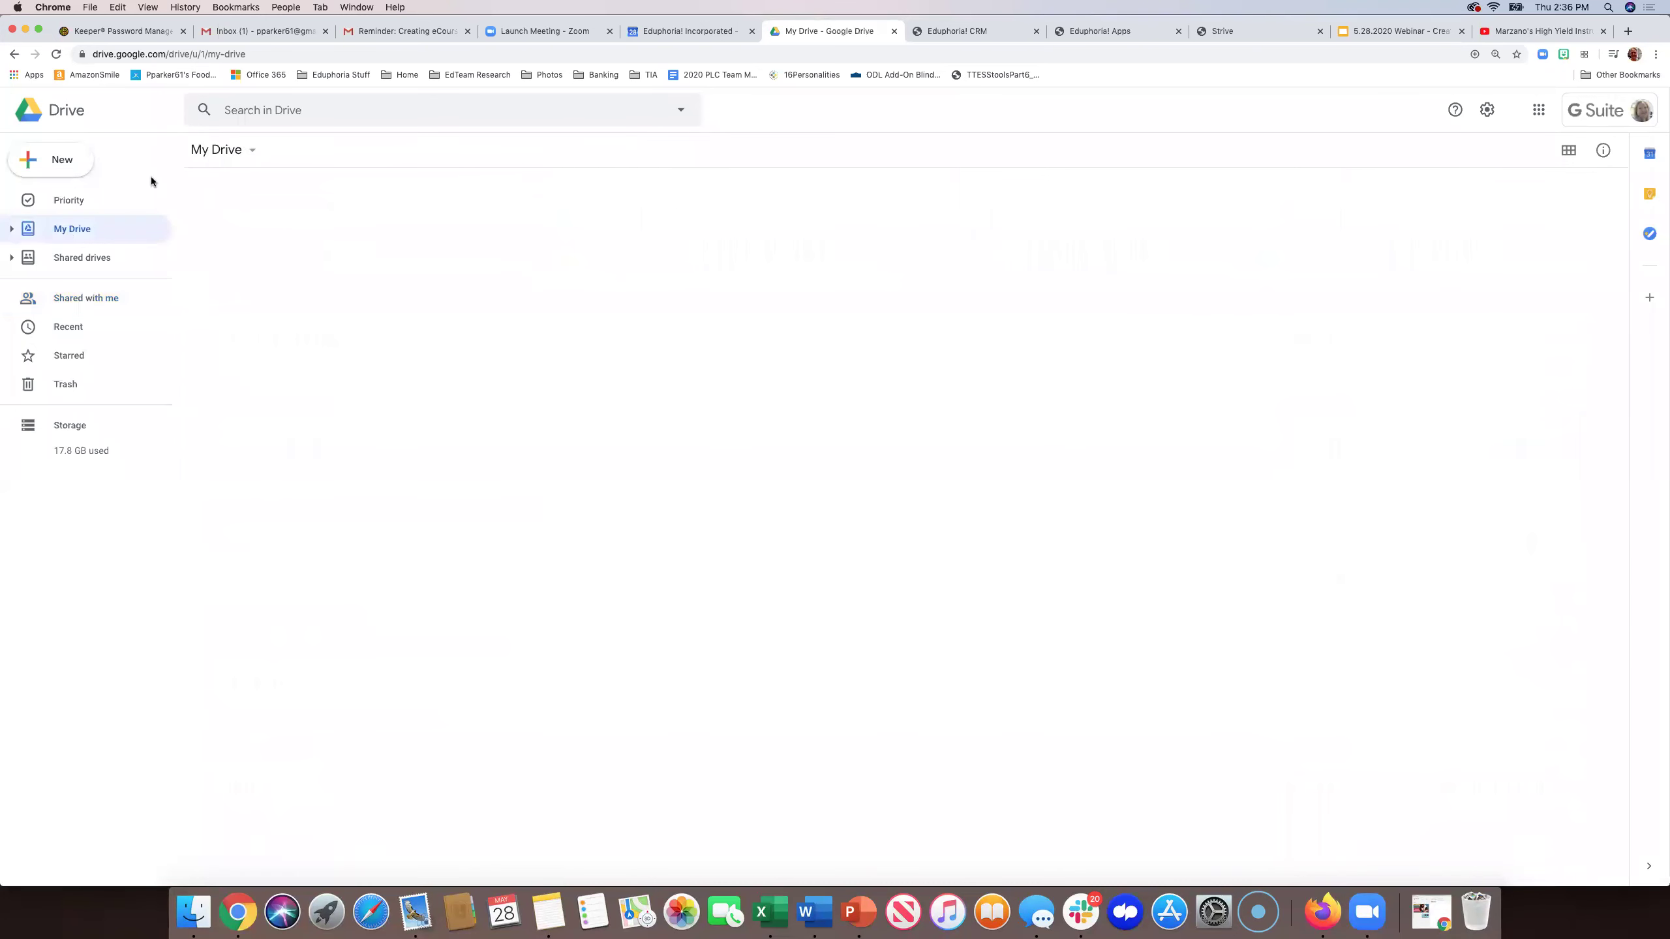
# - Search My Drive for '.wmv' and open the Final 2019 End of Year Recap card's context menu
pyautogui.click(312, 108)
pyautogui.write('.wmv')
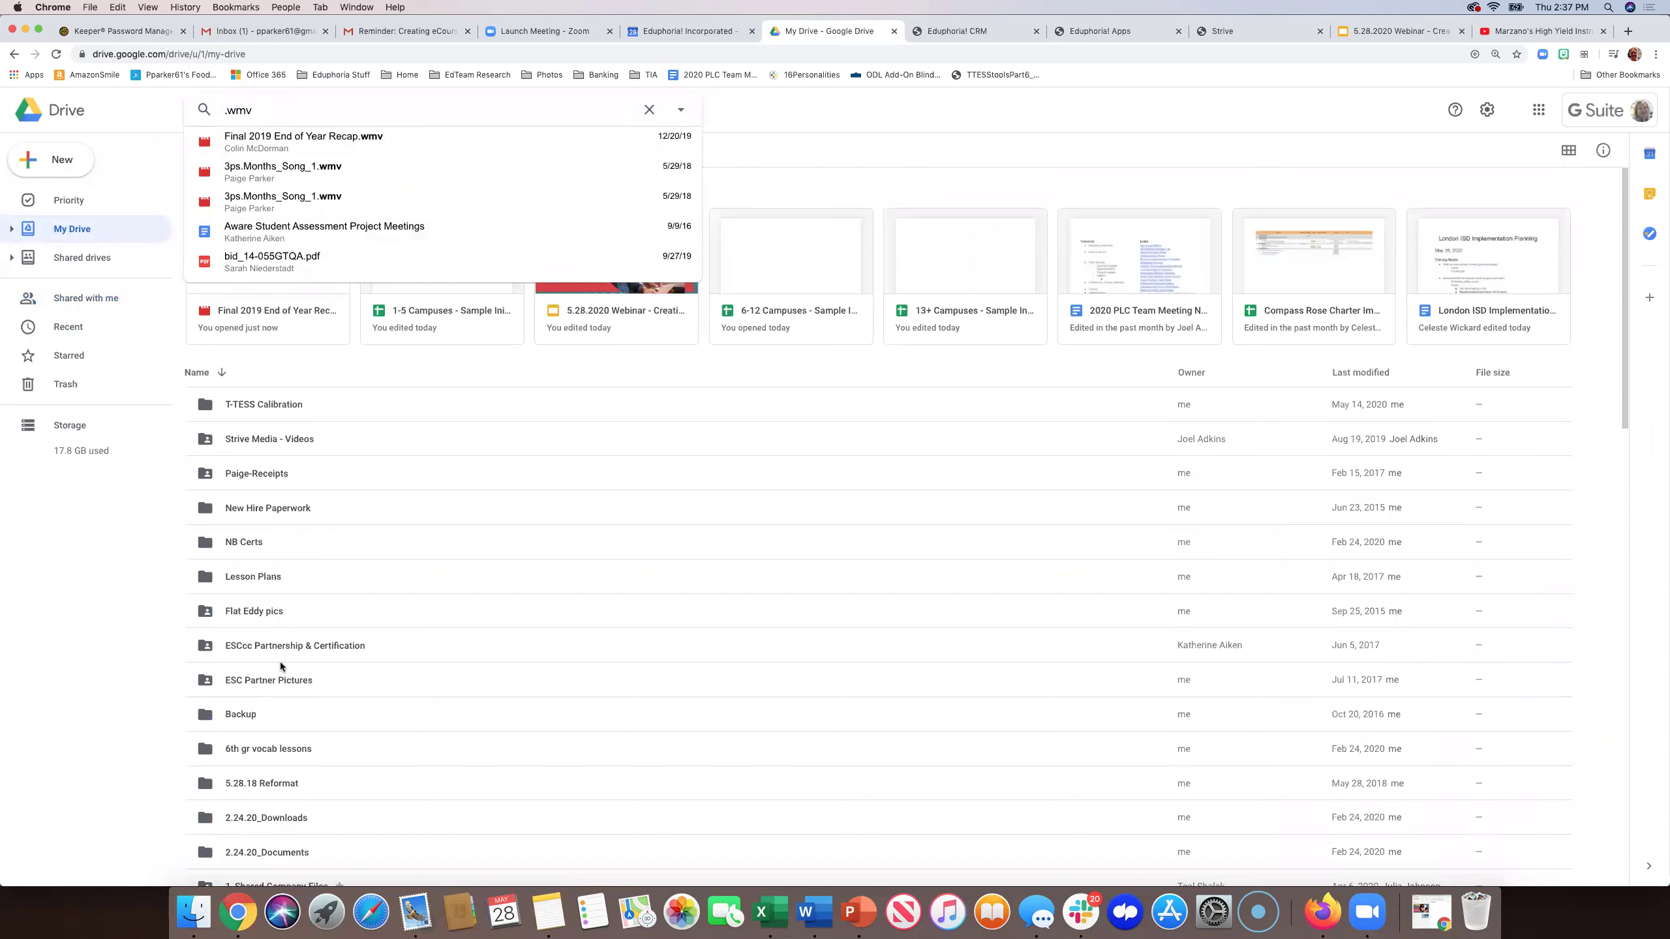
pyautogui.scroll(-5, 279, 661)
pyautogui.scroll(-2, 279, 661)
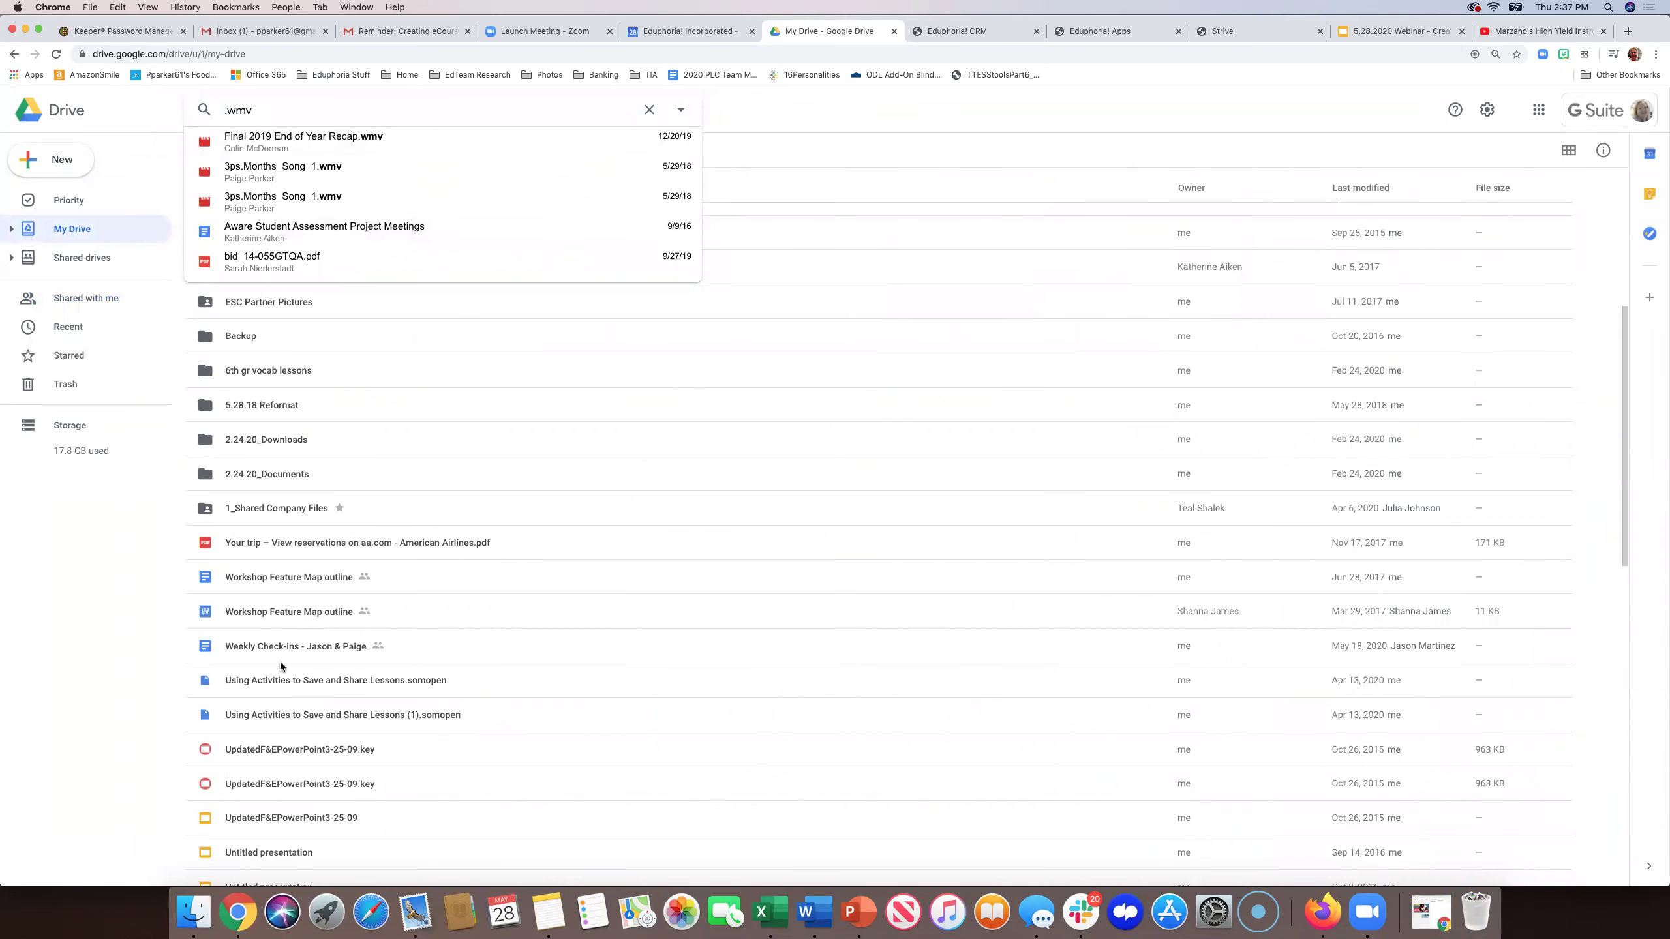
pyautogui.scroll(-6, 287, 687)
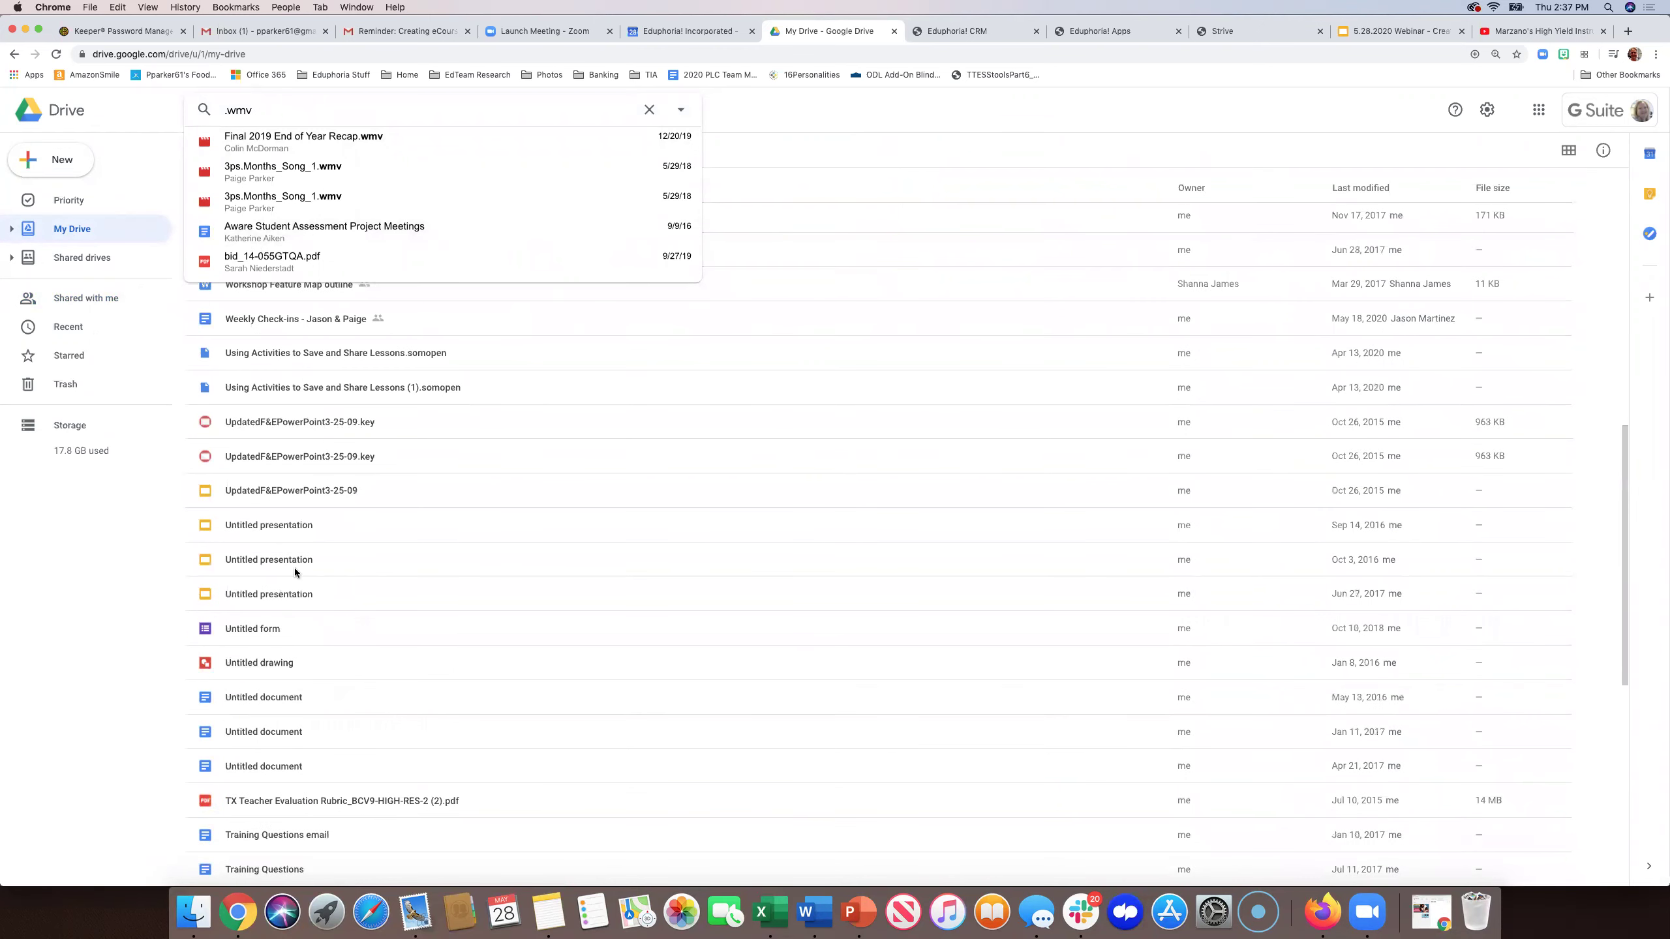
pyautogui.scroll(15, 295, 567)
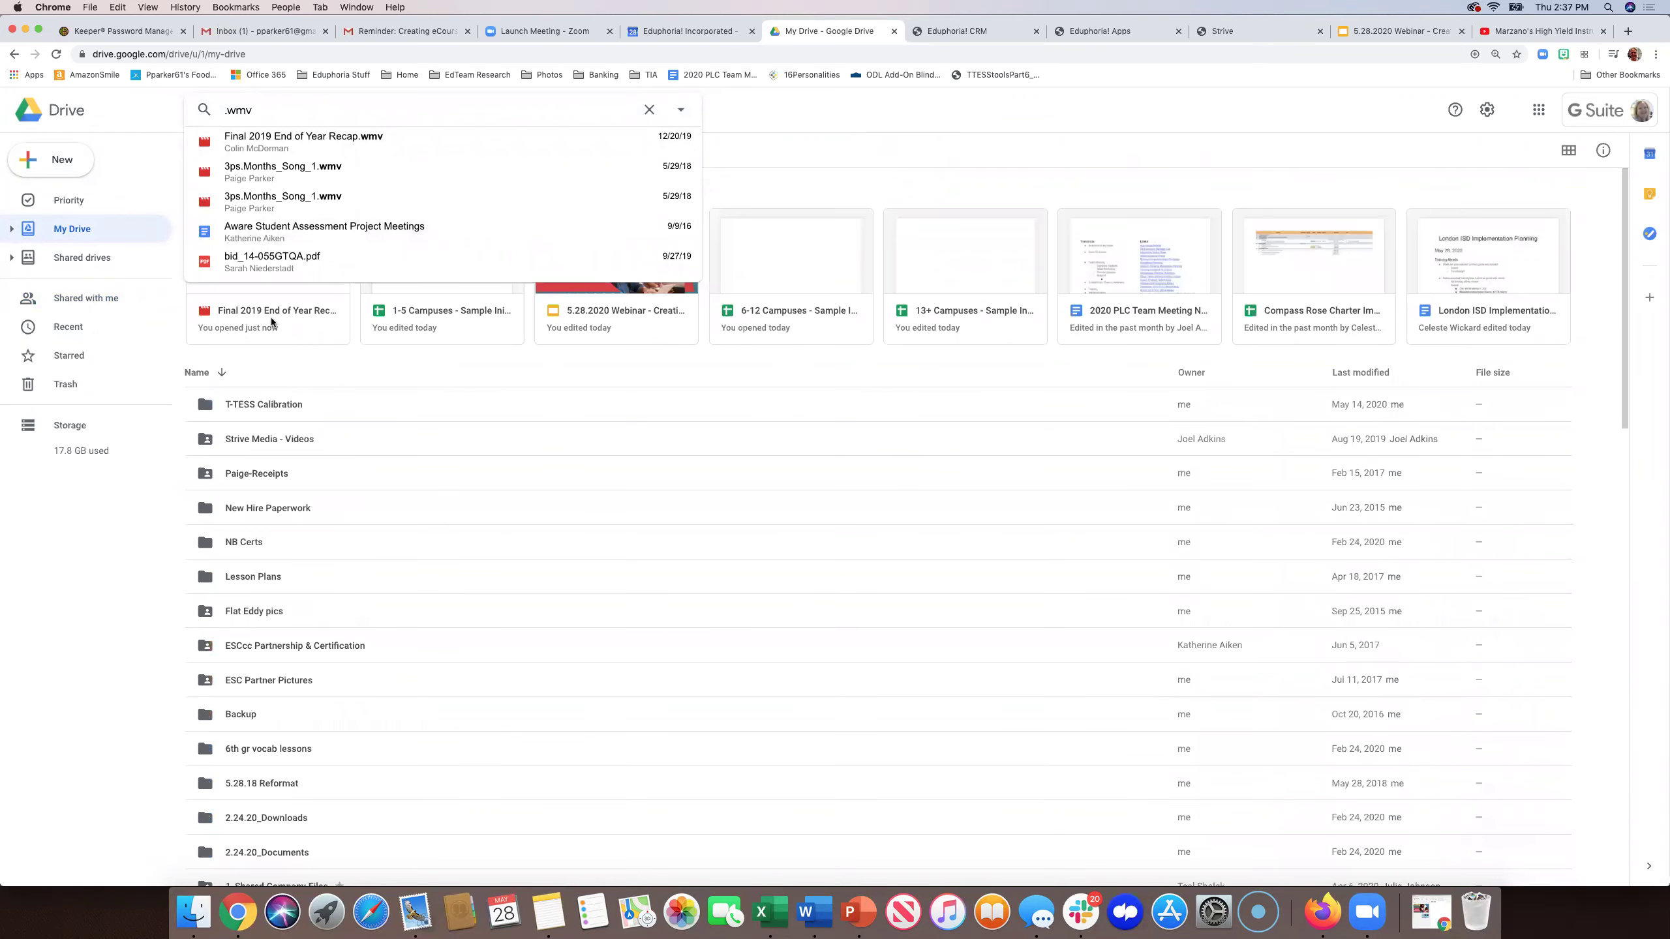
pyautogui.rightClick(271, 320)
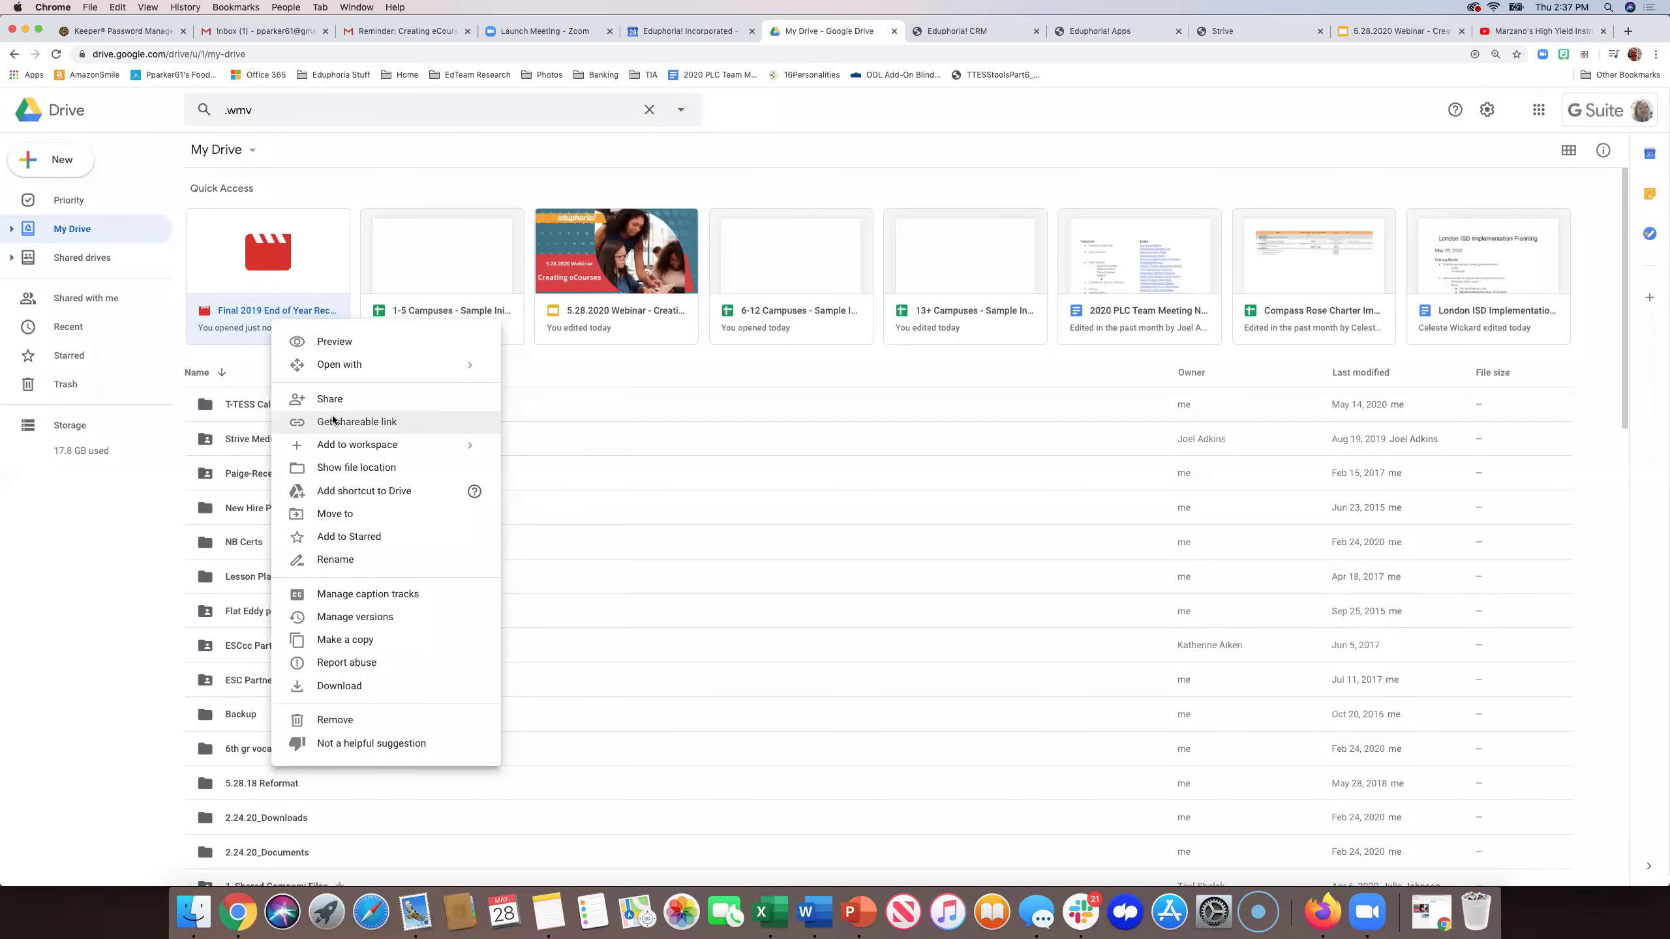
# - Get a shareable link for the recap video and open its full sharing settings
pyautogui.click(331, 420)
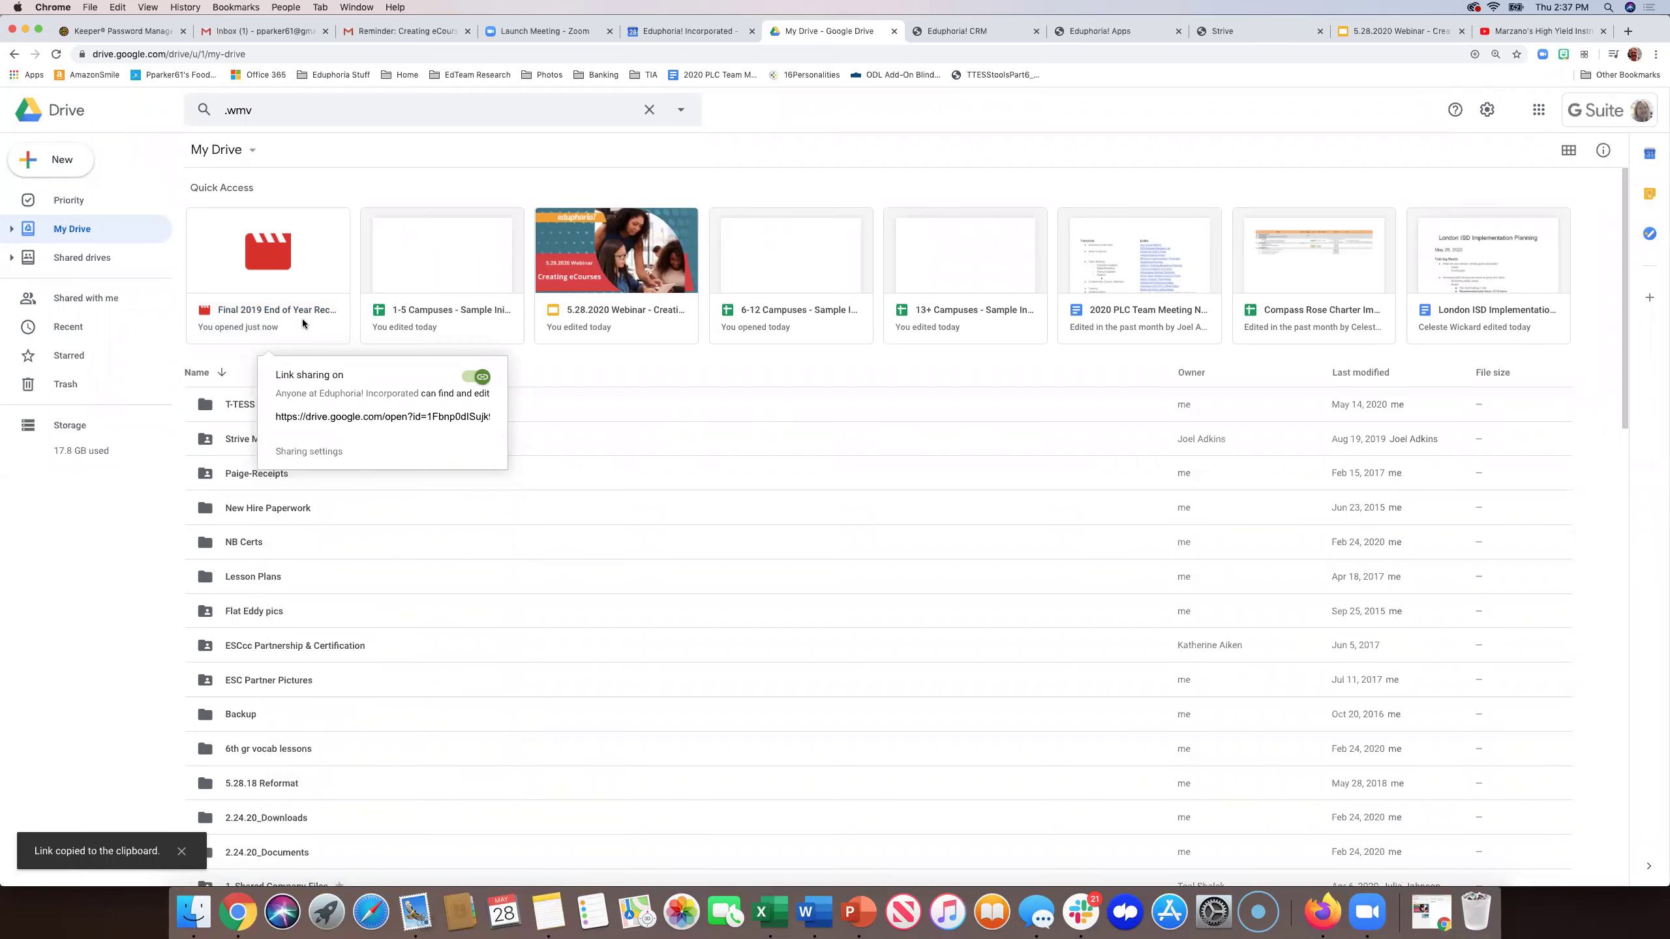
pyautogui.click(321, 453)
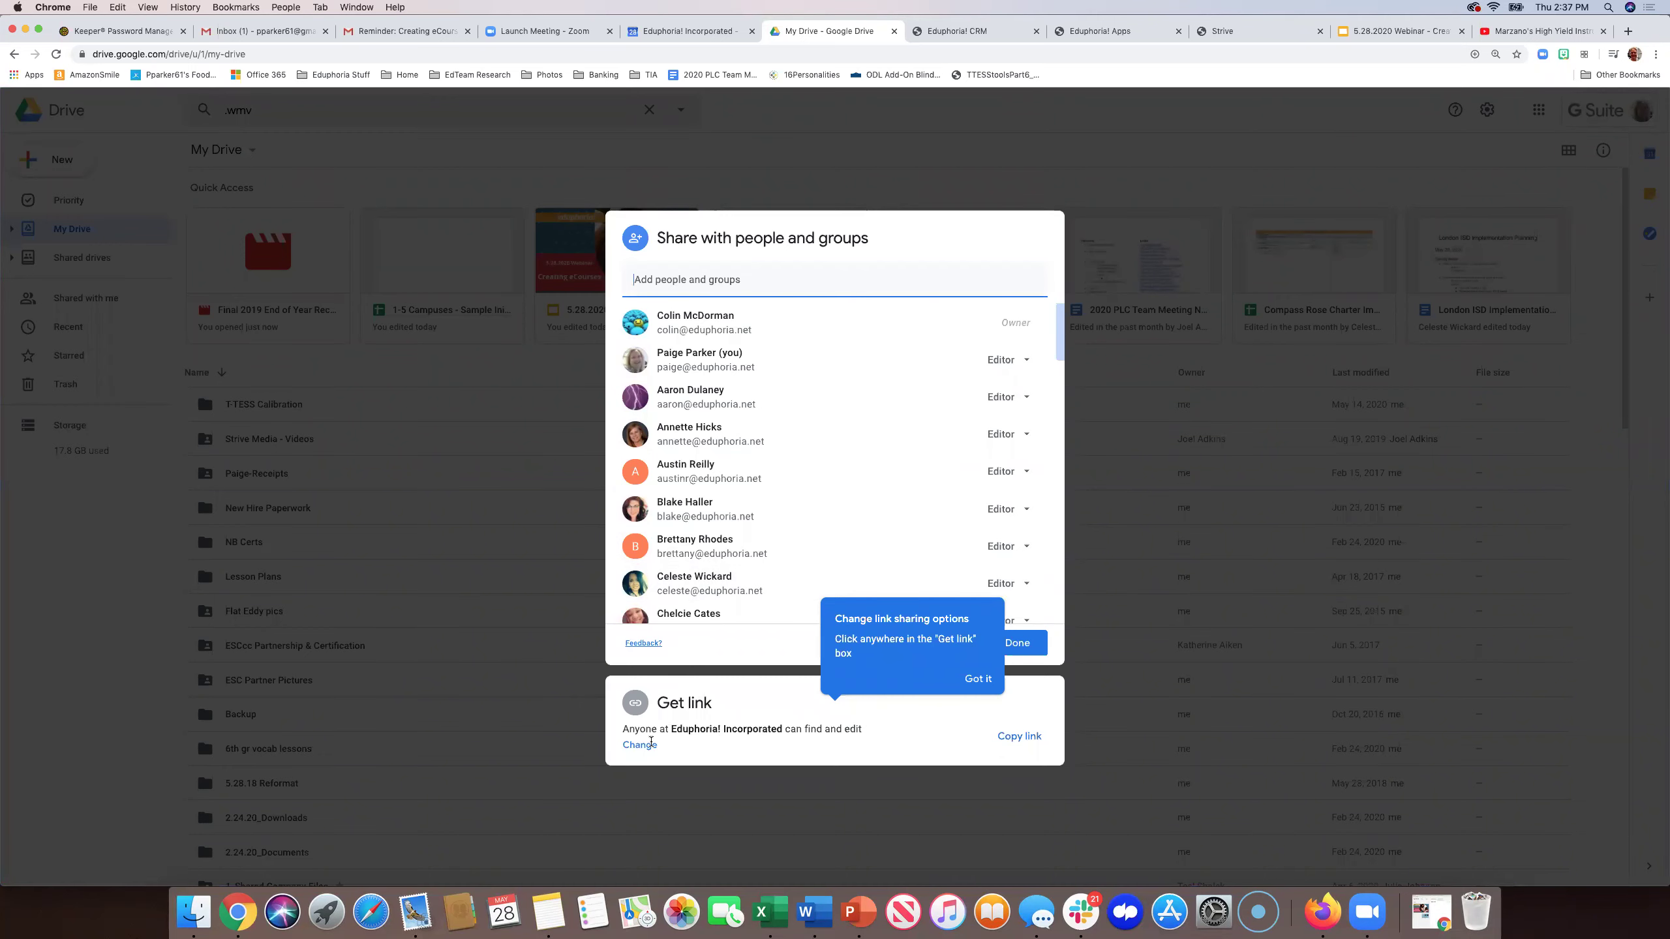
pyautogui.click(976, 683)
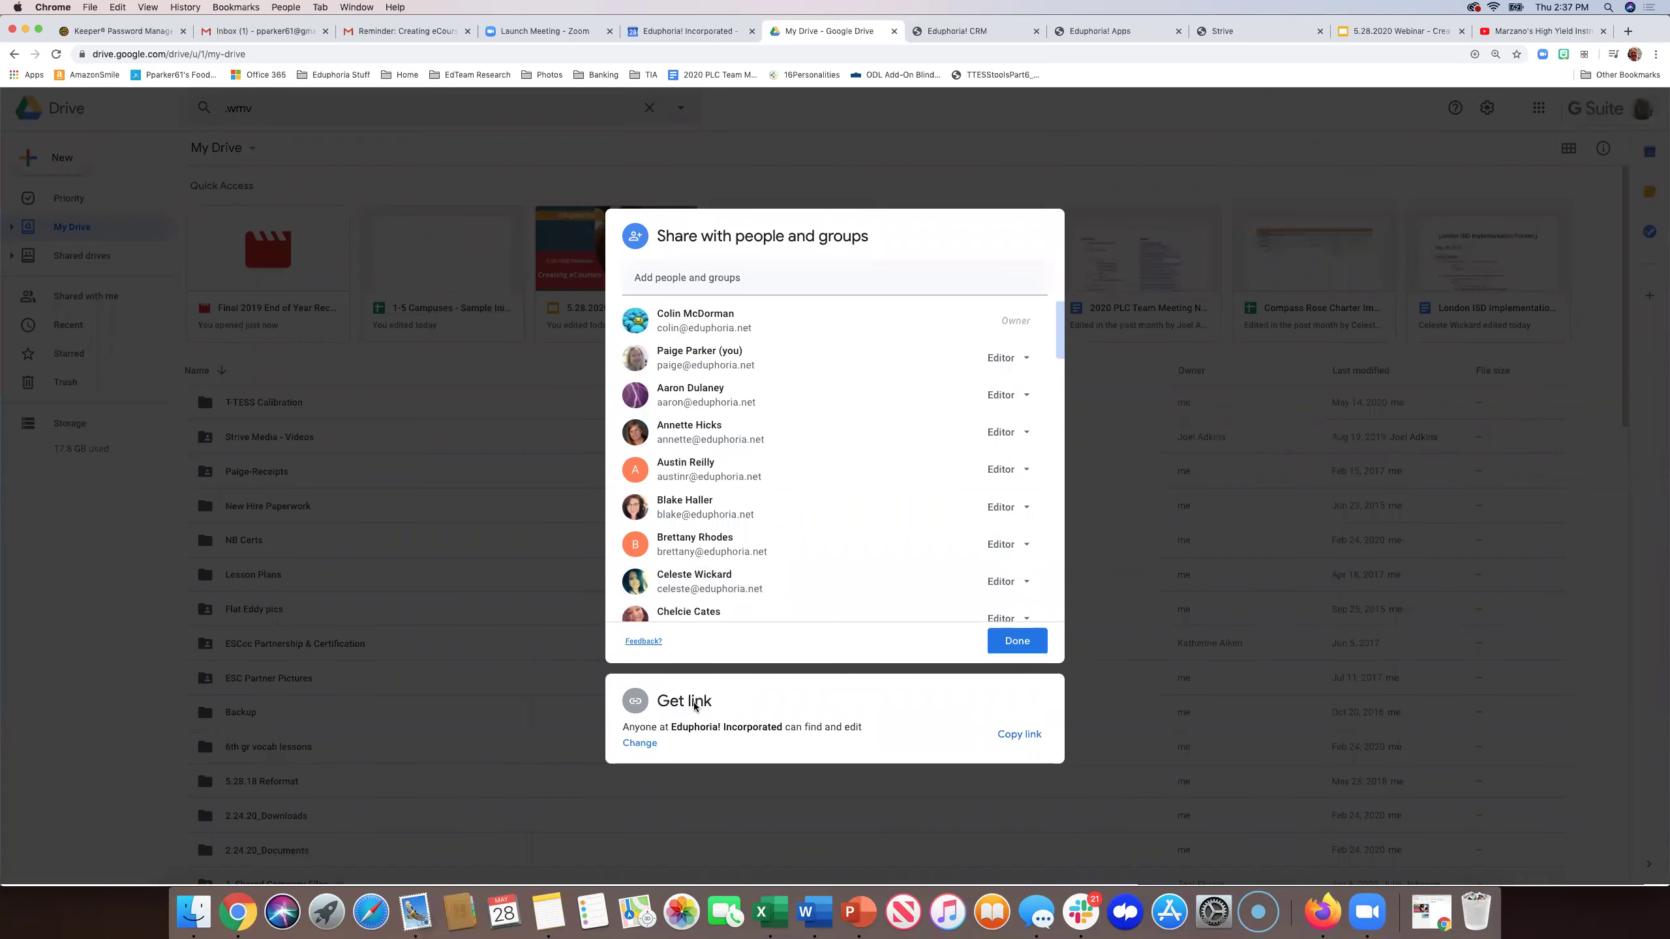
# - Set link access to Anyone with the link as Viewer, then go back to Strive
pyautogui.click(642, 745)
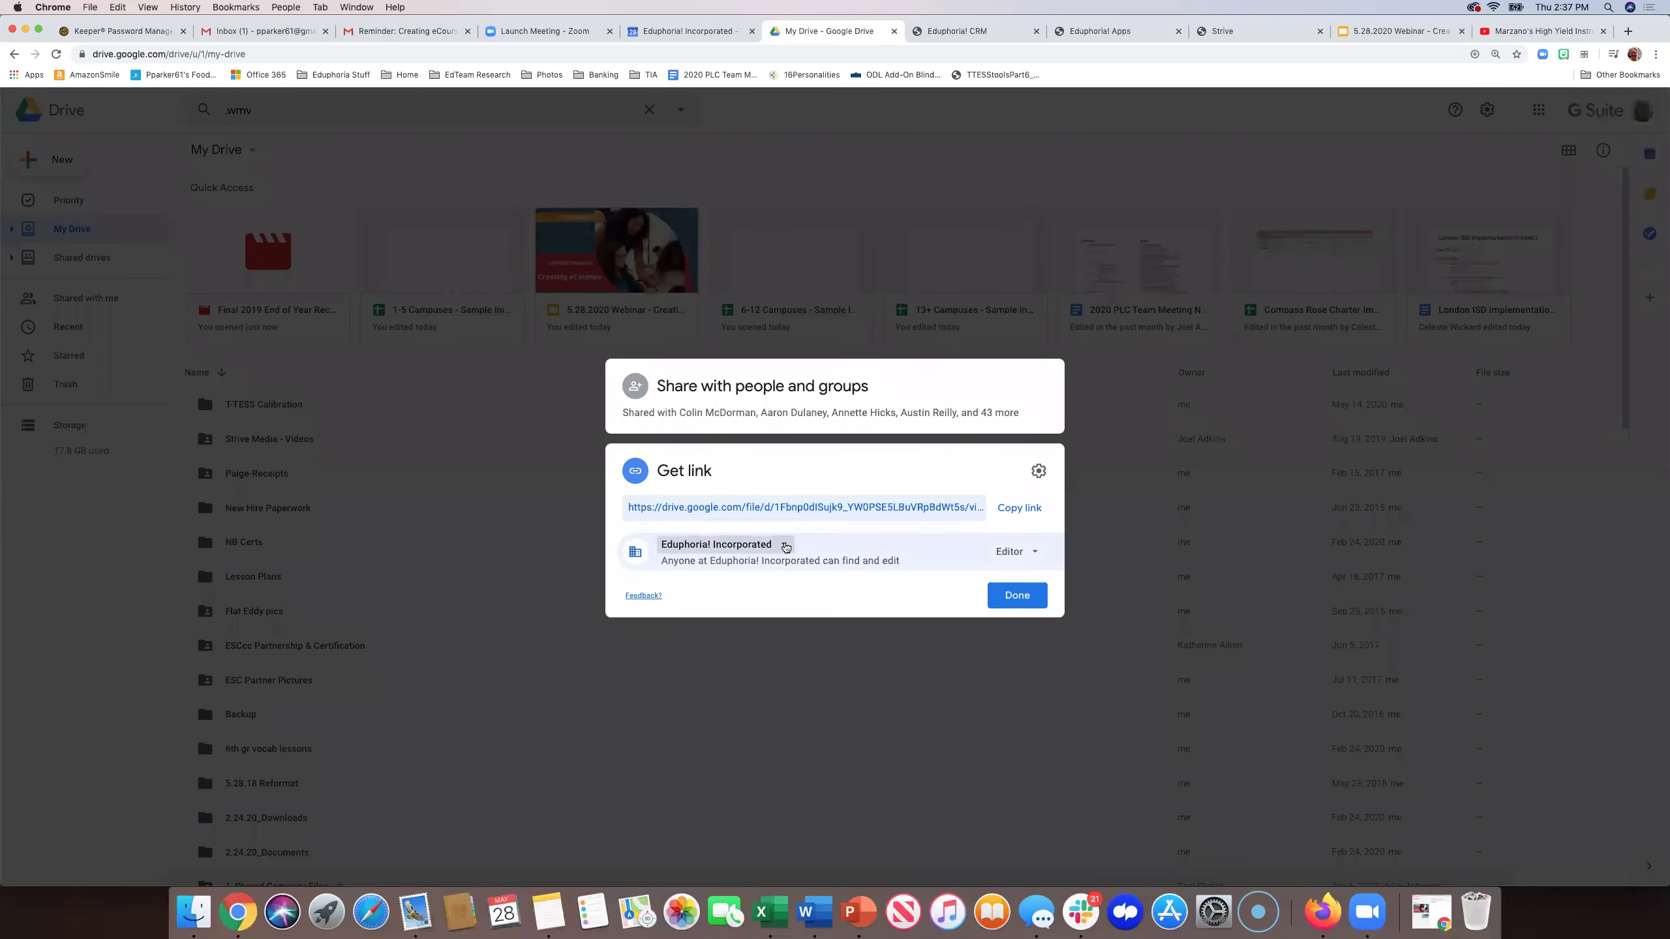
pyautogui.click(784, 545)
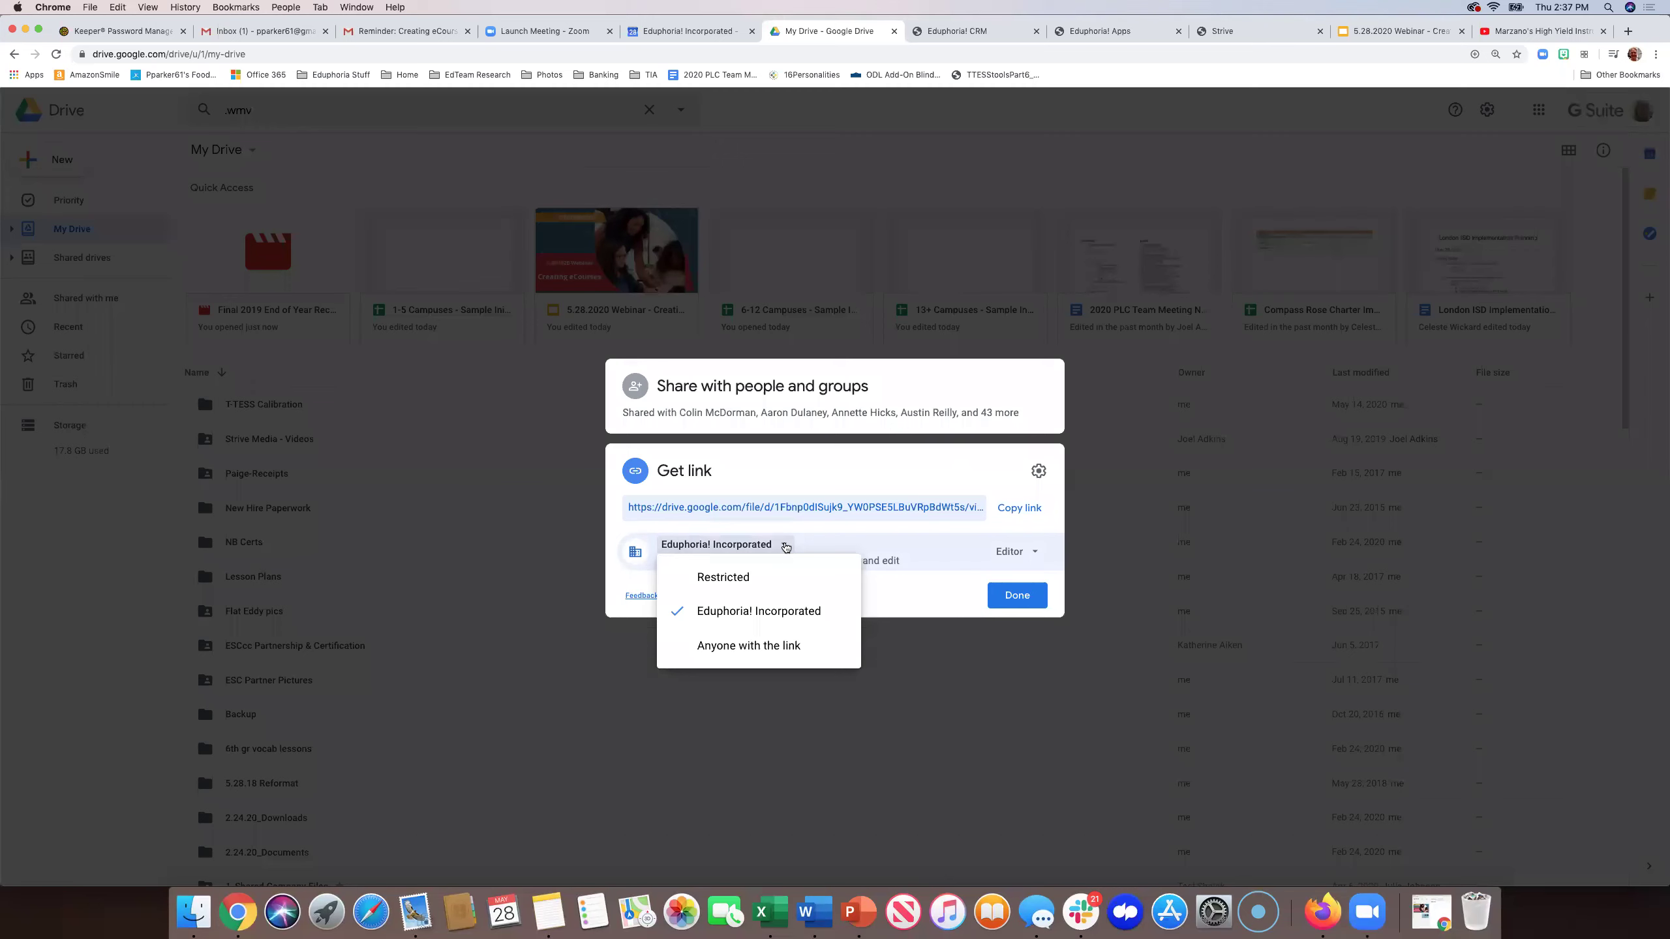
pyautogui.click(764, 644)
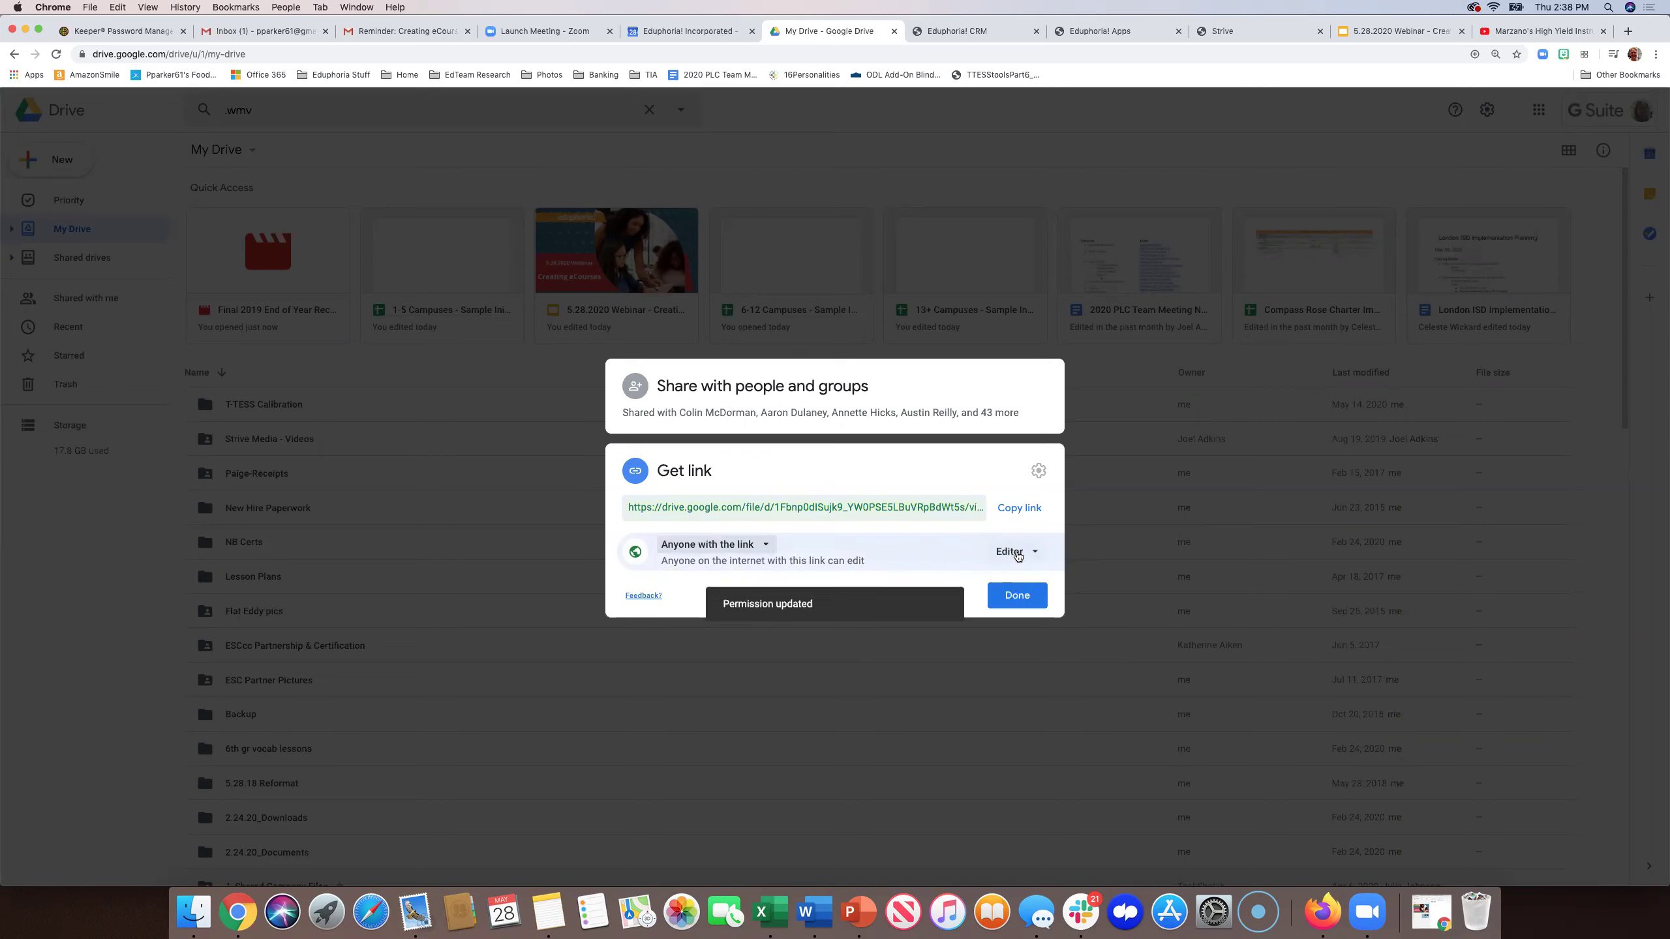
pyautogui.click(1016, 555)
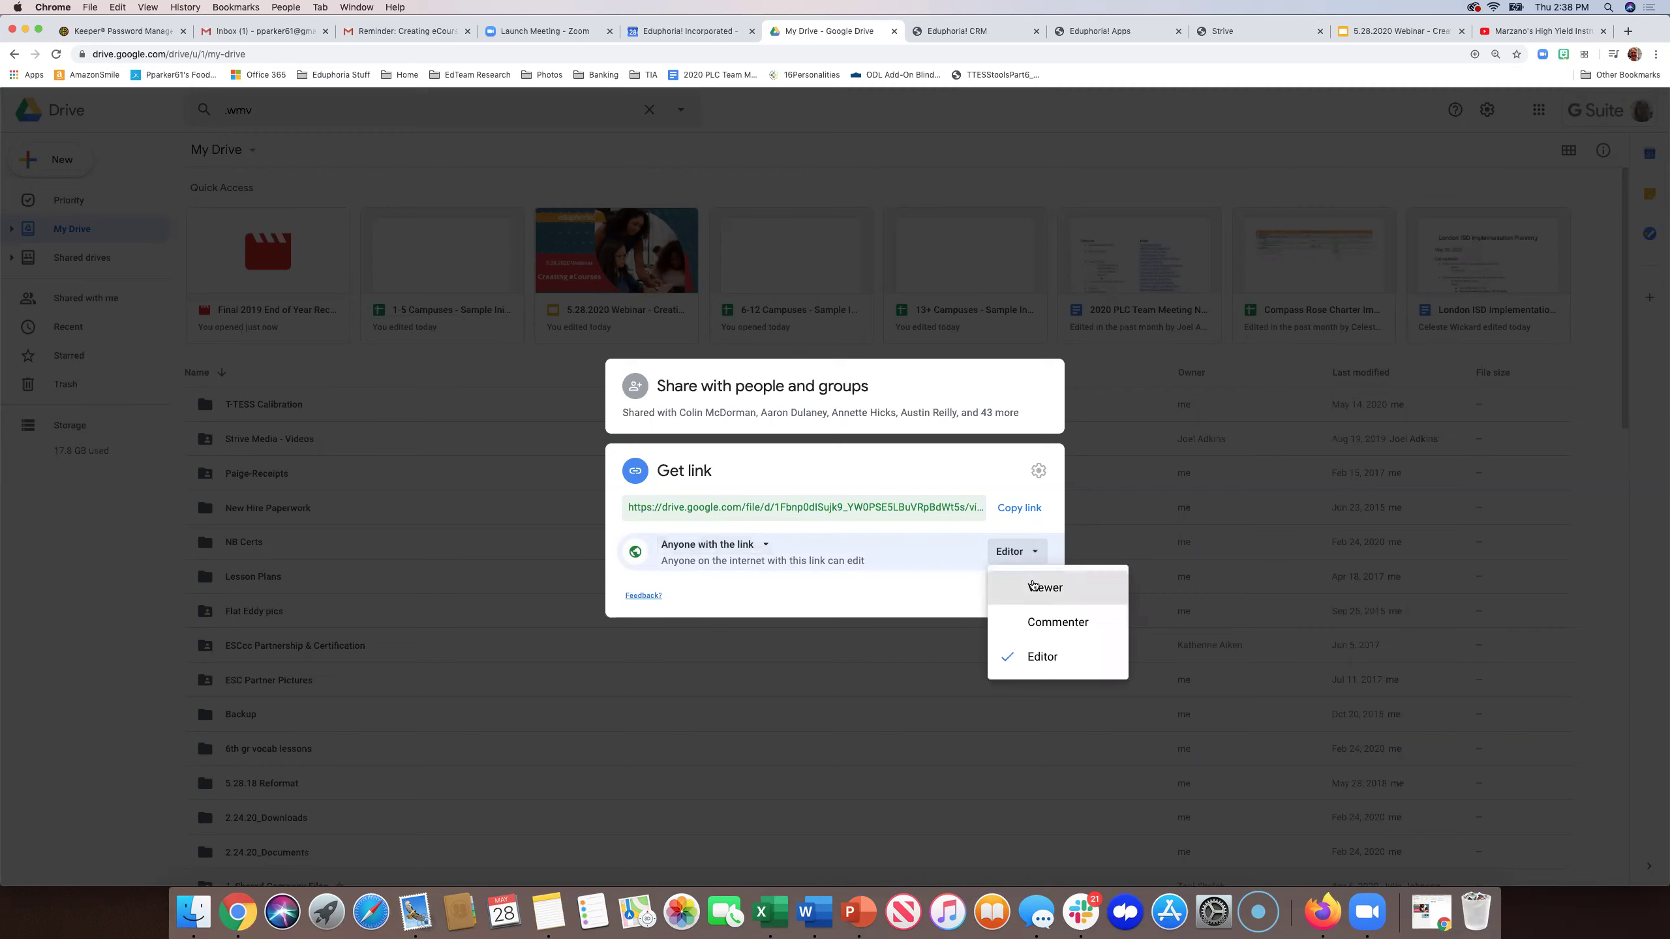
pyautogui.click(1015, 587)
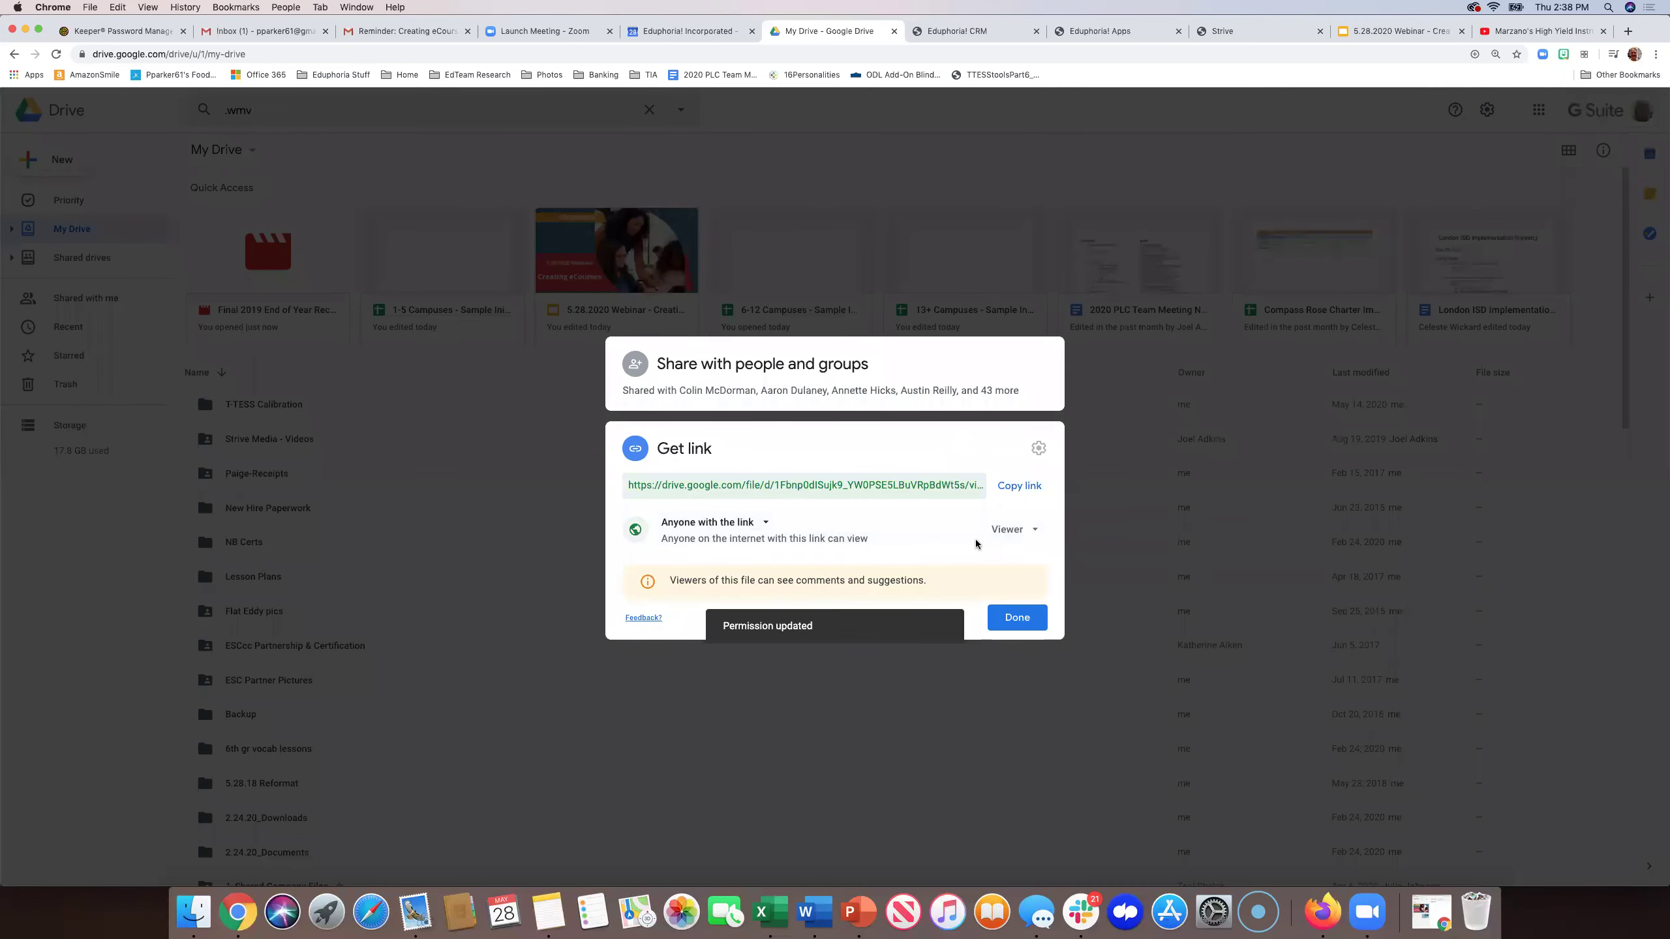
pyautogui.click(1012, 626)
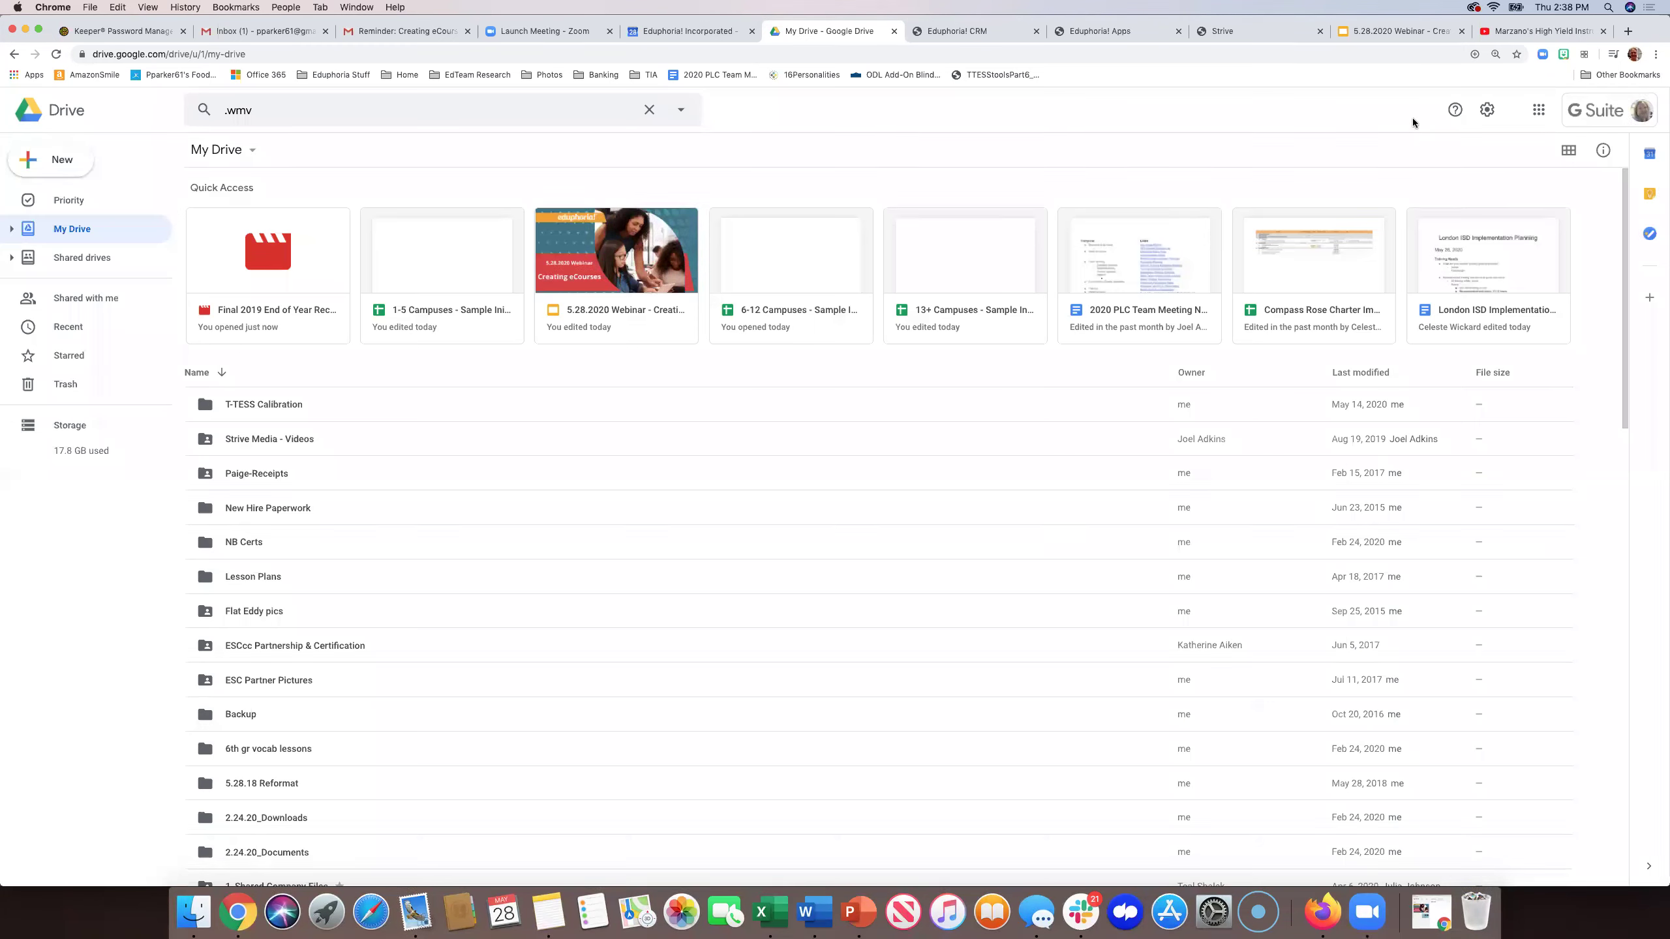
pyautogui.click(1265, 33)
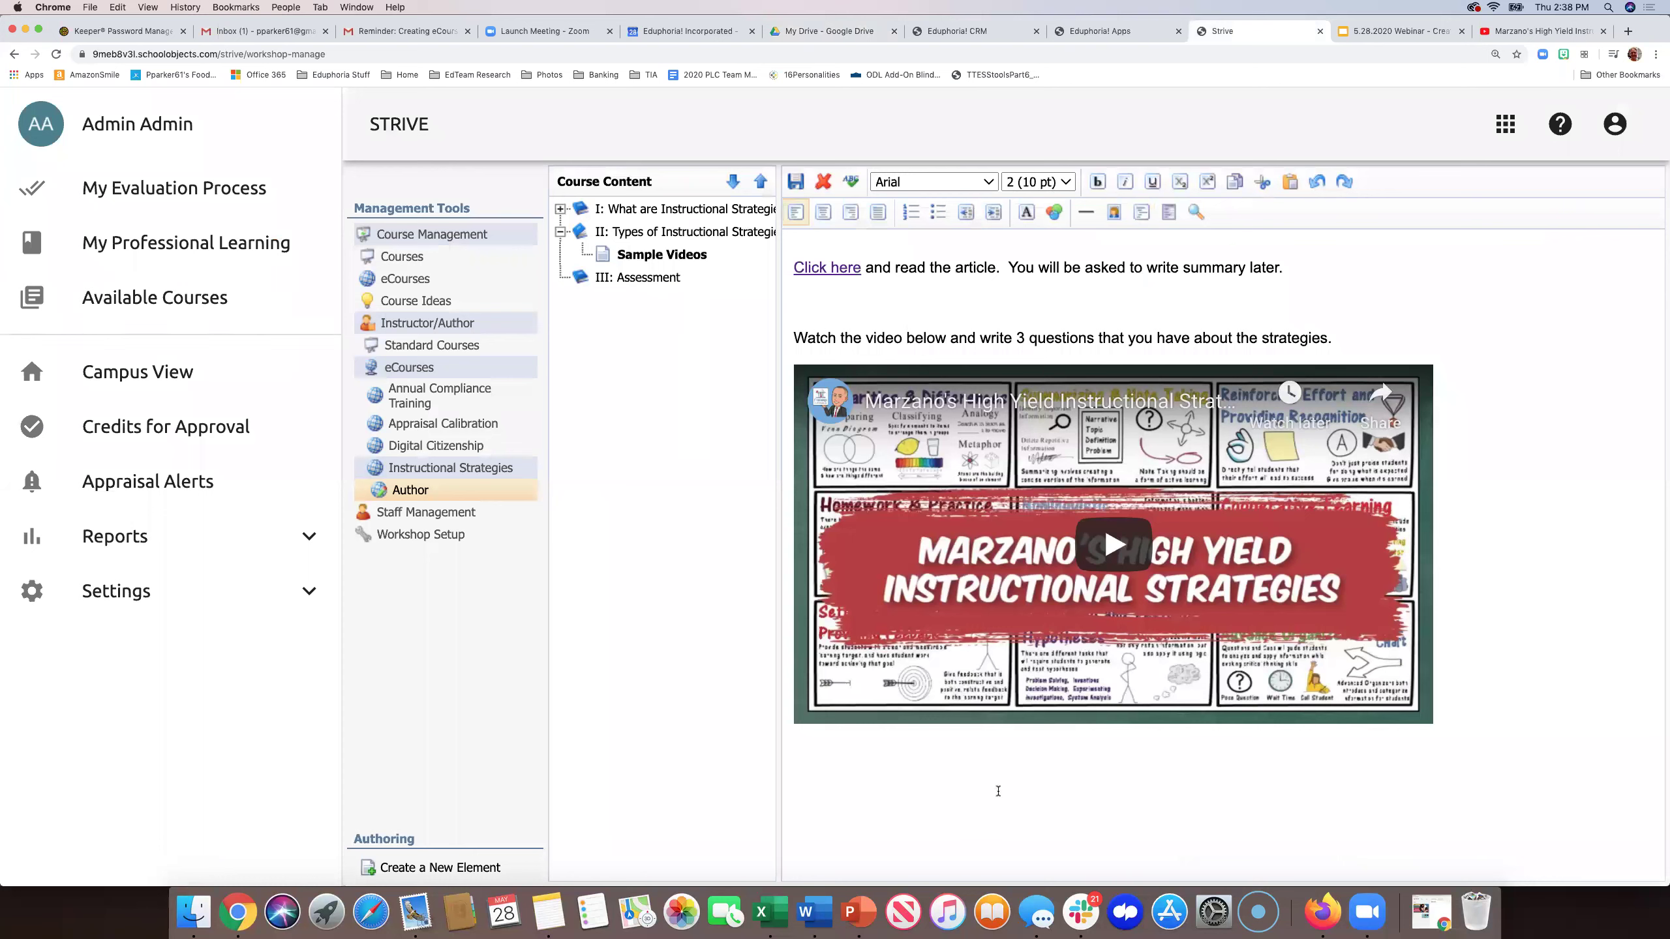
pyautogui.click(1367, 730)
pyautogui.press('Return')
pyautogui.press('super+v')
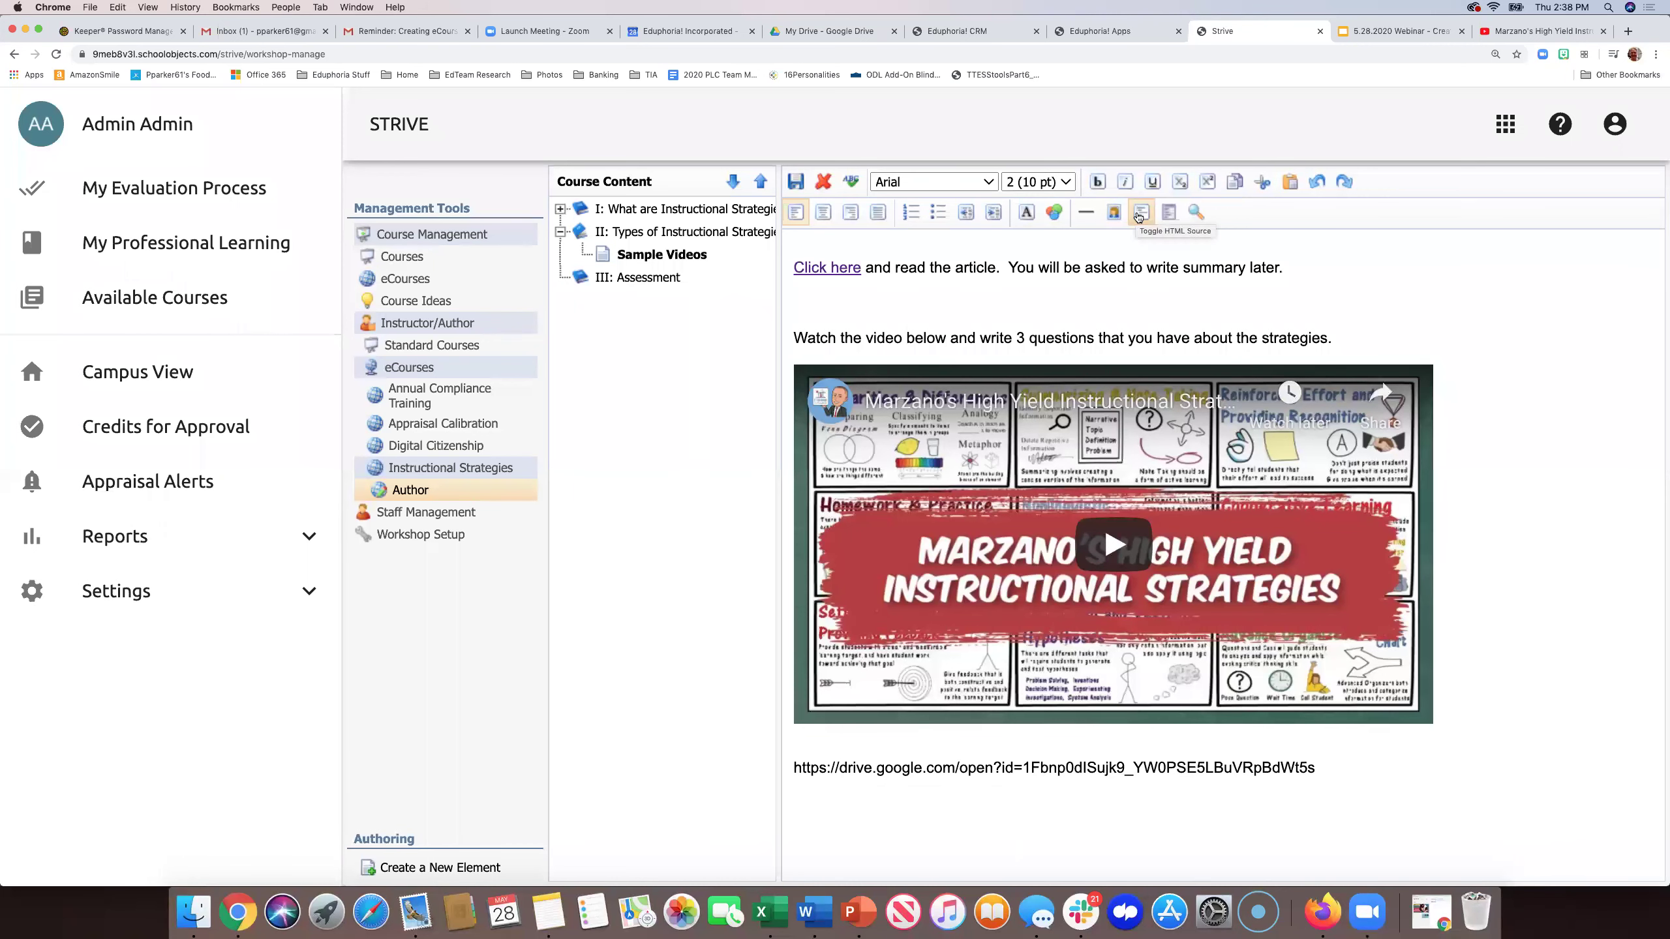
pyautogui.click(1136, 217)
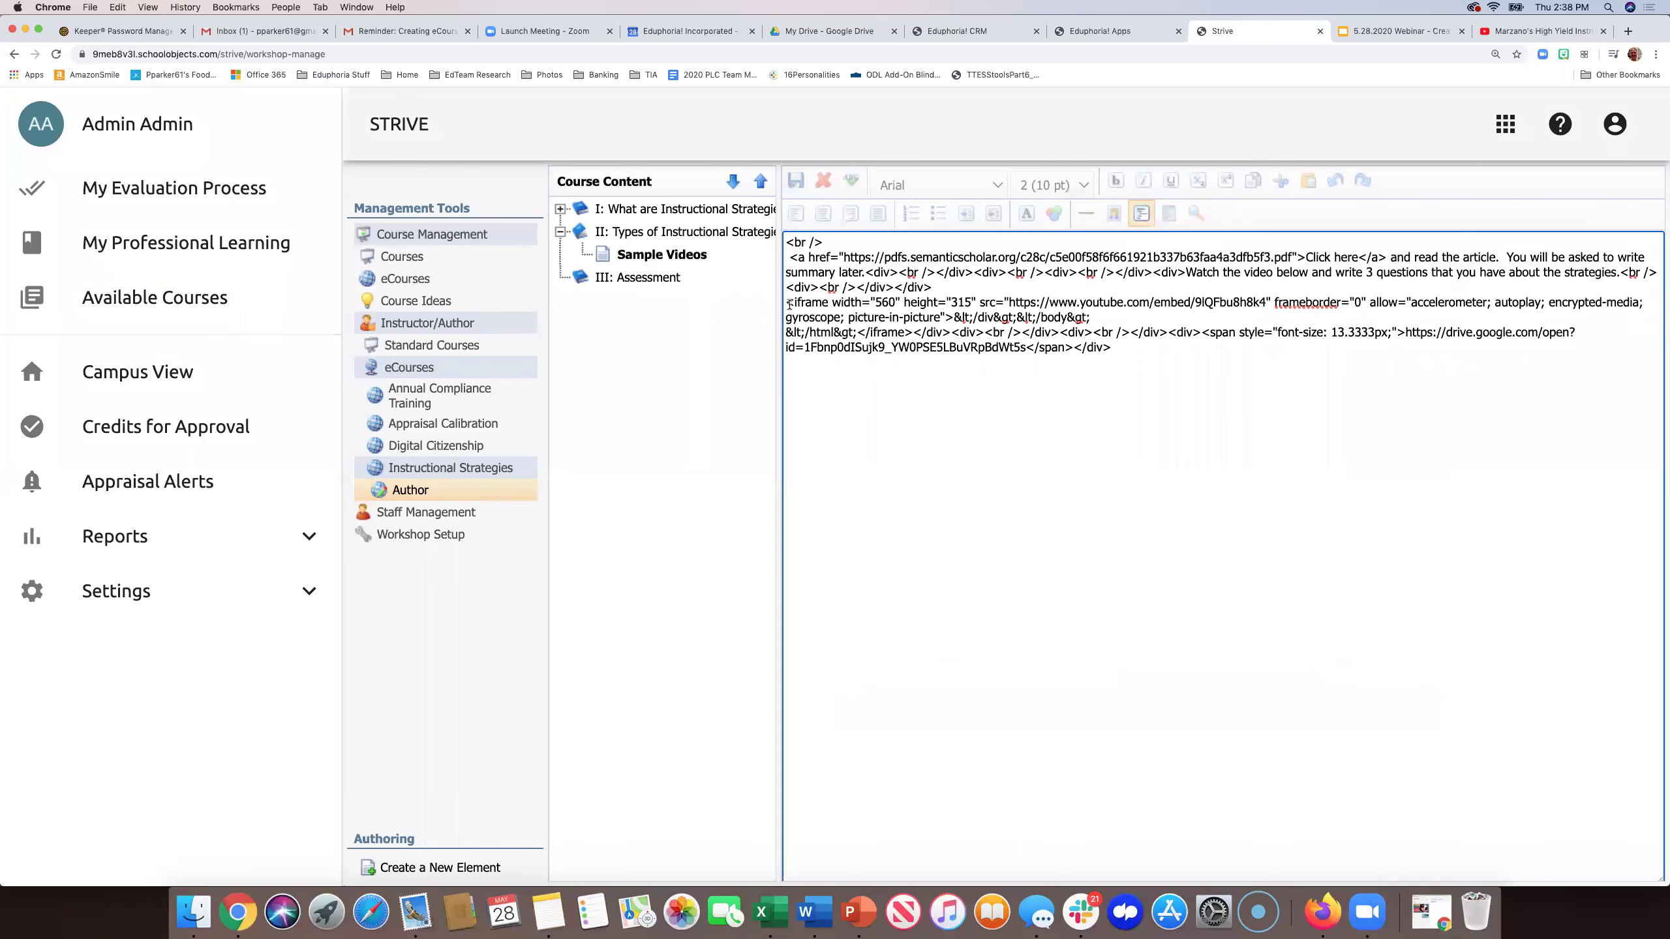
pyautogui.moveTo(784, 302); pyautogui.dragTo(1138, 365)
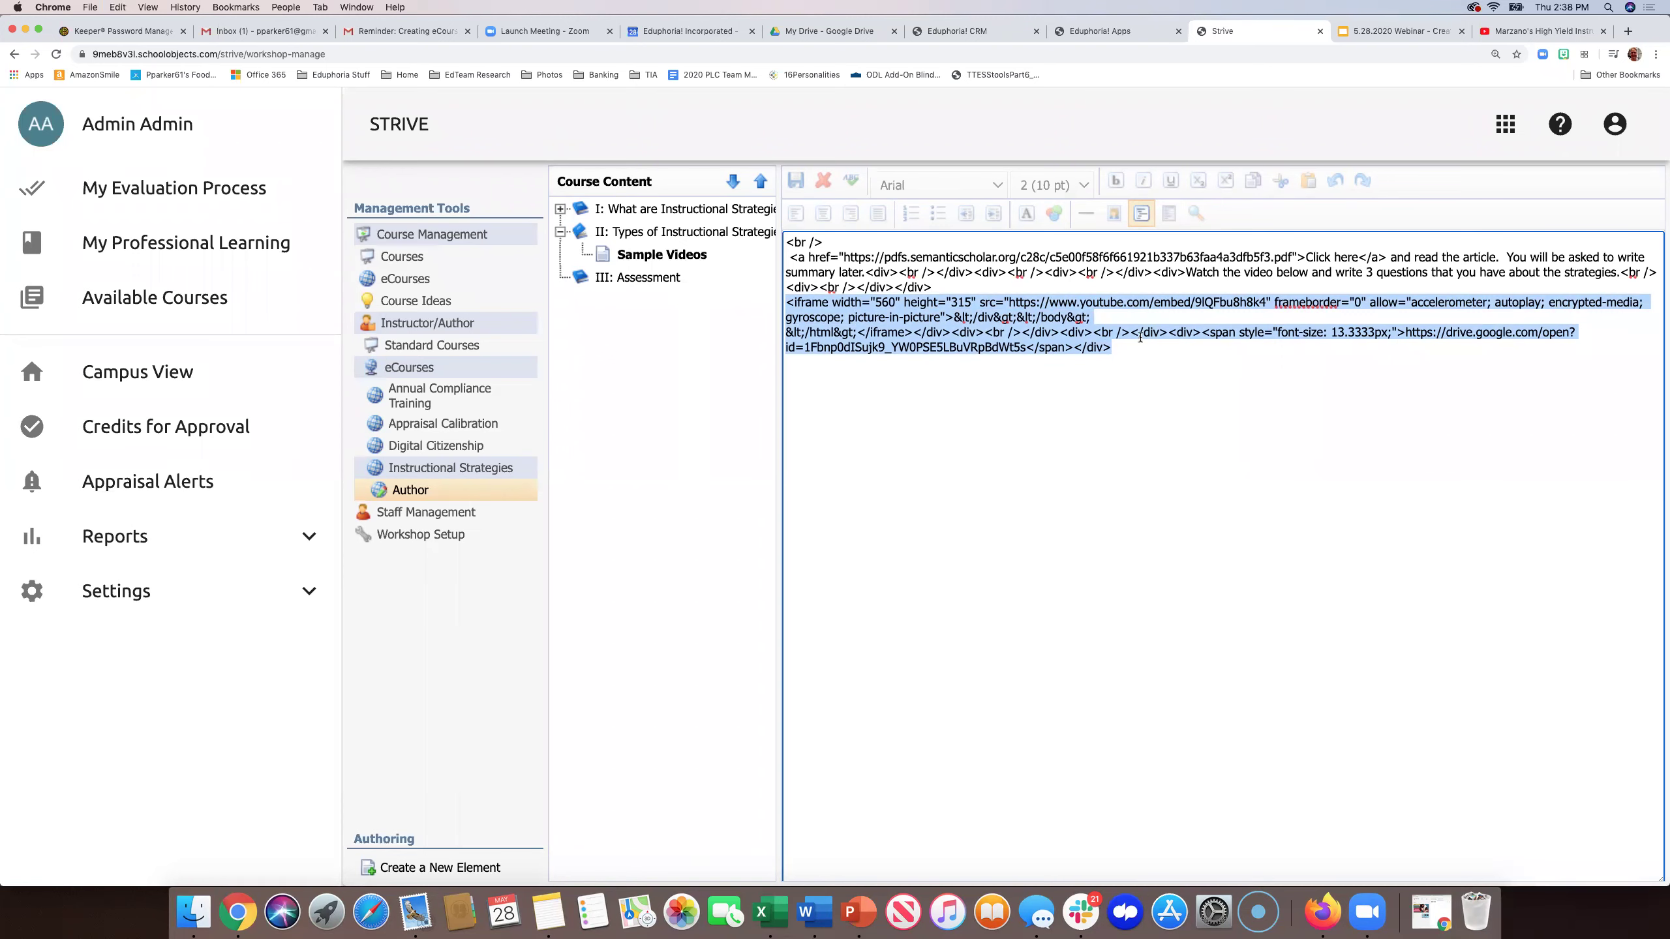
pyautogui.click(1134, 464)
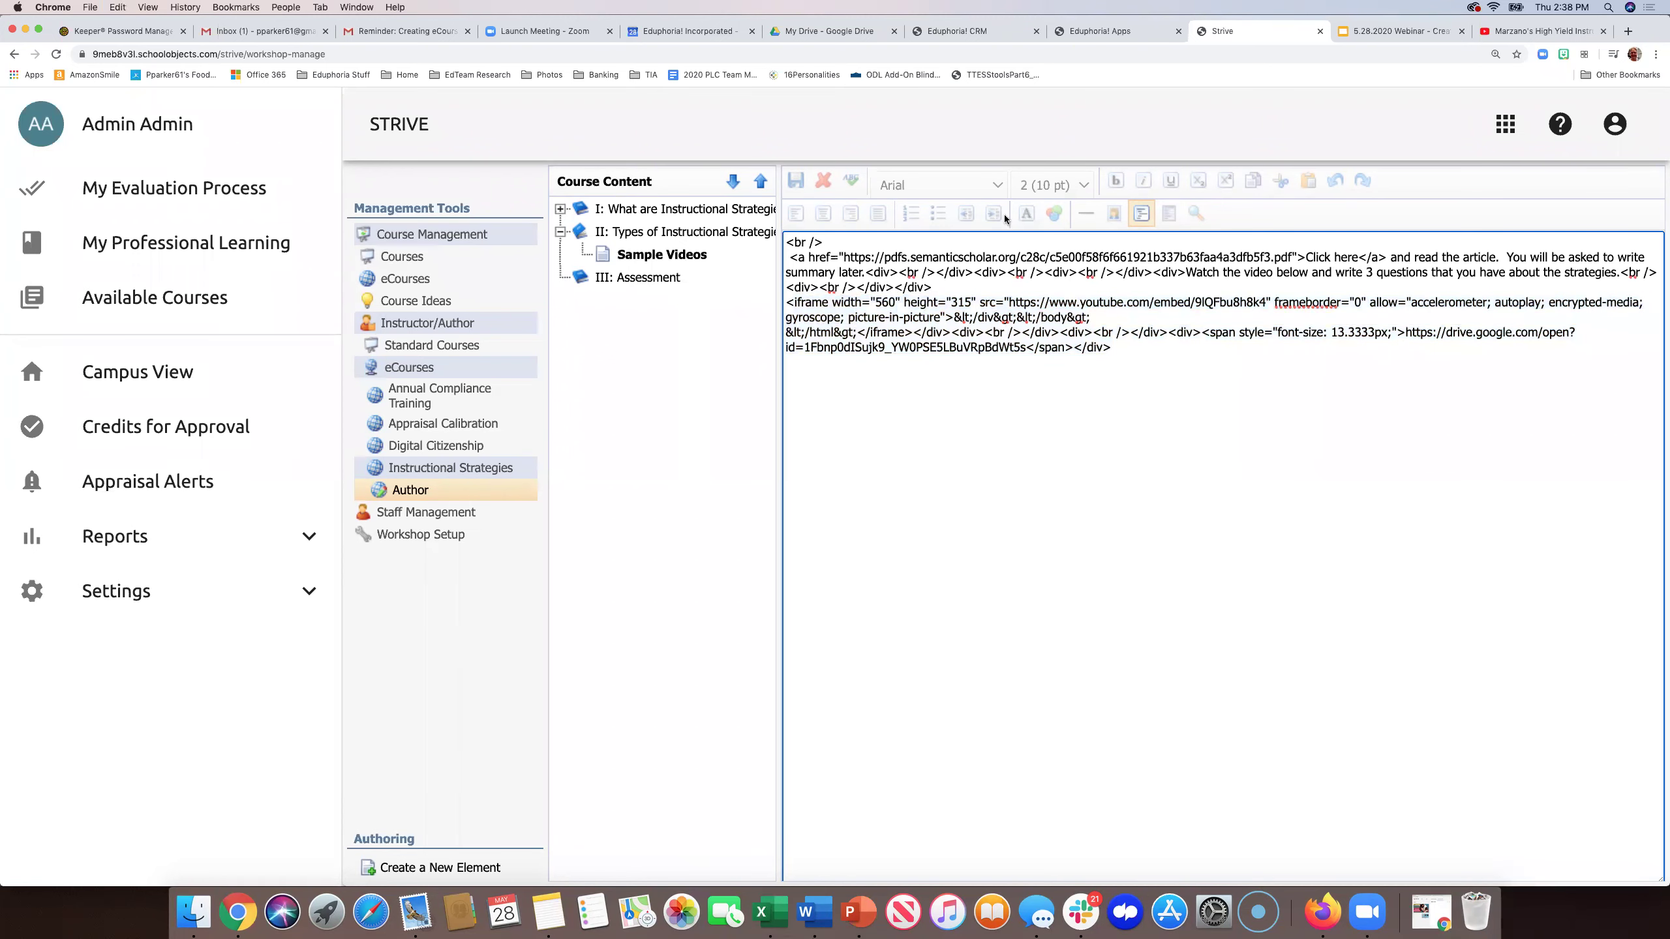
pyautogui.click(1143, 214)
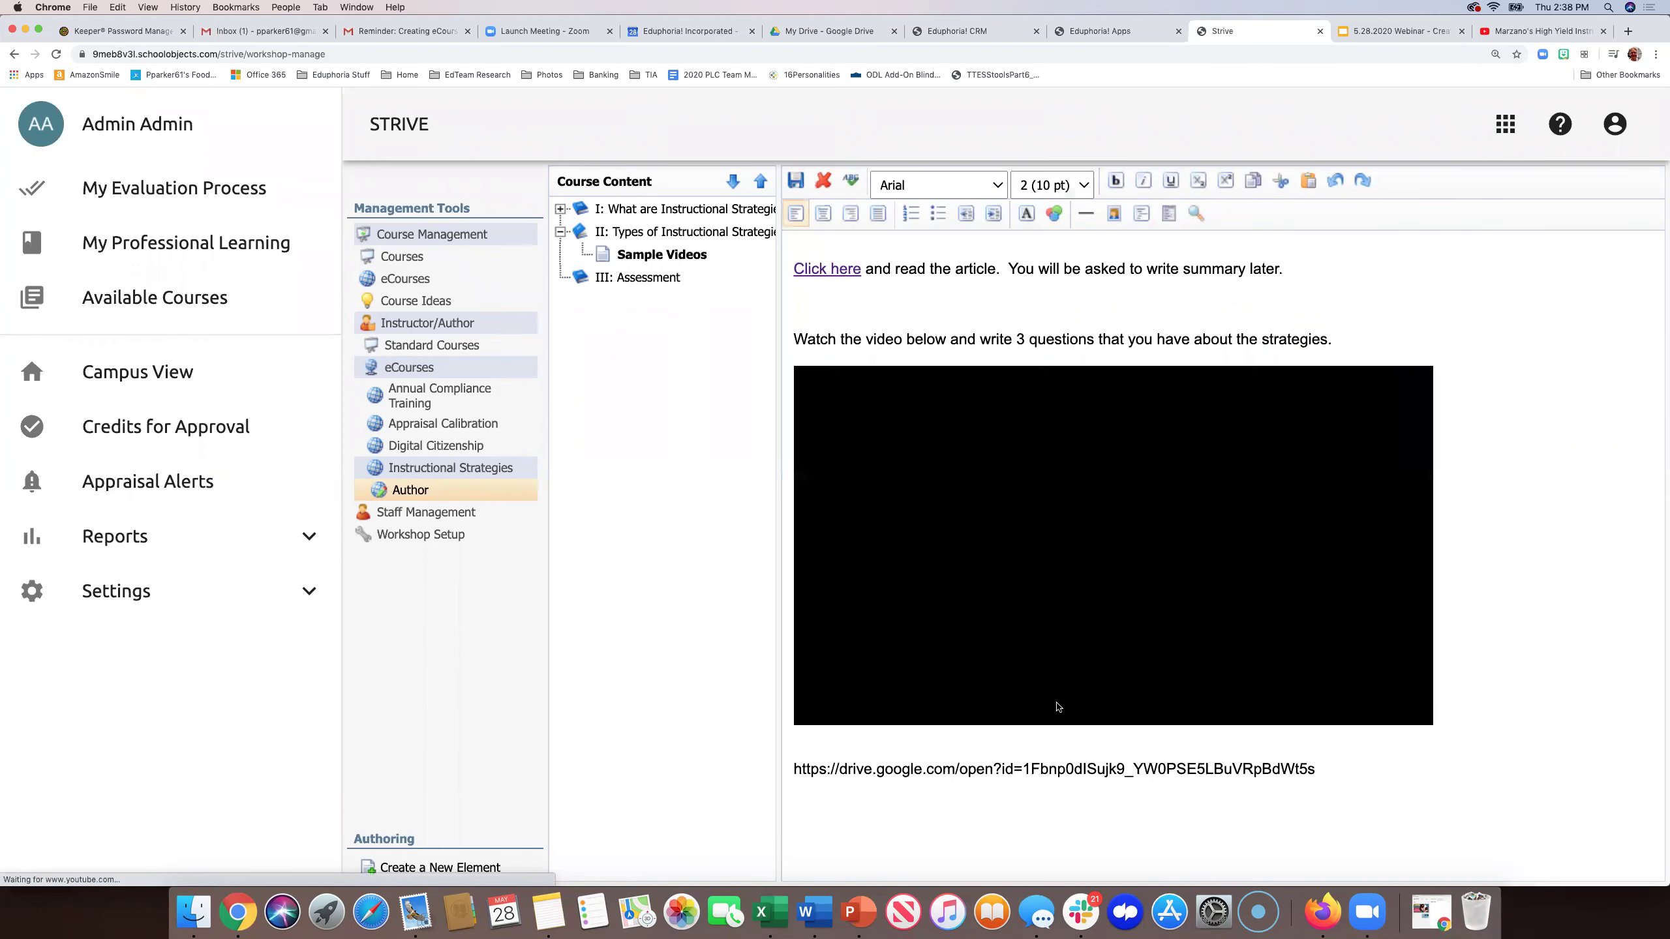
pyautogui.tripleClick(1035, 771)
pyautogui.press('super+c')
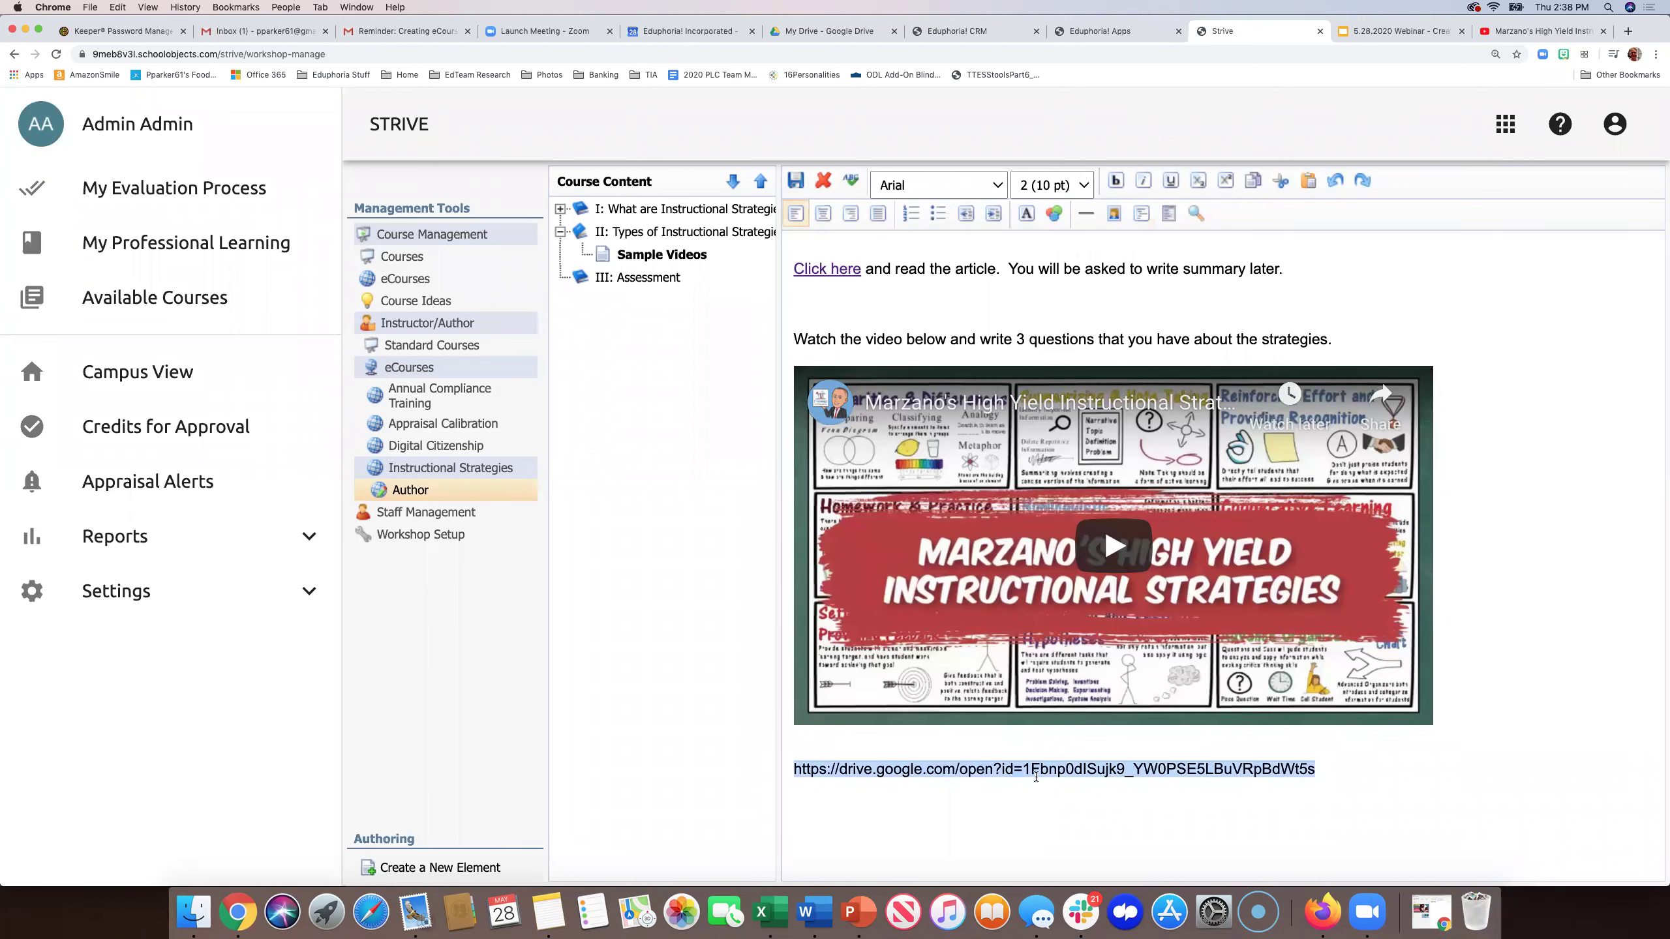
pyautogui.press('BackSpace')
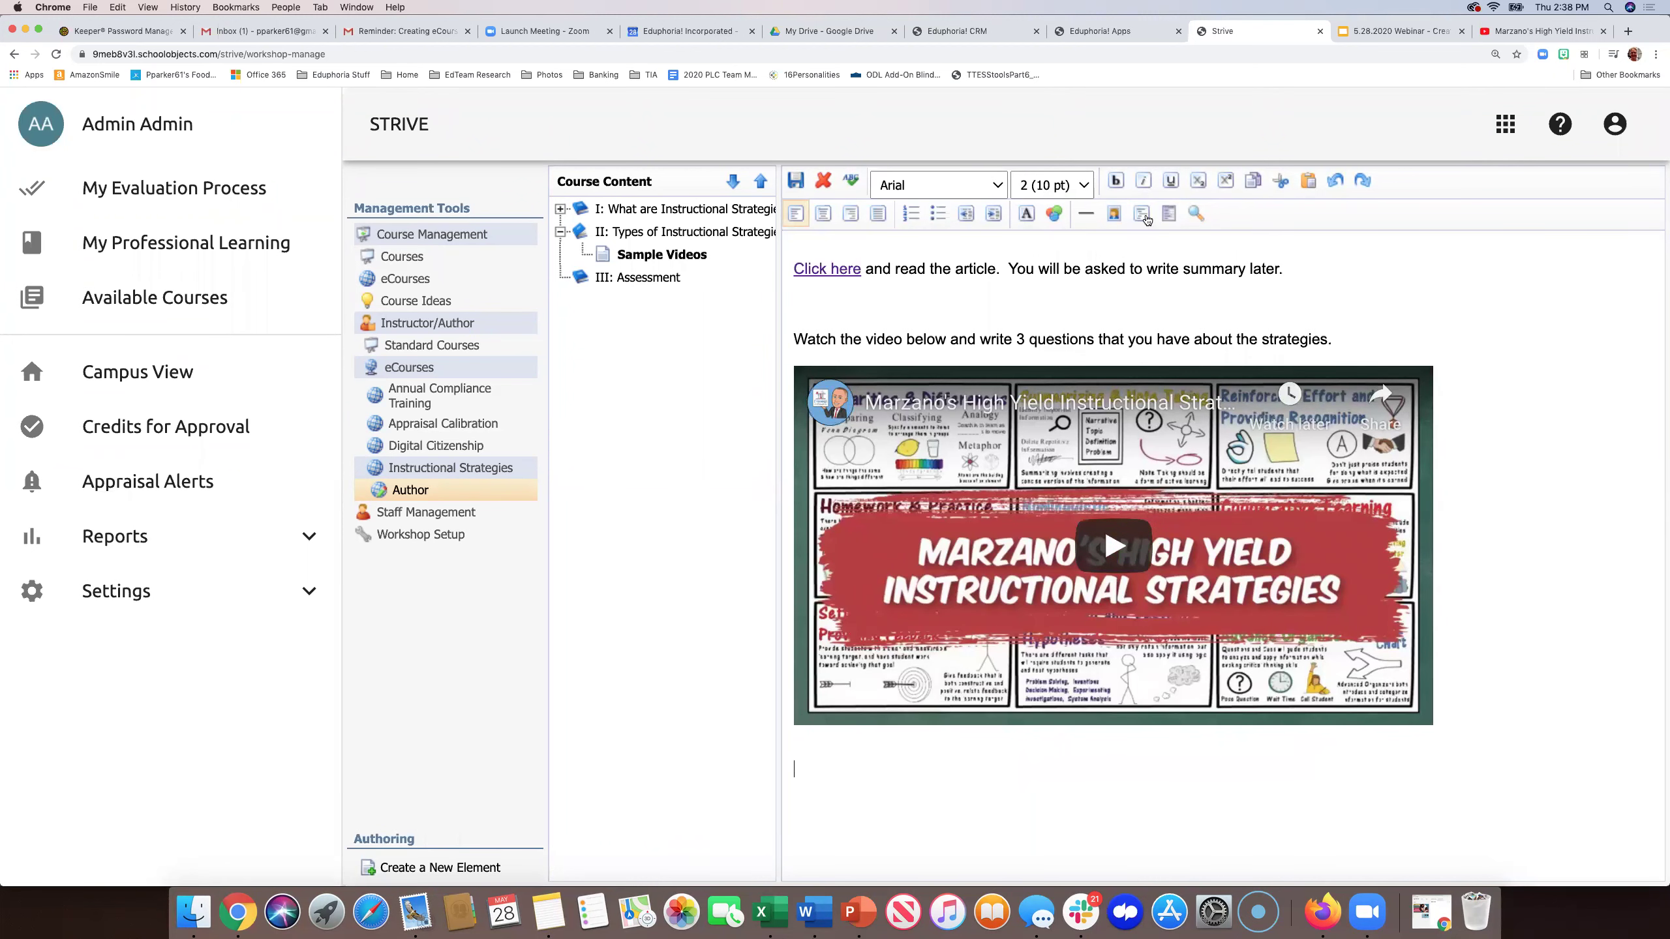
# - In the HTML source, replace the iframe's YouTube URL with the Google Drive recap link
pyautogui.click(1145, 217)
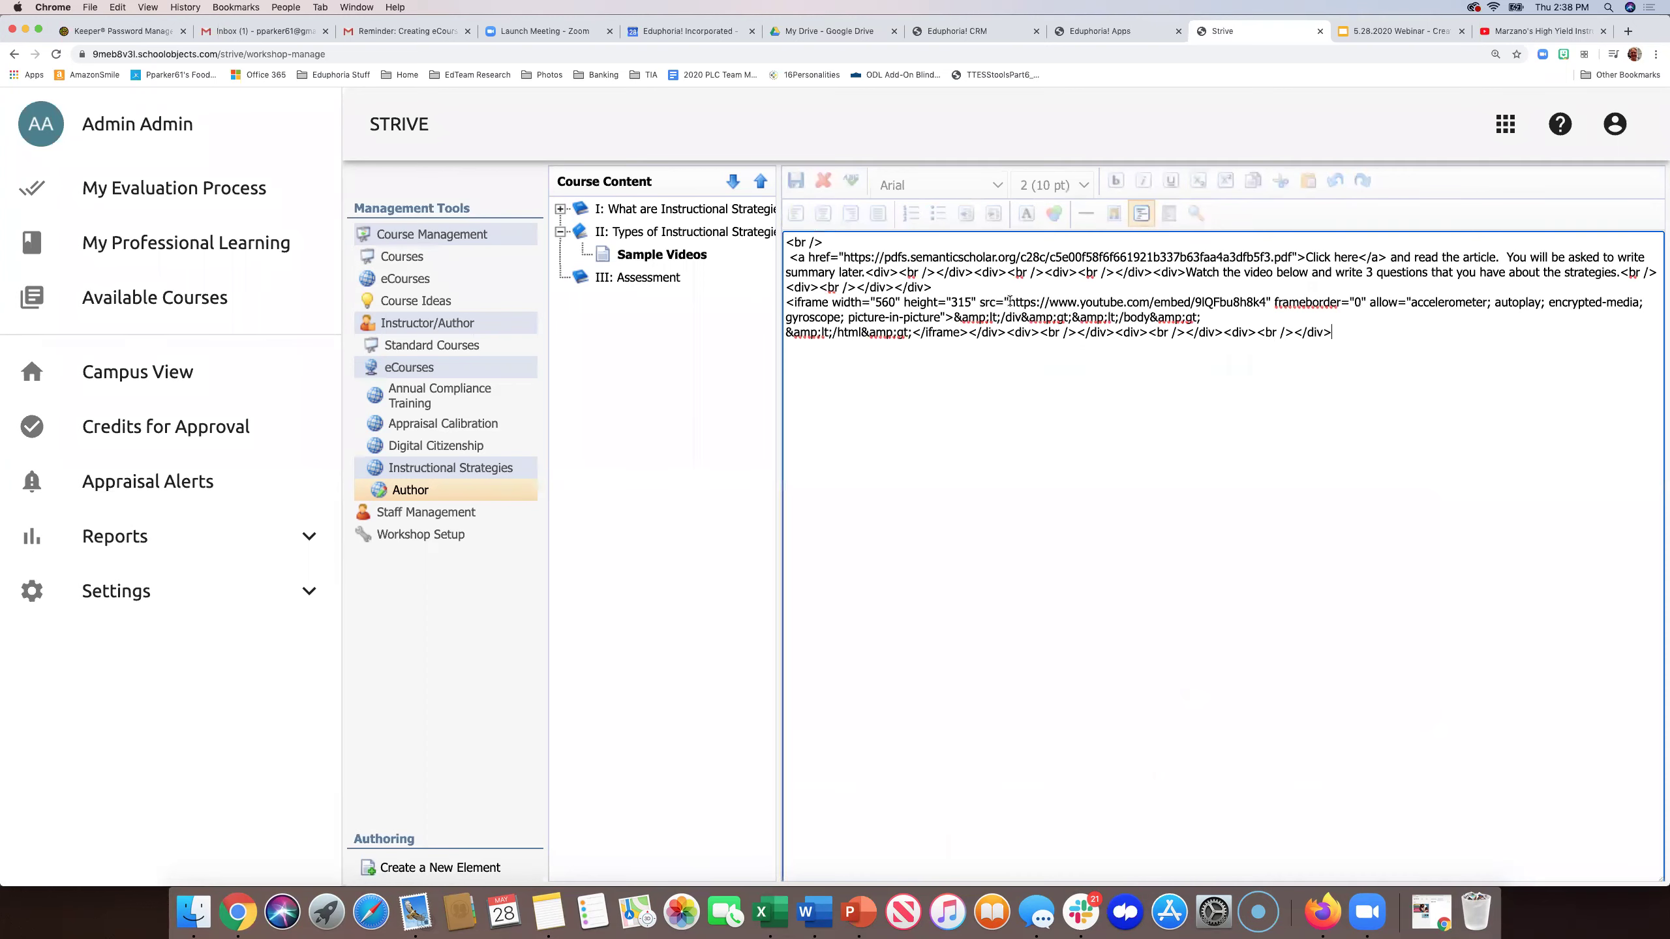
pyautogui.moveTo(1009, 302); pyautogui.dragTo(1262, 297)
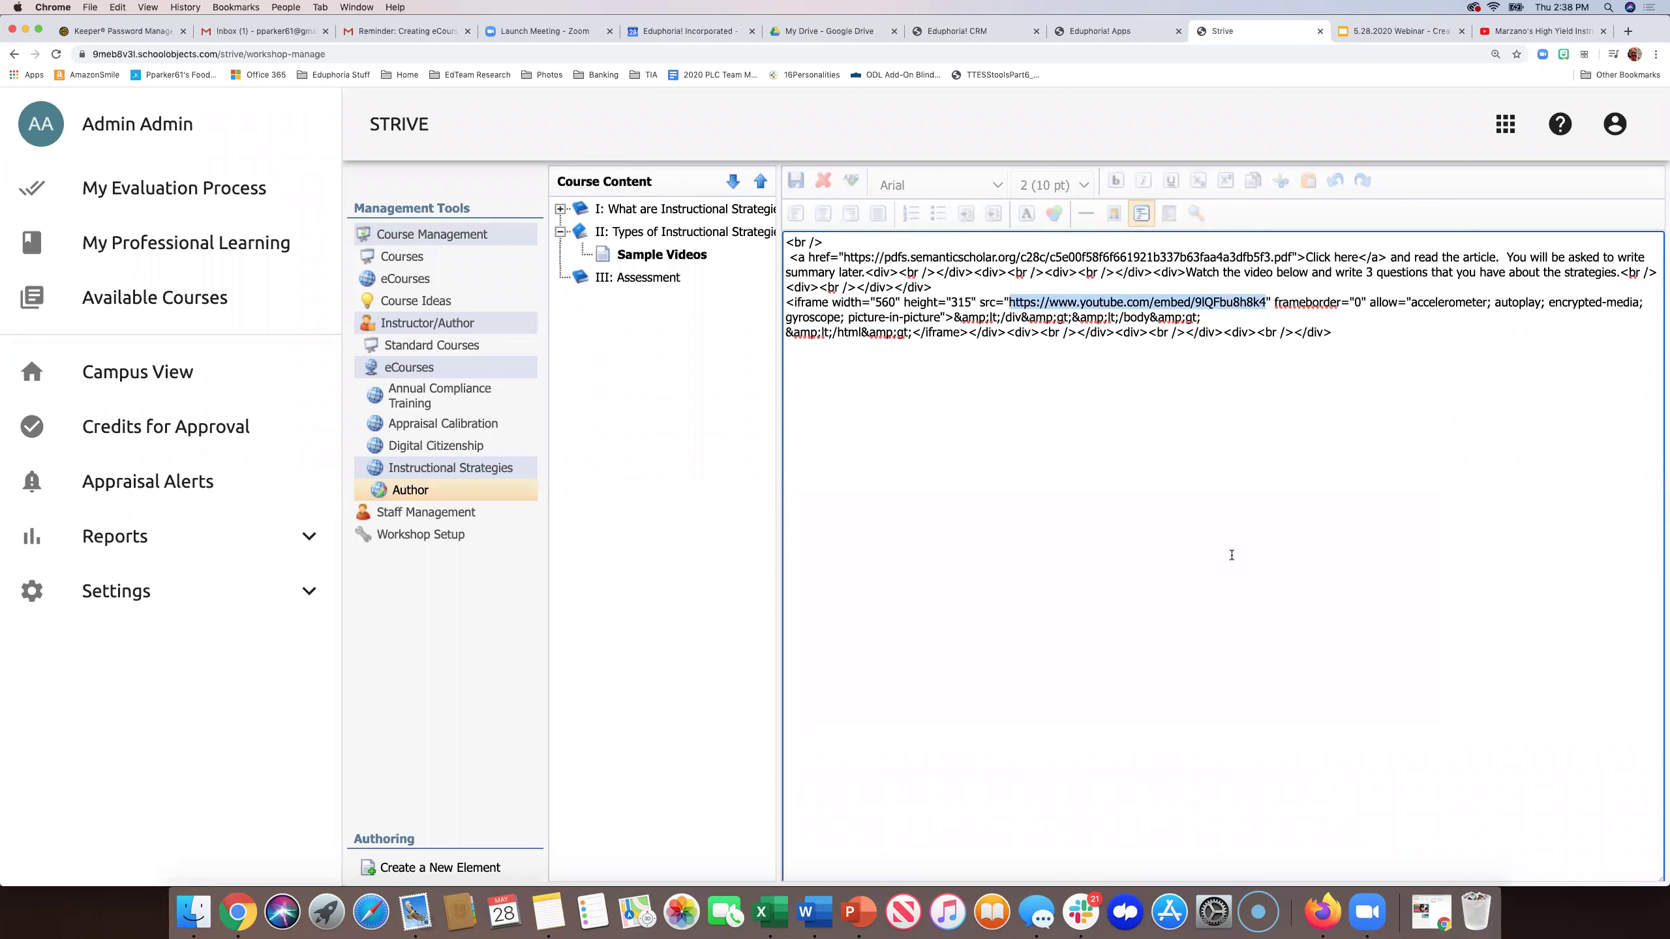
pyautogui.press('super+v')
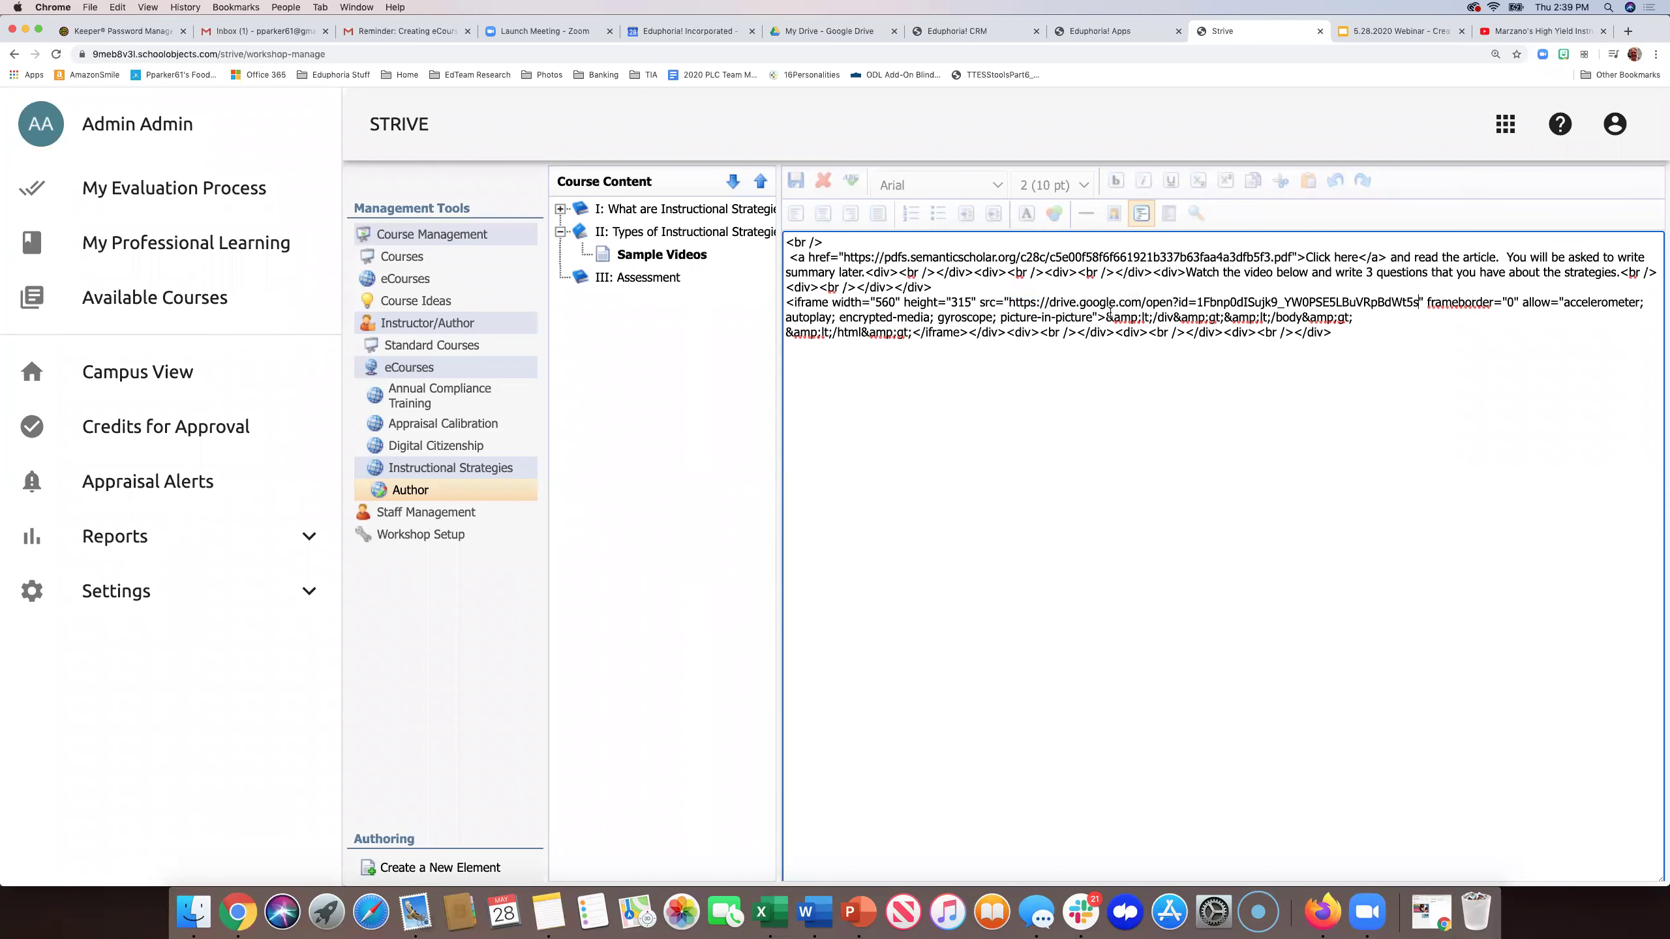
pyautogui.press('super+equal')
pyautogui.press('super+equal')
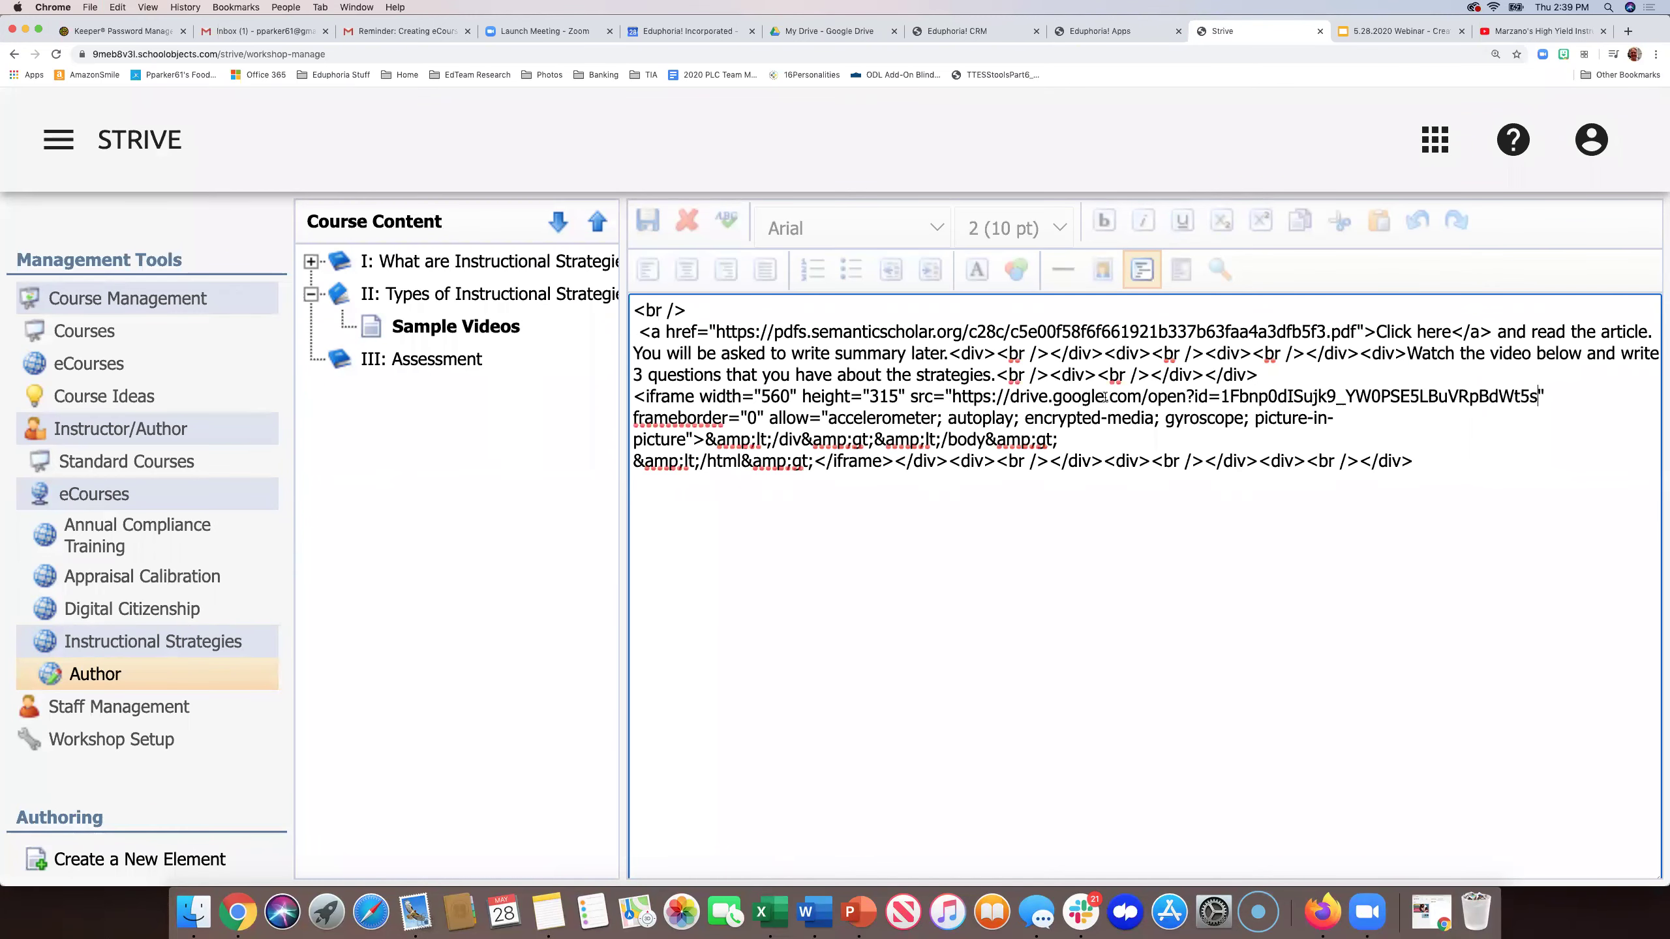
# - Preview the page in Design view, where the Drive video shows 'drive.google.com refused to connect'
pyautogui.click(1143, 270)
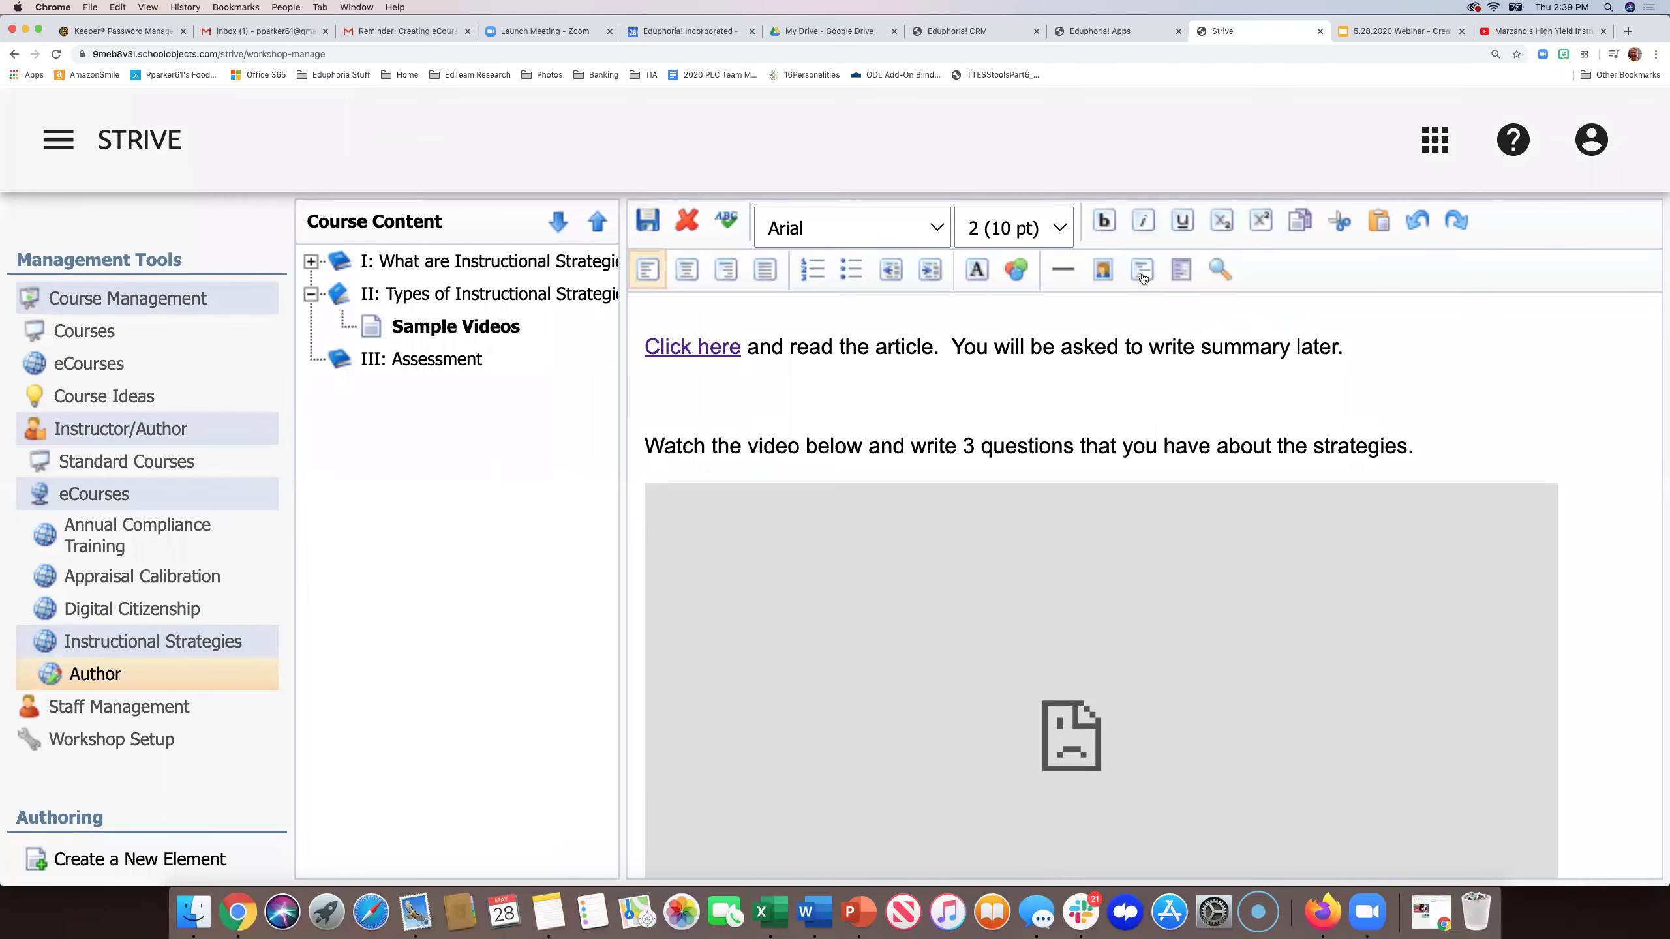
pyautogui.scroll(-1, 1044, 535)
pyautogui.scroll(-4, 1044, 541)
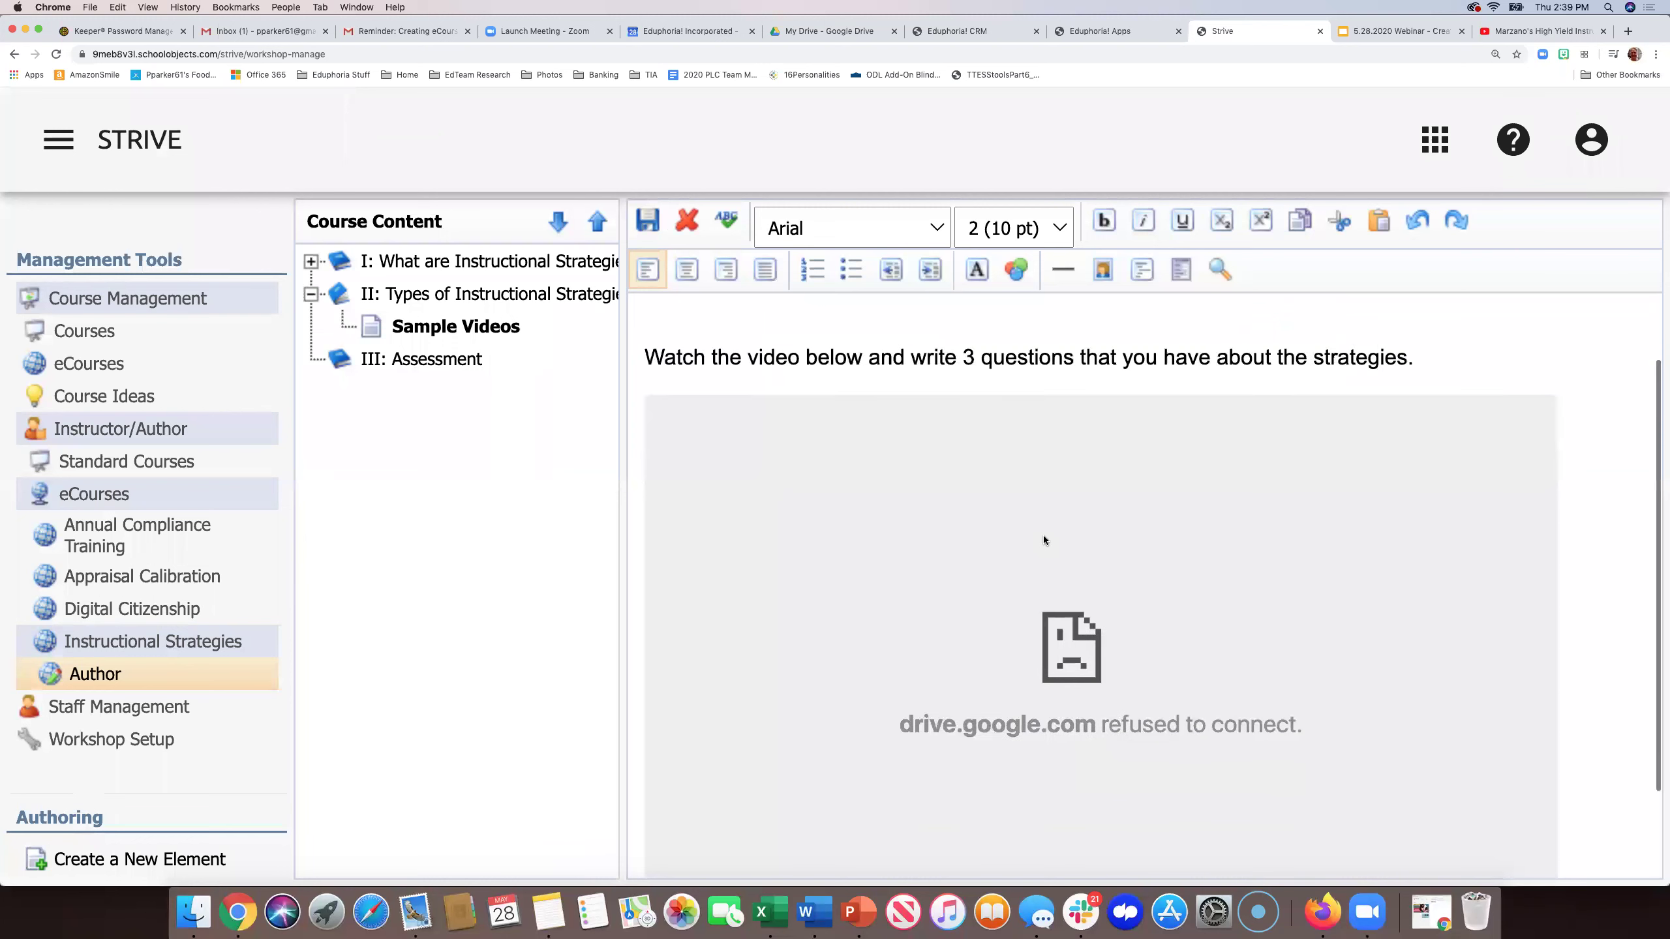
pyautogui.scroll(2, 1044, 539)
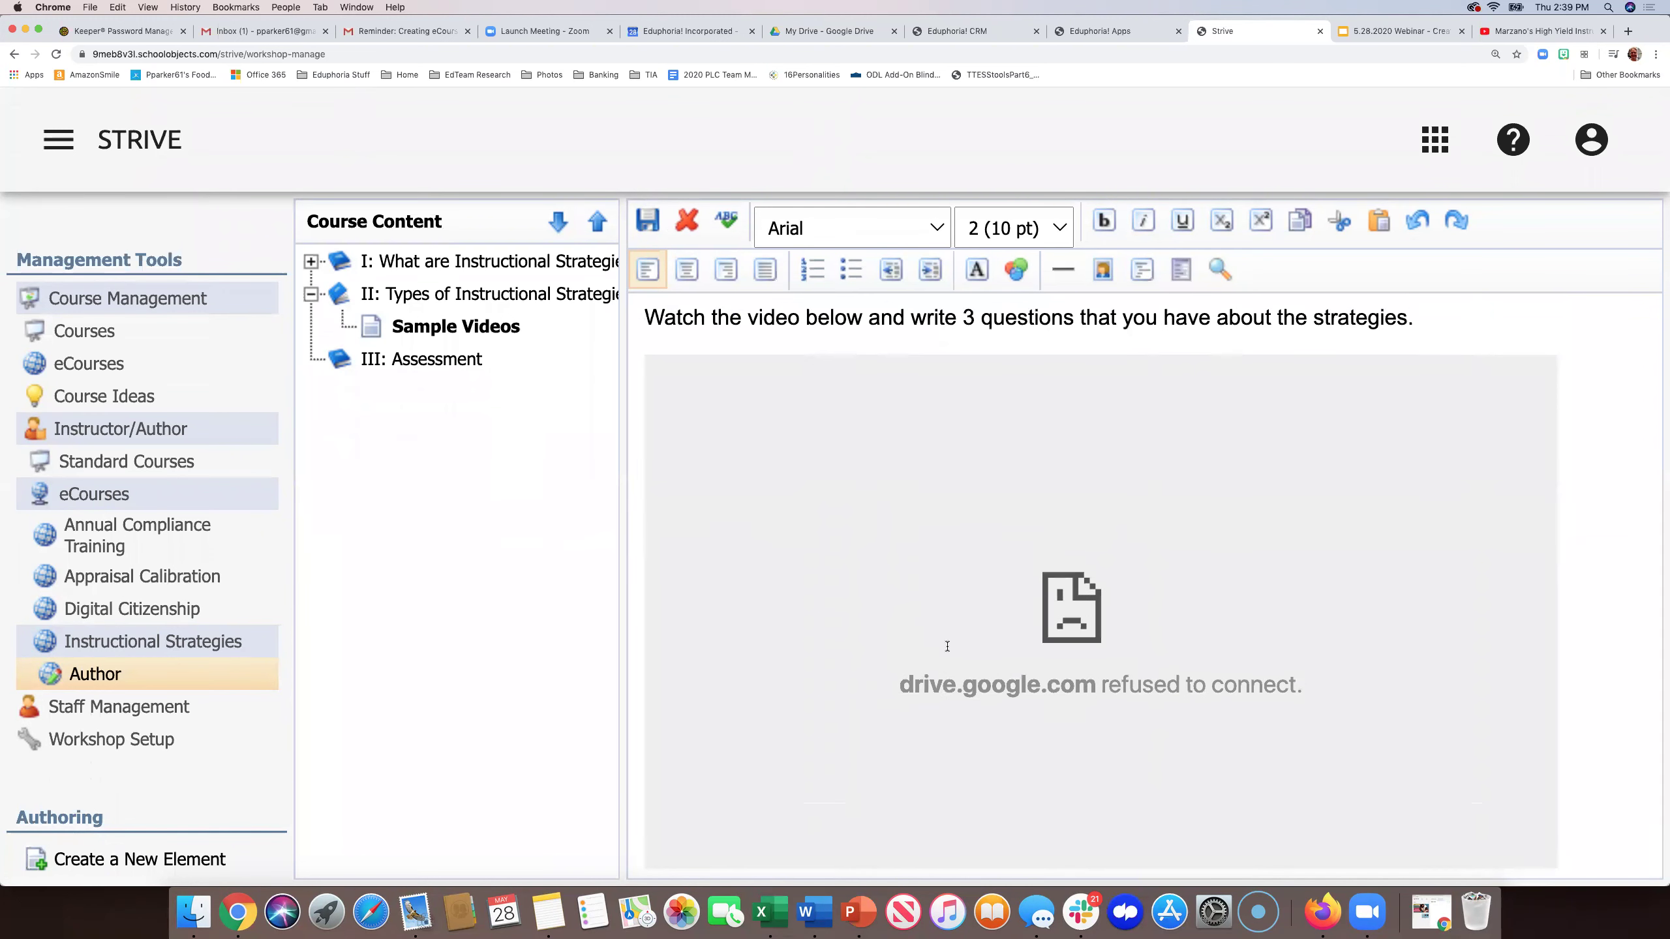
pyautogui.scroll(-2, 1119, 654)
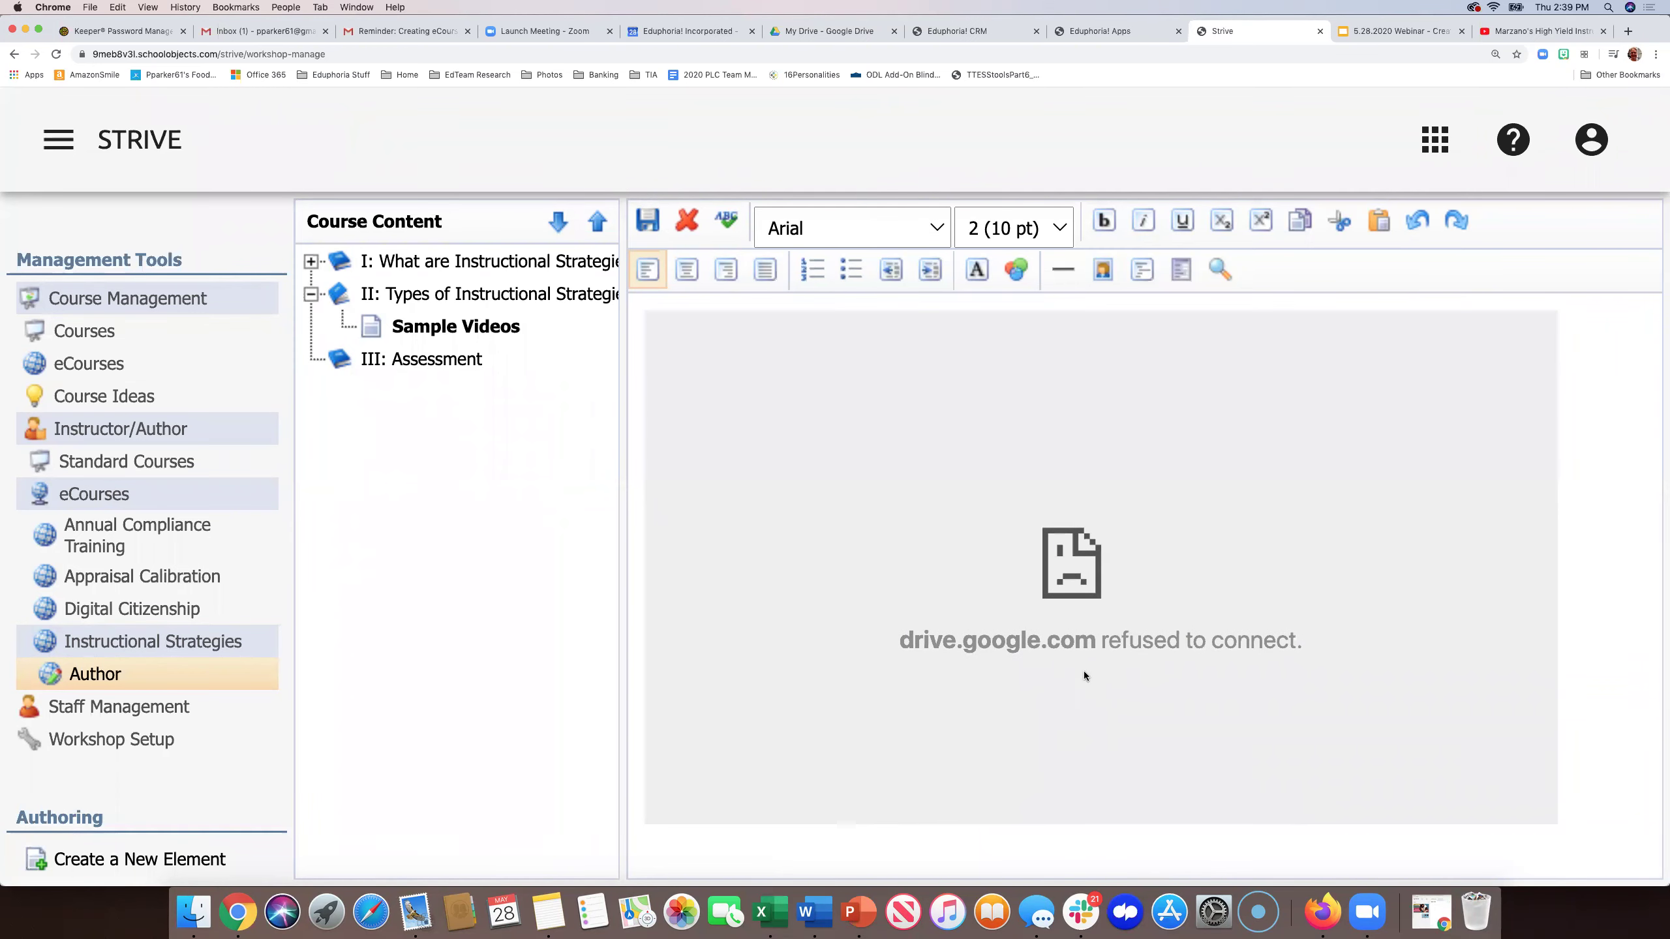
pyautogui.scroll(4, 1083, 621)
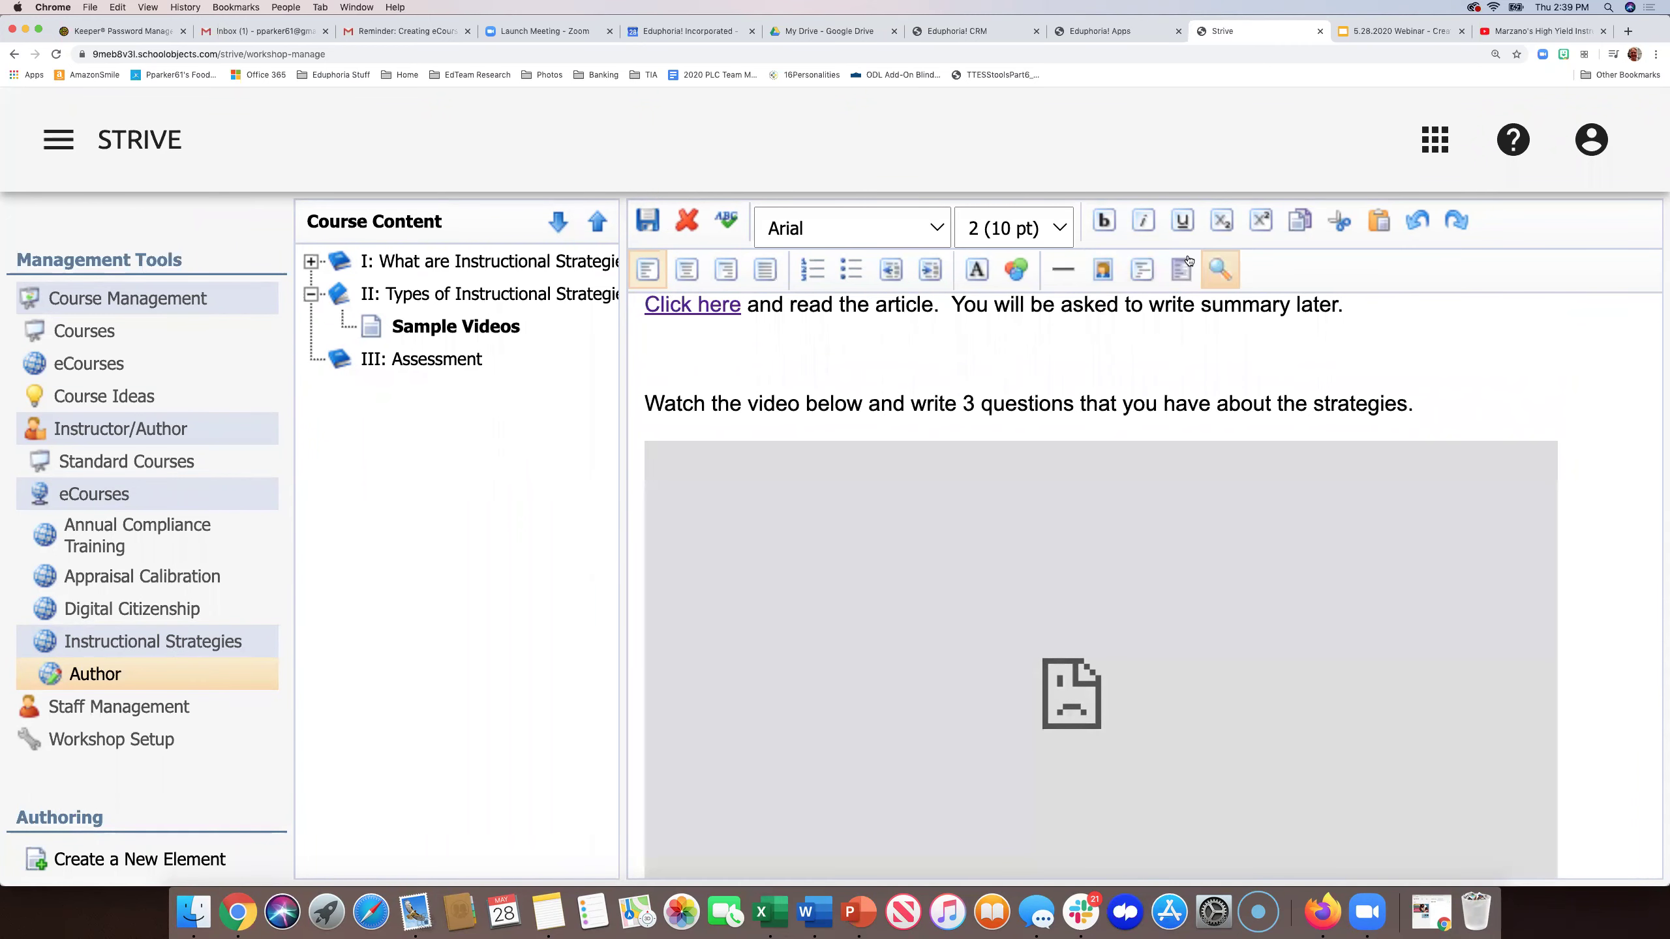
# - Select the iframe code in HTML source, then choose Create a New Element from the navigation
pyautogui.click(1144, 272)
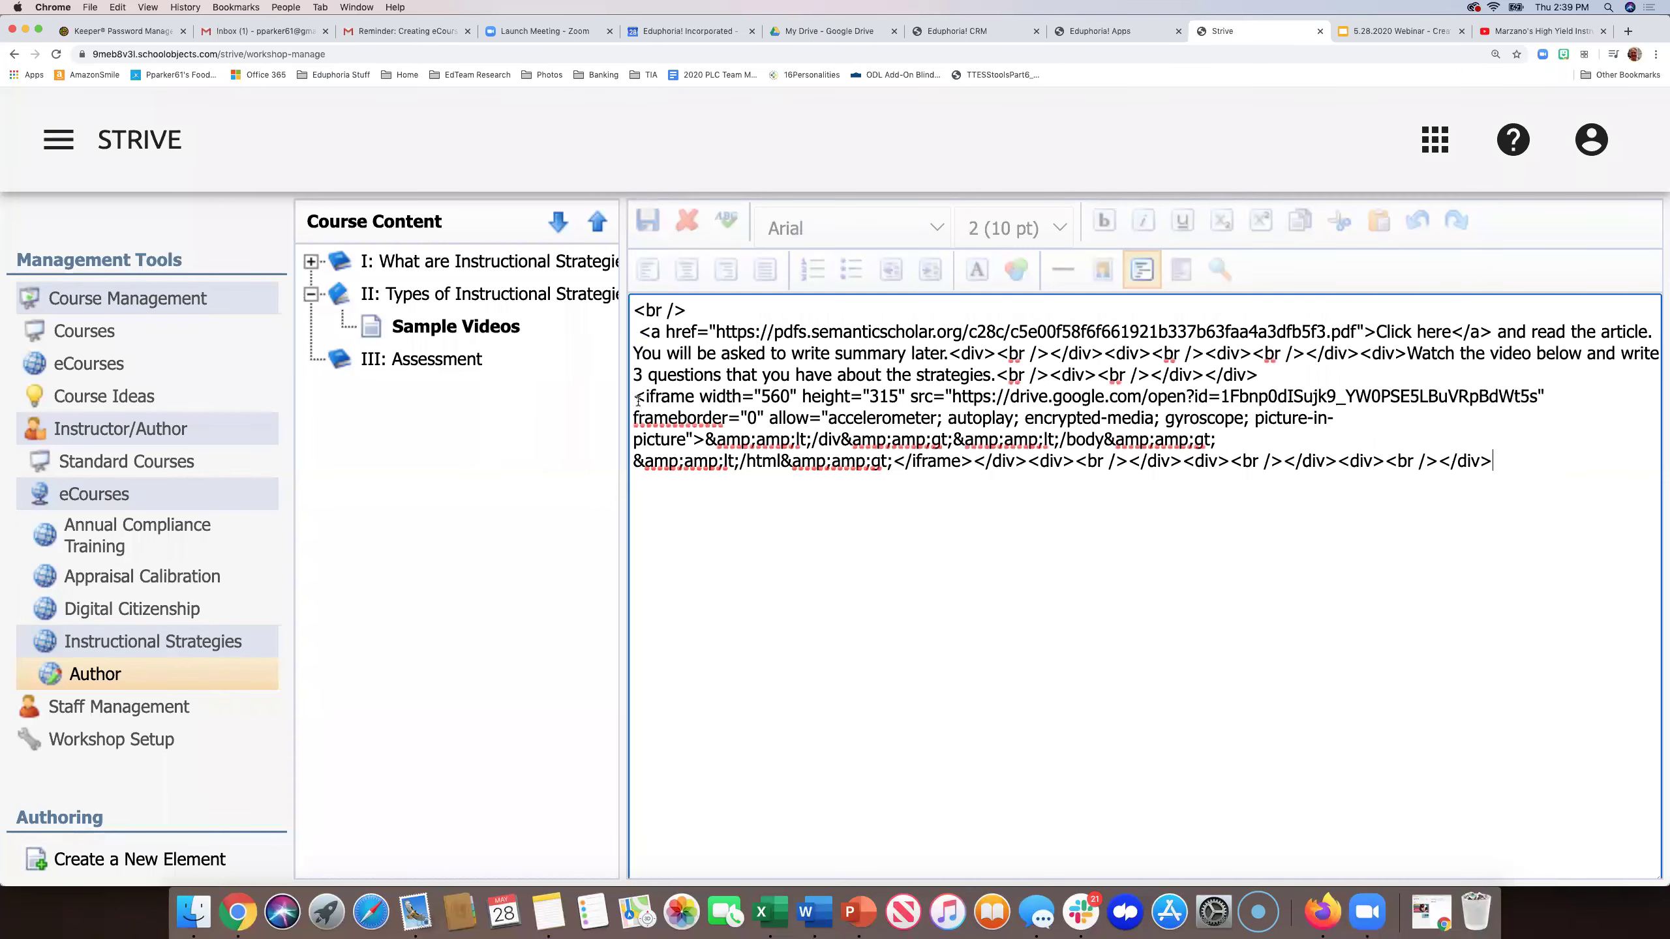
pyautogui.moveTo(635, 398); pyautogui.dragTo(1168, 491)
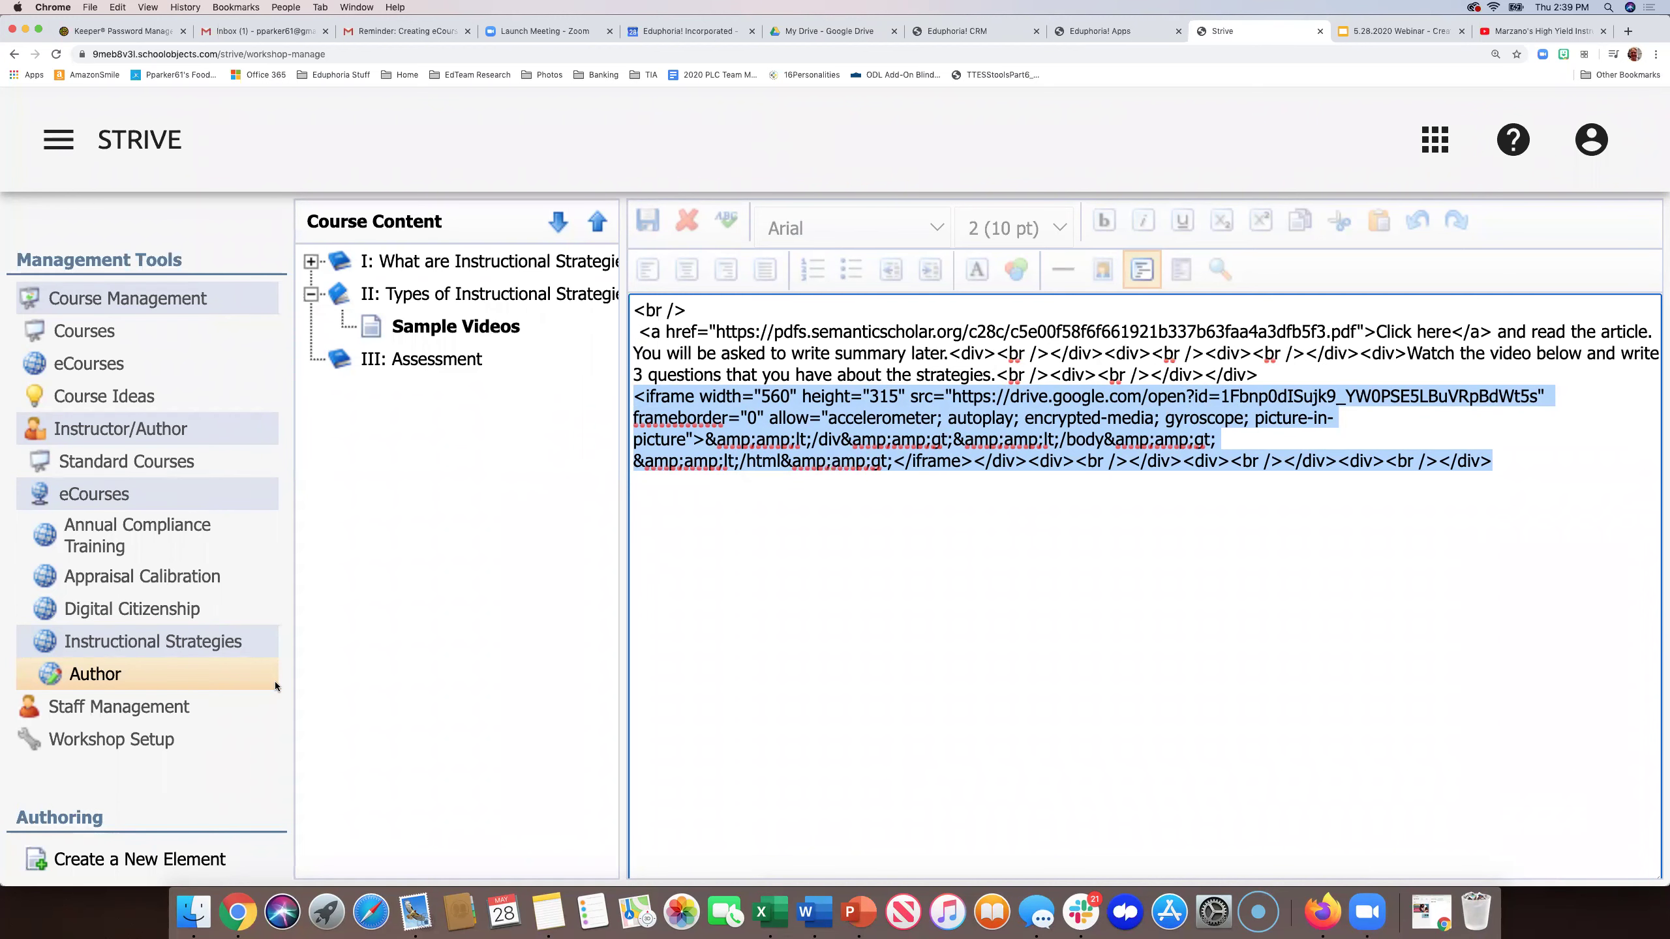
pyautogui.click(59, 140)
pyautogui.click(444, 863)
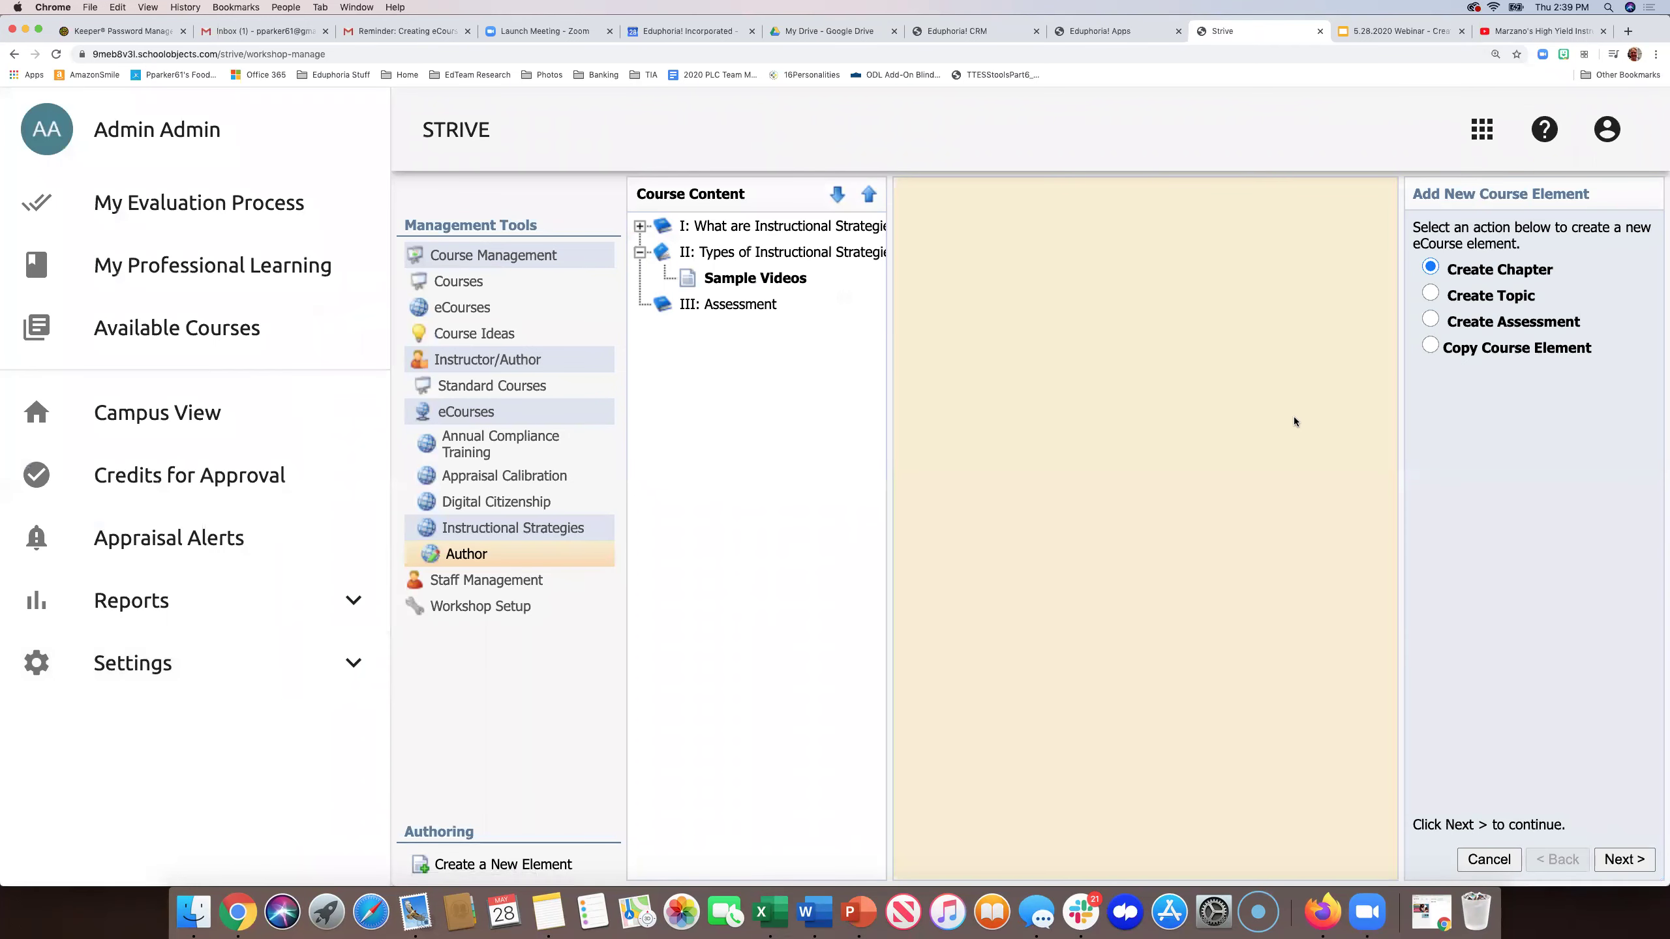
# - Create an assessment titled 'Quiz' in the Assessment chapter
pyautogui.click(1430, 320)
pyautogui.click(1614, 856)
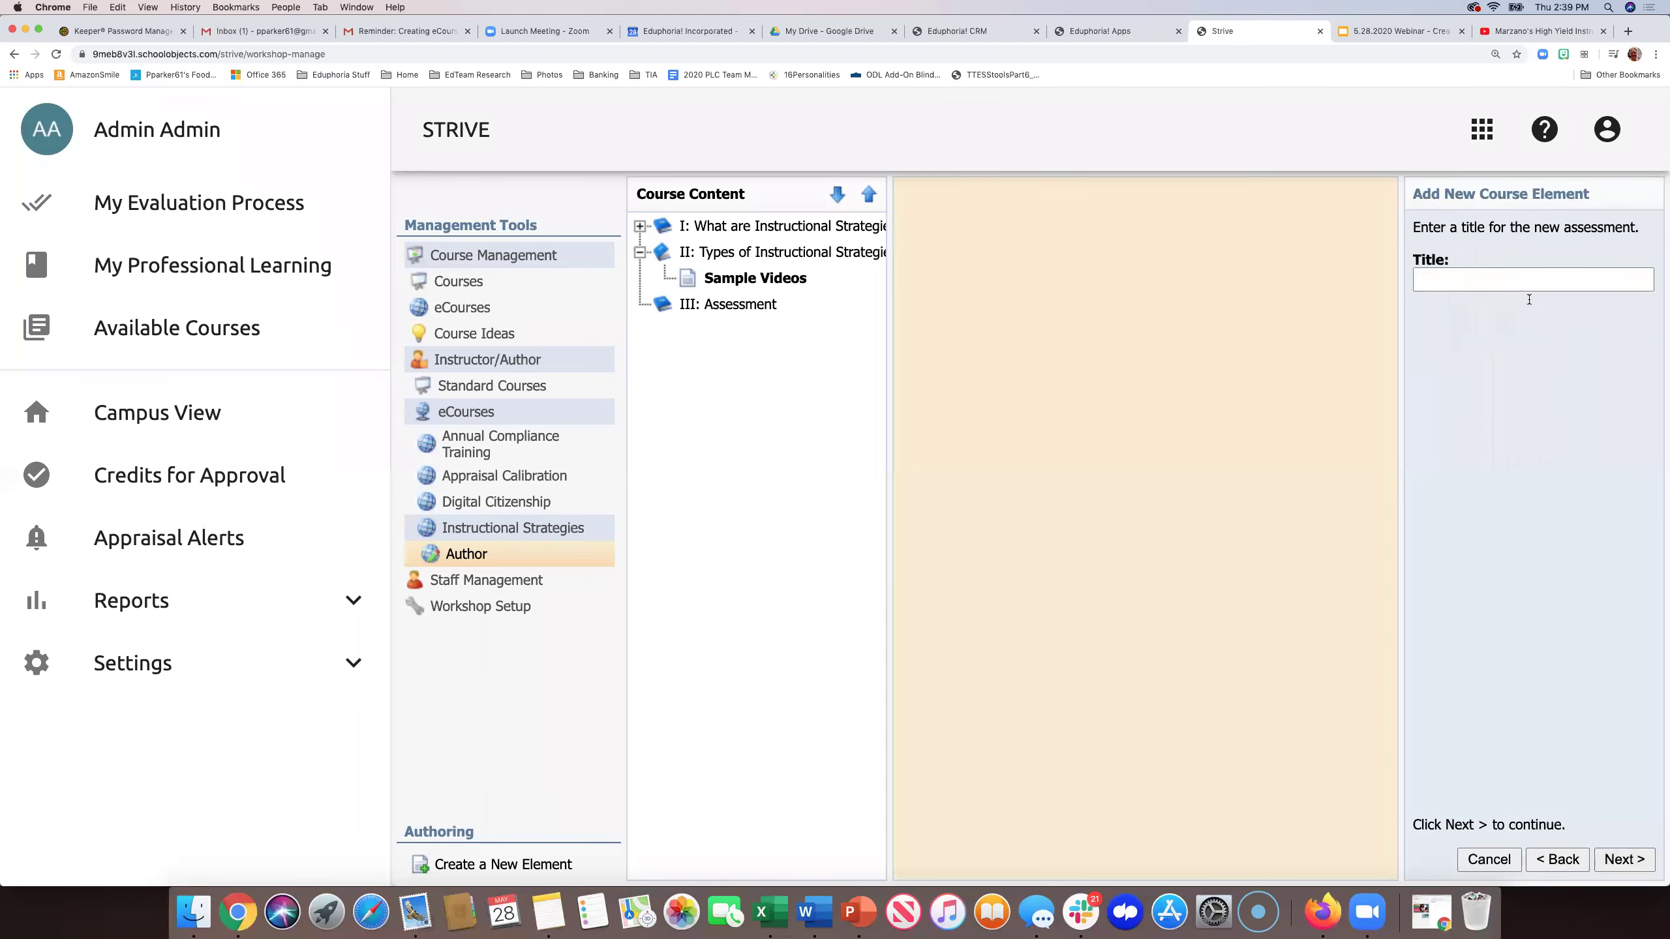
pyautogui.click(1480, 282)
pyautogui.write('Quiz')
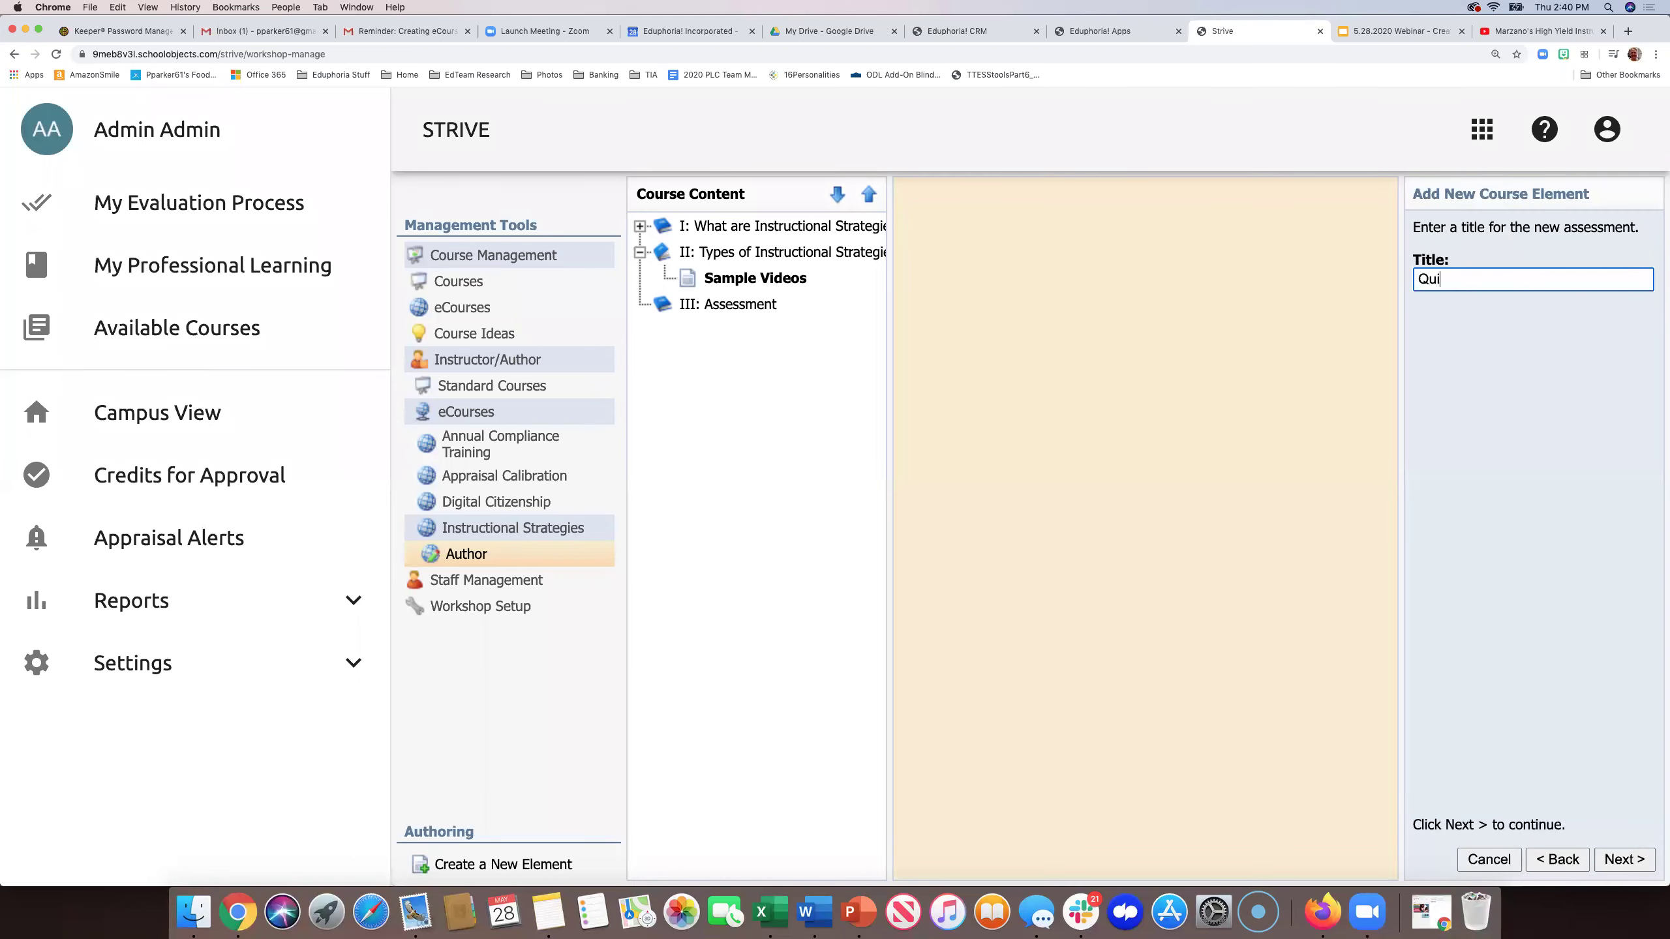
pyautogui.click(1618, 862)
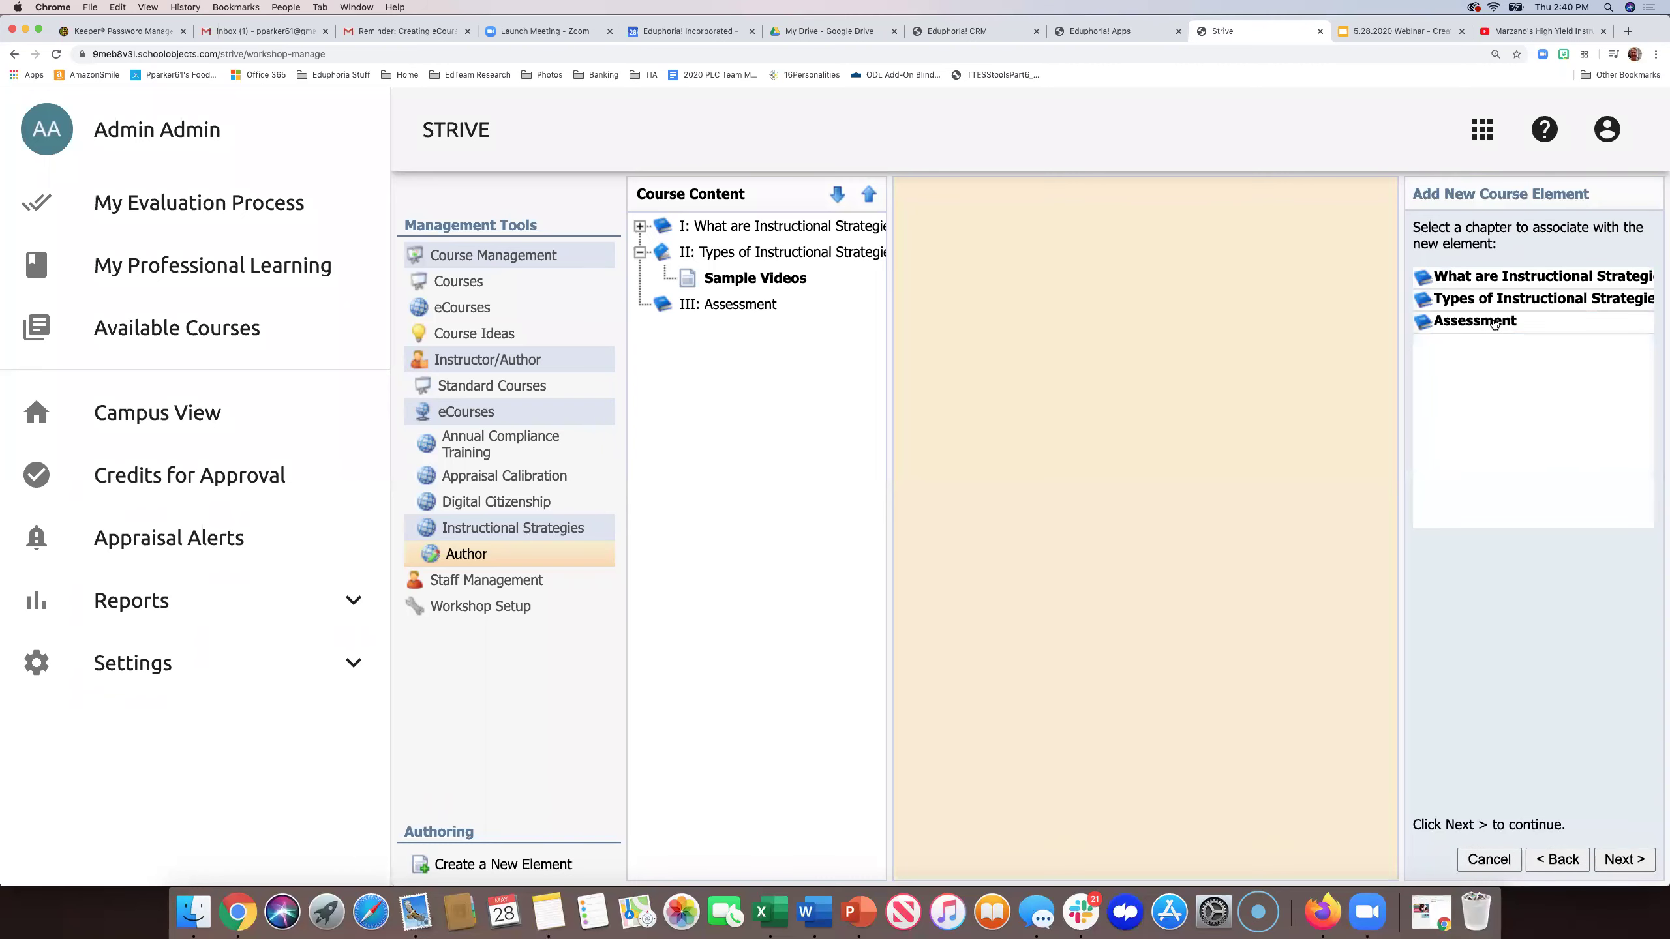
pyautogui.click(1493, 322)
pyautogui.click(1622, 860)
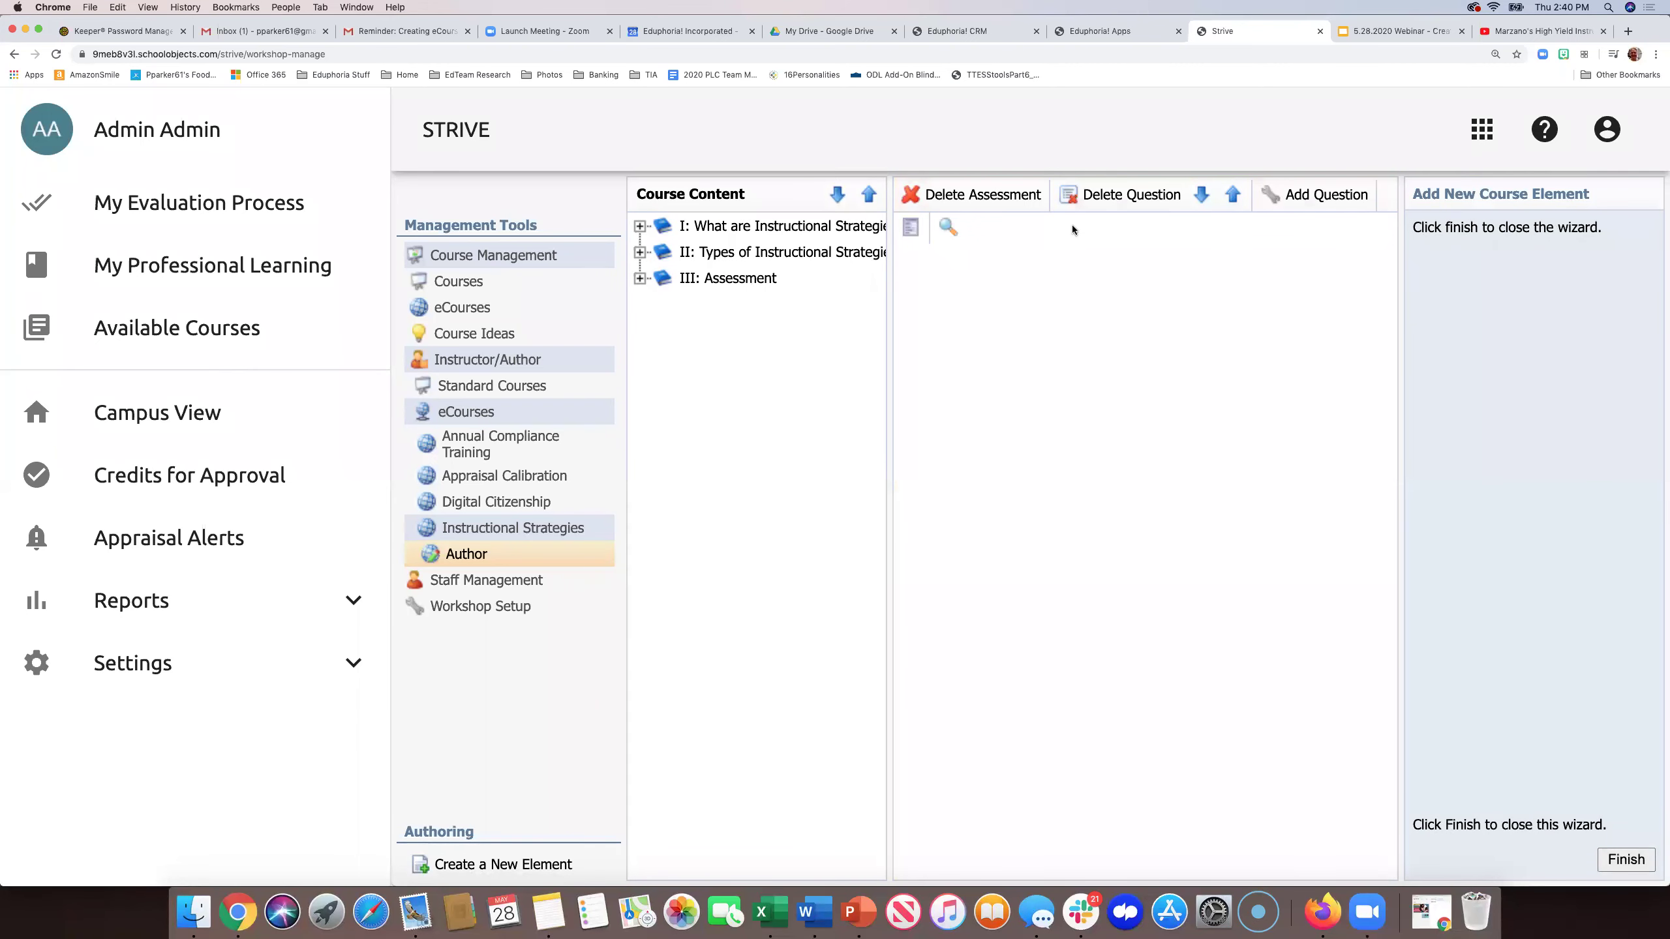
# - Add a True/False question 'I have read and understand' with Yes correct, displayed as Yes/No
pyautogui.click(1319, 204)
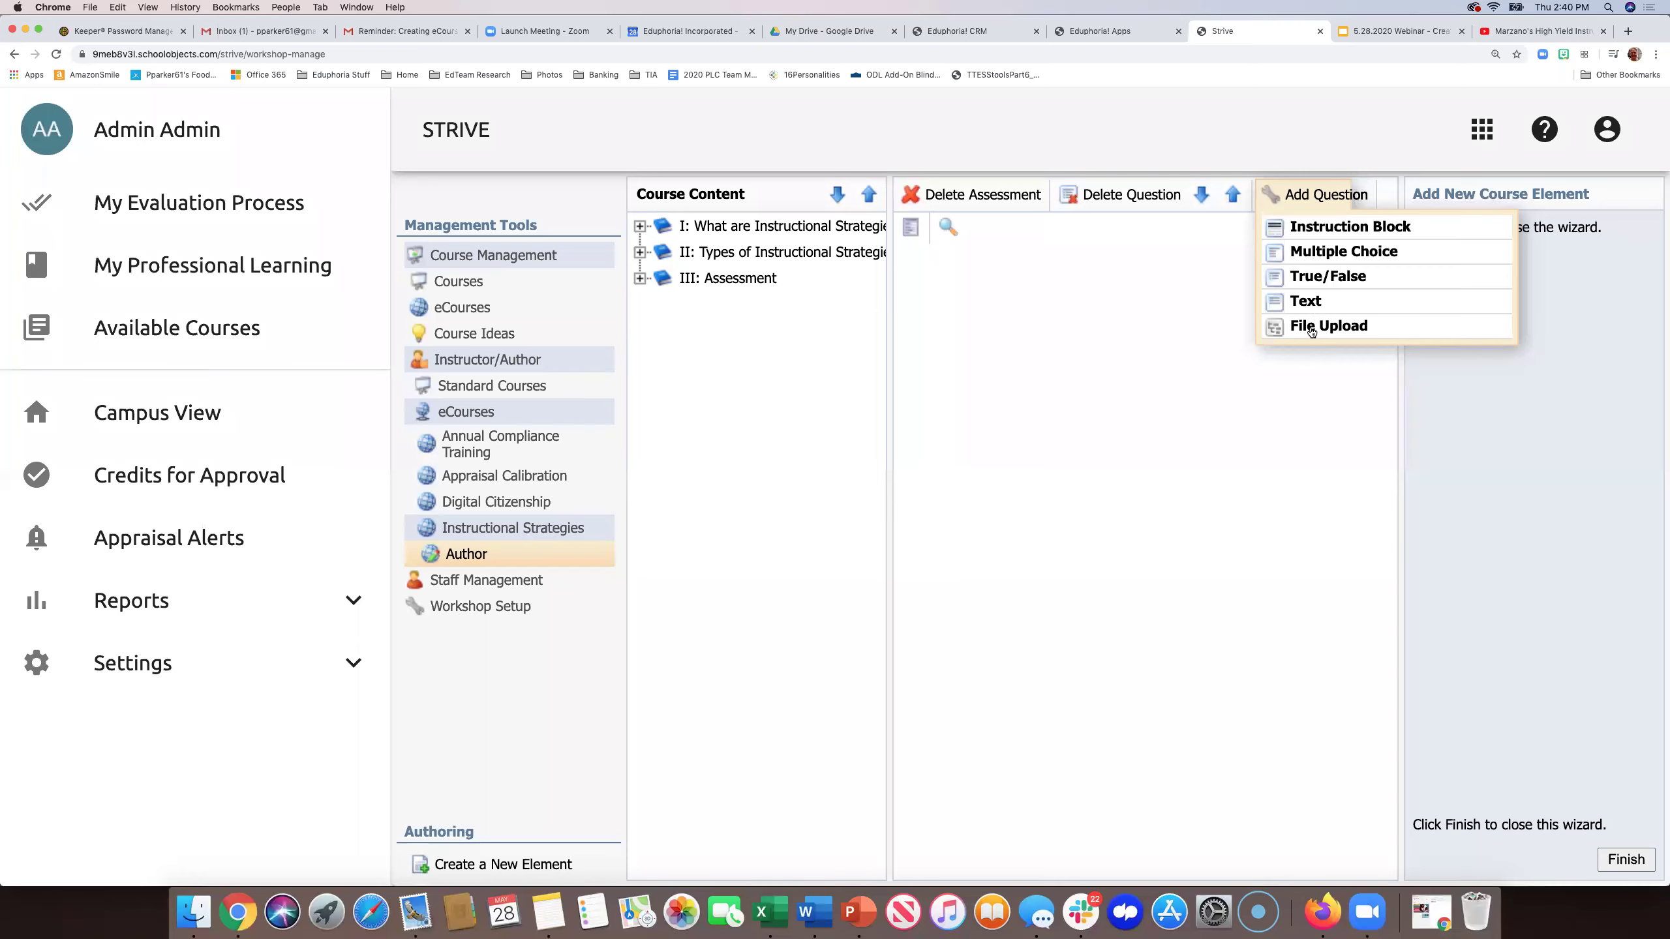
pyautogui.click(1304, 276)
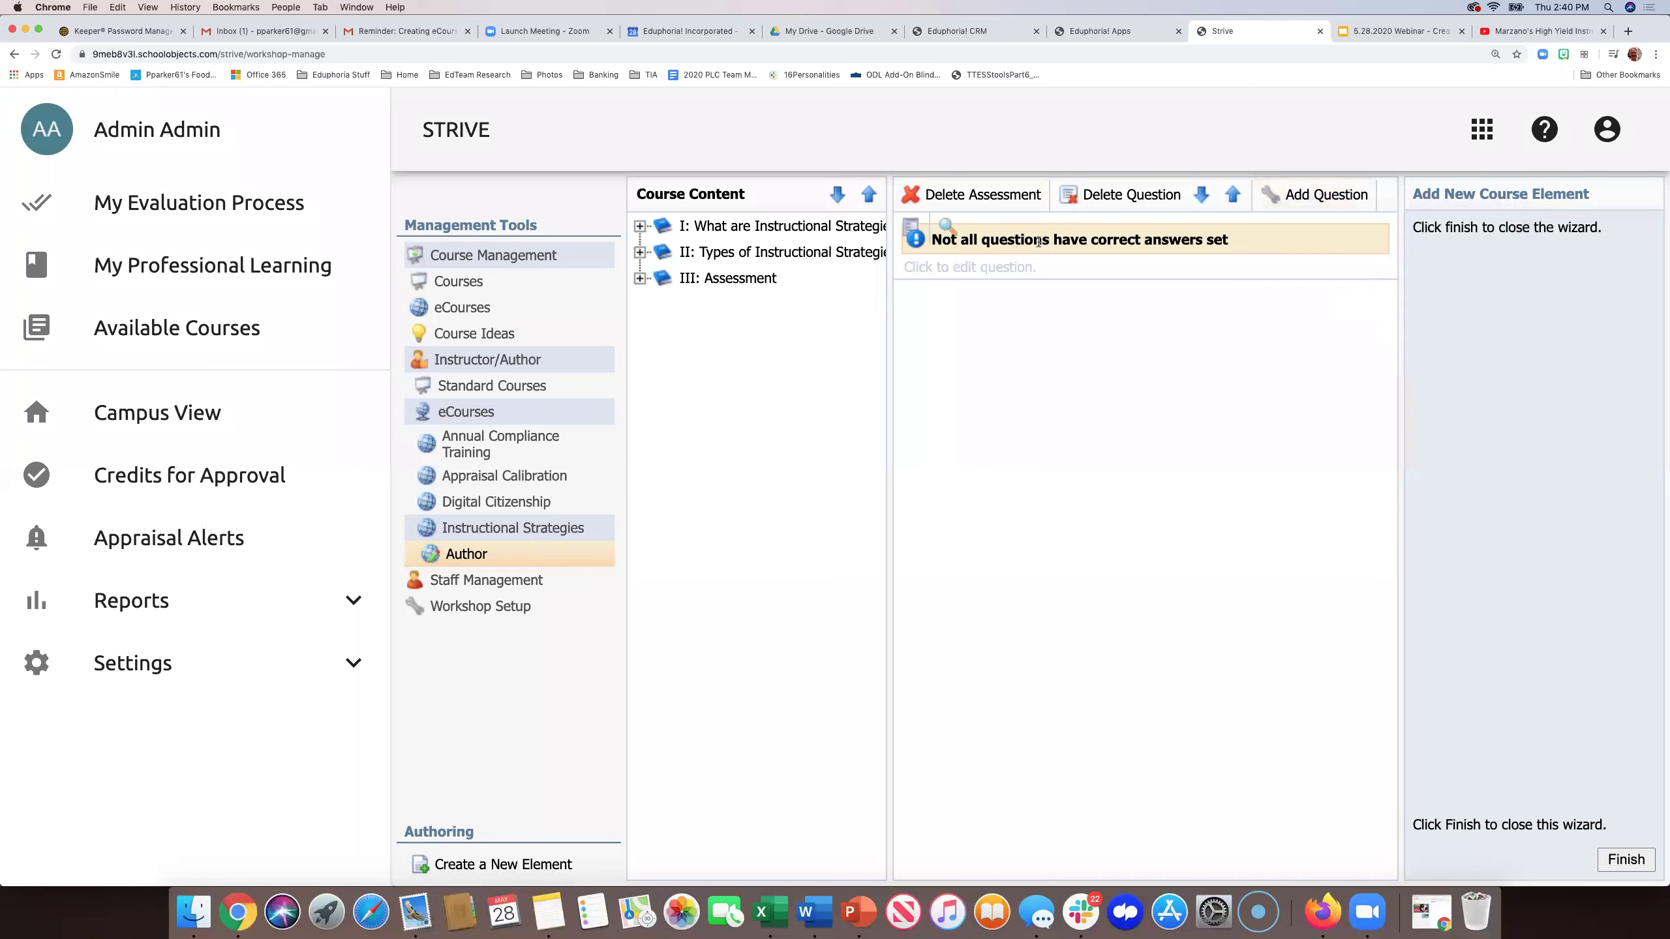
pyautogui.click(1030, 264)
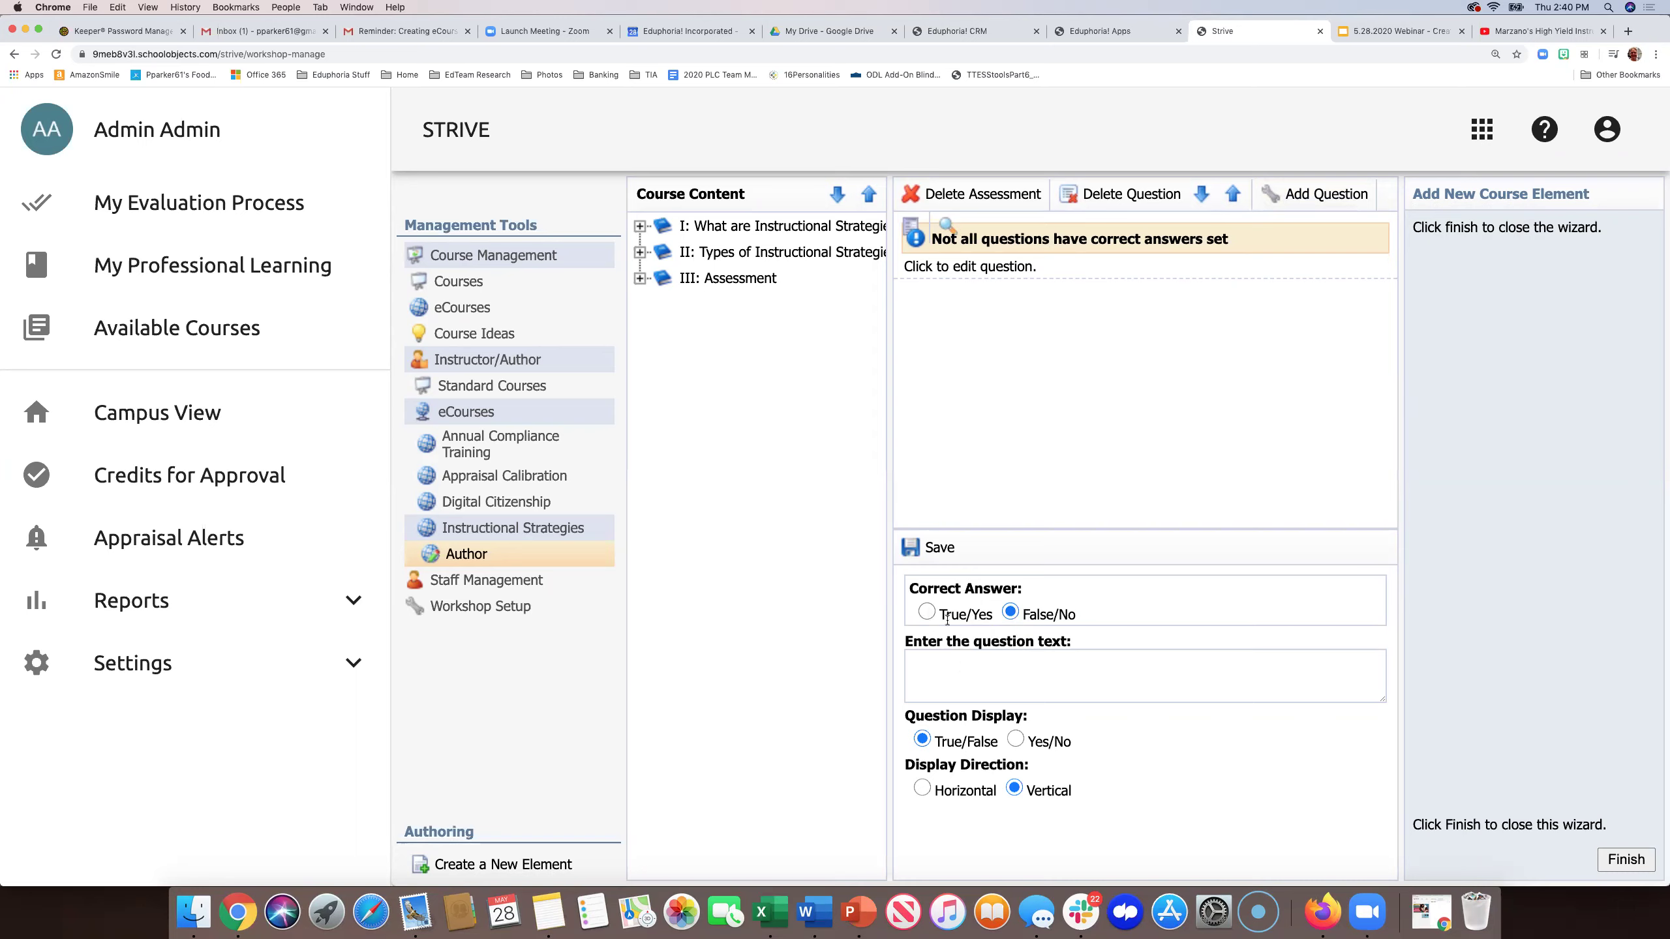
pyautogui.click(926, 613)
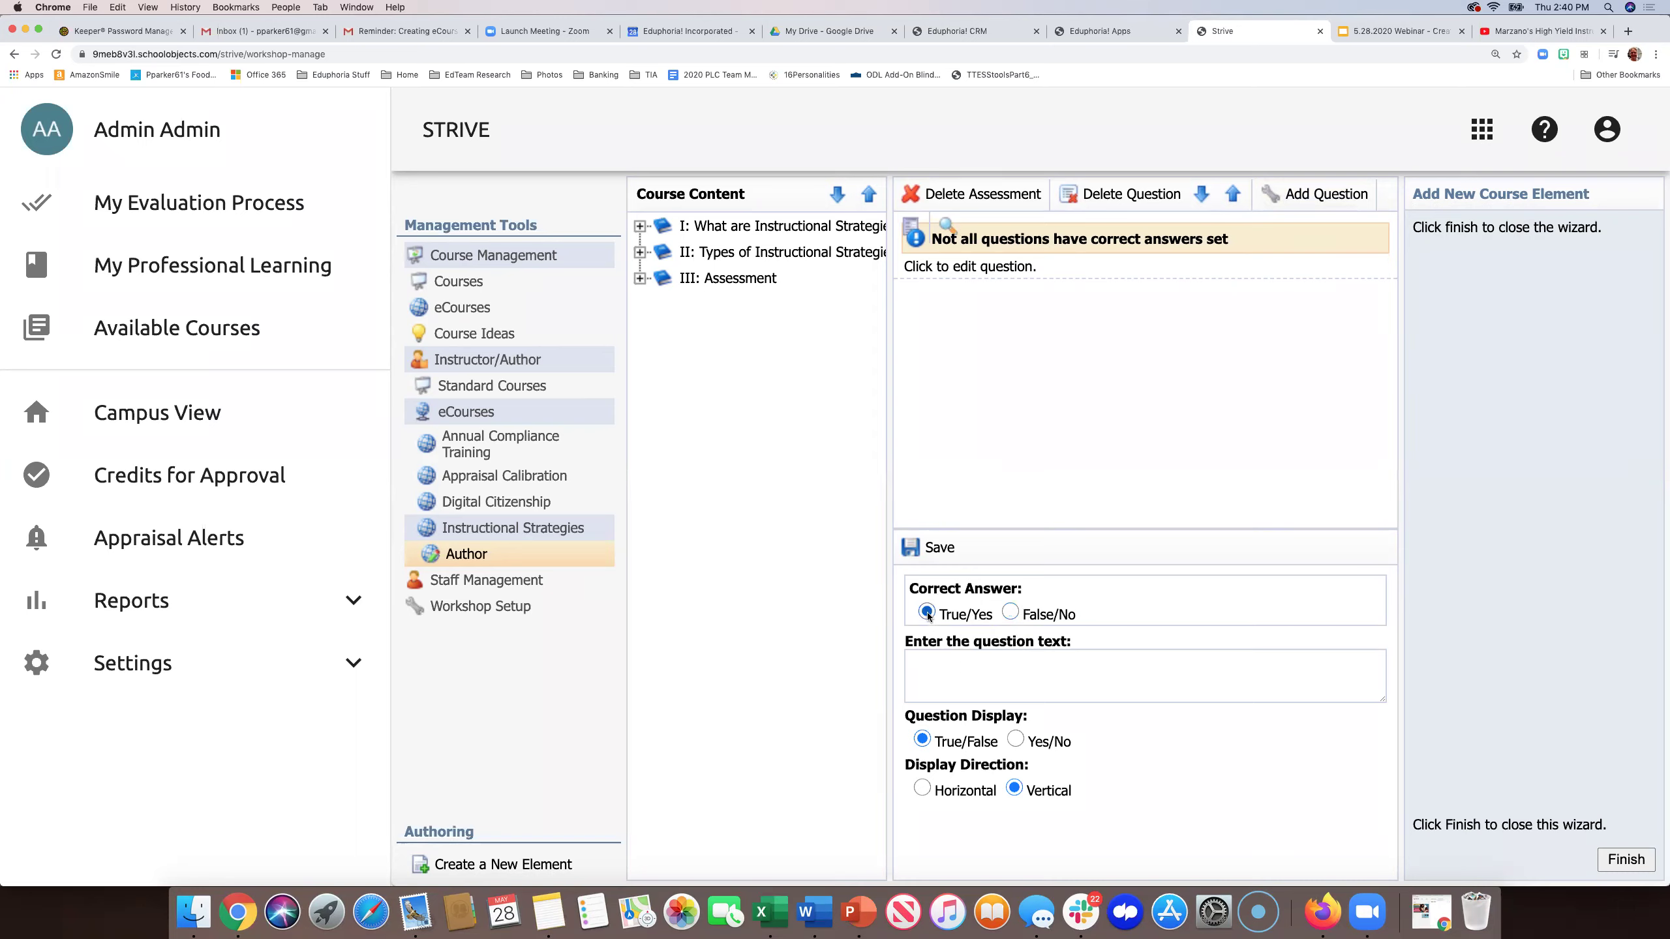
pyautogui.click(931, 664)
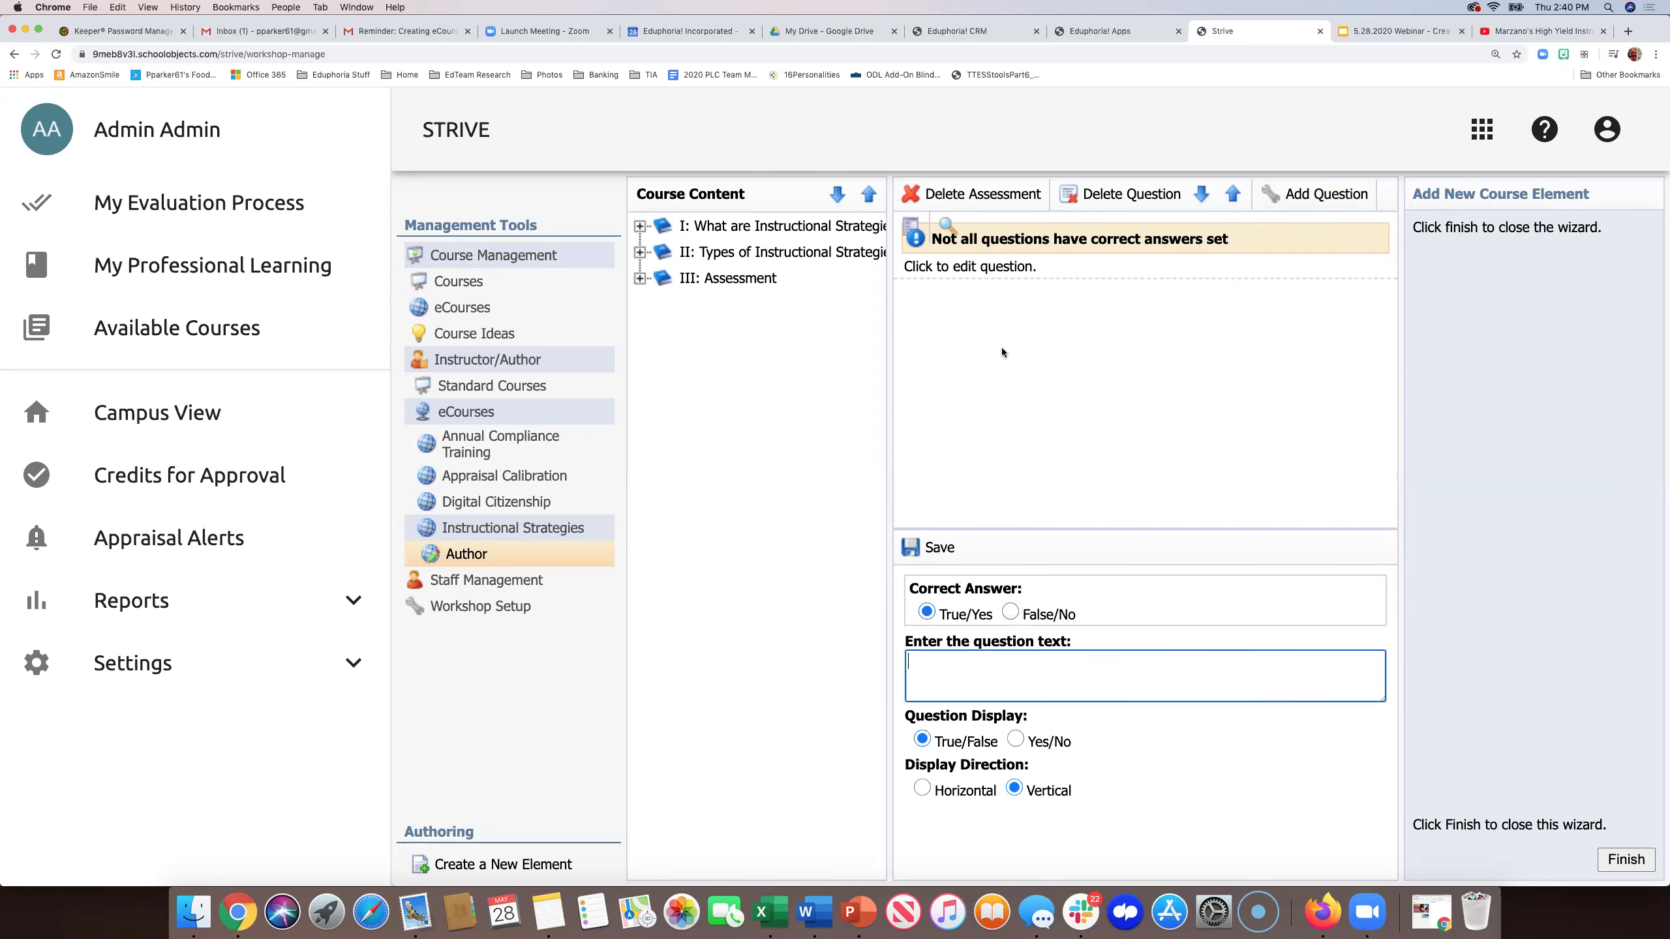
pyautogui.write('I have read and understand.')
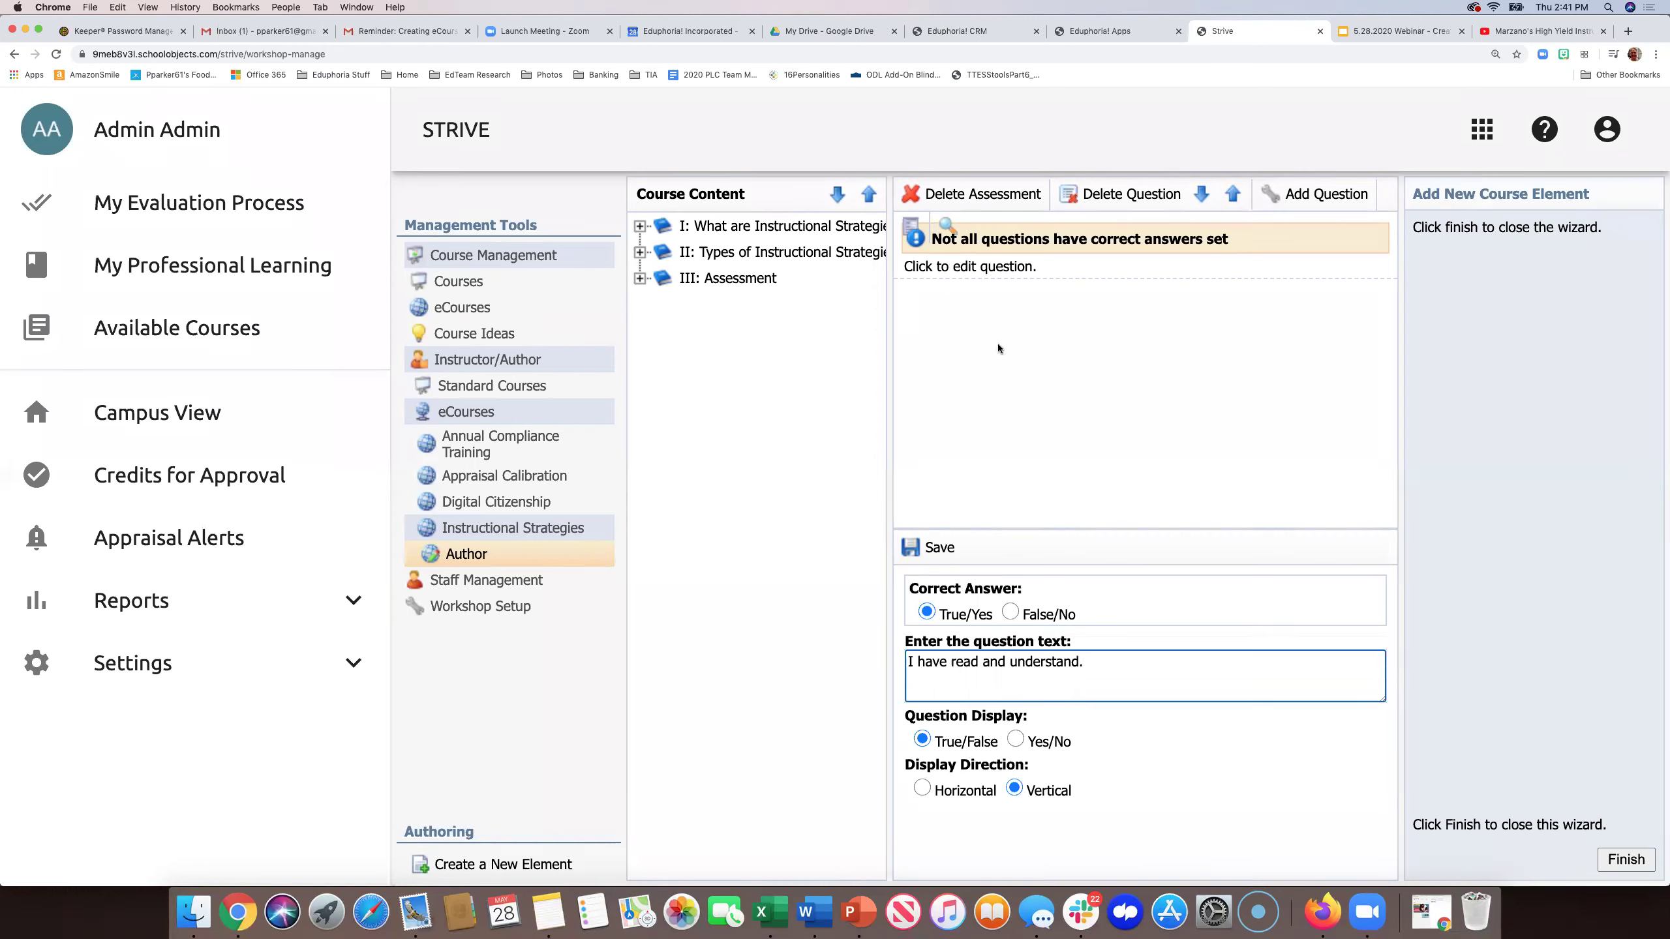
pyautogui.click(1016, 740)
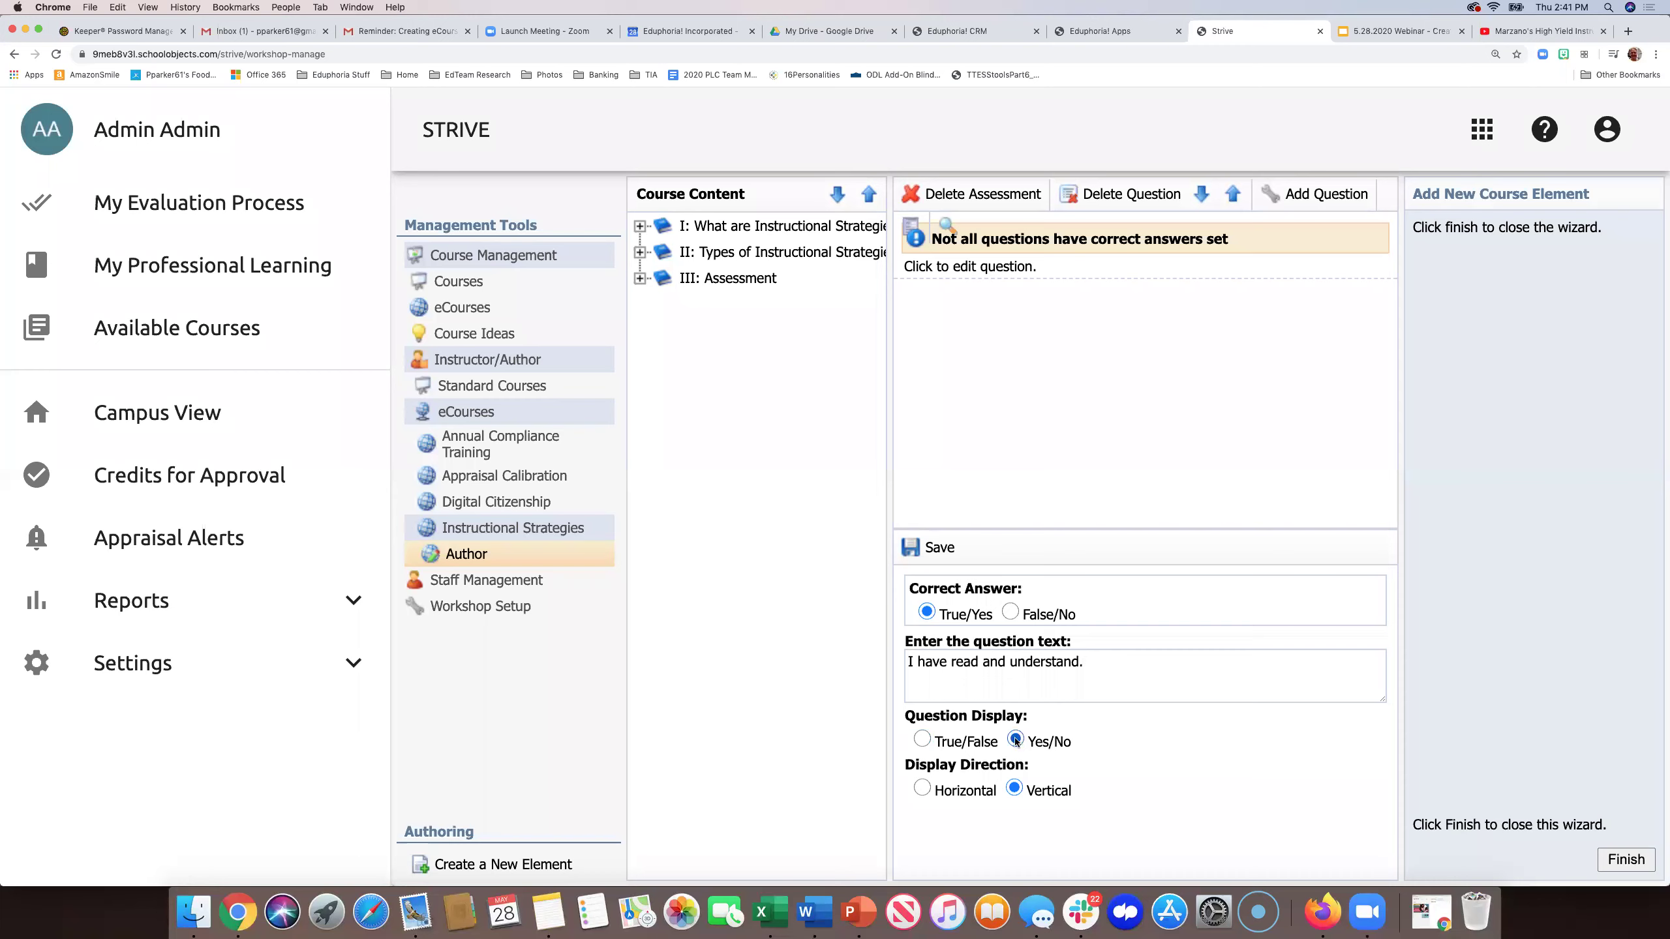
pyautogui.click(945, 612)
# - Finish the wizard, expand III: Assessment, and delete the extra third Quiz
pyautogui.click(1635, 861)
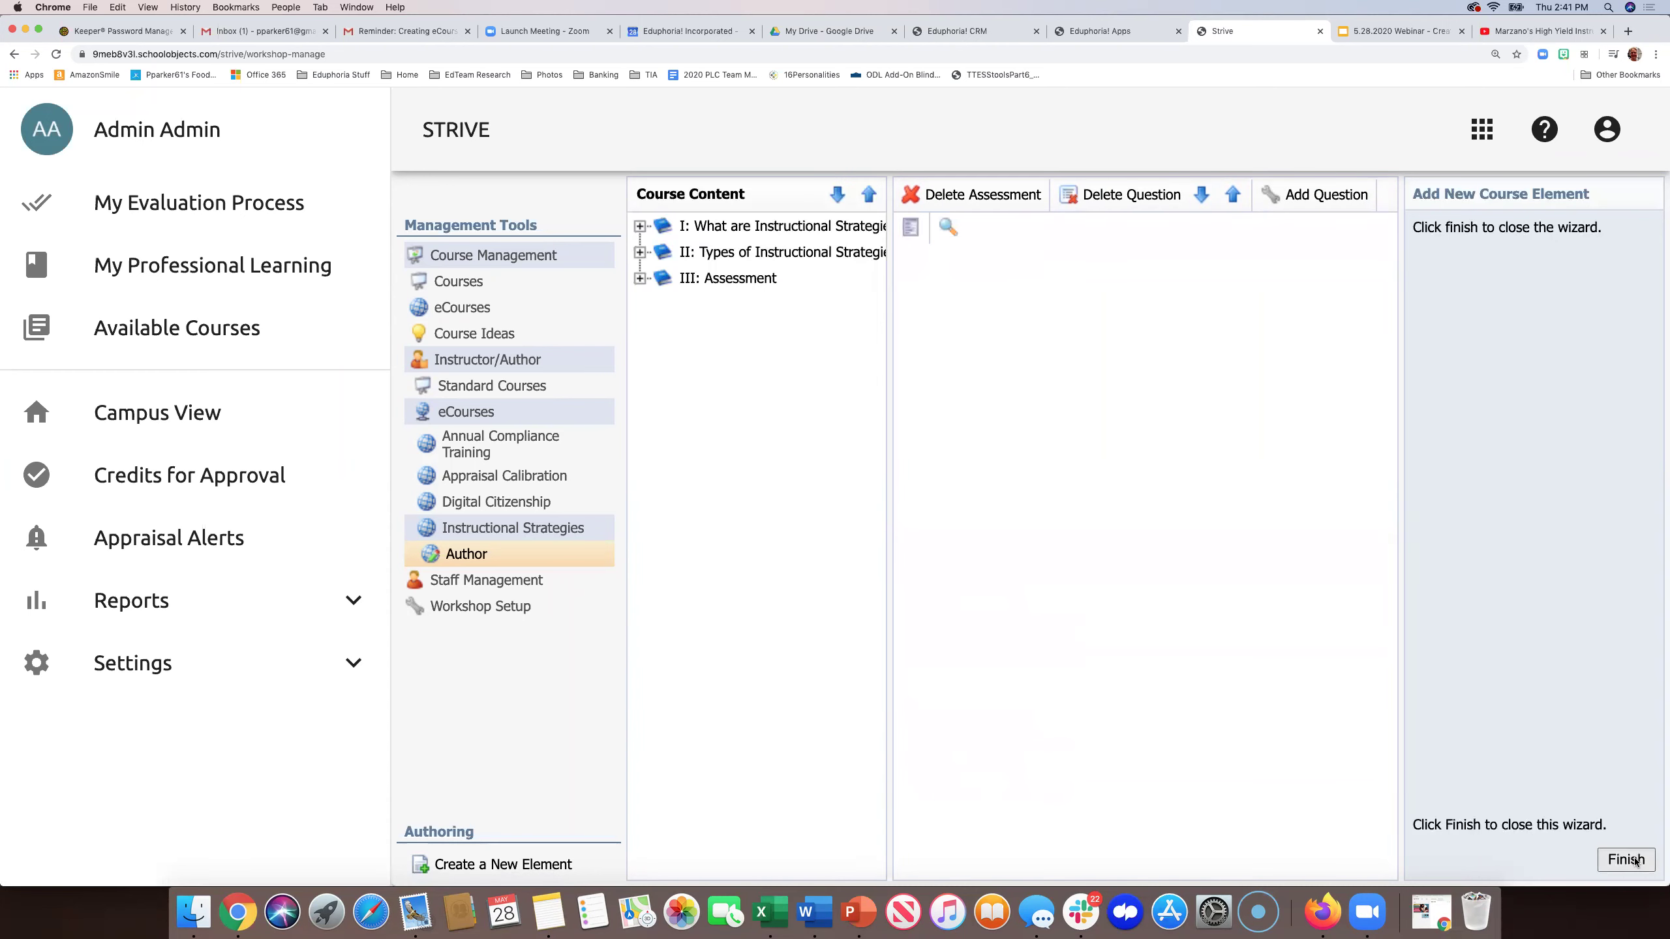
pyautogui.click(1635, 862)
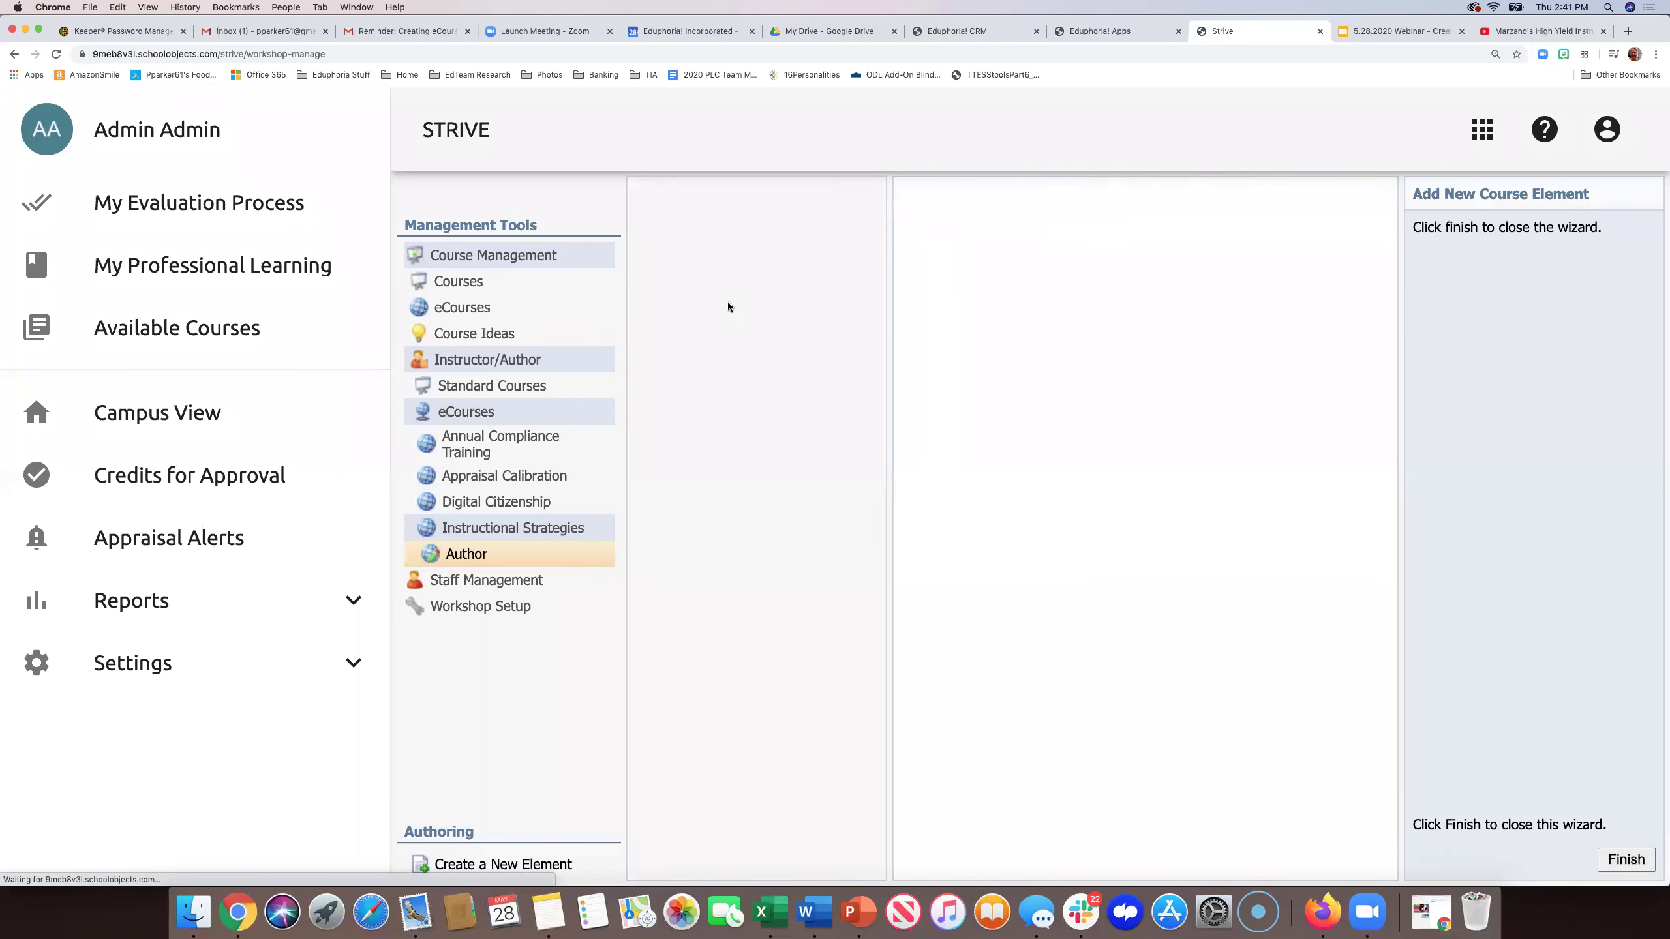
pyautogui.click(704, 279)
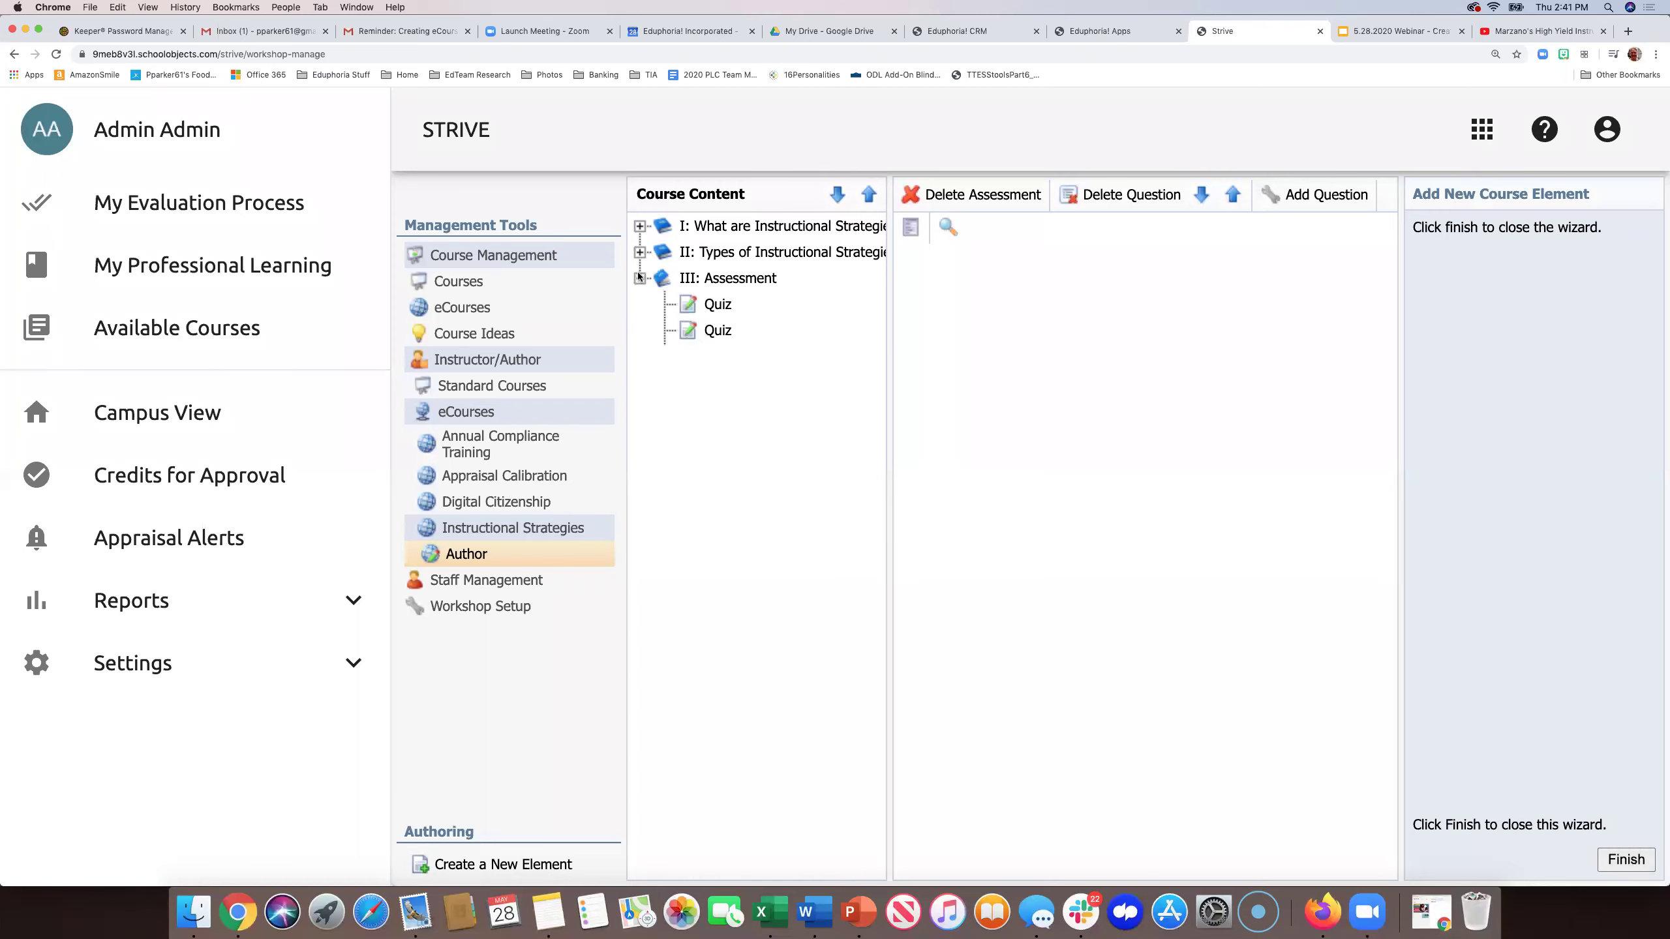
pyautogui.click(717, 357)
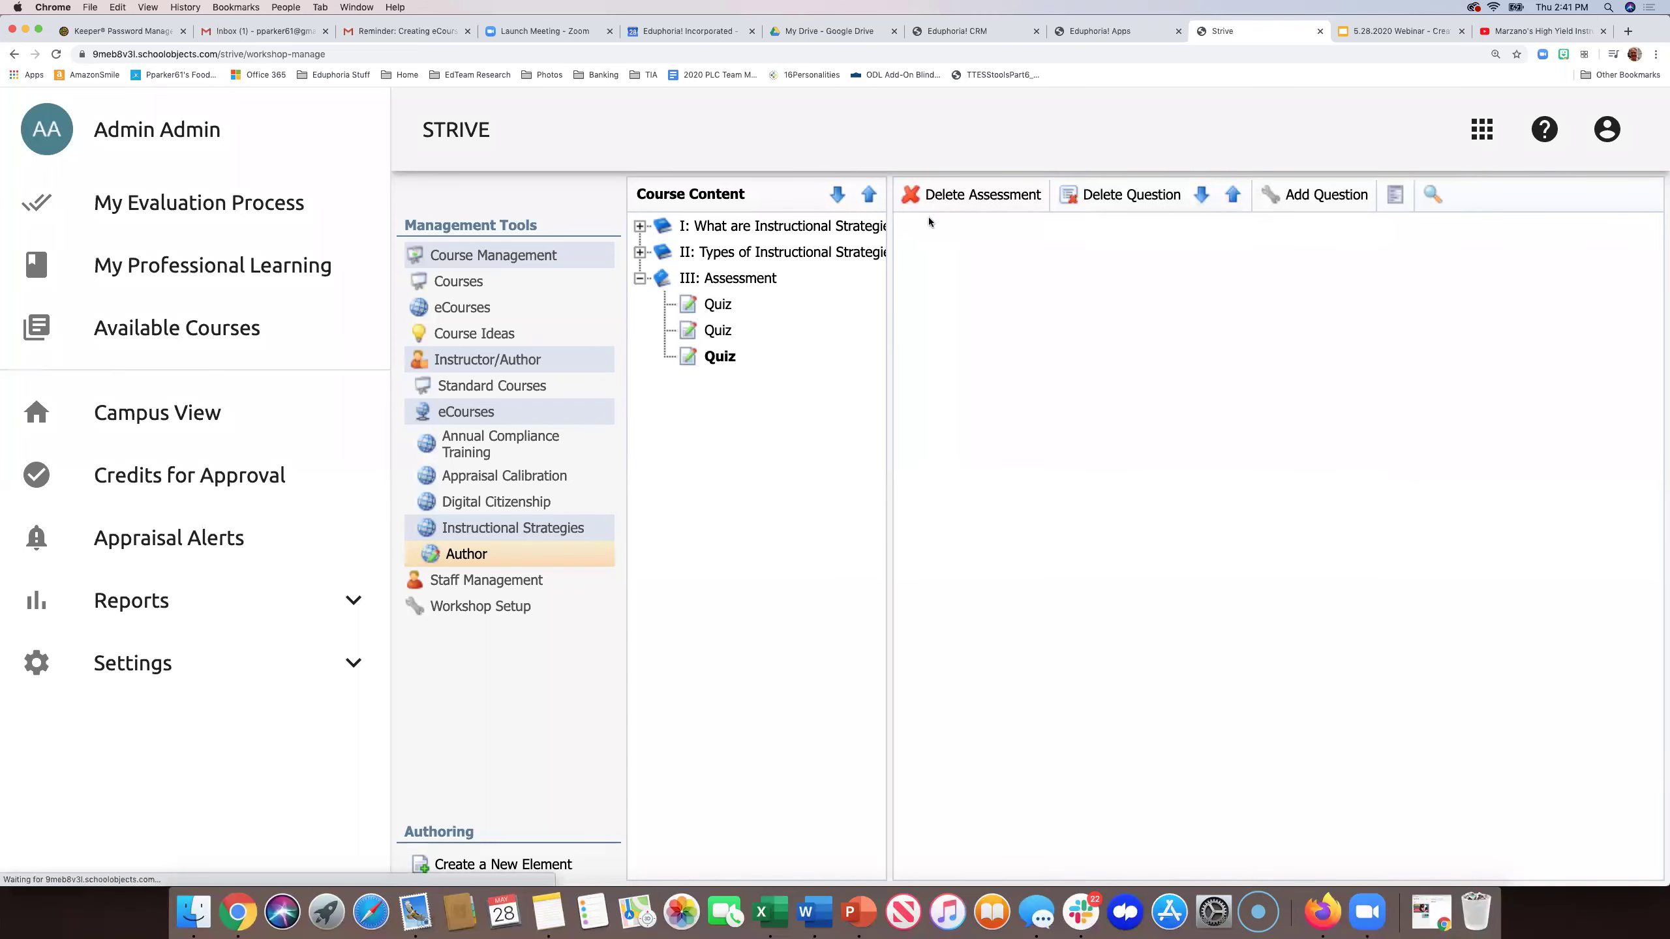
pyautogui.click(948, 197)
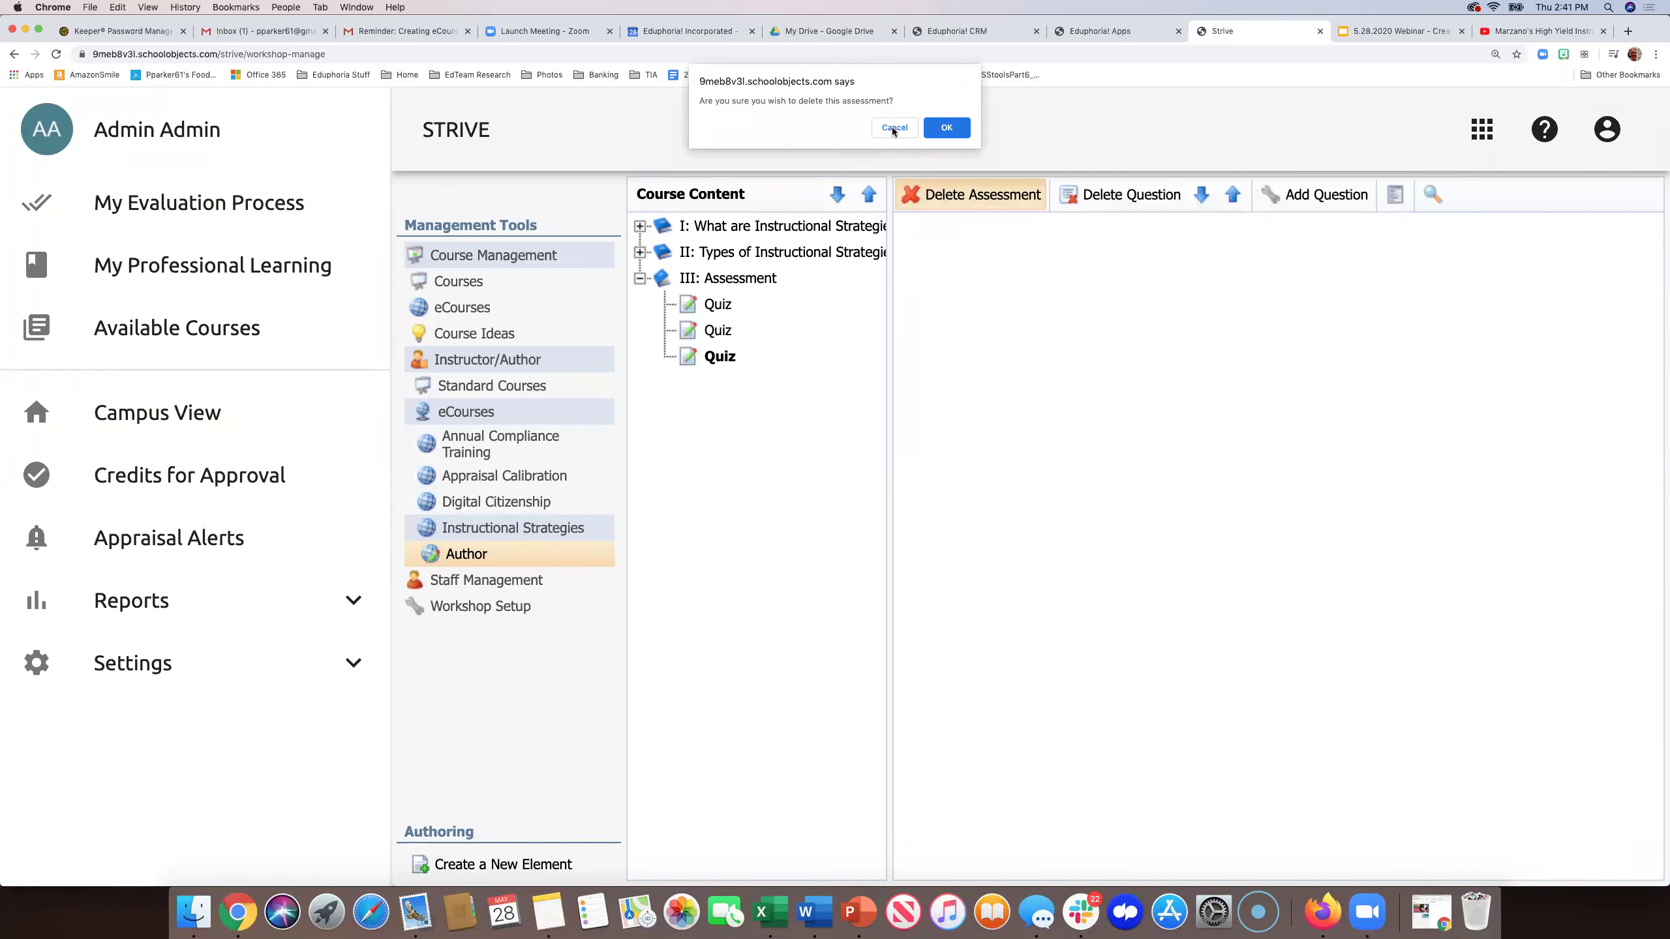
pyautogui.click(945, 125)
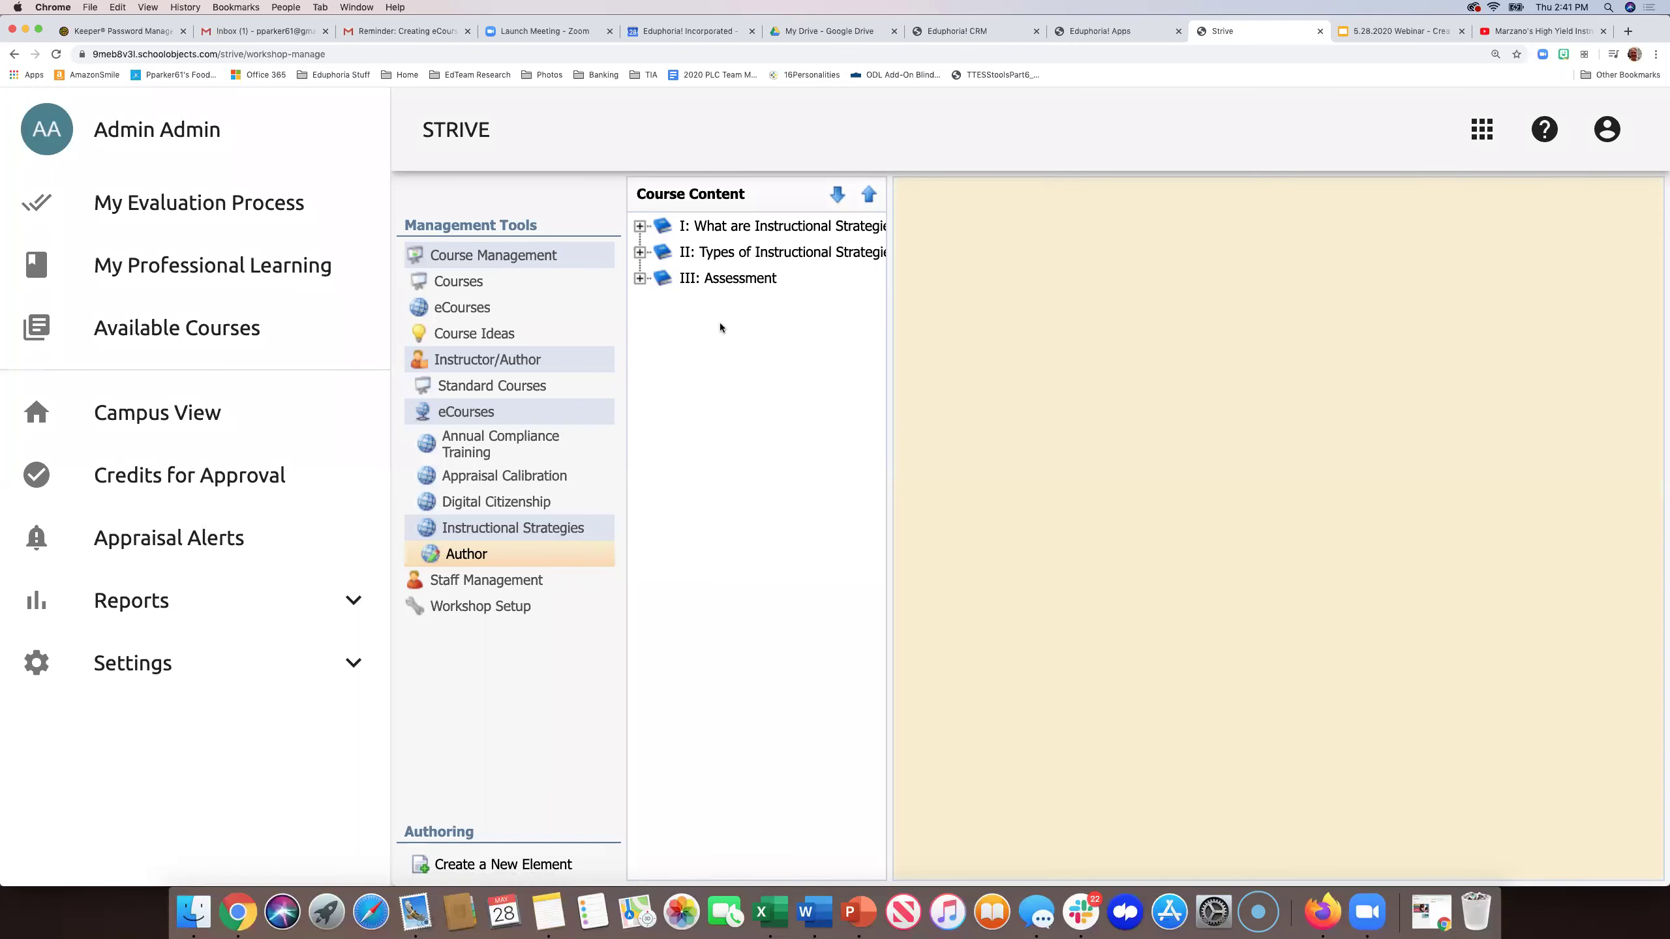
# - Delete the duplicate second Quiz from the Assessment chapter
pyautogui.click(640, 279)
pyautogui.click(713, 330)
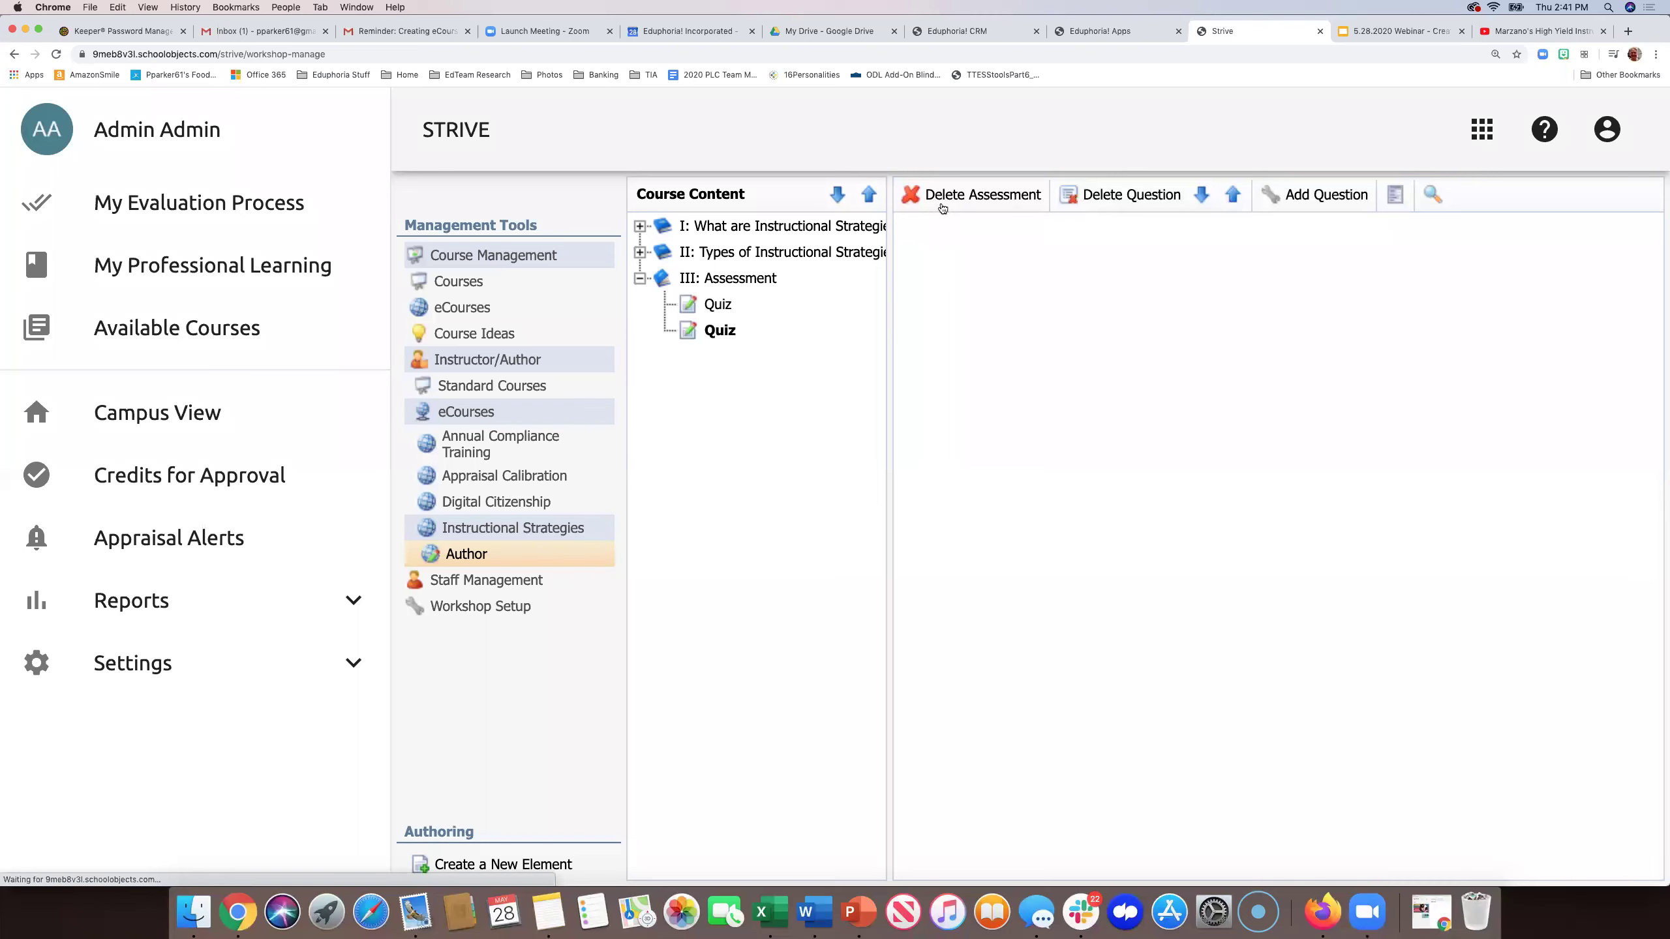
pyautogui.click(952, 199)
pyautogui.click(931, 130)
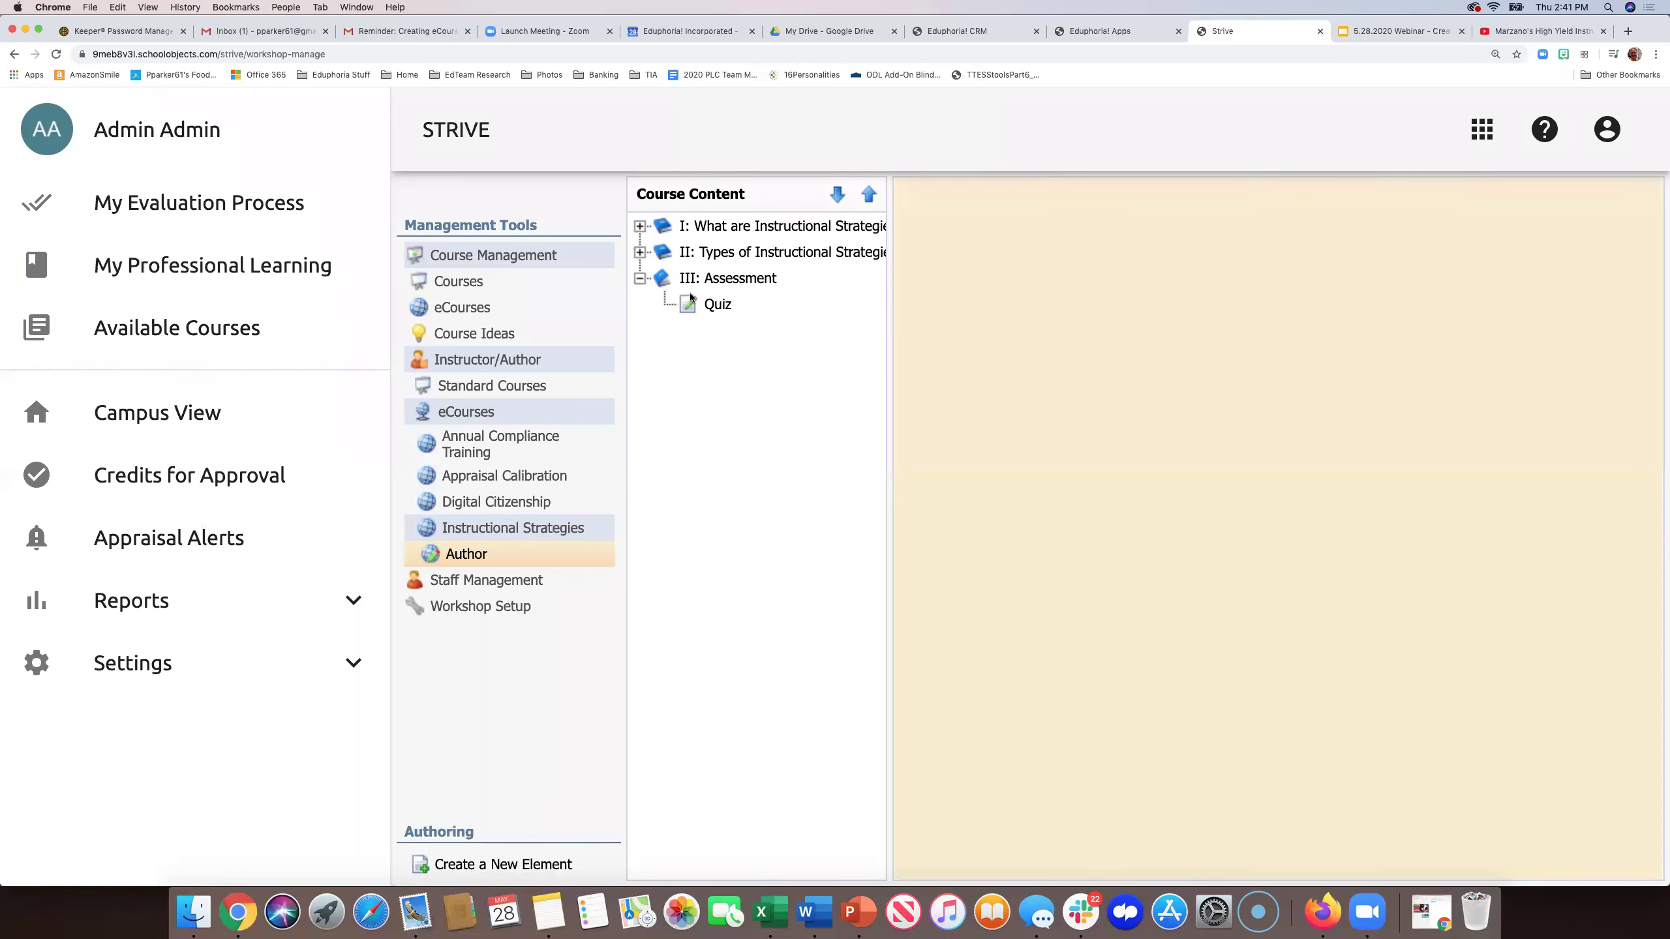
# - Add a 15-row text question 'Essay Question: WRite a summary of the article you read.' to the Quiz
pyautogui.click(695, 304)
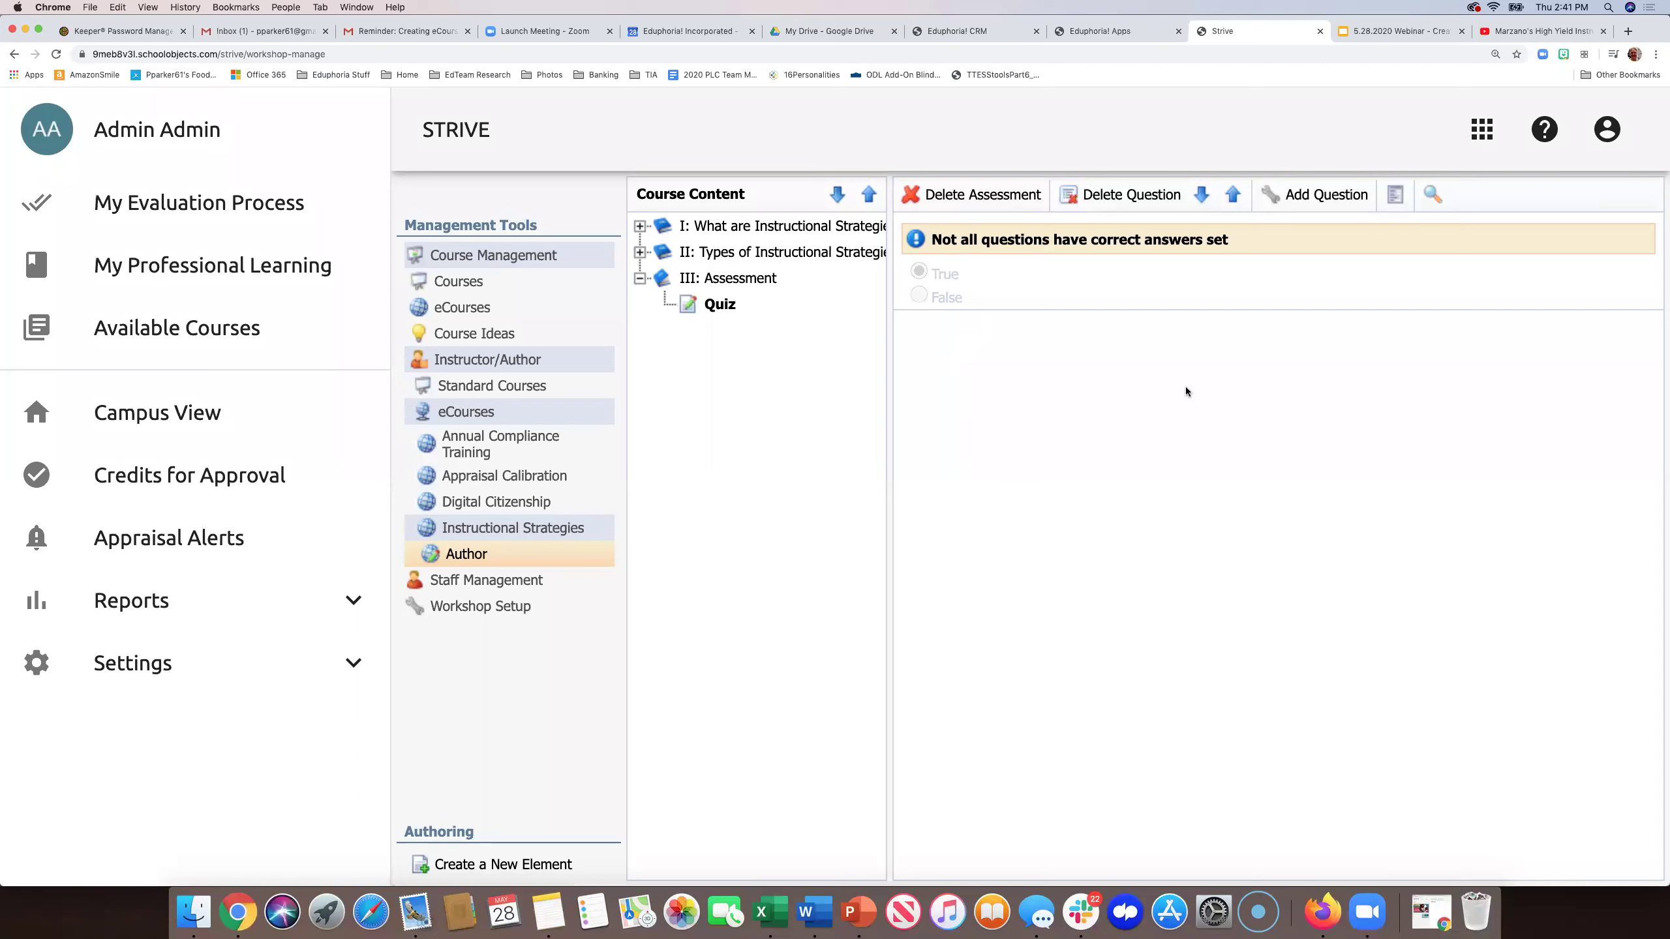
pyautogui.click(1326, 208)
pyautogui.click(1302, 304)
pyautogui.click(1057, 315)
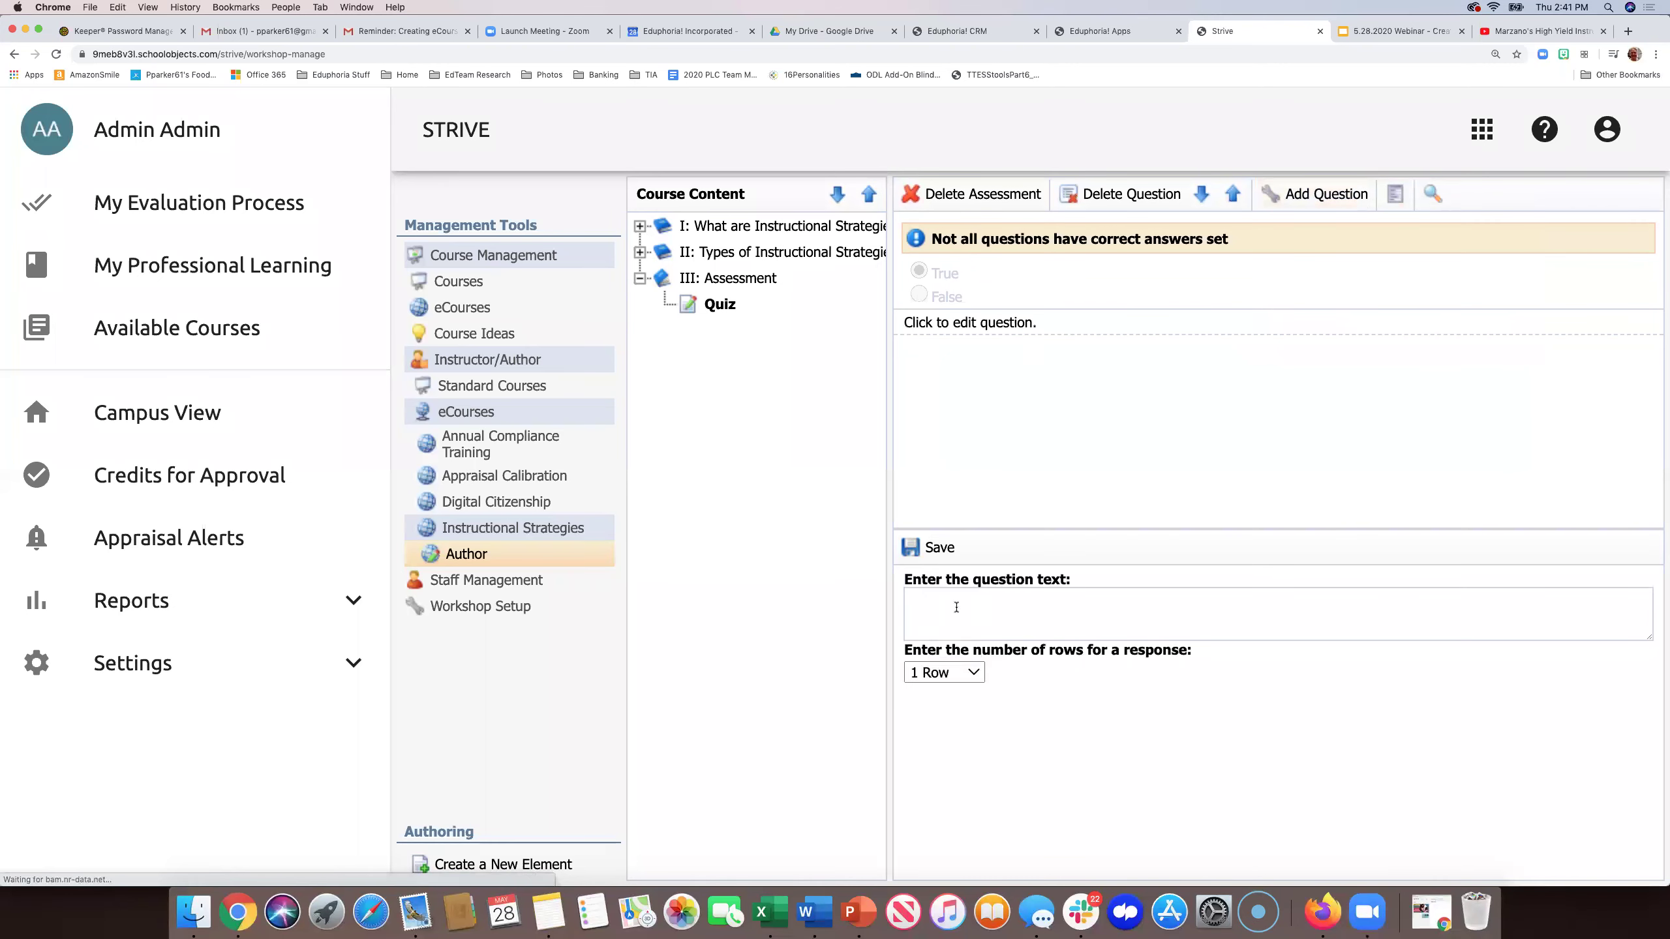
pyautogui.click(973, 678)
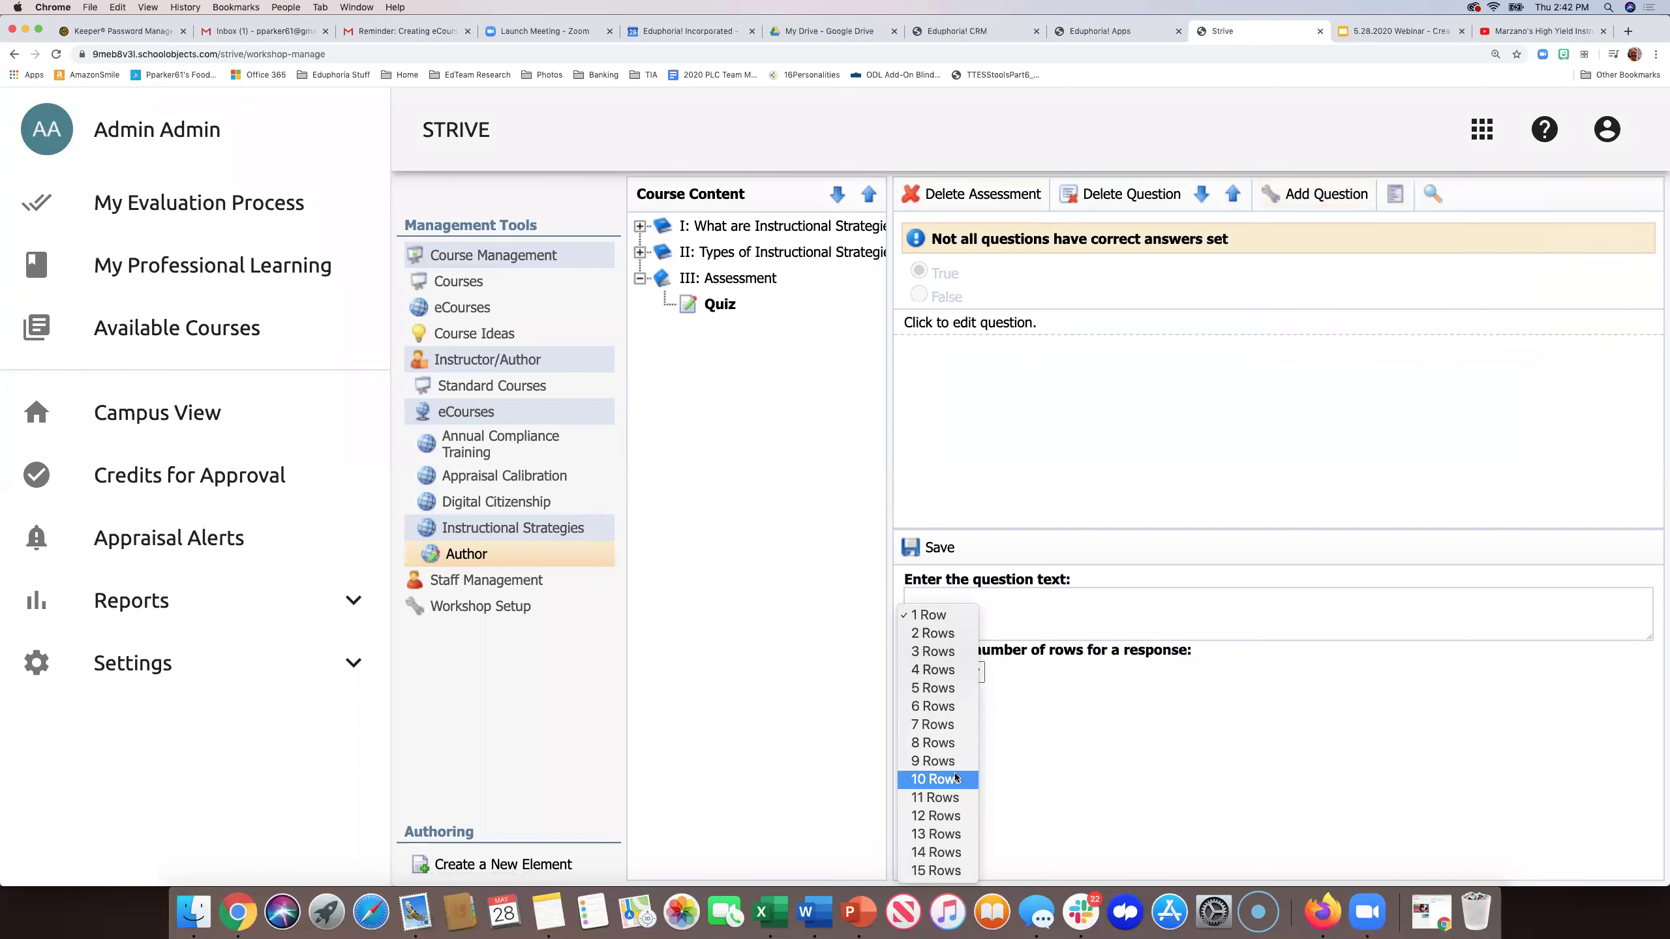
pyautogui.click(945, 872)
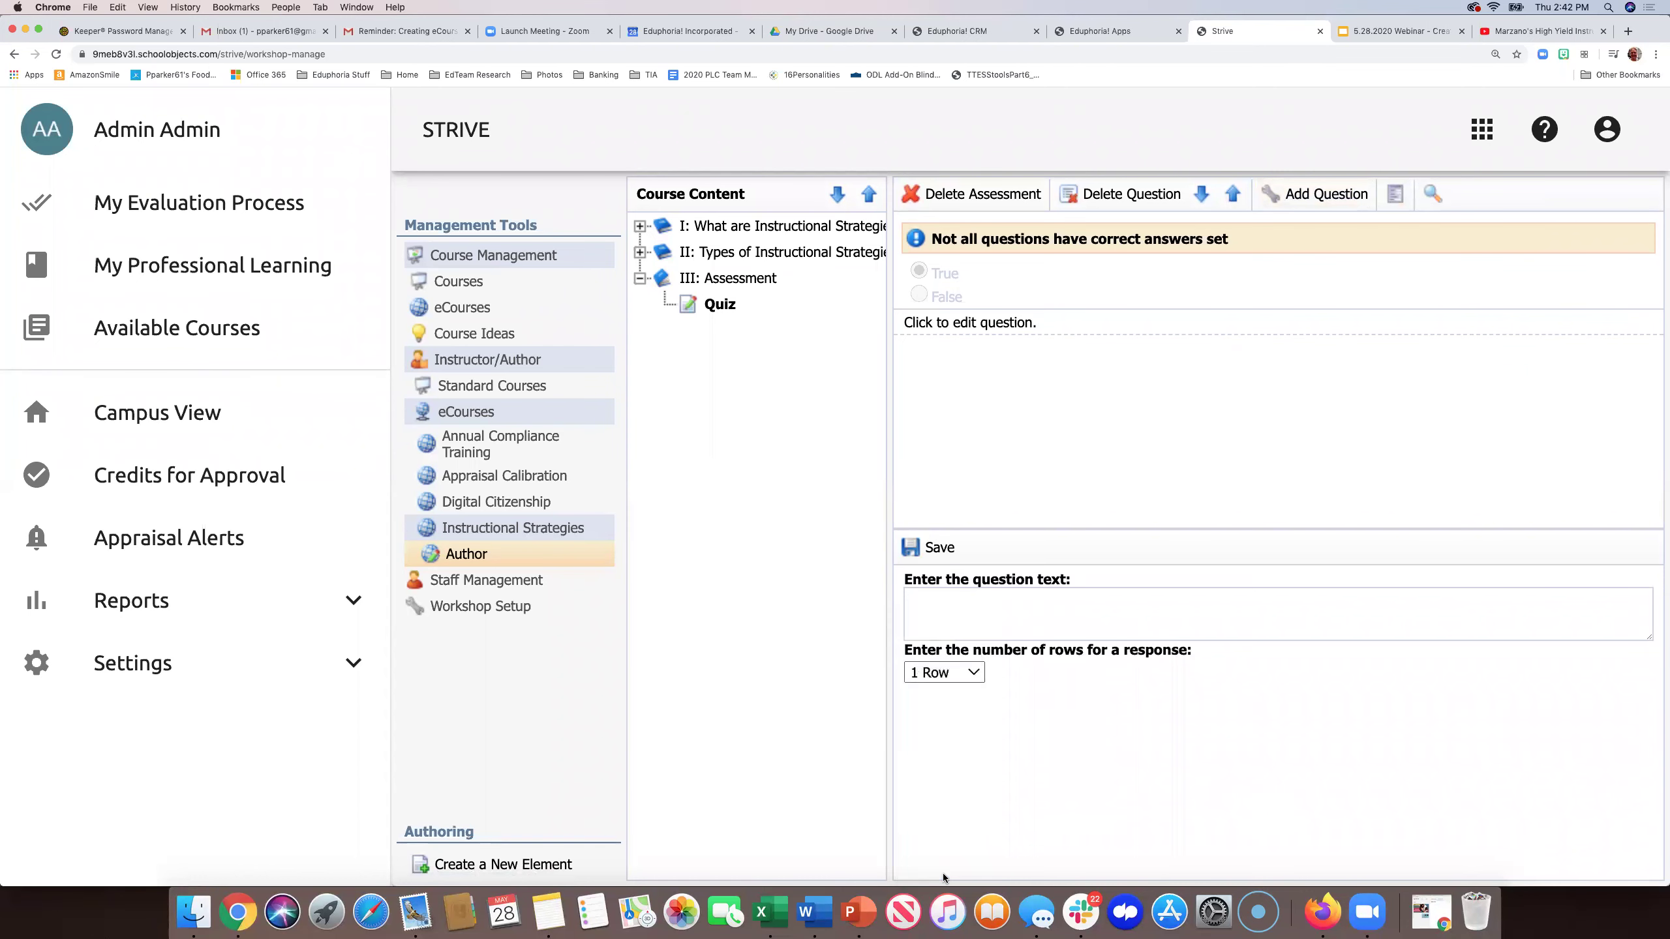
pyautogui.click(964, 593)
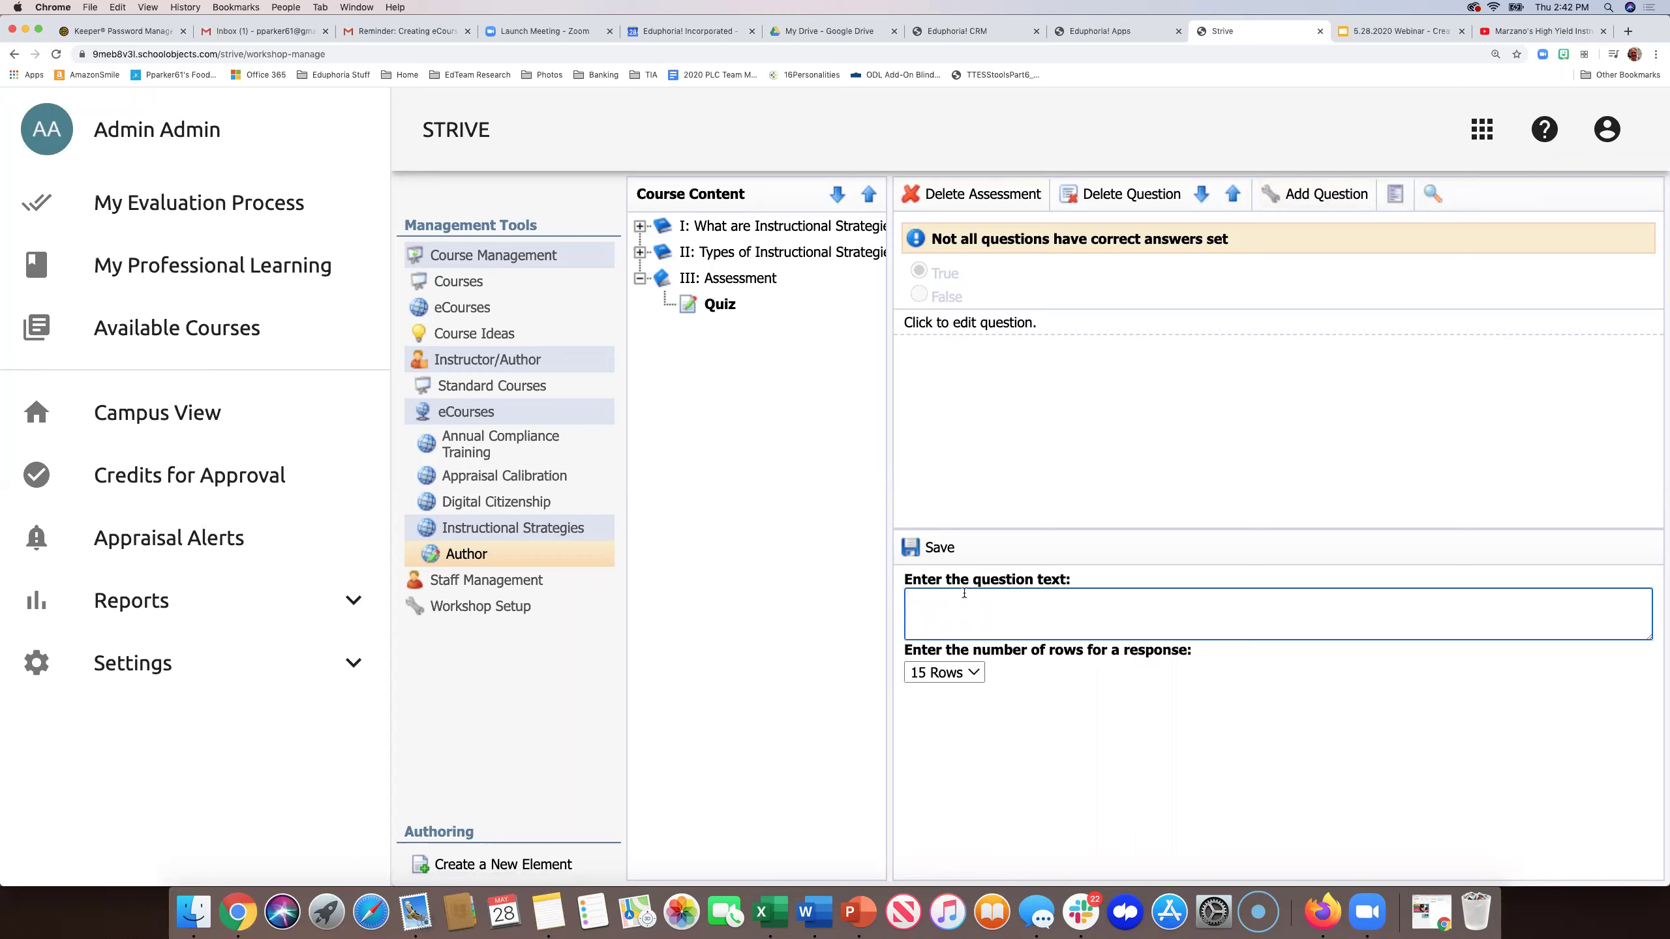
pyautogui.write('Essay Question:  WRite a summary of the article you read.')
pyautogui.click(933, 556)
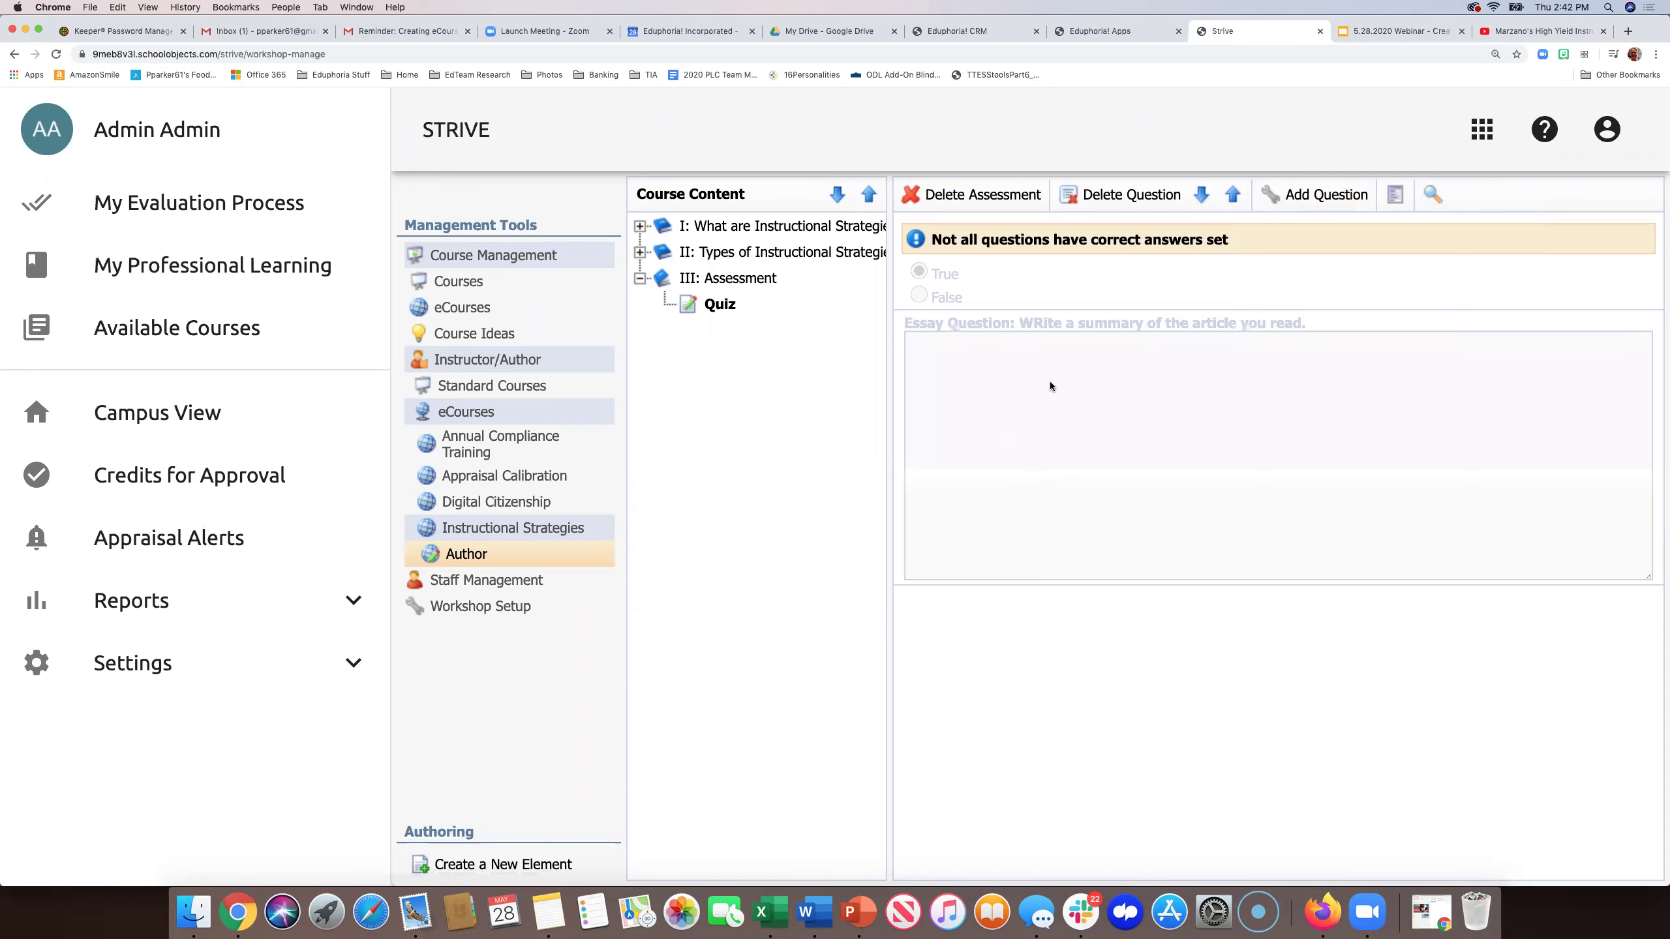
# - Add a File Upload question to the Quiz beneath the essay question
pyautogui.click(1325, 199)
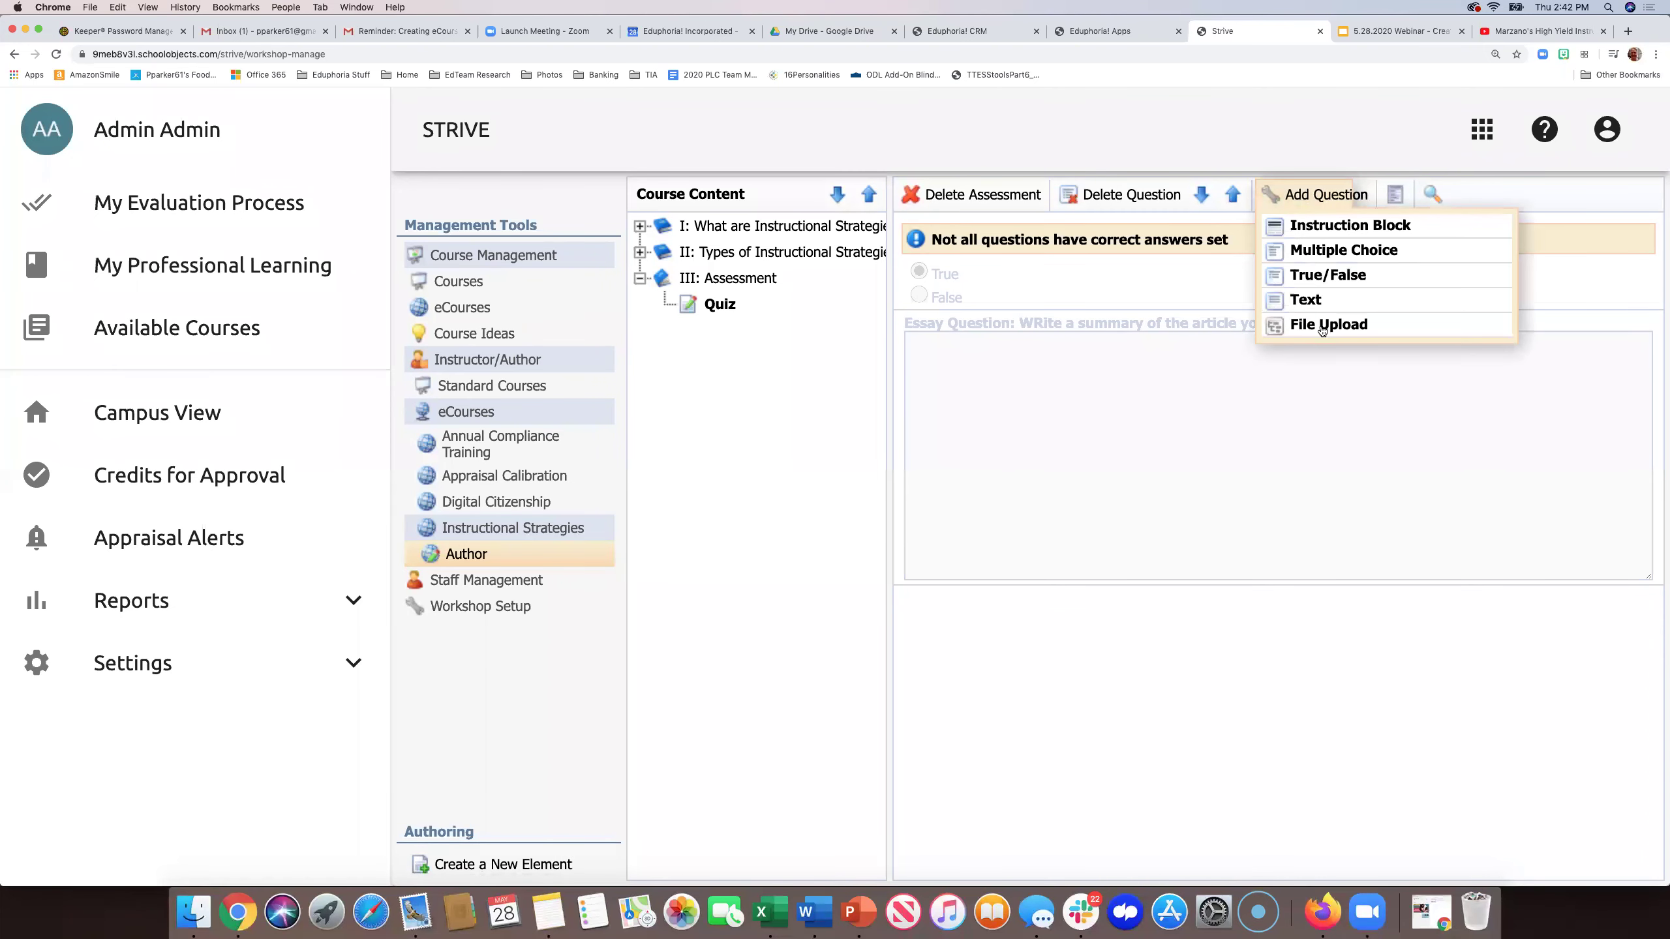
pyautogui.click(1322, 326)
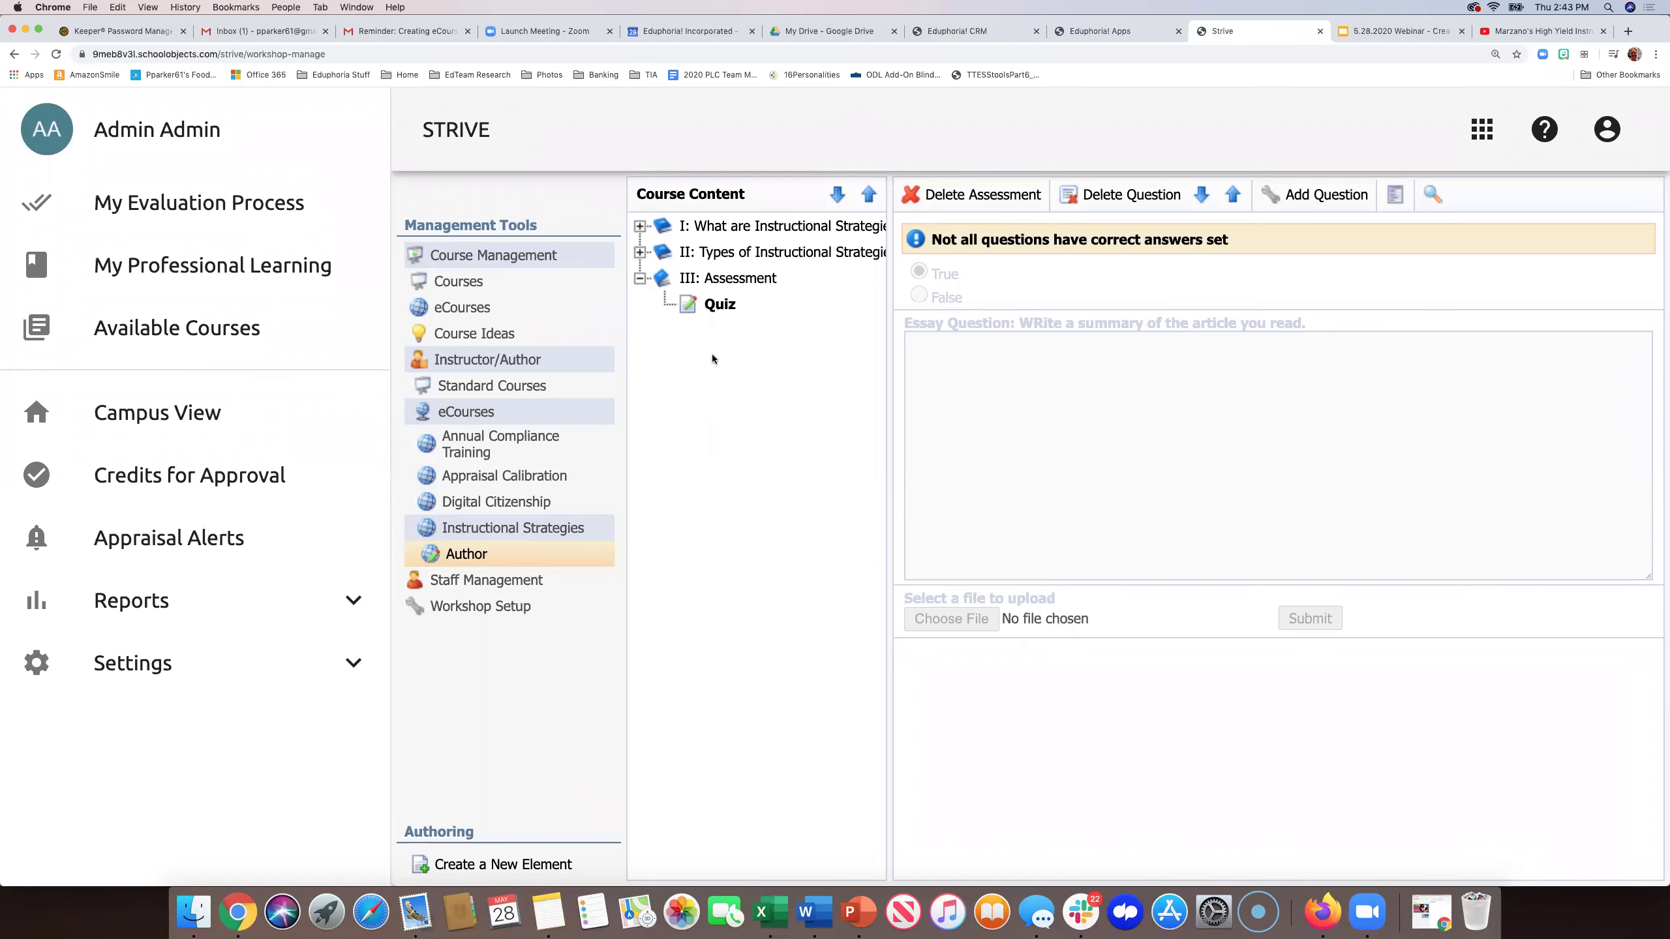
# - In Instructional Strategies setup, set Course Credit to instructor scoring by passing percentage with retakes disabled
pyautogui.click(470, 308)
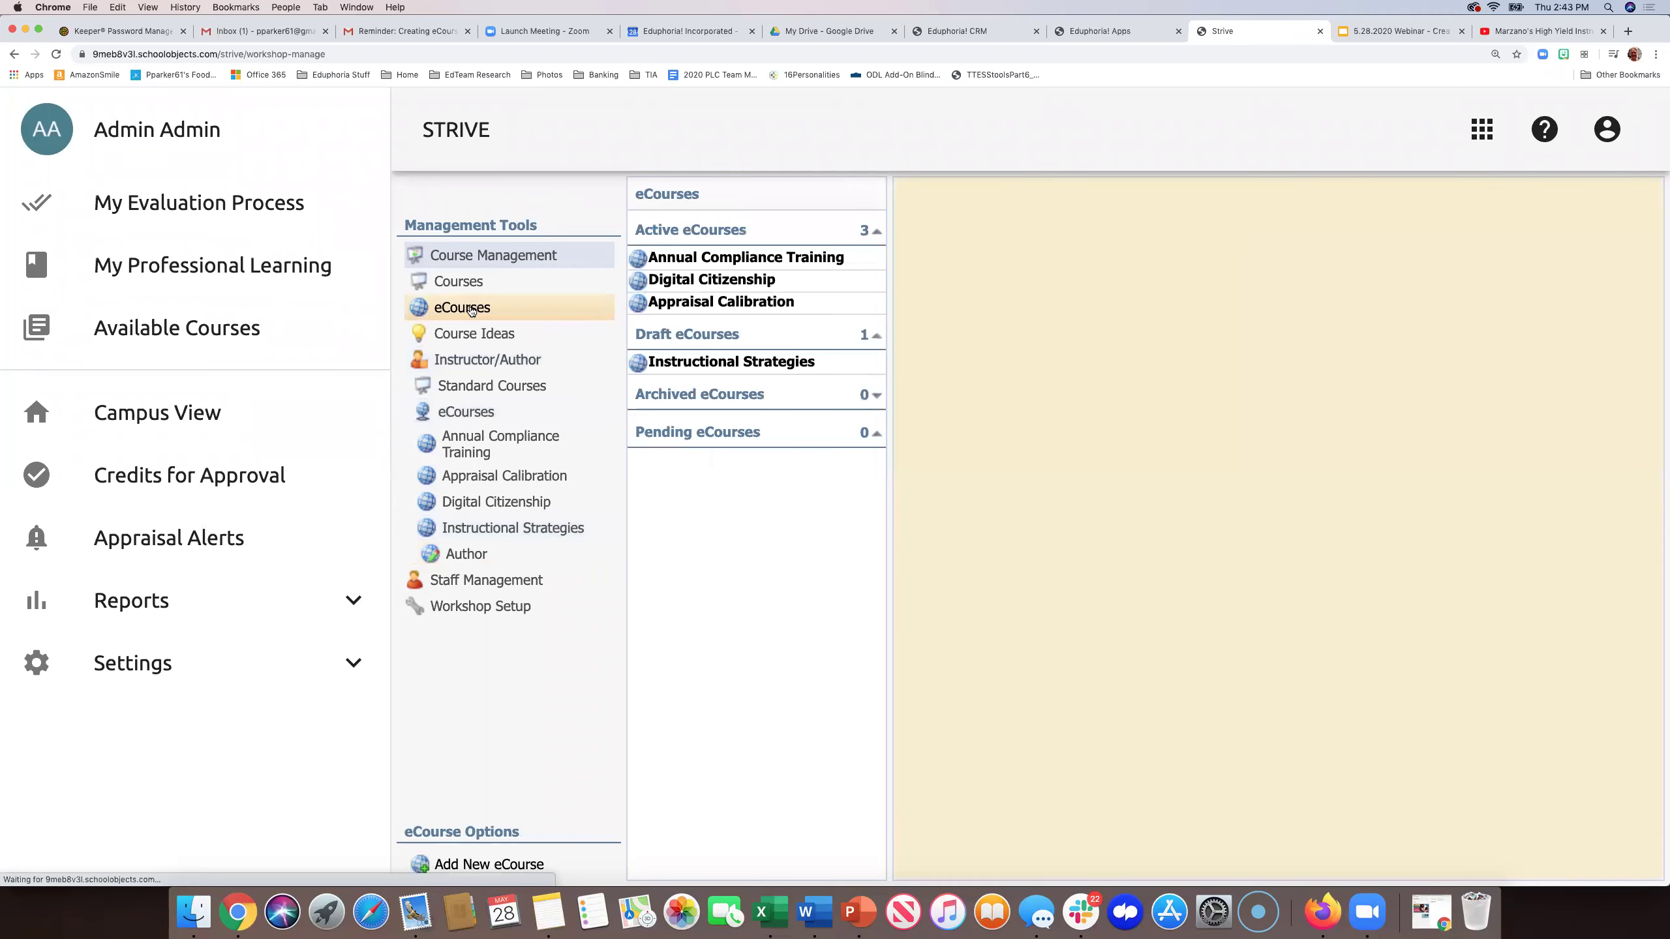
pyautogui.click(664, 369)
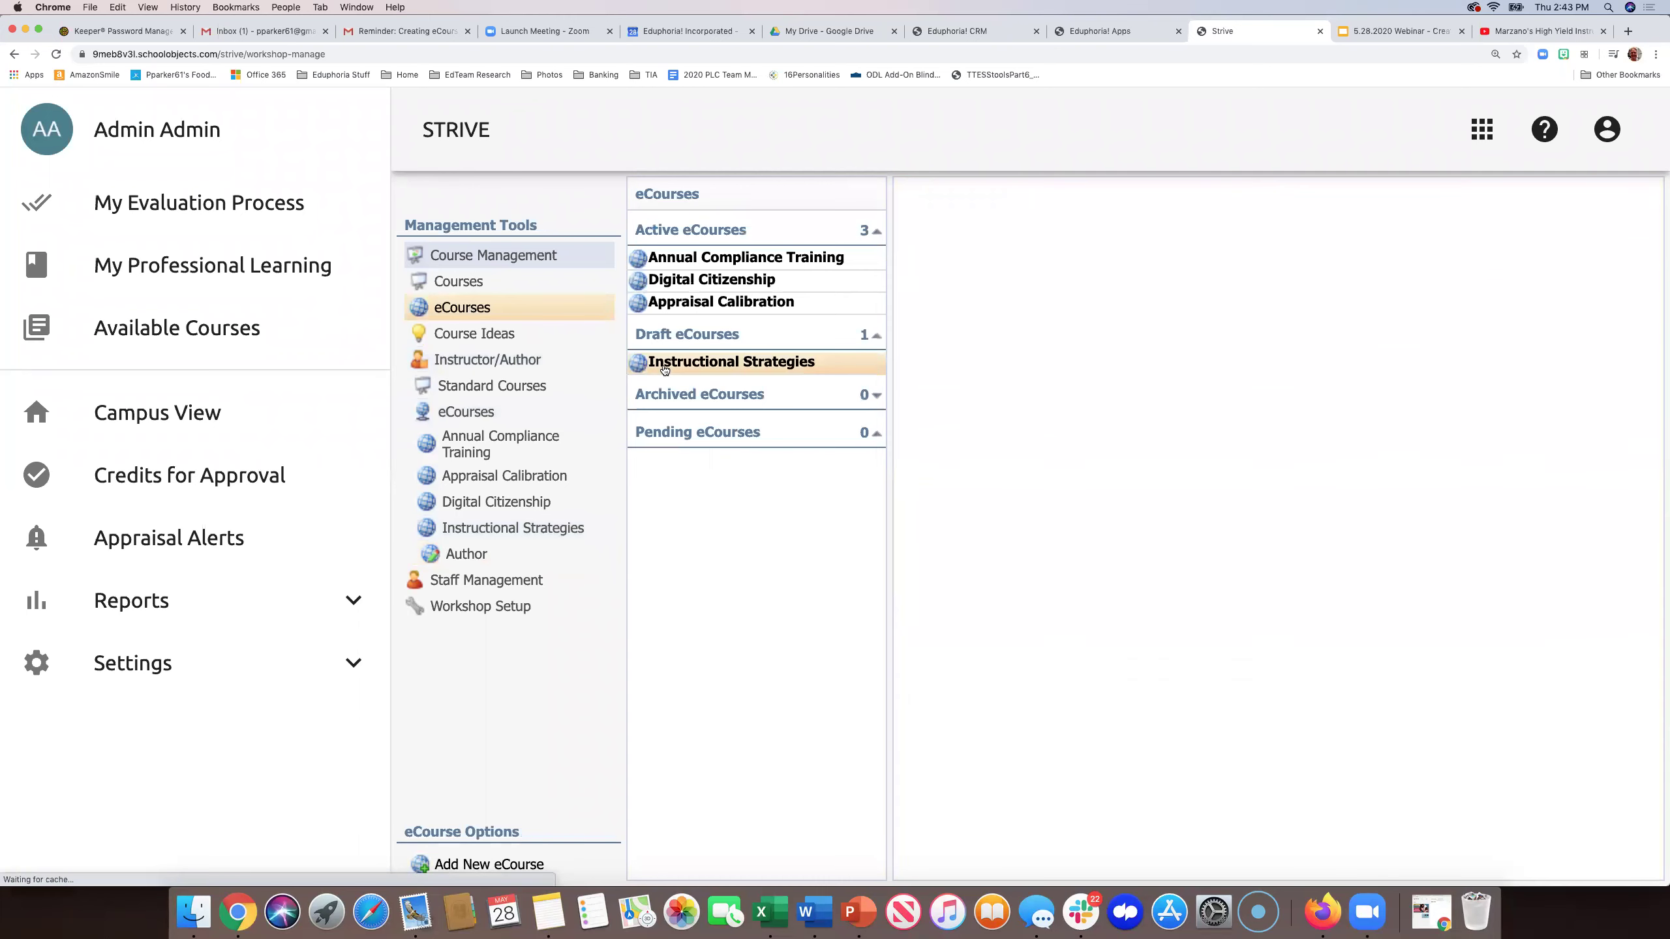
pyautogui.click(1016, 305)
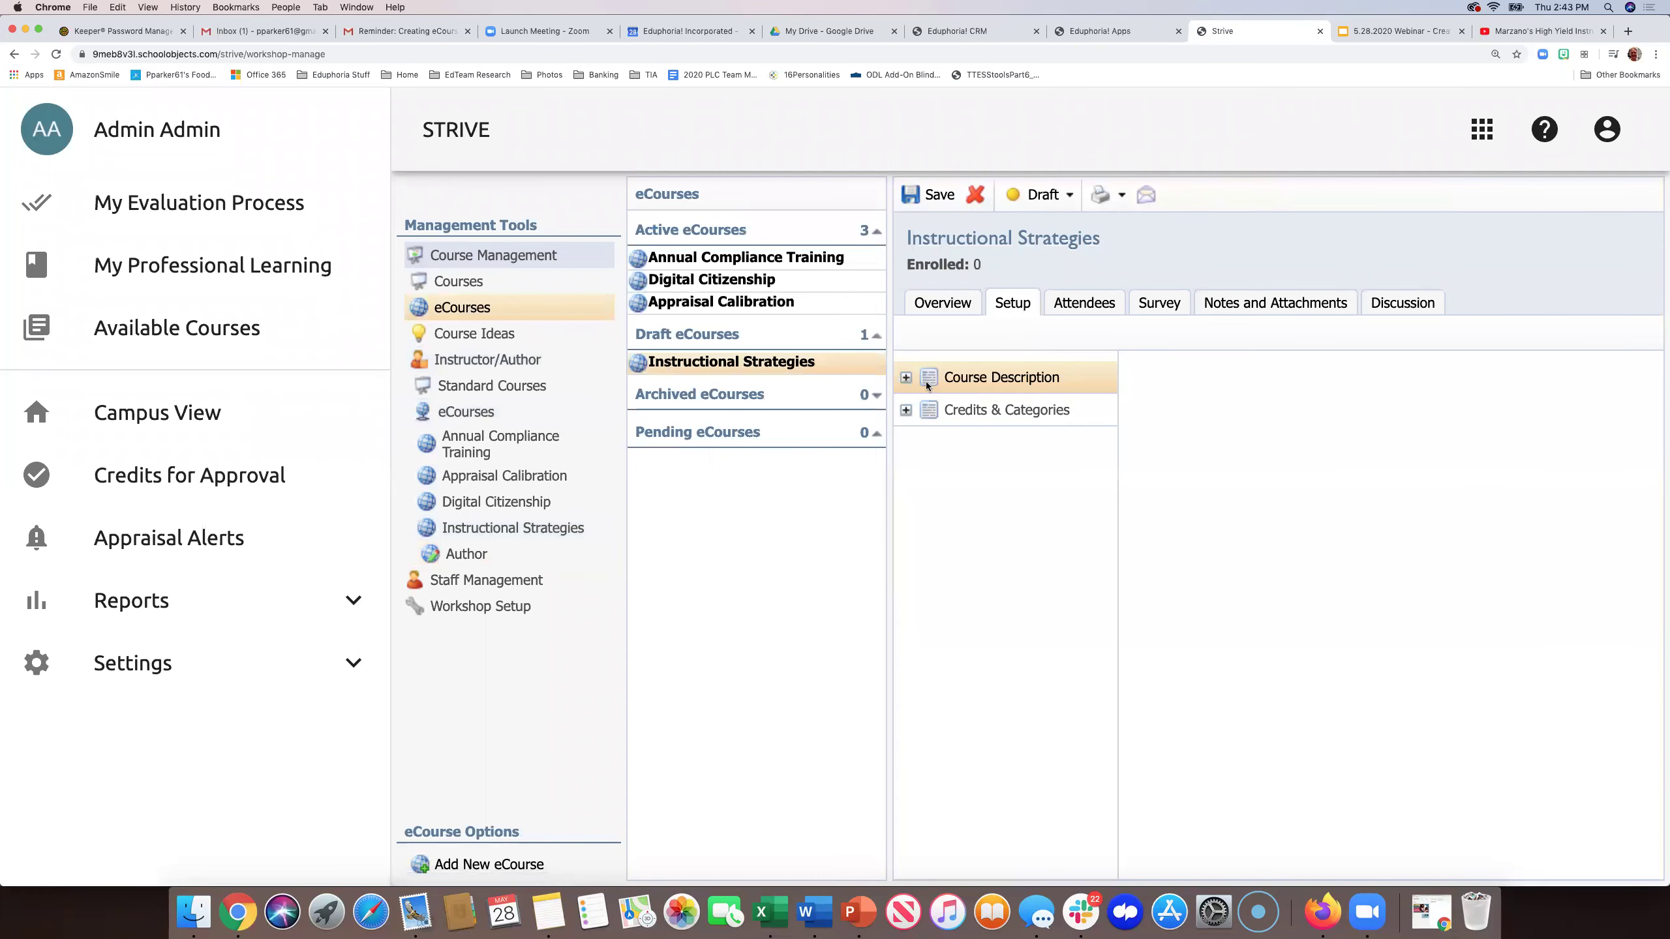
pyautogui.click(906, 378)
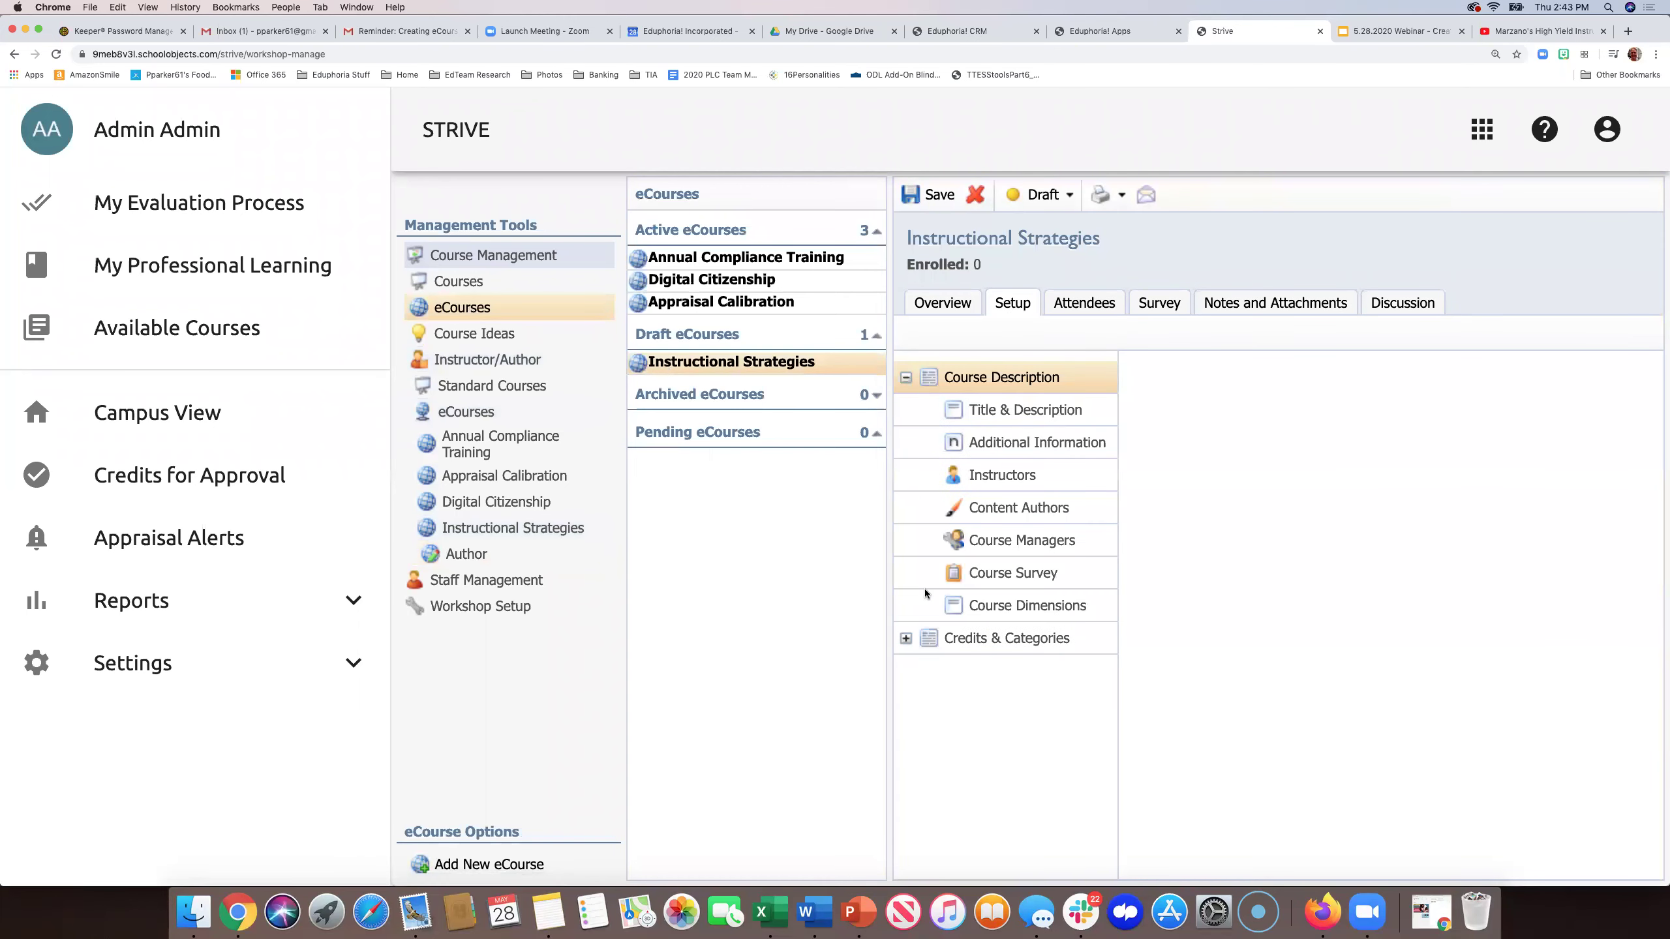
pyautogui.click(906, 638)
pyautogui.click(999, 446)
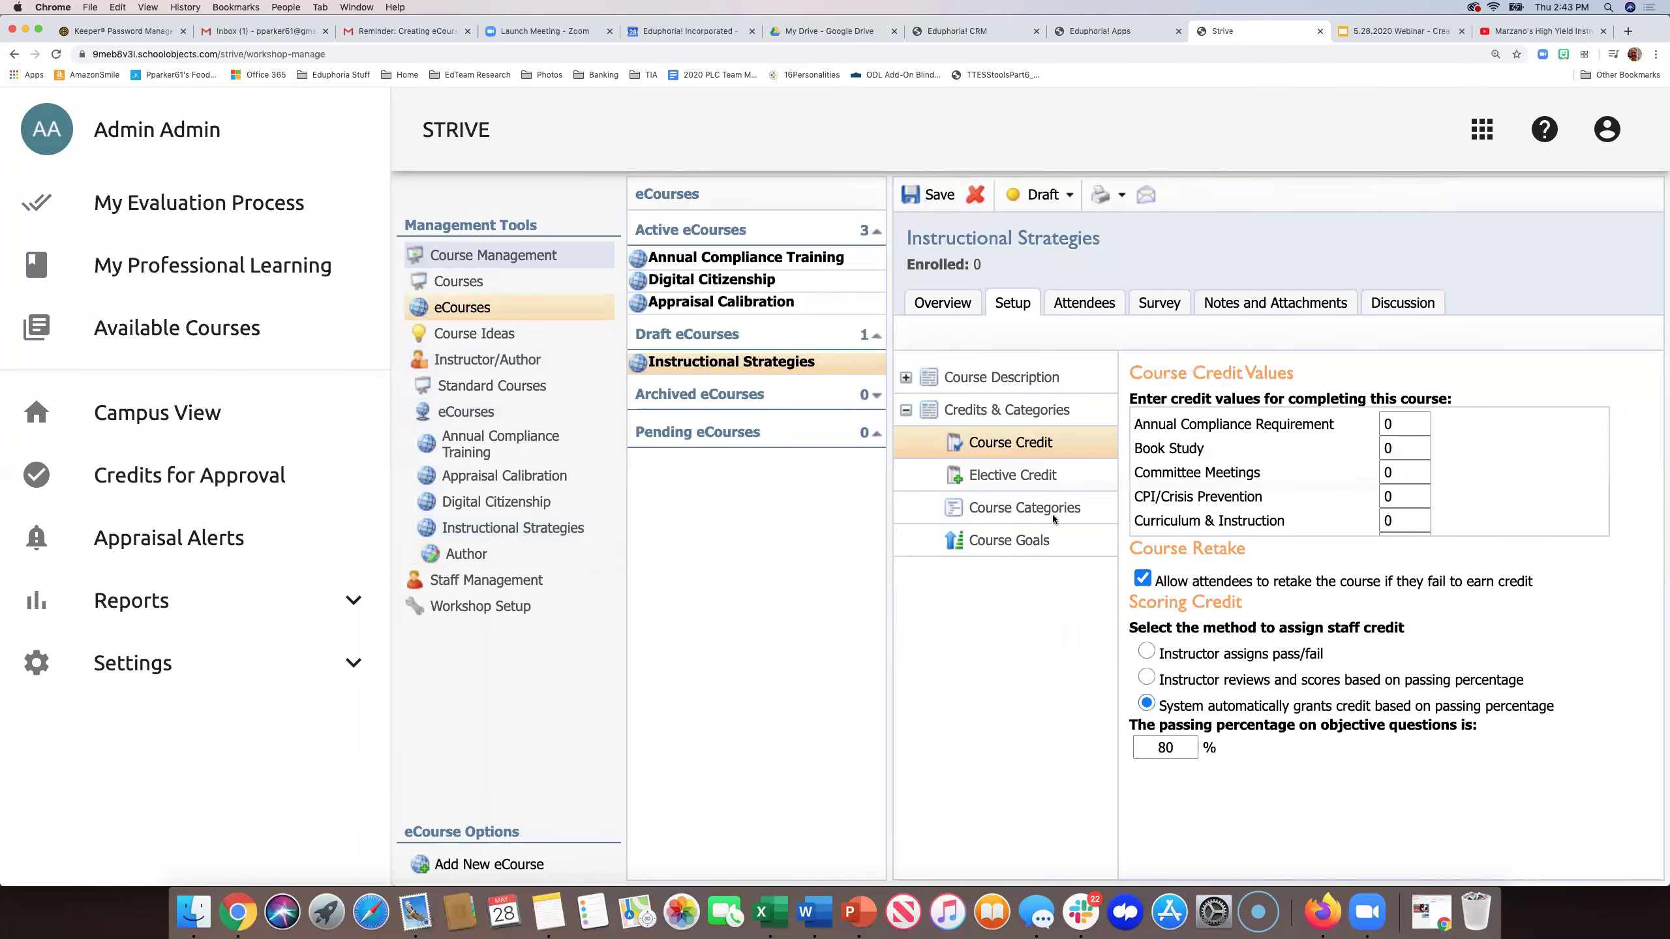
pyautogui.click(1147, 679)
pyautogui.click(1143, 578)
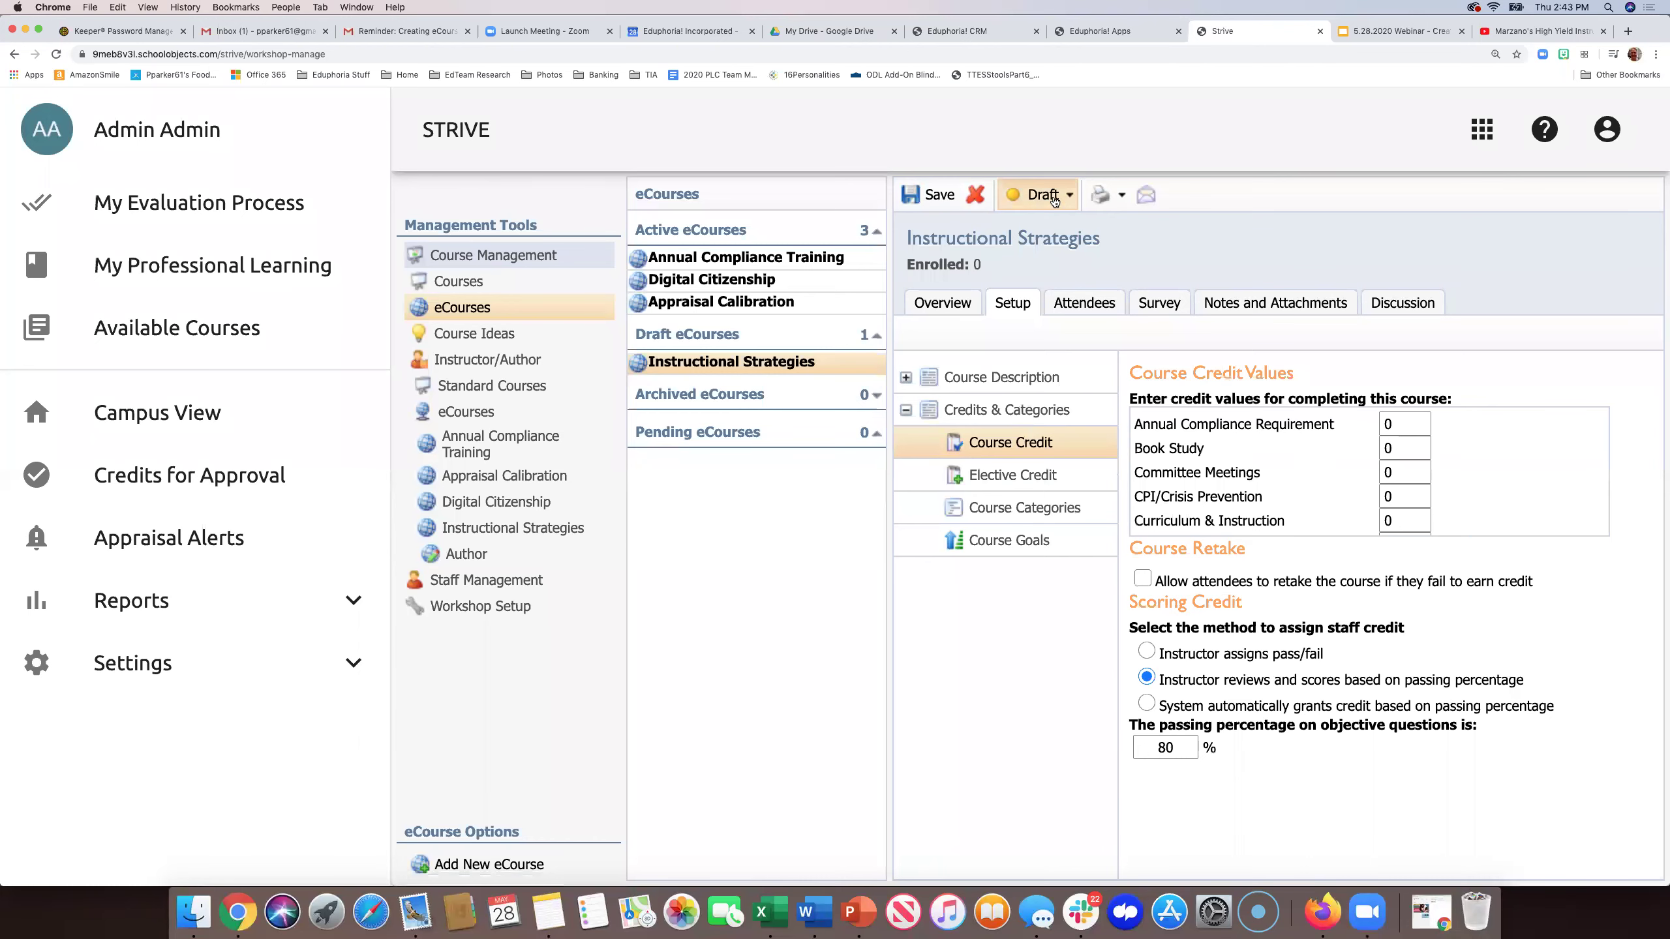
# - Set the course status to Active, save, and reopen Instructional Strategies for authoring
pyautogui.click(1053, 198)
pyautogui.click(1041, 254)
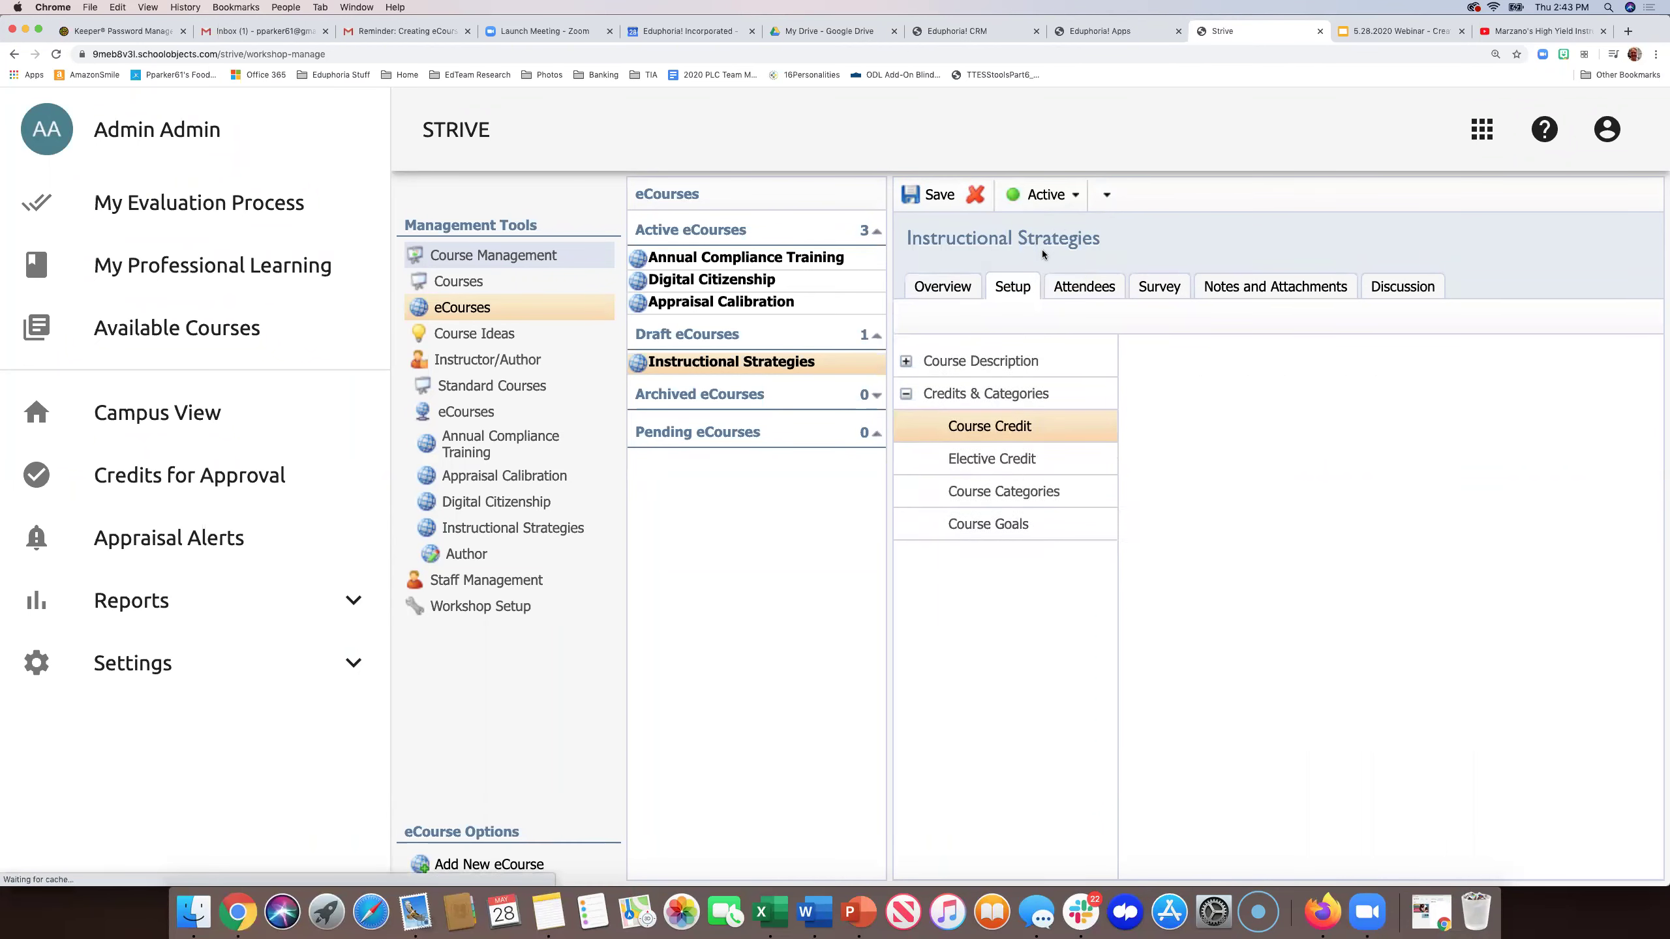
pyautogui.click(931, 197)
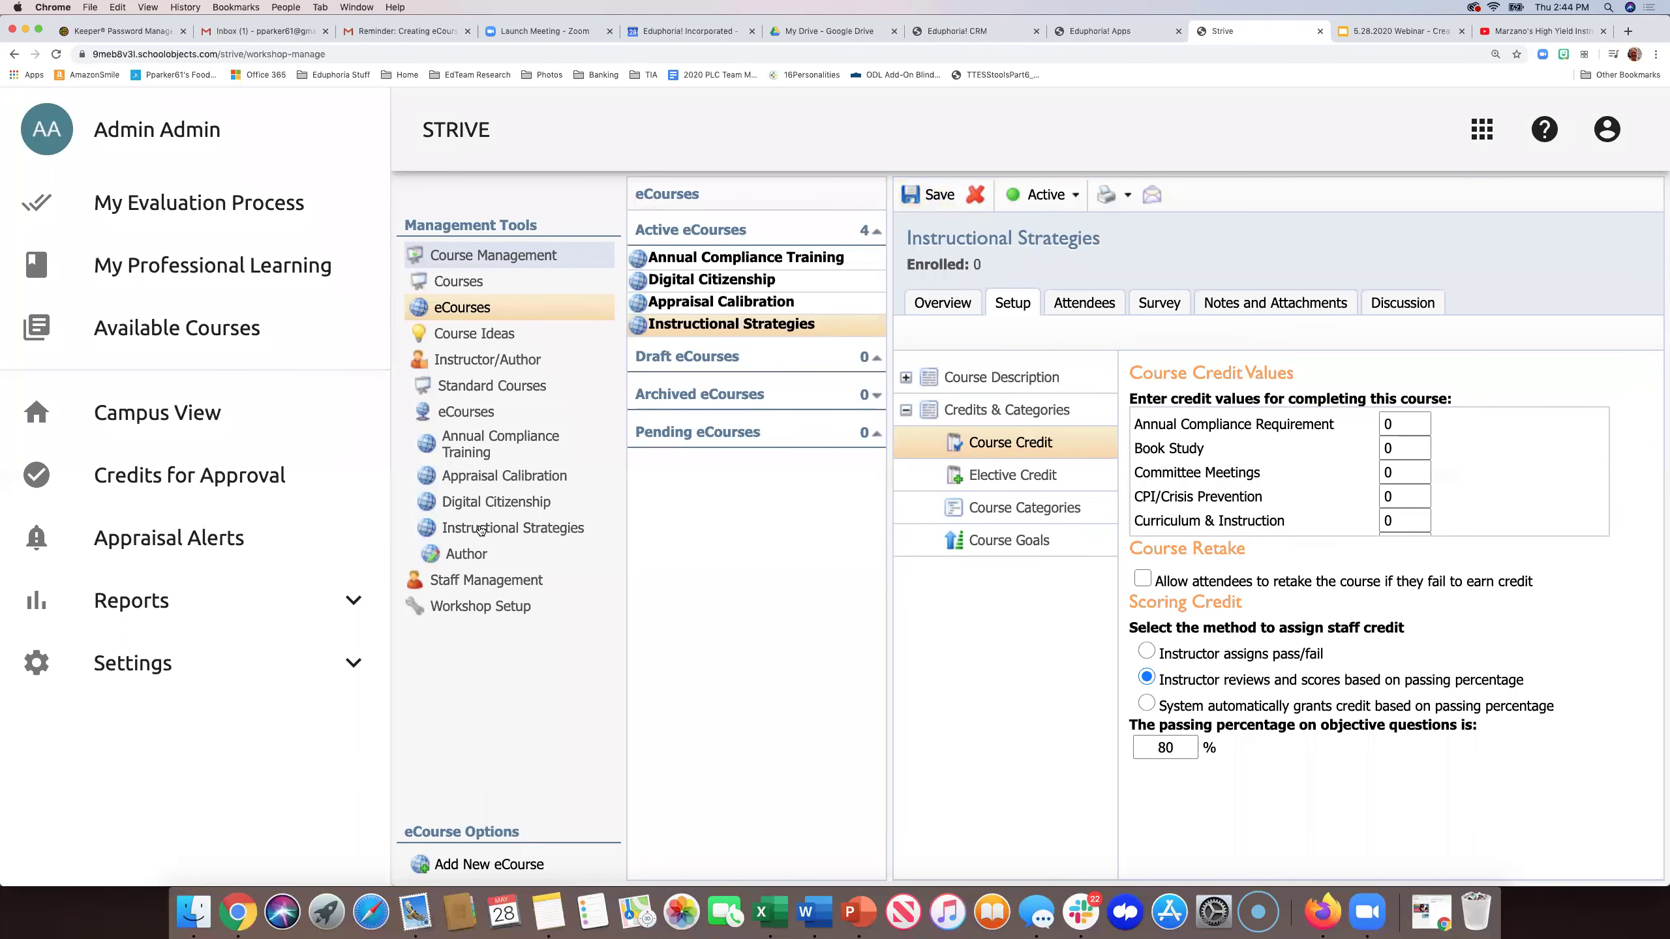
pyautogui.click(480, 529)
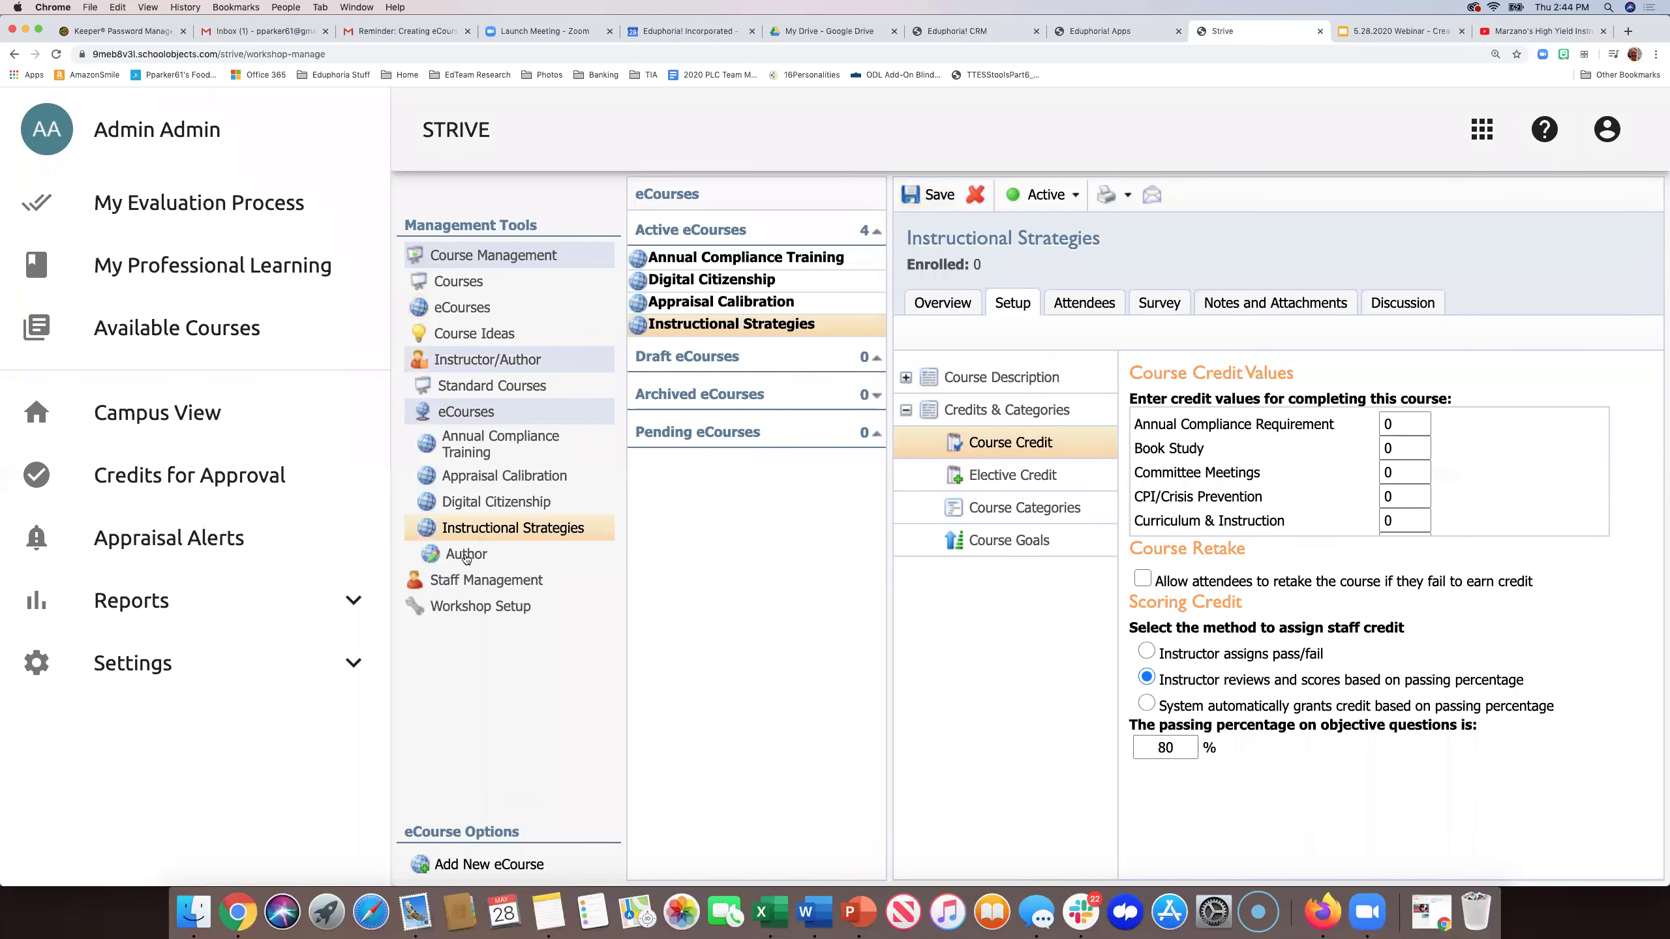
pyautogui.click(466, 555)
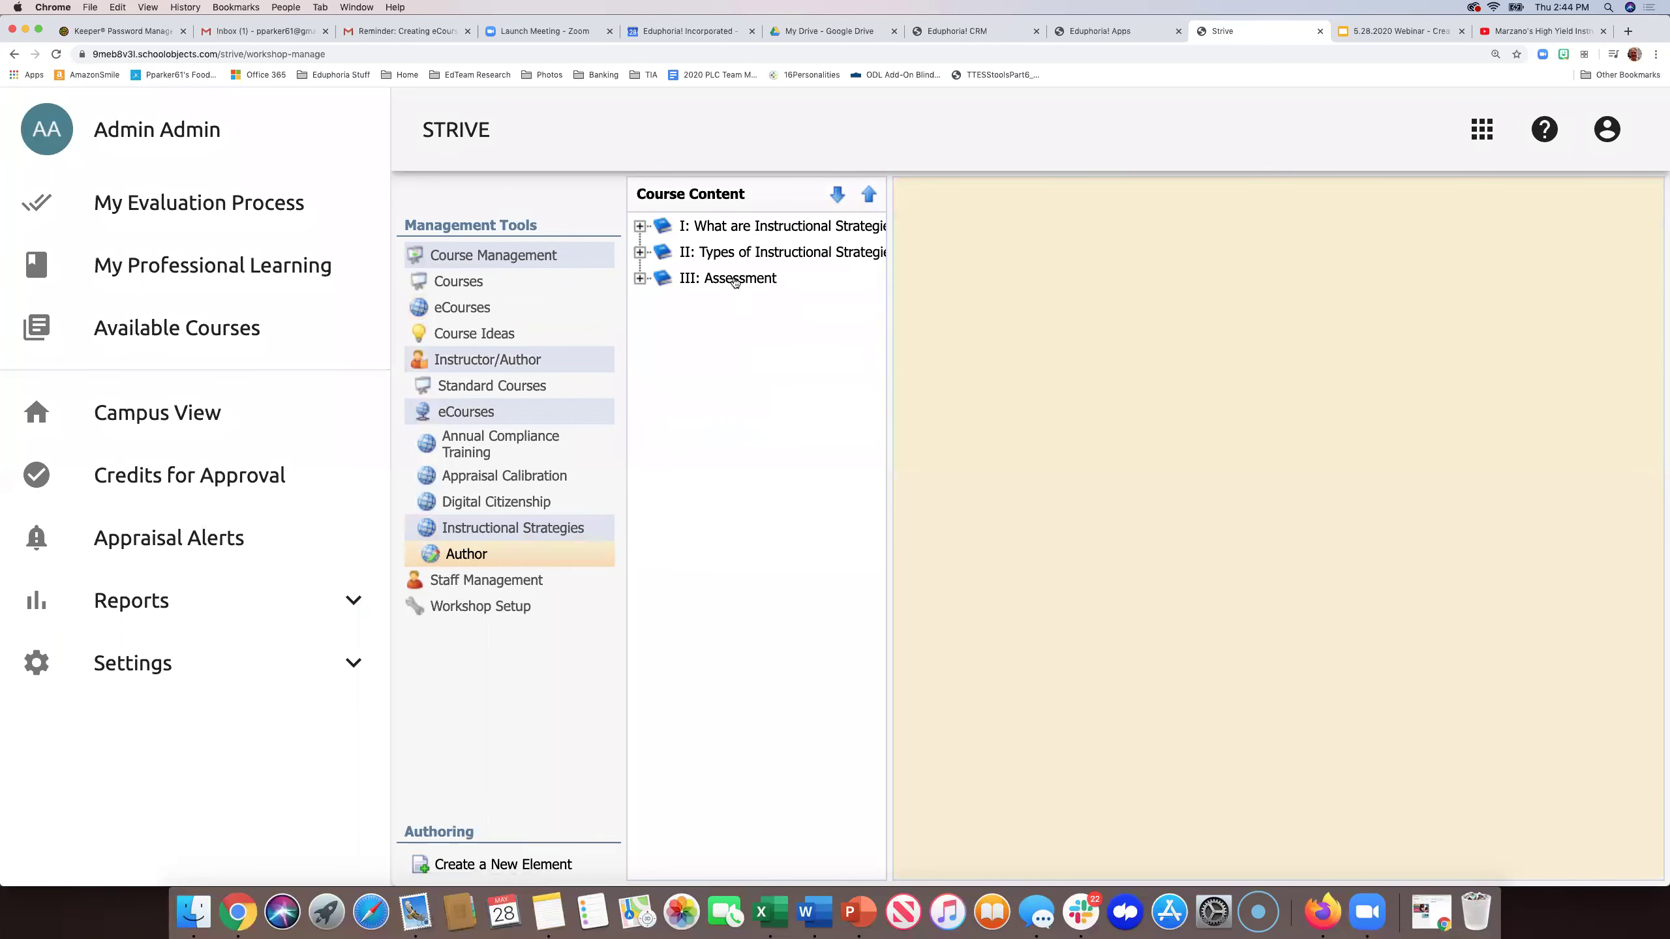
# - Set the III: Assessment Quiz's assessment type to Required Test for Credit and verify it
pyautogui.click(734, 281)
pyautogui.click(640, 278)
pyautogui.click(718, 306)
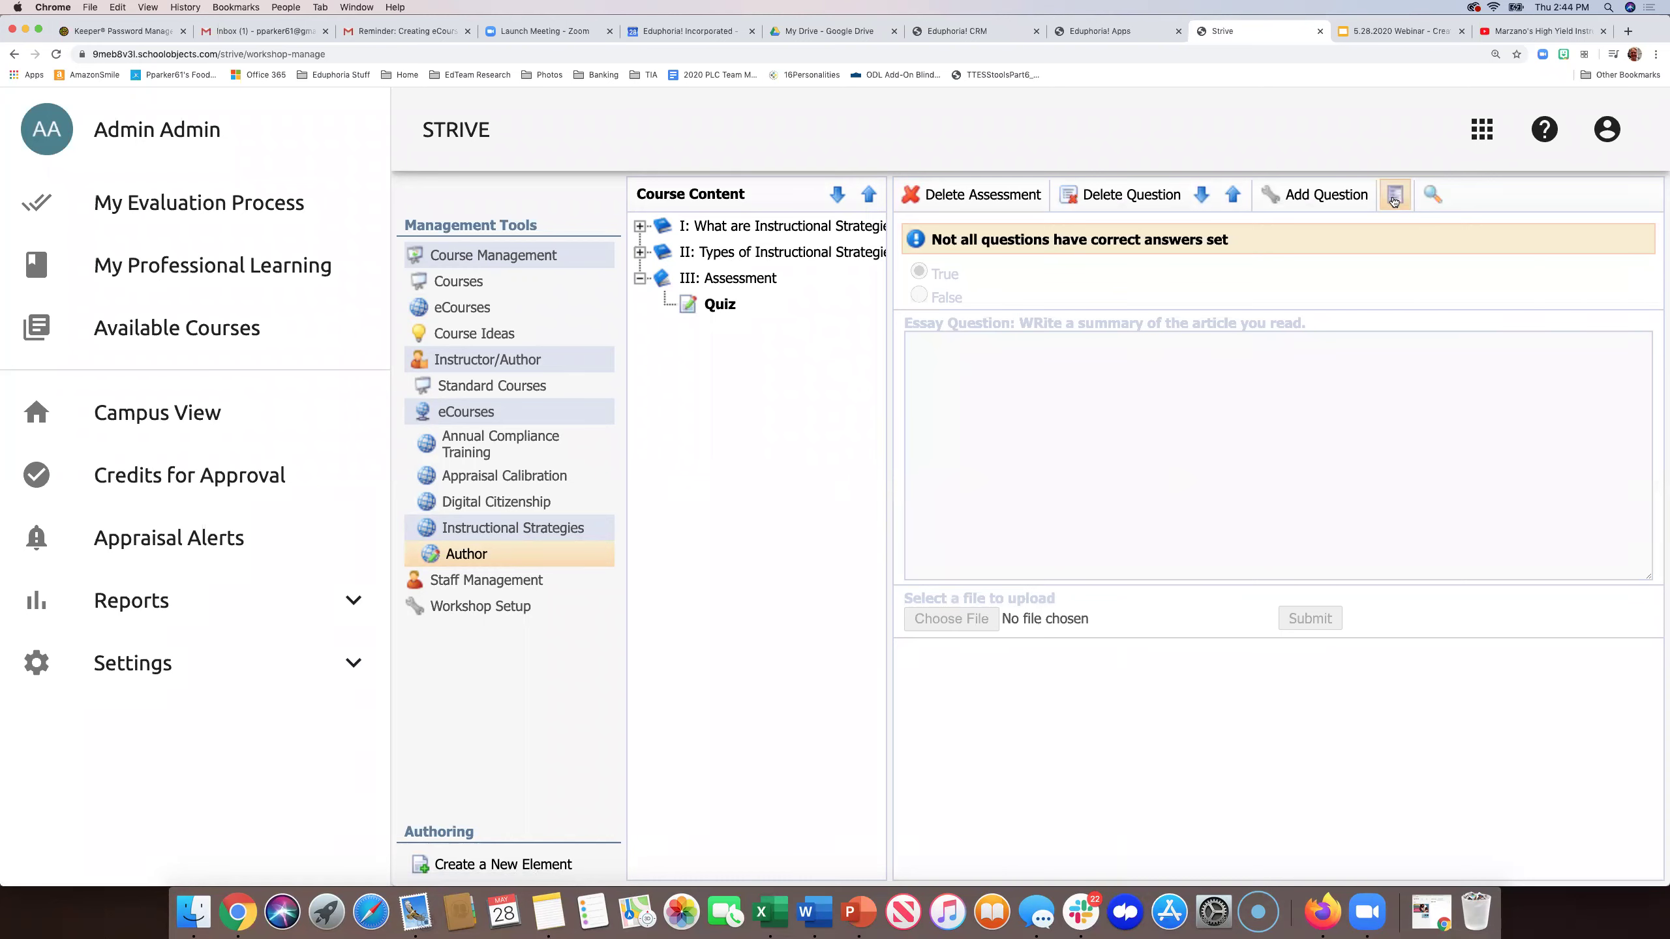
pyautogui.click(1394, 197)
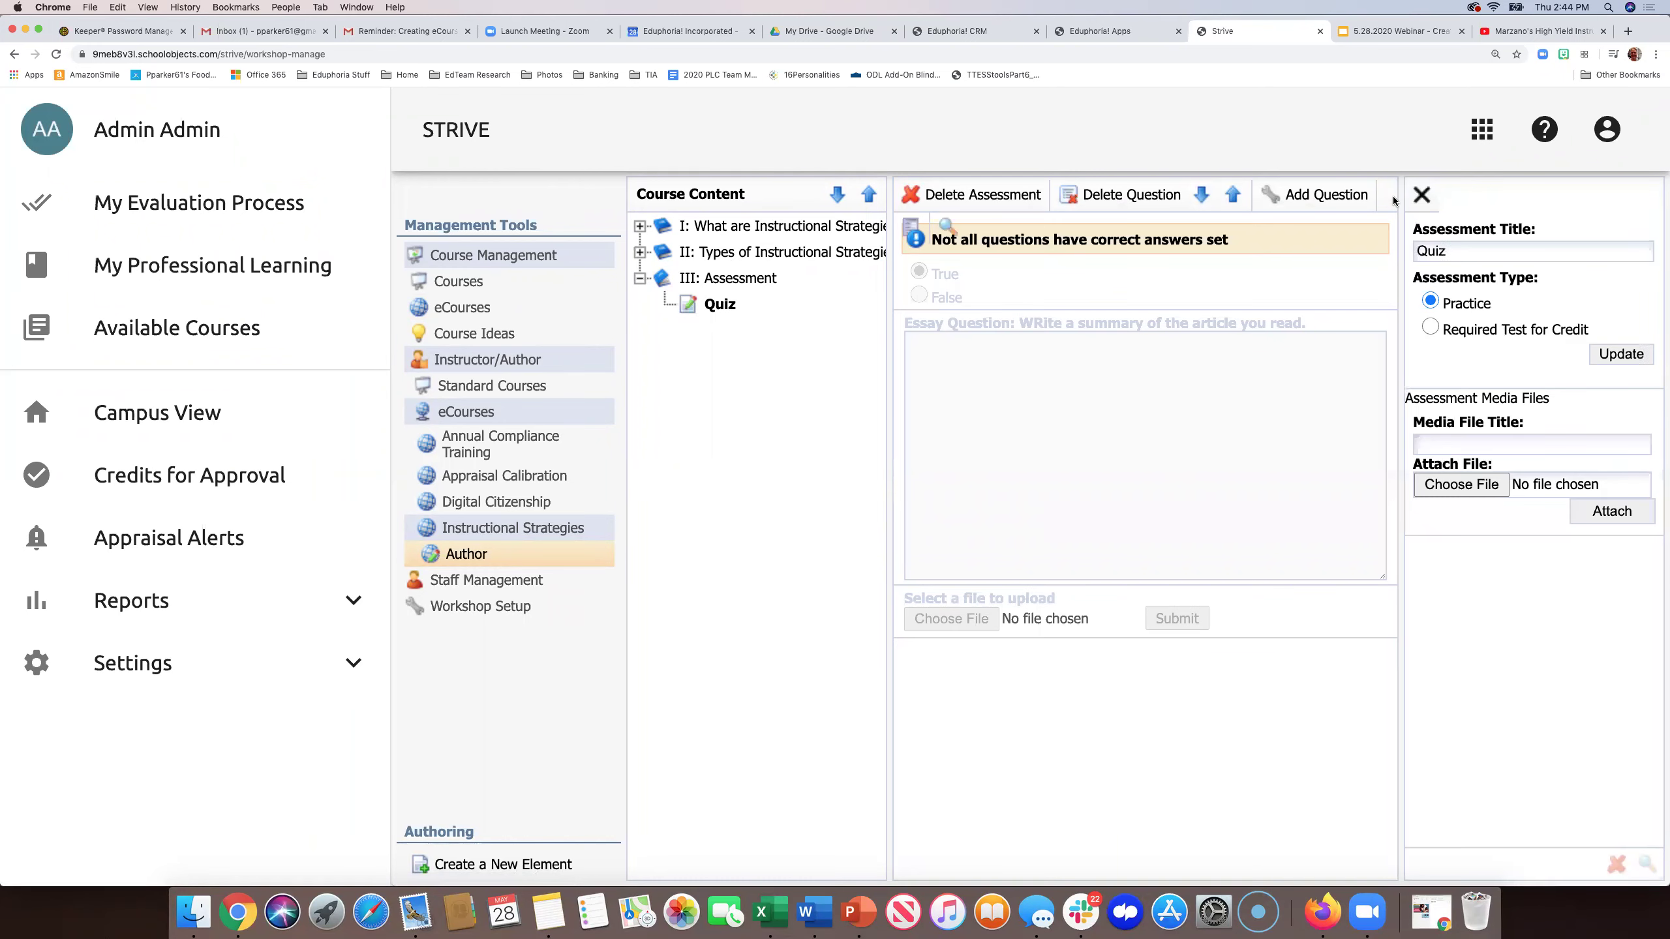
pyautogui.click(1429, 327)
pyautogui.click(1604, 355)
pyautogui.click(1421, 196)
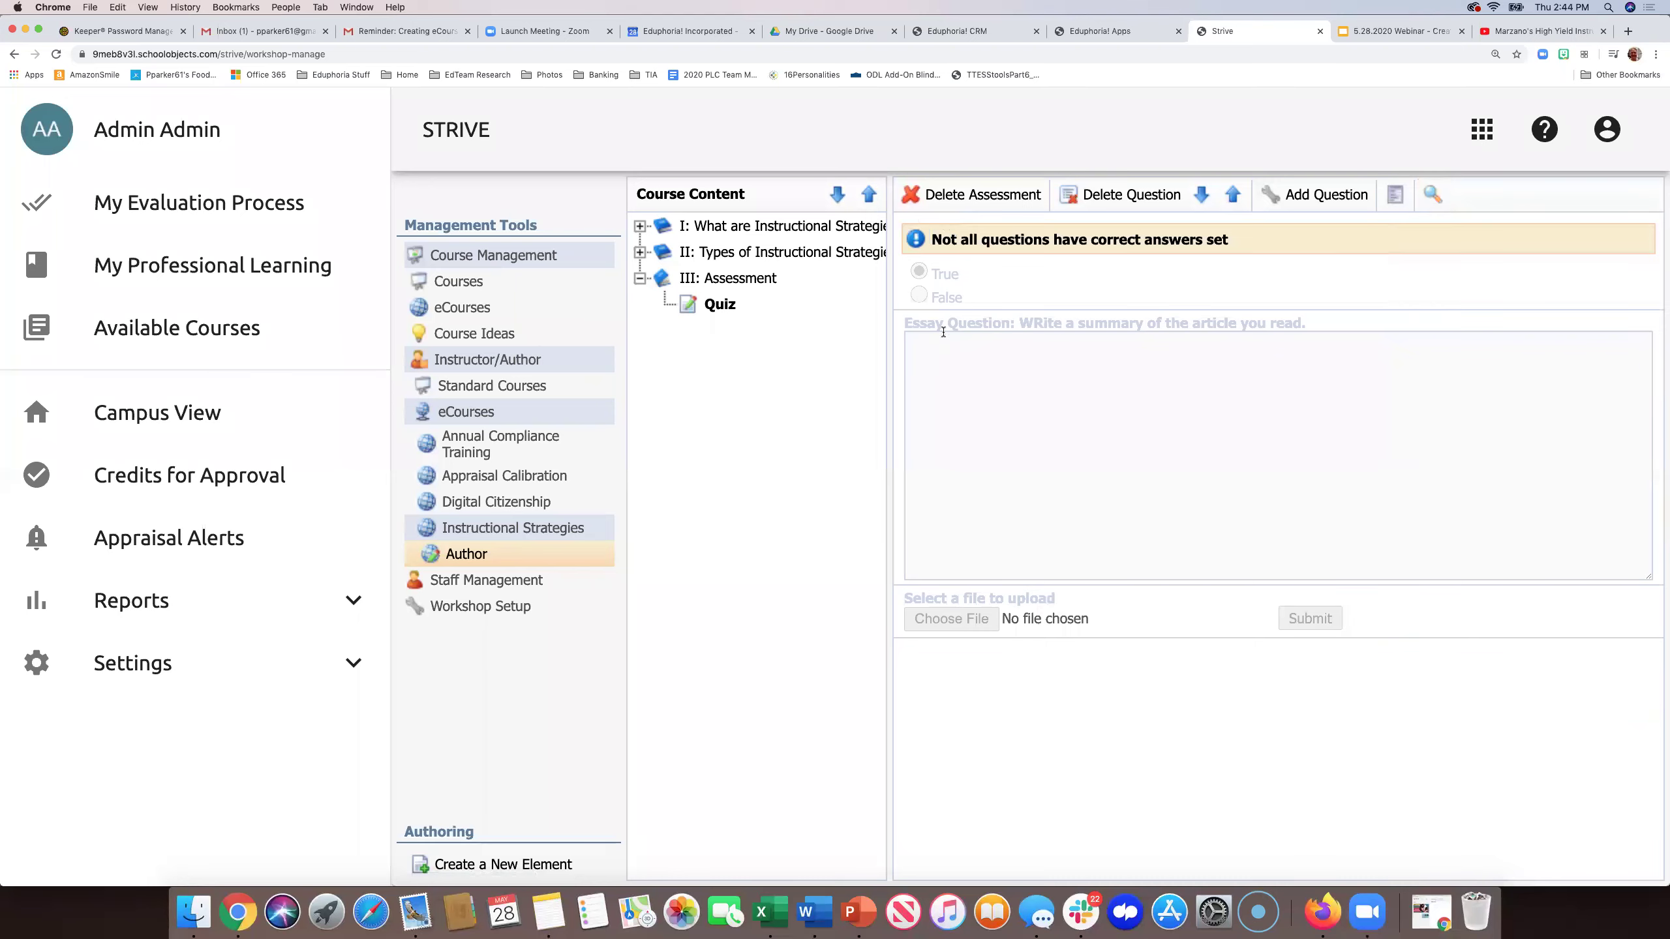
pyautogui.click(1394, 198)
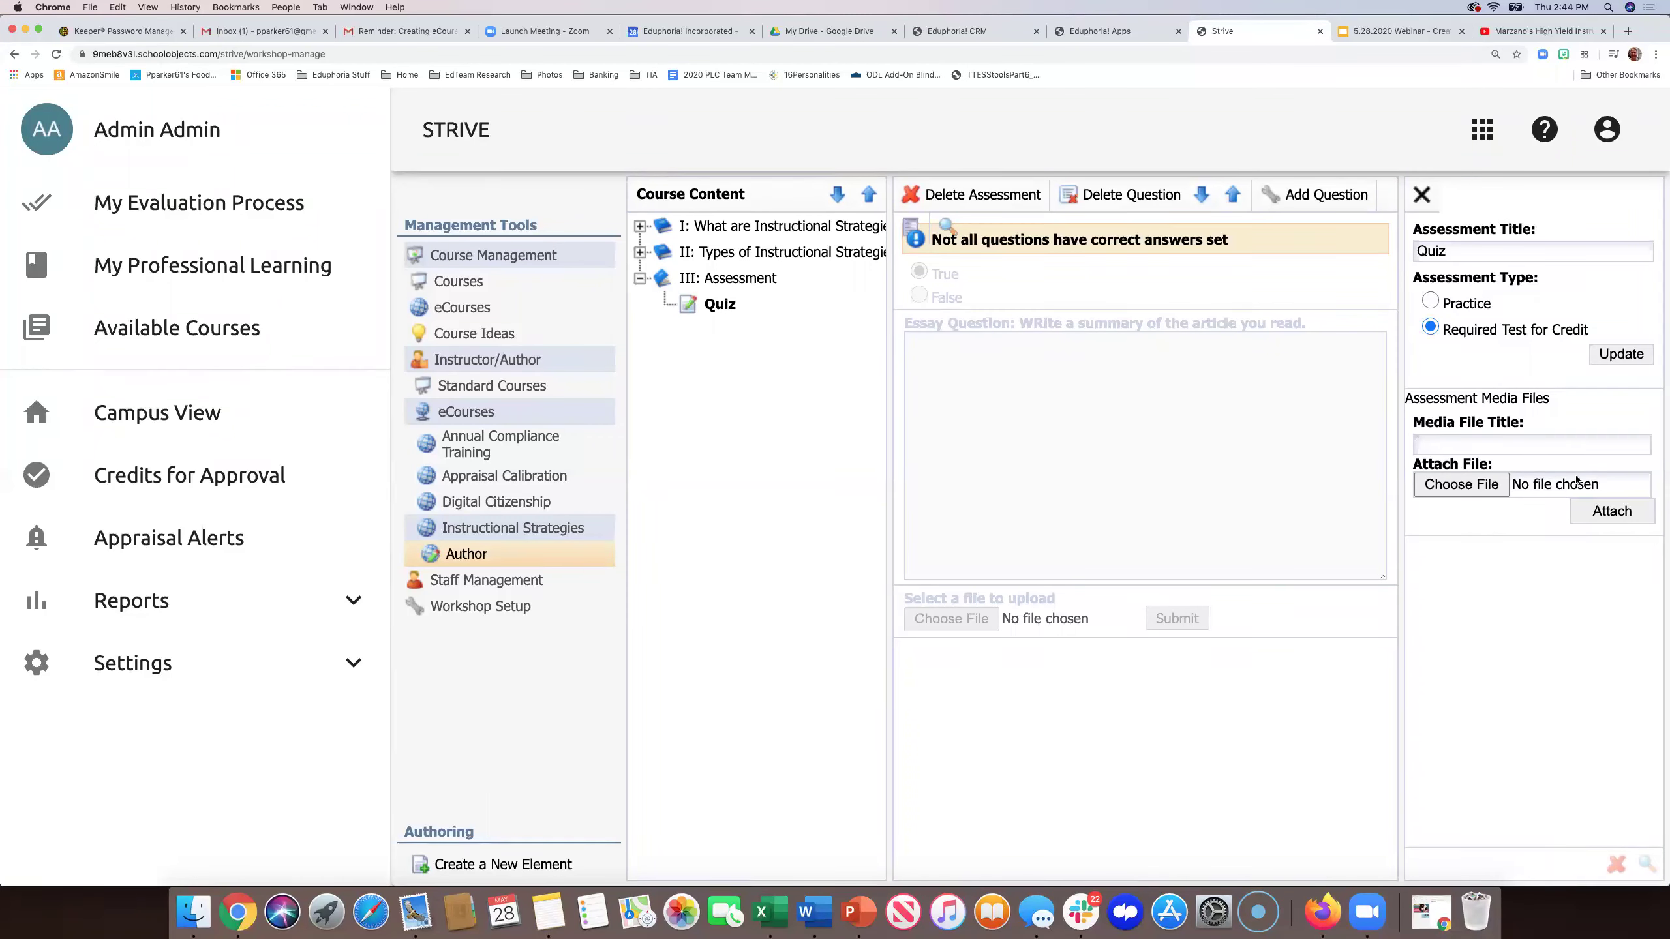
pyautogui.click(1418, 198)
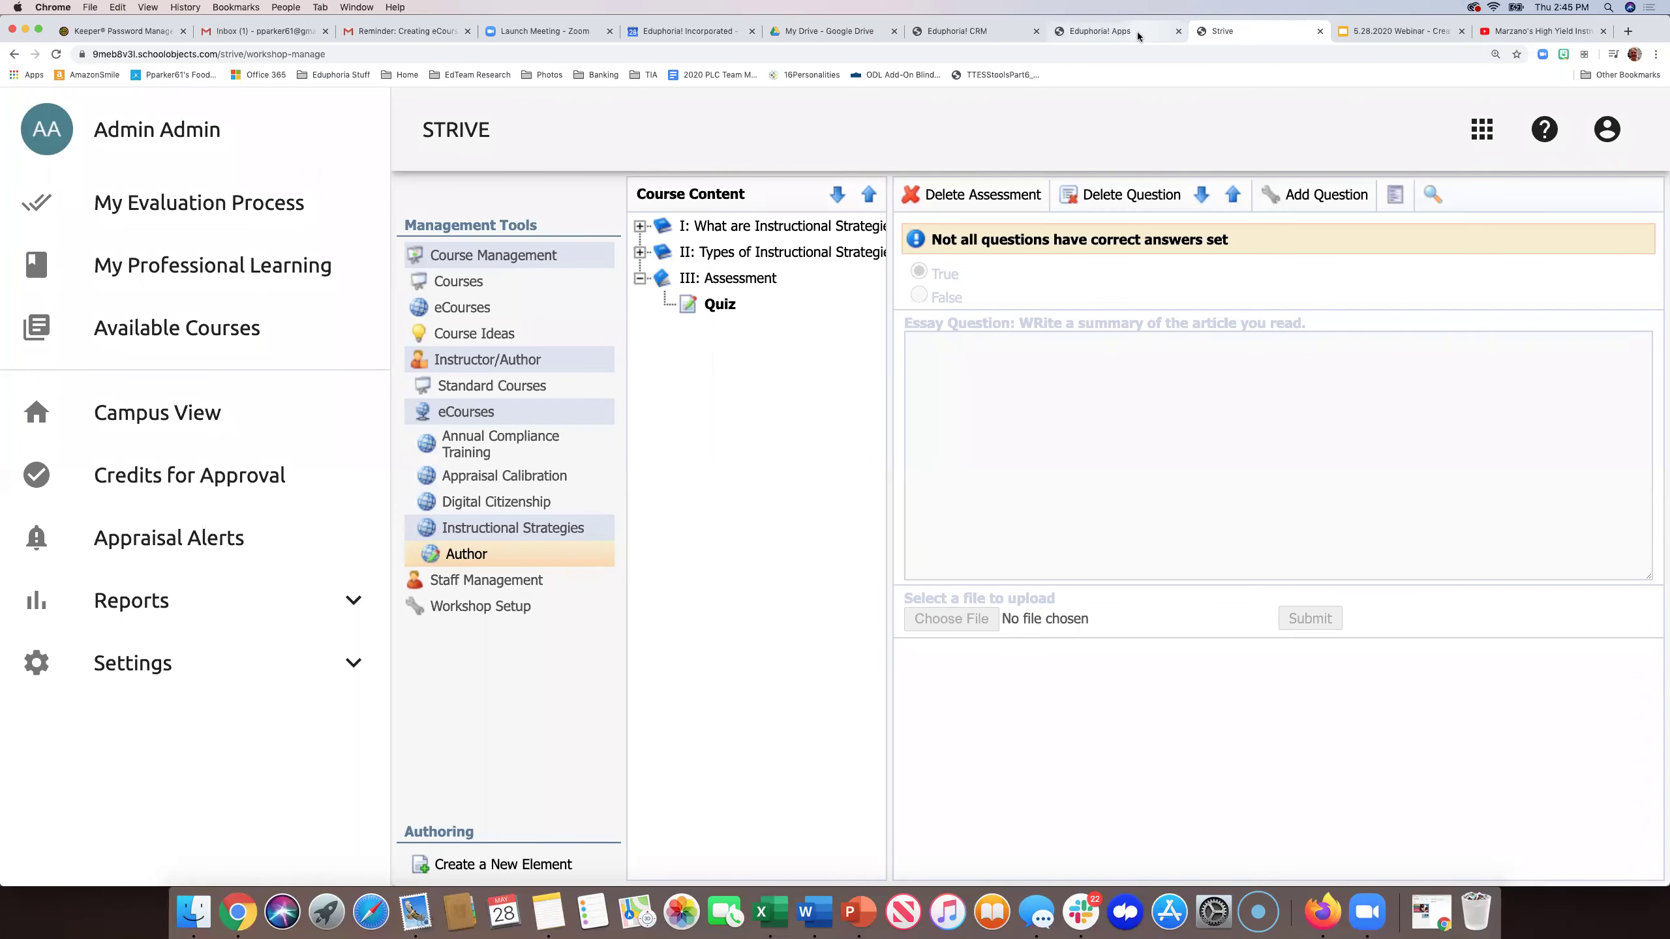
# - Open Strive from the Eduphoria Apps page and list the Available Courses
pyautogui.click(1111, 31)
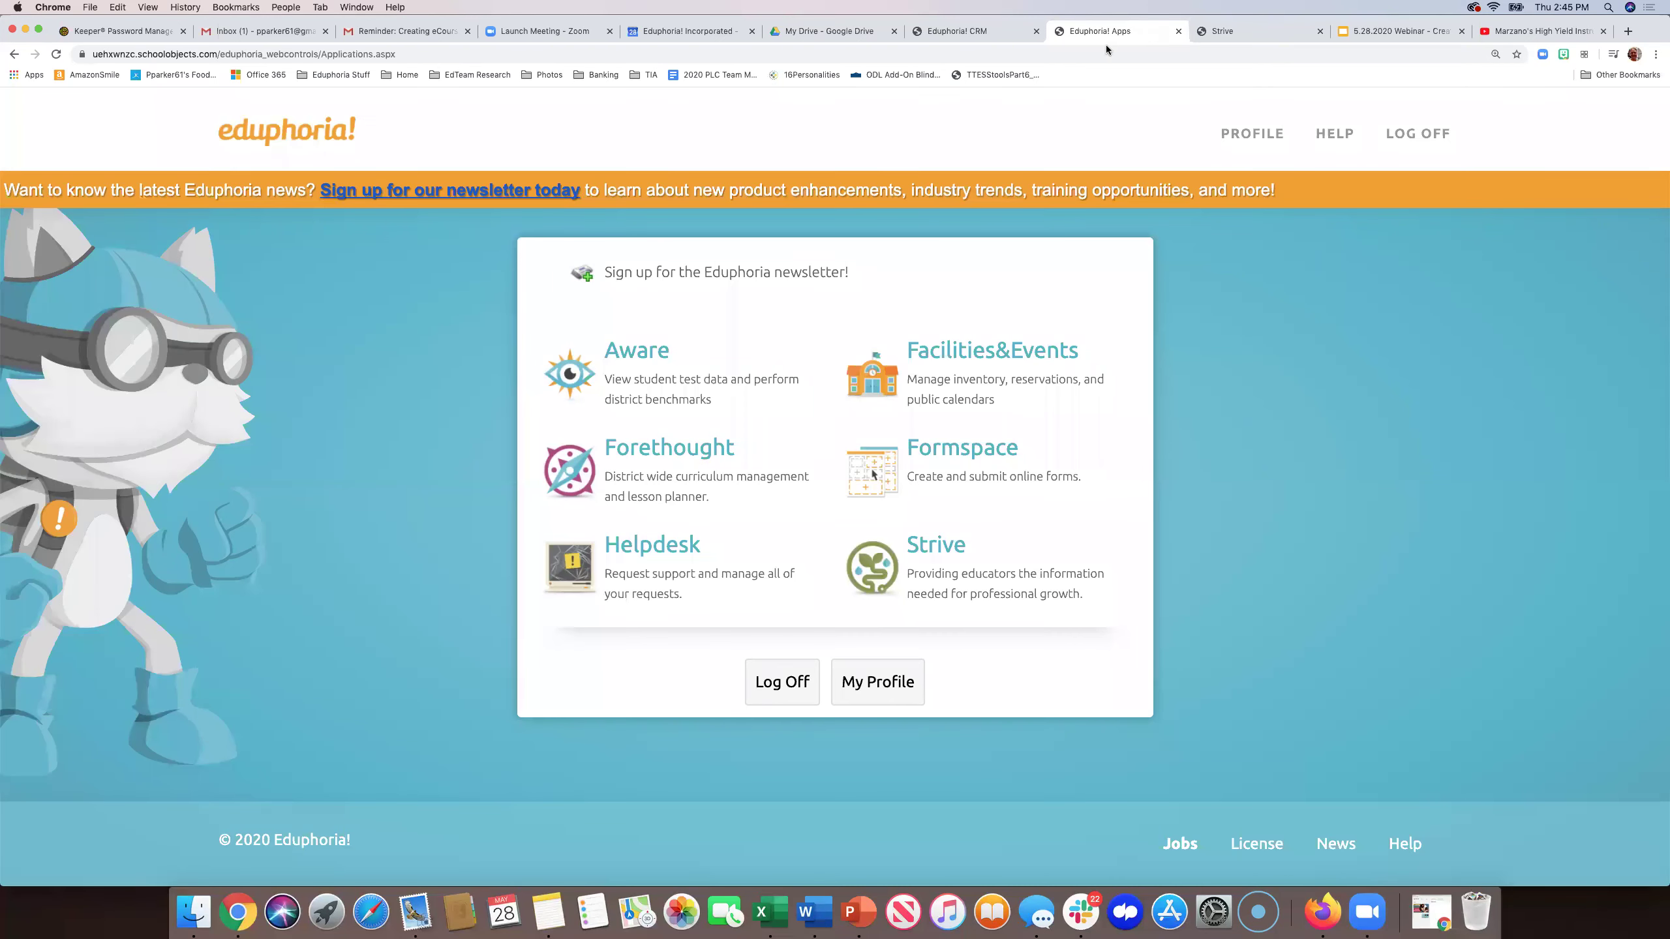
pyautogui.click(938, 555)
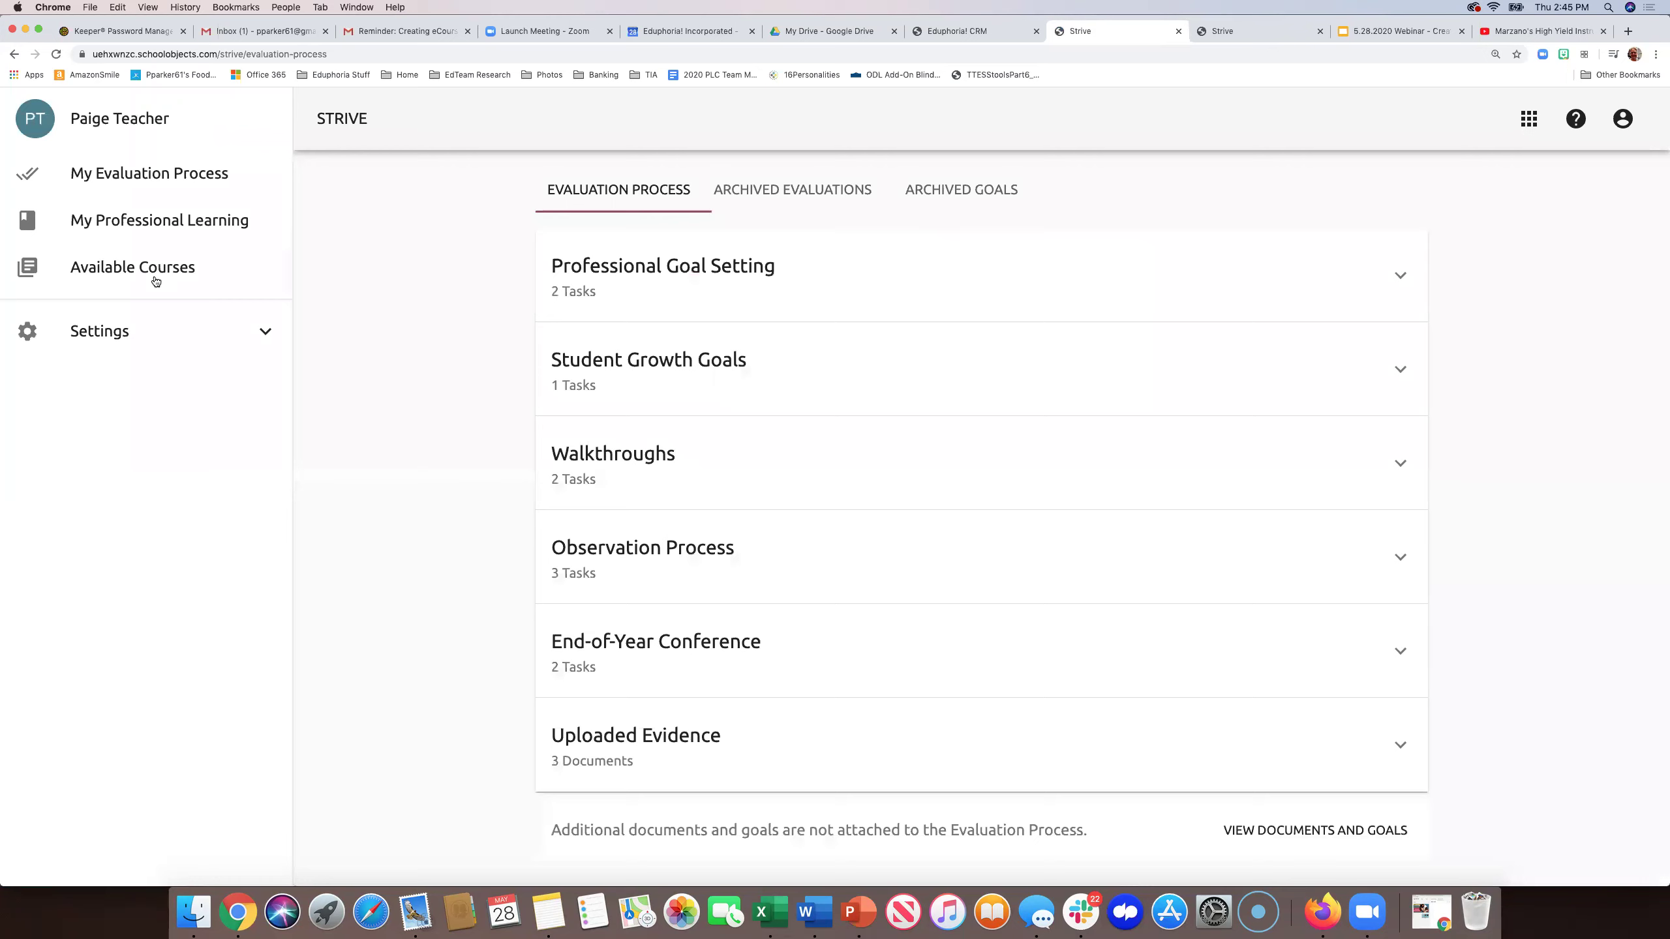
pyautogui.click(156, 282)
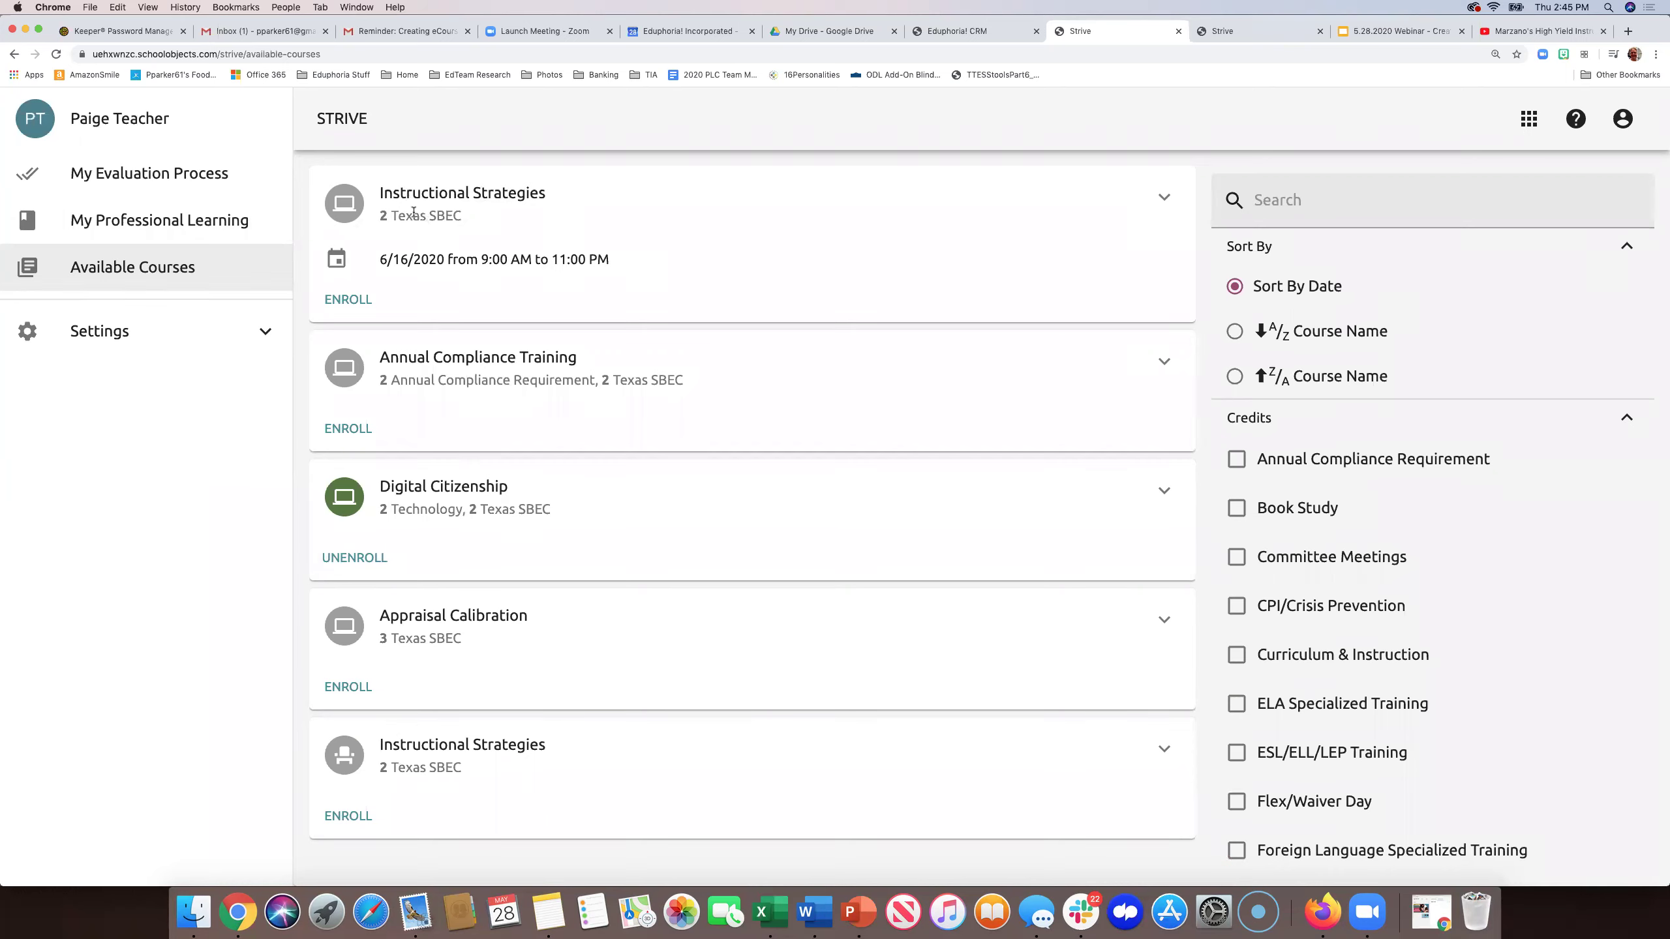
pyautogui.moveTo(347, 208)
# - Enroll in Instructional Strategies, then open its Course Details from My Professional Learning
pyautogui.click(348, 300)
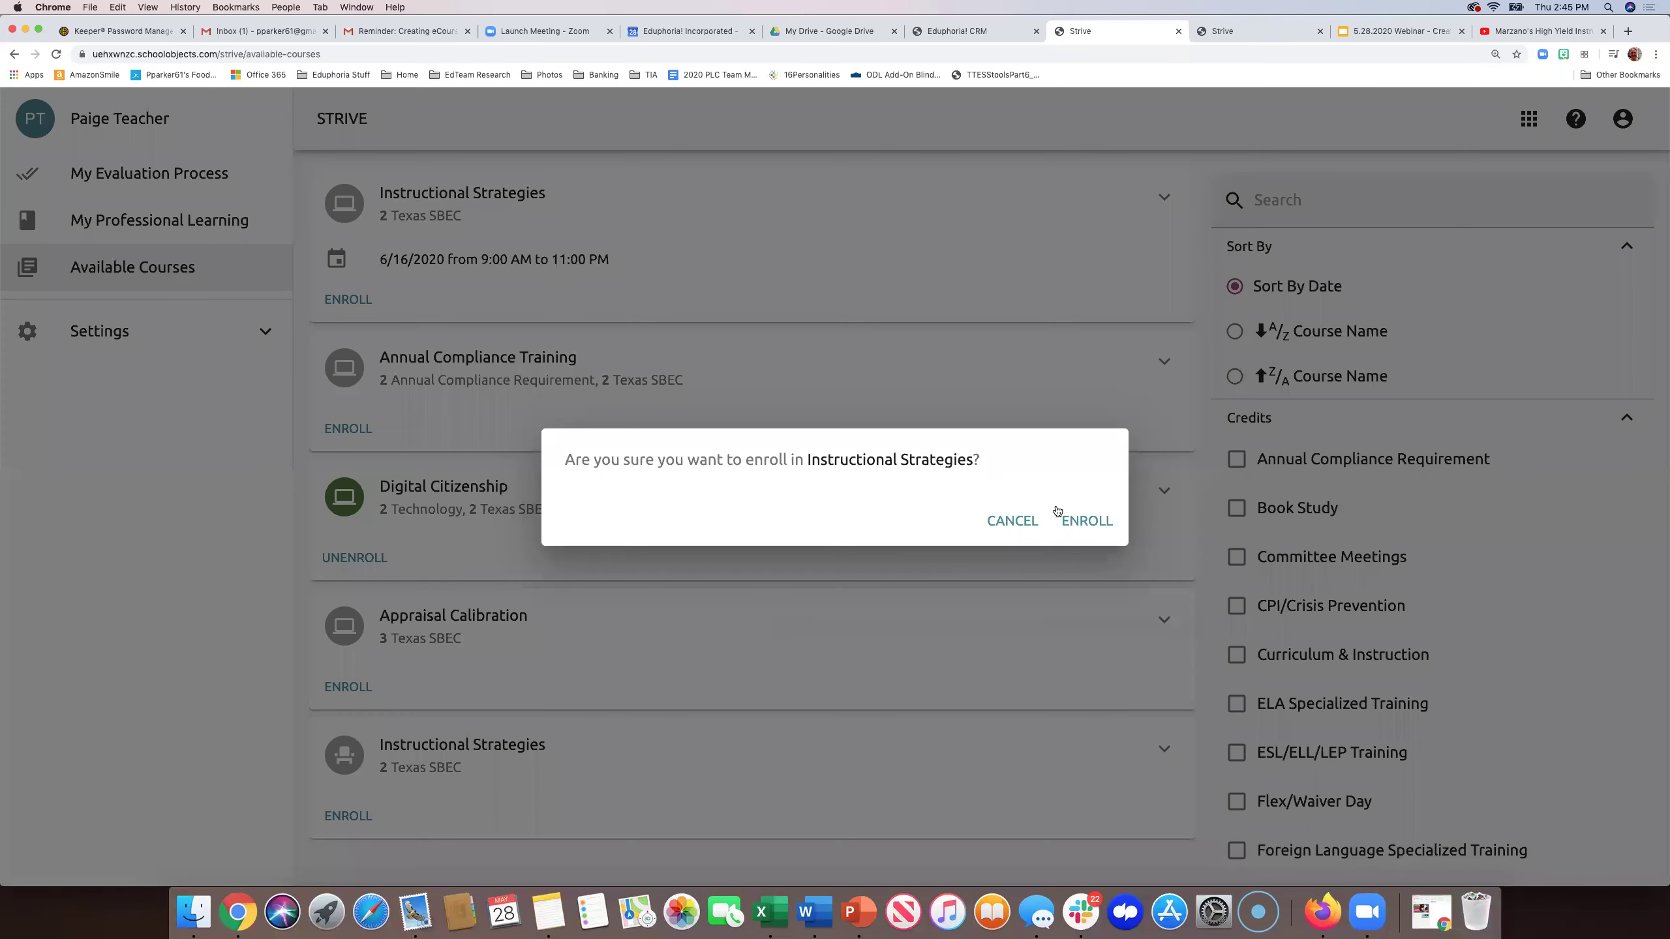
pyautogui.click(1079, 521)
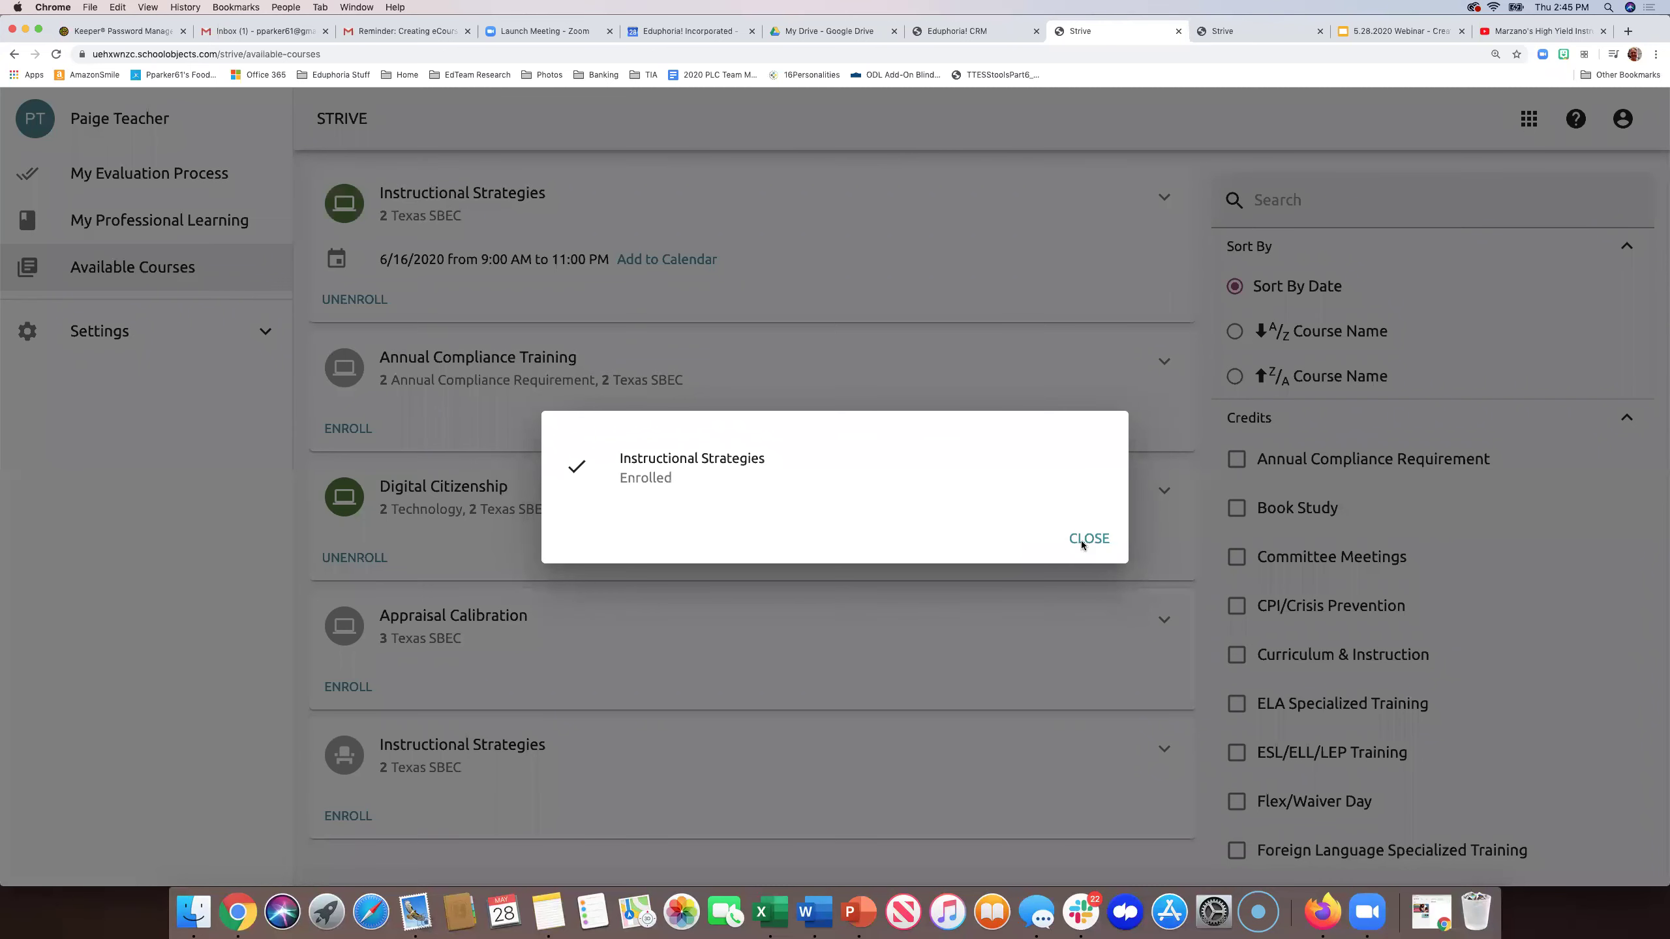
pyautogui.click(1081, 544)
pyautogui.click(234, 219)
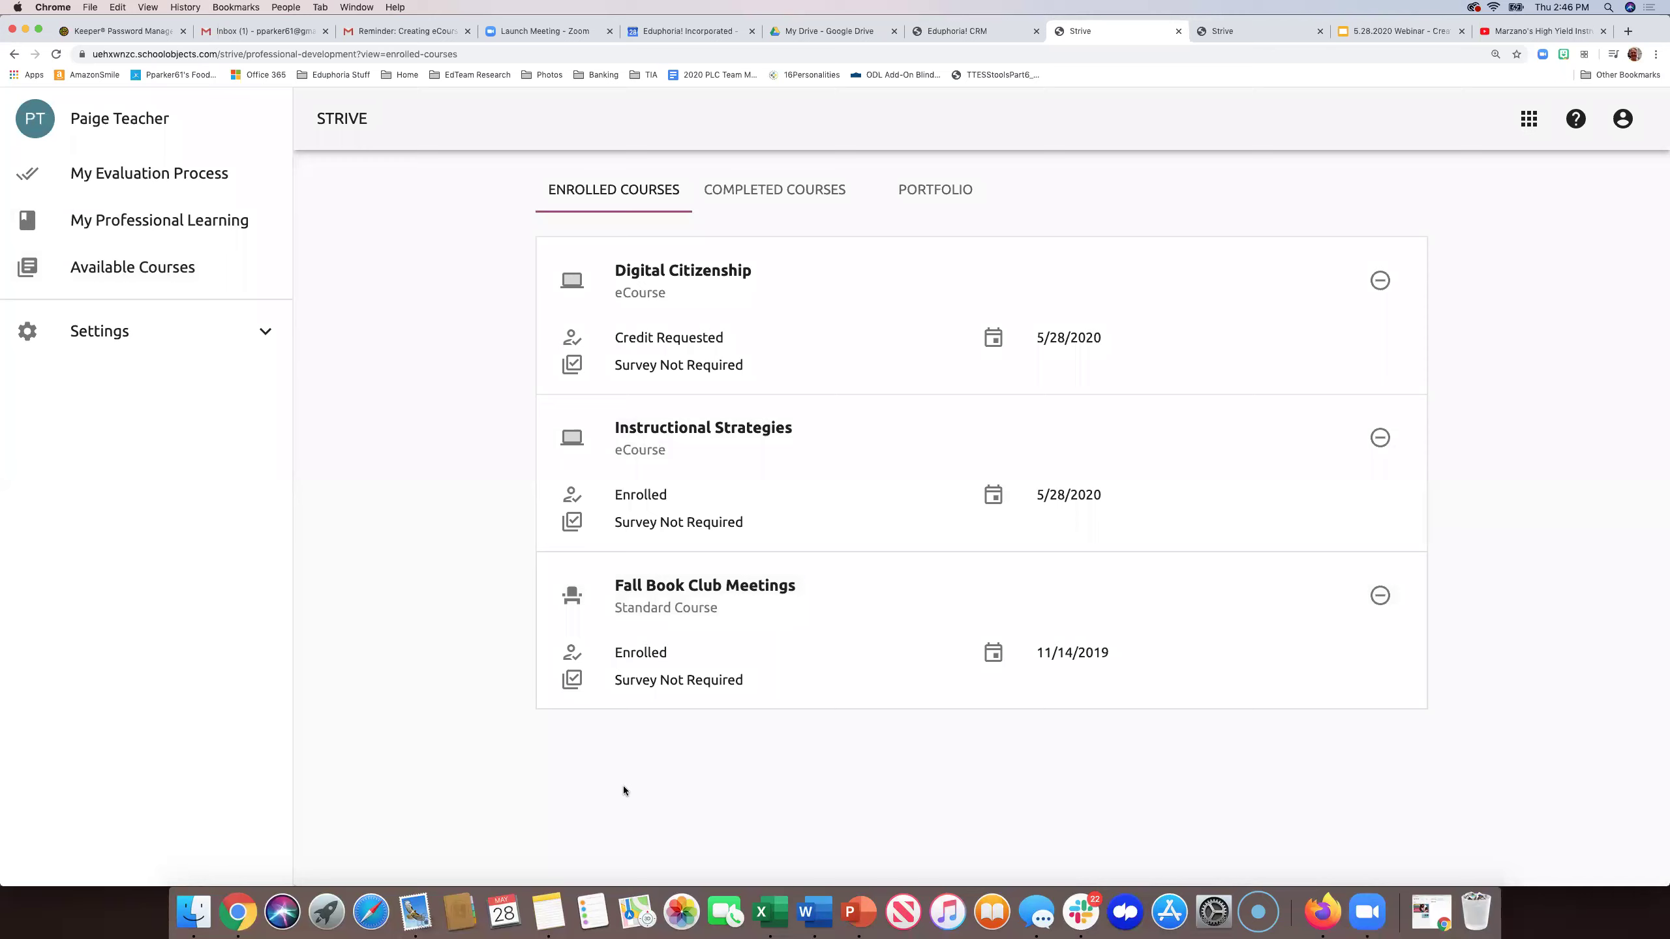
pyautogui.click(664, 440)
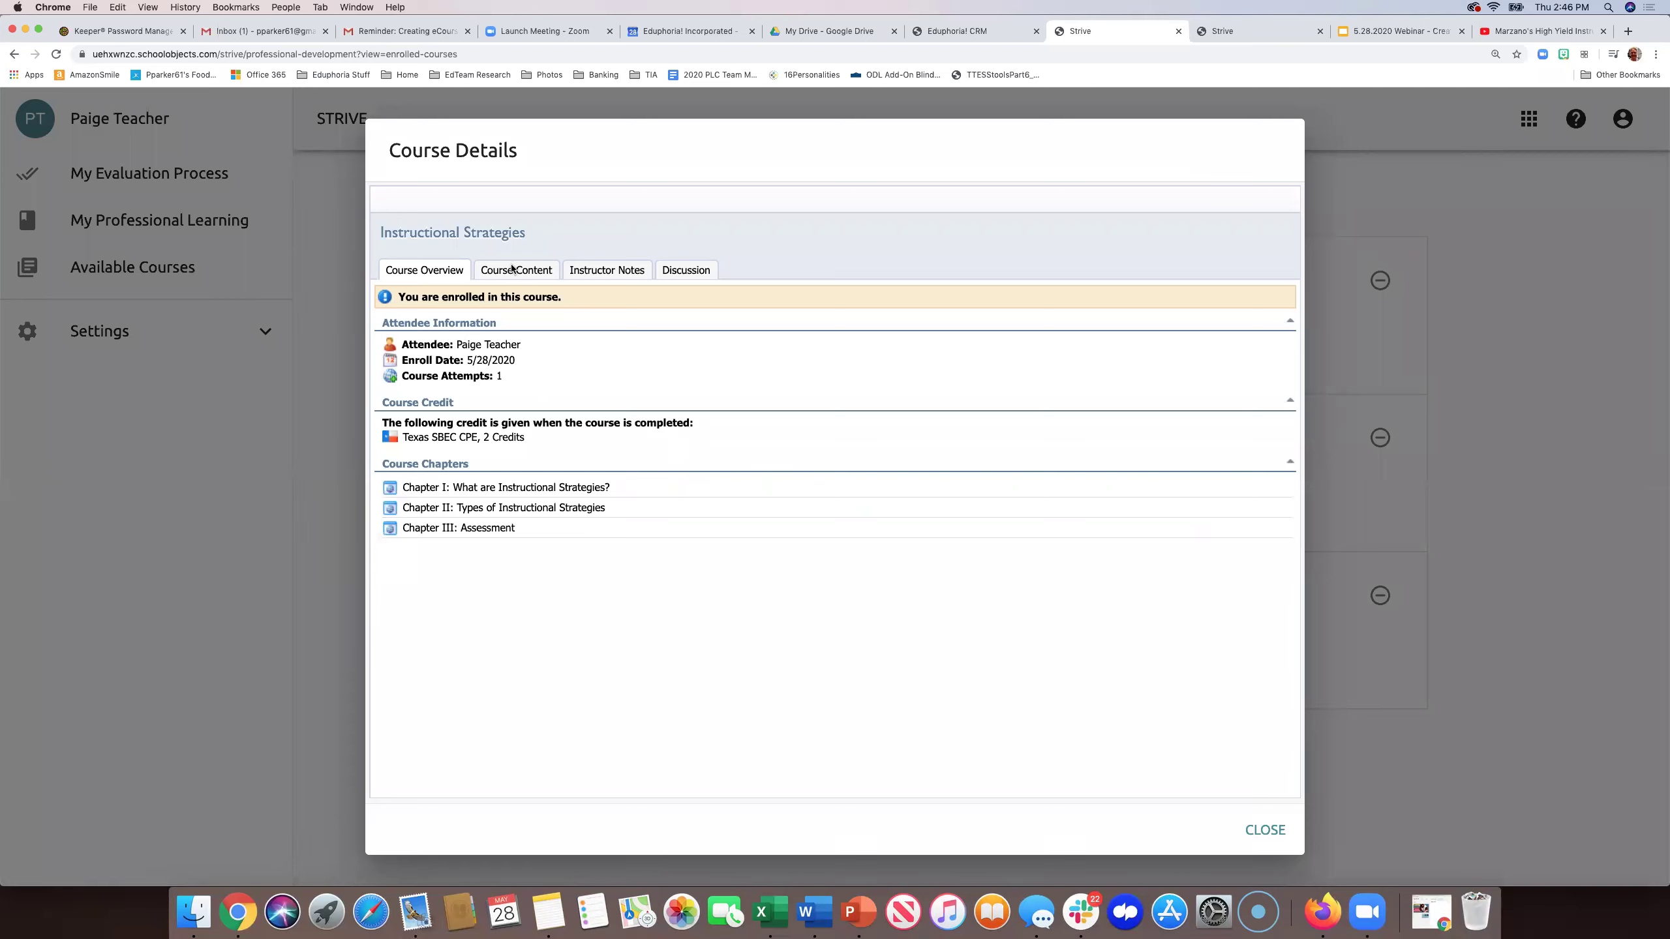
# - Read Chapter I, What are Instructional Strategies?, through its Definition page to the end in full screen
pyautogui.click(514, 270)
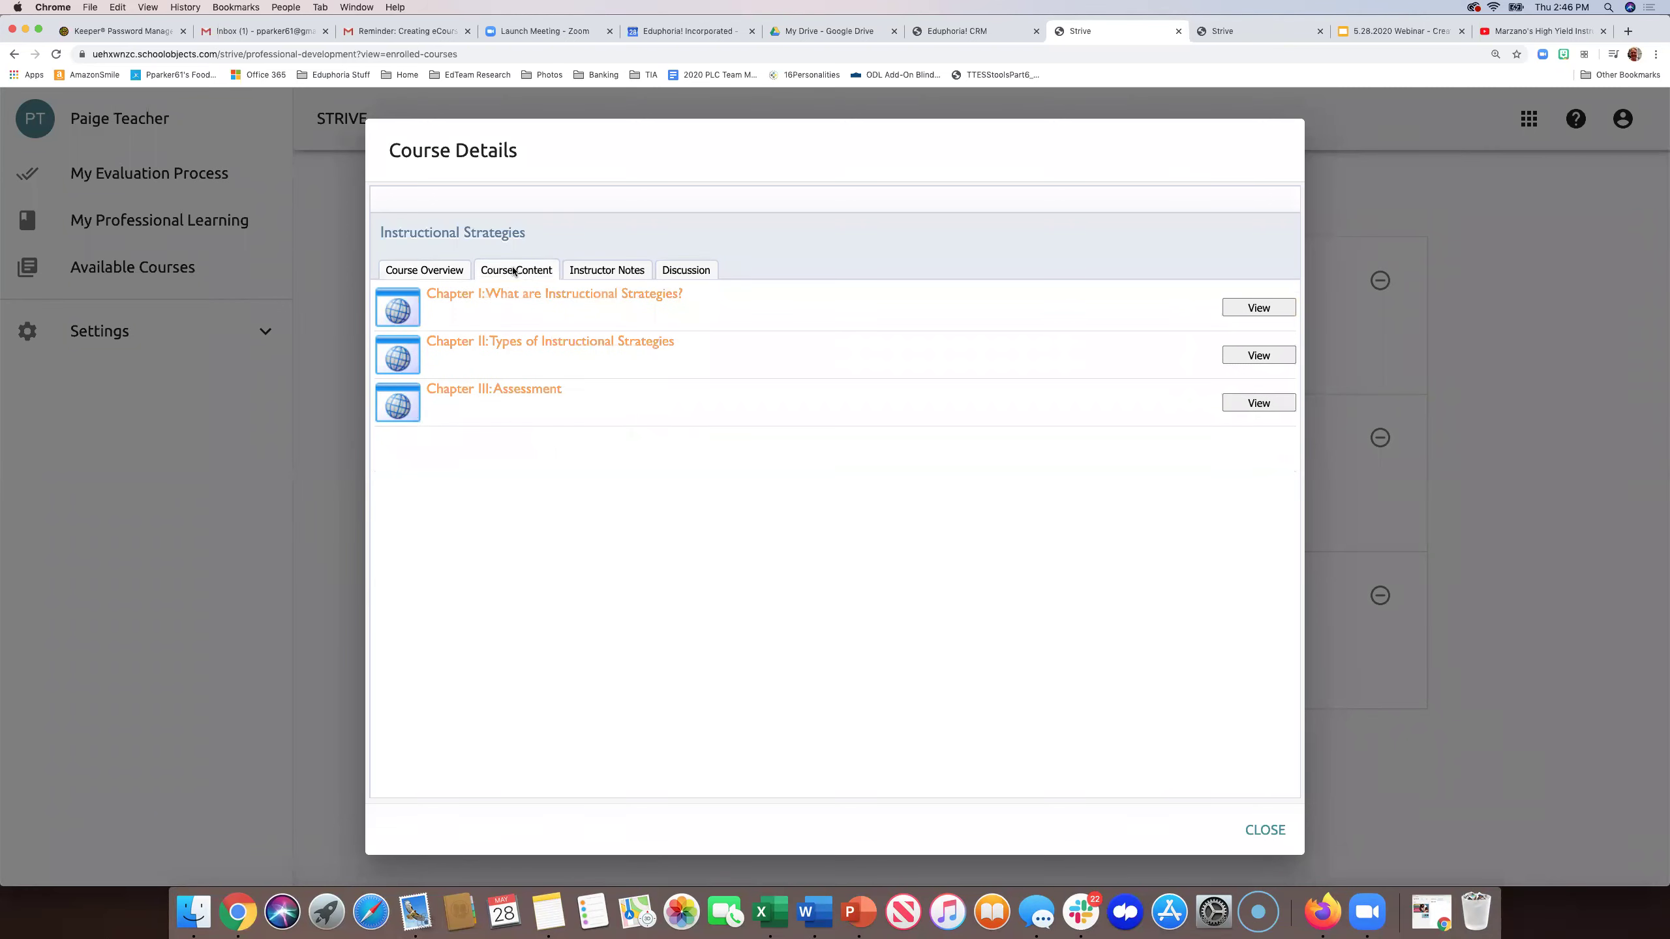
pyautogui.click(1242, 309)
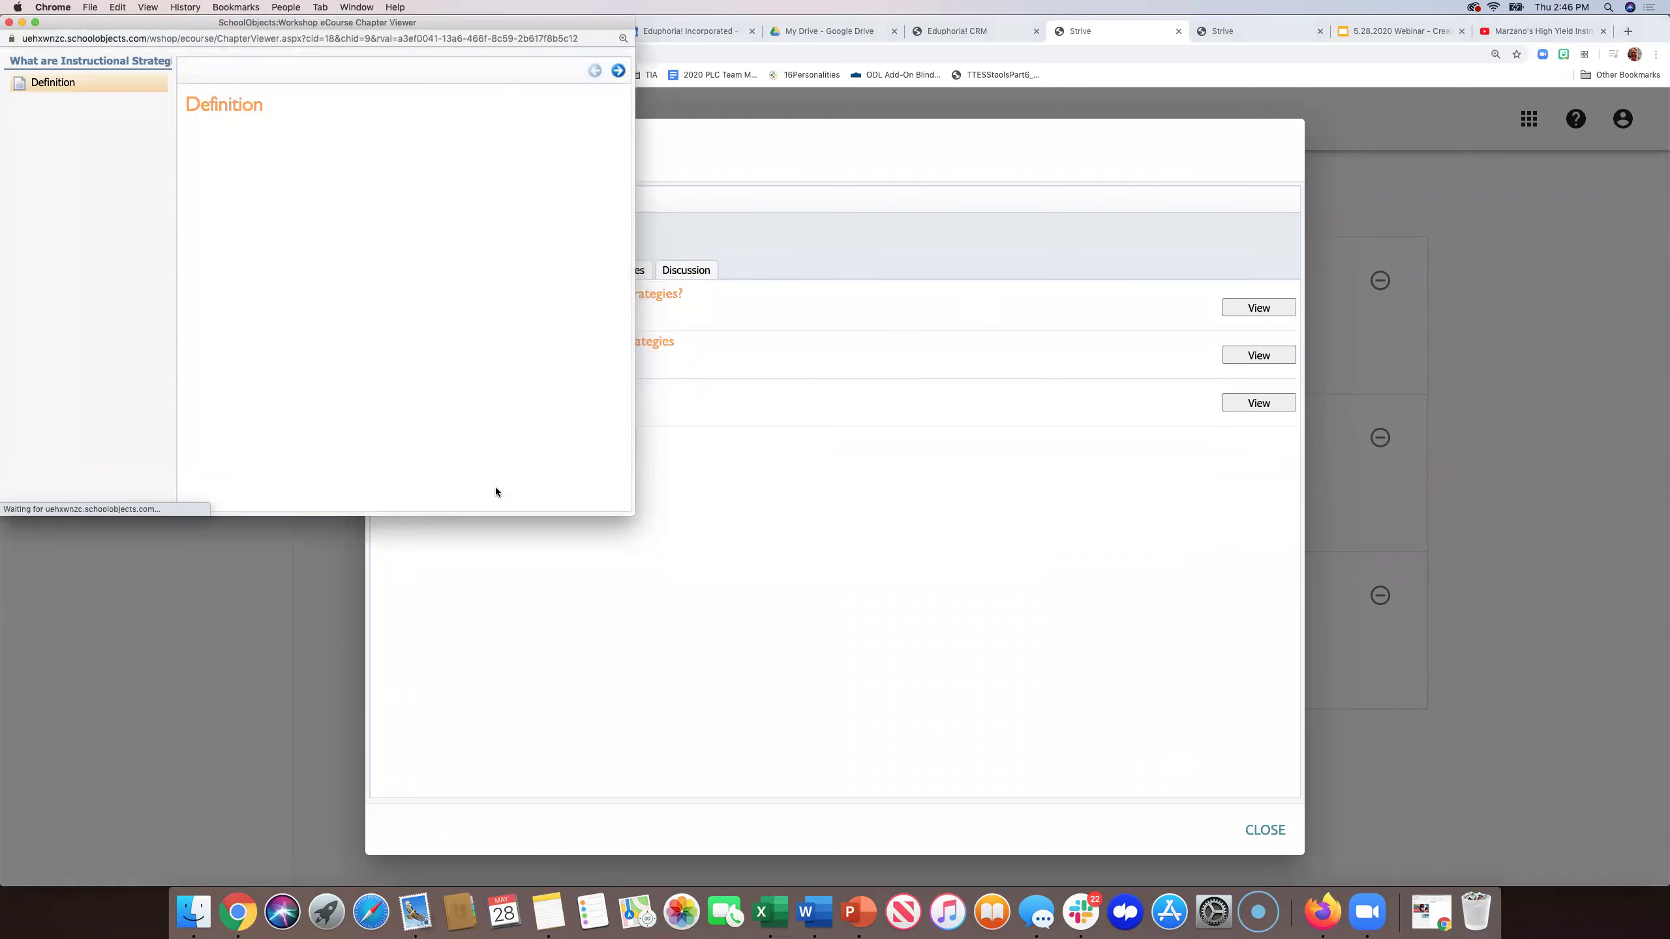
pyautogui.click(35, 23)
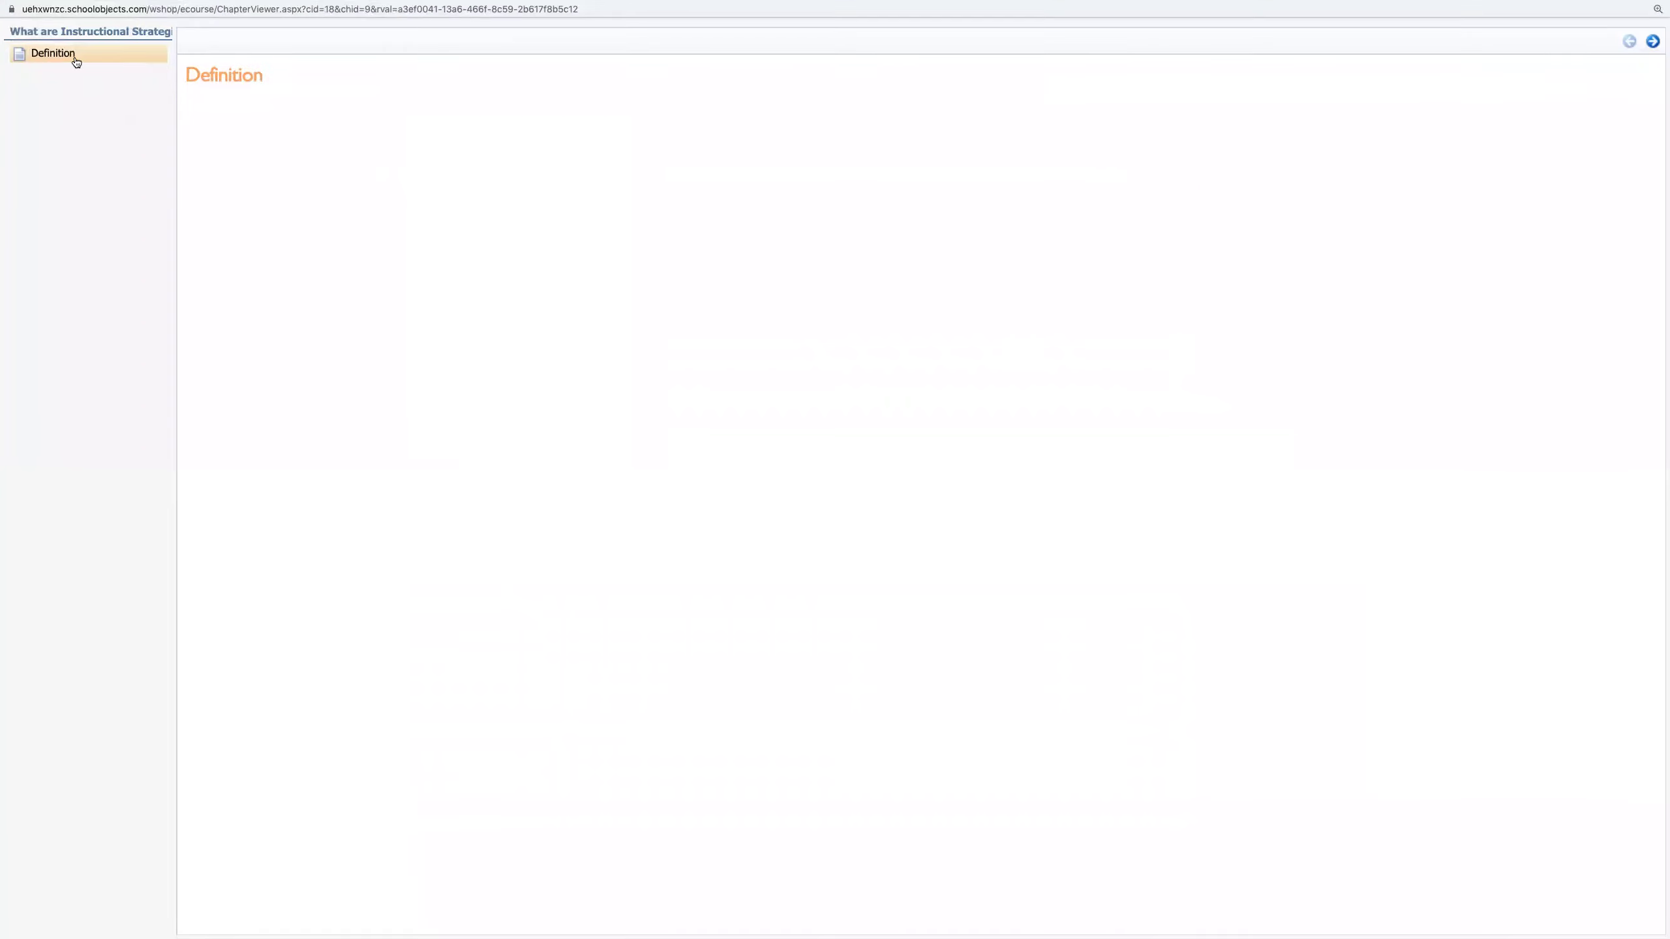
pyautogui.click(75, 59)
pyautogui.hscroll(-5, 227, 276)
pyautogui.click(1652, 42)
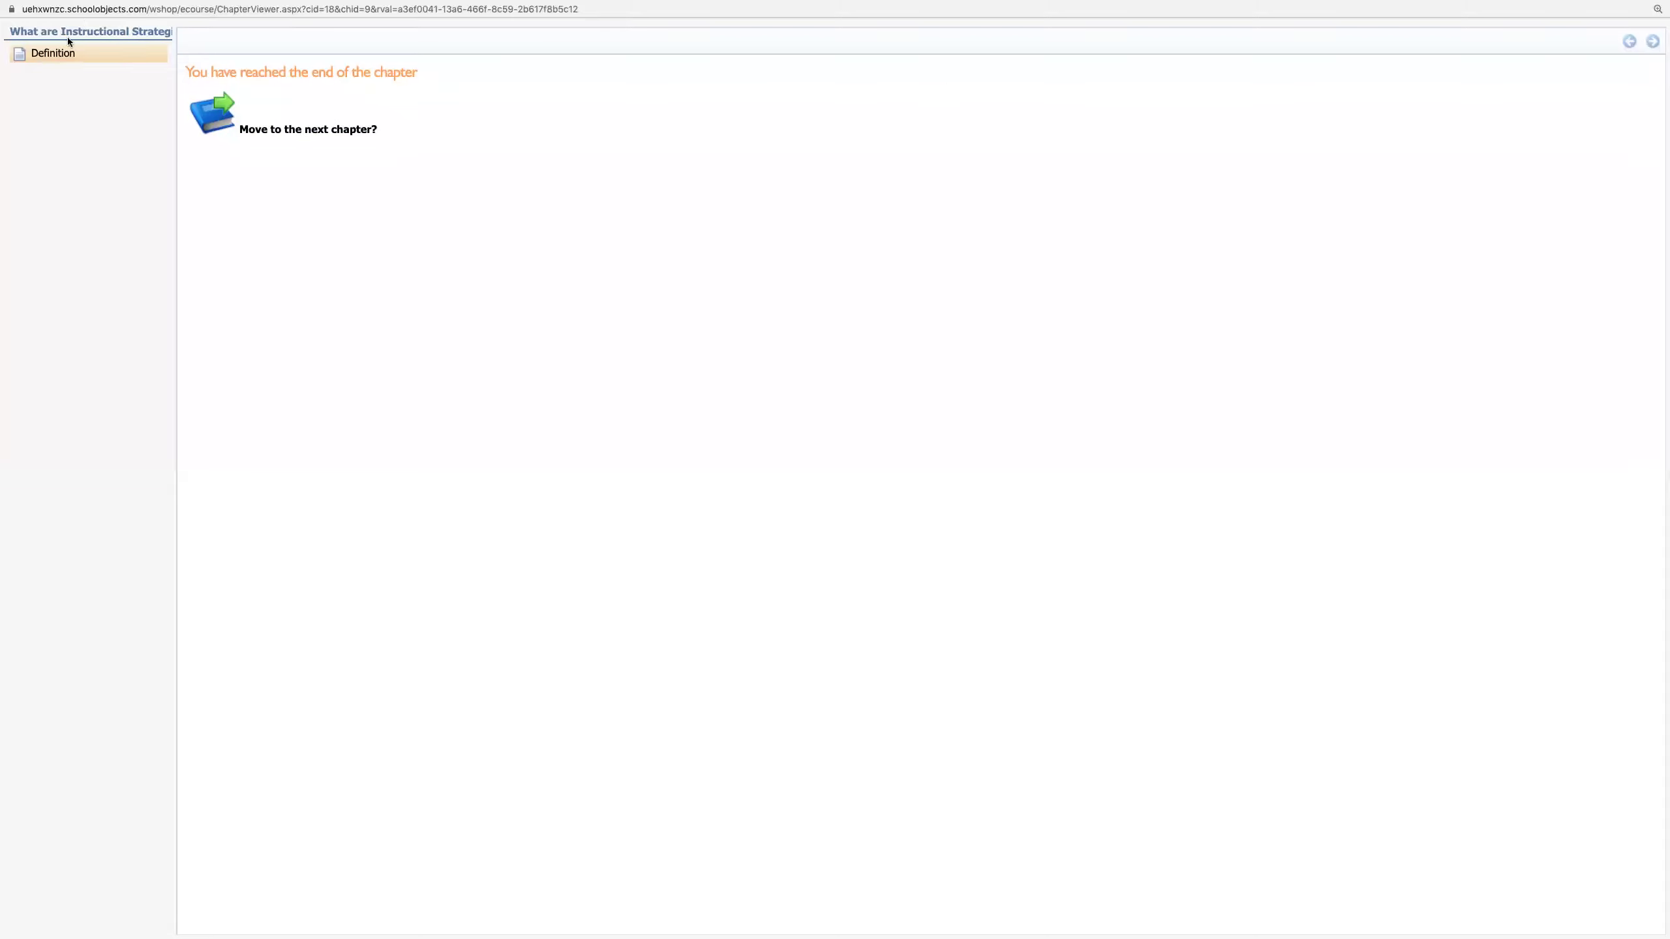
pyautogui.click(56, 61)
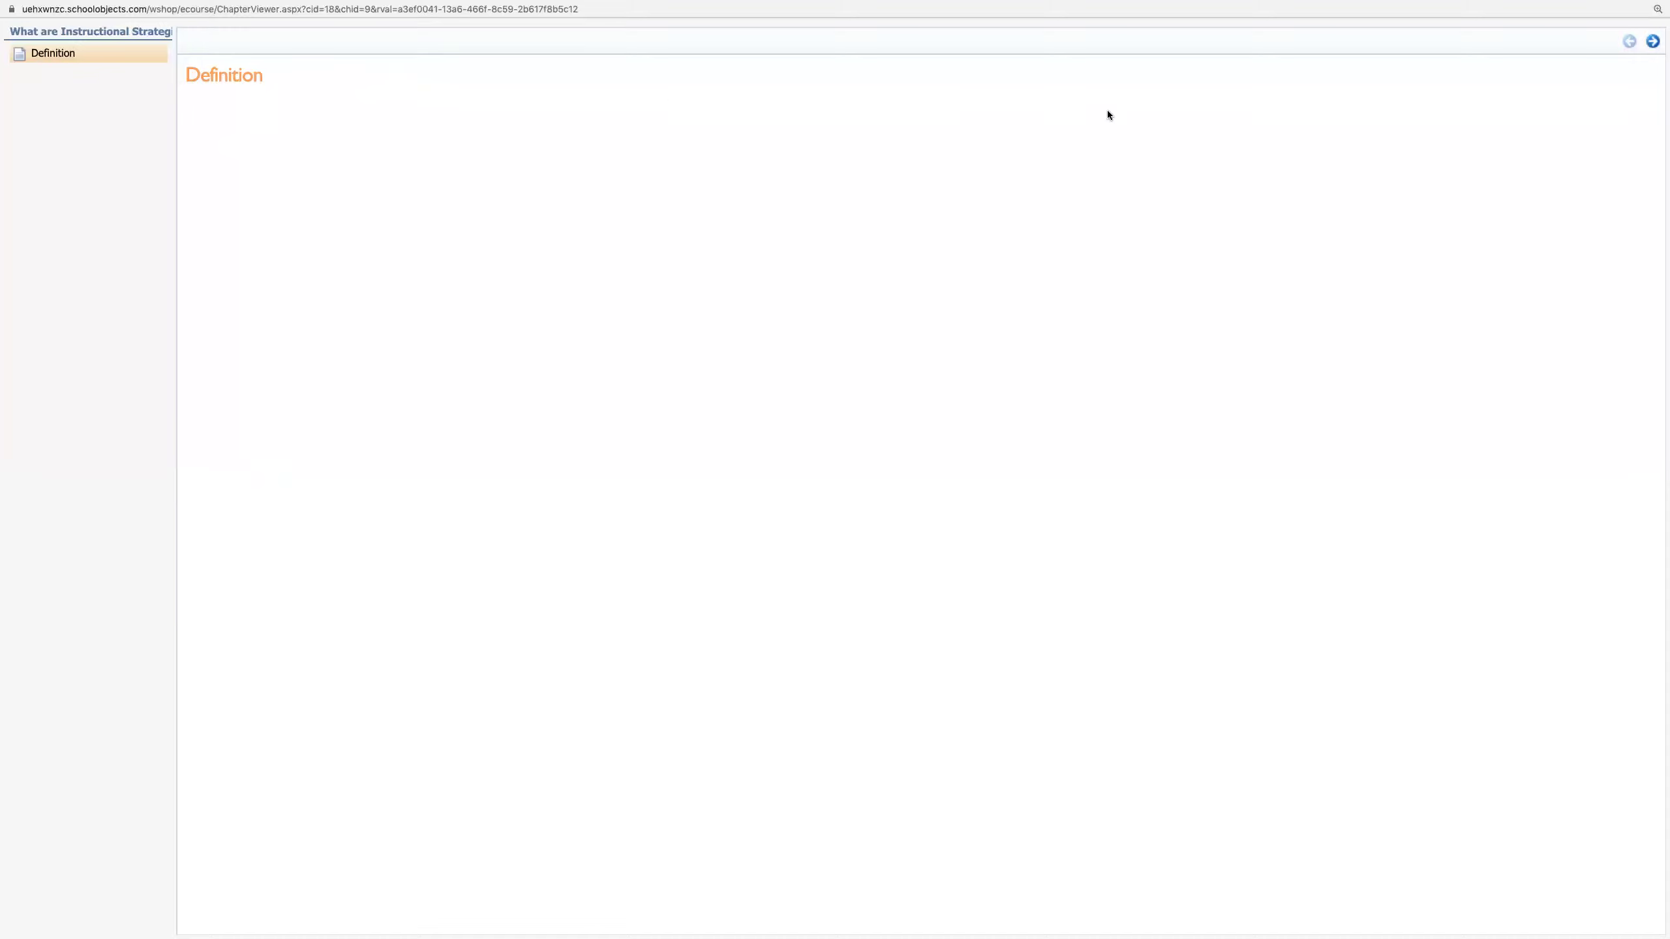
pyautogui.click(1653, 42)
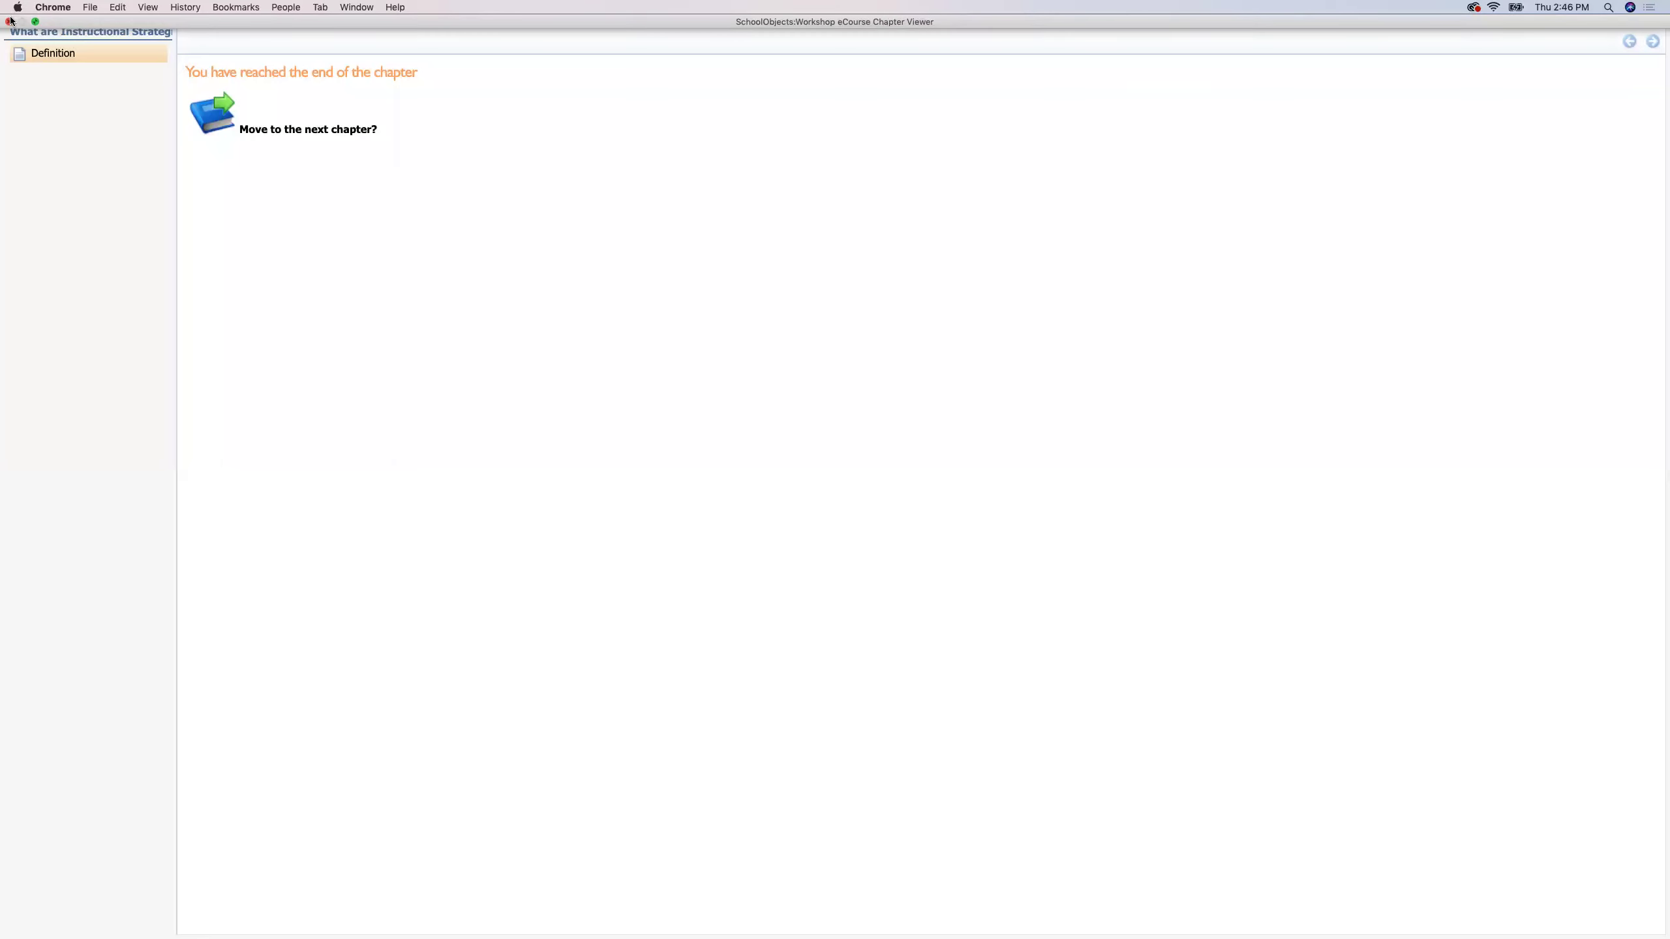
pyautogui.click(11, 21)
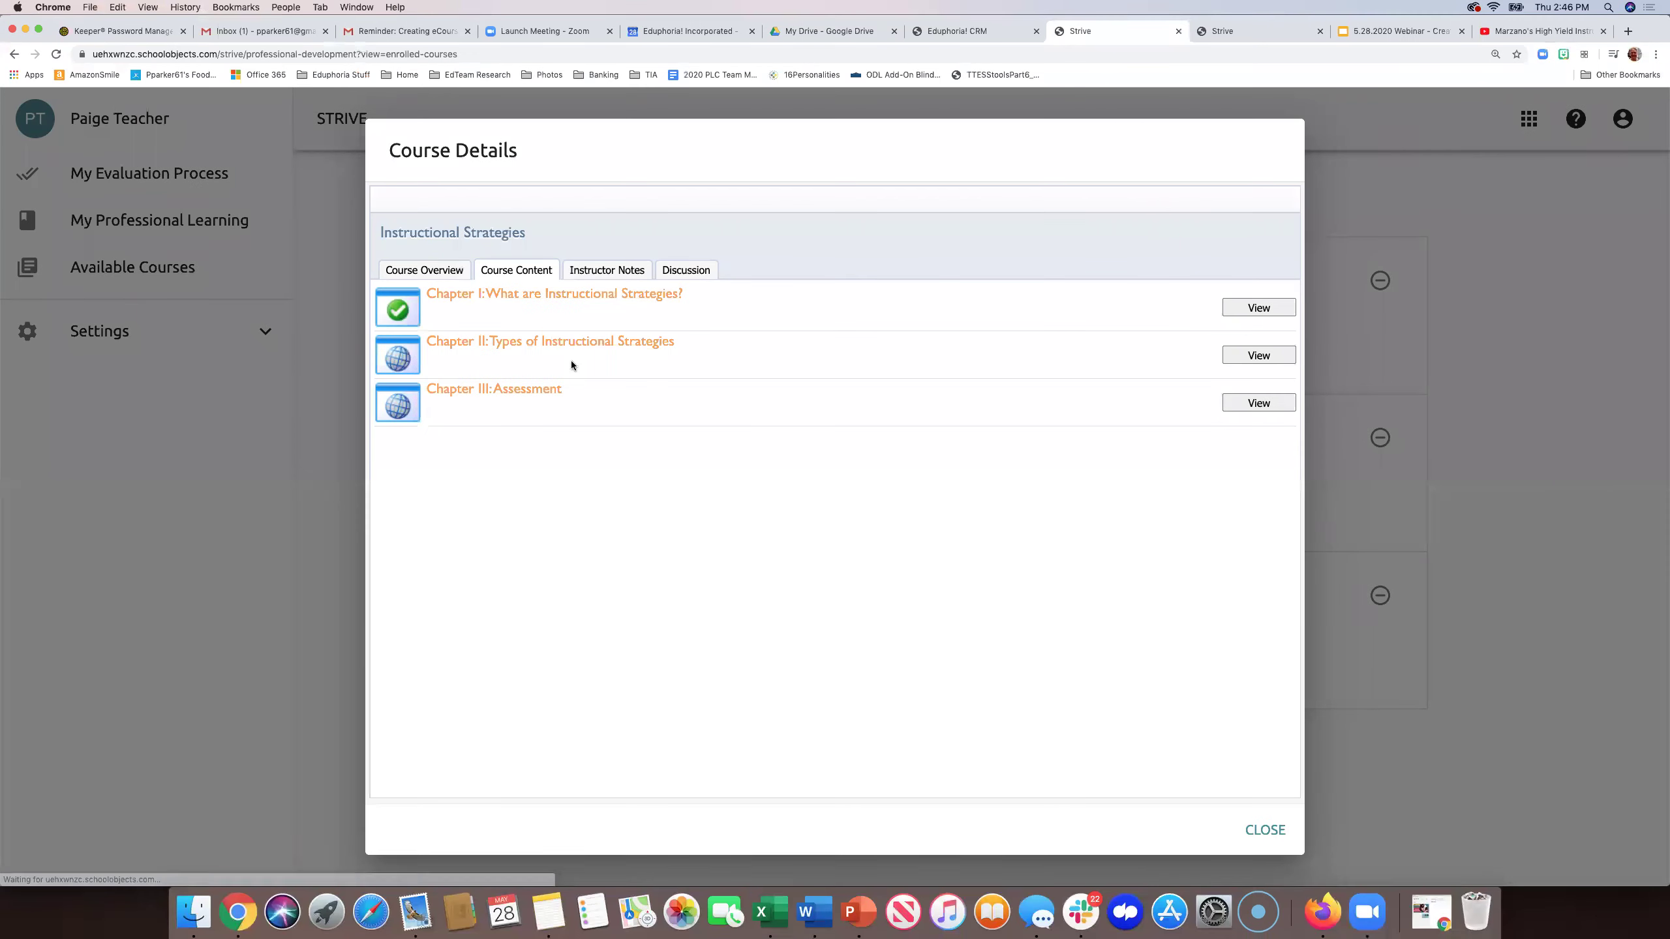
# - View Chapter II's Marzano video and linked article, then return to the teacher's course details
pyautogui.click(1236, 356)
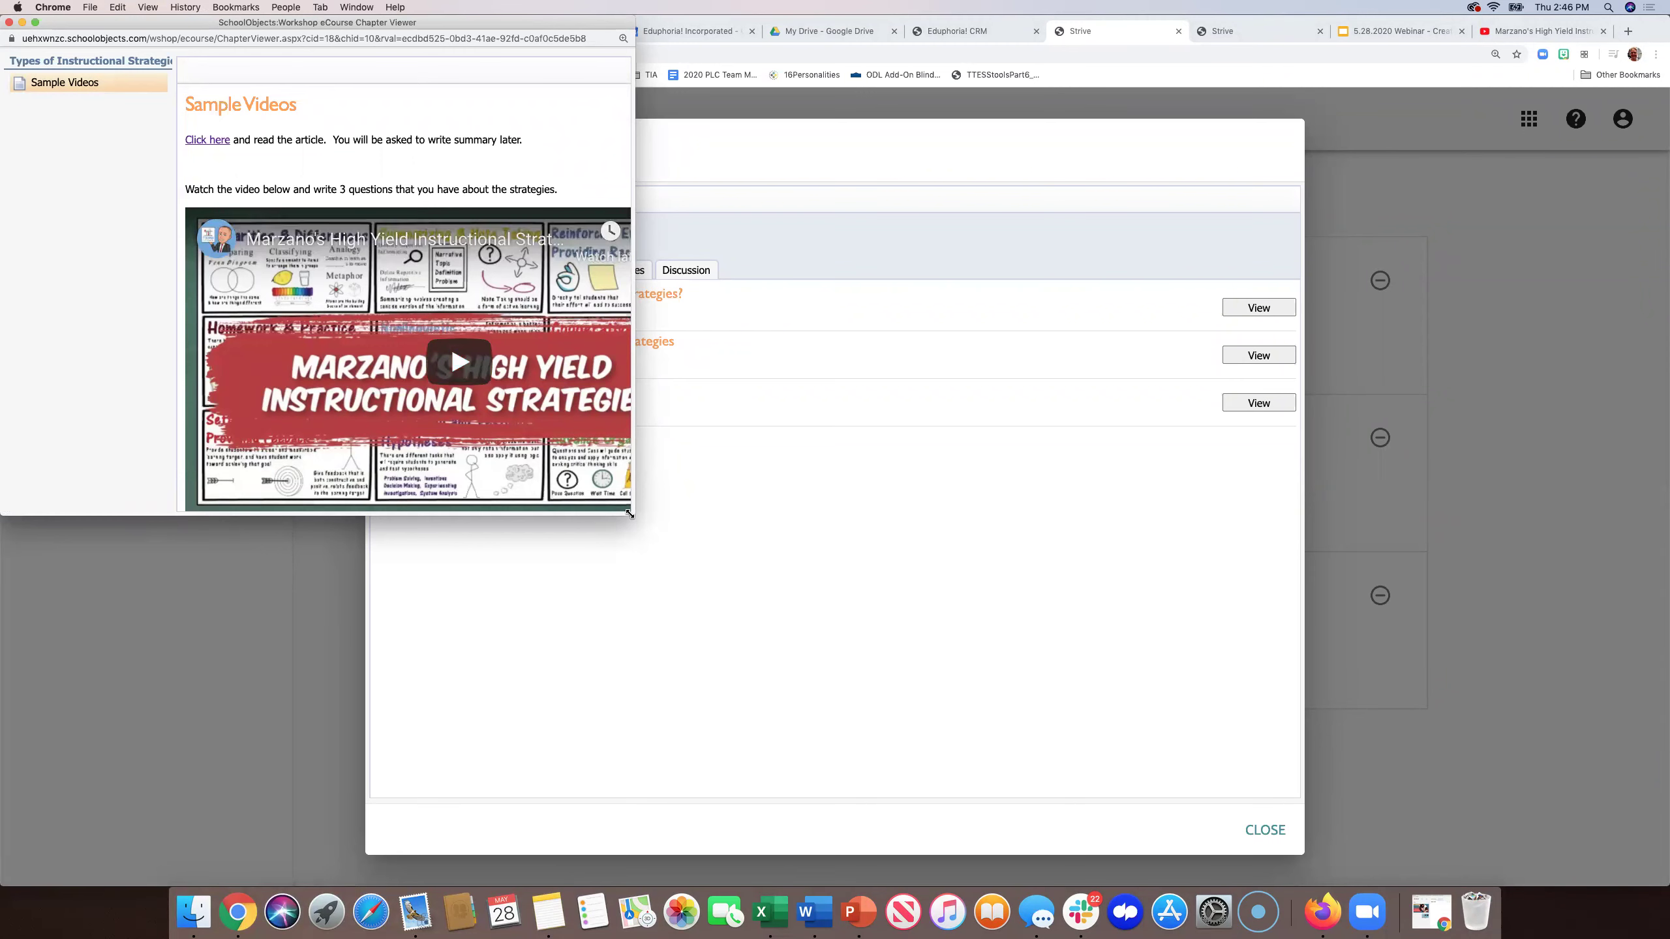
pyautogui.click(34, 23)
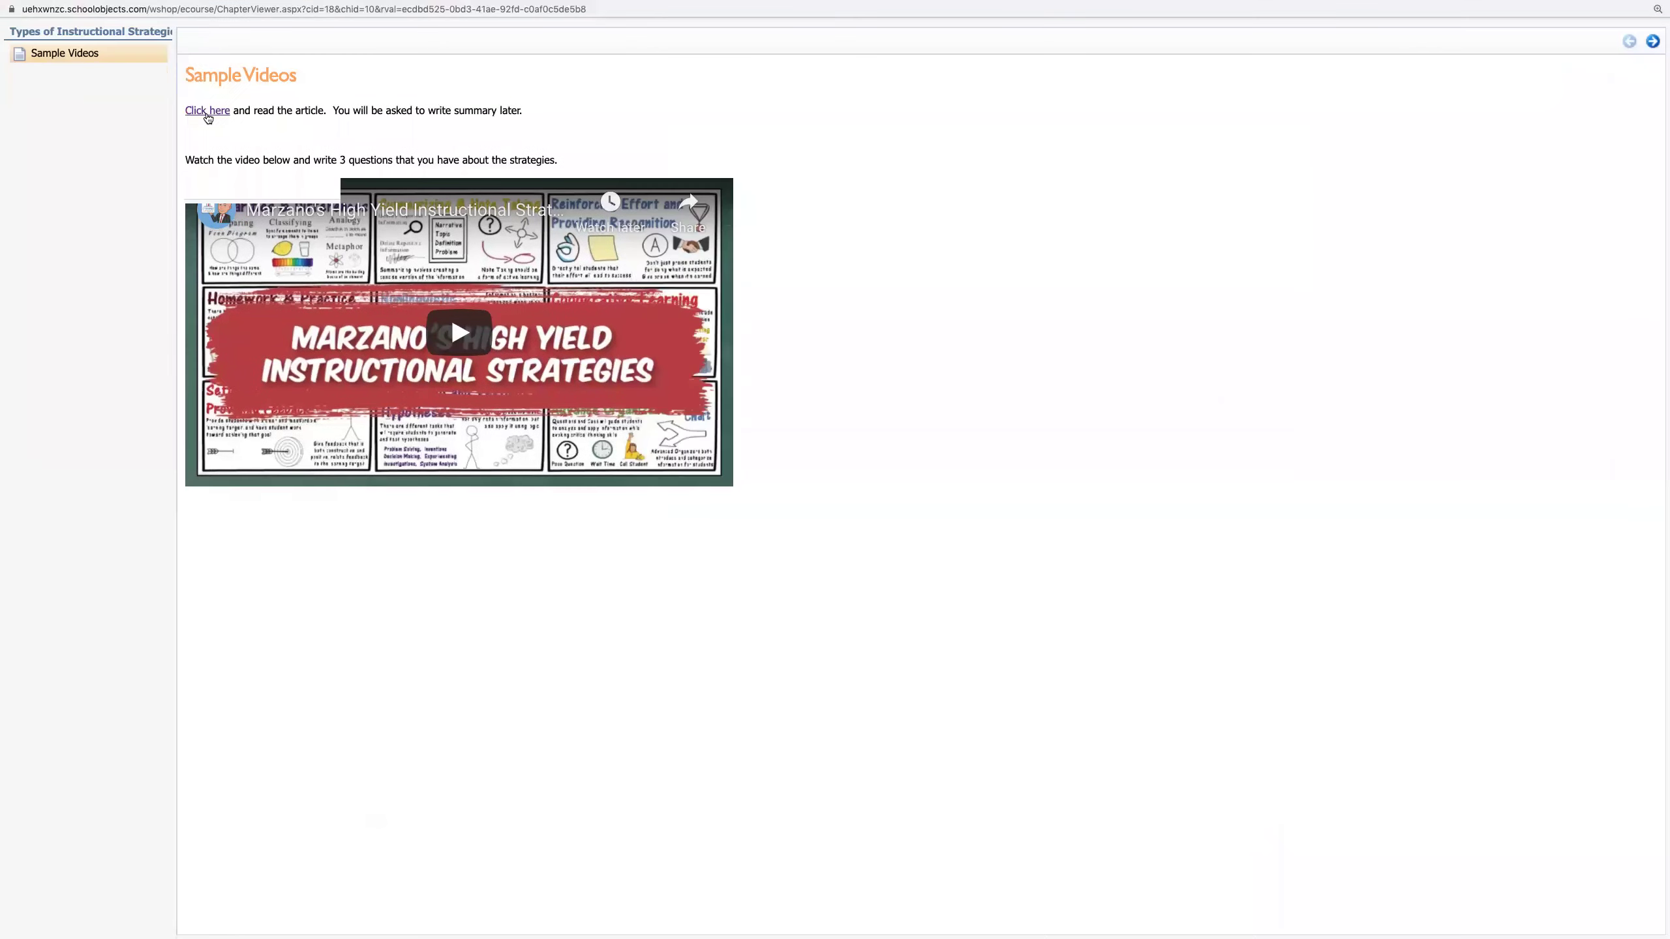
pyautogui.click(206, 110)
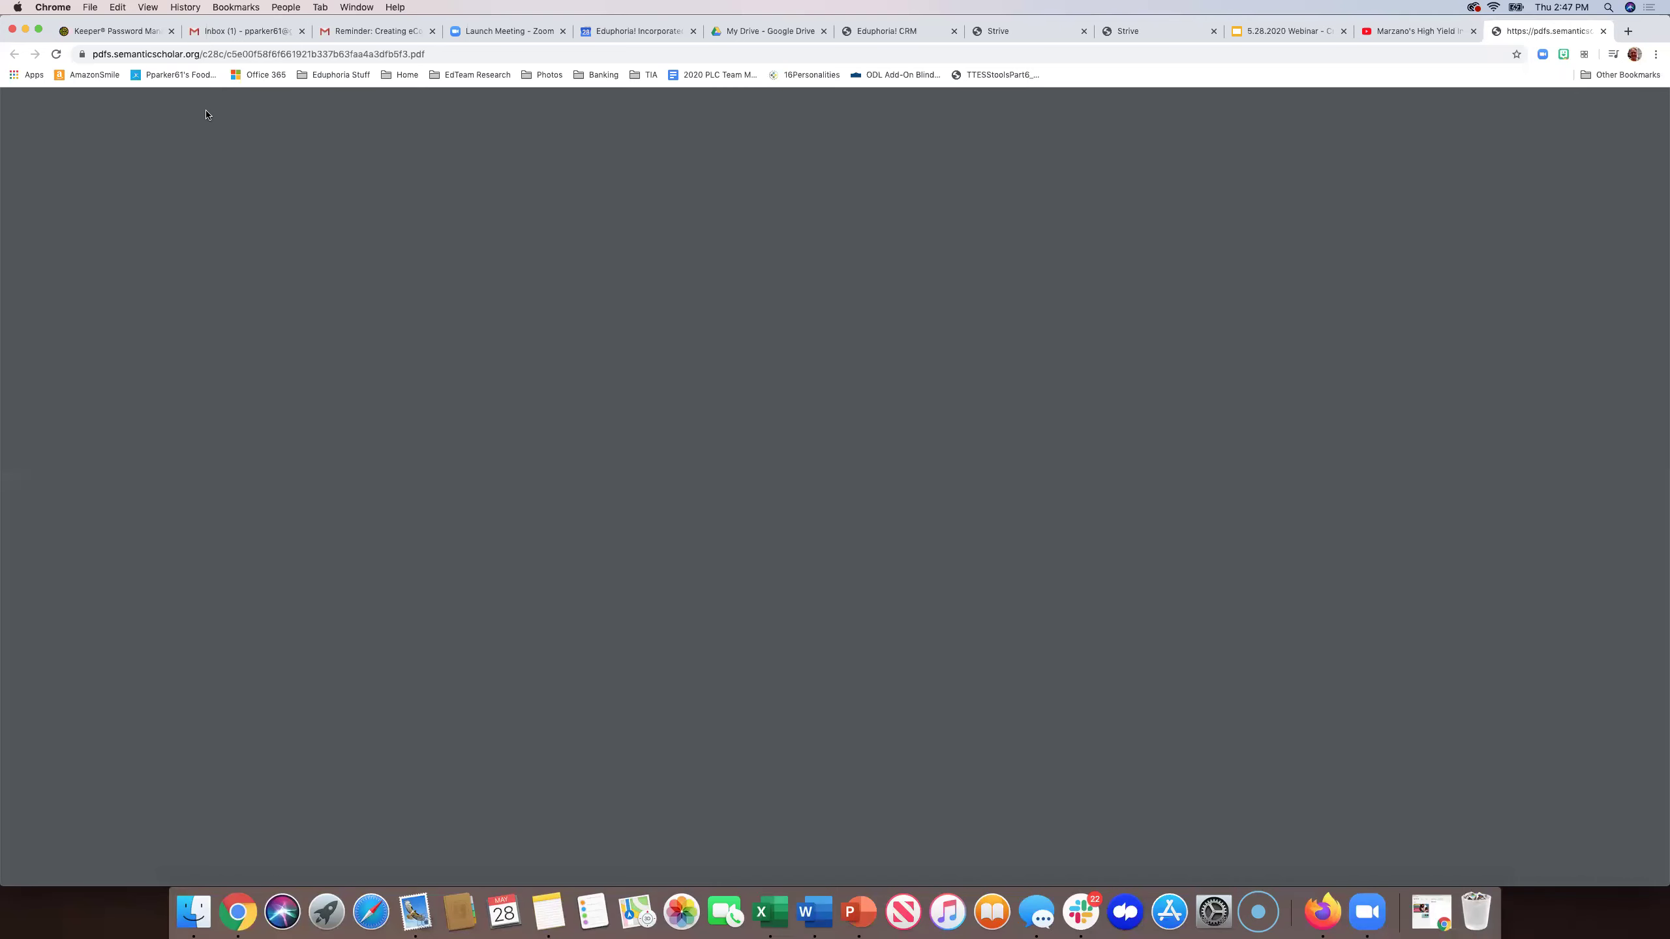
pyautogui.click(1602, 30)
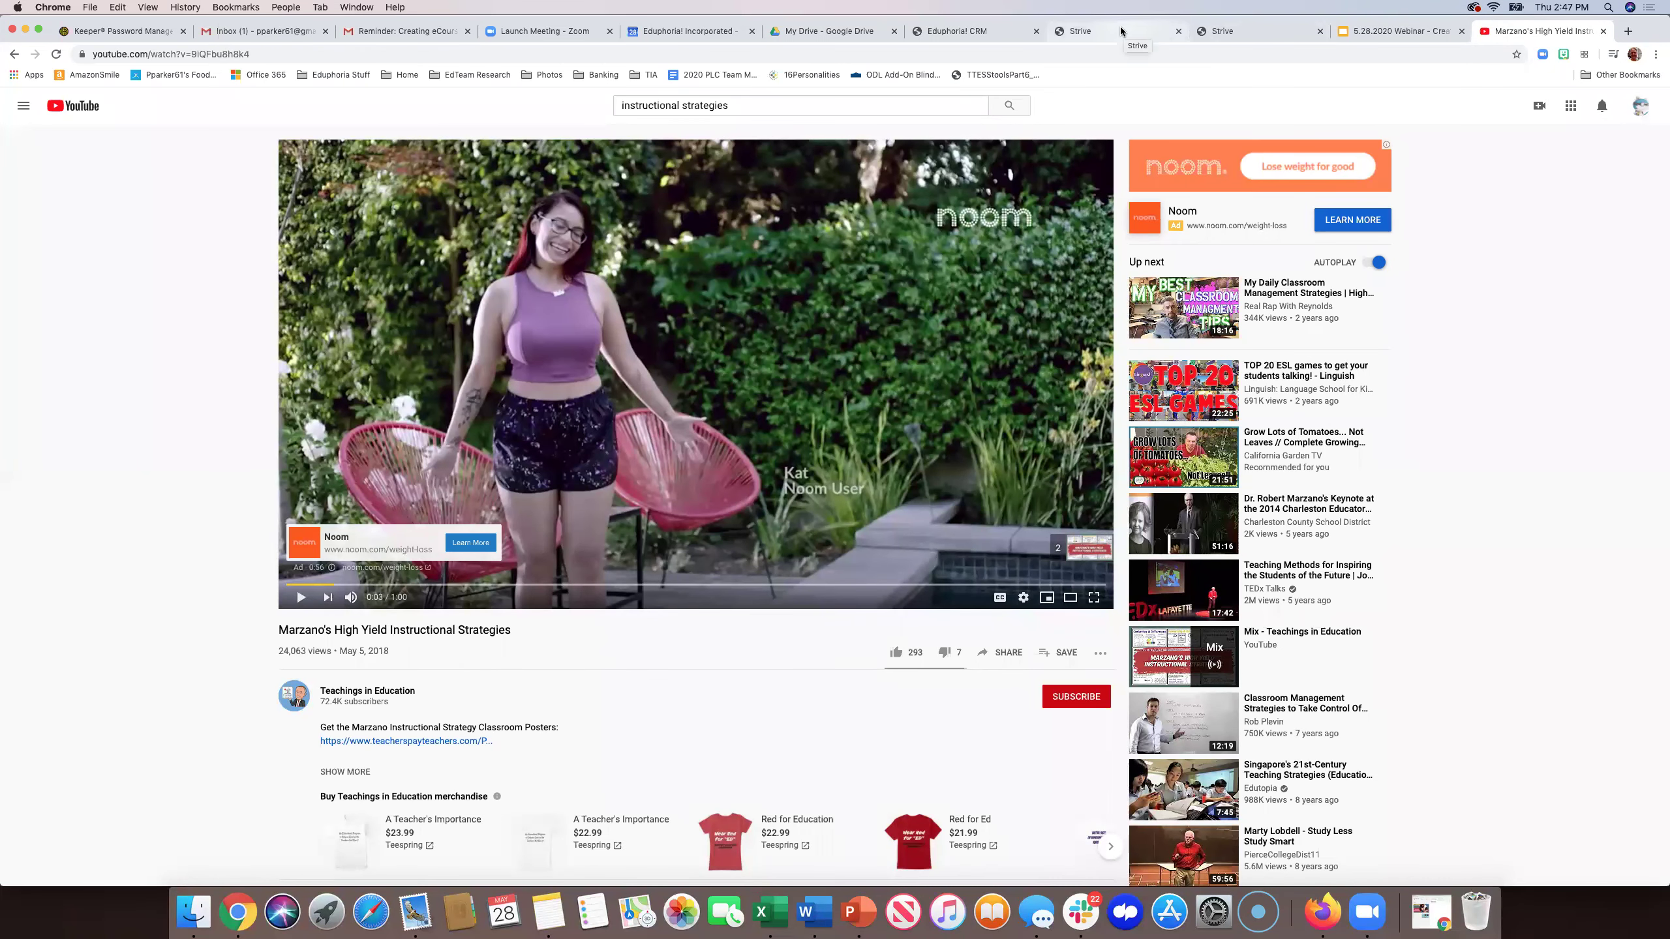
pyautogui.click(1088, 38)
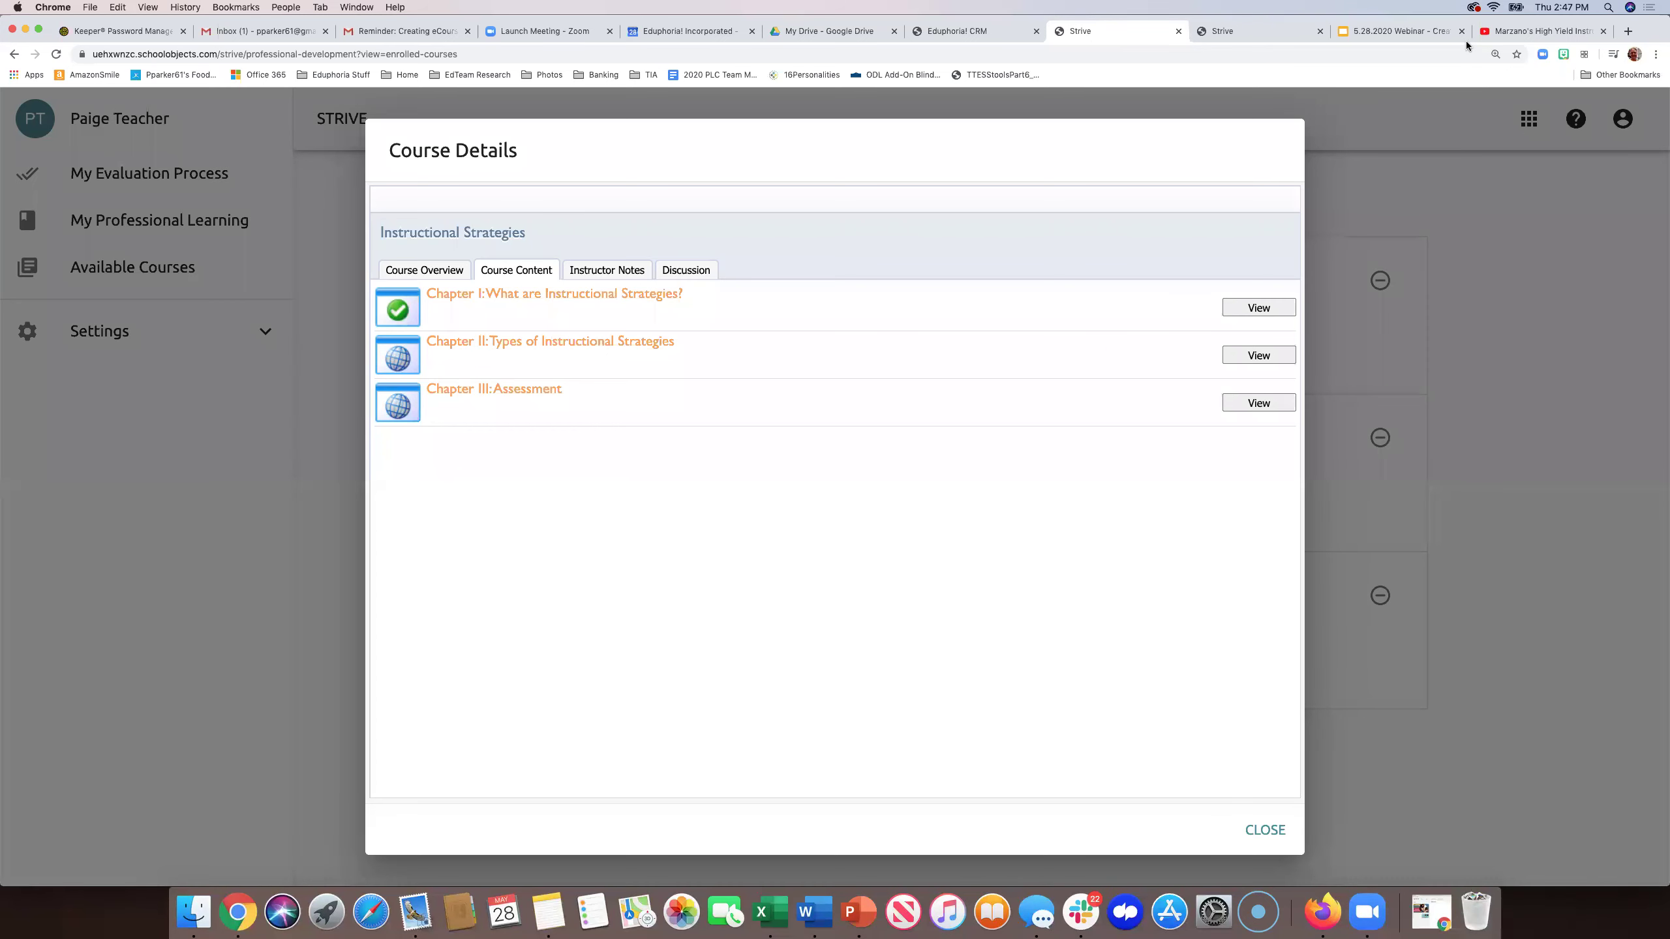
pyautogui.click(1491, 32)
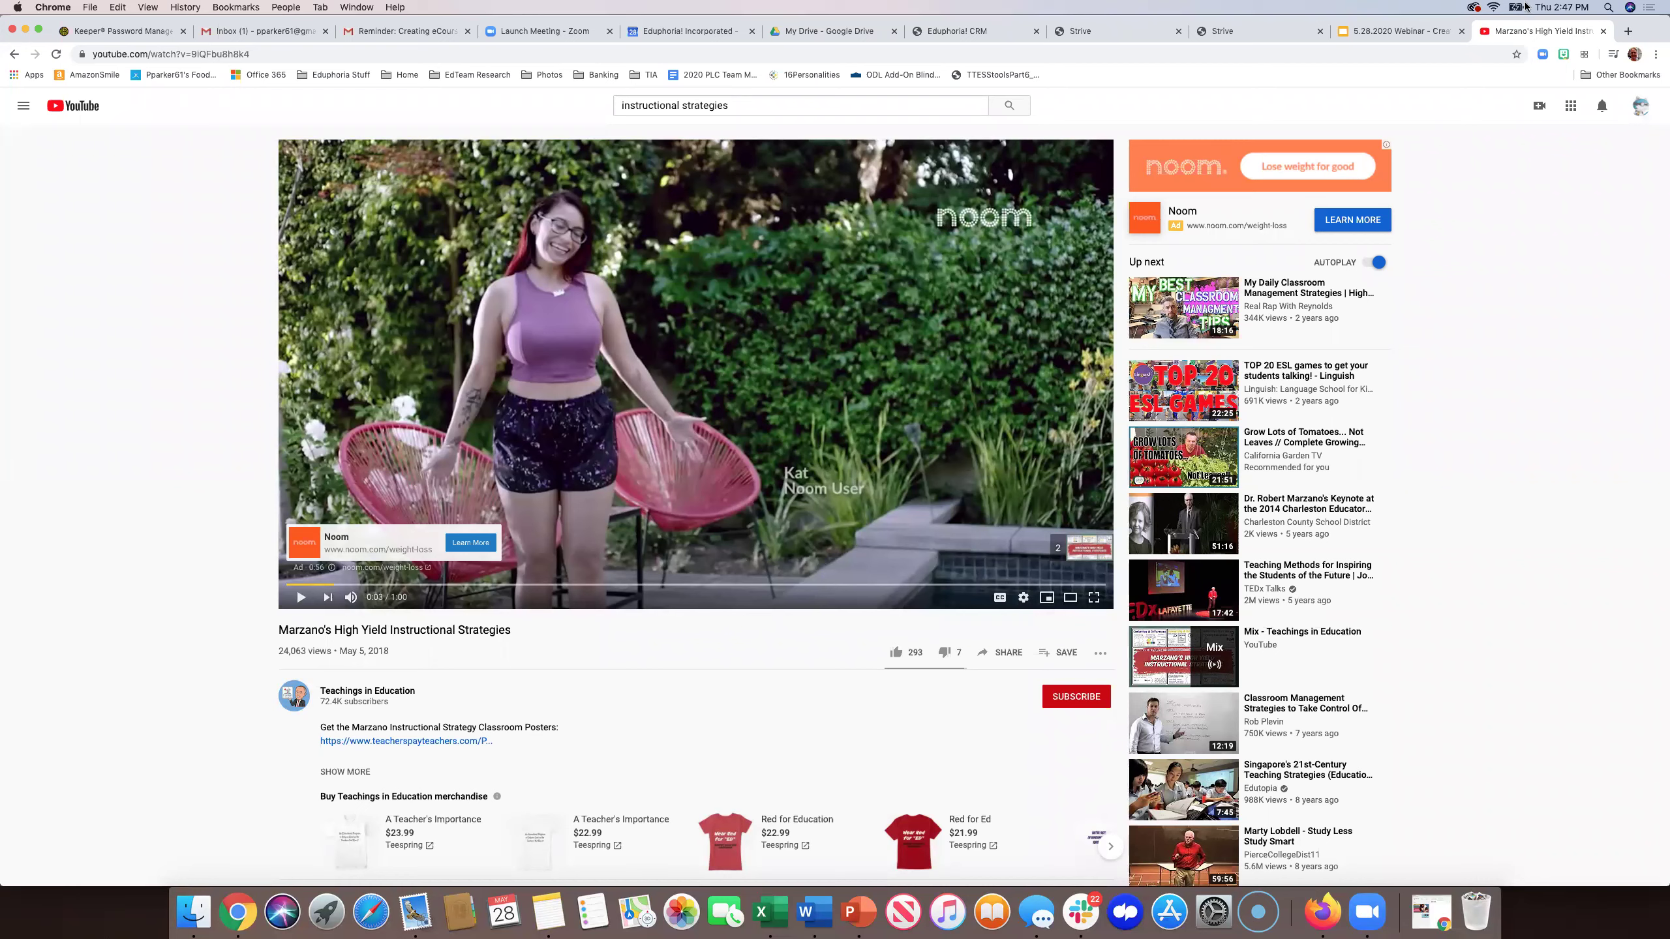
pyautogui.click(1275, 29)
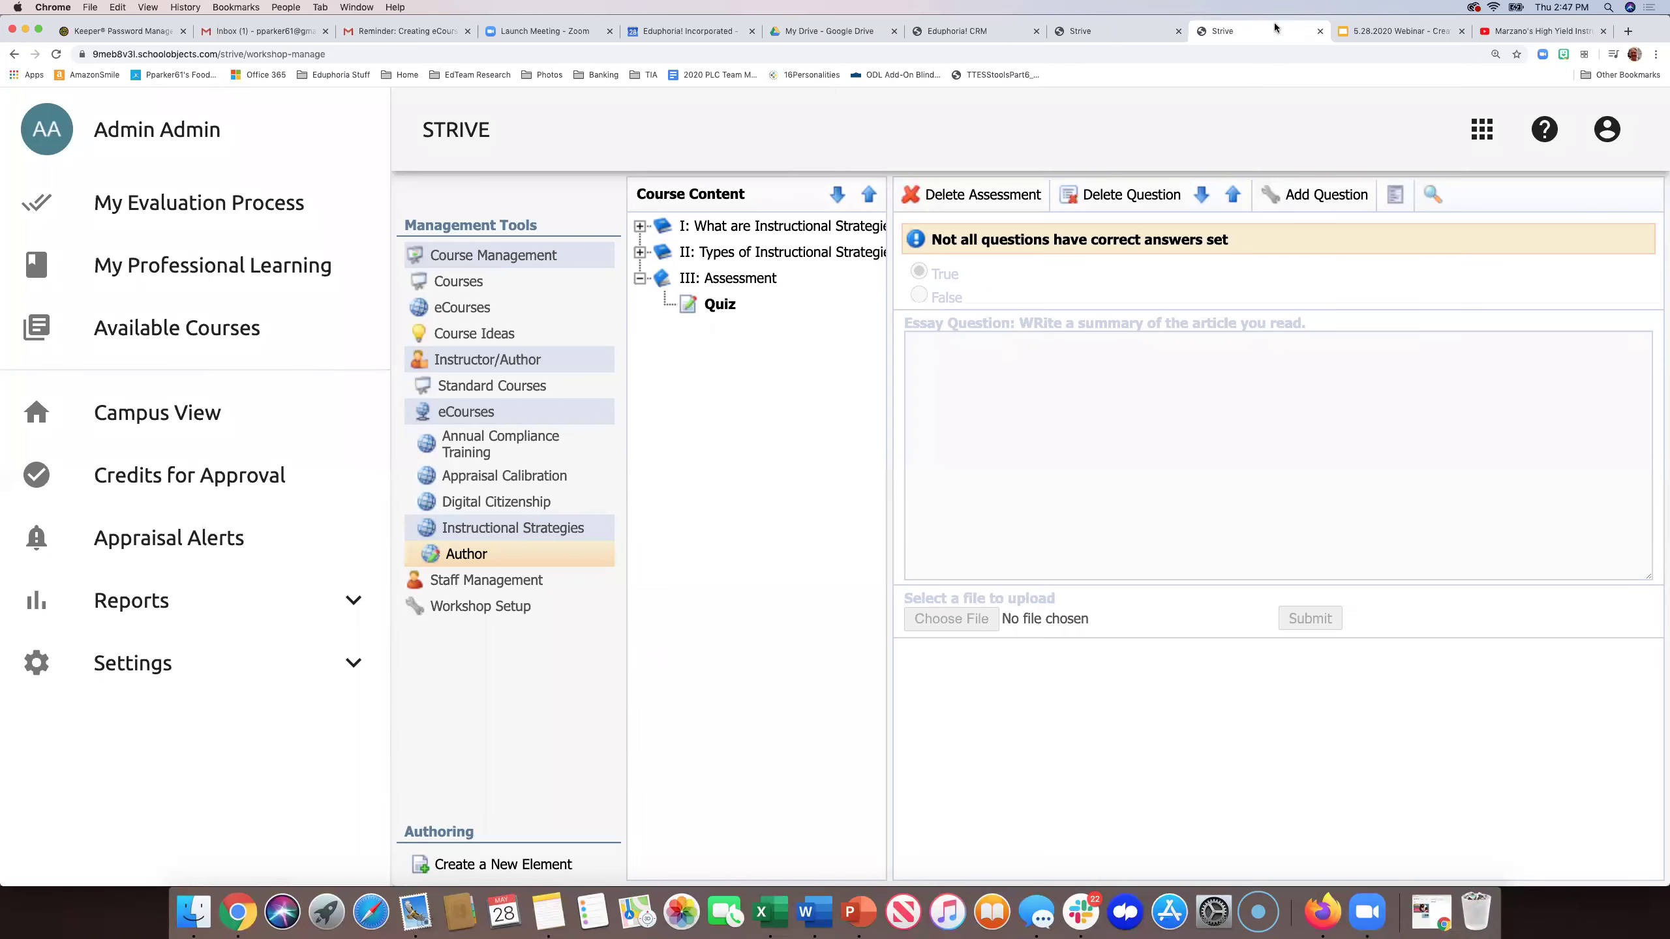
pyautogui.click(1110, 31)
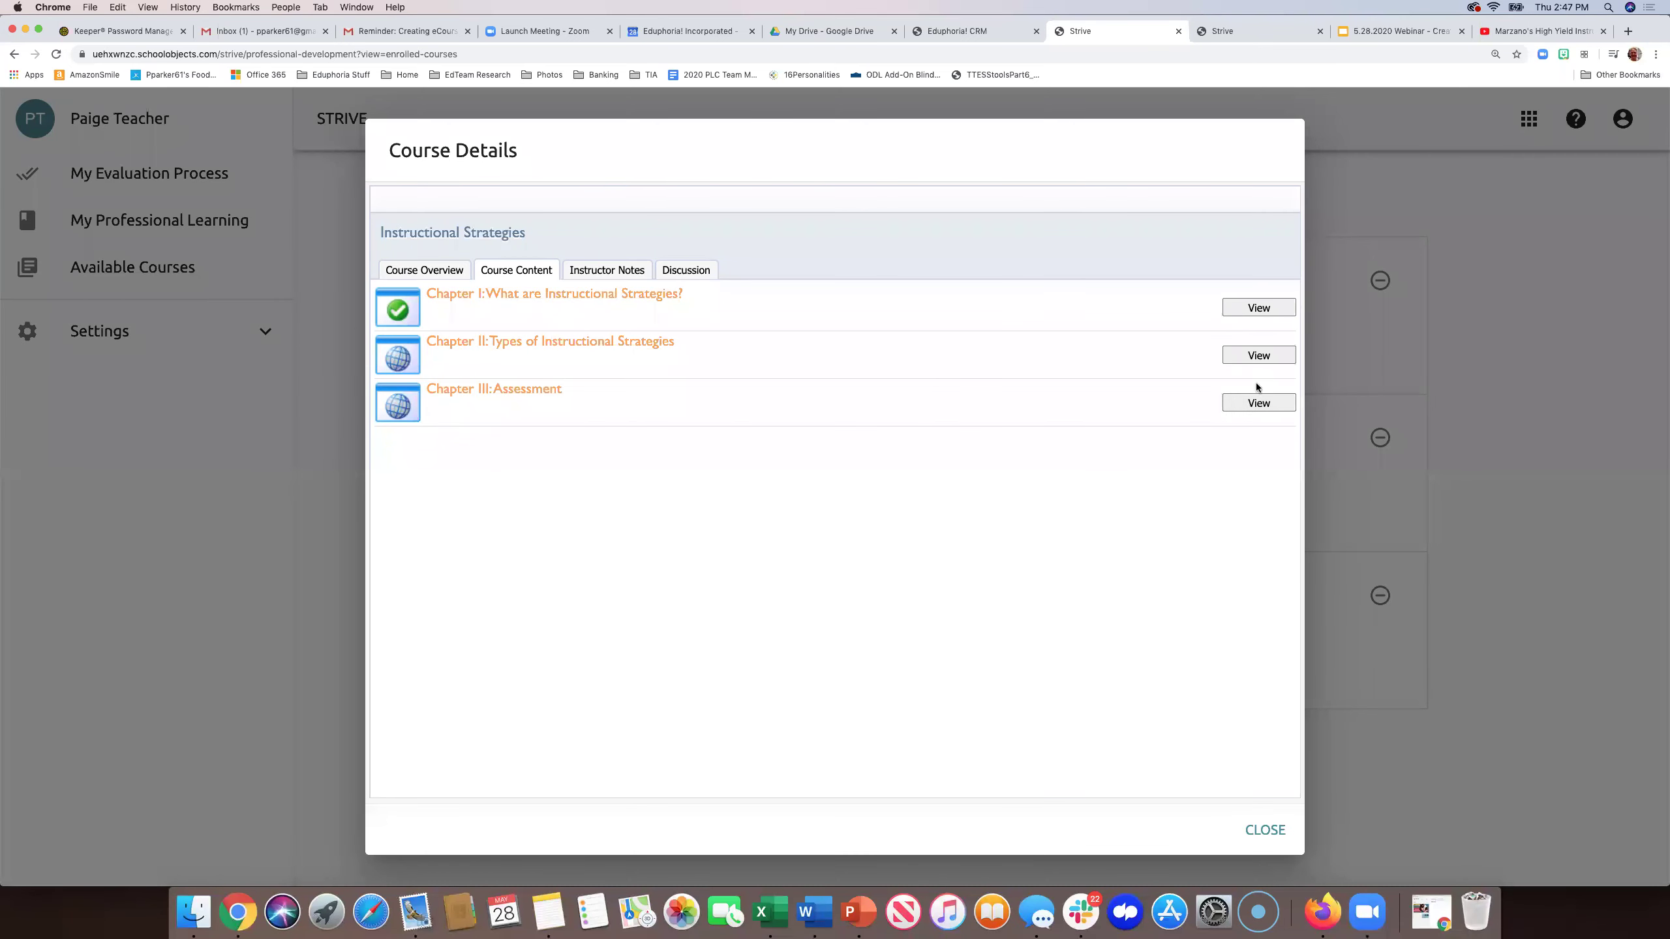
# - In the Chapter III Quiz, answer True and type 'guguyuy' as the essay response
pyautogui.click(1254, 406)
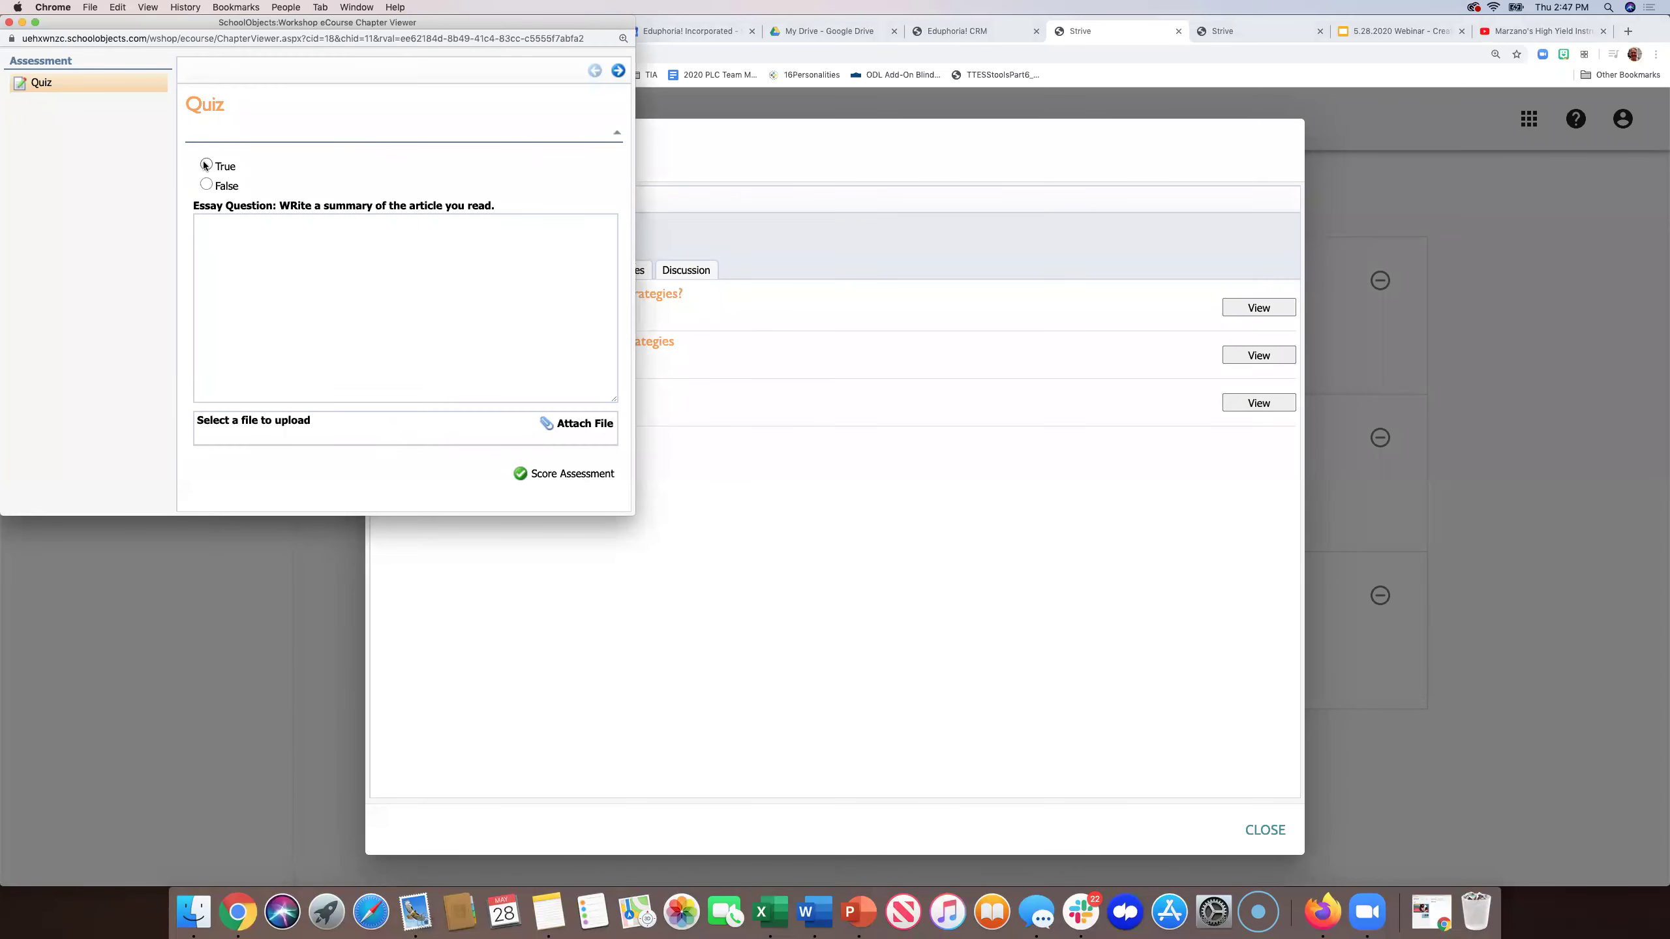
pyautogui.click(205, 165)
pyautogui.click(205, 241)
pyautogui.write('guguyuy')
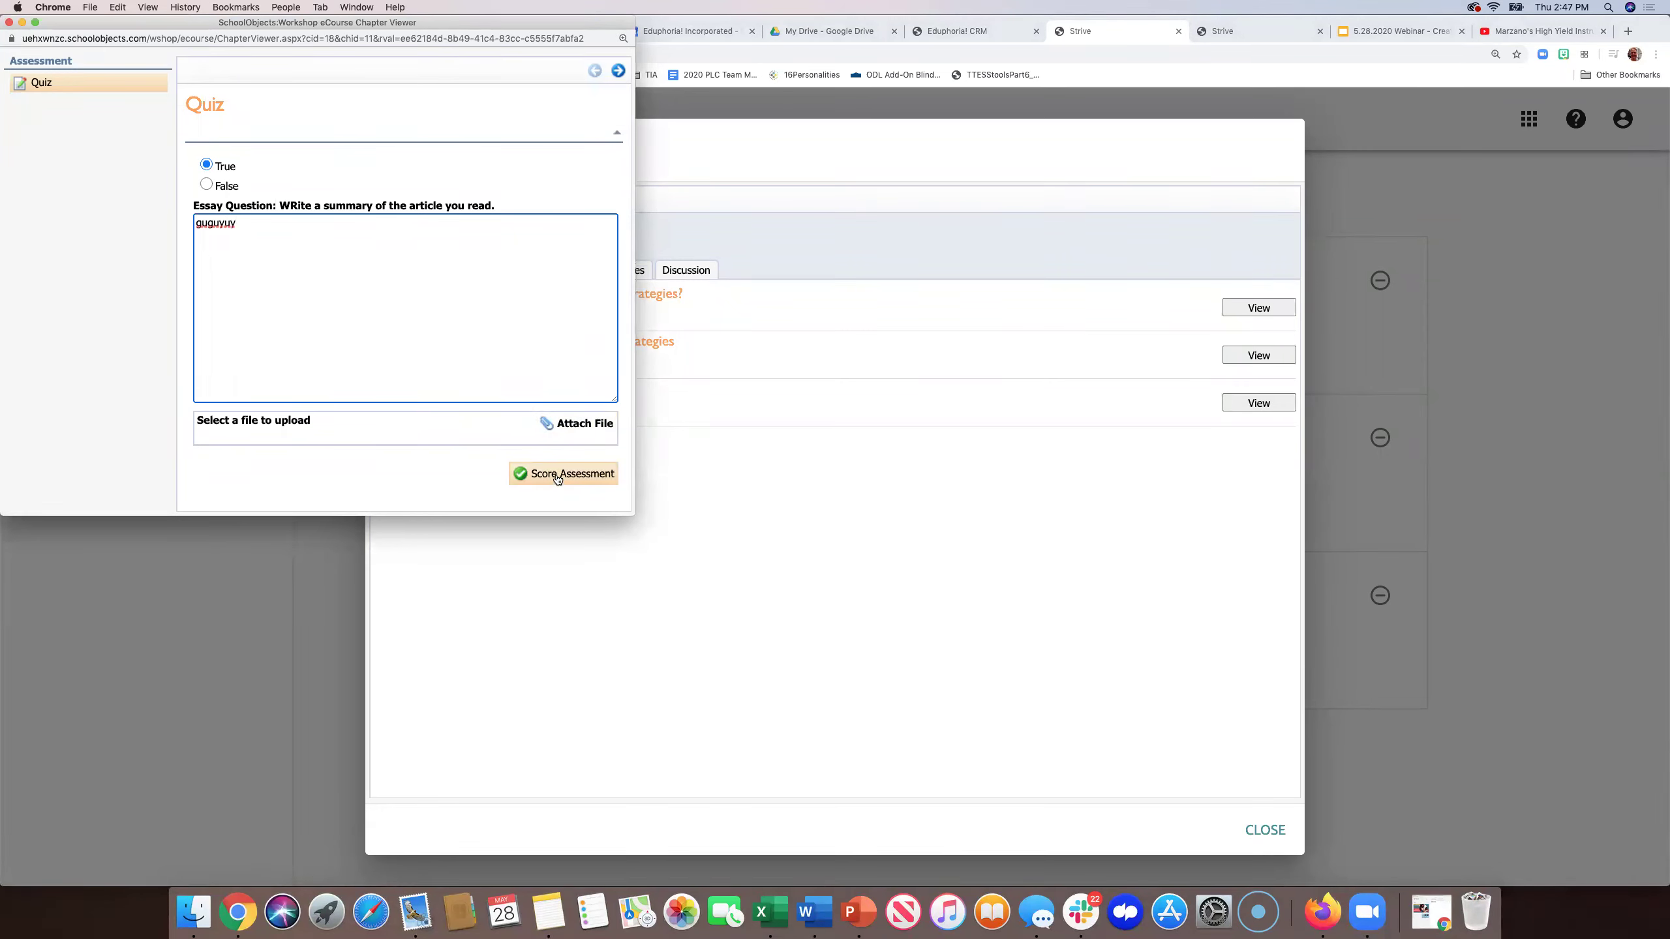
pyautogui.click(557, 474)
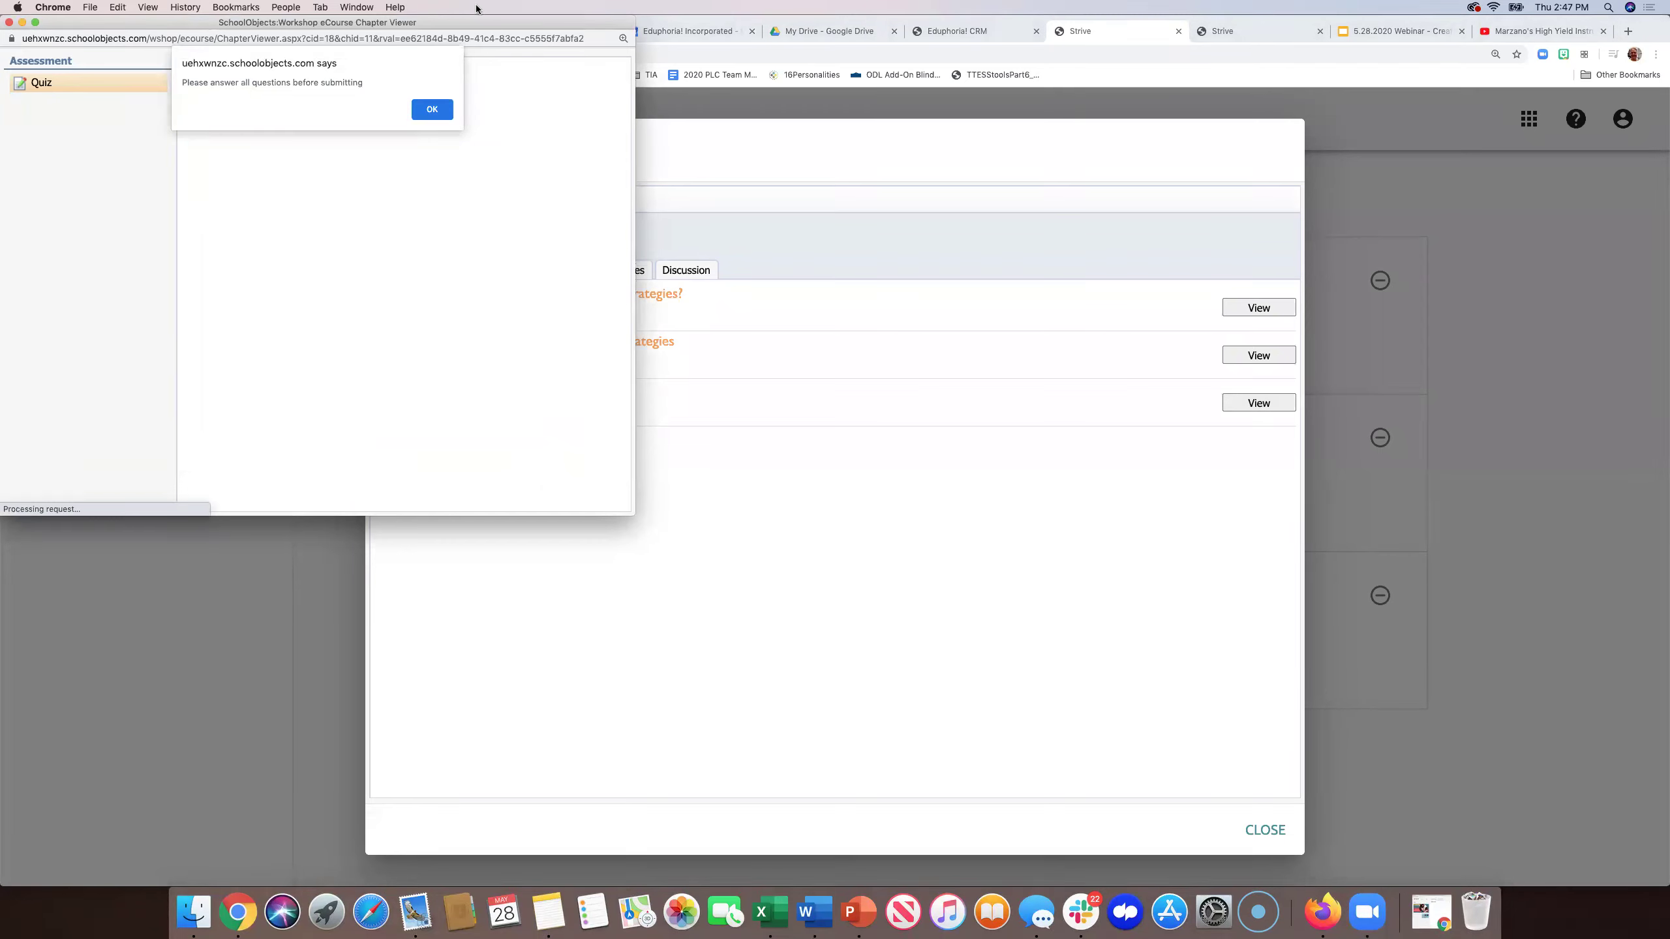
pyautogui.click(432, 109)
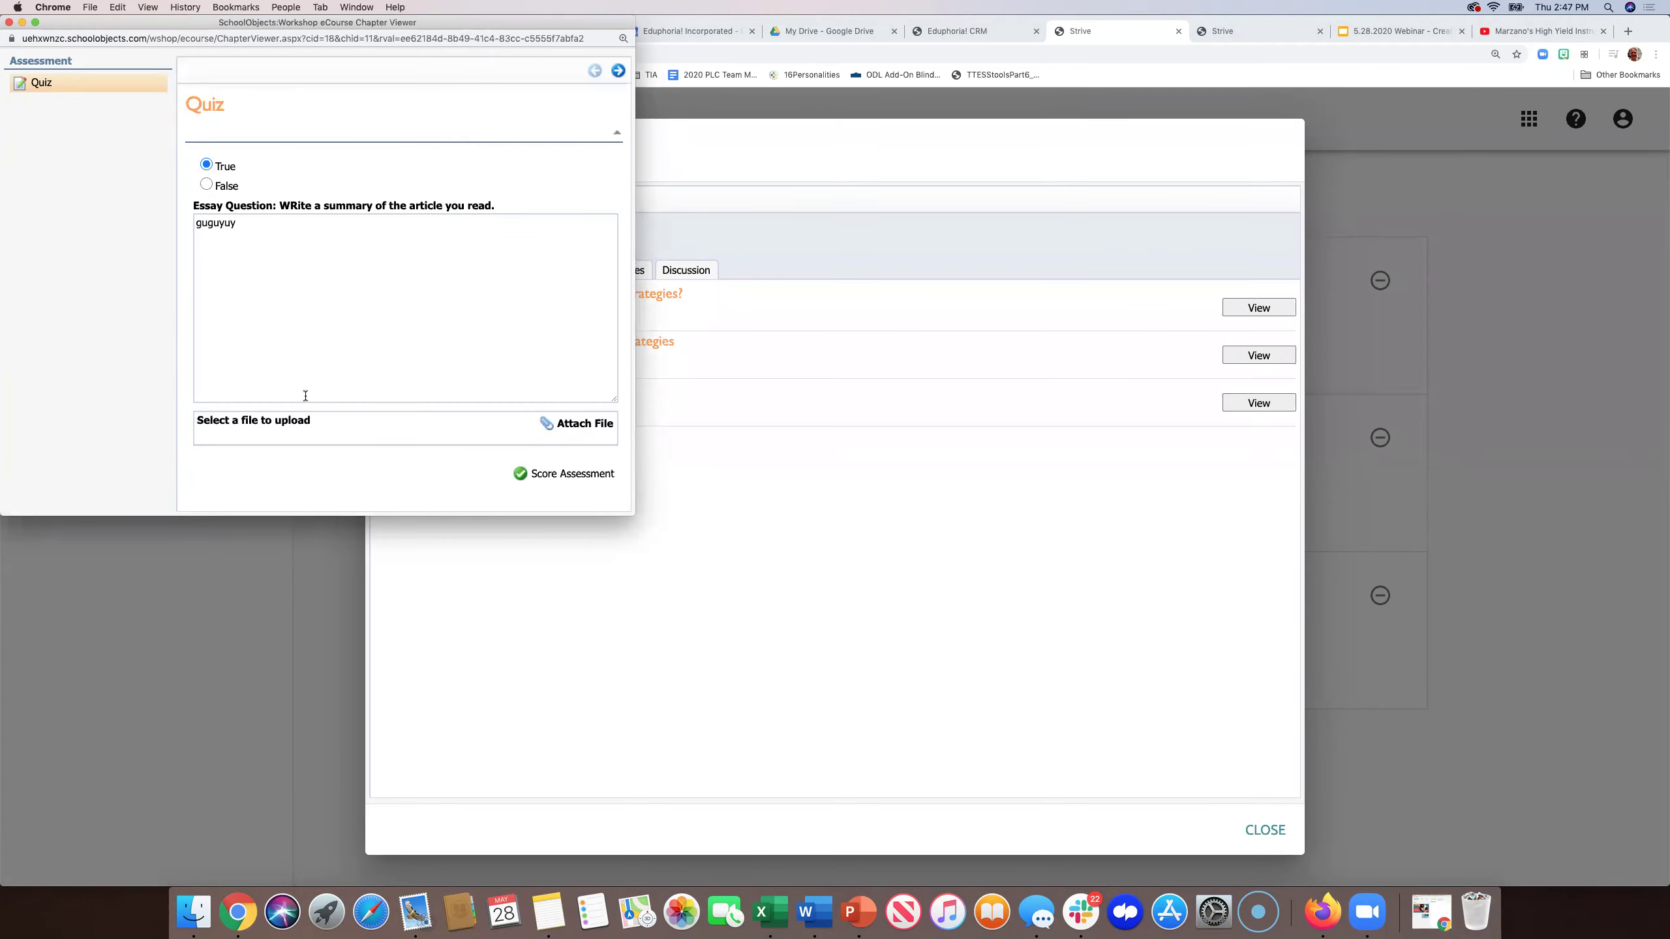
# - Attach the Marzano infographic PNG, score the assessment, and close the chapter viewer
pyautogui.click(560, 425)
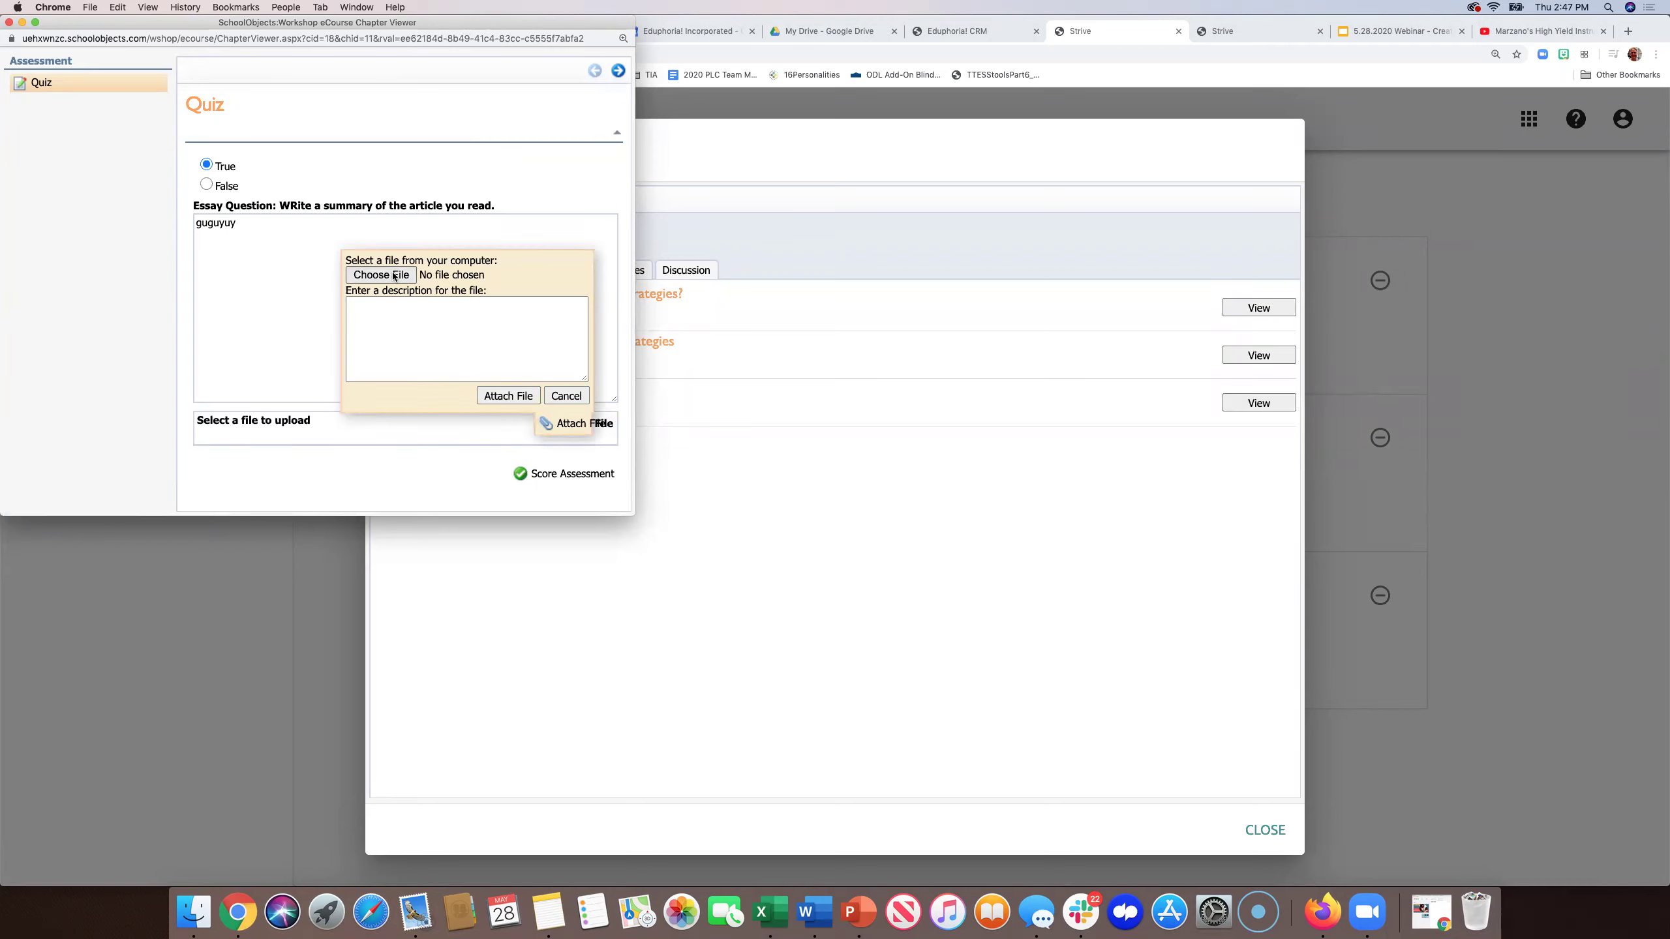
pyautogui.click(395, 276)
pyautogui.click(214, 98)
pyautogui.click(544, 336)
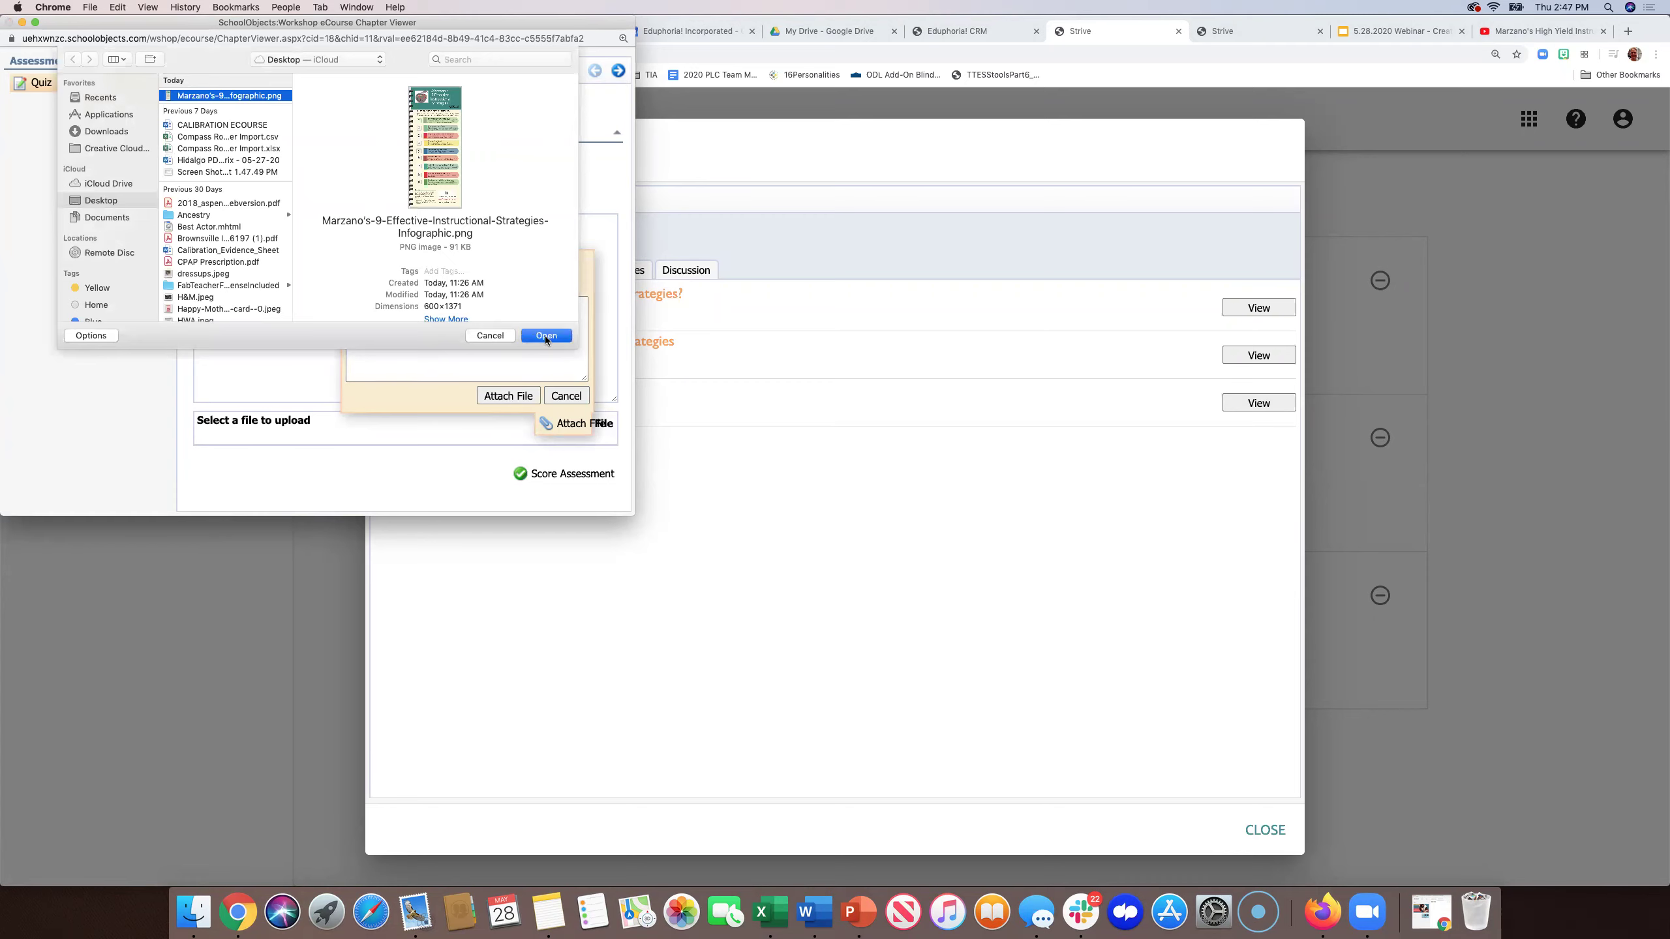
pyautogui.click(508, 395)
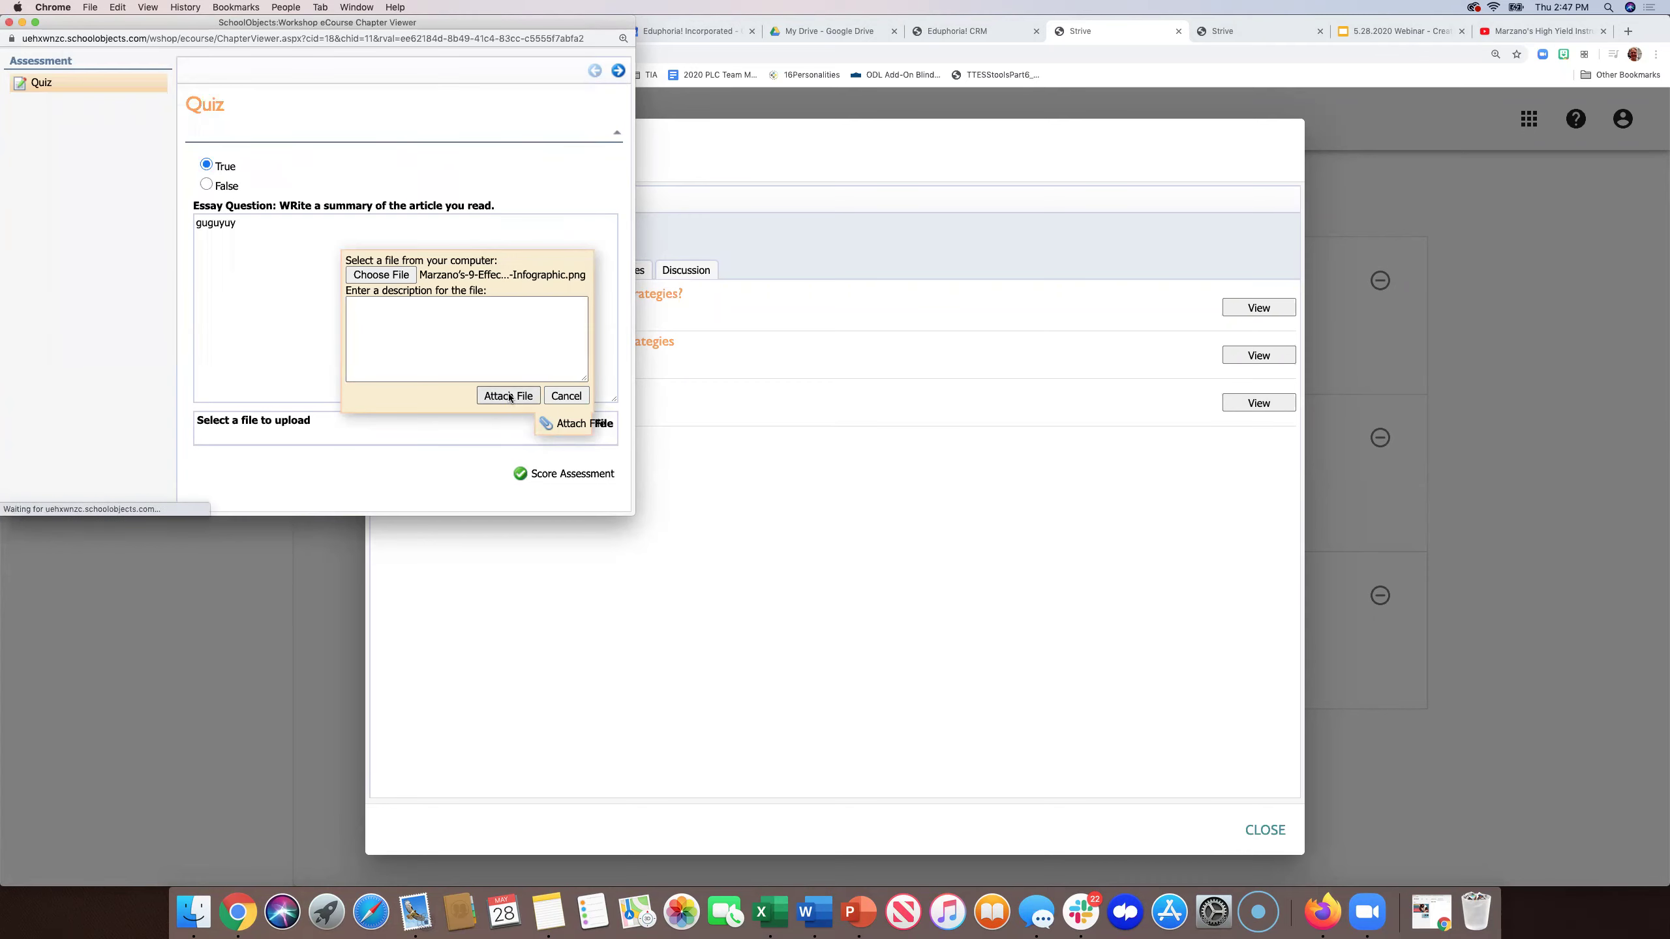
pyautogui.click(564, 494)
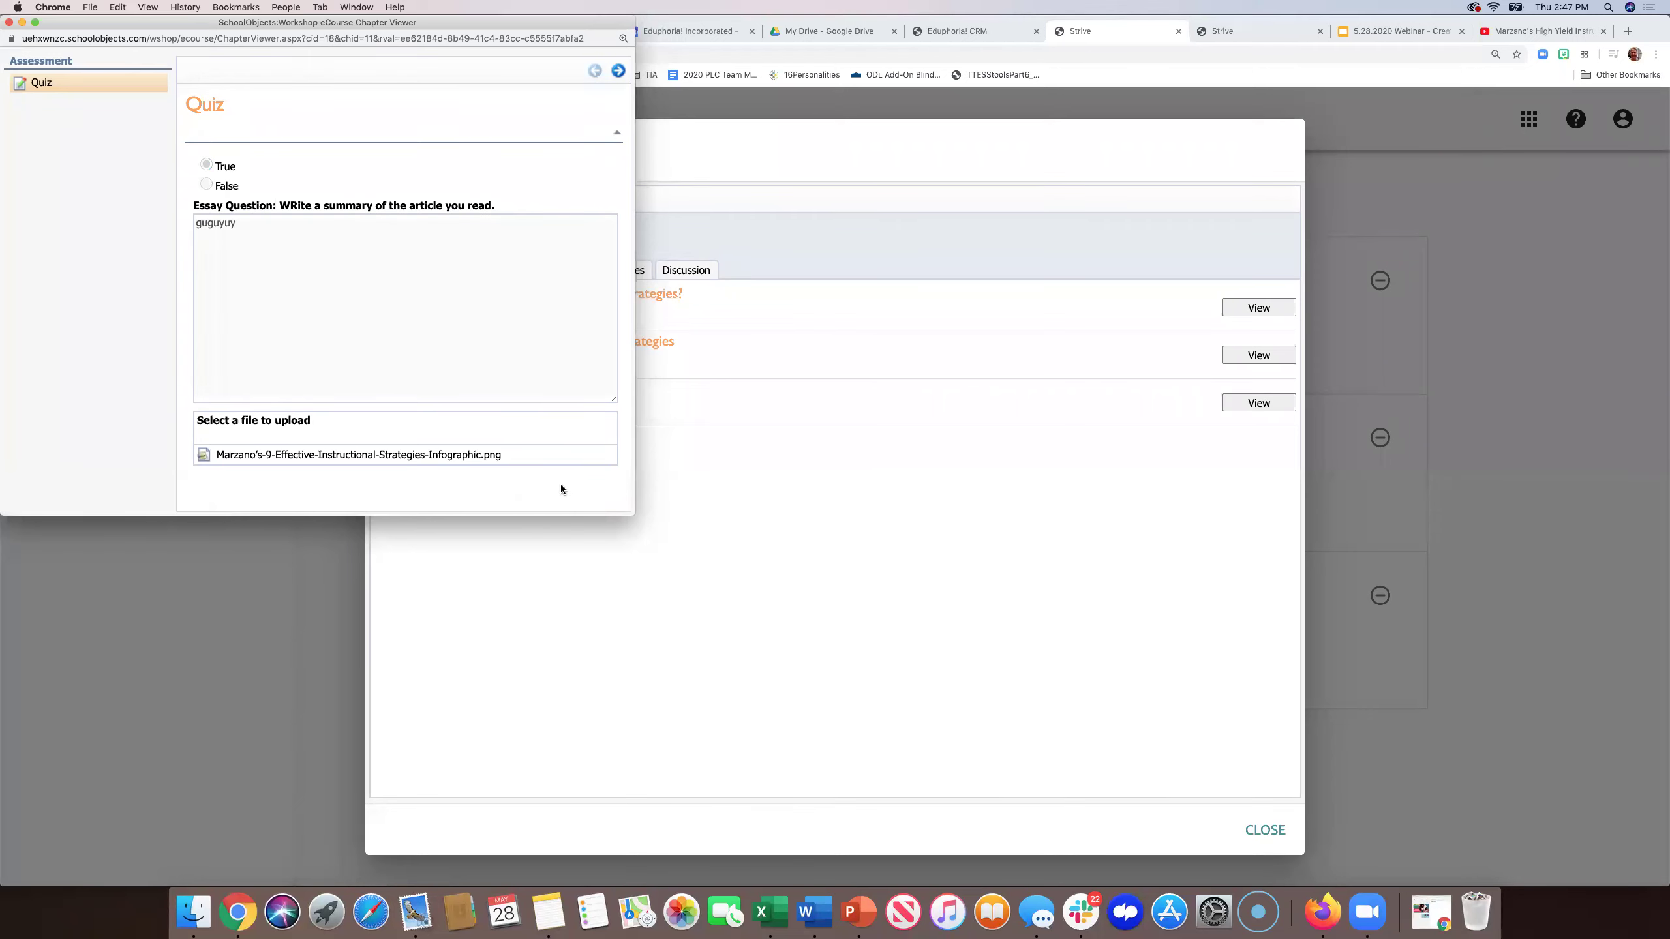
pyautogui.click(617, 71)
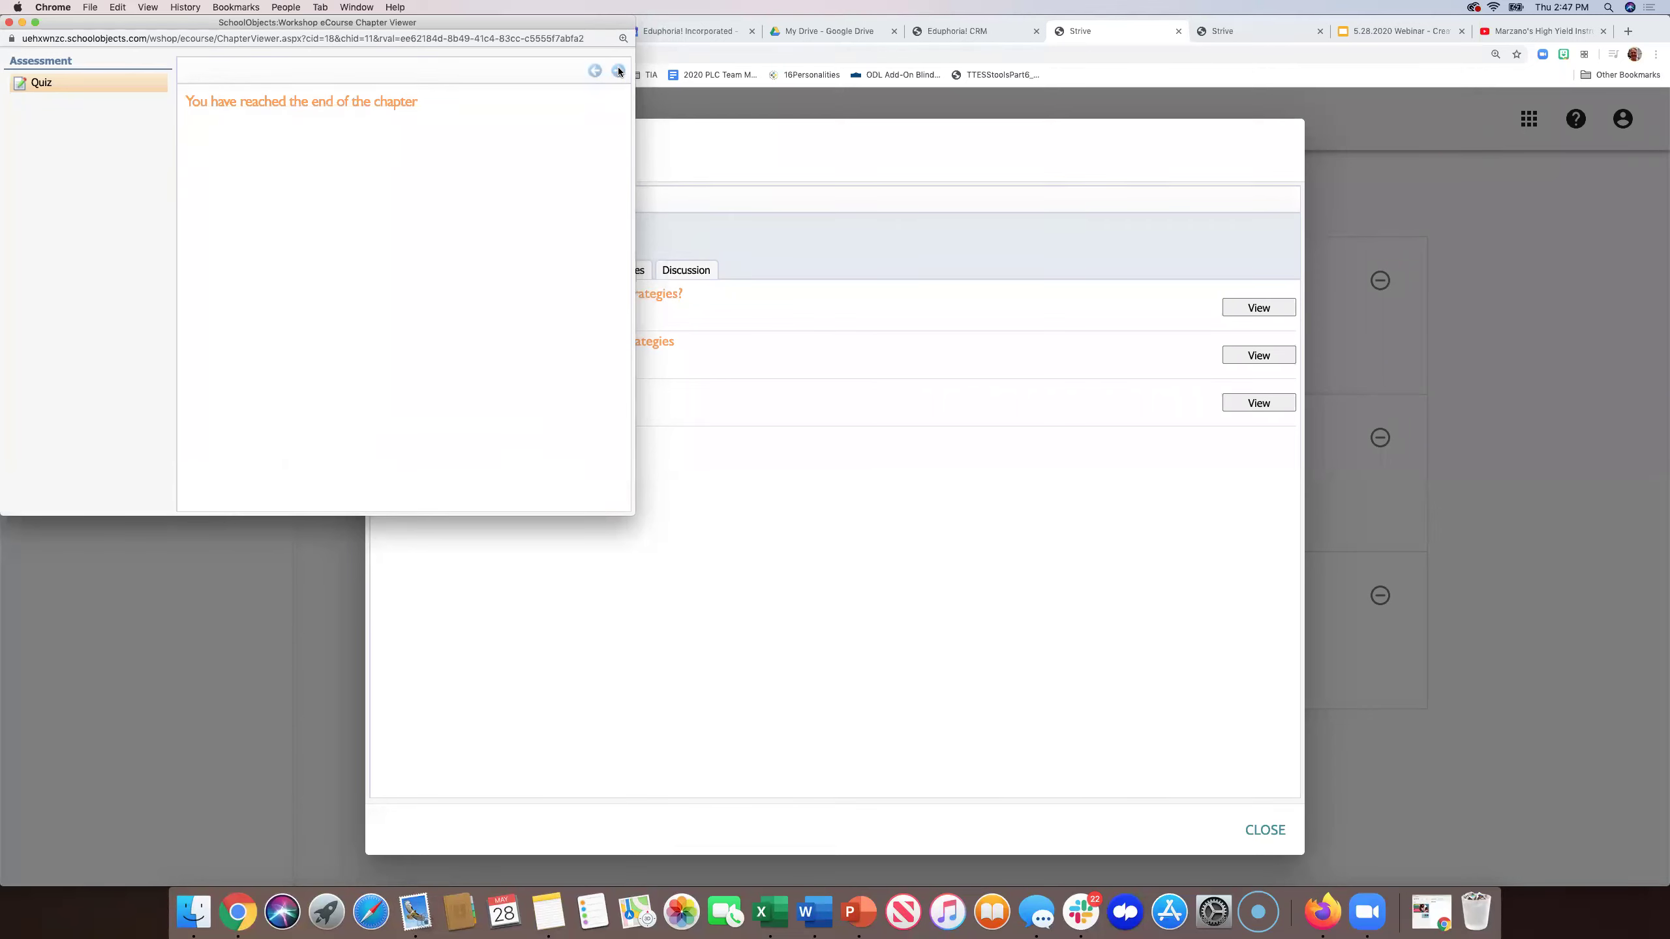
pyautogui.click(9, 22)
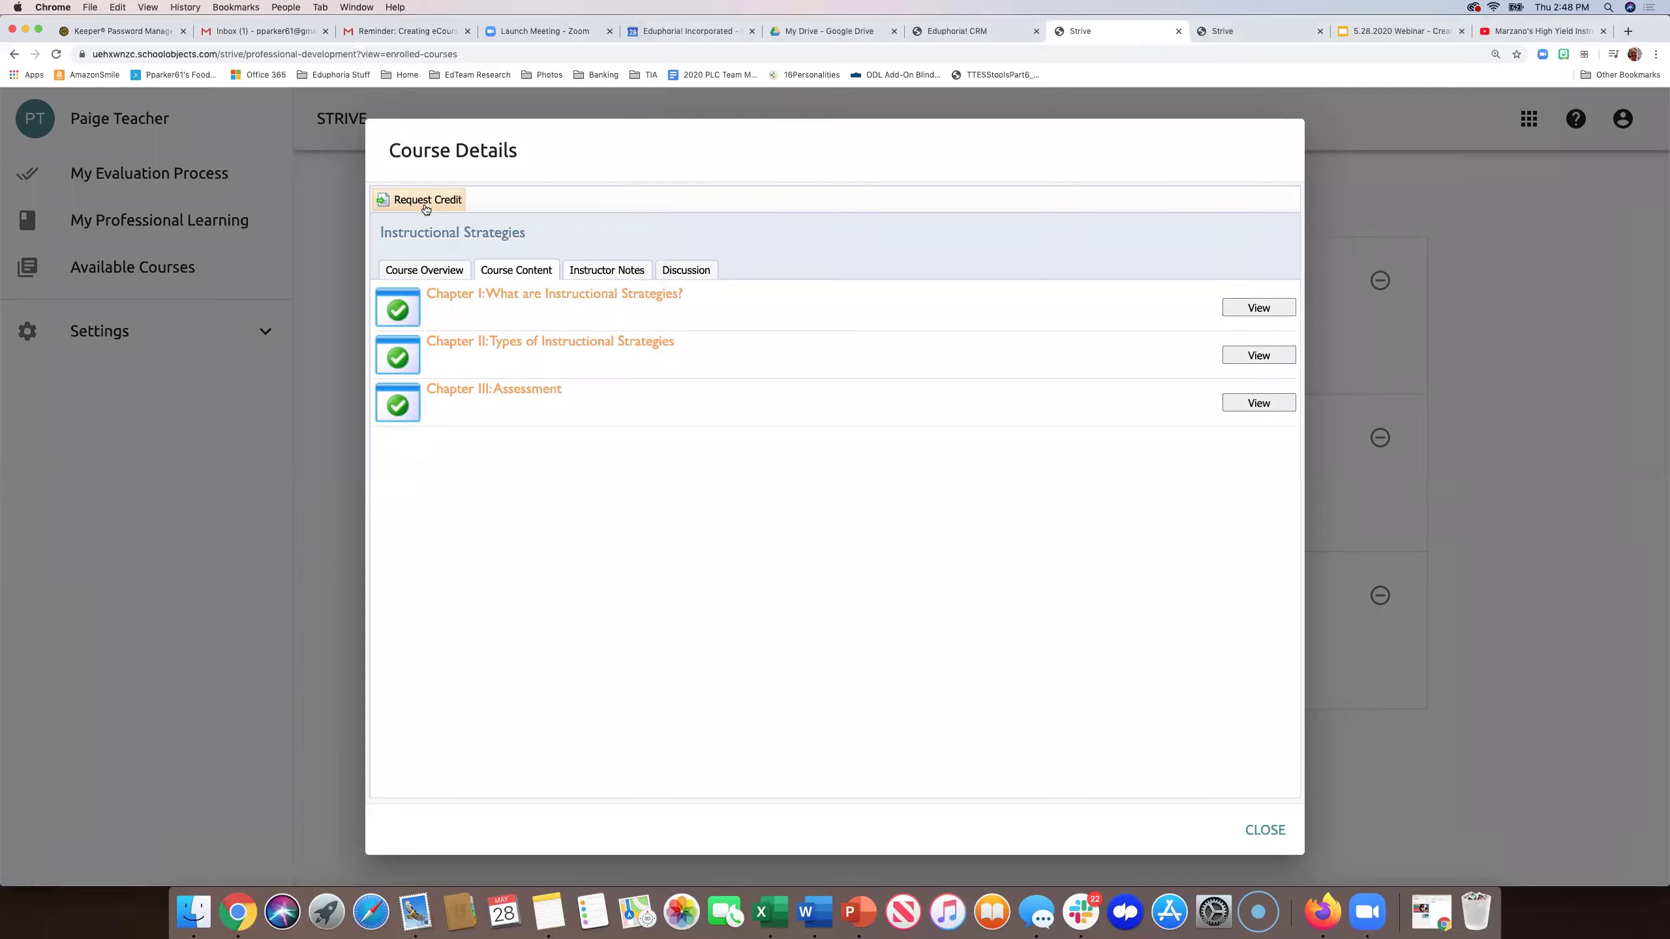
# - Request credit for Instructional Strategies, close its details, and return to Enrolled Courses
pyautogui.click(425, 205)
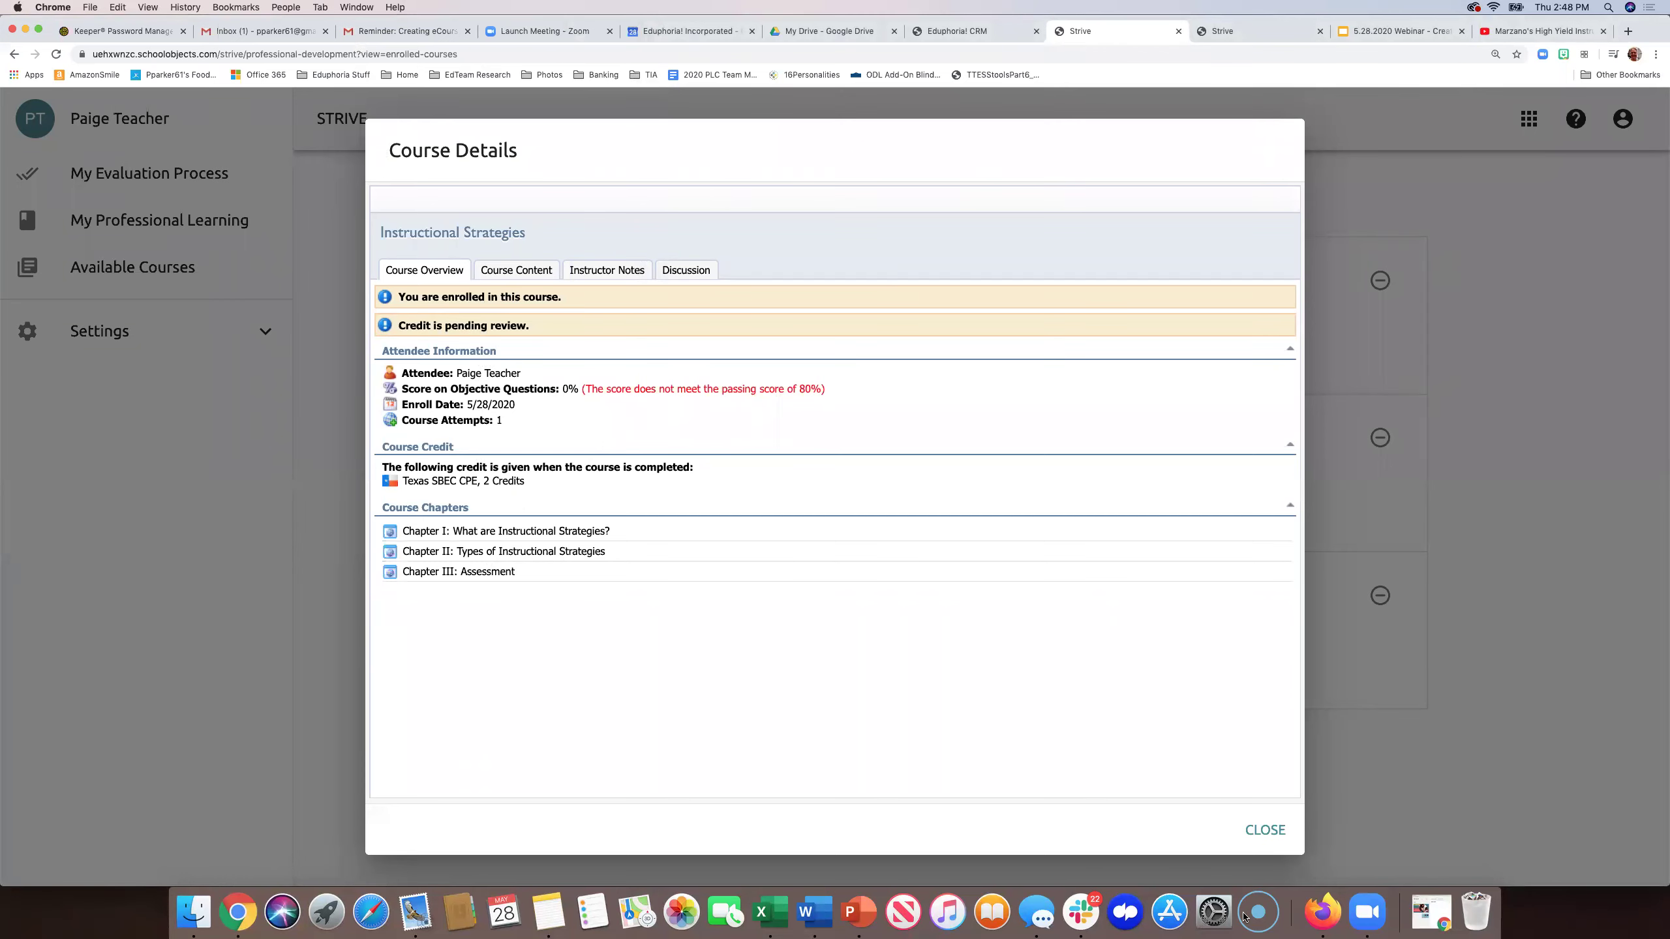
pyautogui.click(1262, 831)
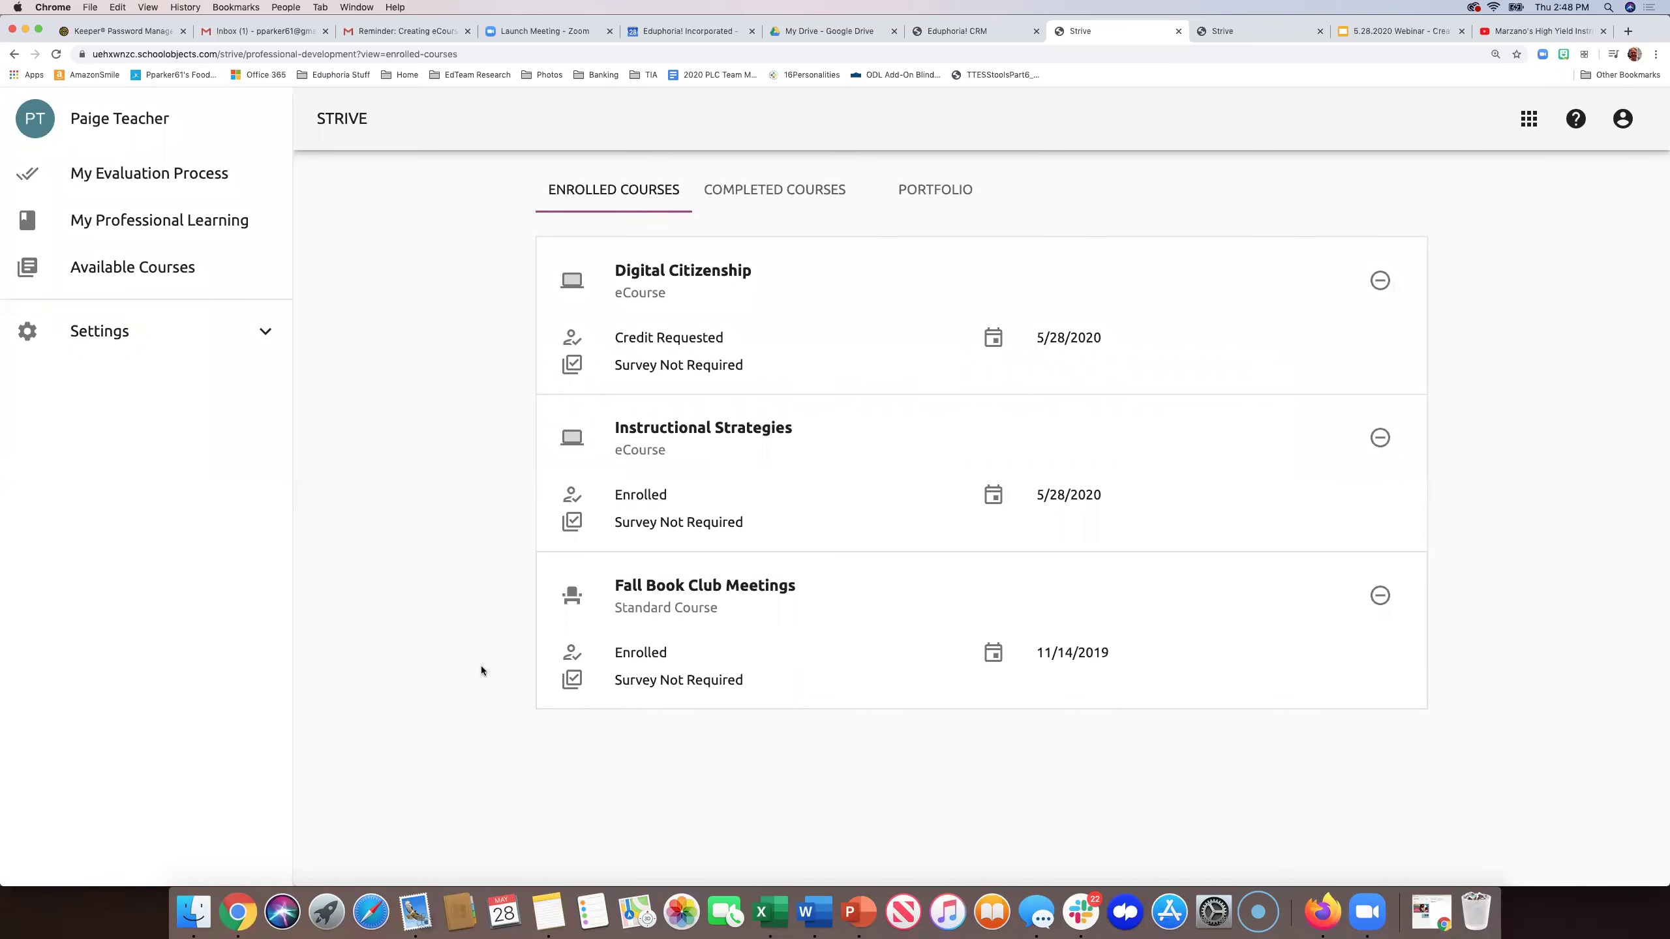
pyautogui.click(198, 263)
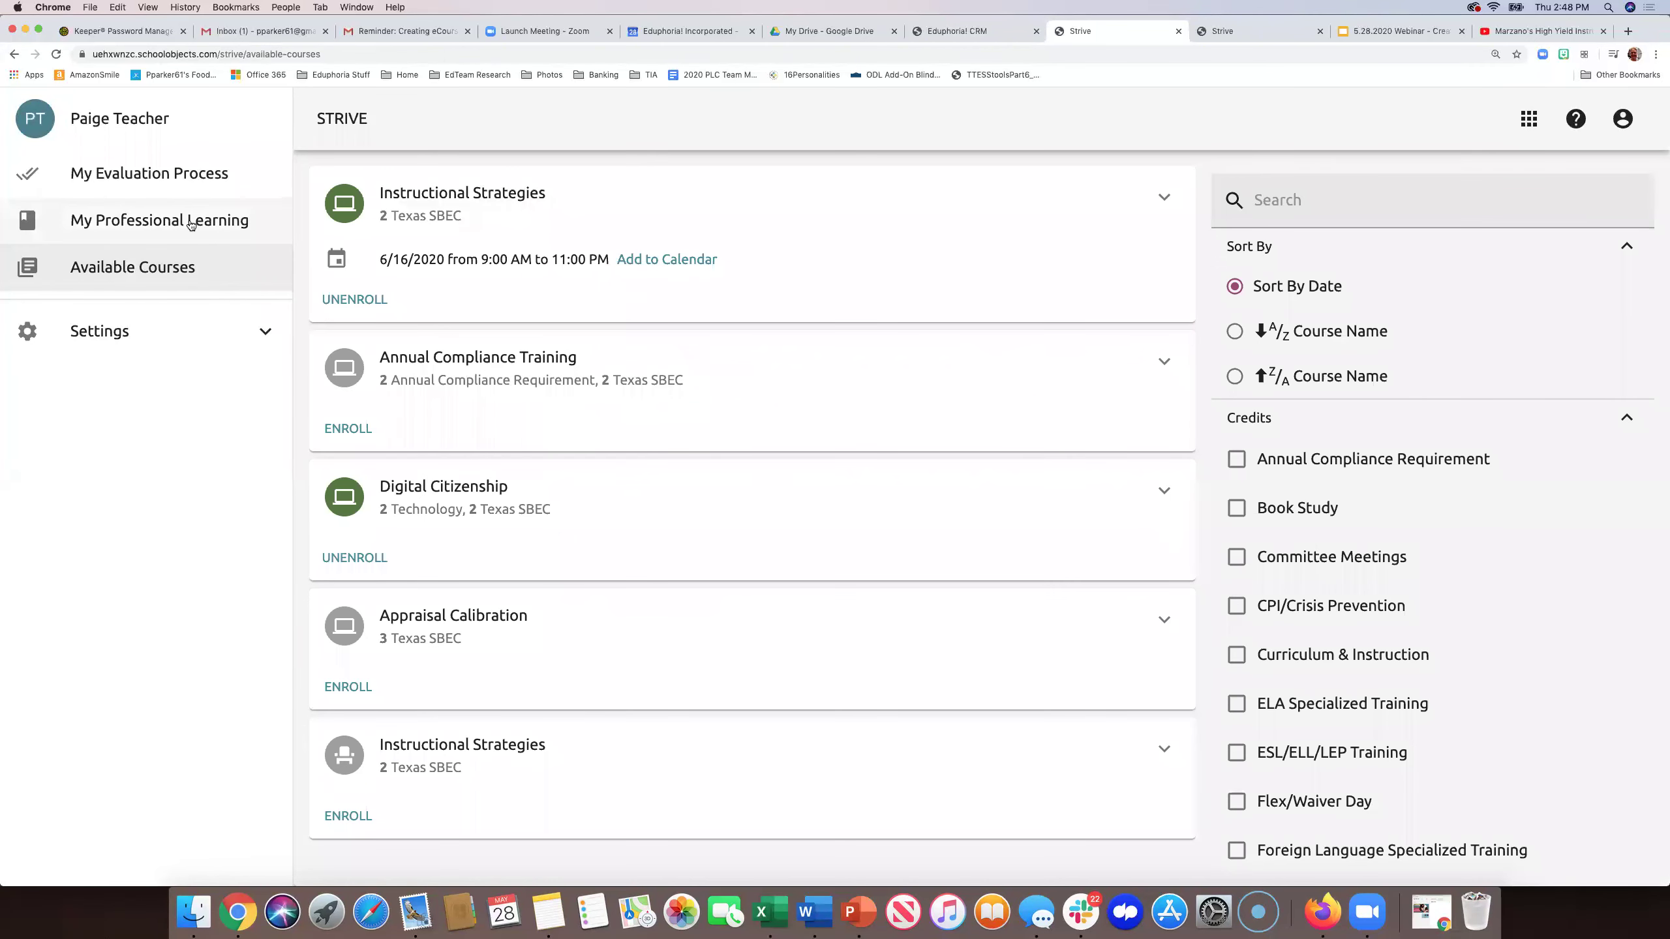
pyautogui.click(191, 225)
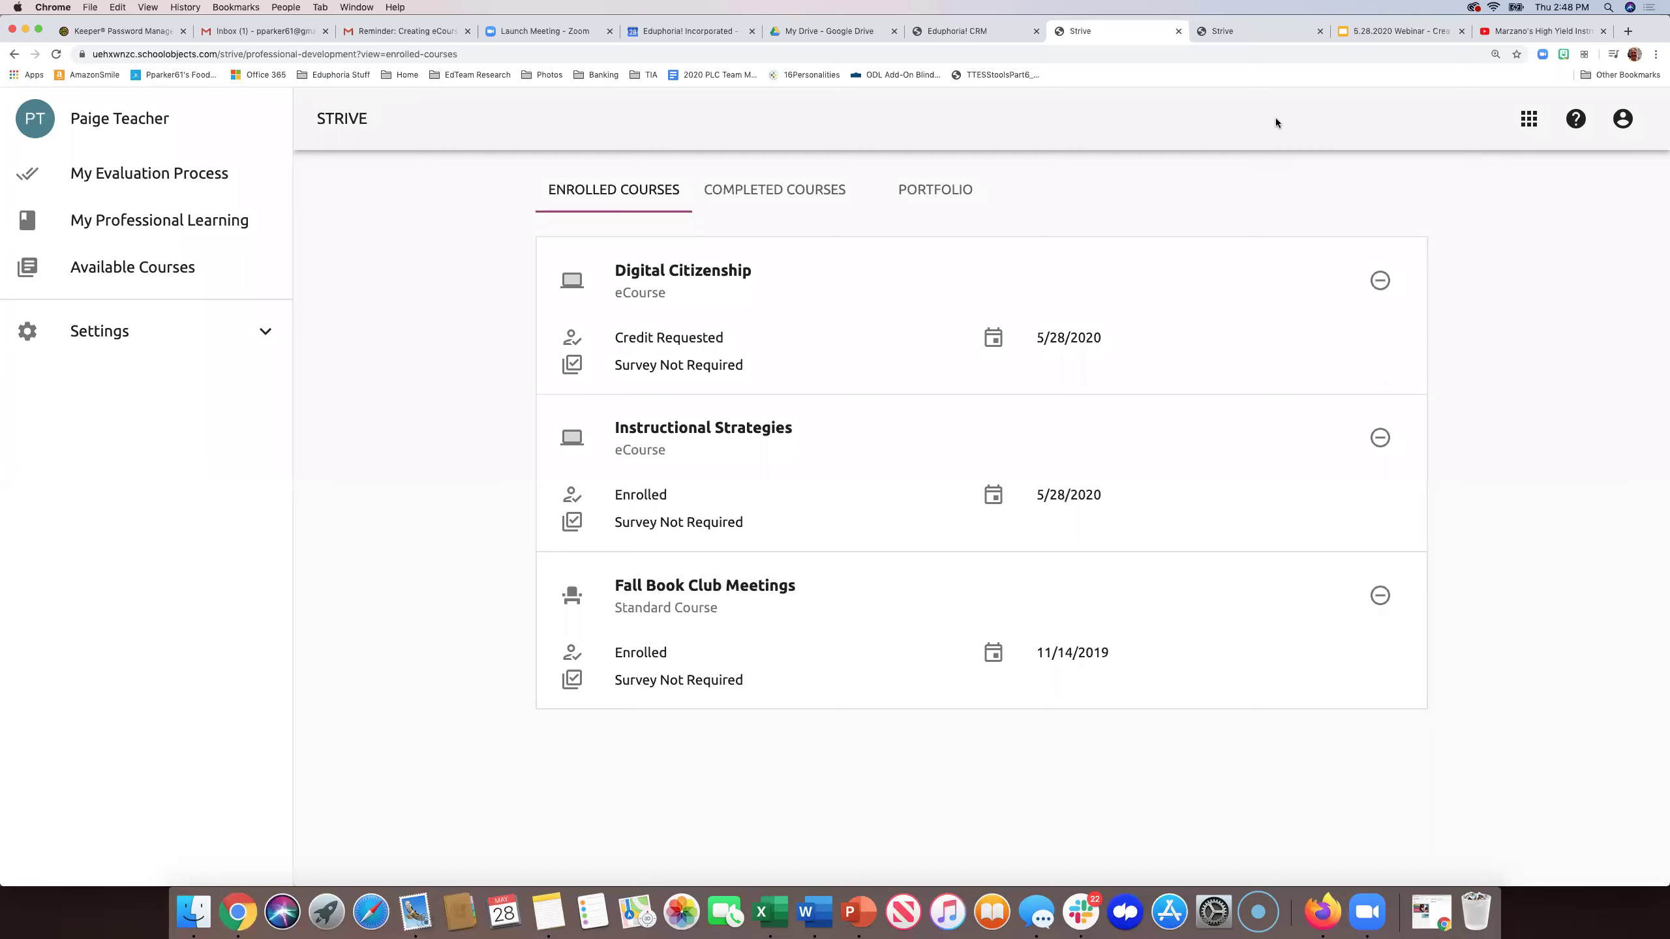
# - As admin, open Digital Citizenship's participants under Settings and select the pending teacher's review
pyautogui.click(1251, 36)
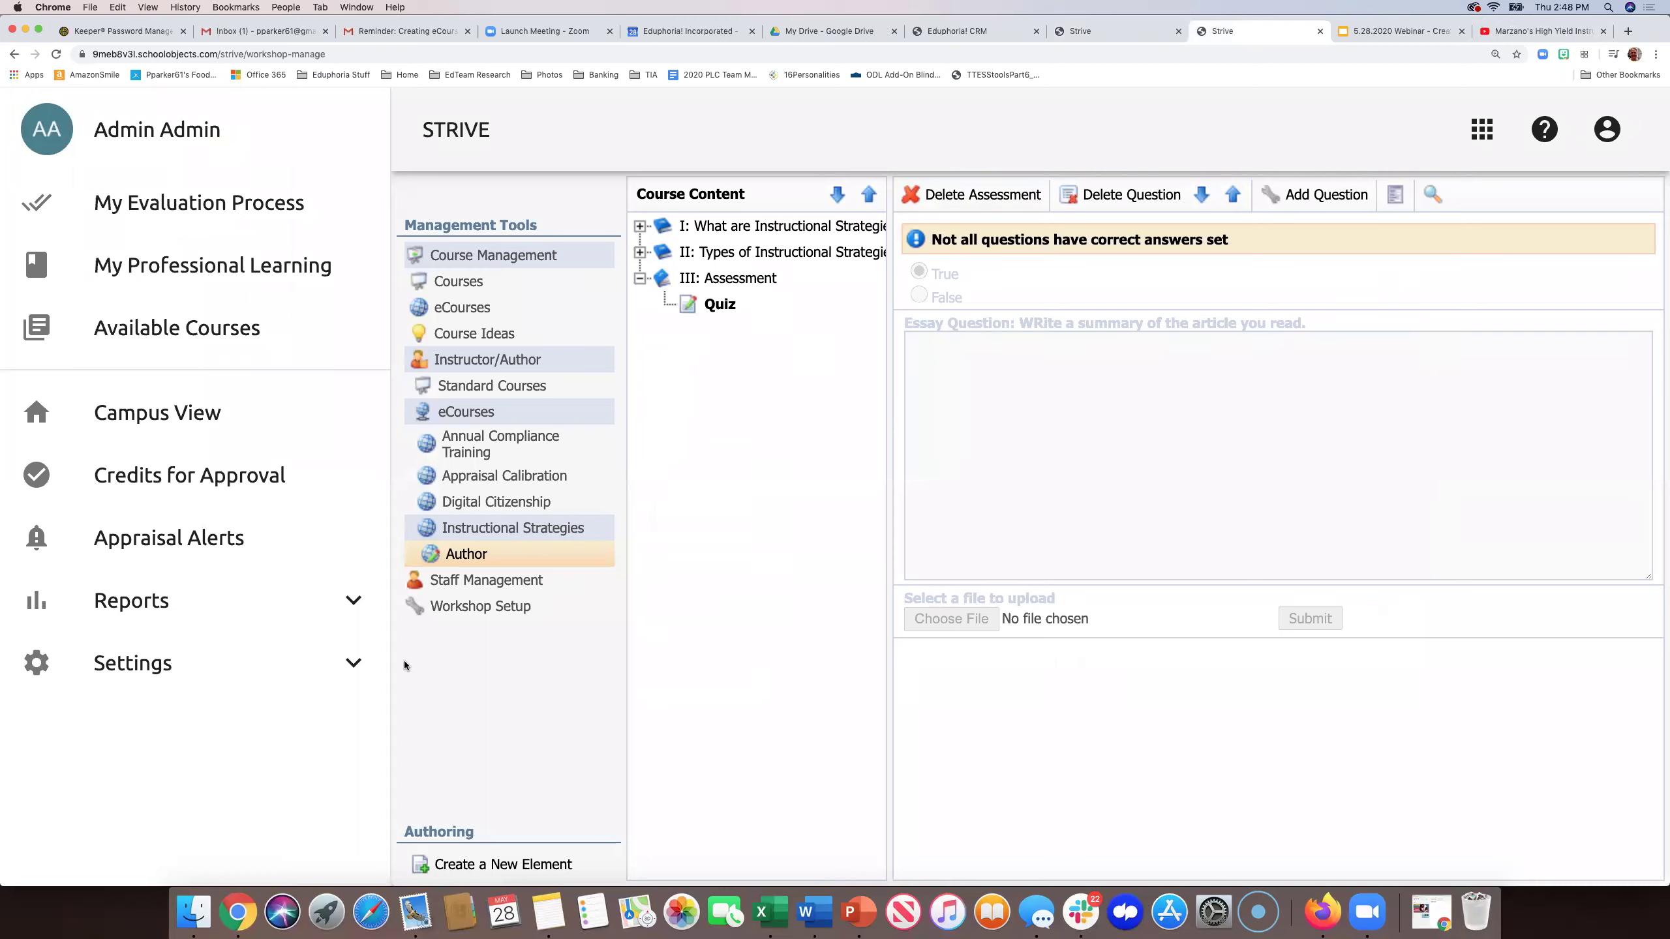
pyautogui.click(195, 671)
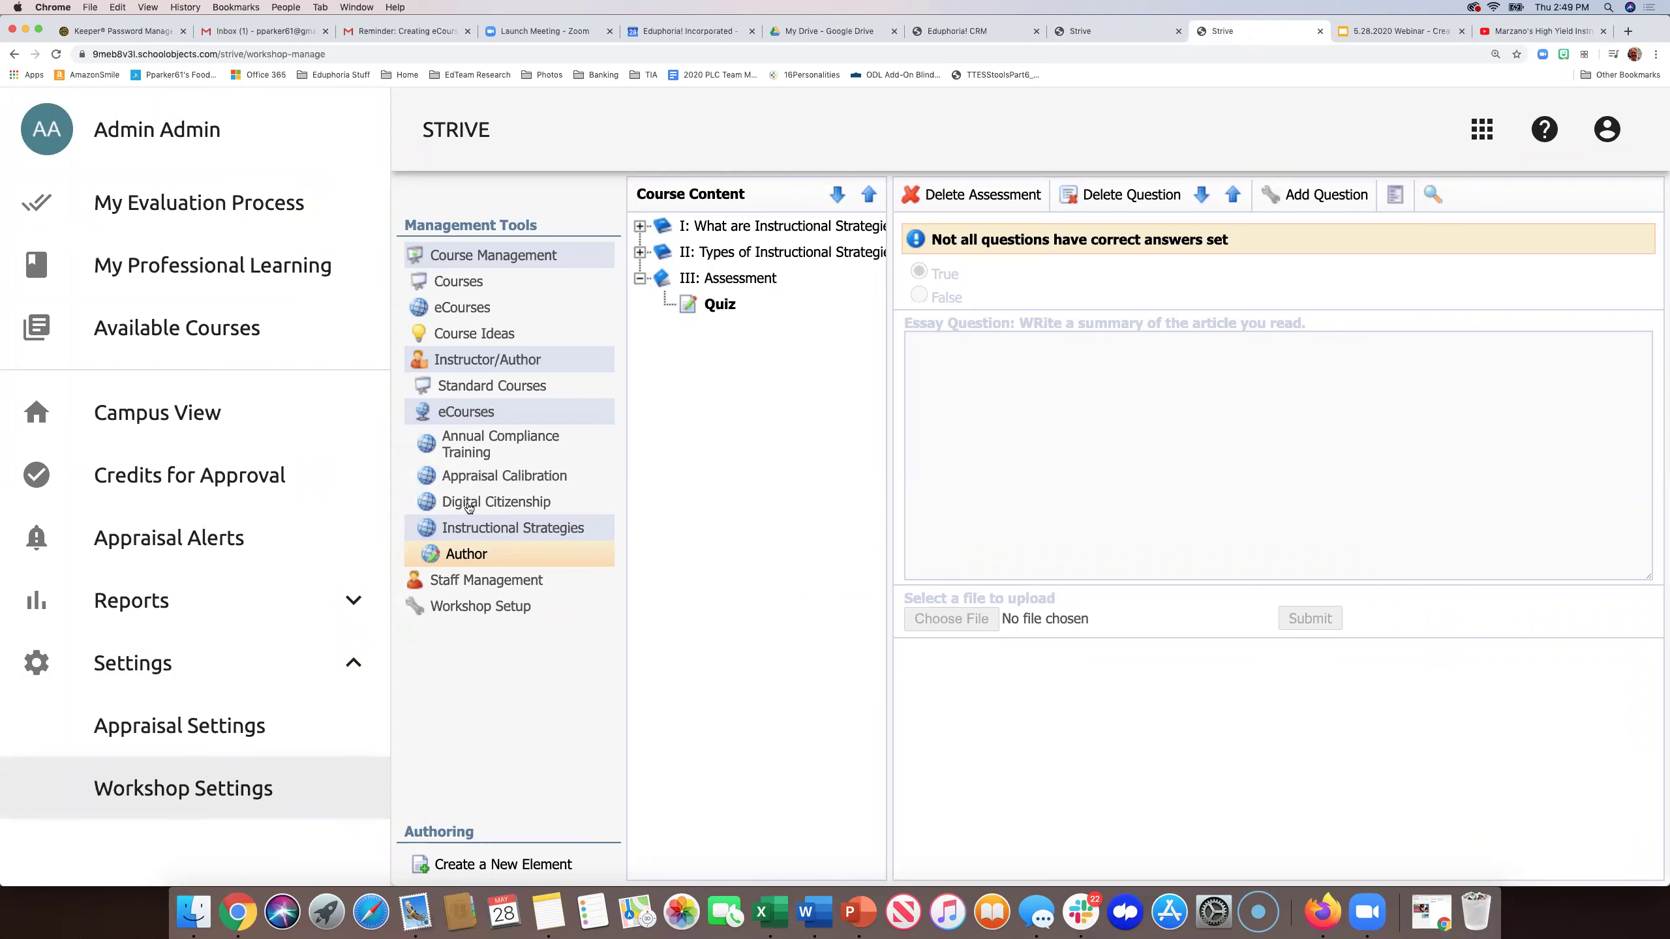
pyautogui.click(469, 504)
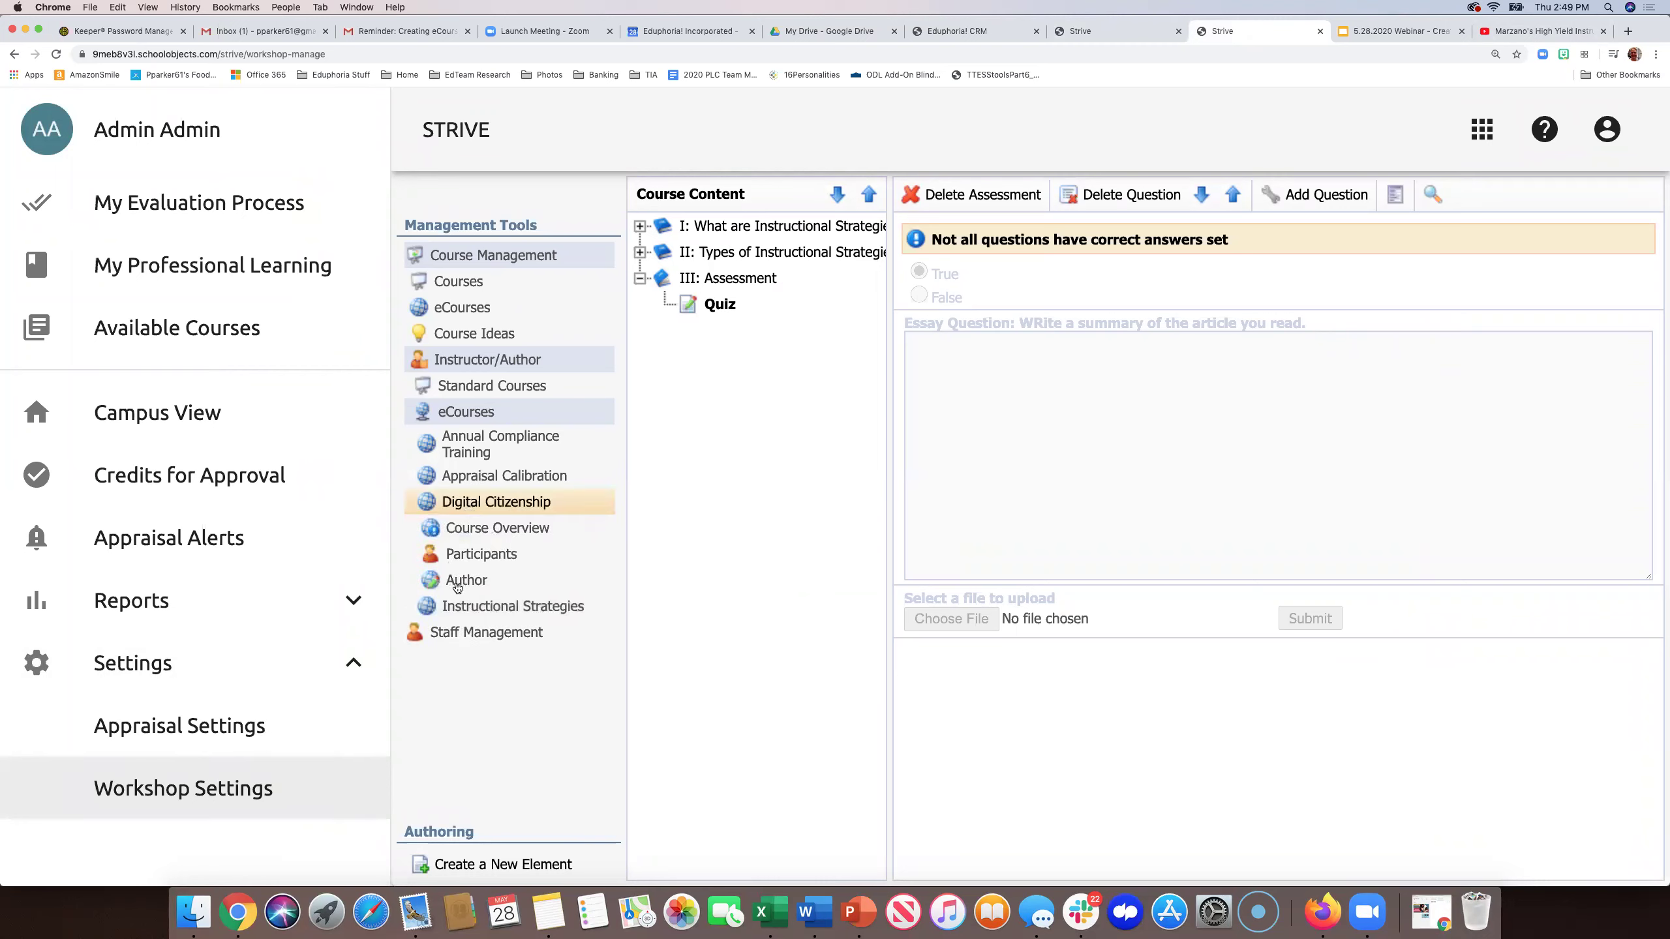
pyautogui.click(489, 553)
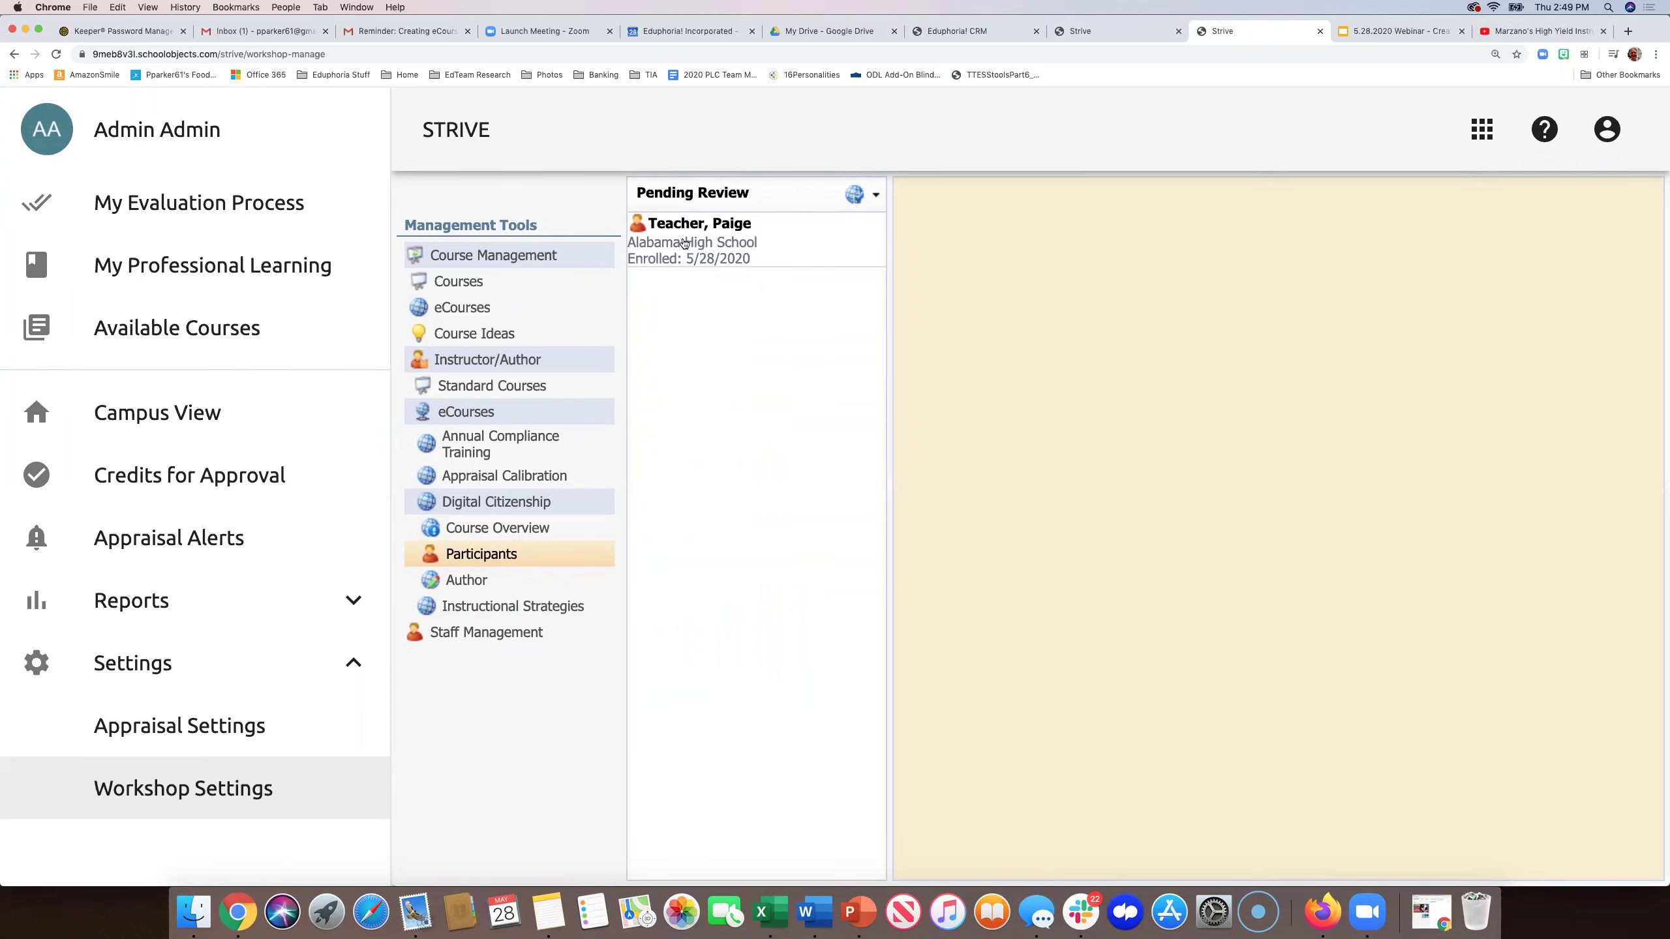
pyautogui.click(683, 244)
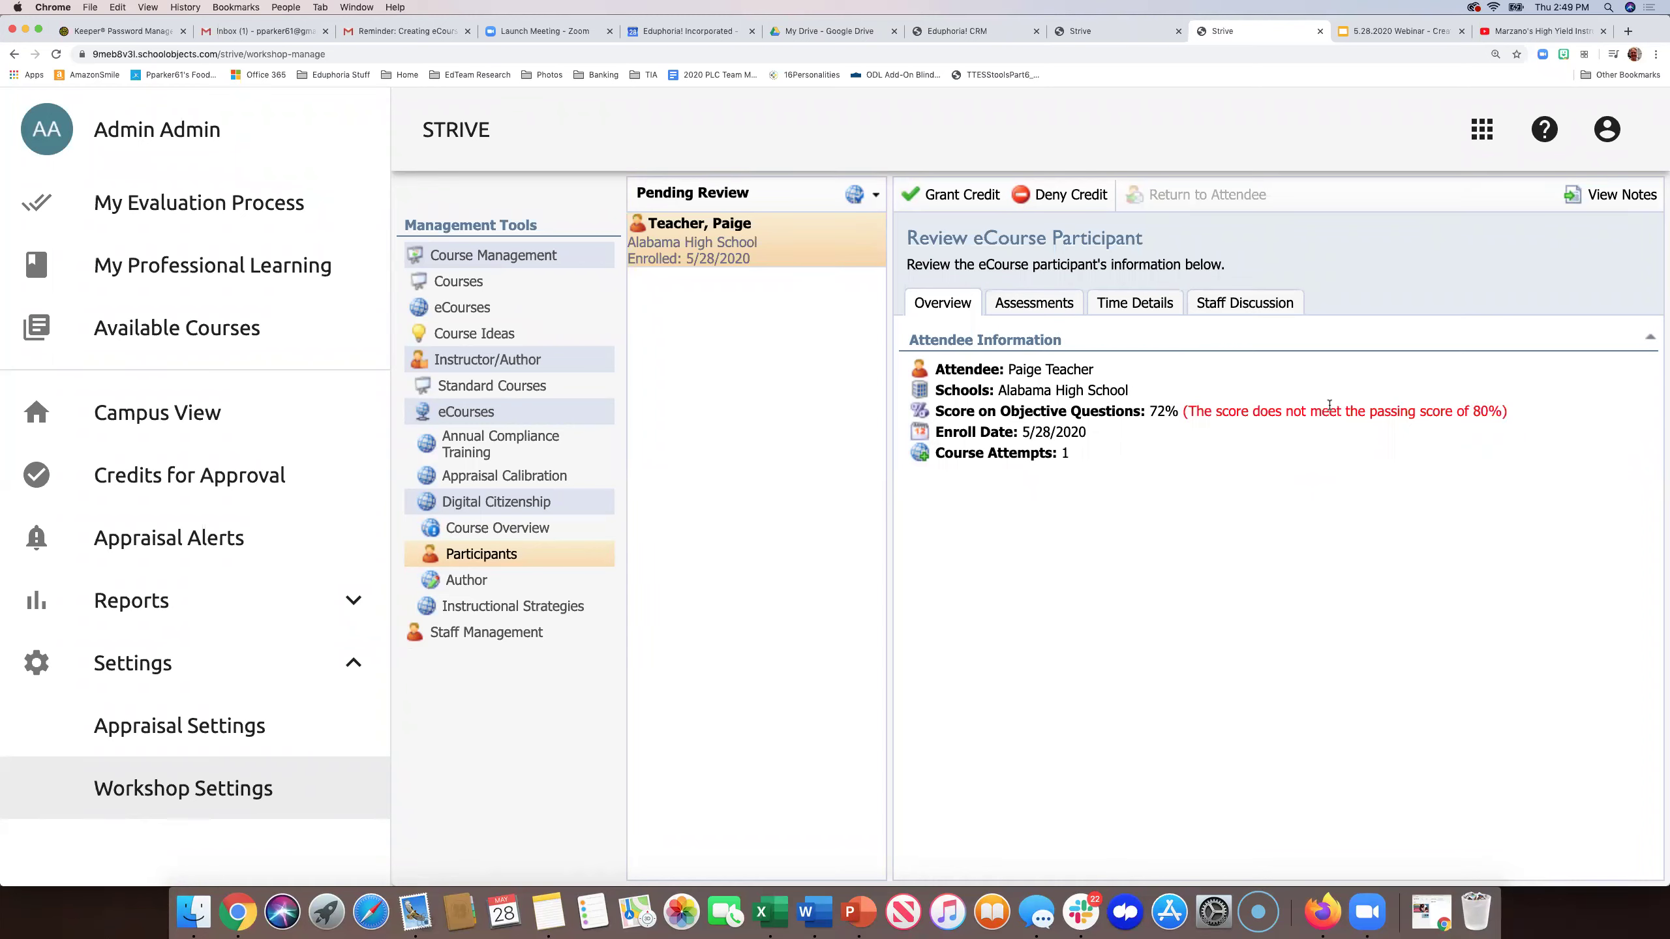
# - Review the participant's Quiz answers and score under Assessments
pyautogui.click(1044, 304)
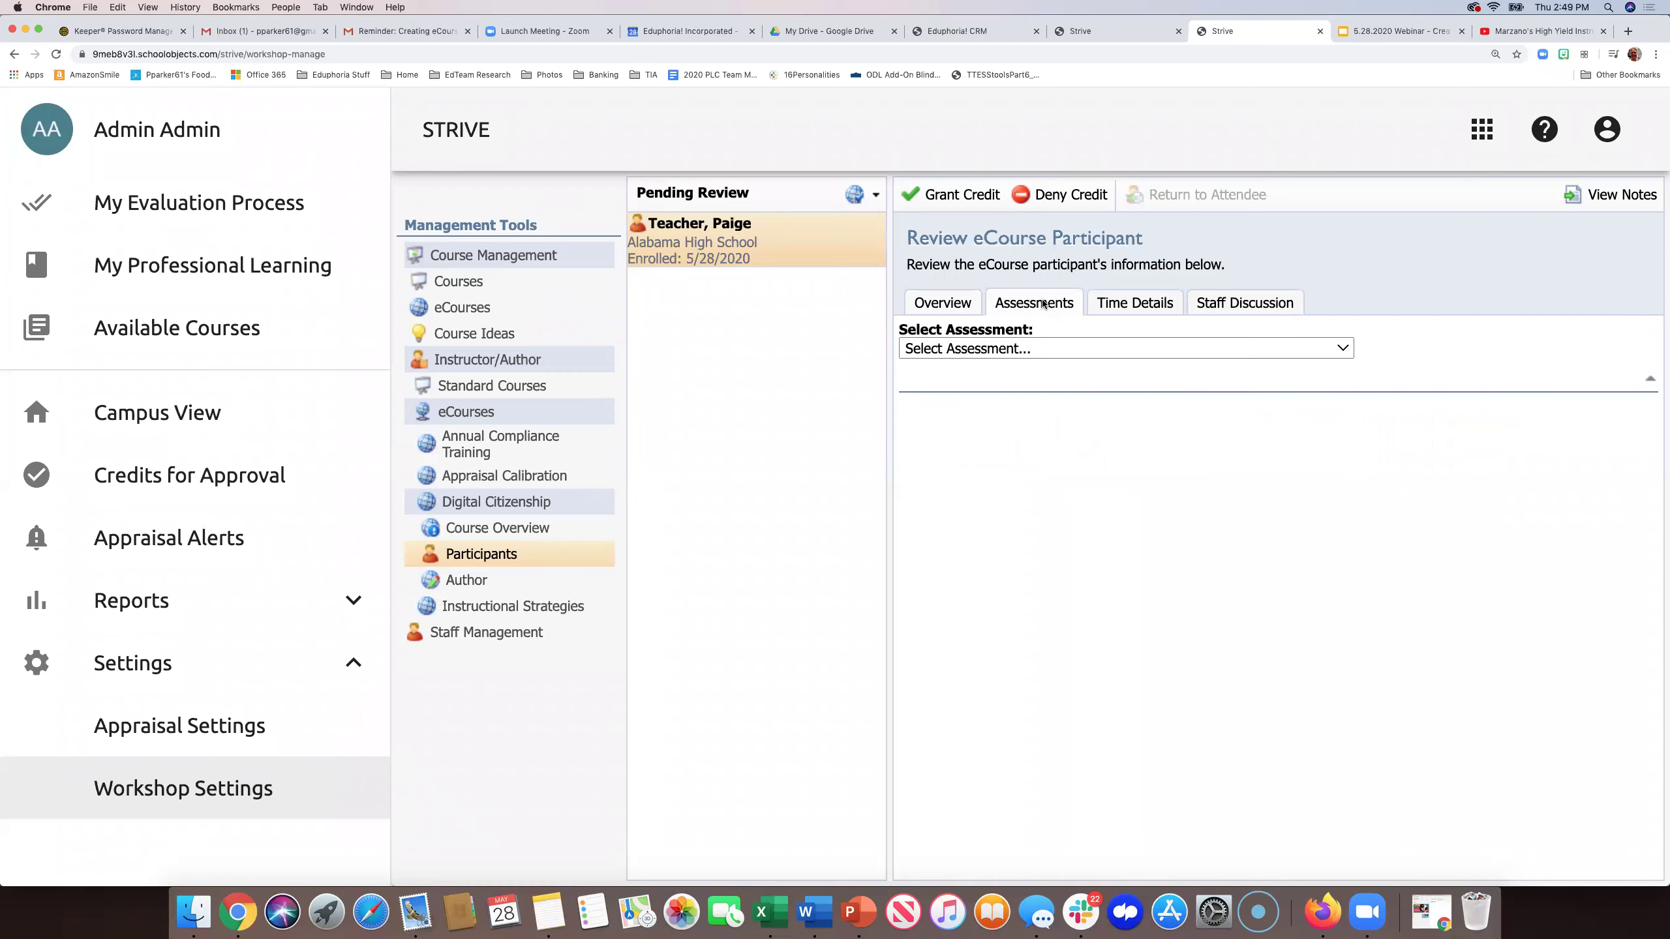
pyautogui.click(1069, 347)
pyautogui.click(1050, 367)
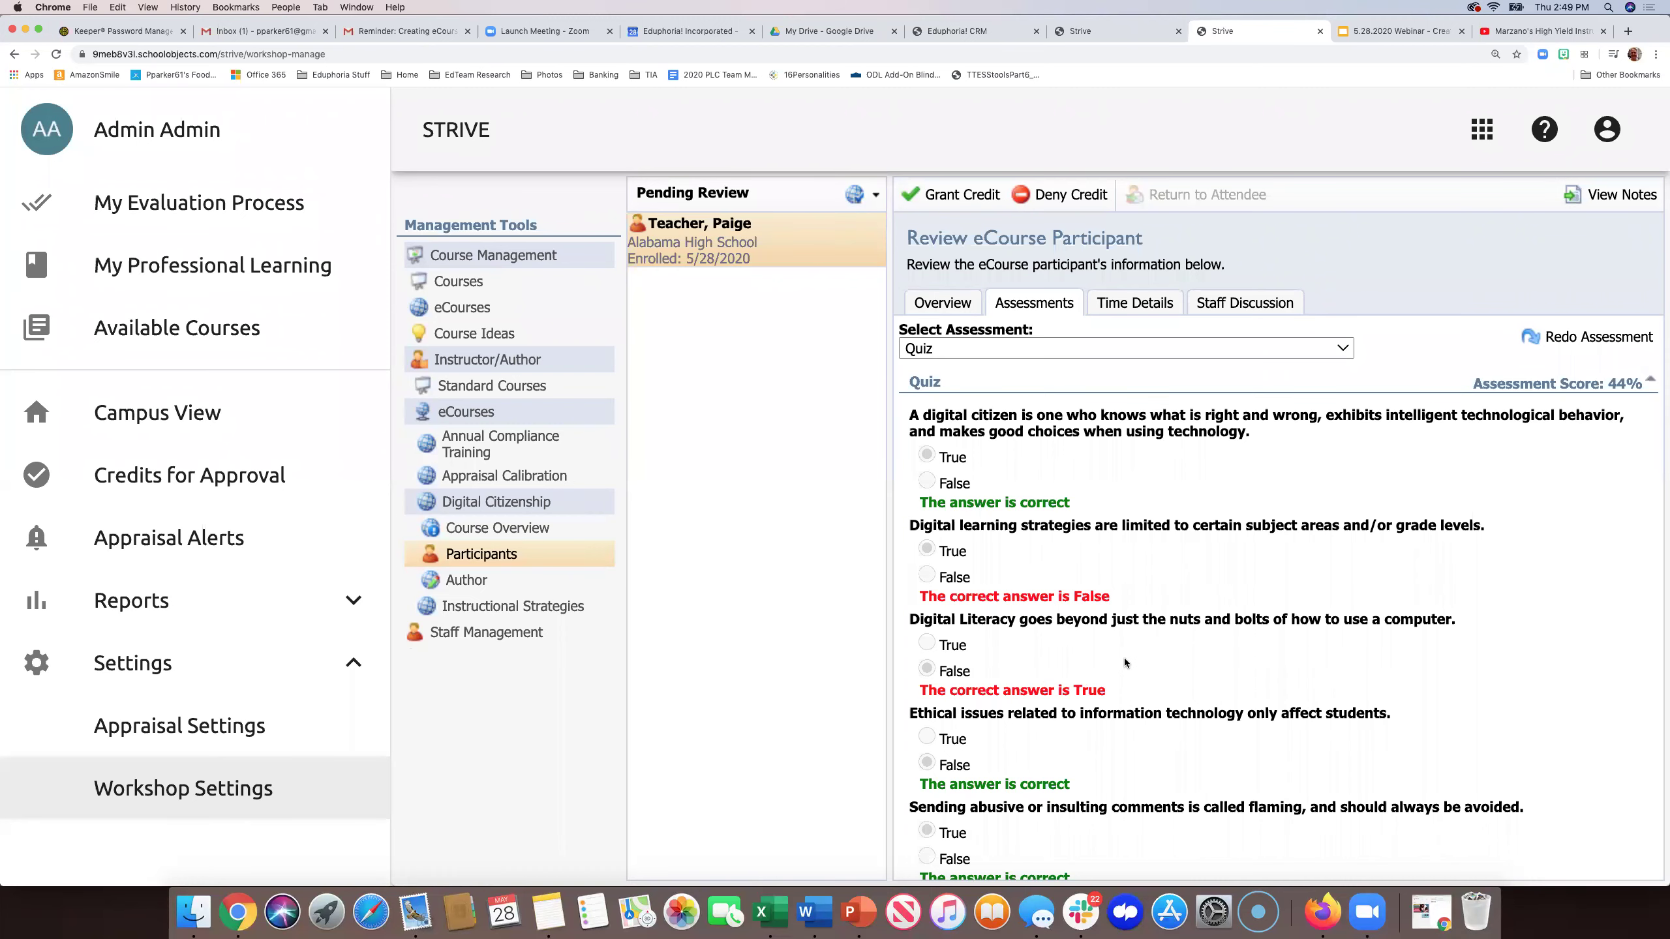
pyautogui.scroll(-15, 1124, 661)
pyautogui.scroll(-7, 1124, 657)
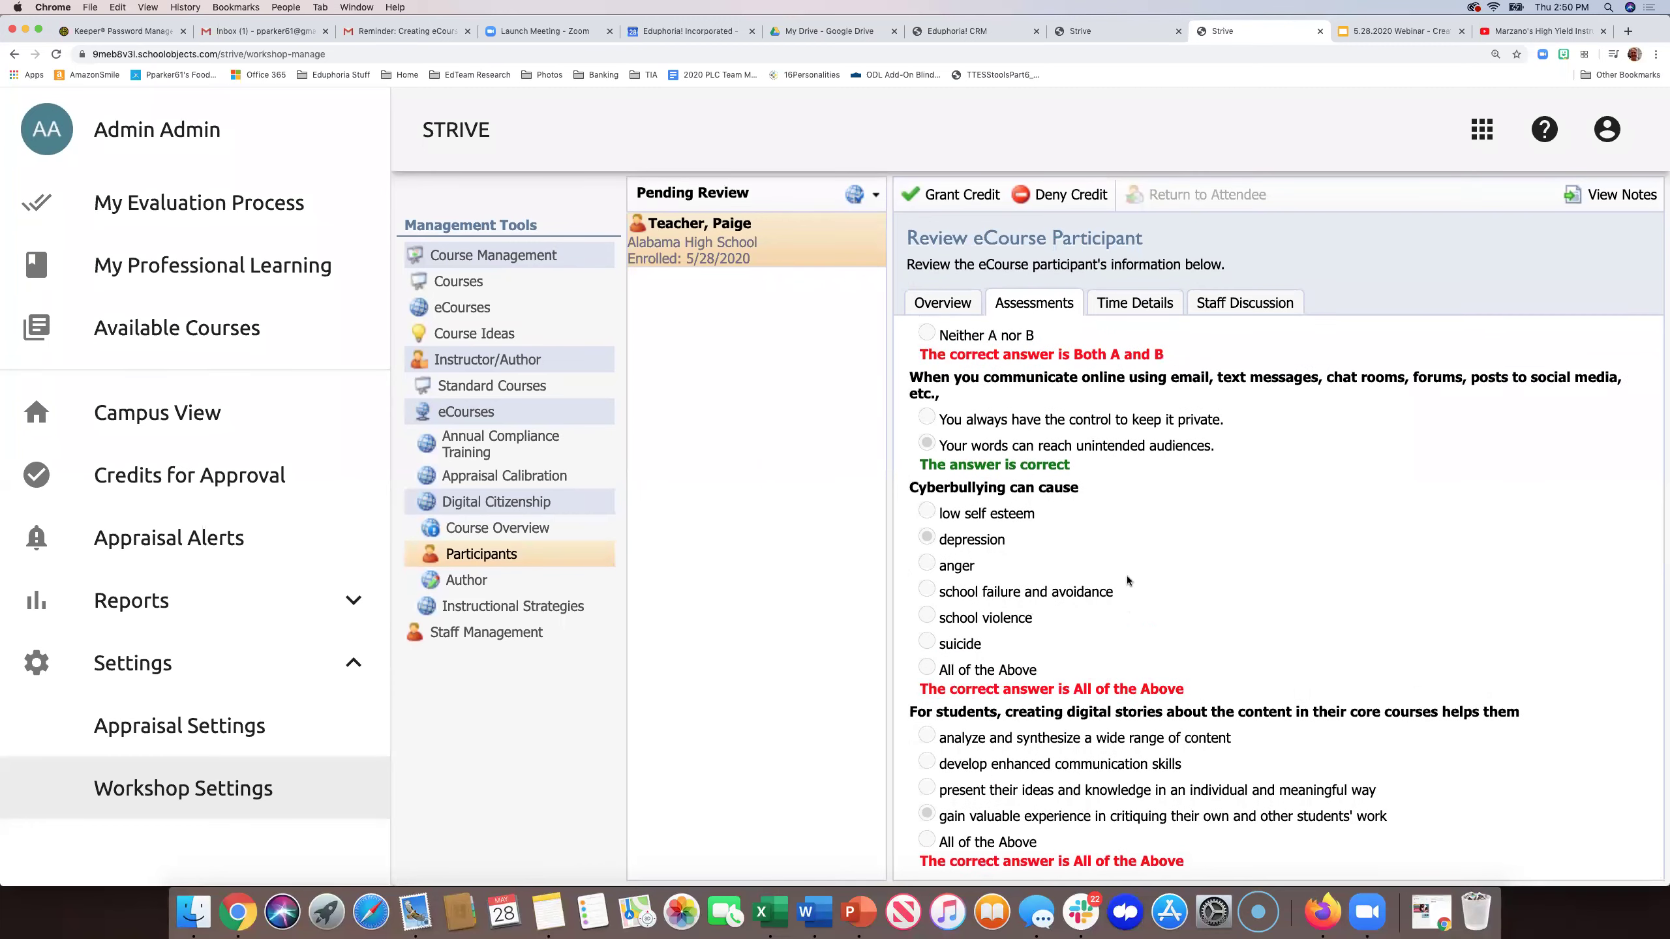
pyautogui.scroll(5, 1106, 583)
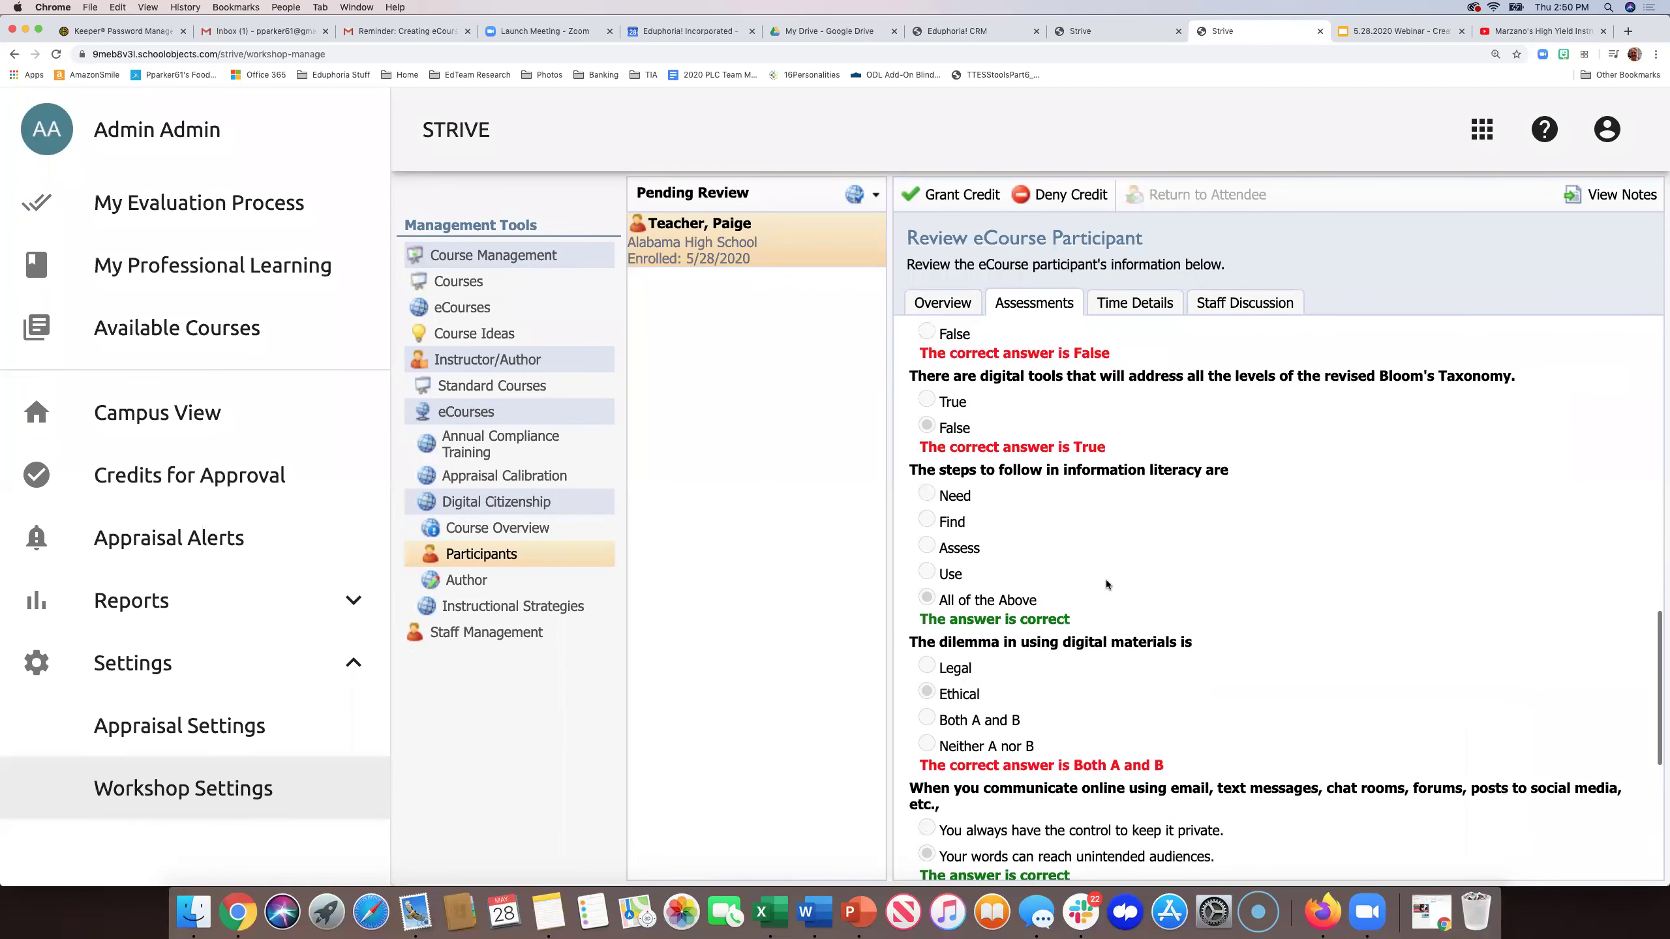
pyautogui.scroll(17, 1107, 579)
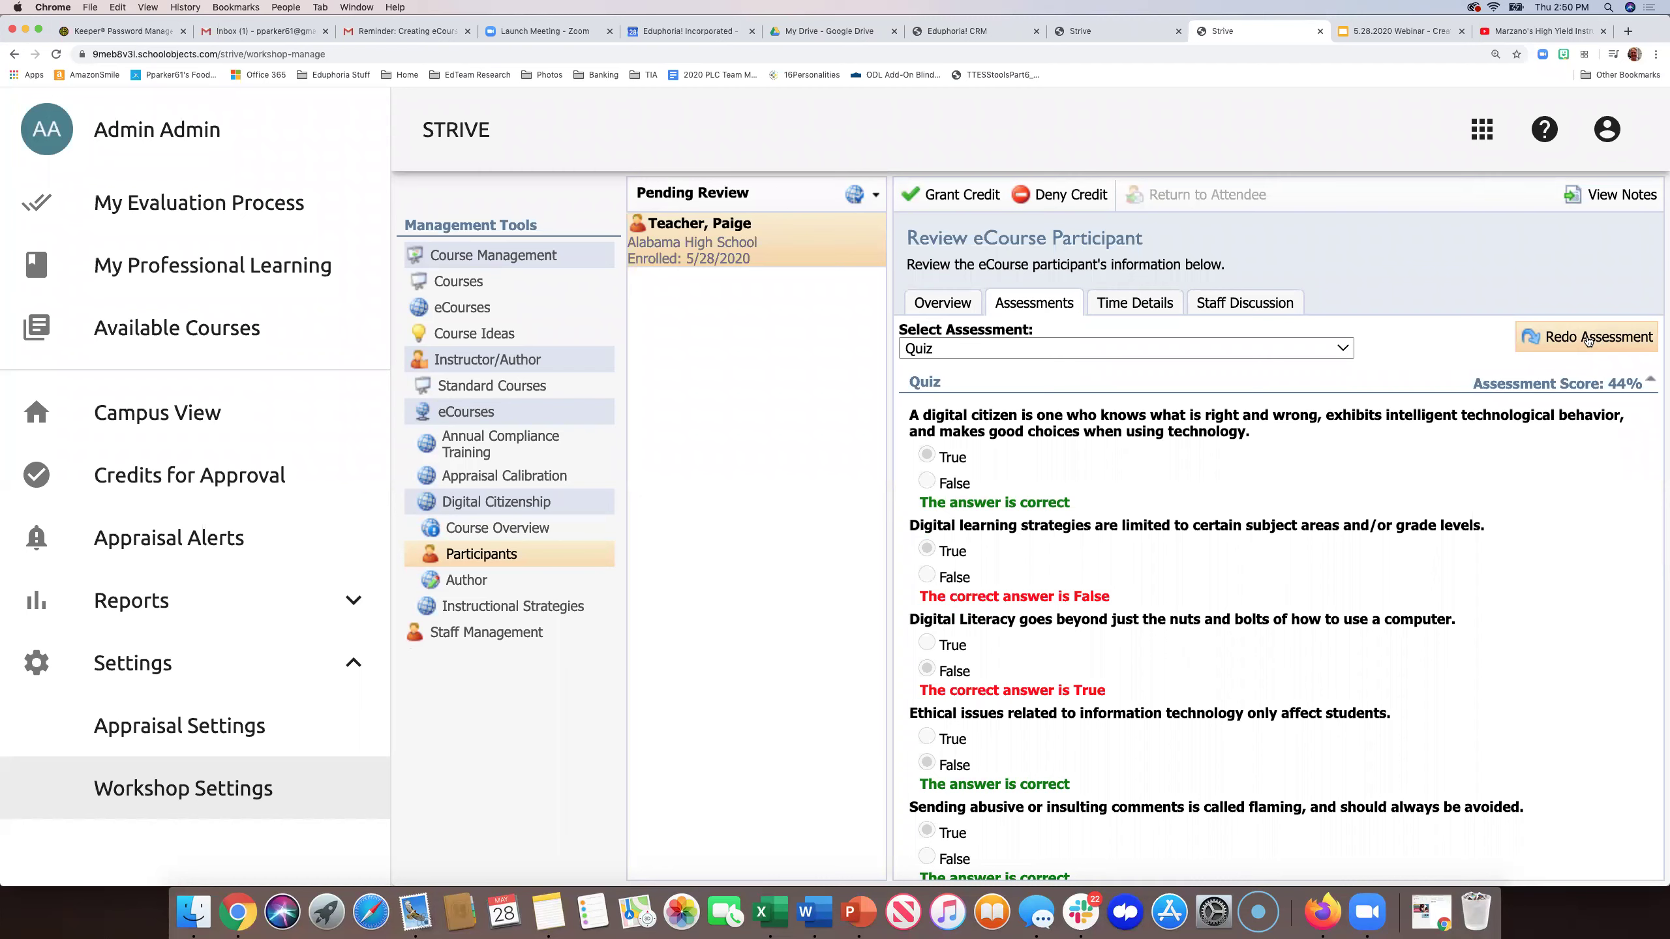
# - Show the participant's Short Answer response, then their 10-minute, 45-second time record
pyautogui.click(1341, 347)
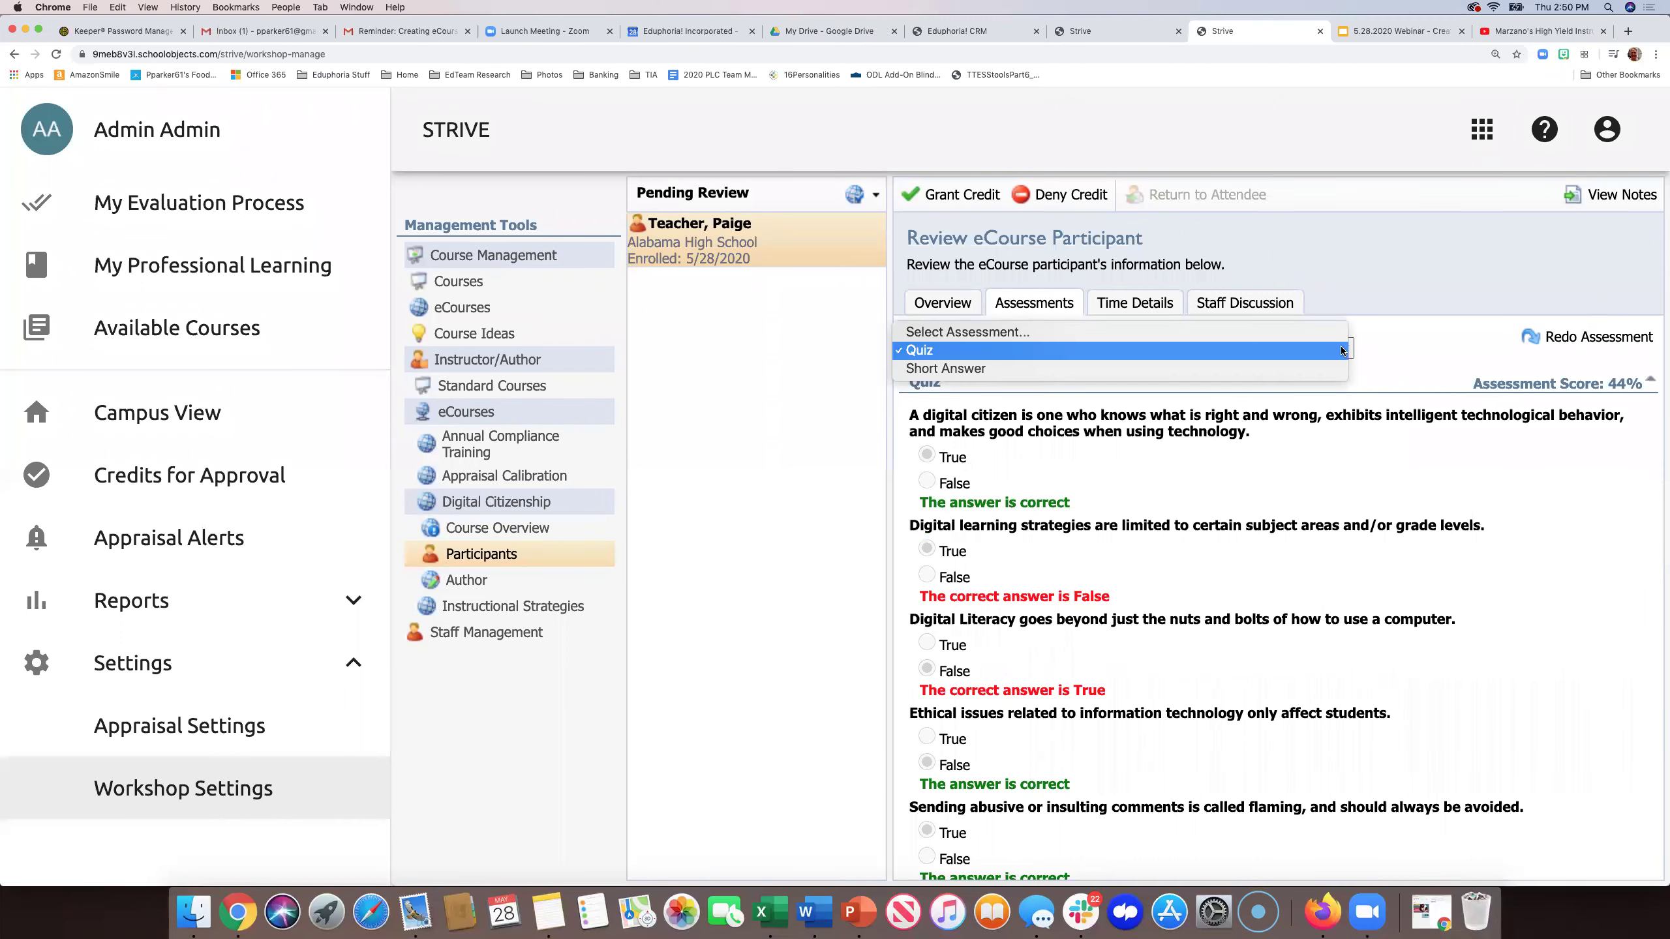
pyautogui.click(1324, 369)
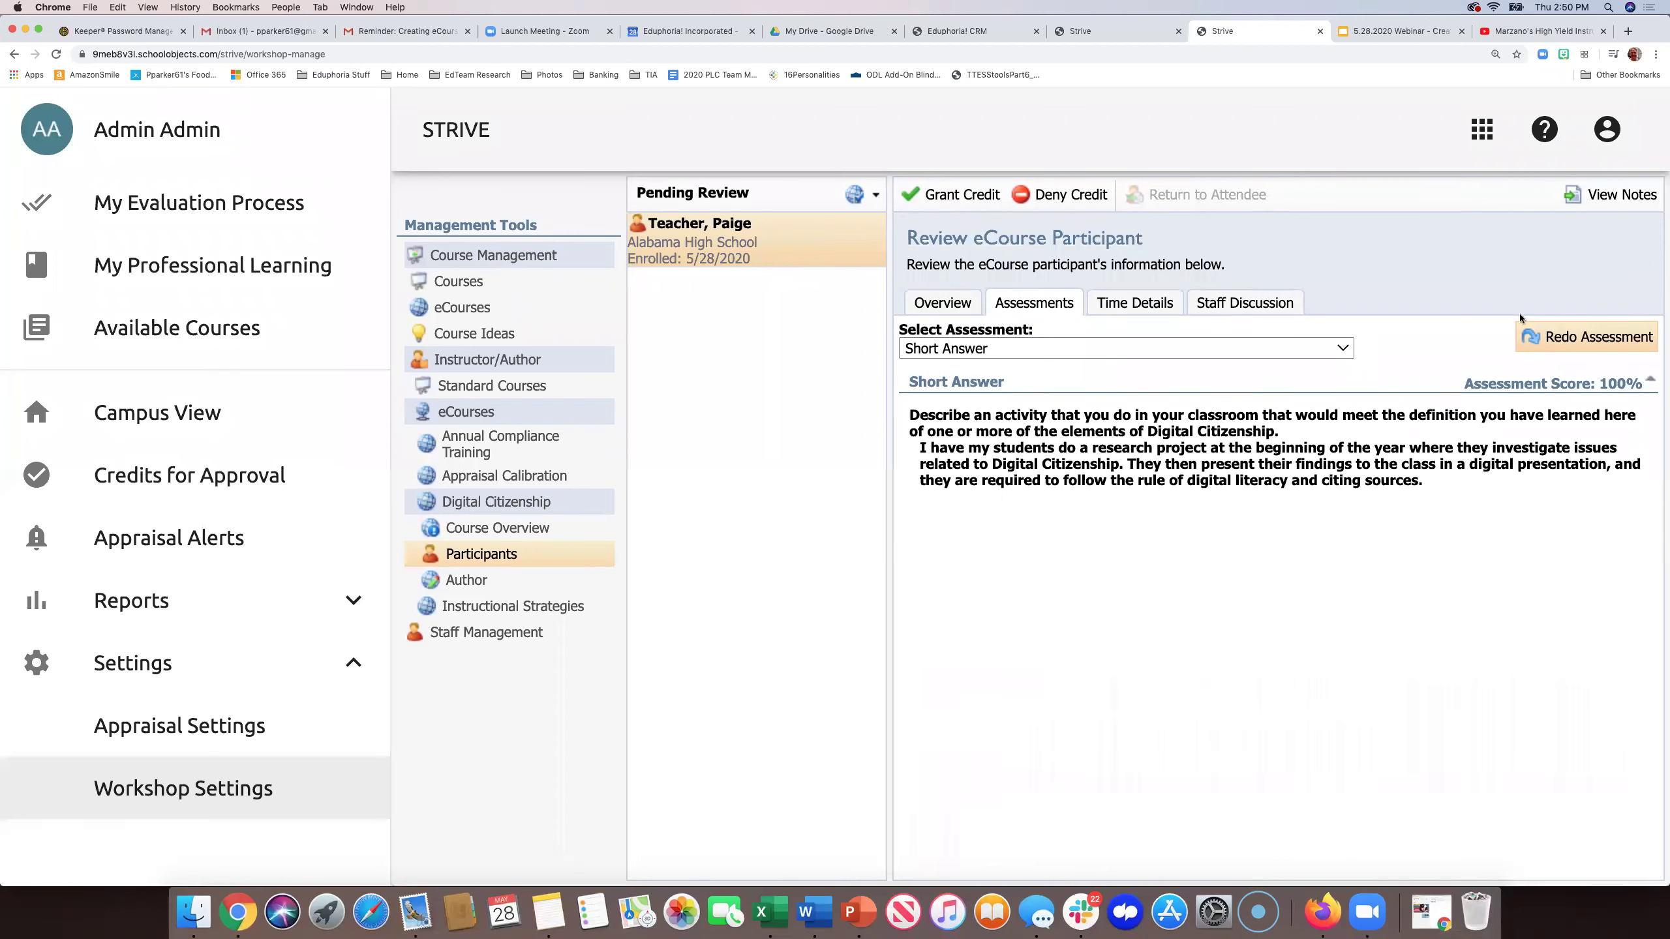
pyautogui.click(1161, 308)
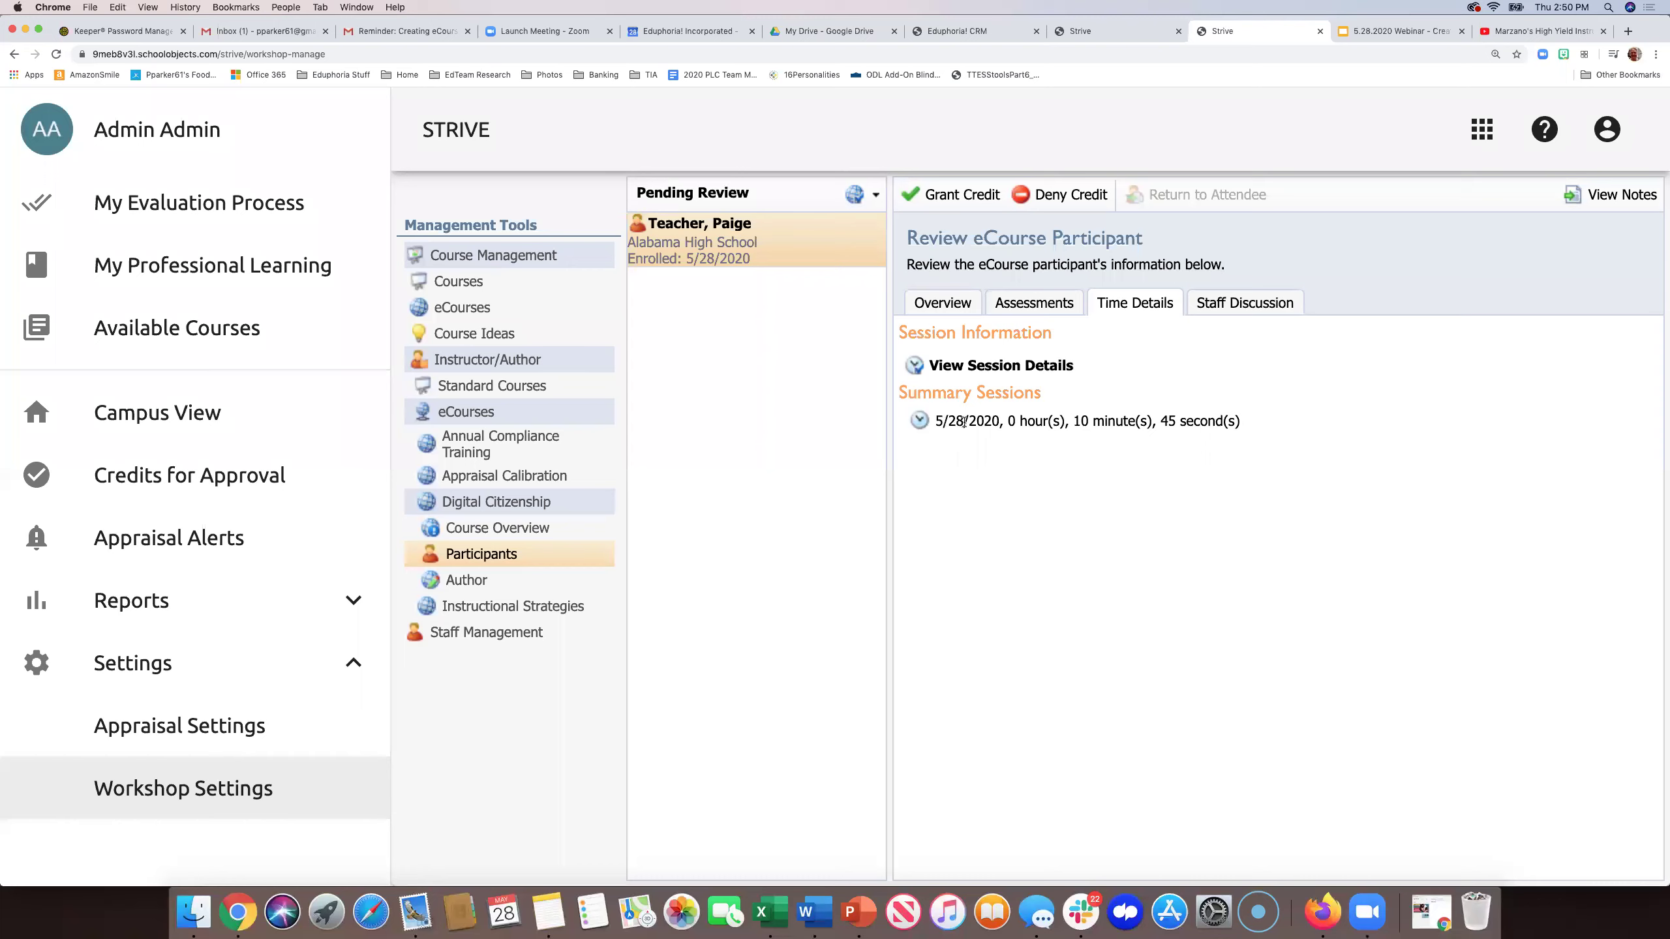
# - Highlight the session length, check Staff Discussion (no entries), then return to Assessments
pyautogui.moveTo(942, 421); pyautogui.dragTo(1094, 428)
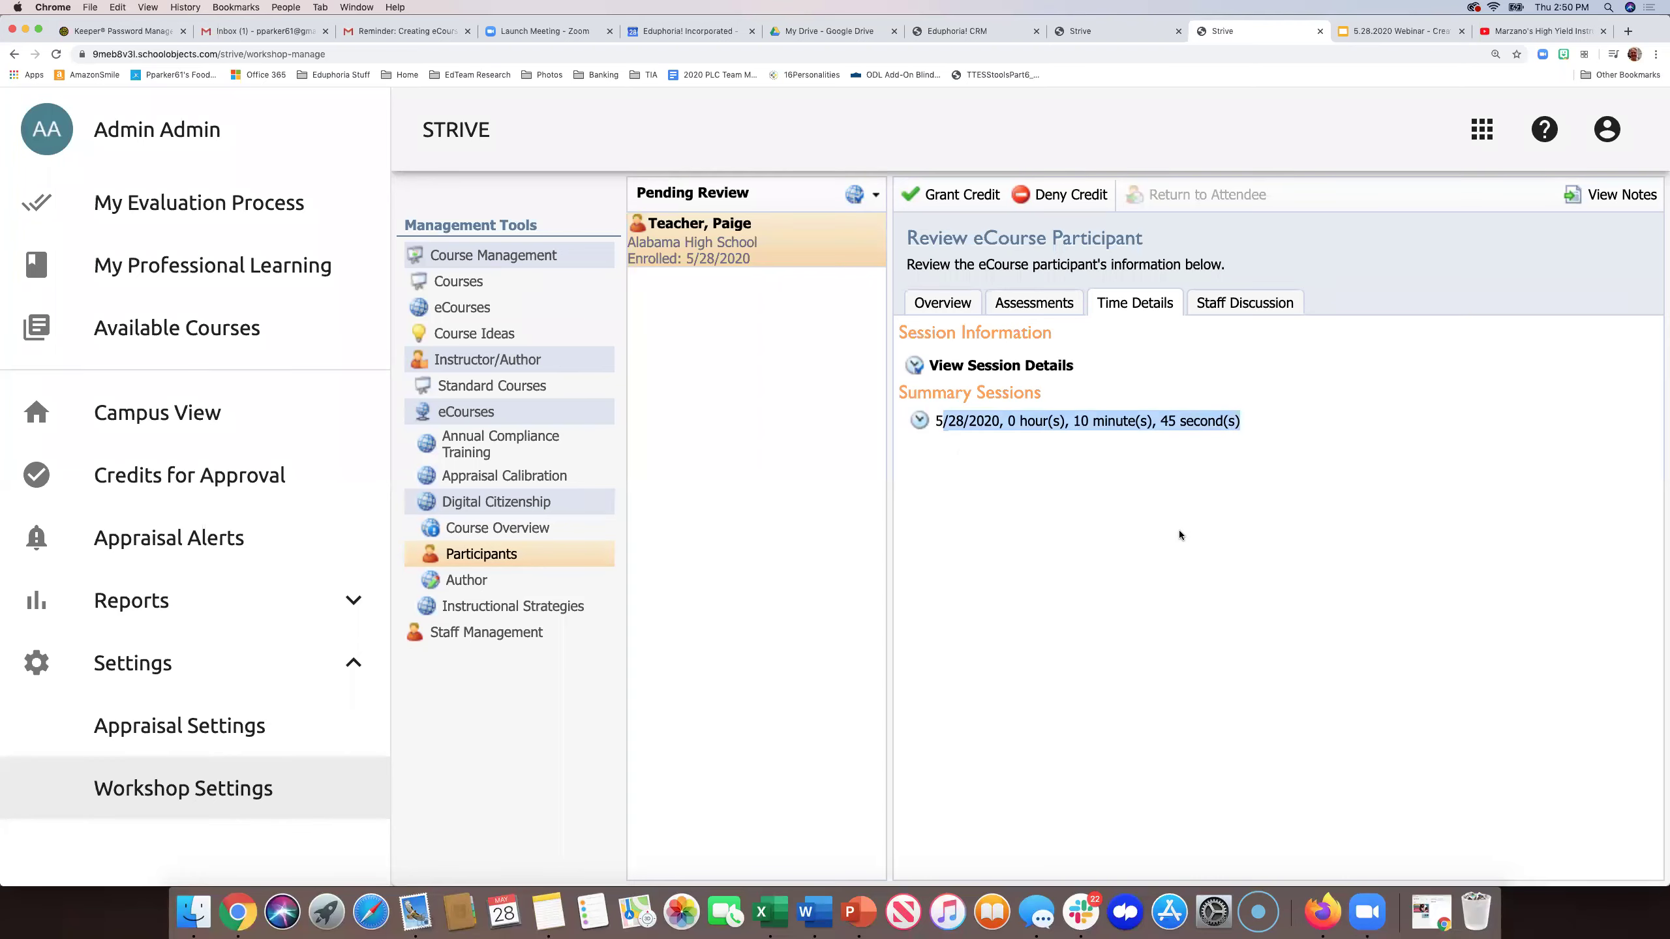
pyautogui.click(1242, 300)
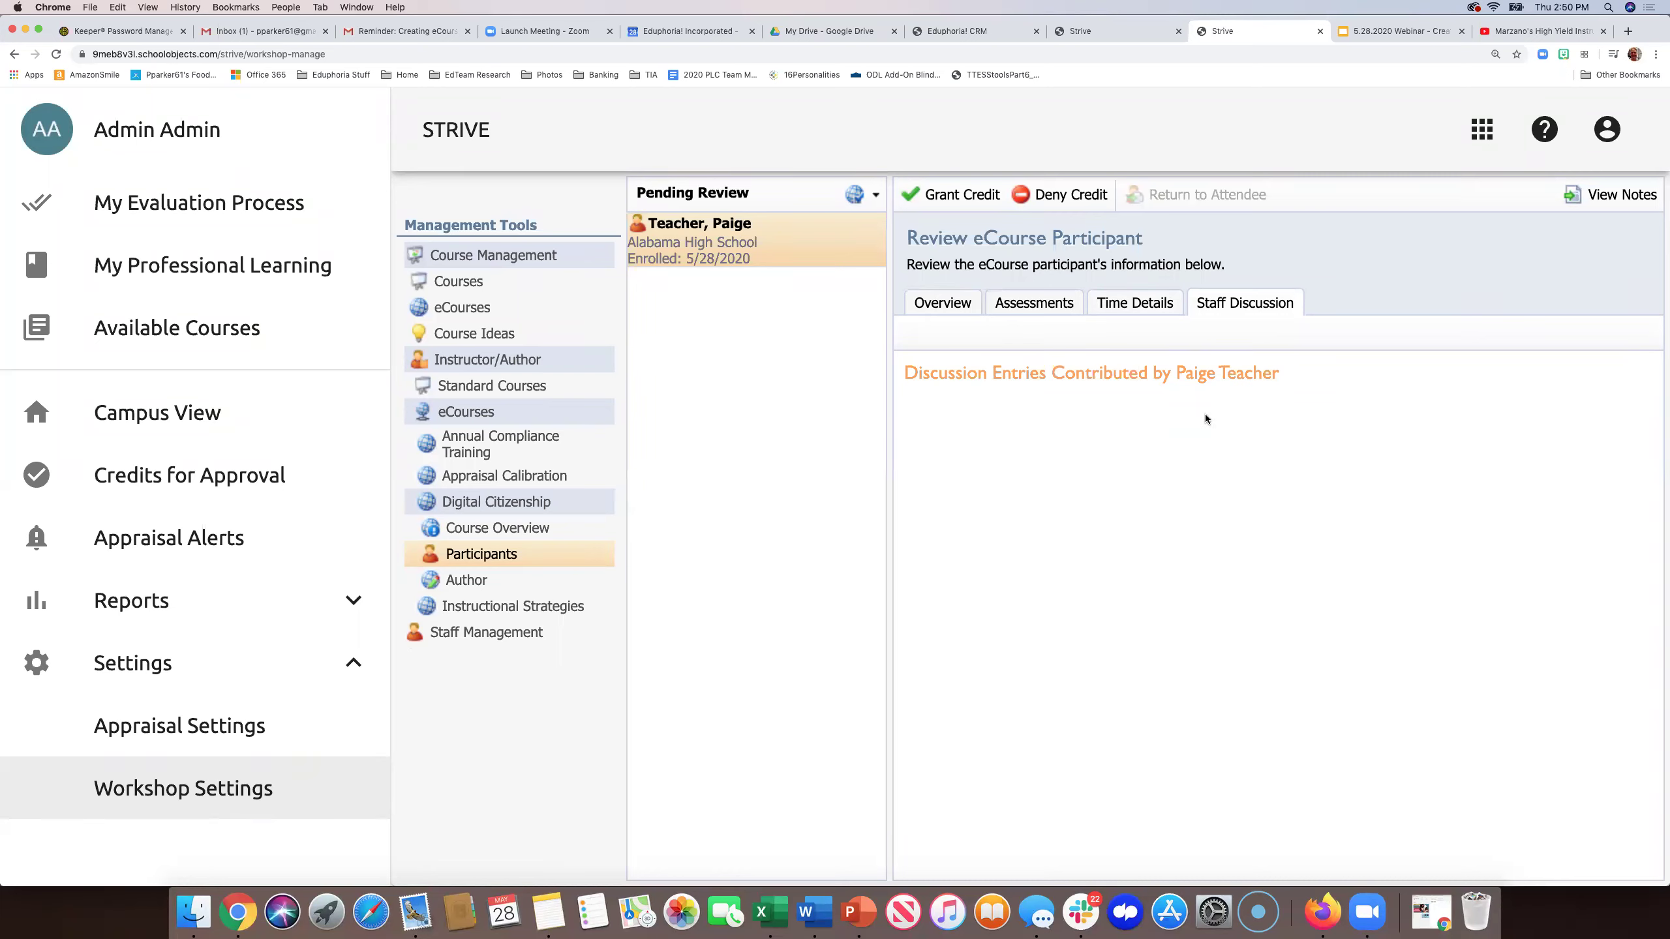
pyautogui.click(1017, 305)
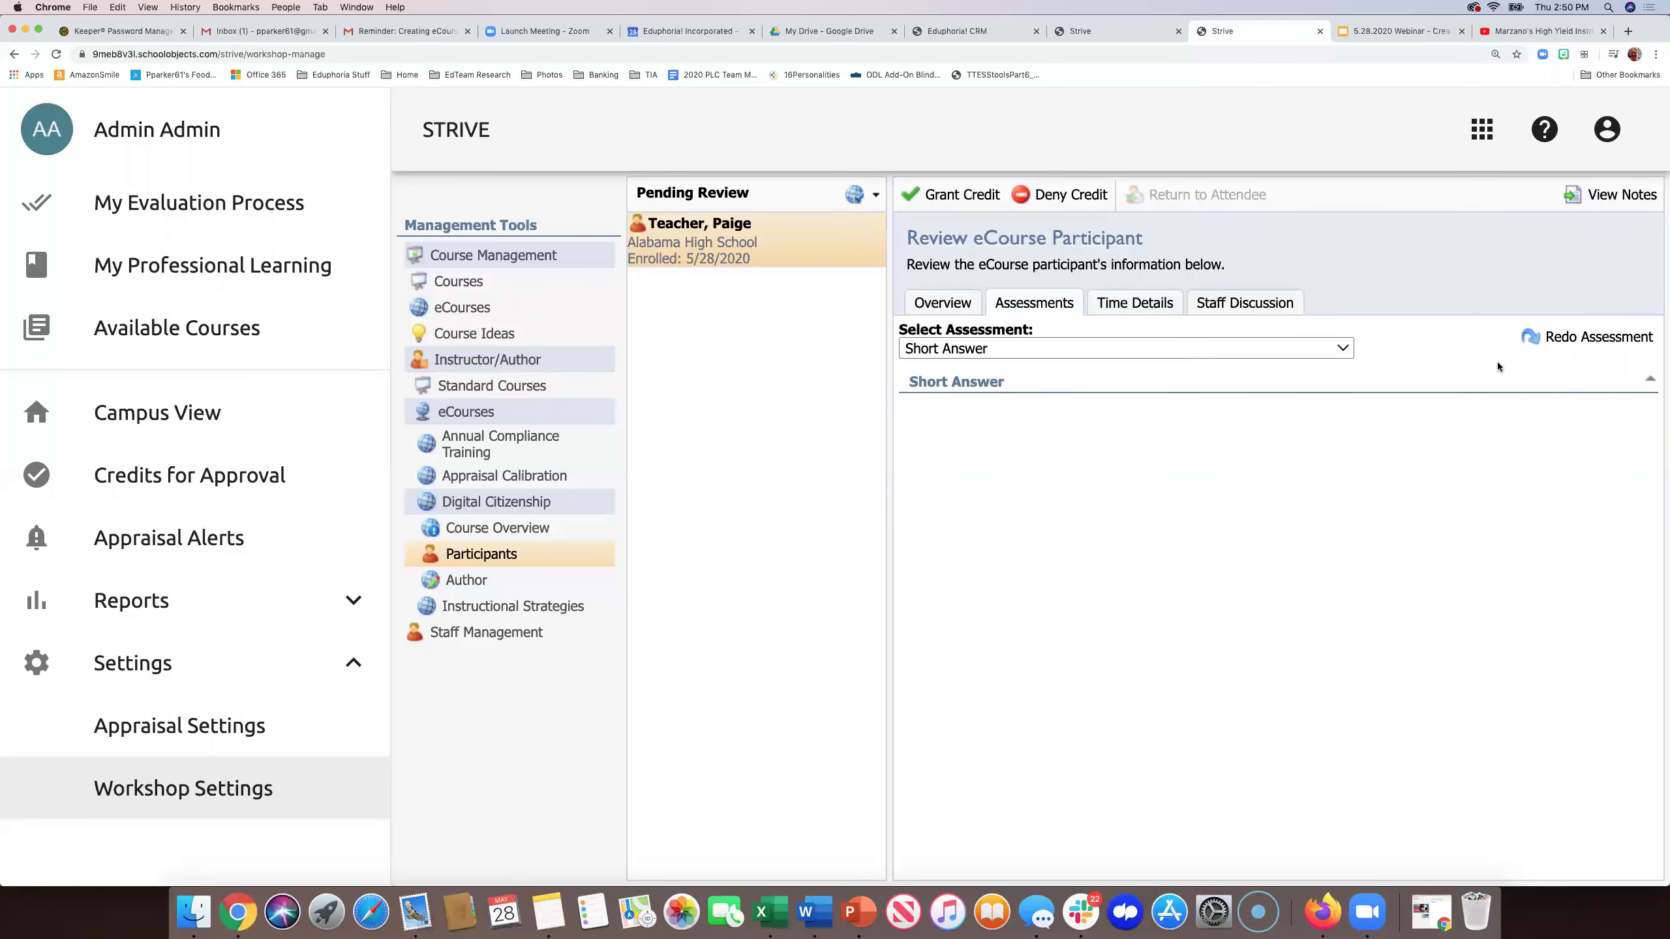
# - Select the participant's Quiz and mark it for redo
pyautogui.click(1322, 344)
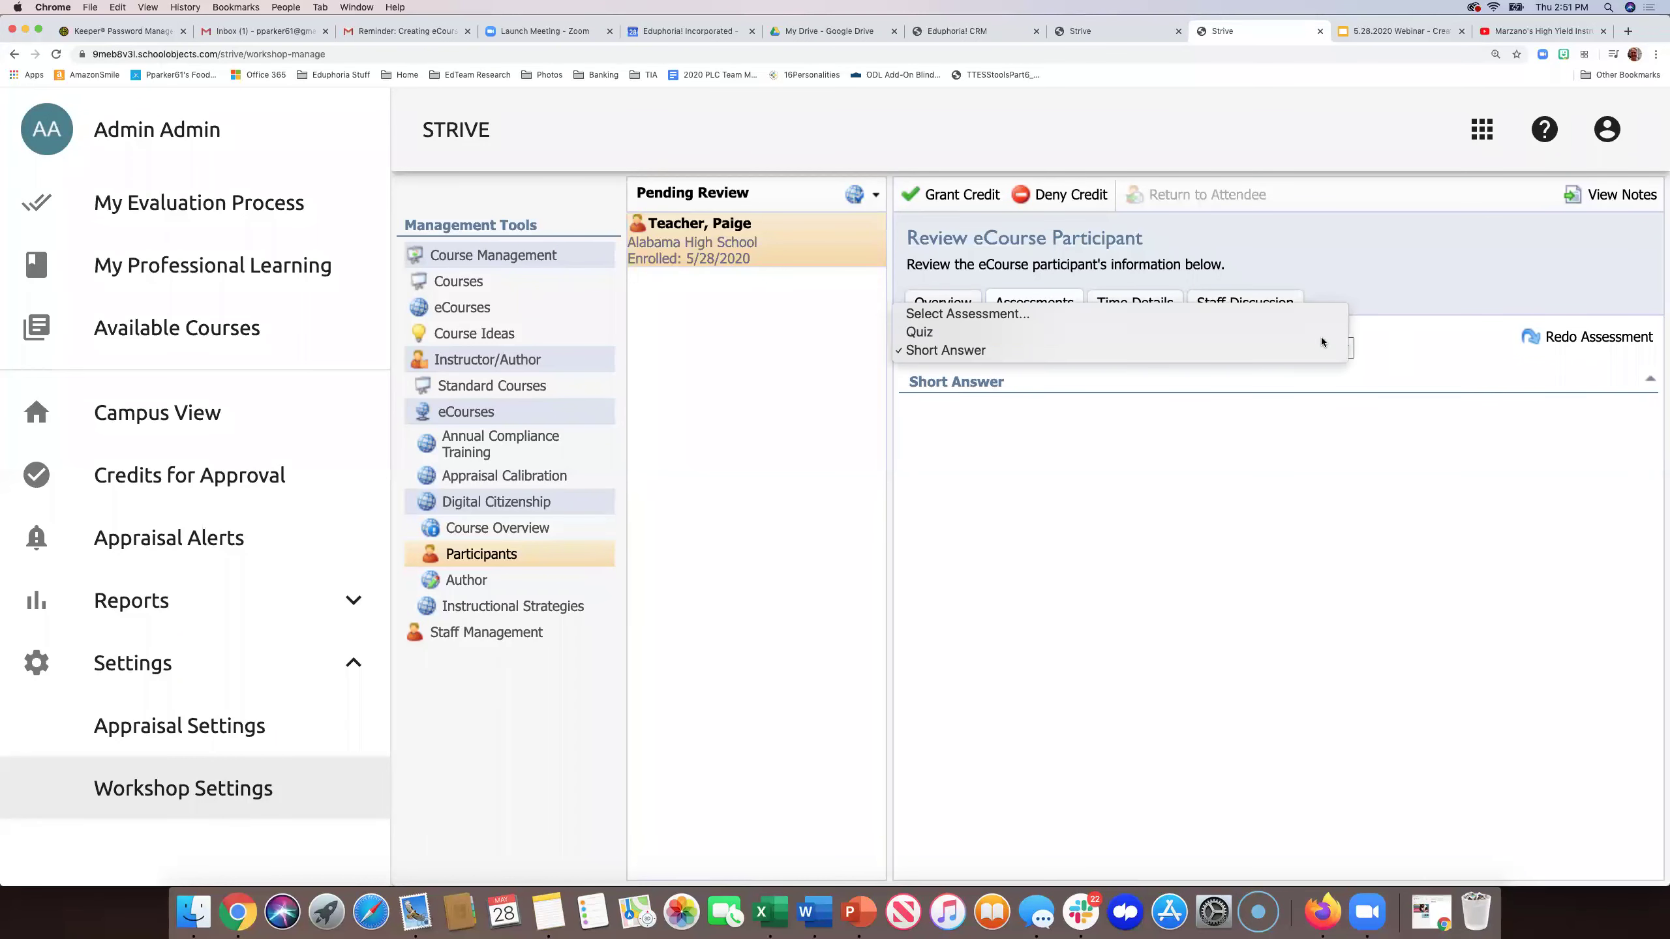
pyautogui.click(1323, 335)
pyautogui.click(1587, 341)
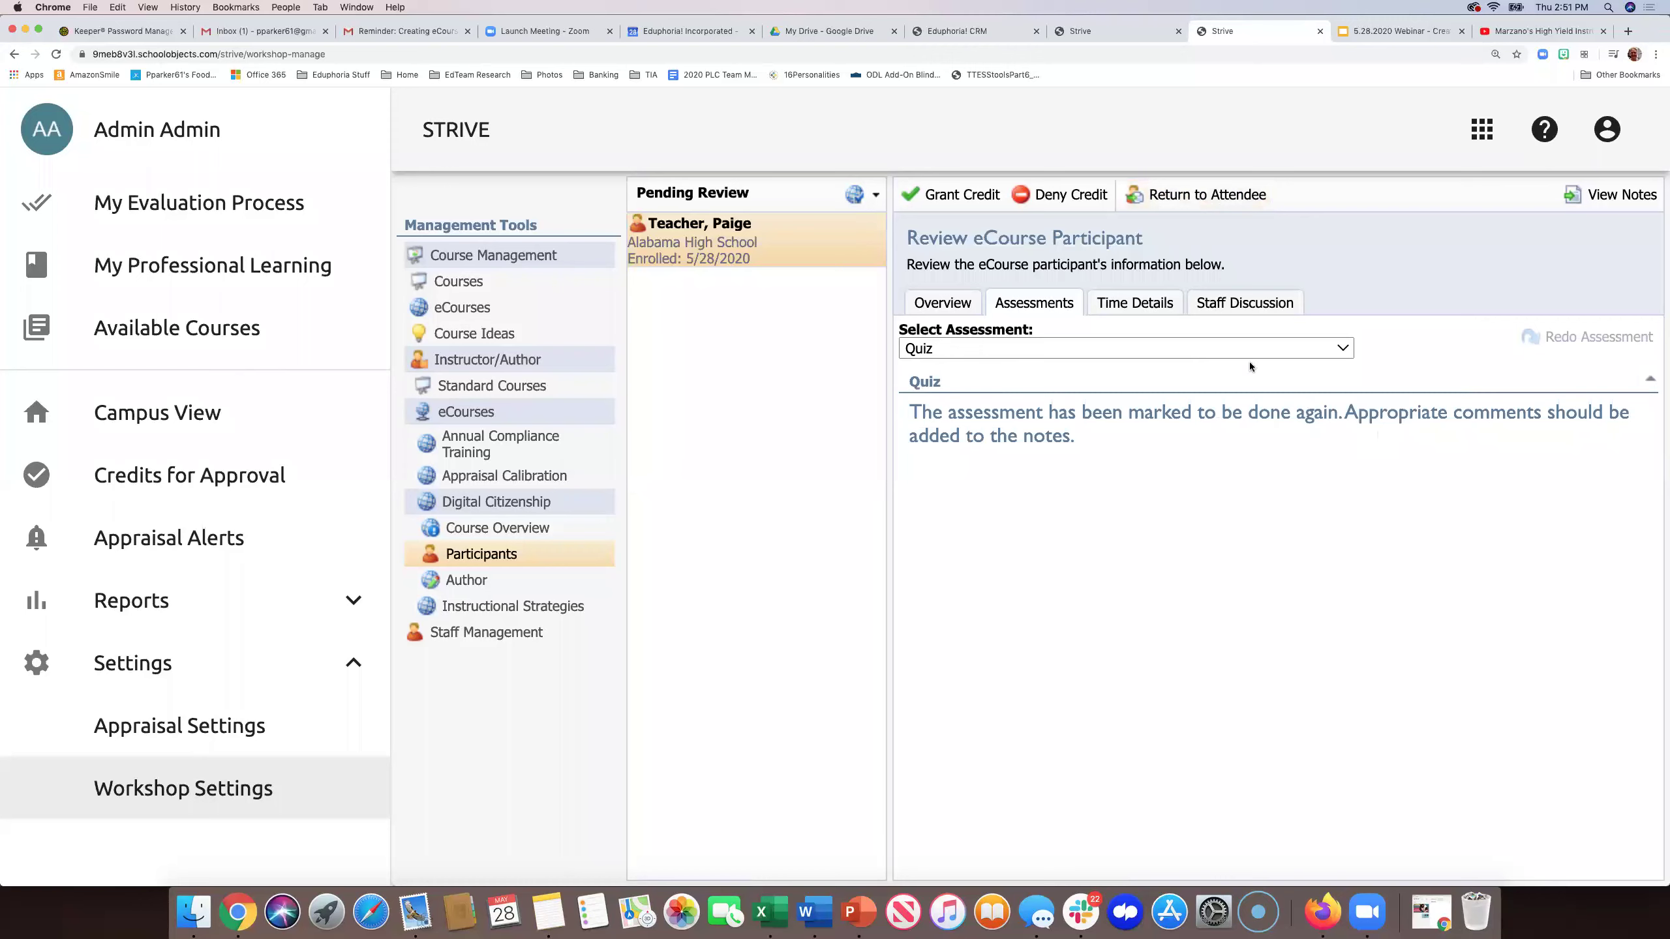
# - Return the eCourse to the attendee, confirm, and switch to the teacher's STRIVE tab
pyautogui.click(1192, 191)
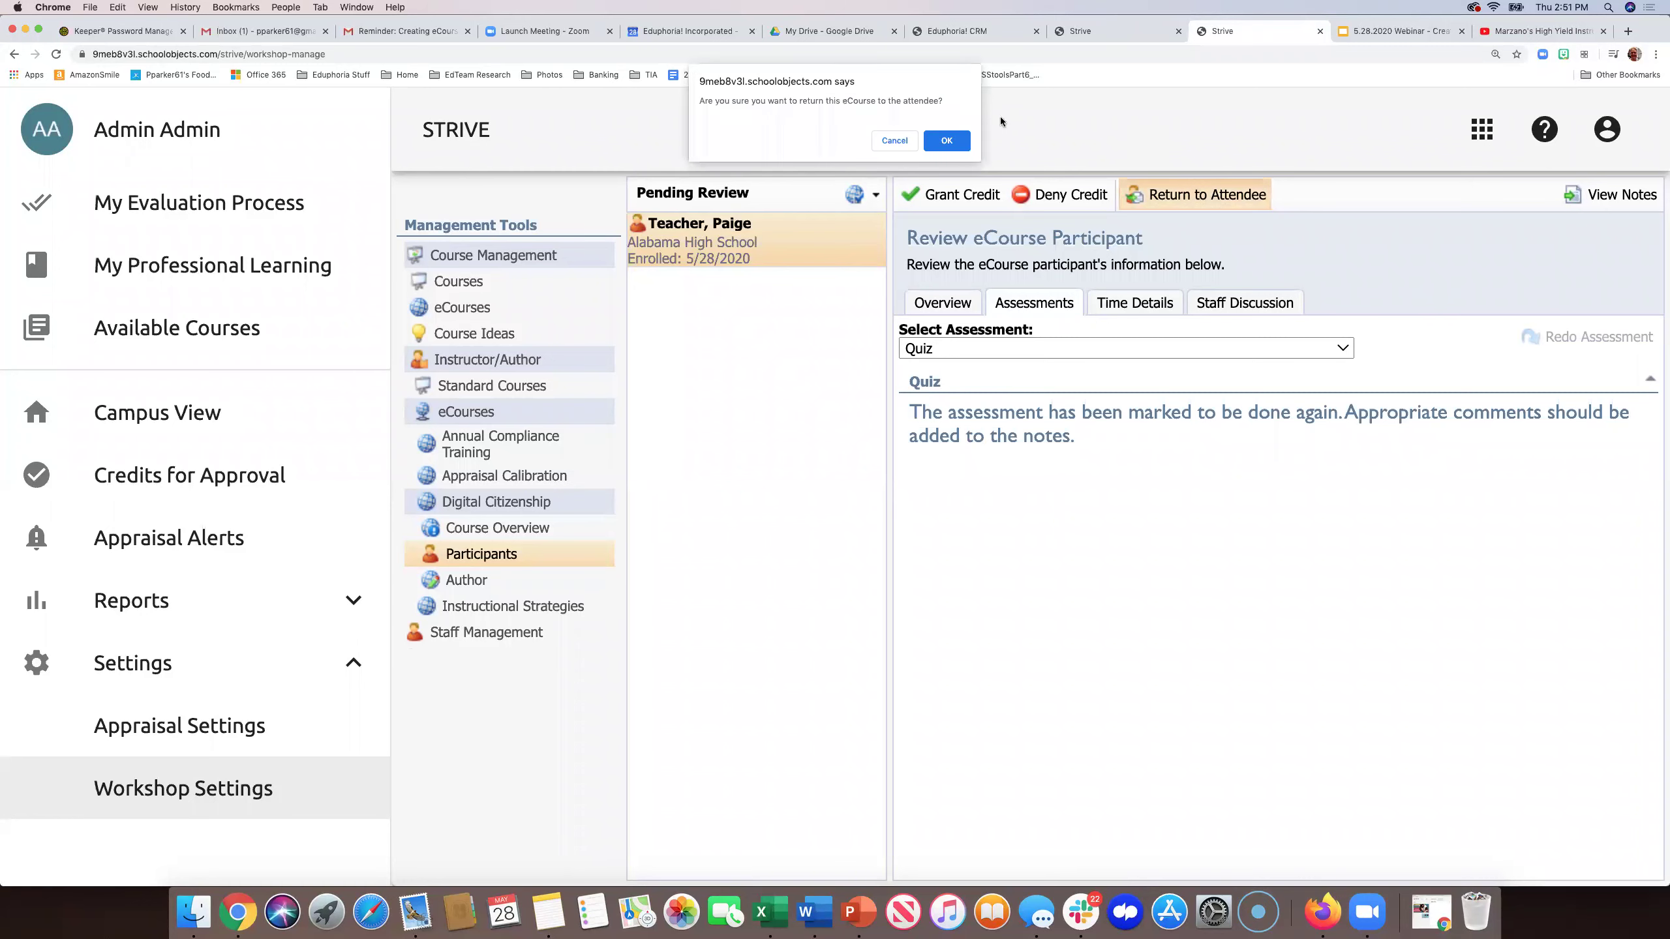
pyautogui.click(948, 140)
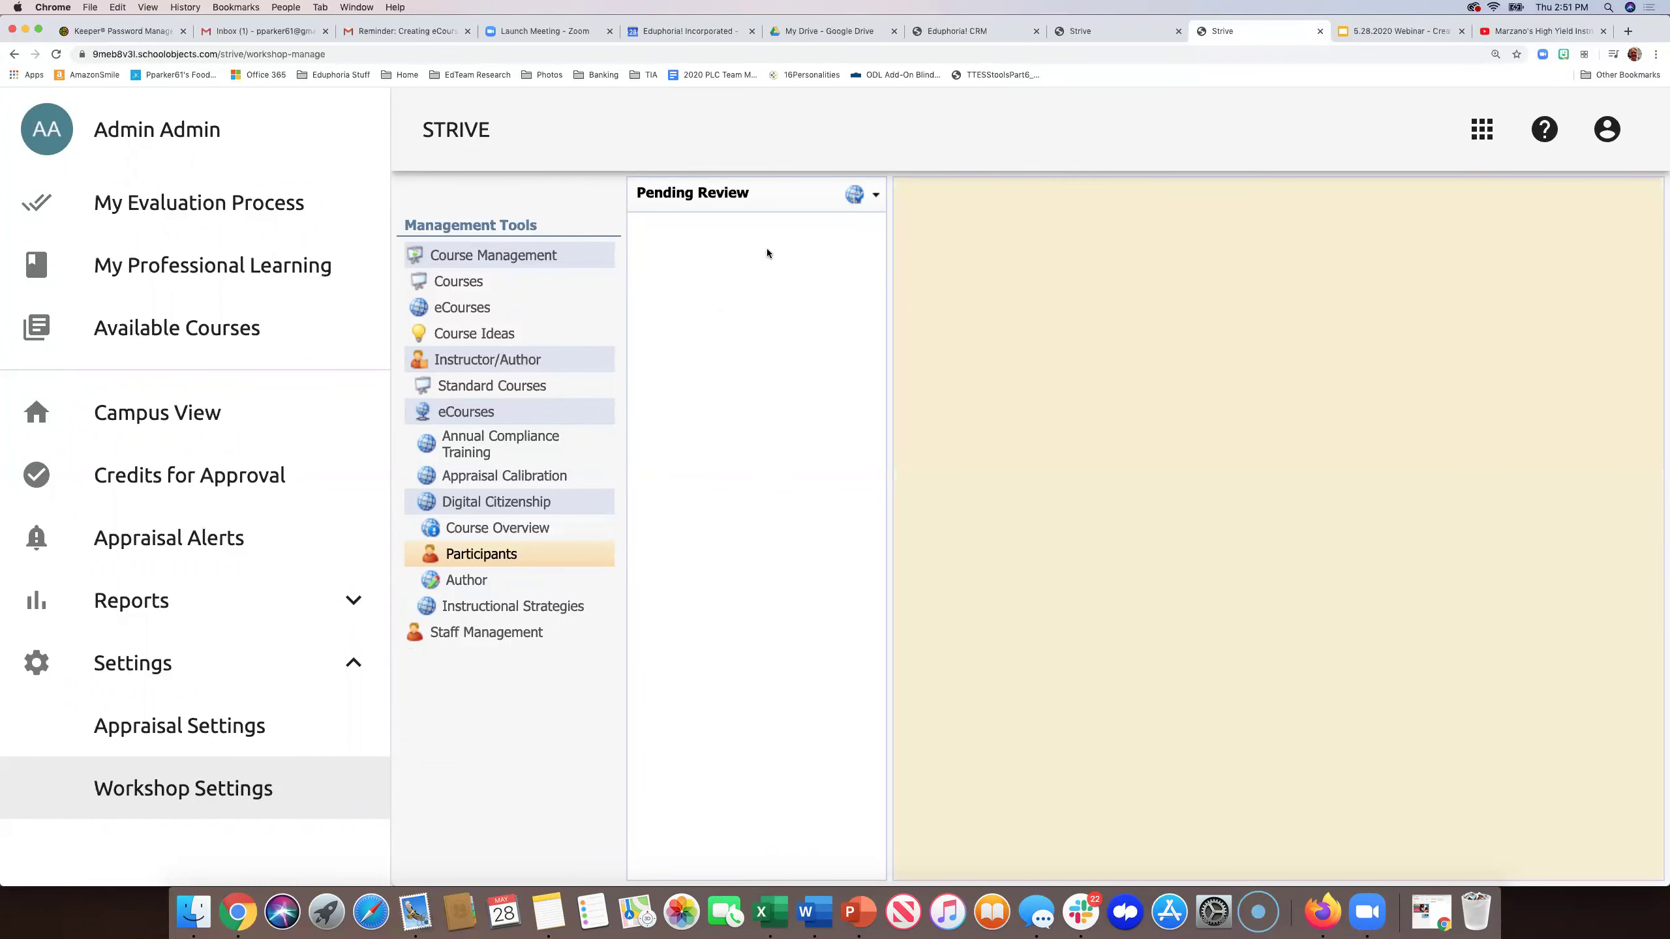
pyautogui.click(1085, 30)
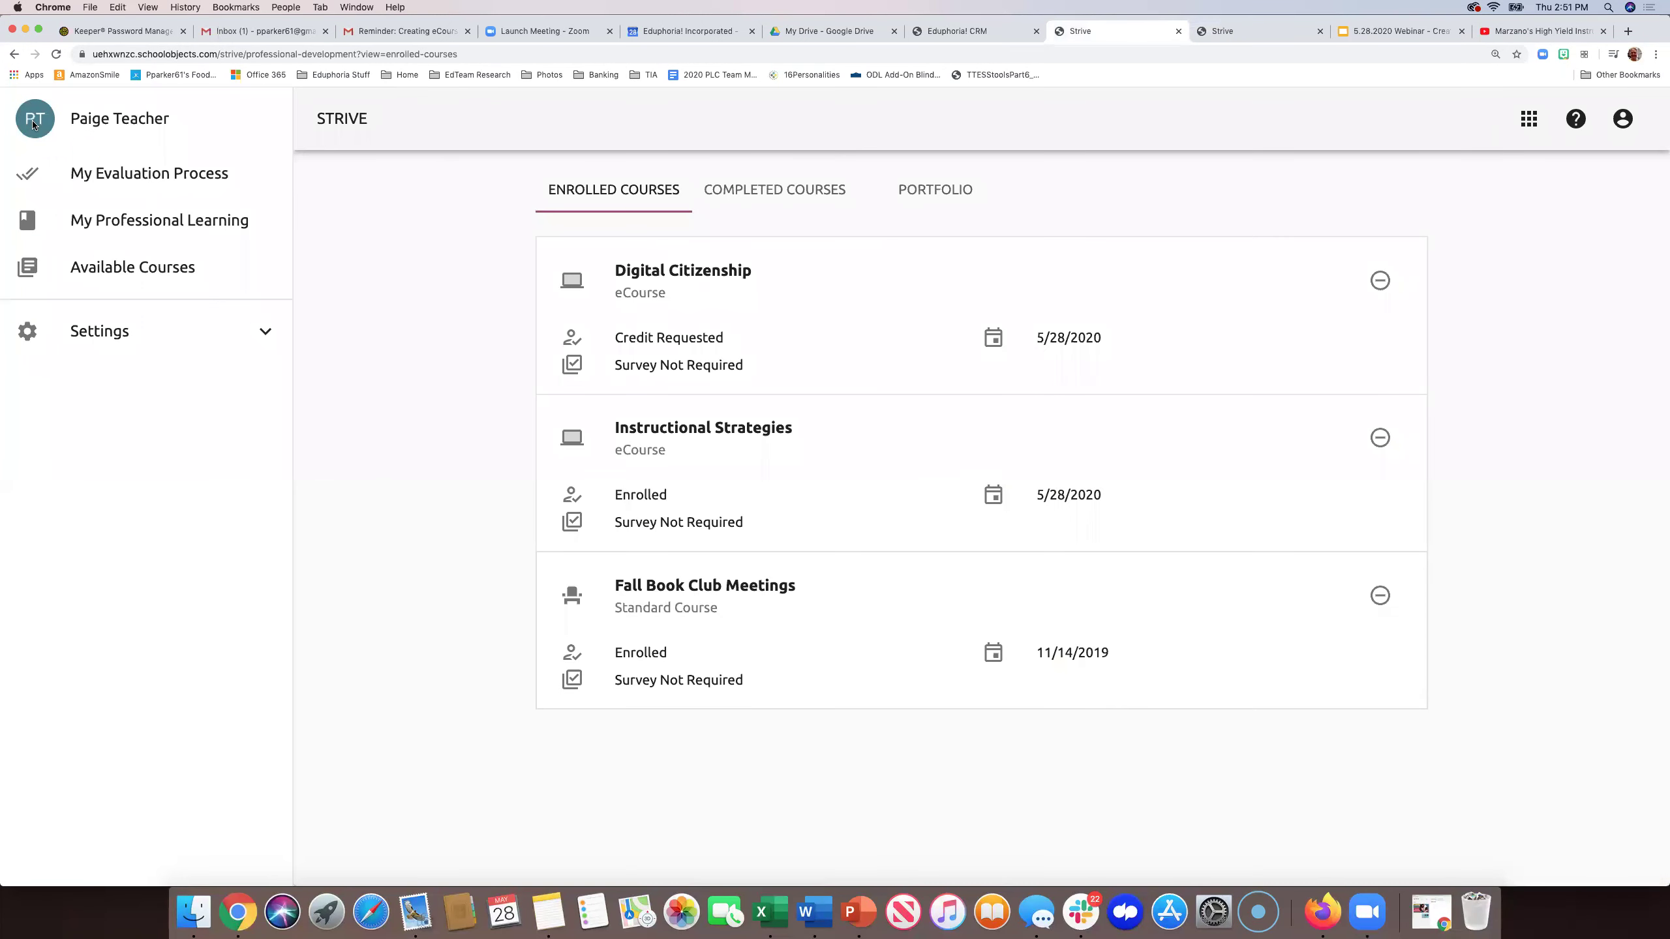
# - Refresh enrolled courses and open Digital Citizenship's course content showing Chapters I–II complete
pyautogui.click(56, 54)
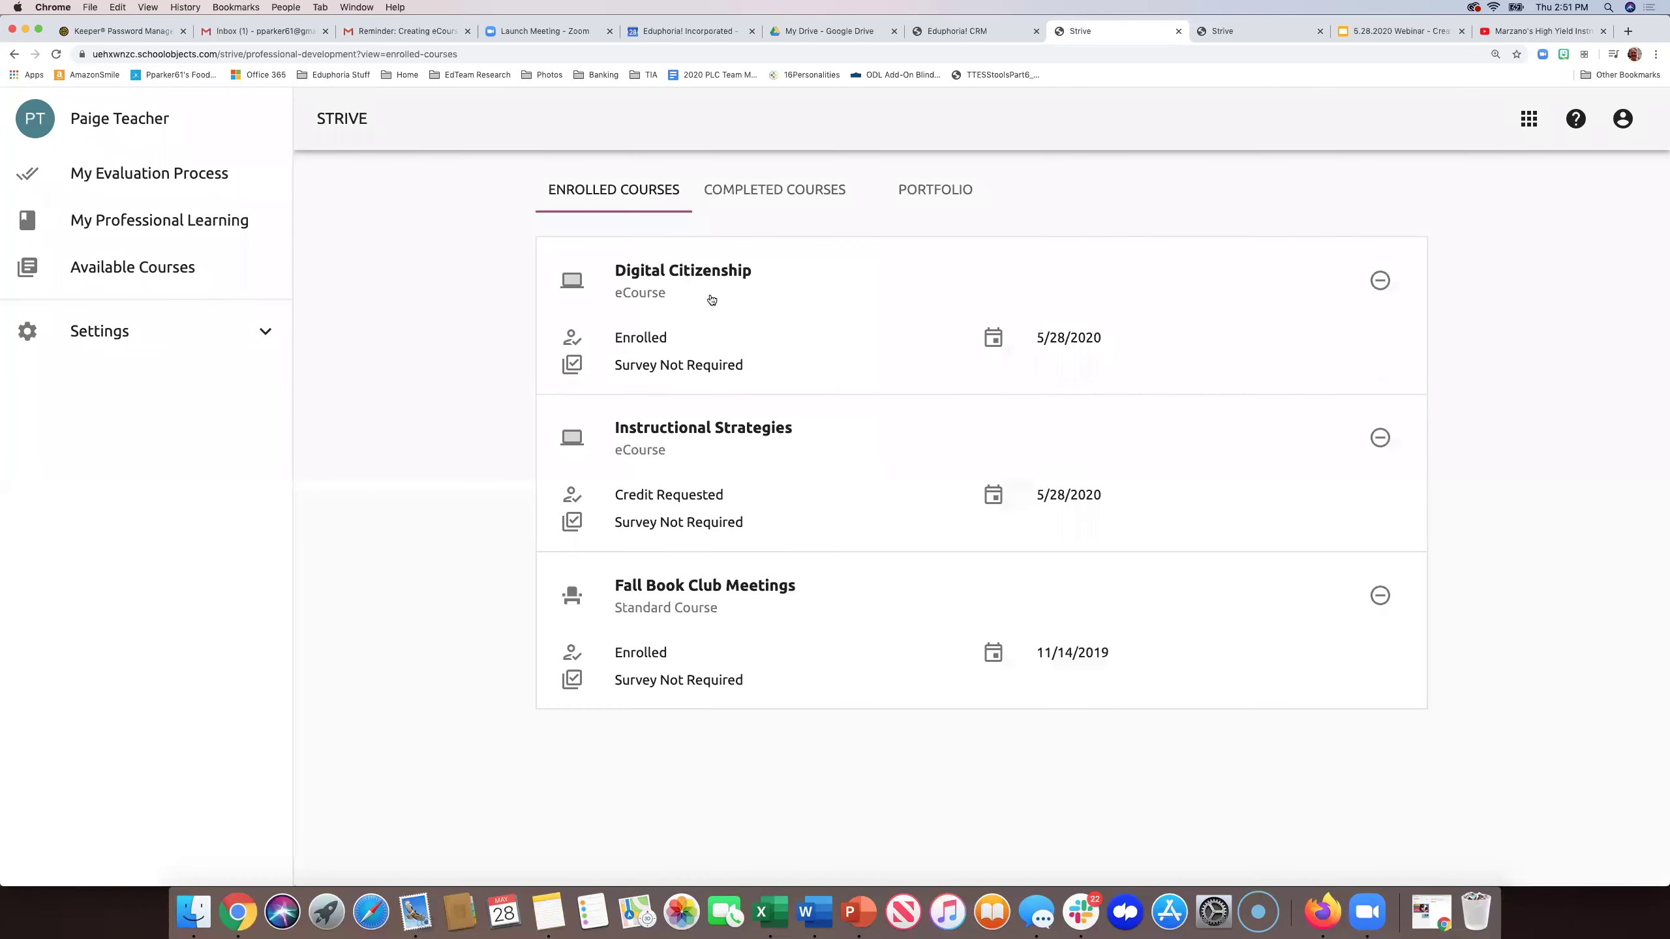
pyautogui.click(700, 273)
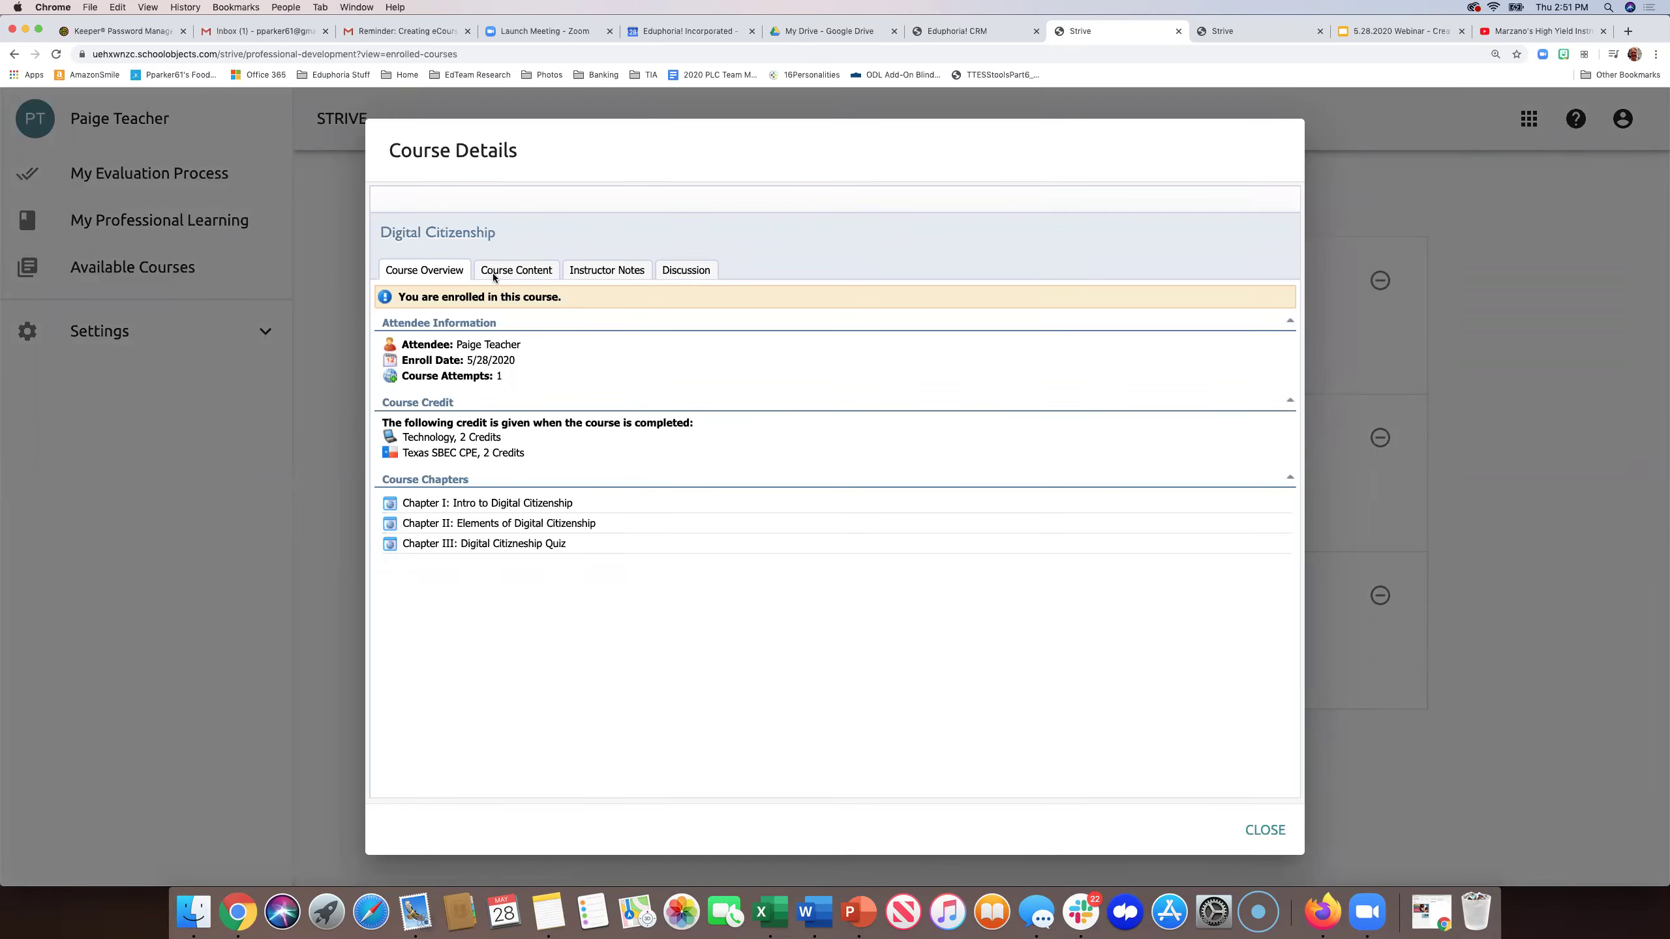
pyautogui.click(511, 272)
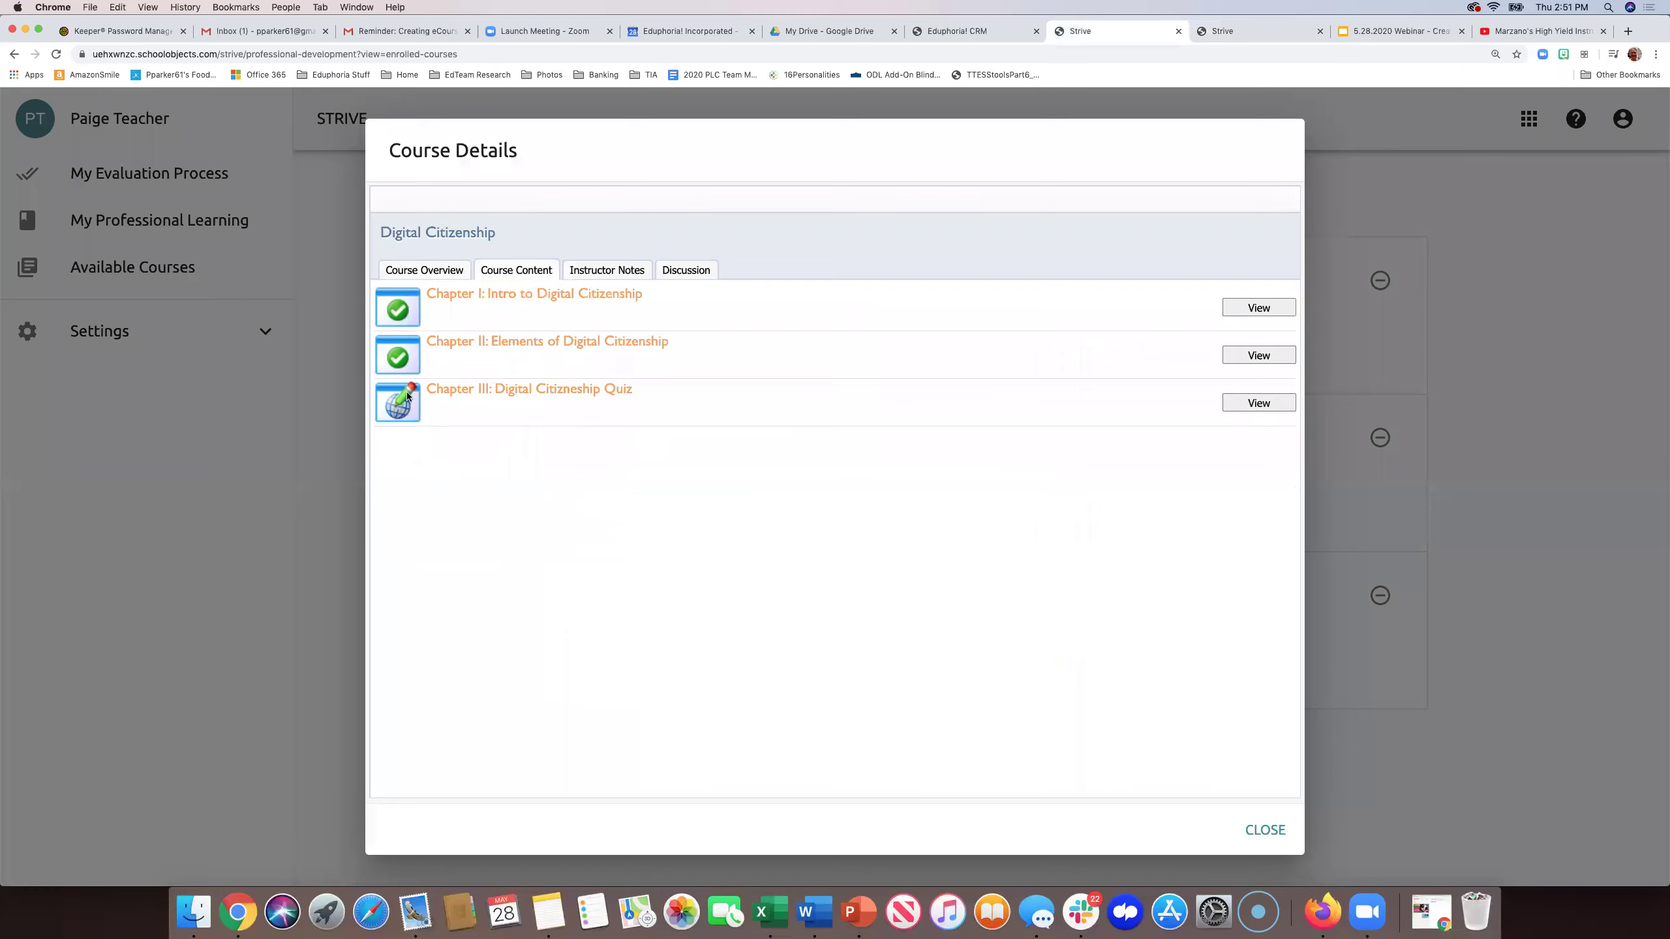
# - Open the Chapter III quiz and look over its questions
pyautogui.click(1238, 403)
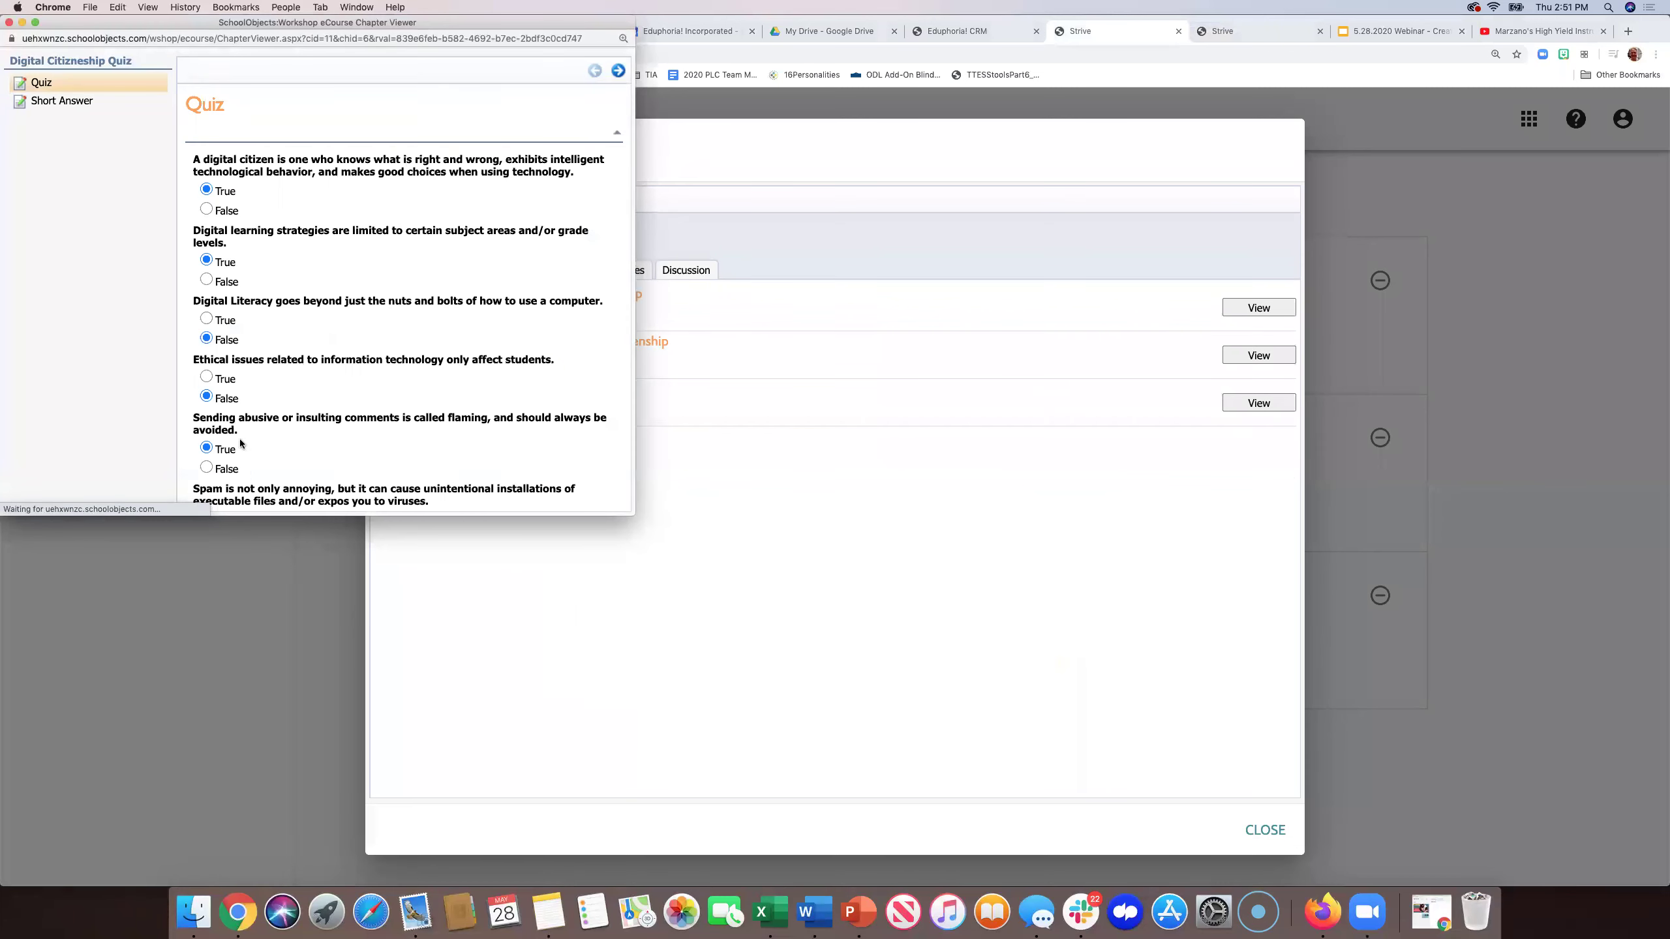
pyautogui.scroll(-5, 399, 303)
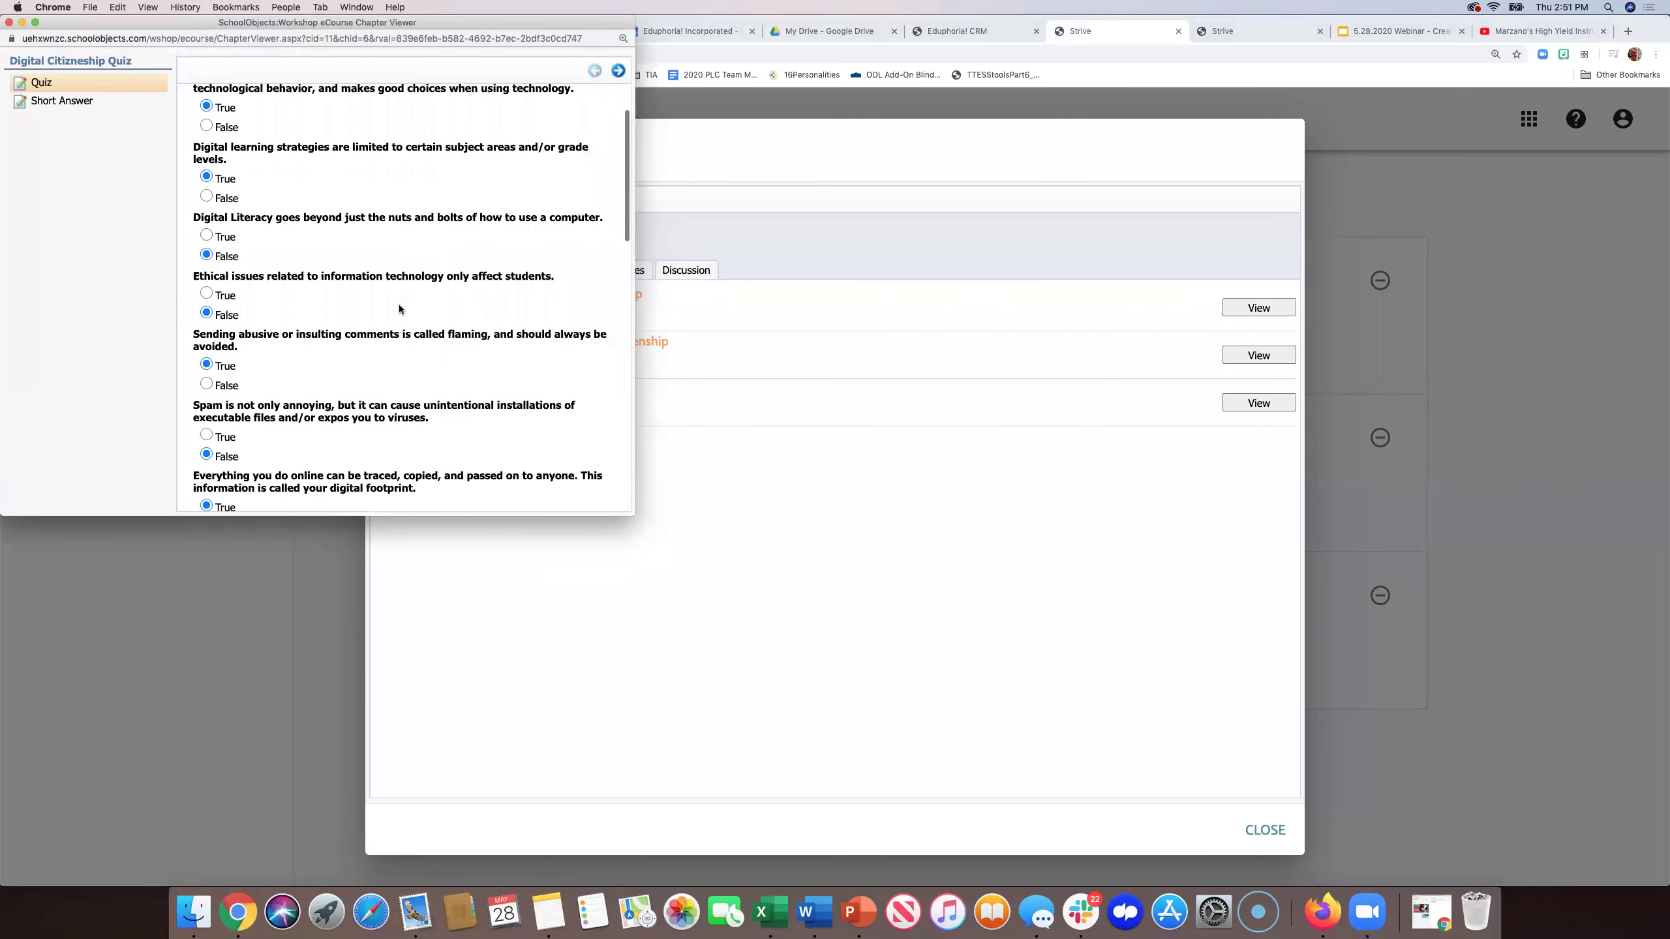
pyautogui.scroll(-3, 412, 329)
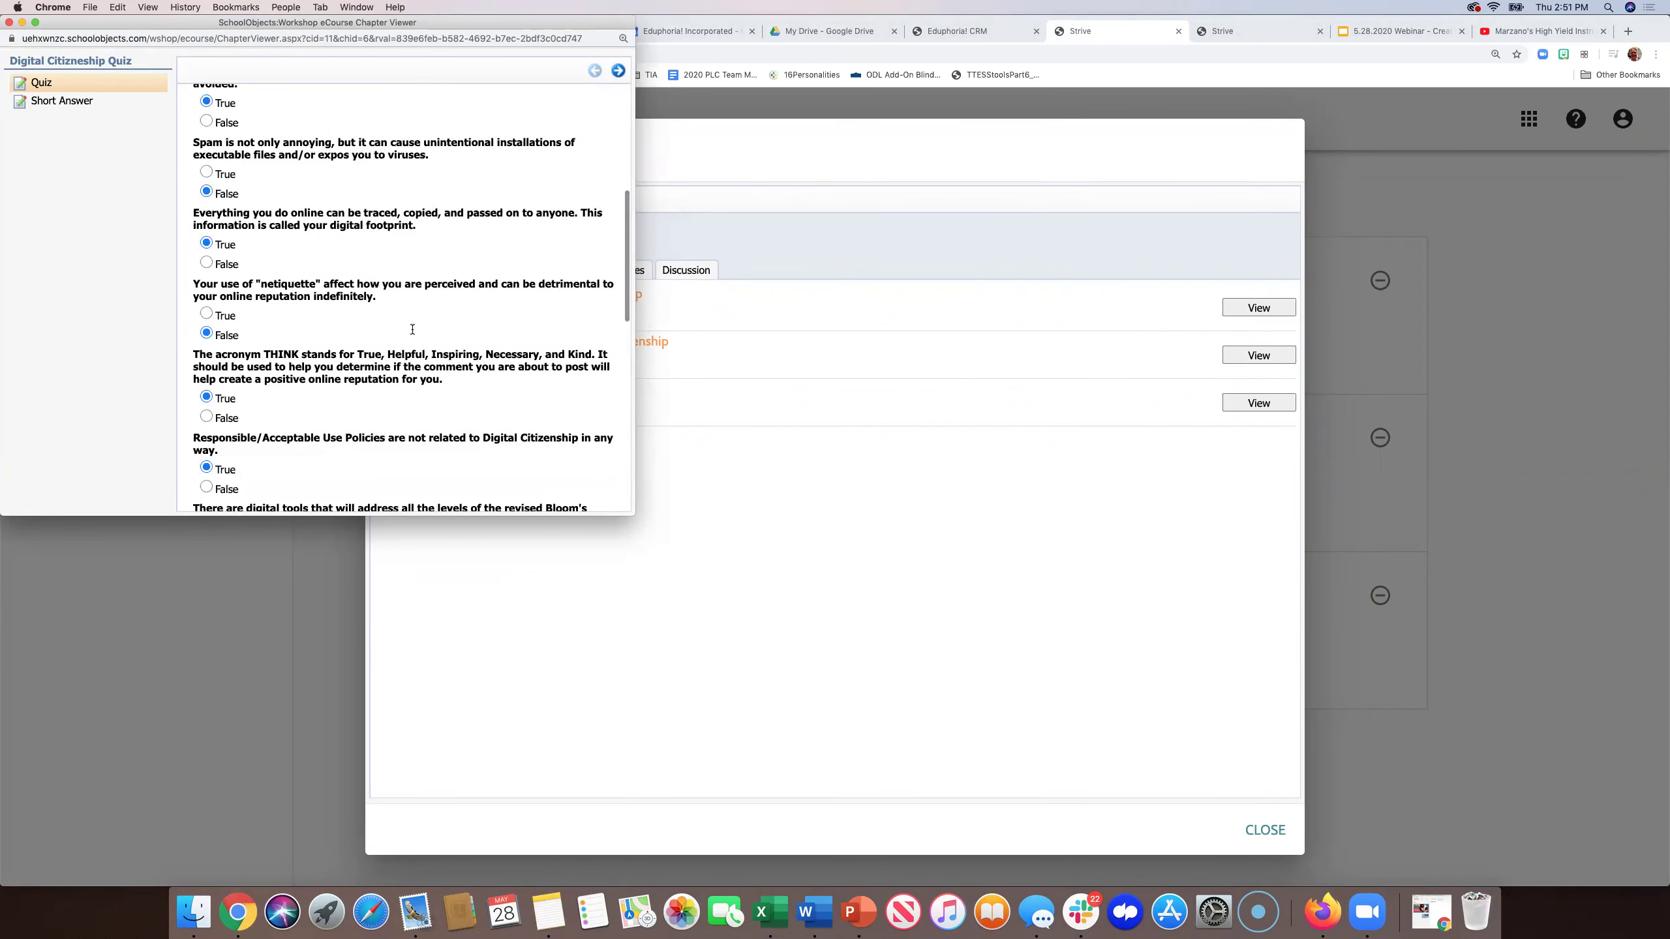
pyautogui.scroll(5, 278, 182)
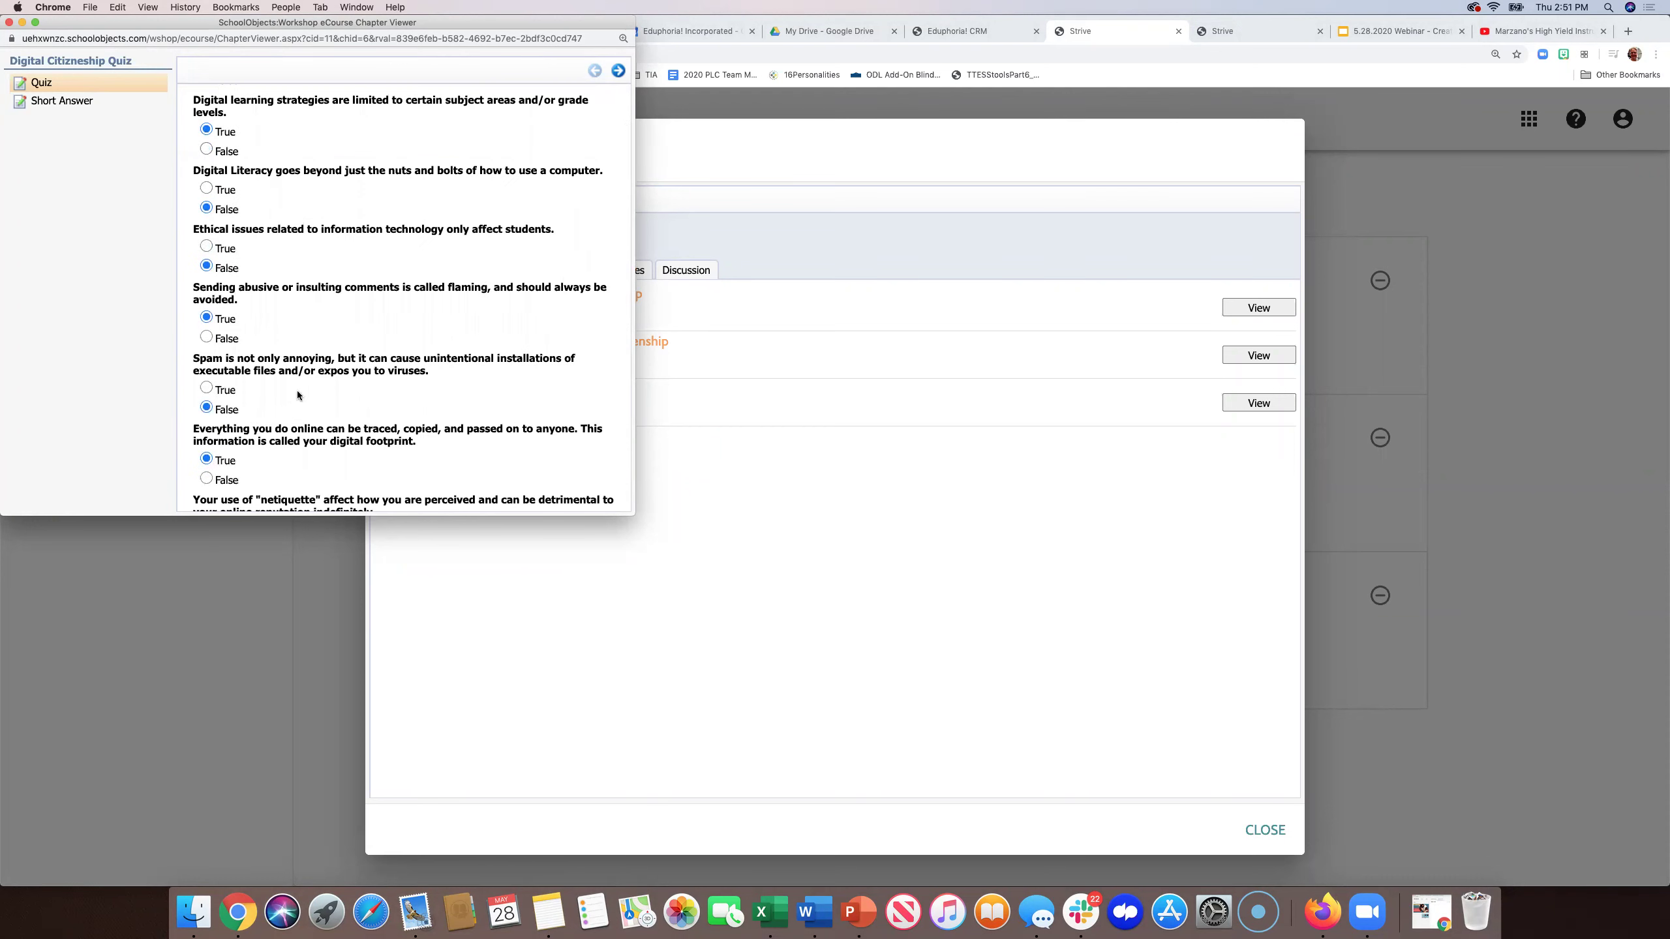
pyautogui.scroll(-15, 282, 408)
pyautogui.scroll(15, 263, 423)
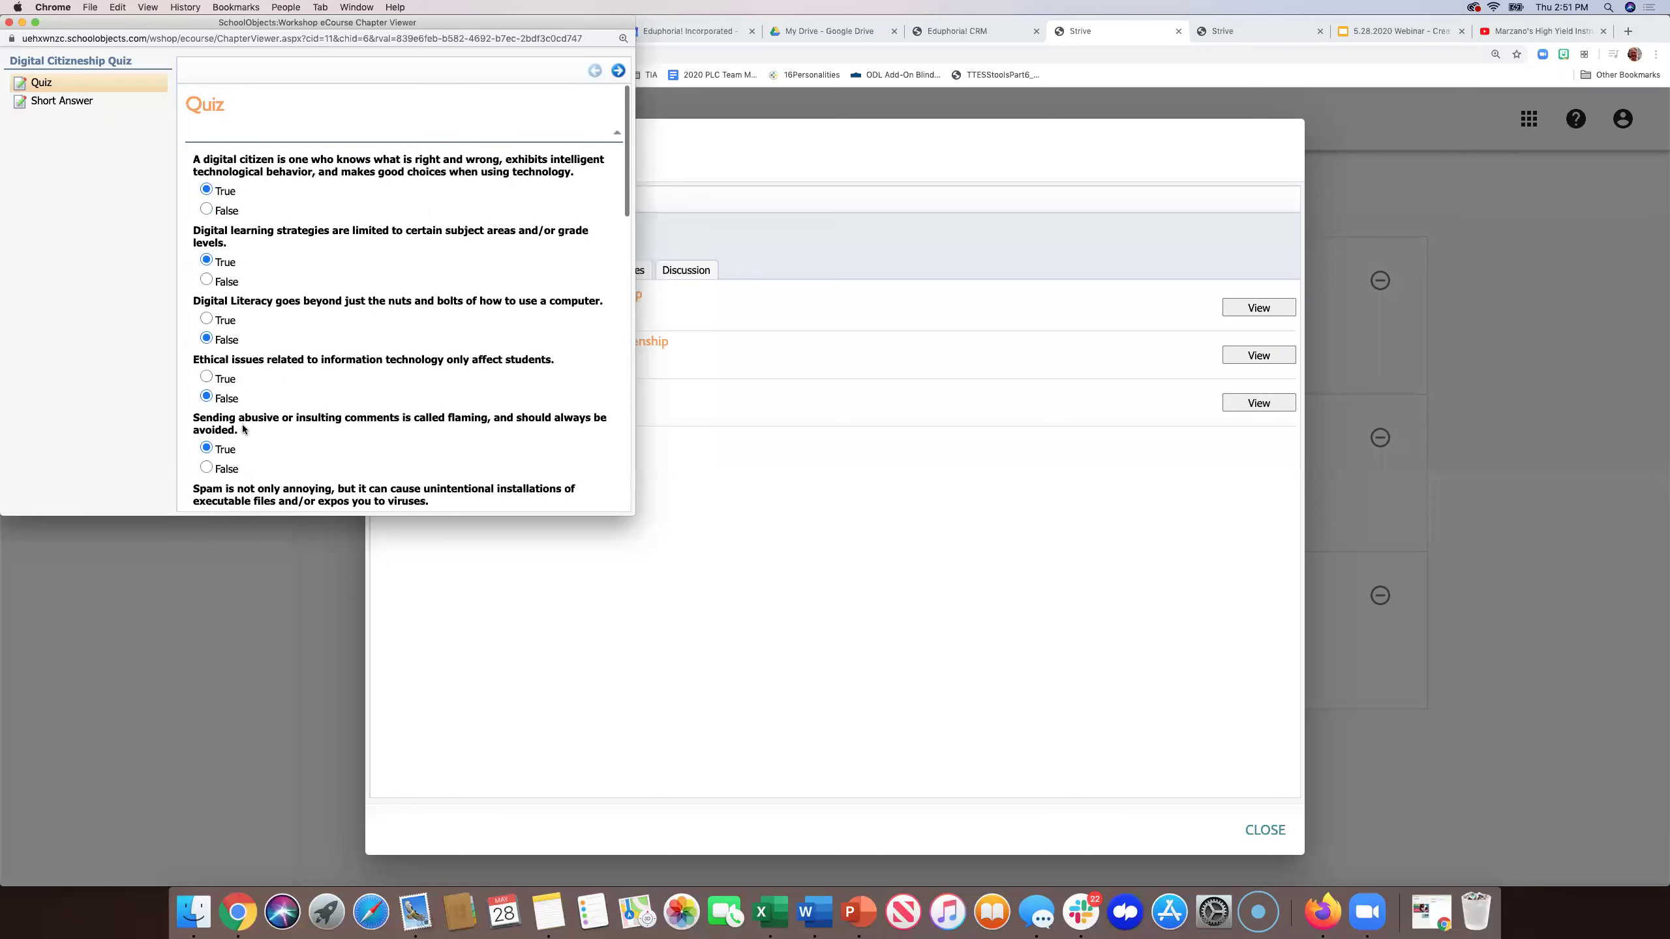
# - Change answers 2–5 to False, True, True, False, score the quiz, and close the viewer
pyautogui.click(206, 279)
pyautogui.click(206, 319)
pyautogui.click(206, 377)
pyautogui.click(206, 468)
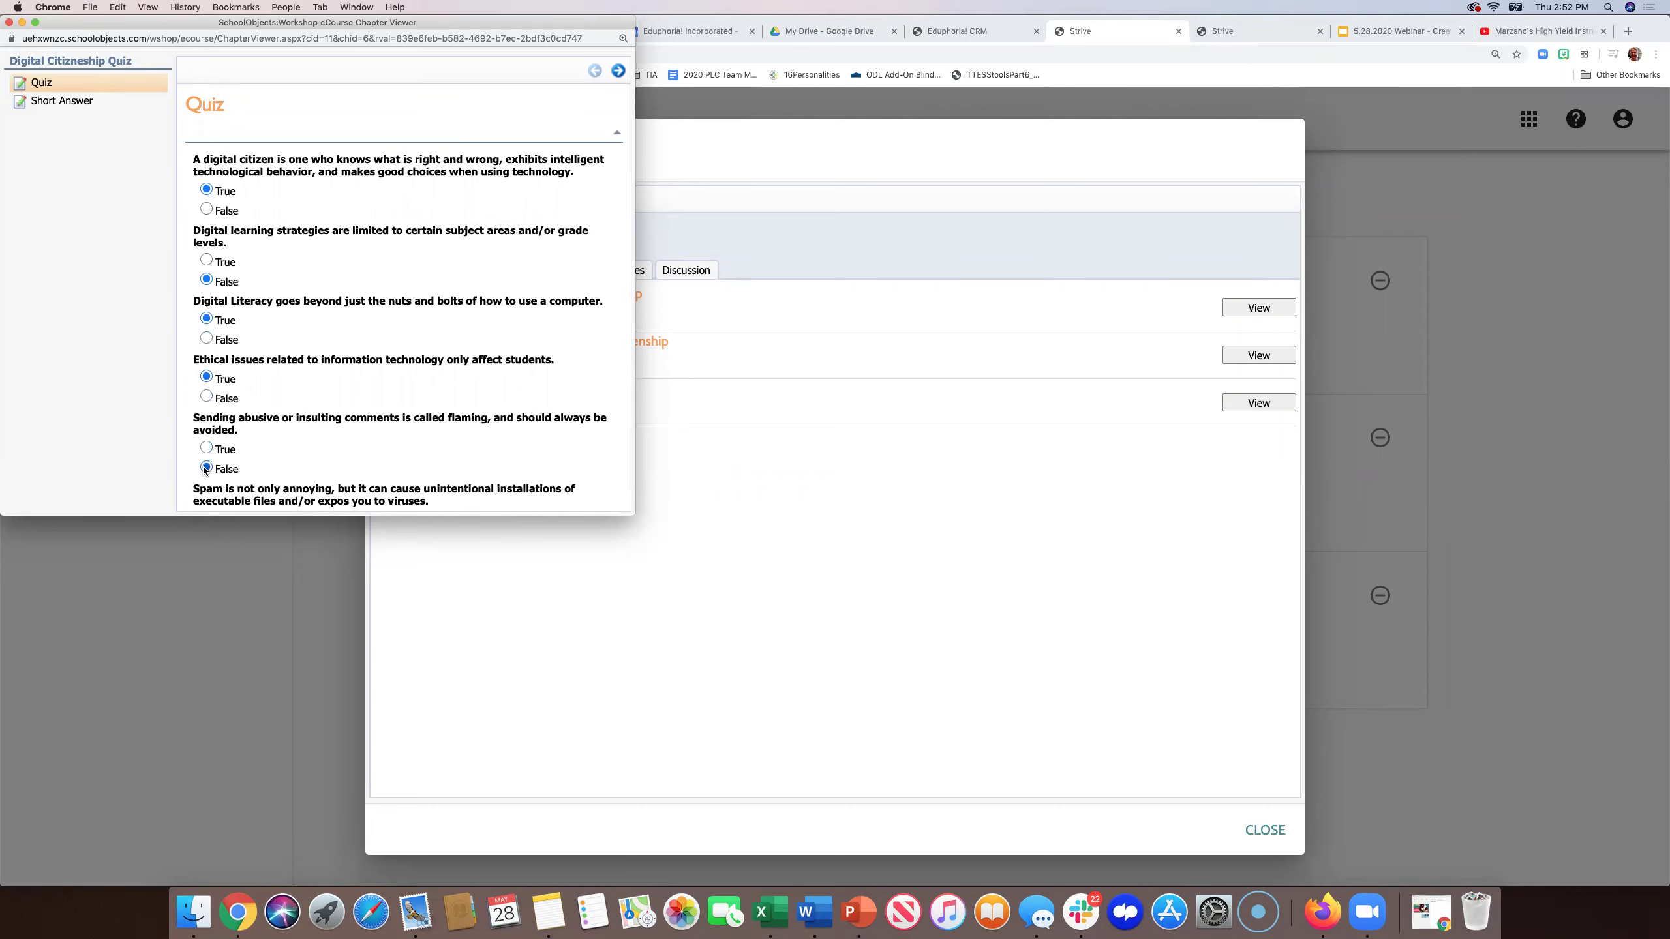
pyautogui.scroll(-10, 388, 426)
pyautogui.scroll(-10, 564, 459)
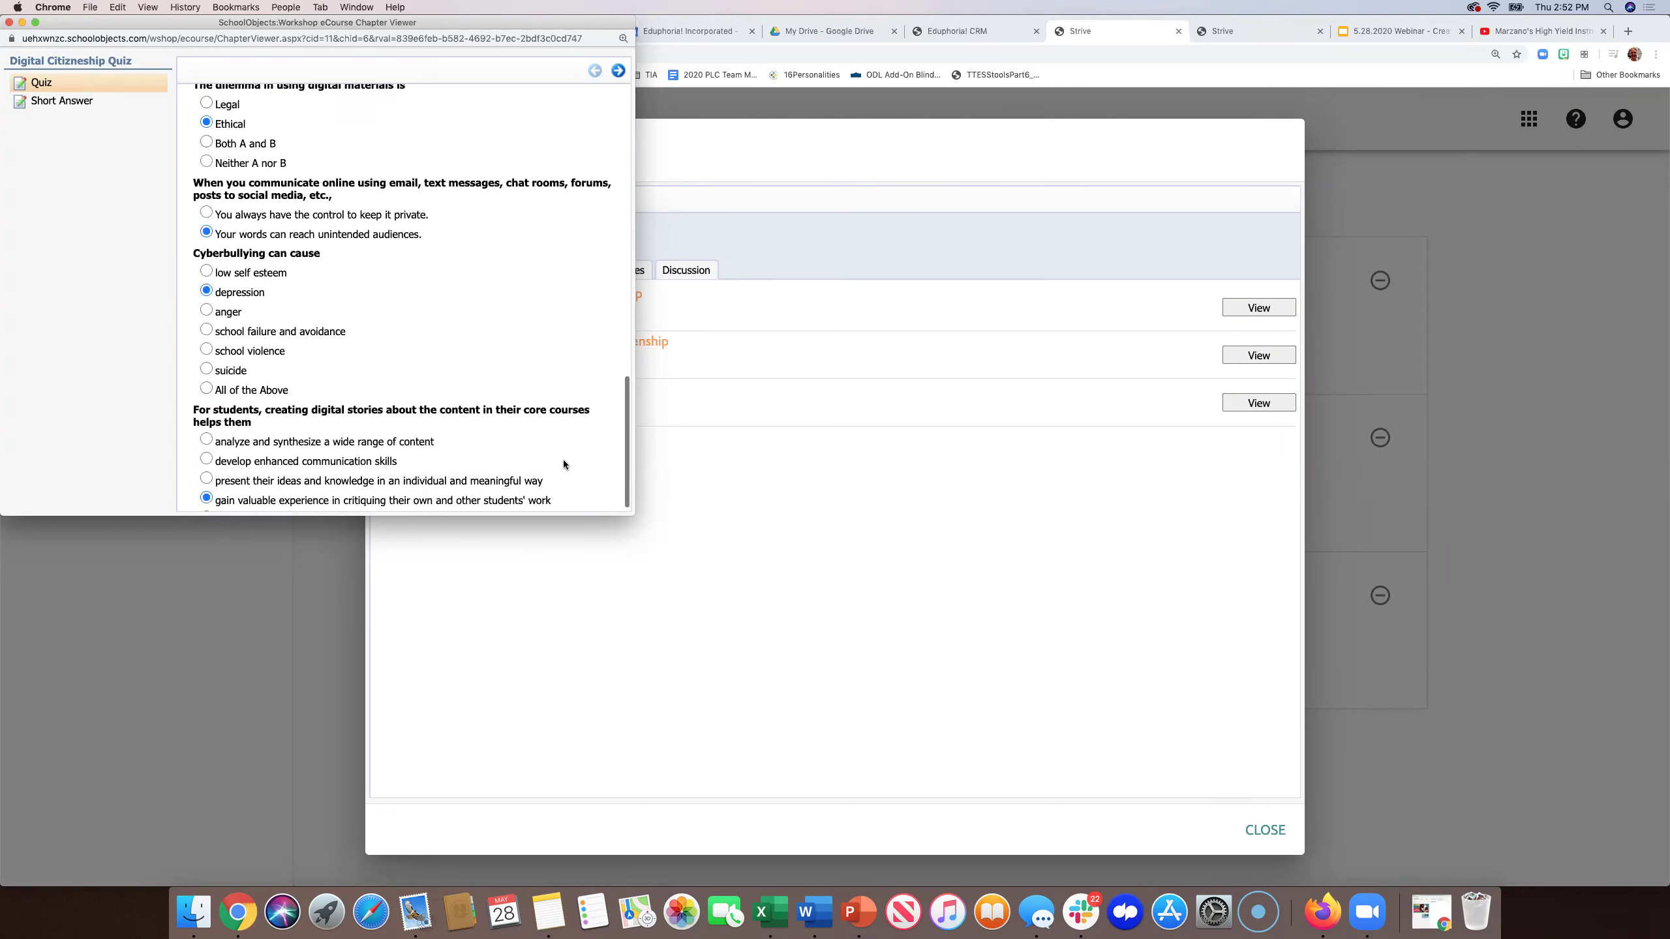
pyautogui.click(562, 503)
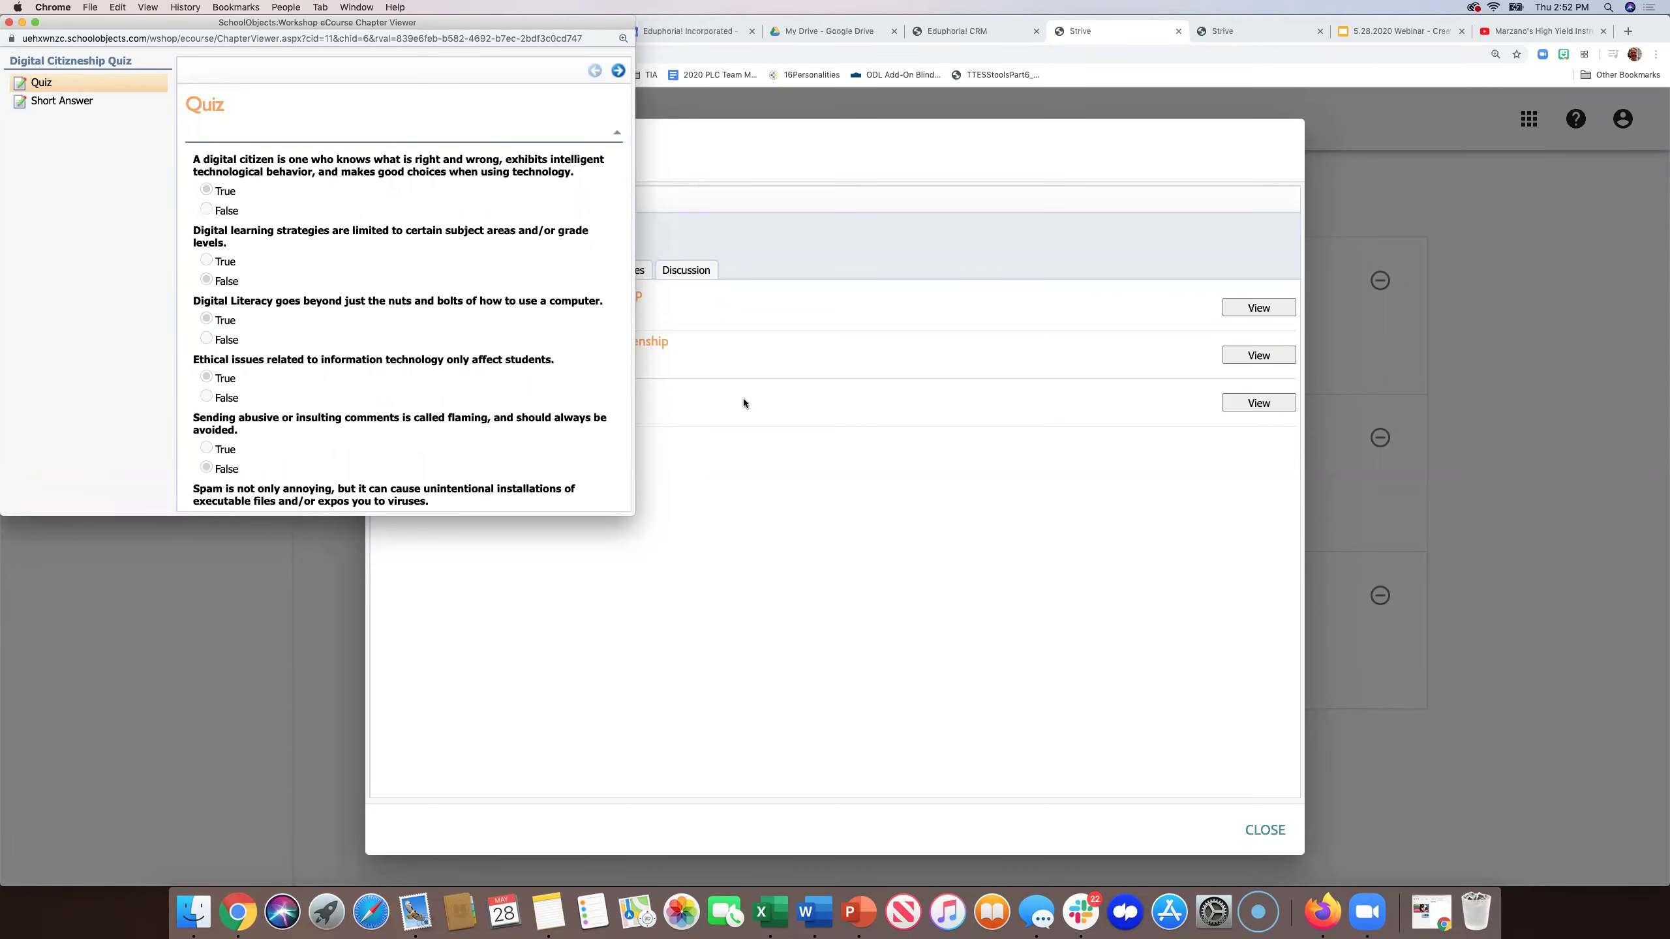
pyautogui.click(8, 22)
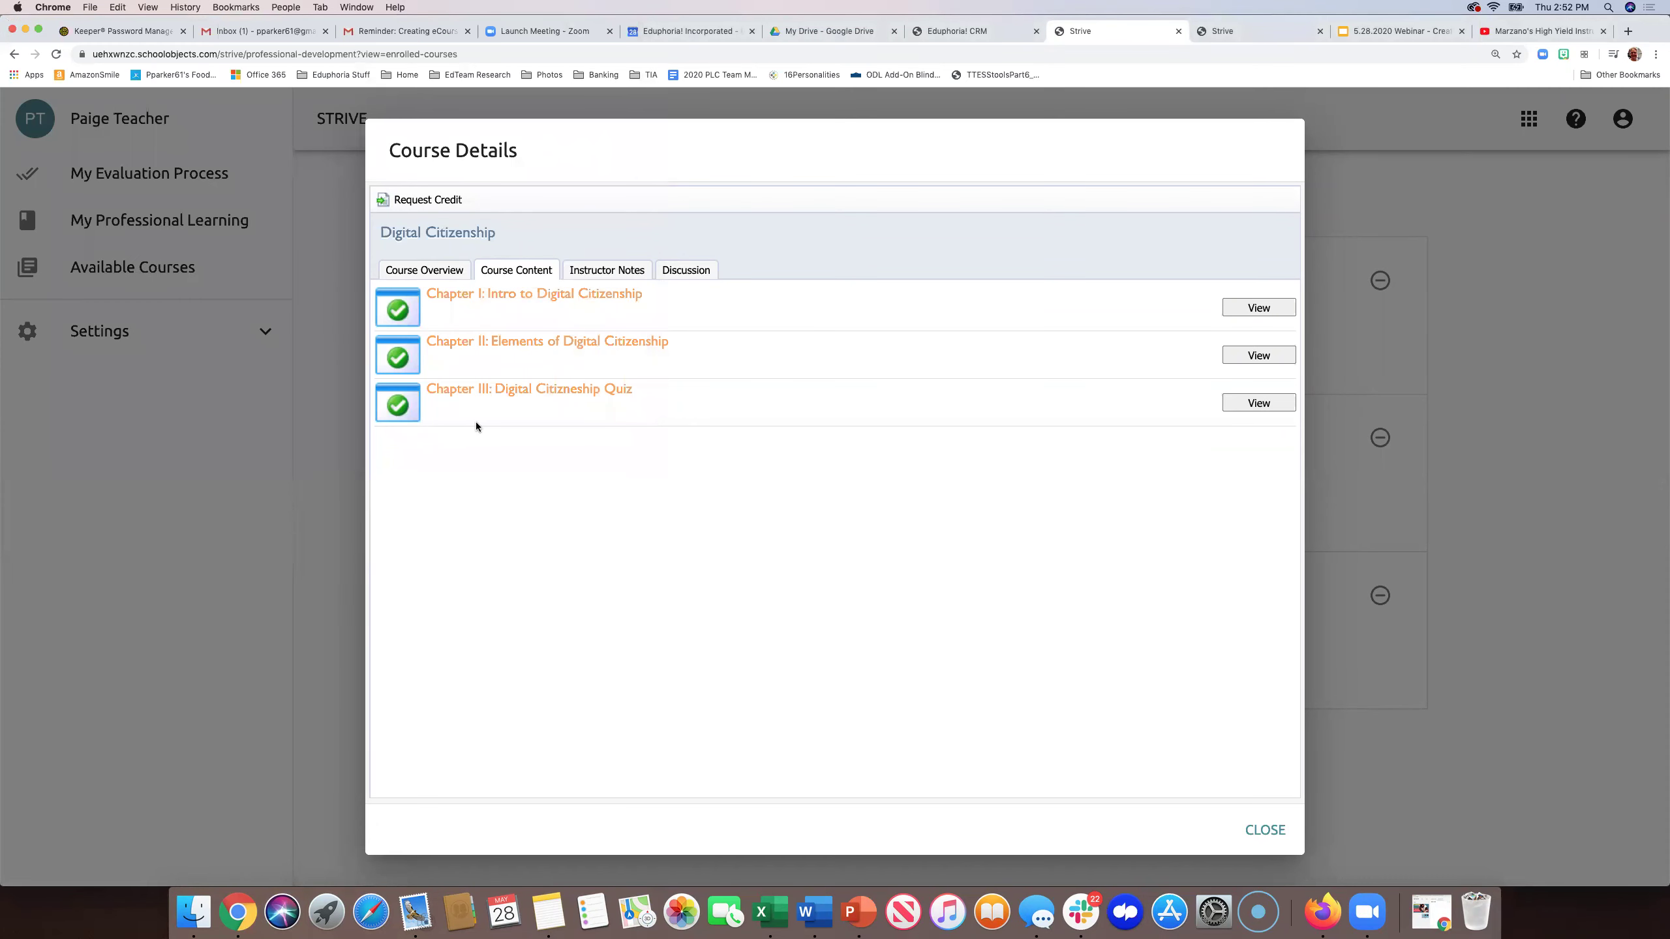
# - Request credit again for Digital Citizenship, leaving it pending review at 72%
pyautogui.click(1251, 305)
pyautogui.click(433, 199)
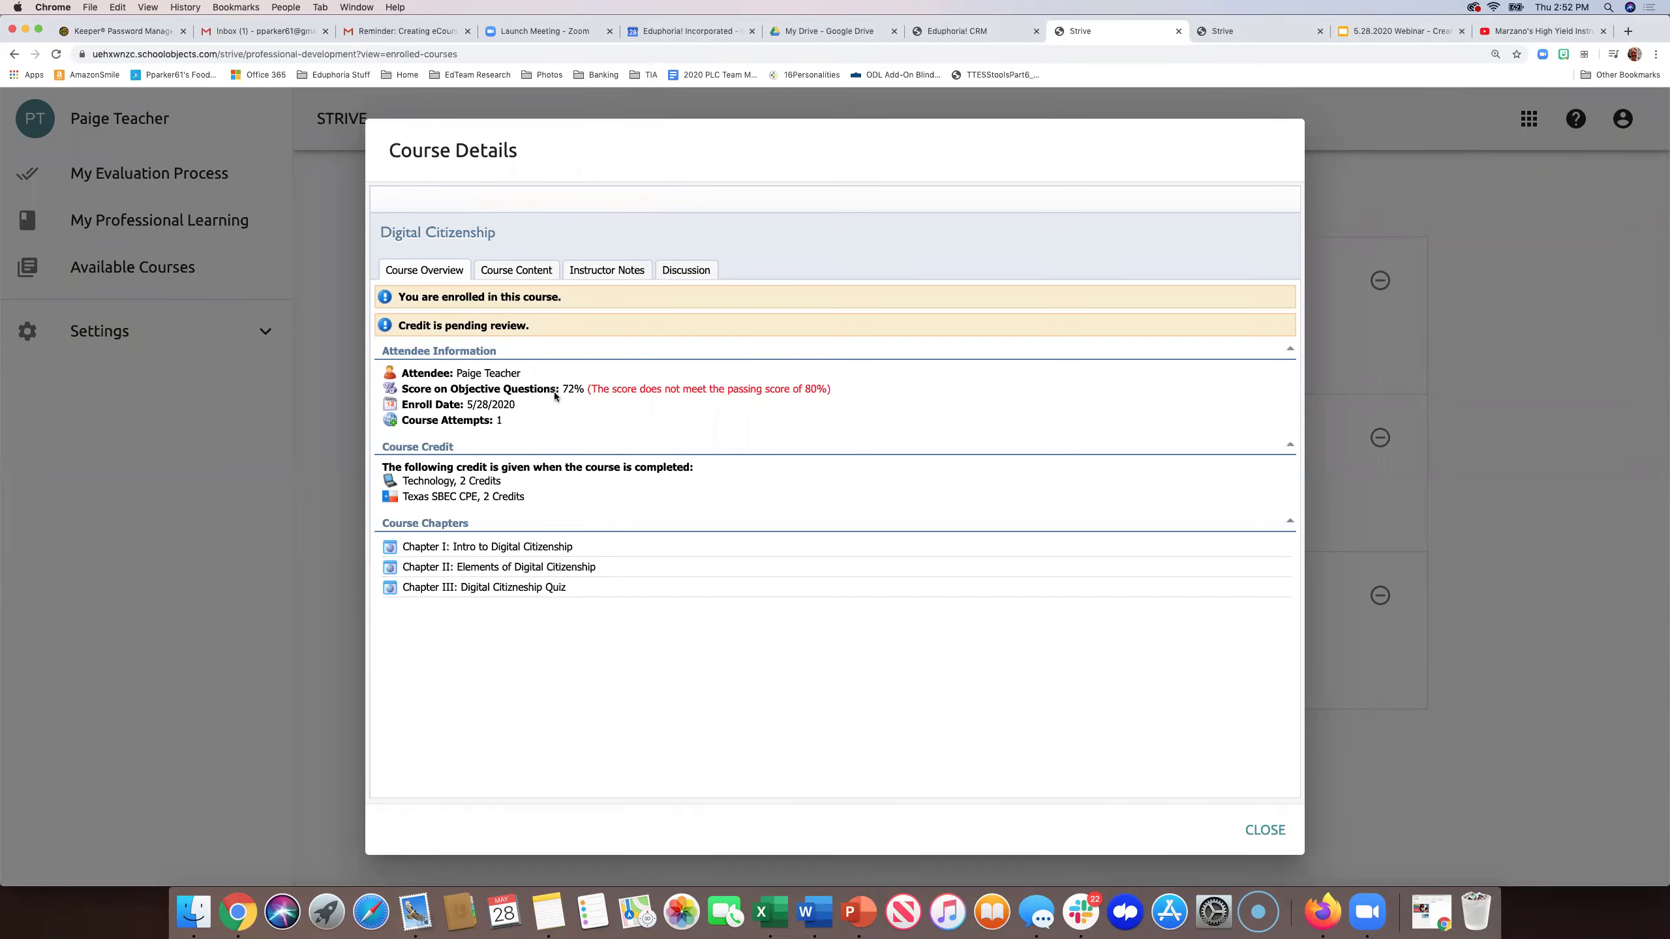
# - As admin, reload Pending Review and view the participant's retaken Quiz scored 44%
pyautogui.click(1263, 30)
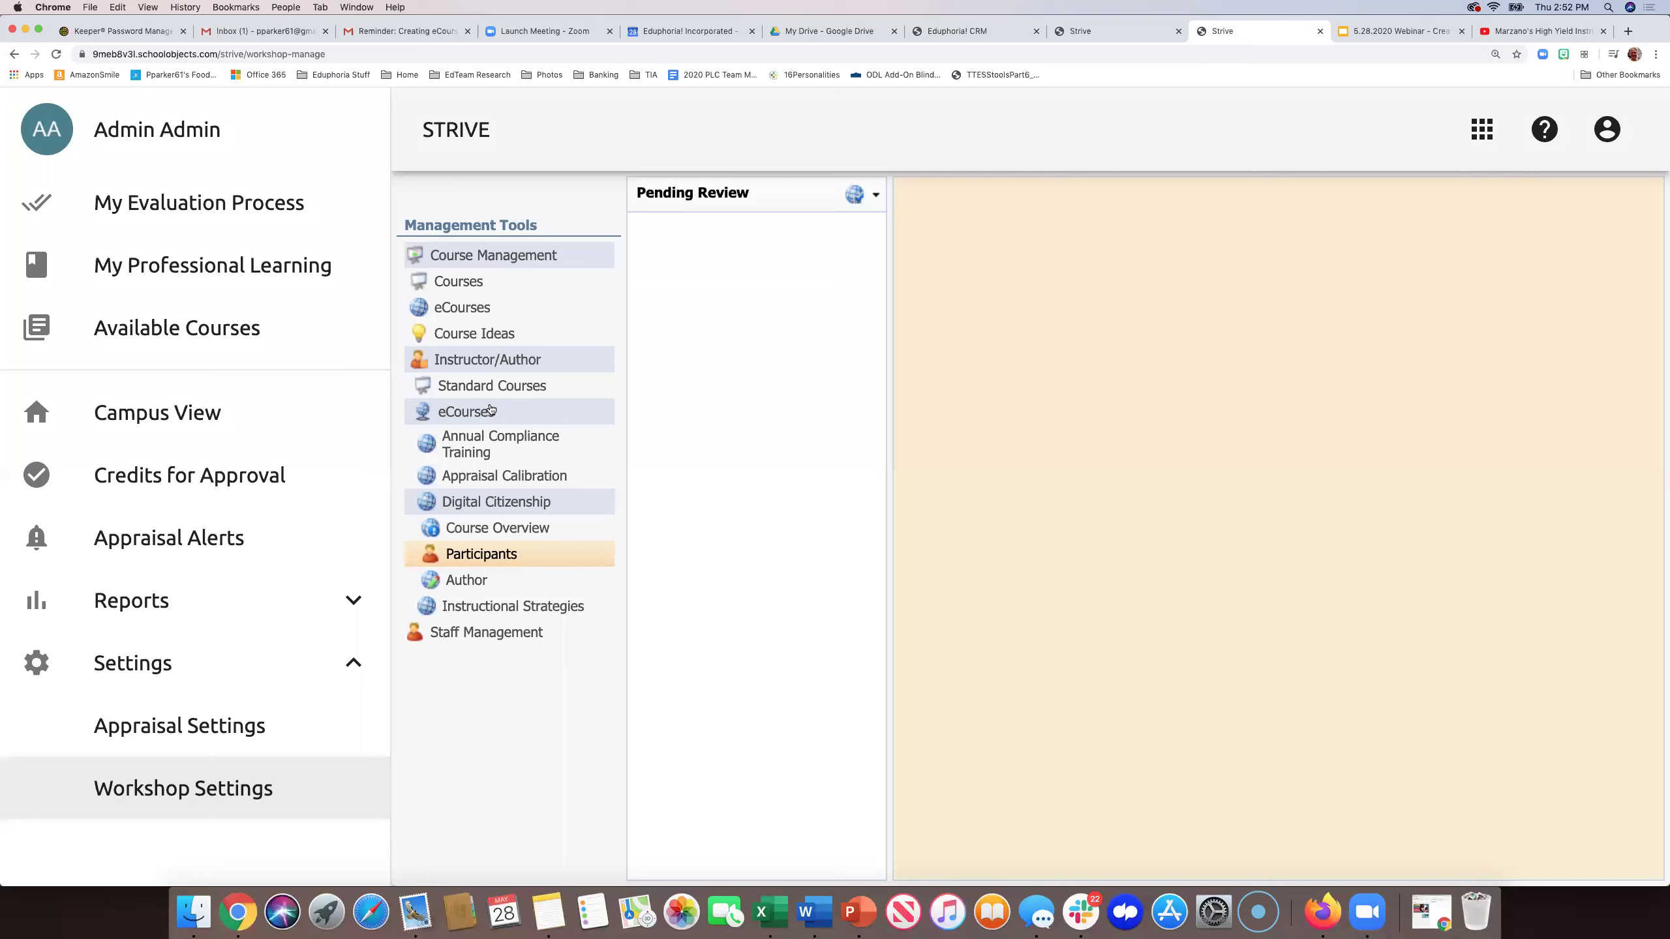
pyautogui.click(465, 554)
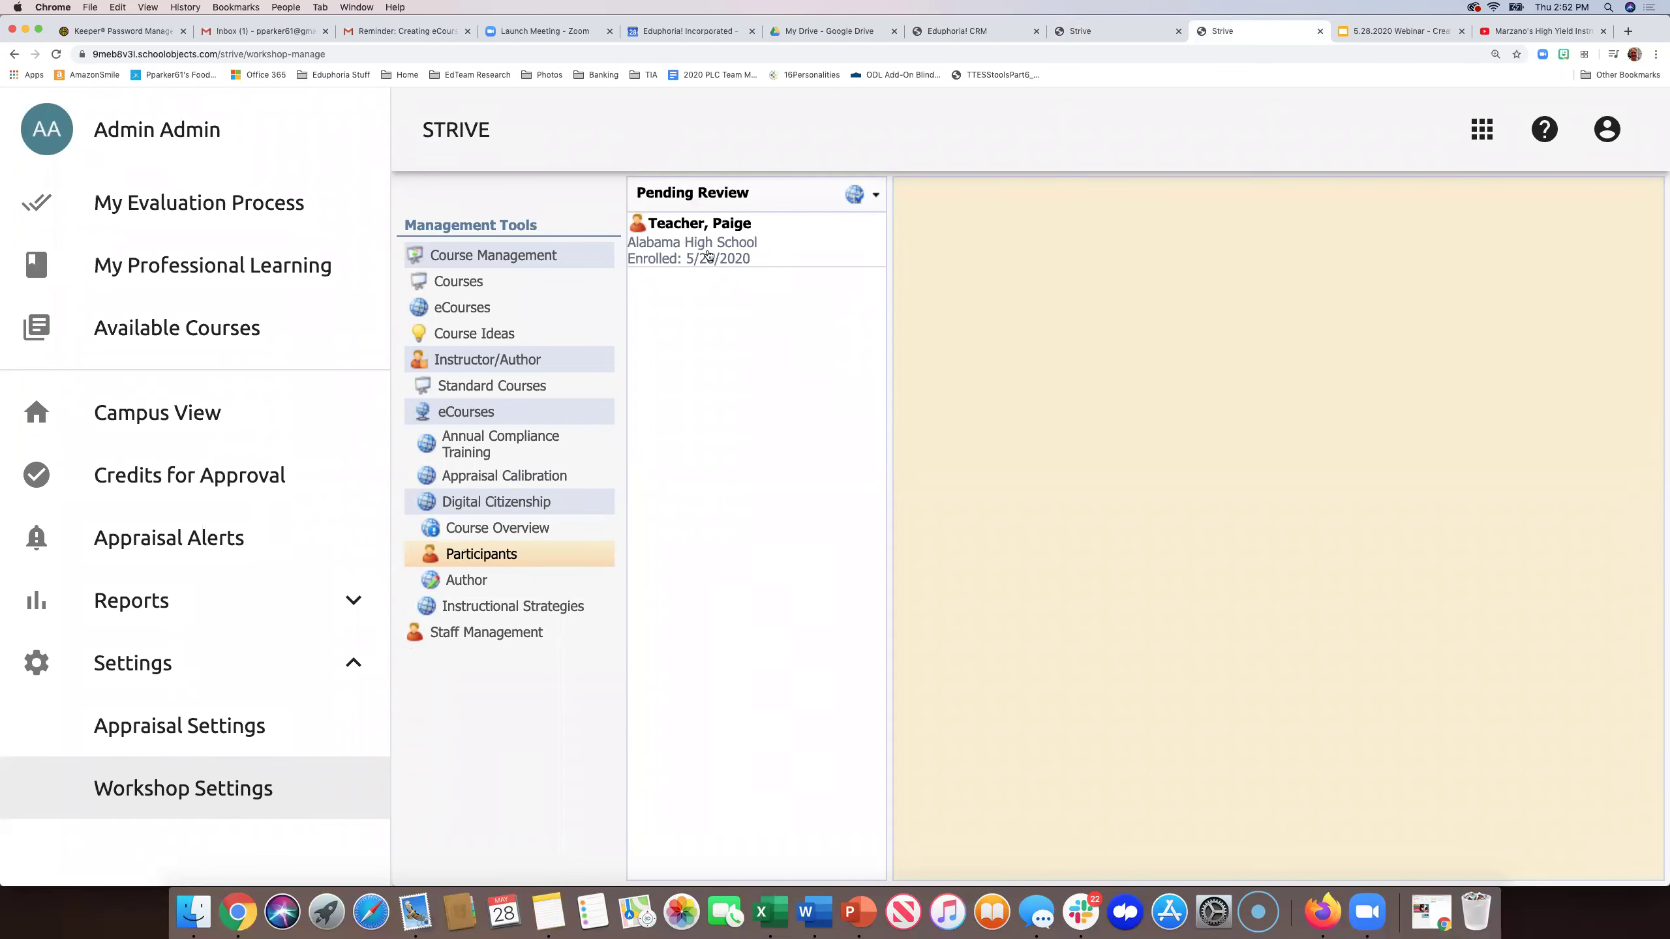
pyautogui.click(707, 254)
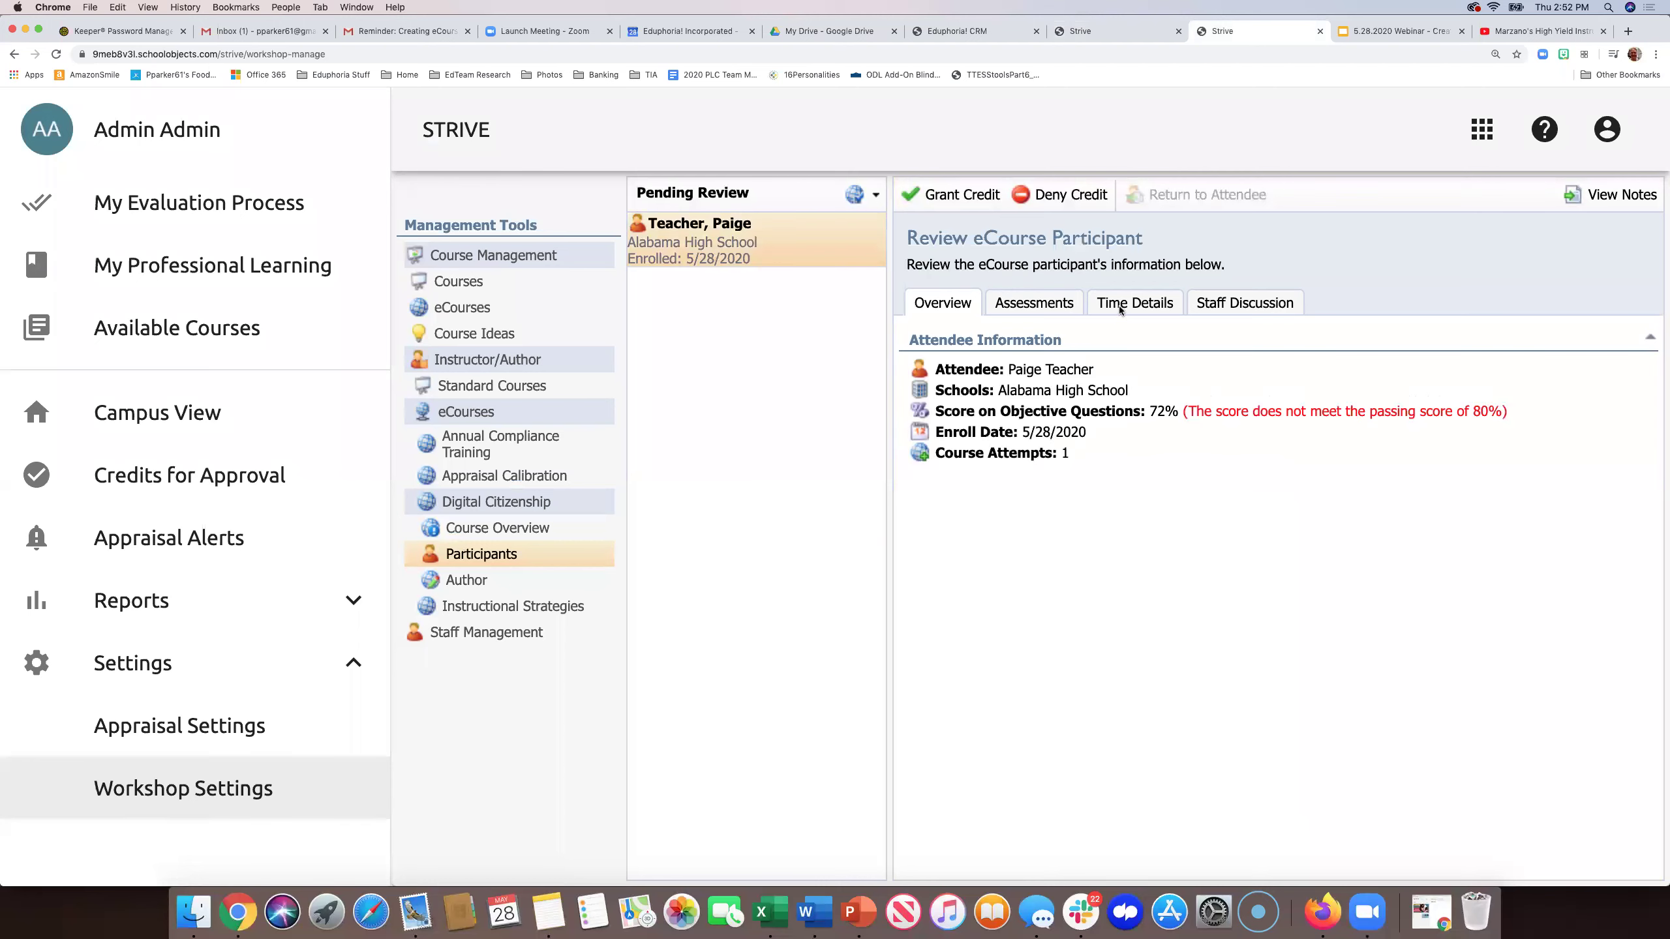
pyautogui.click(1033, 306)
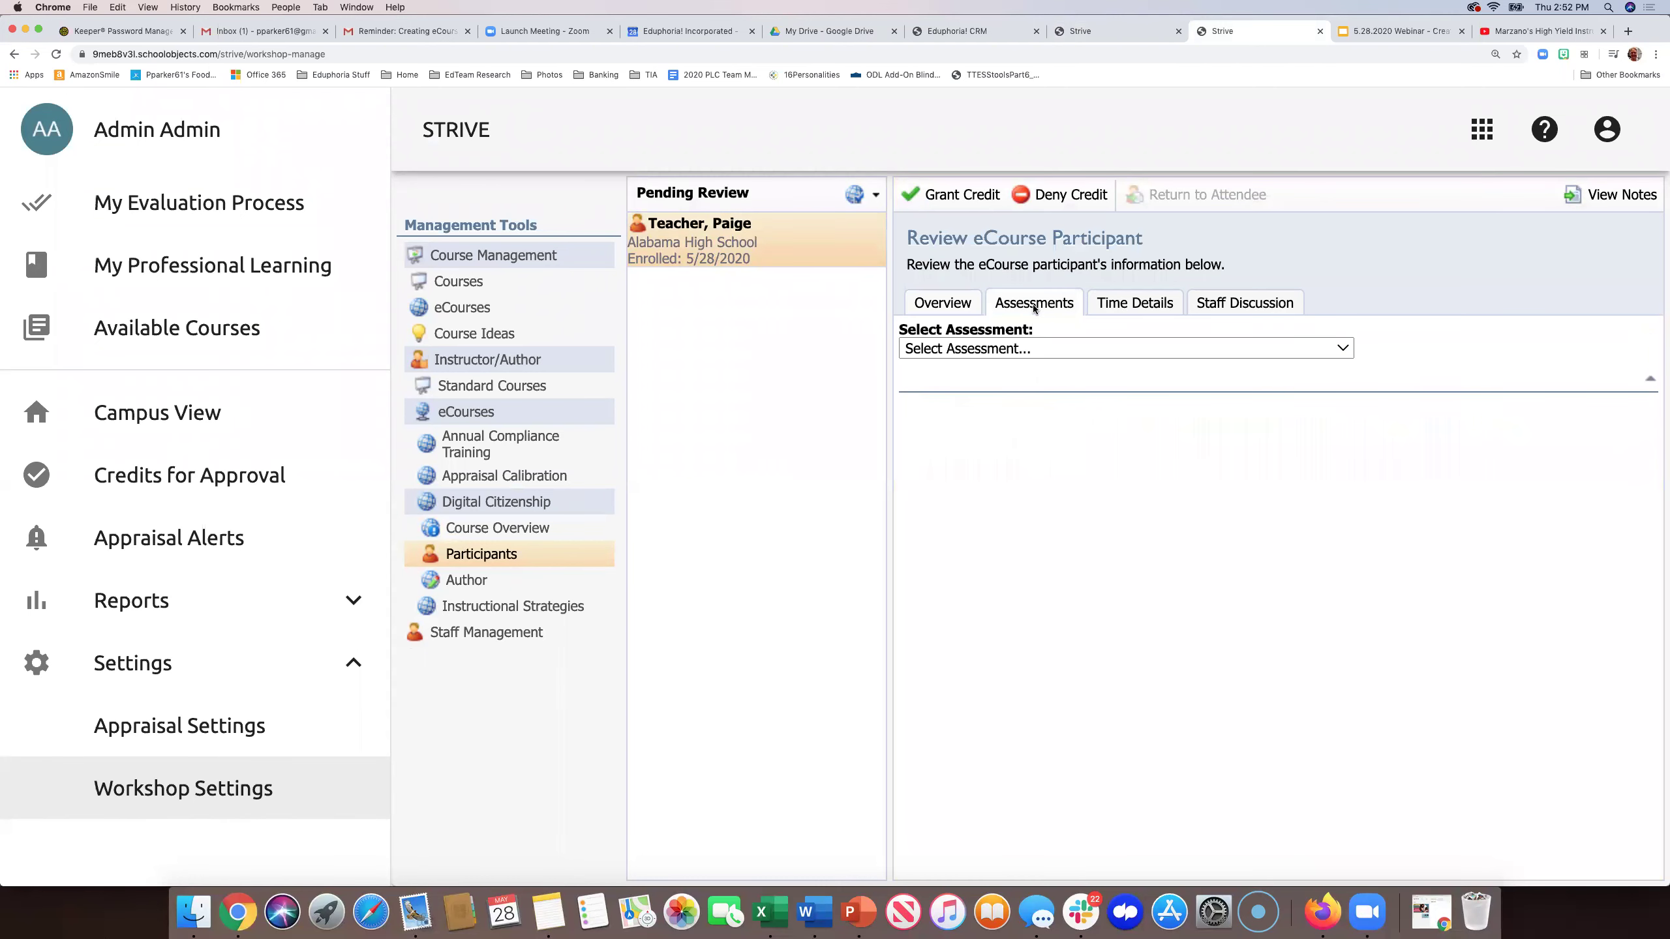
pyautogui.click(1025, 348)
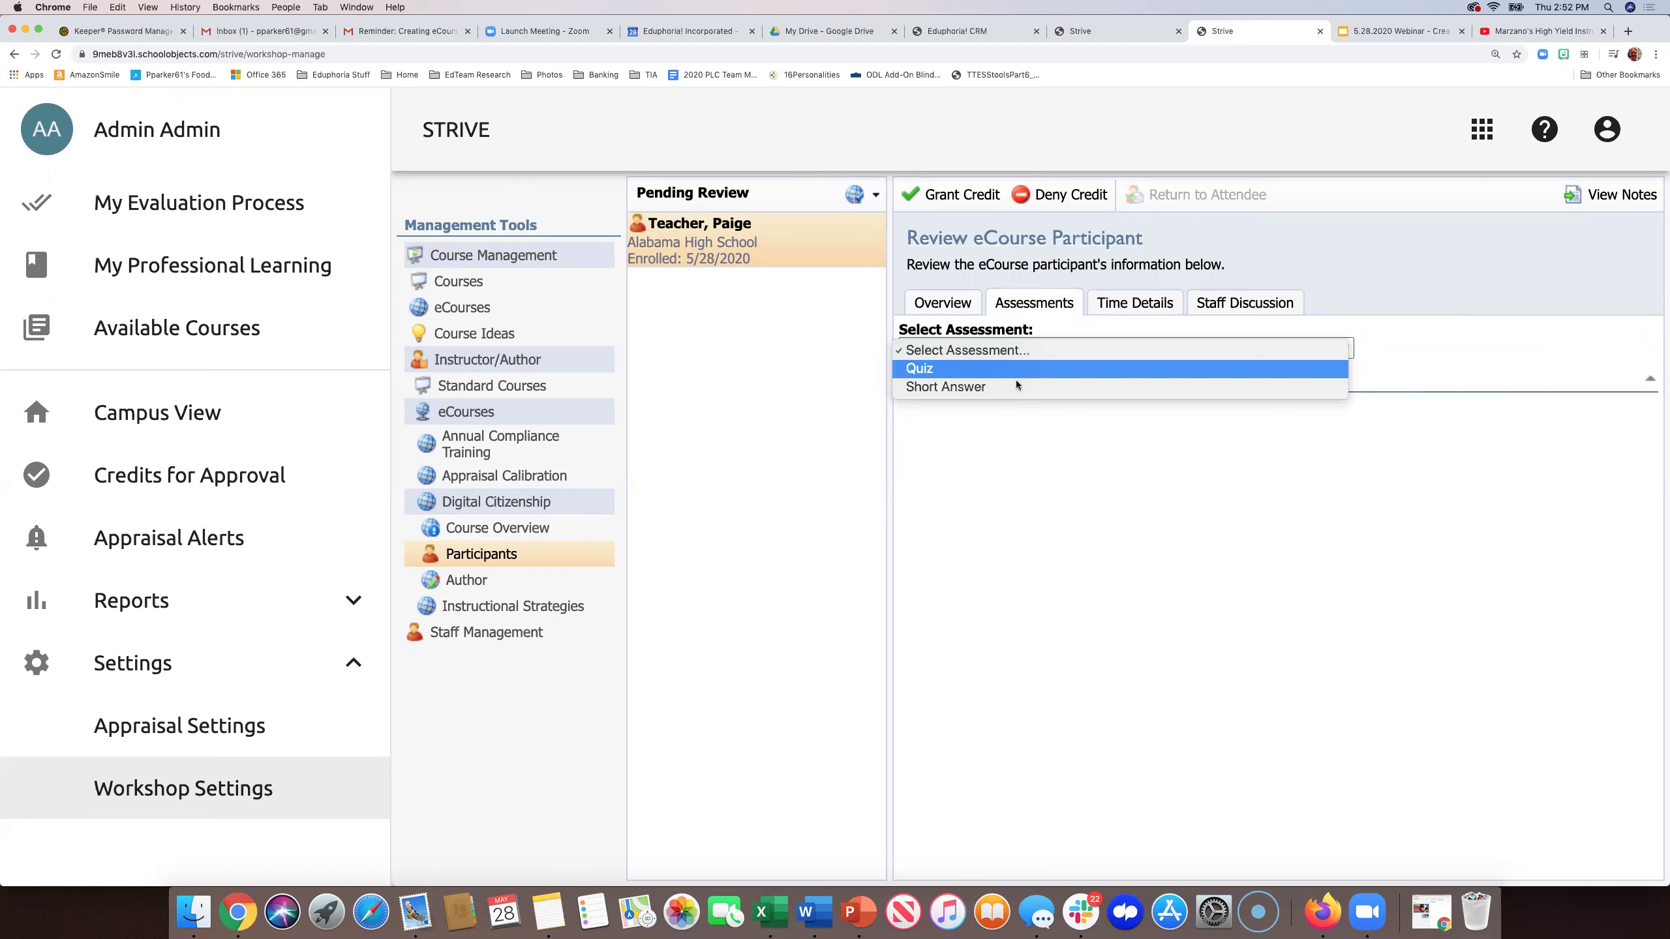
pyautogui.click(1004, 372)
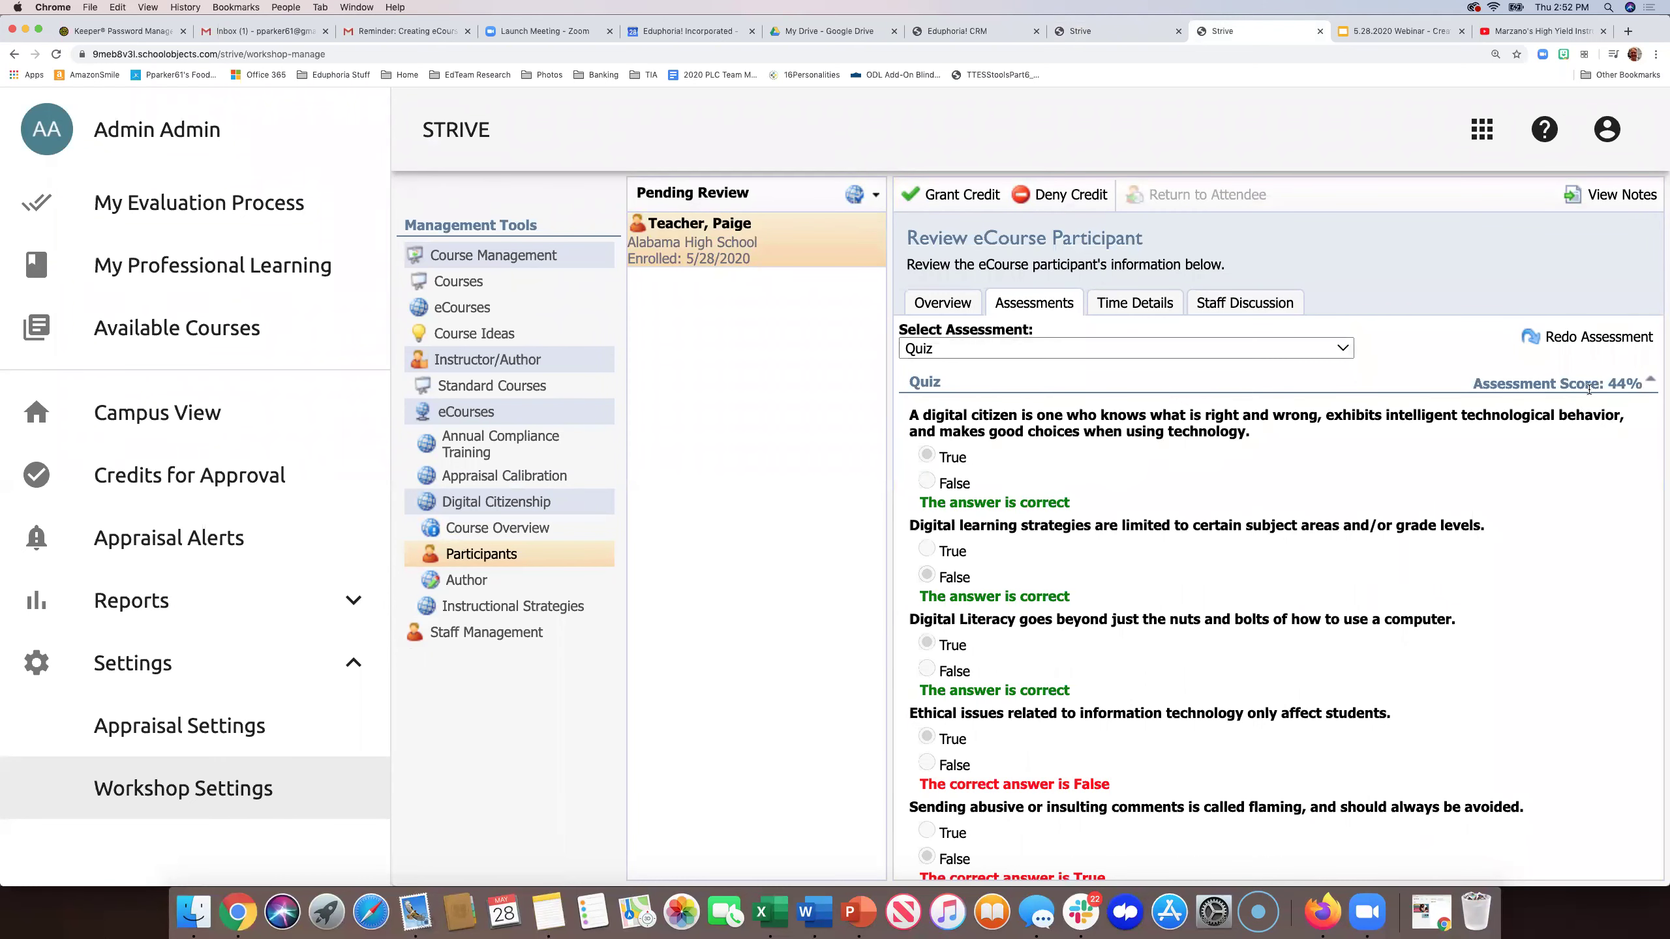
pyautogui.scroll(-2, 1506, 467)
pyautogui.scroll(2, 1505, 467)
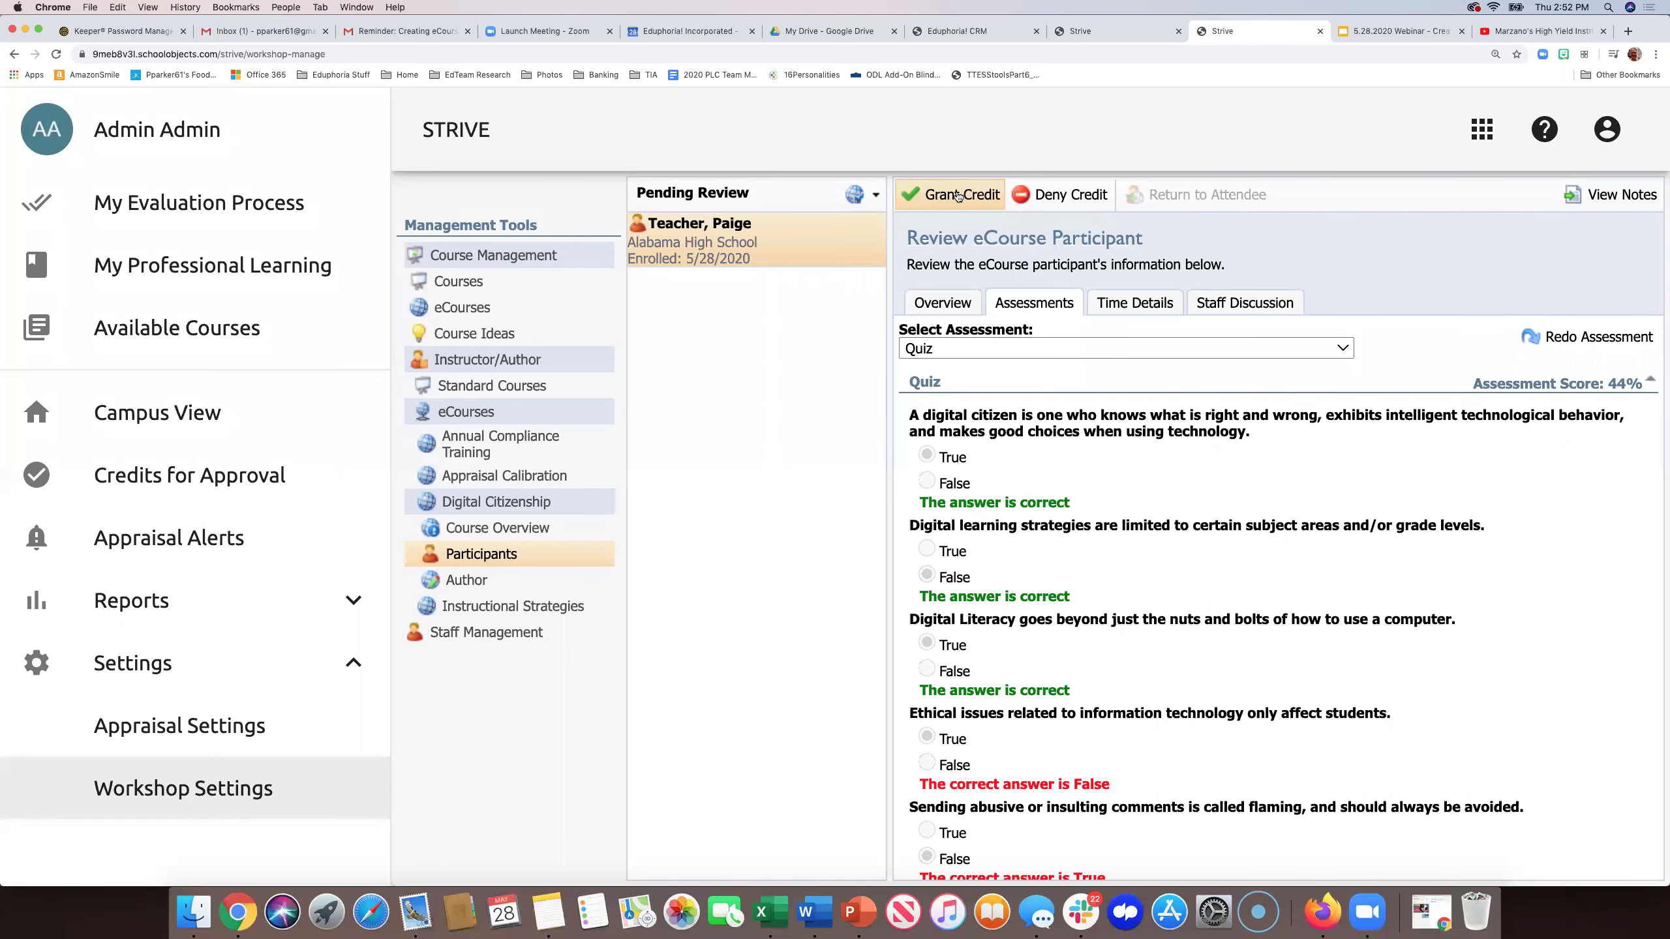
# - Show the participant's empty Staff Discussion, then open and hide the reviewer notes
pyautogui.click(1249, 304)
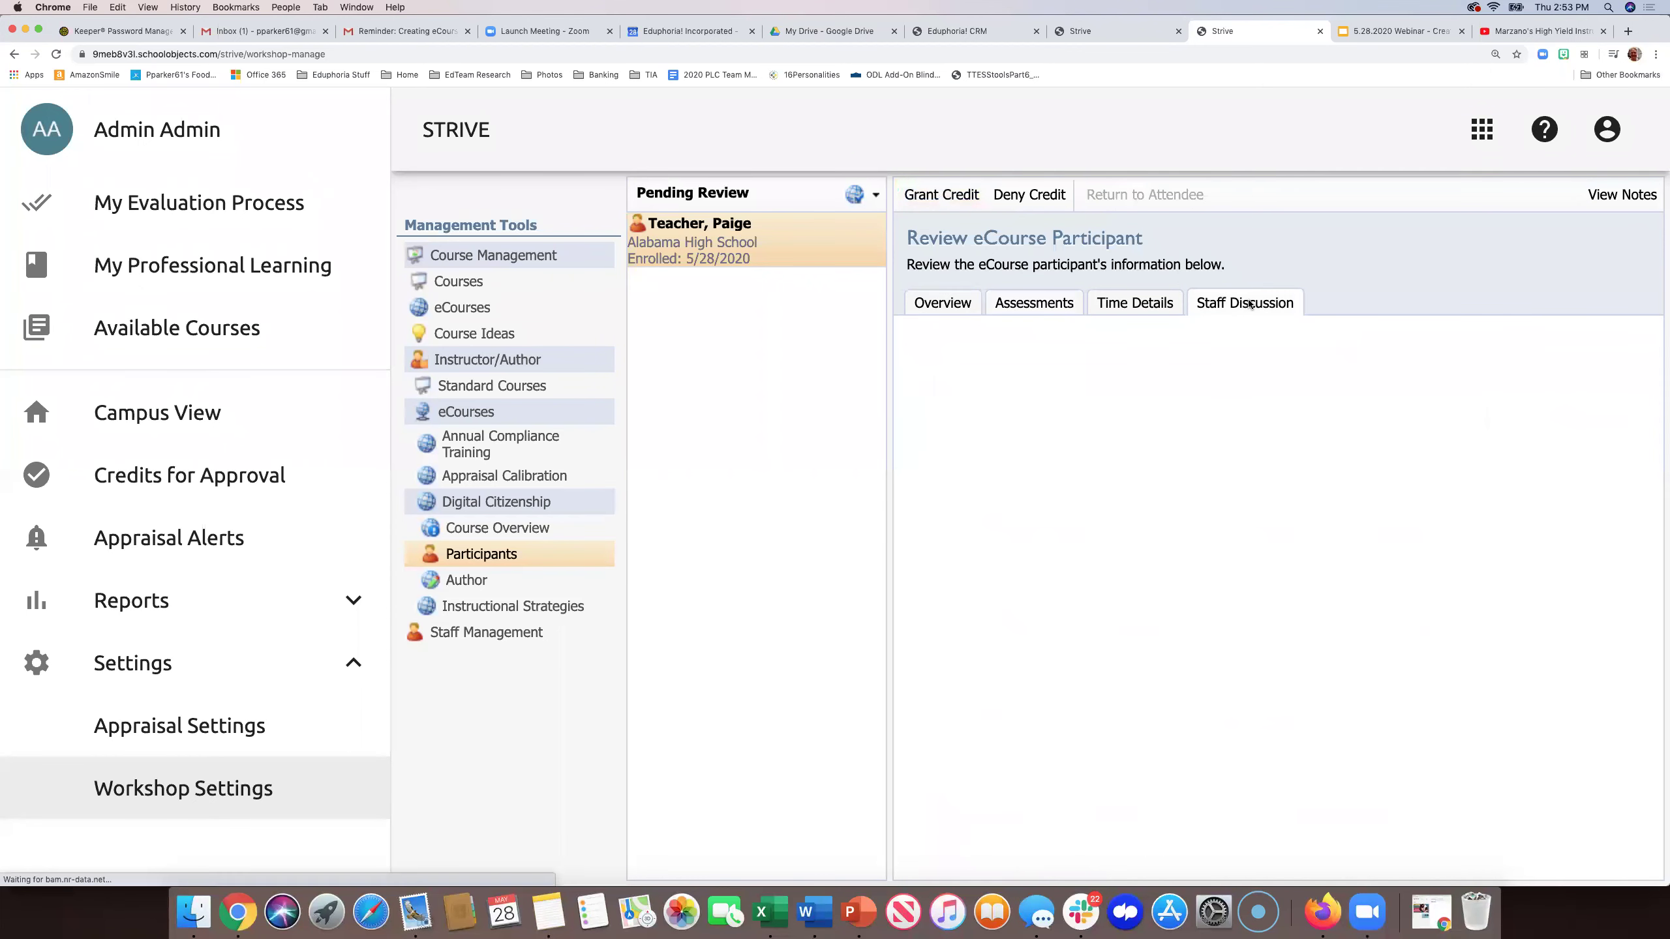
pyautogui.click(1608, 192)
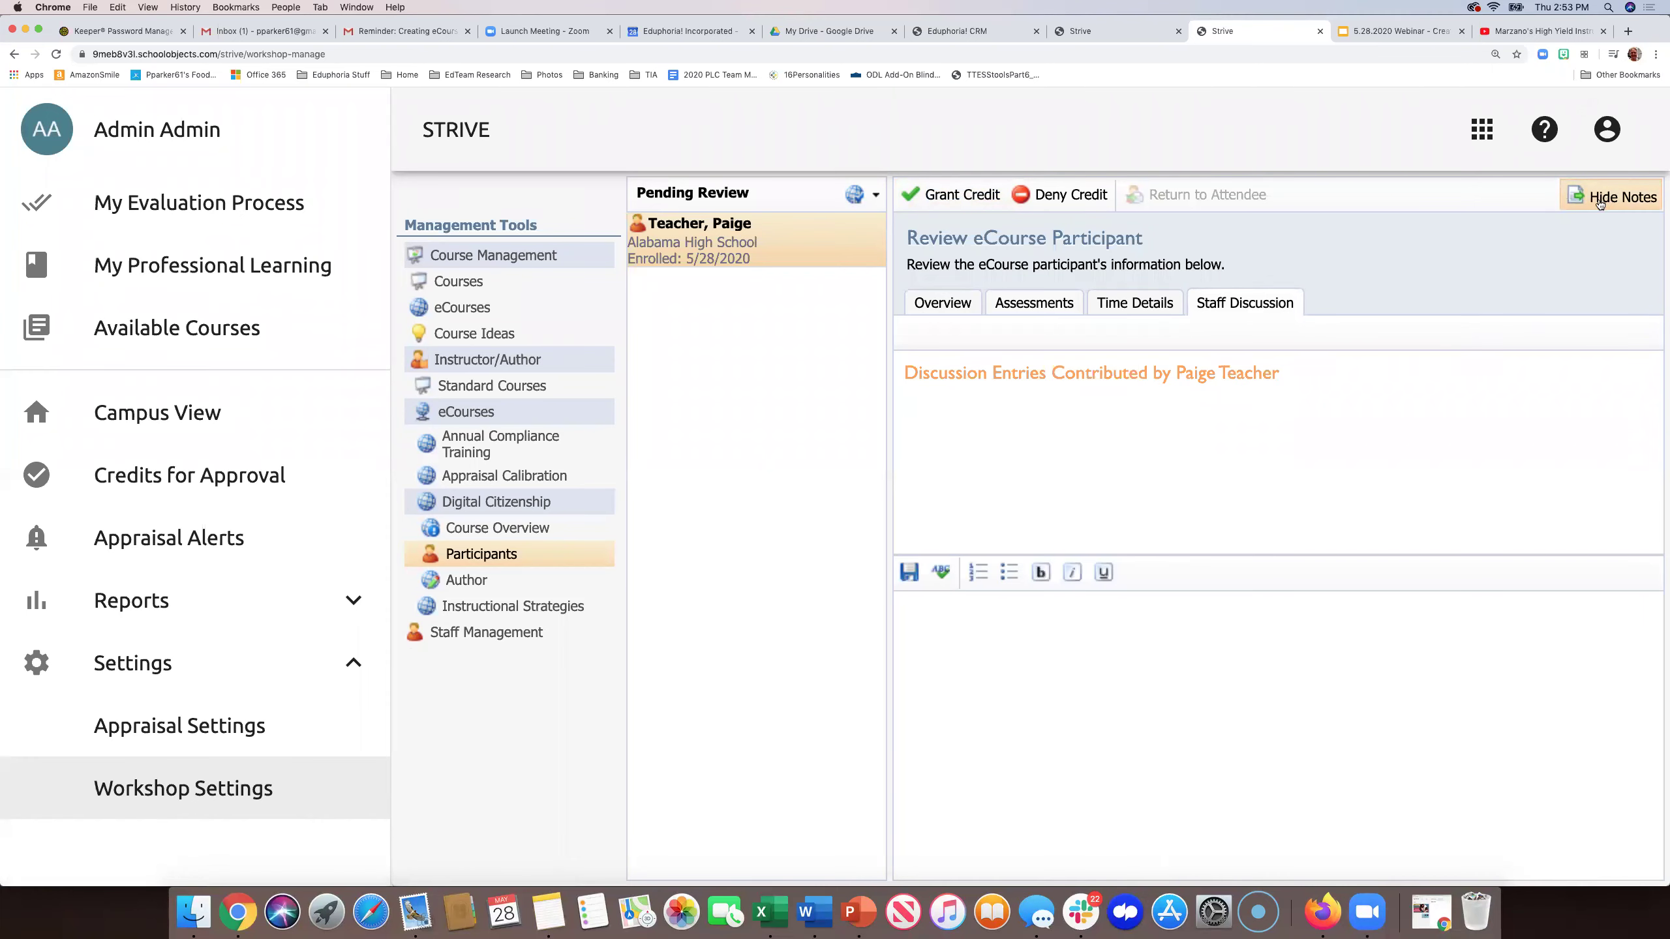
pyautogui.click(1588, 199)
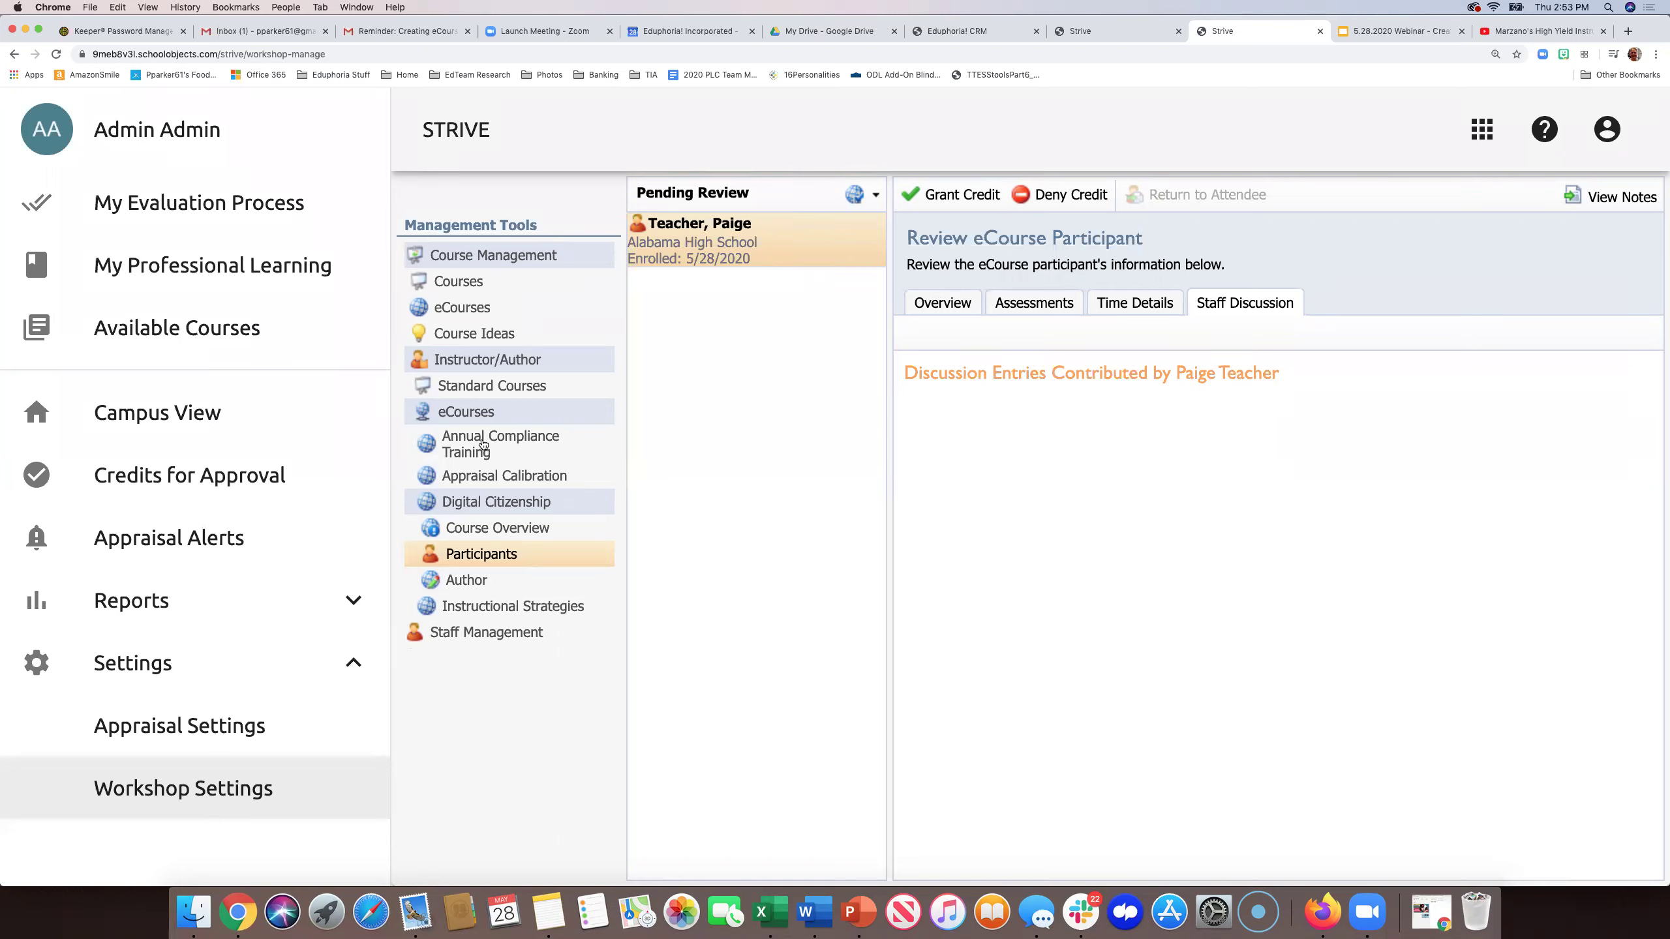
# - Open the Annual Compliance Training overview, check the teacher's enrolled and completed courses, then return
pyautogui.click(483, 444)
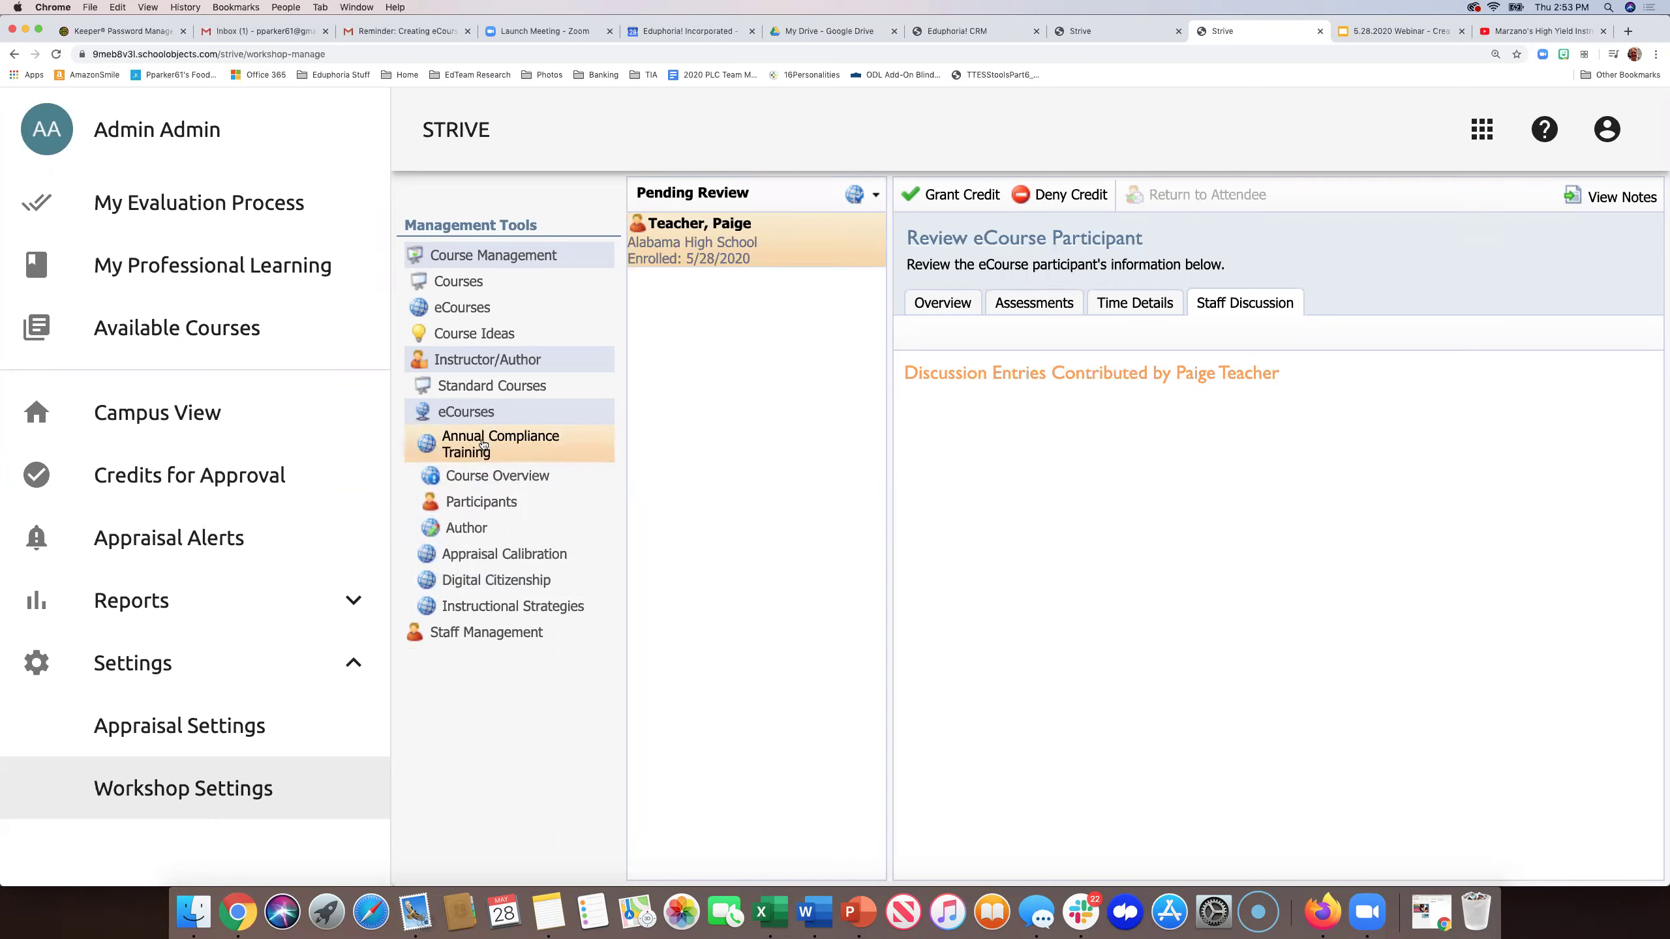
pyautogui.click(485, 477)
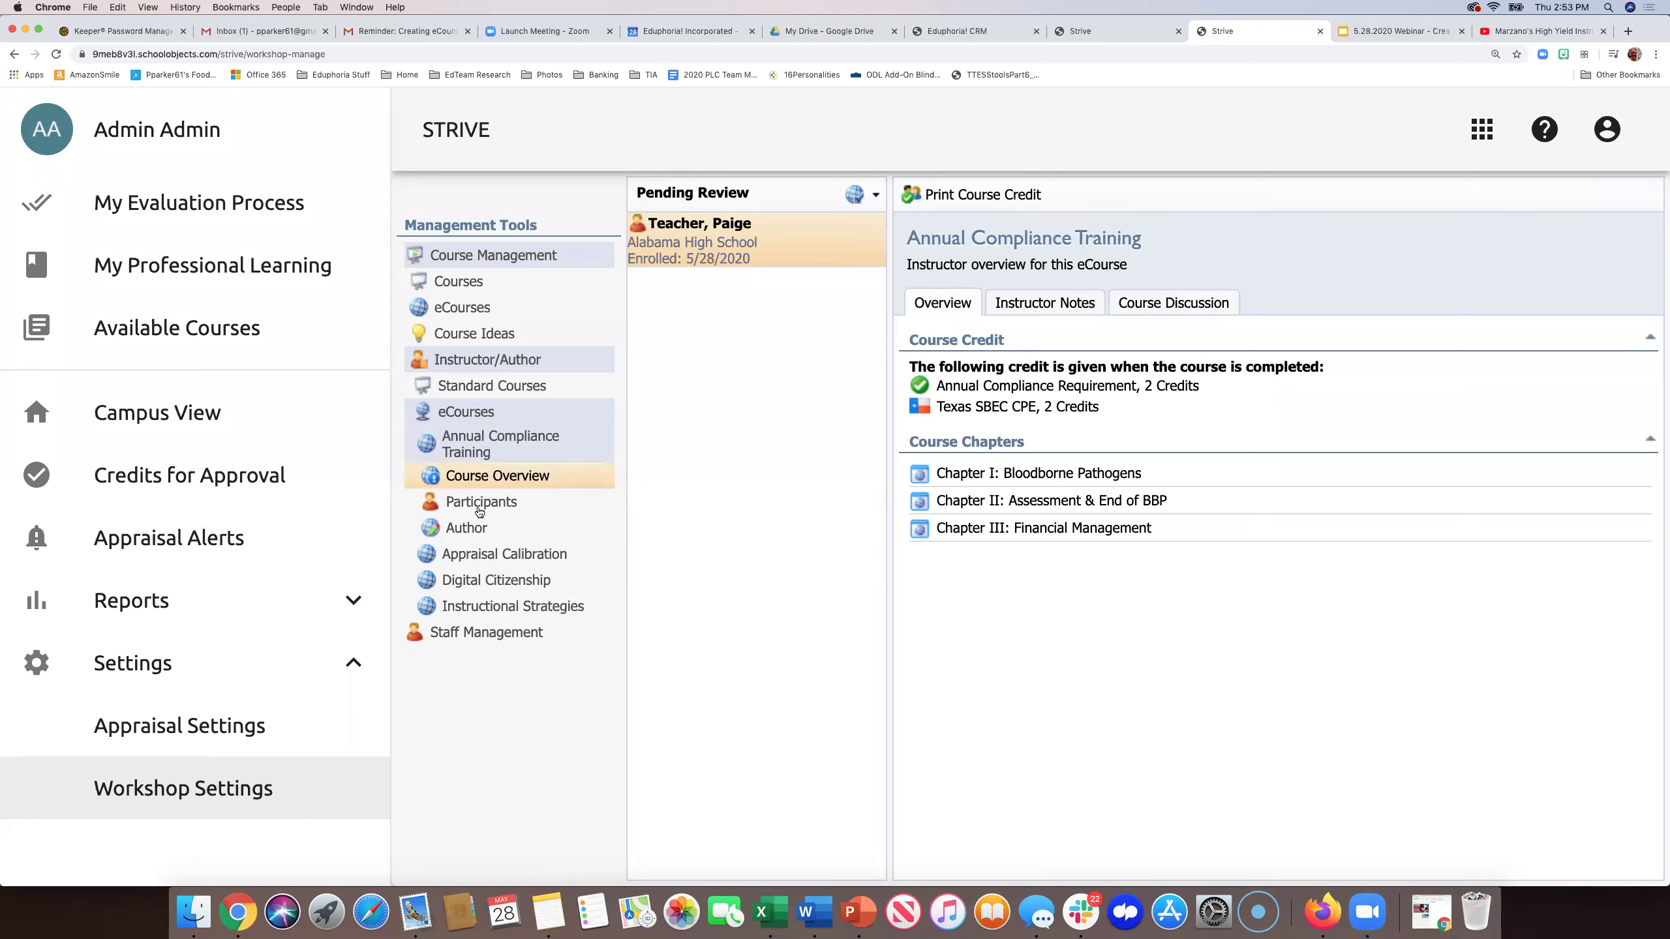
pyautogui.click(1089, 36)
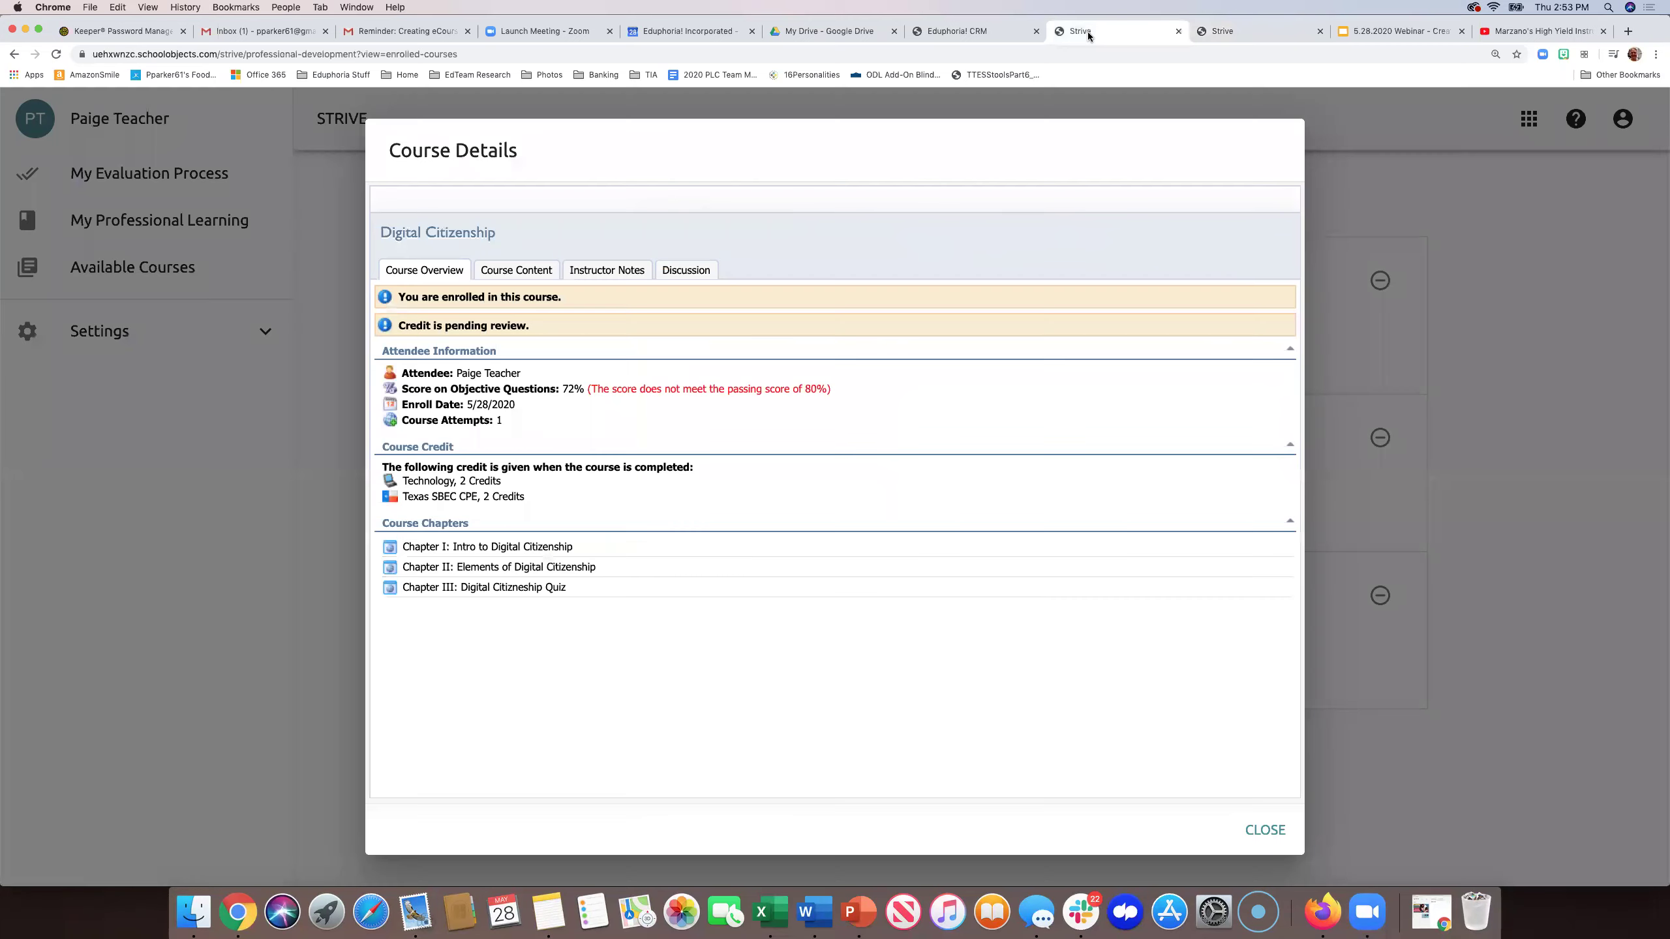
pyautogui.click(1265, 830)
pyautogui.click(782, 192)
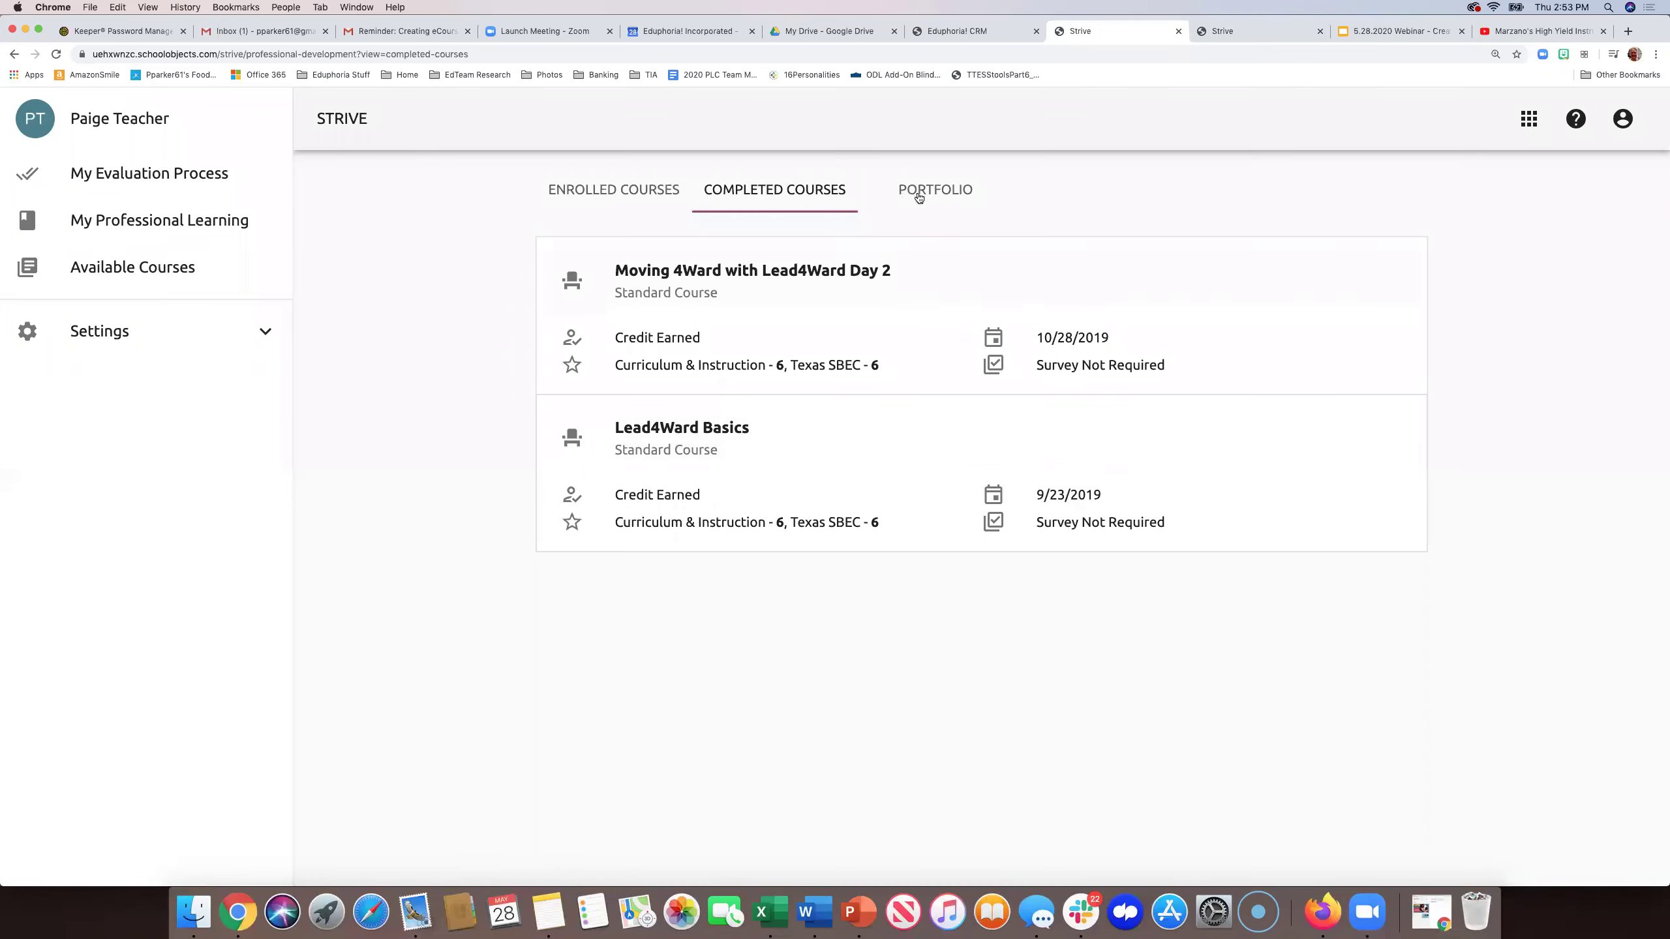
pyautogui.click(629, 191)
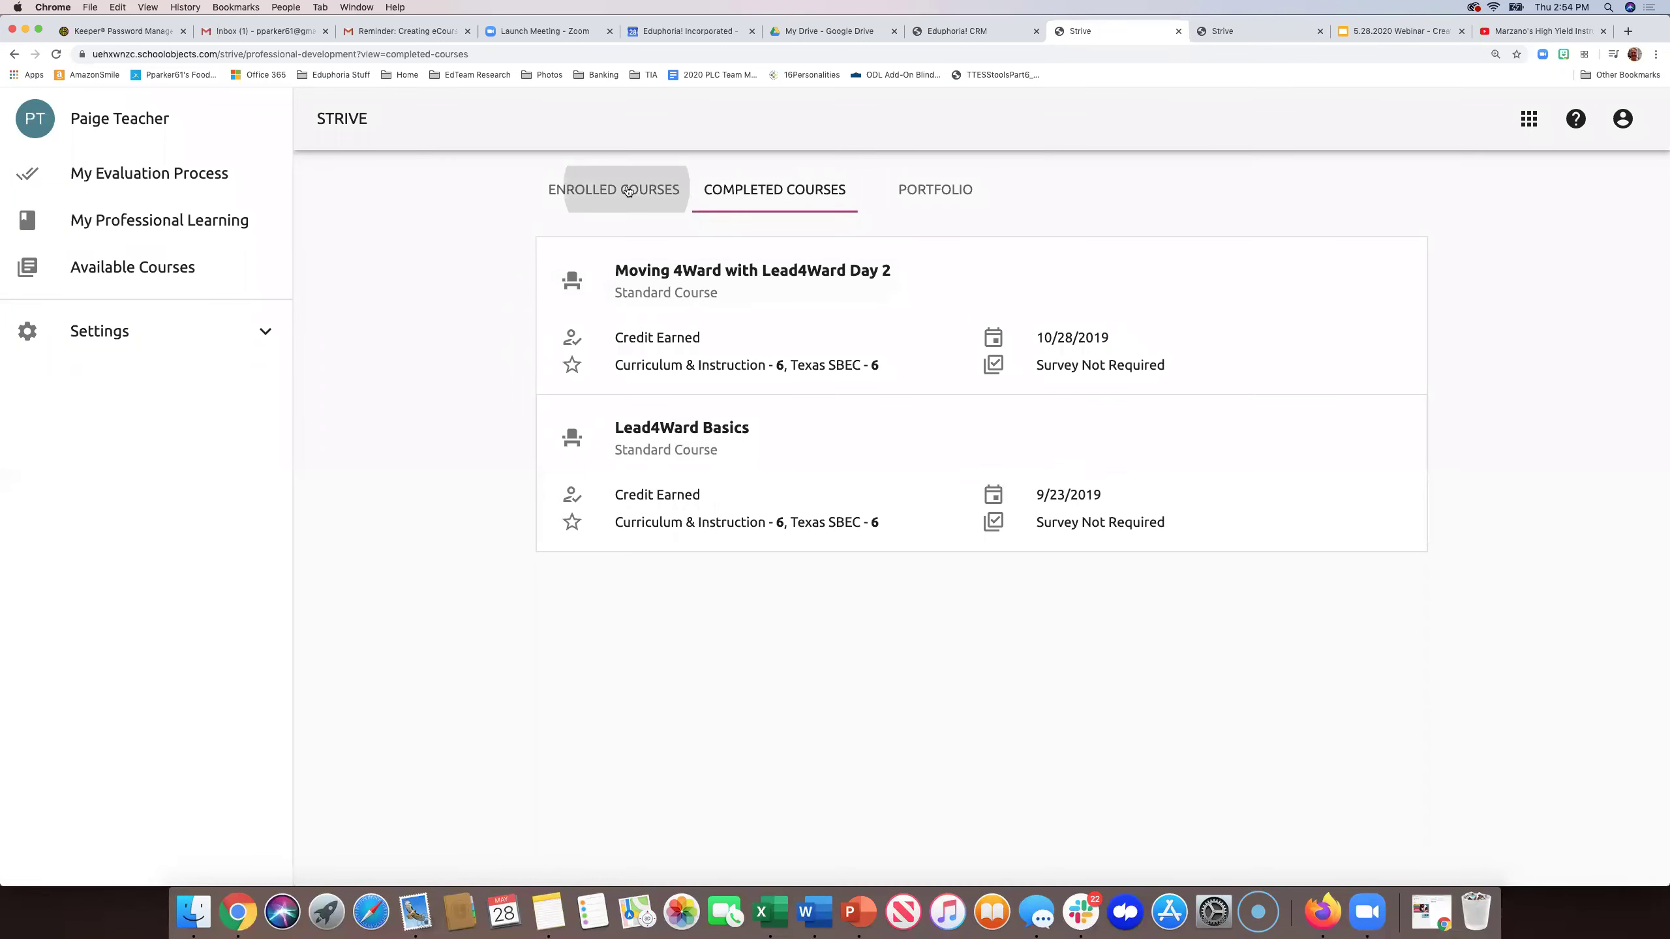
pyautogui.click(798, 192)
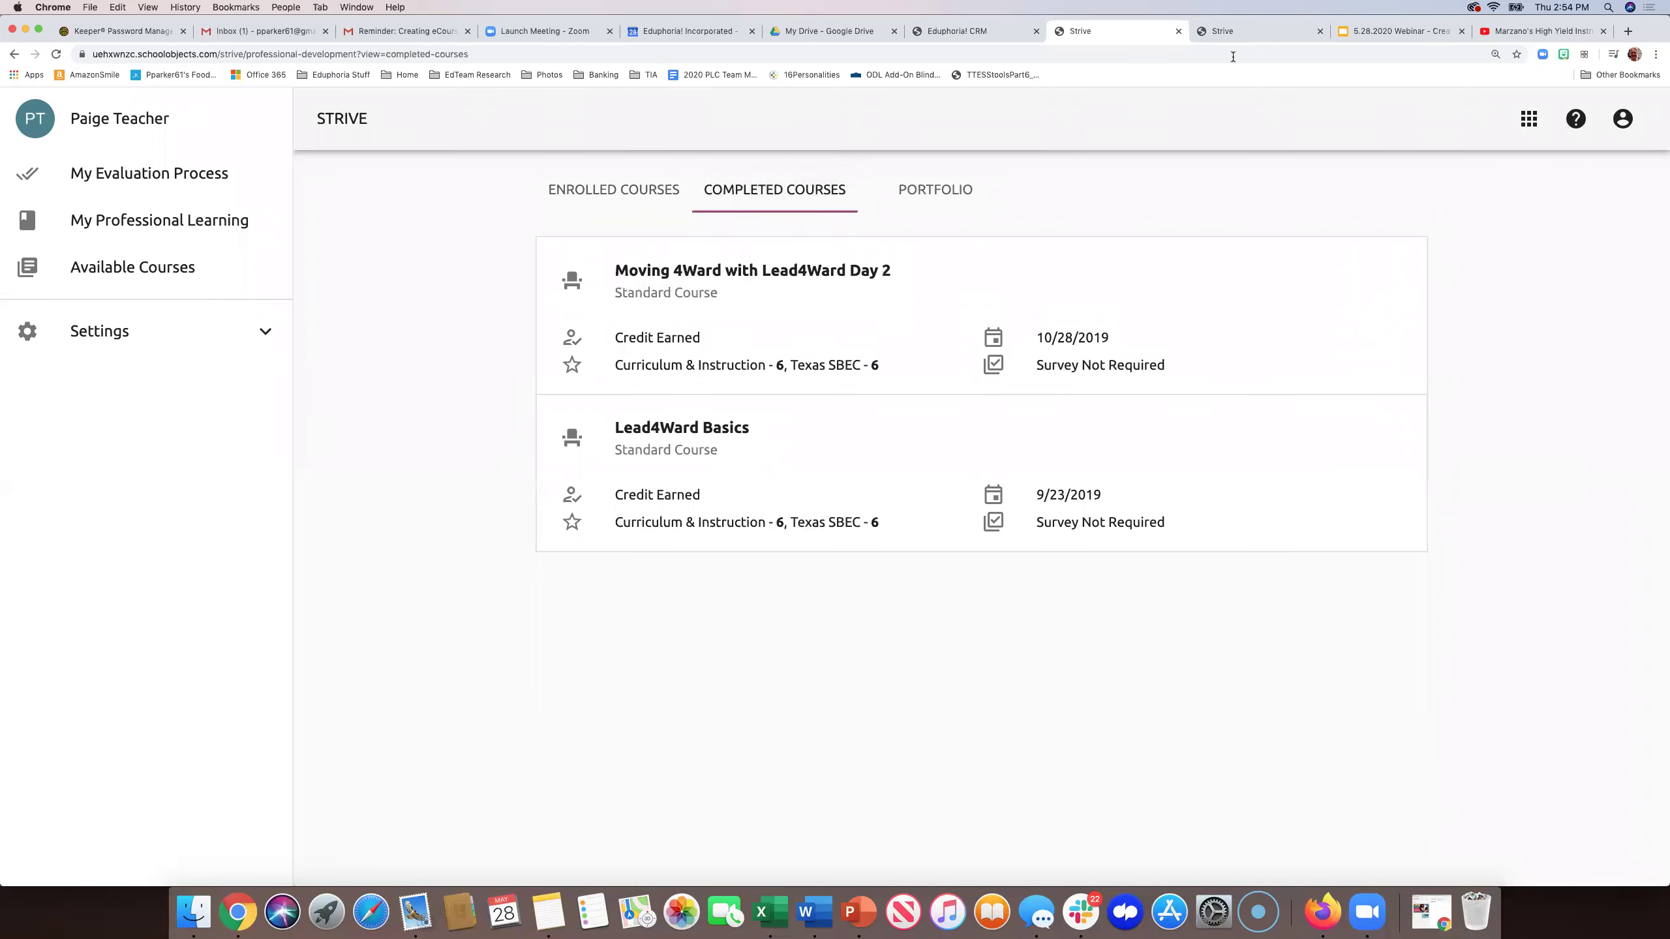
pyautogui.click(1257, 34)
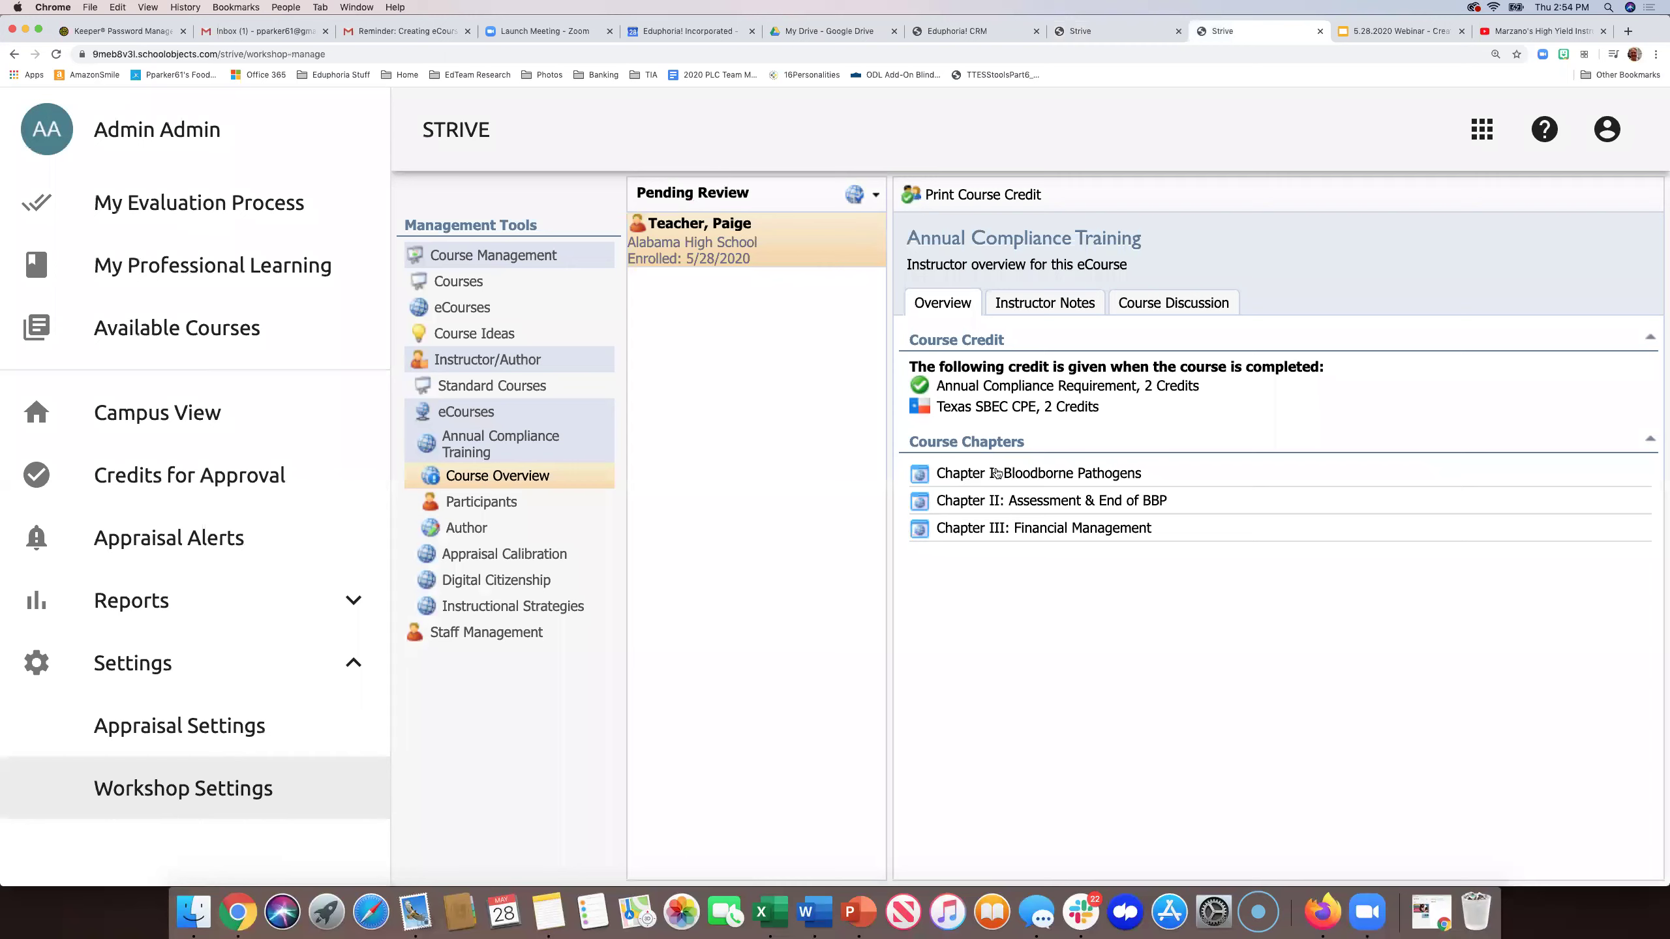
# - Open Annual Compliance Training content in Author view and expand Chapter I
pyautogui.doubleClick(1029, 476)
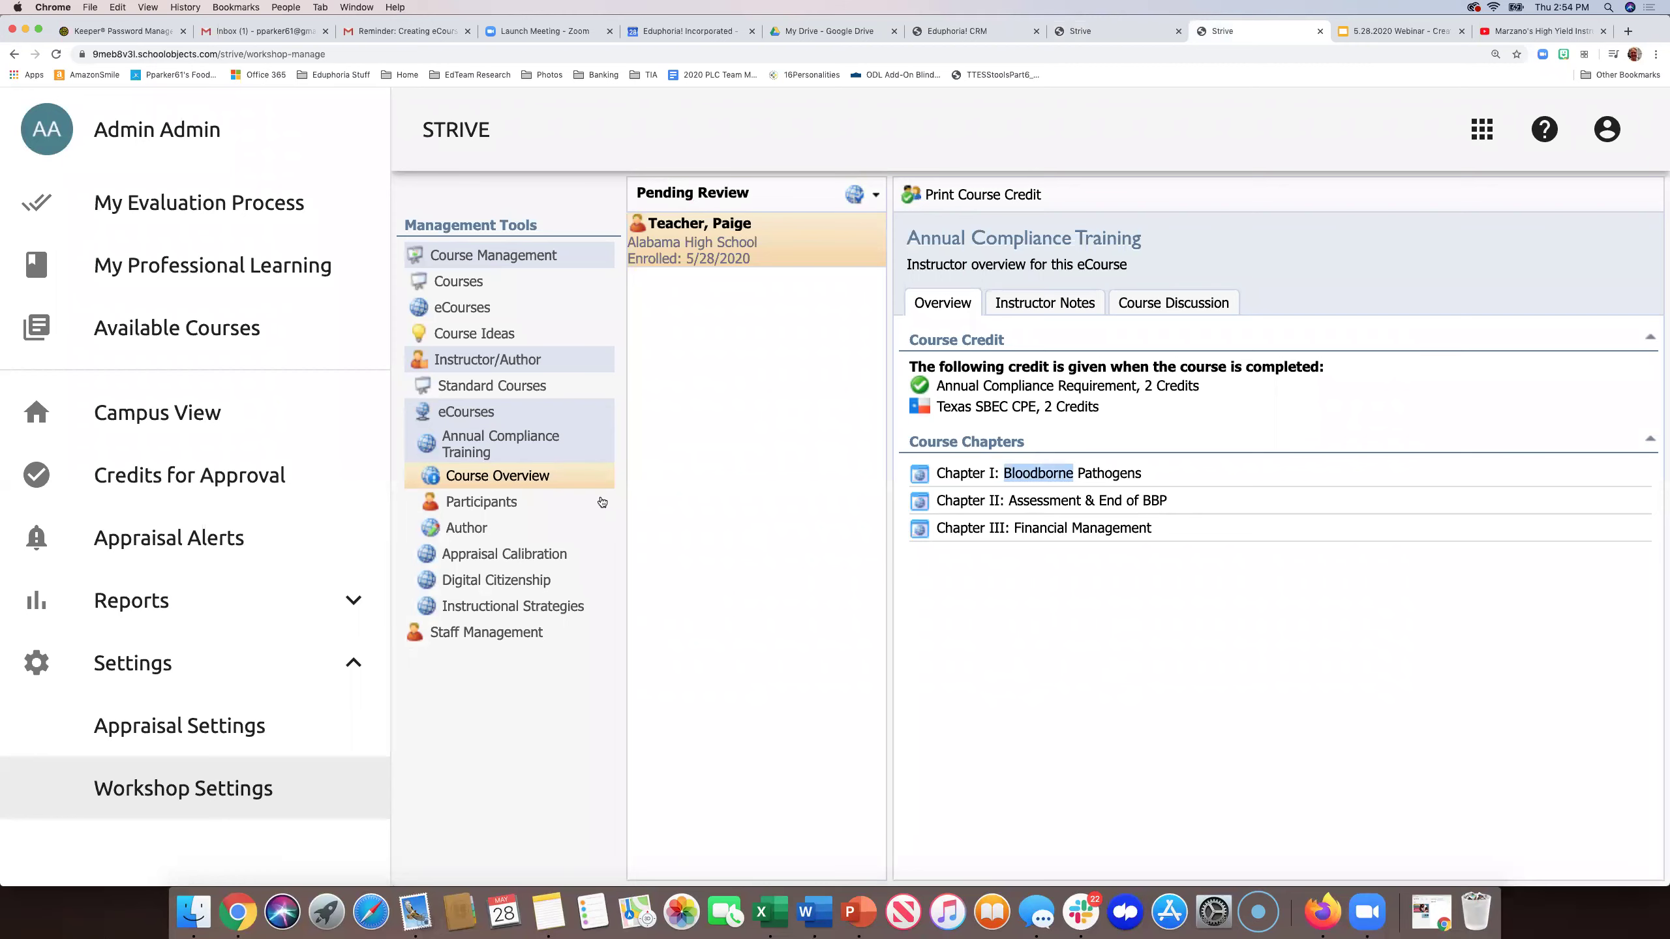
pyautogui.click(451, 529)
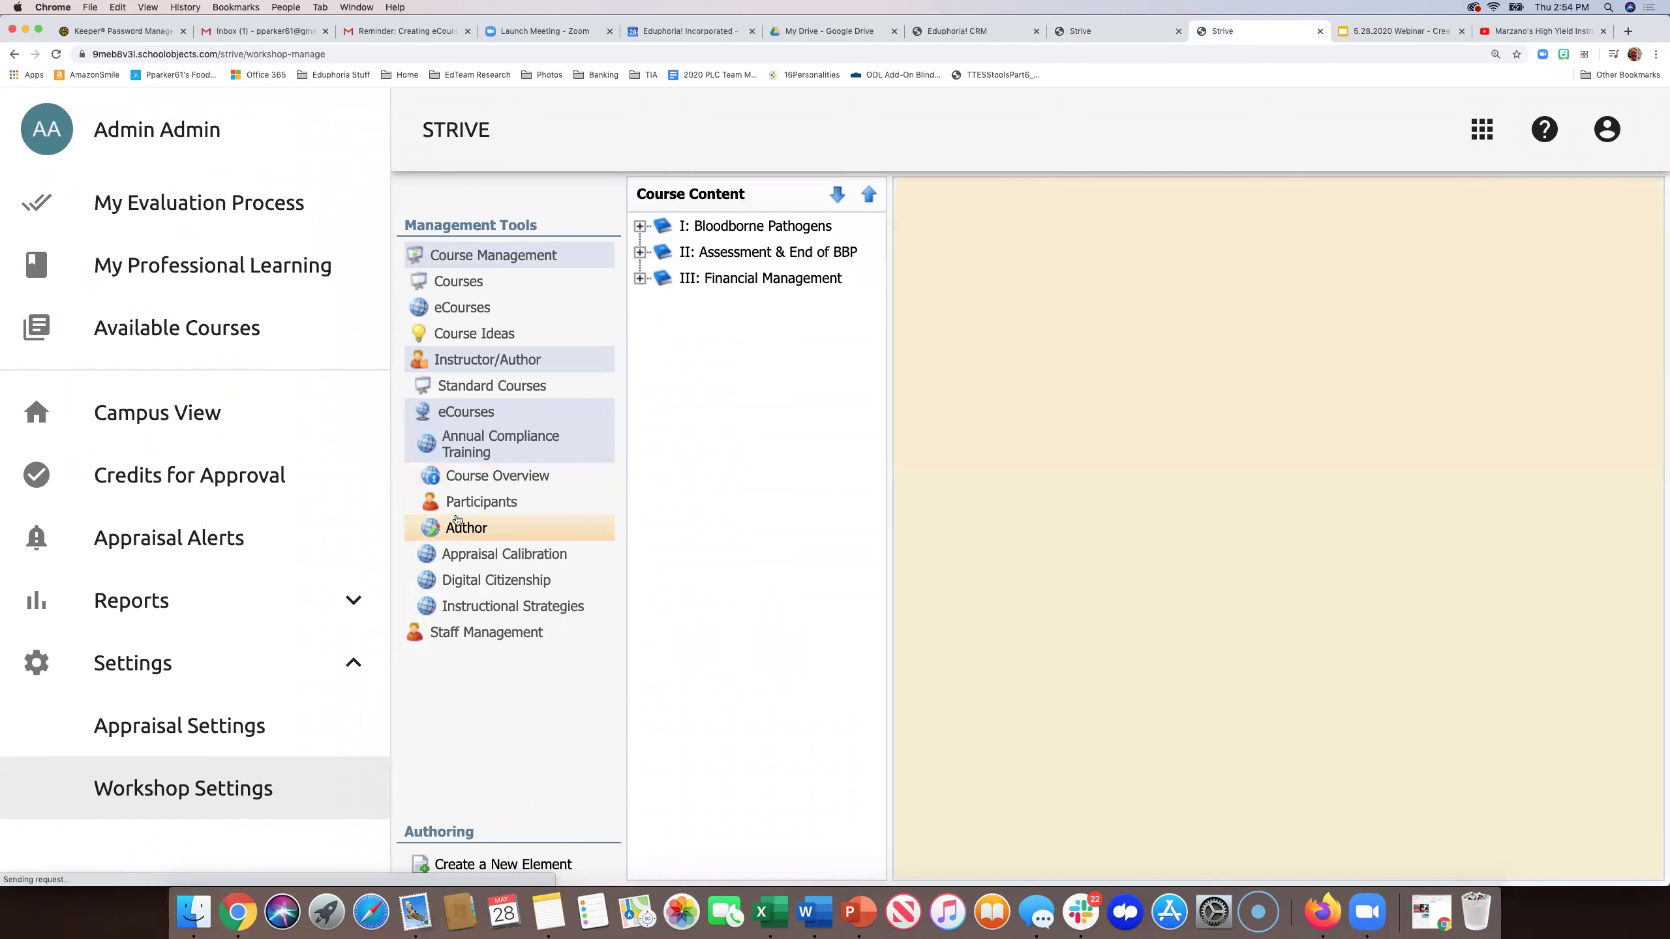
pyautogui.click(640, 226)
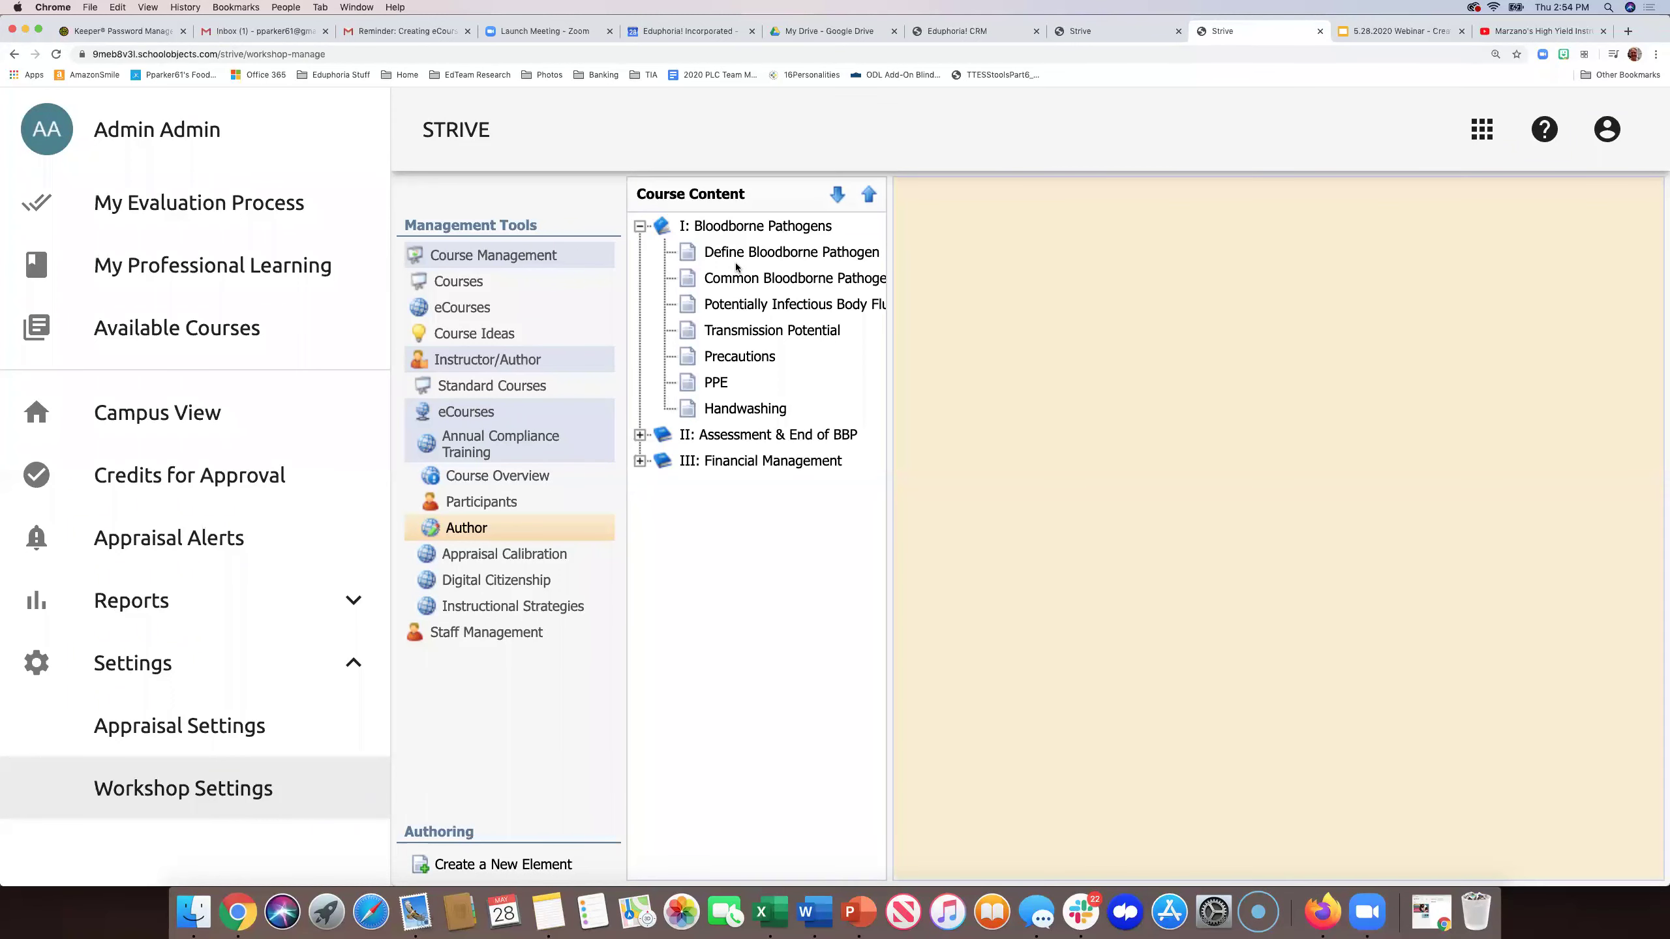
# - Step through Chapter I lessons to Transmission Potential, then expand and collapse the chapters
pyautogui.click(740, 260)
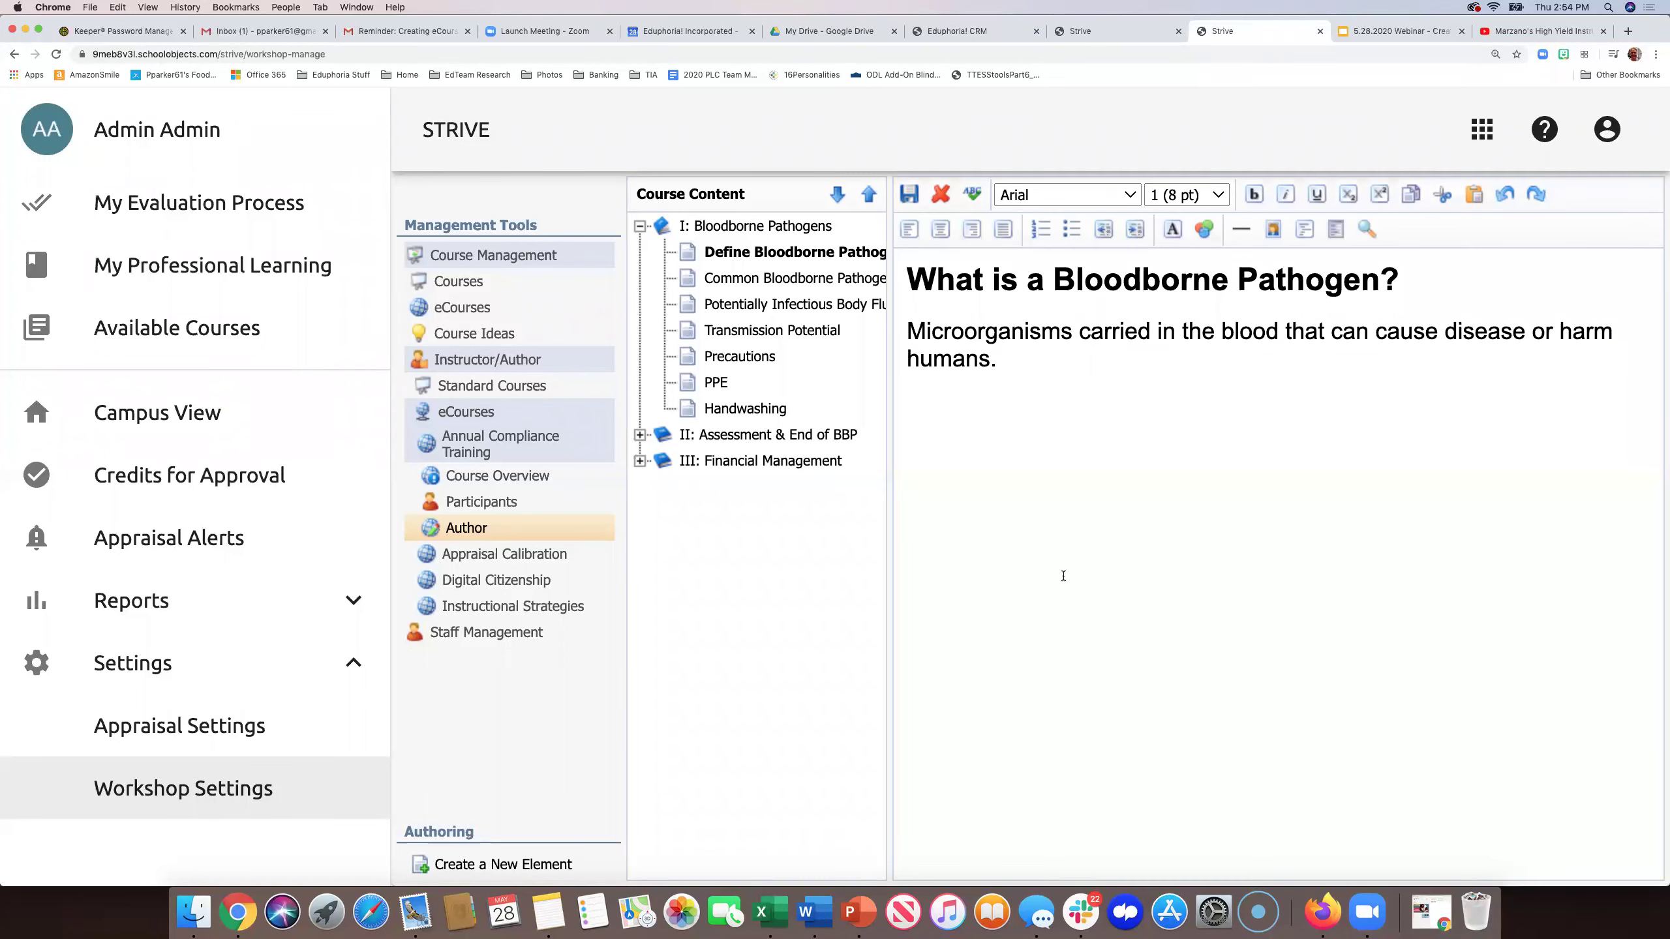
pyautogui.click(738, 282)
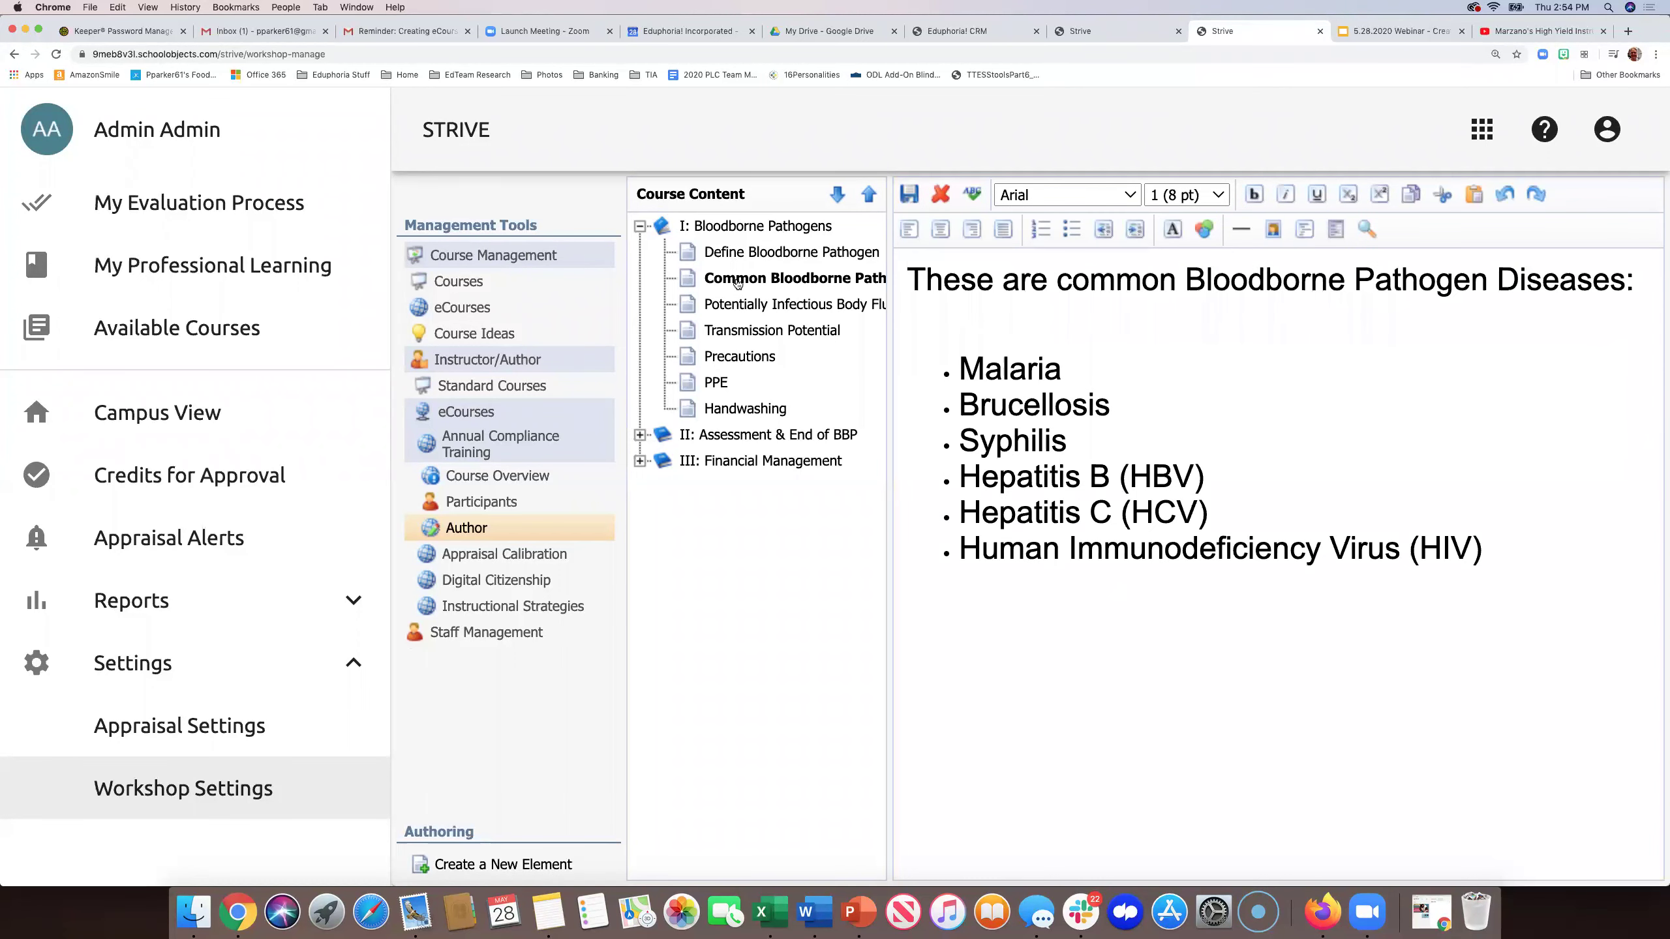
pyautogui.click(723, 335)
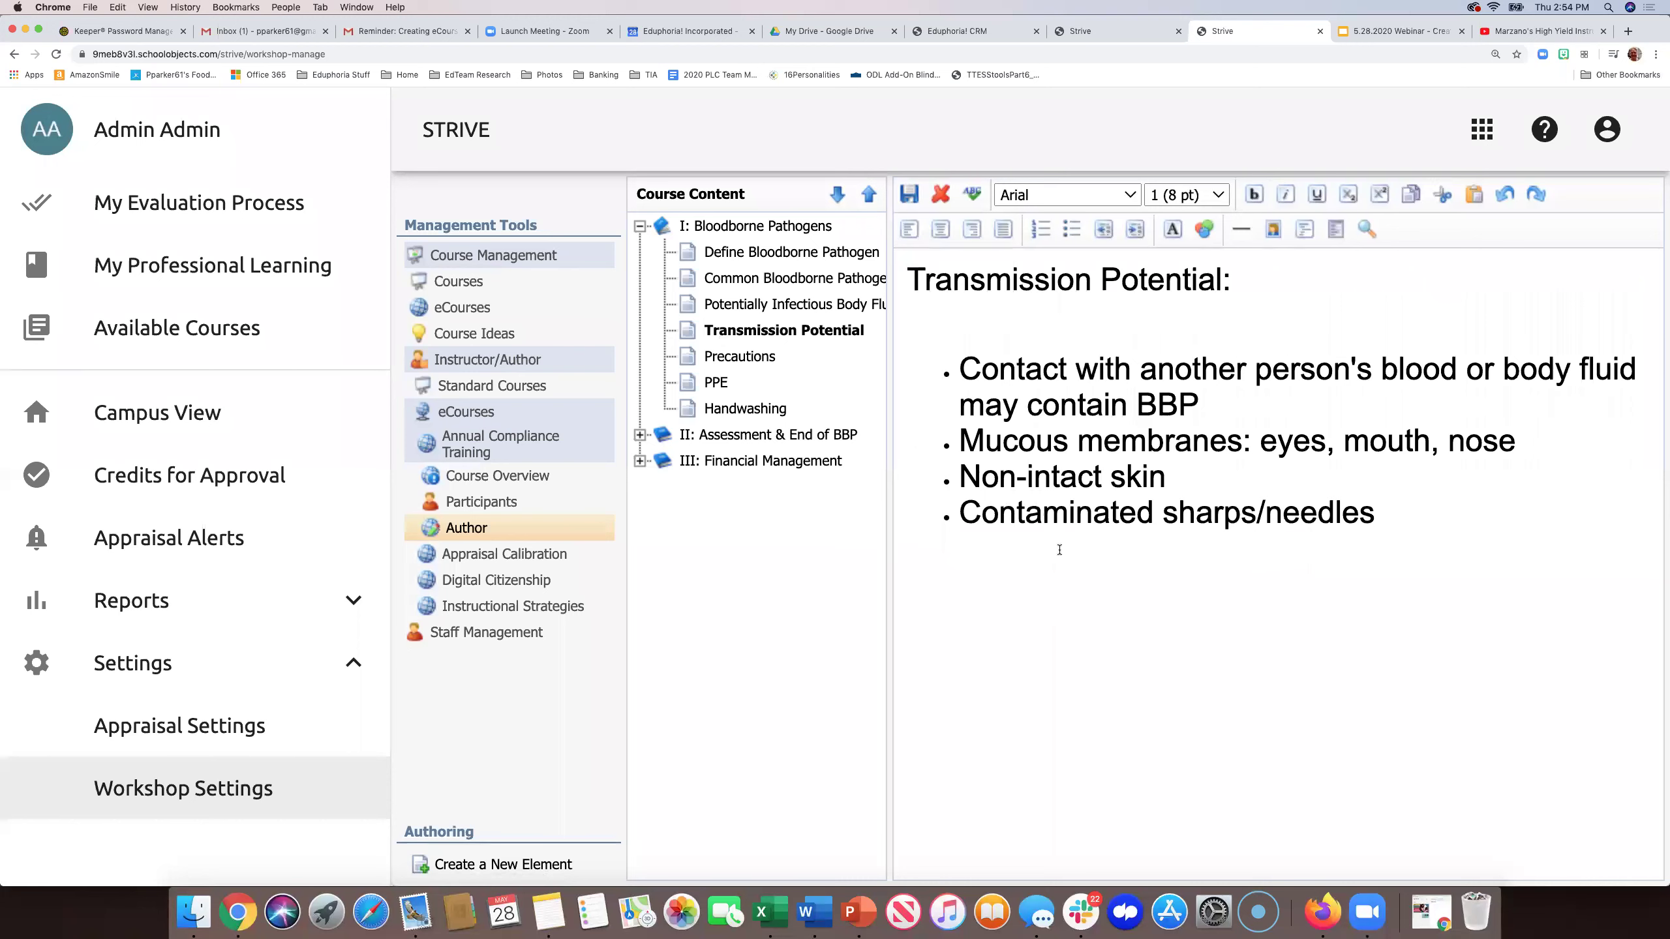
pyautogui.click(639, 435)
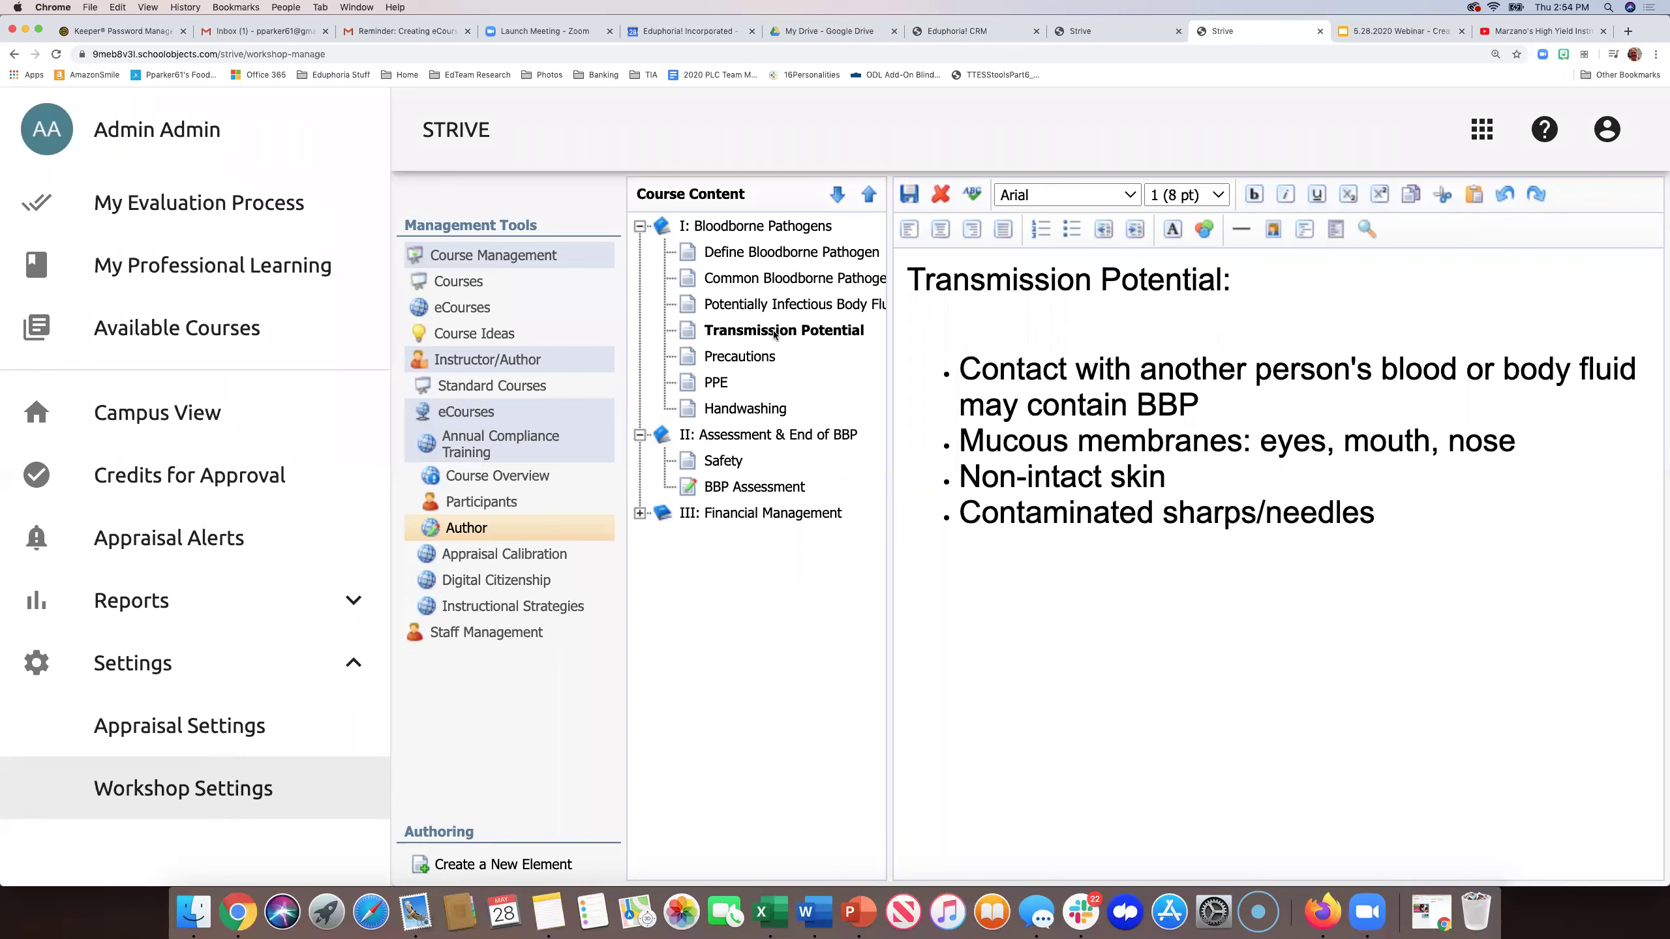
pyautogui.click(640, 435)
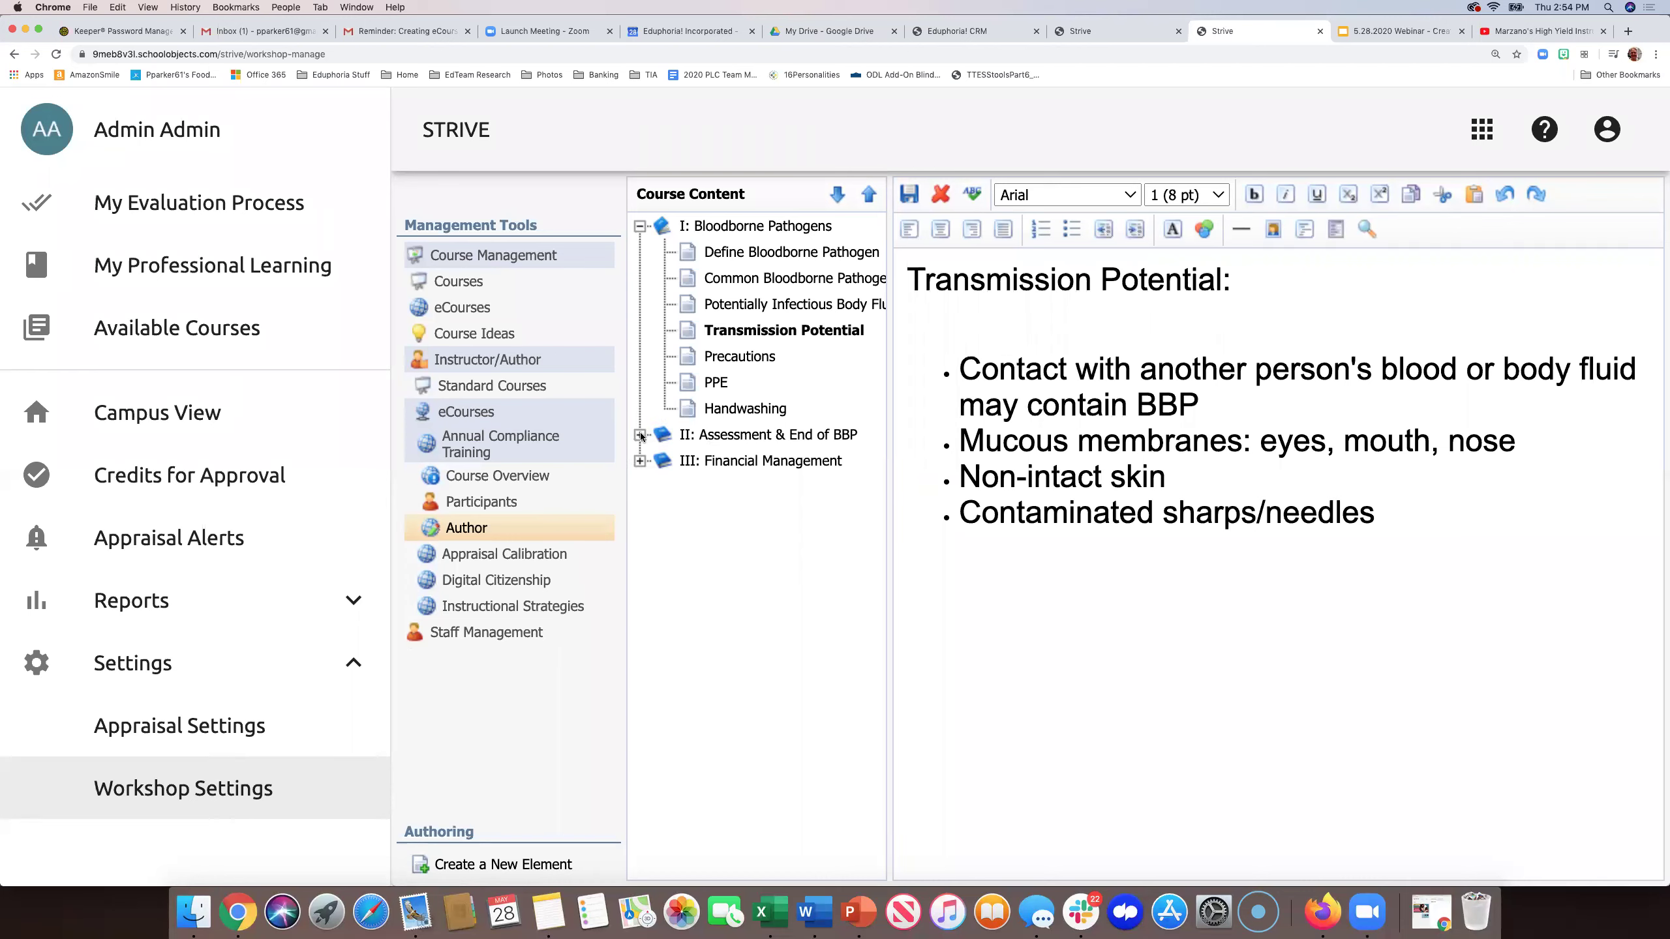
pyautogui.click(638, 227)
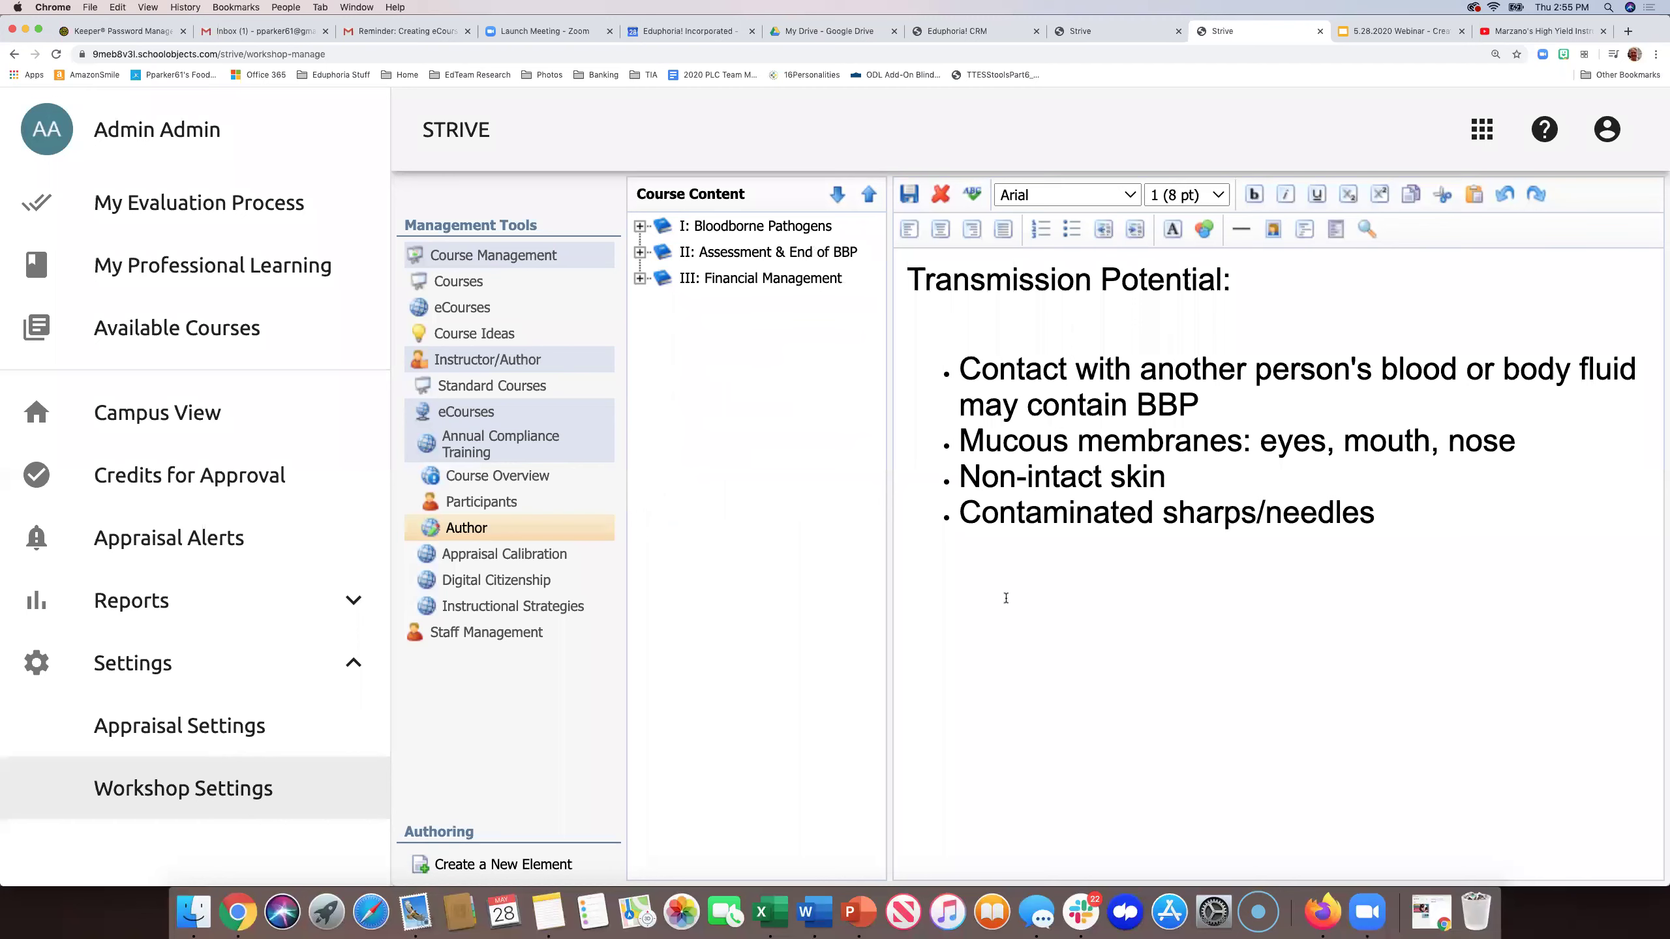
# - From the Transmission Potential lesson, collapse and re-expand Course Management in the Management Tools tree
pyautogui.click(999, 596)
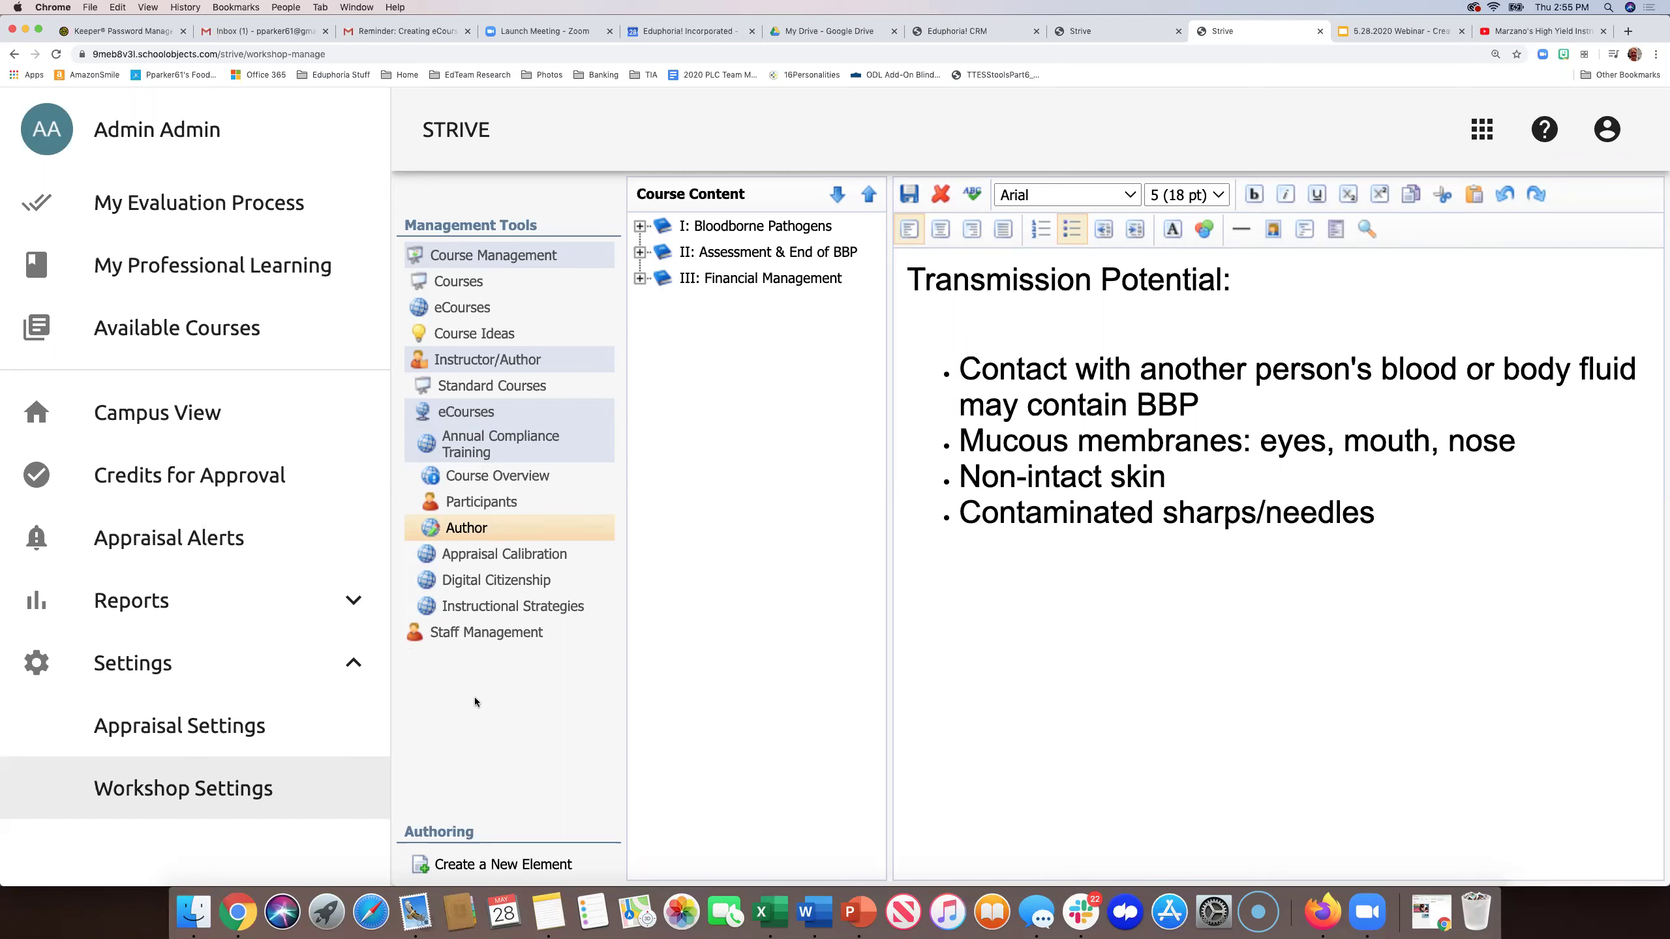
pyautogui.click(514, 258)
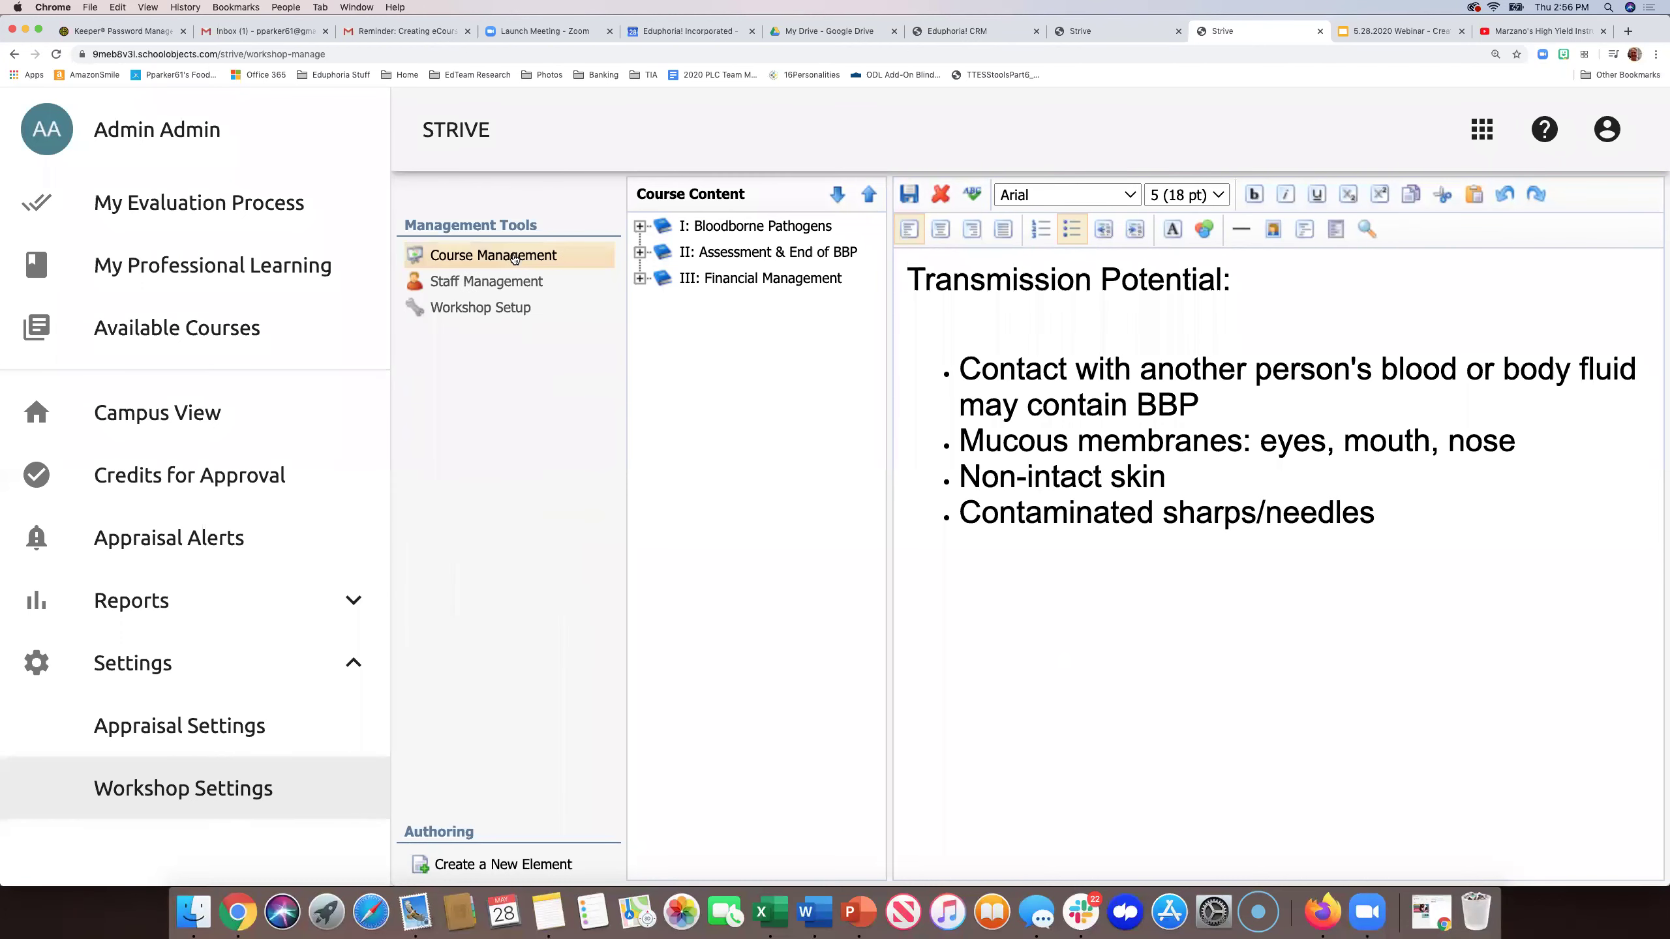
pyautogui.click(478, 258)
# - Filter Courses to June 2020 and open the Instructional Strategies course at Baxter Elementary Computer Lab 1
pyautogui.click(454, 281)
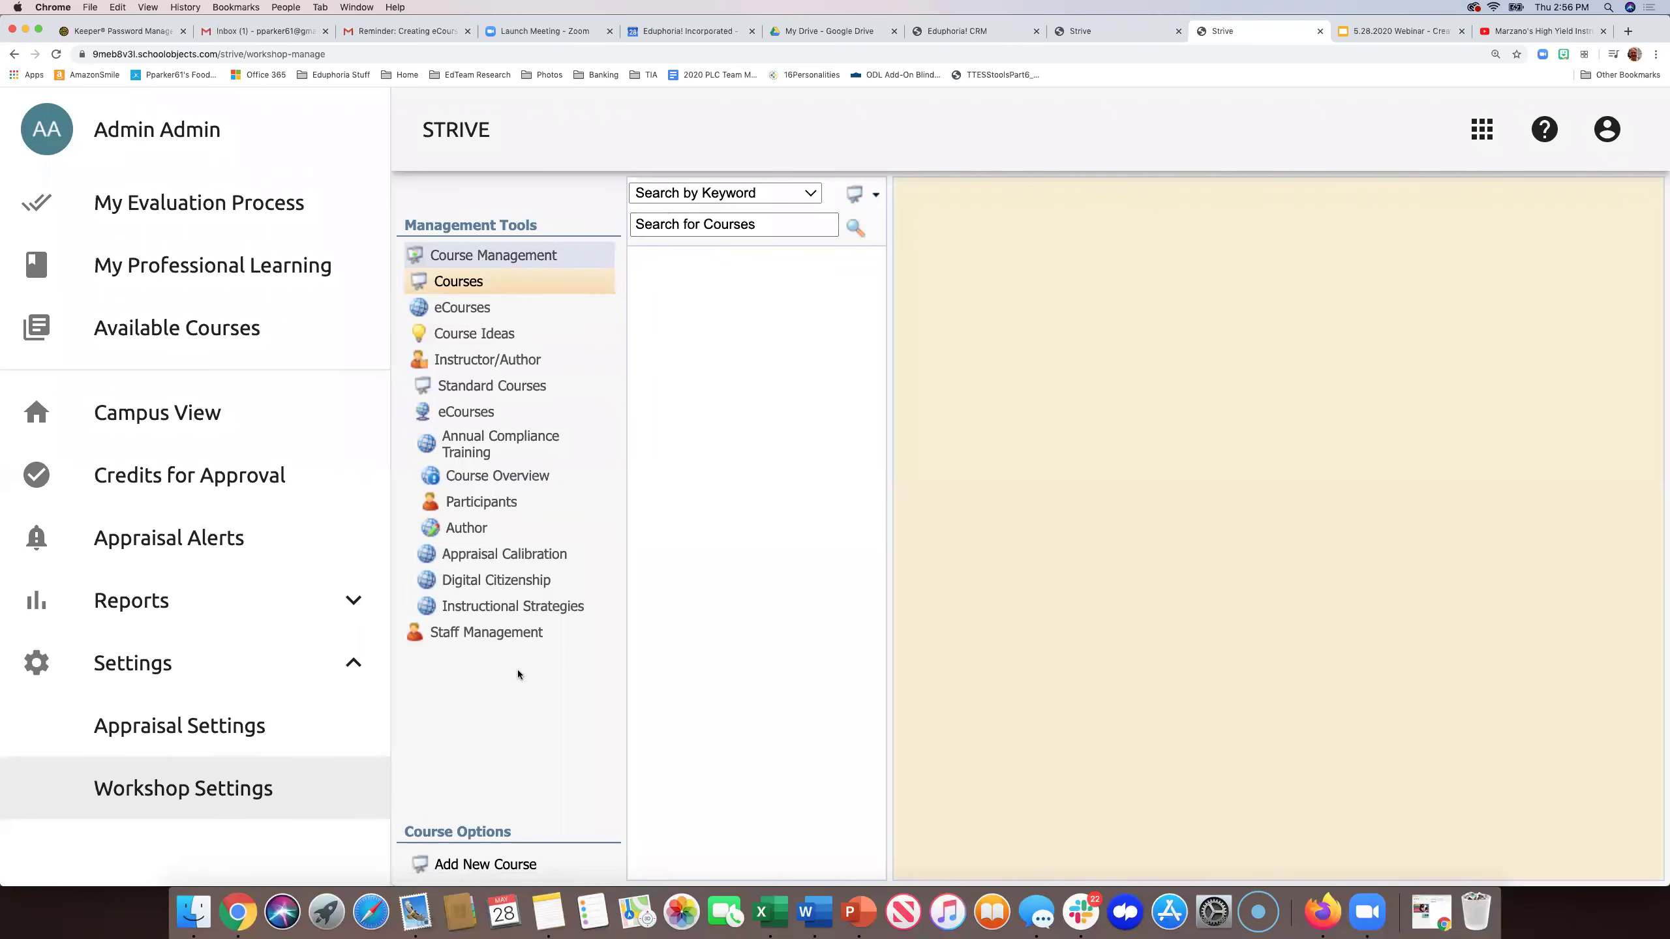
pyautogui.click(1101, 30)
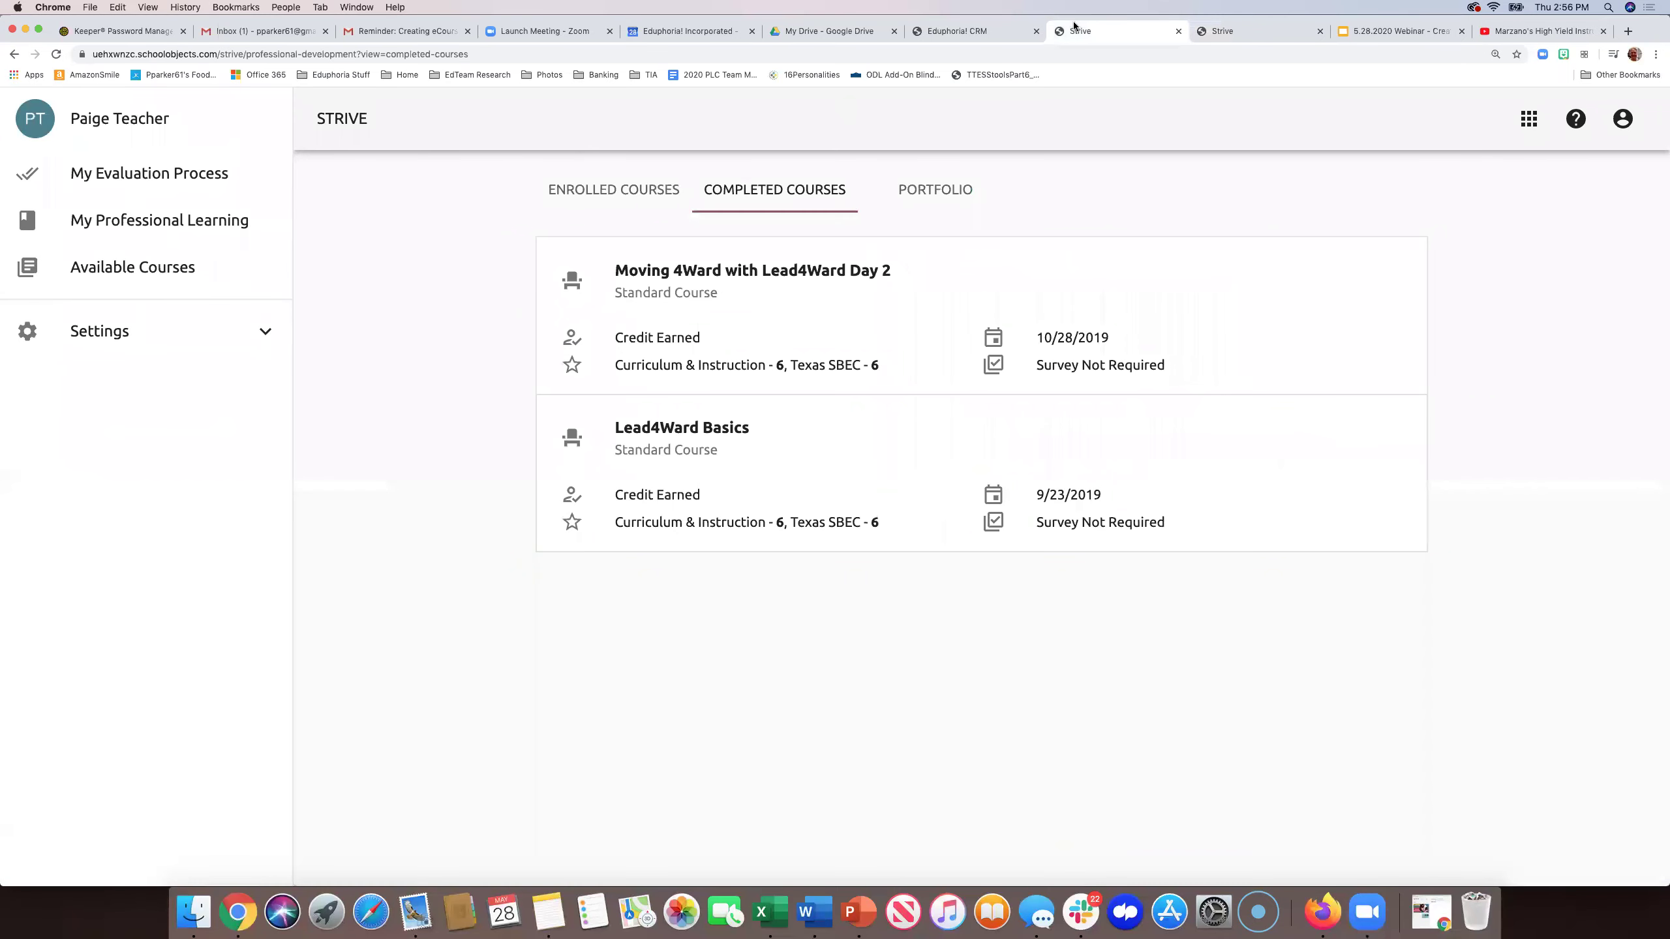
pyautogui.click(1226, 32)
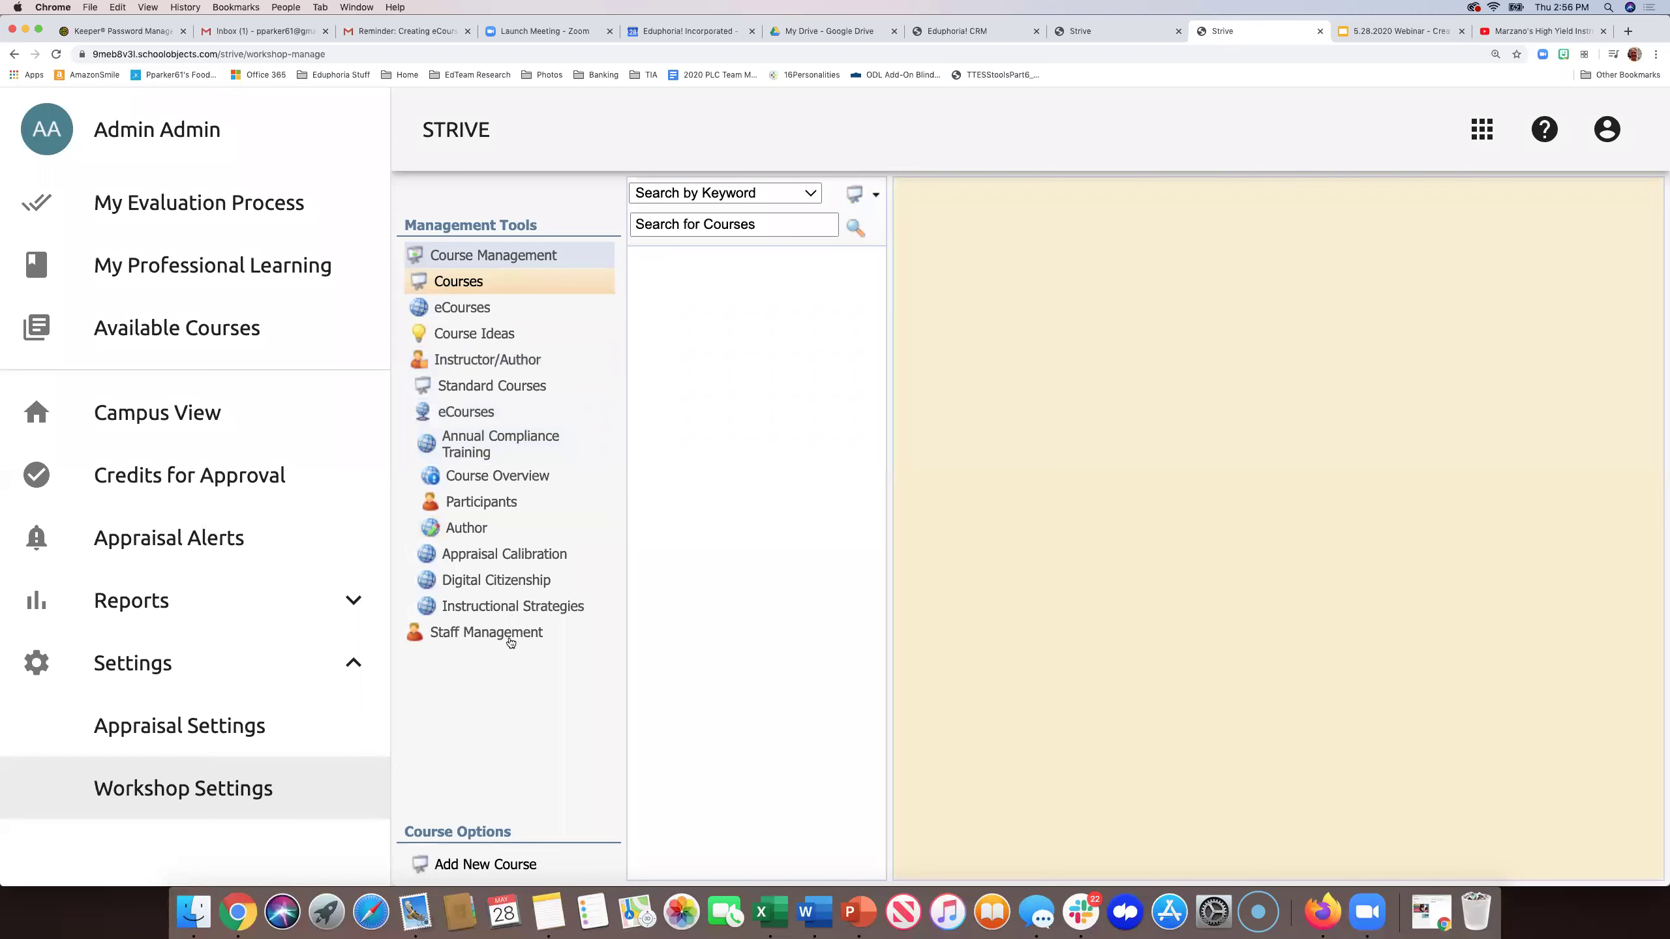
pyautogui.click(805, 193)
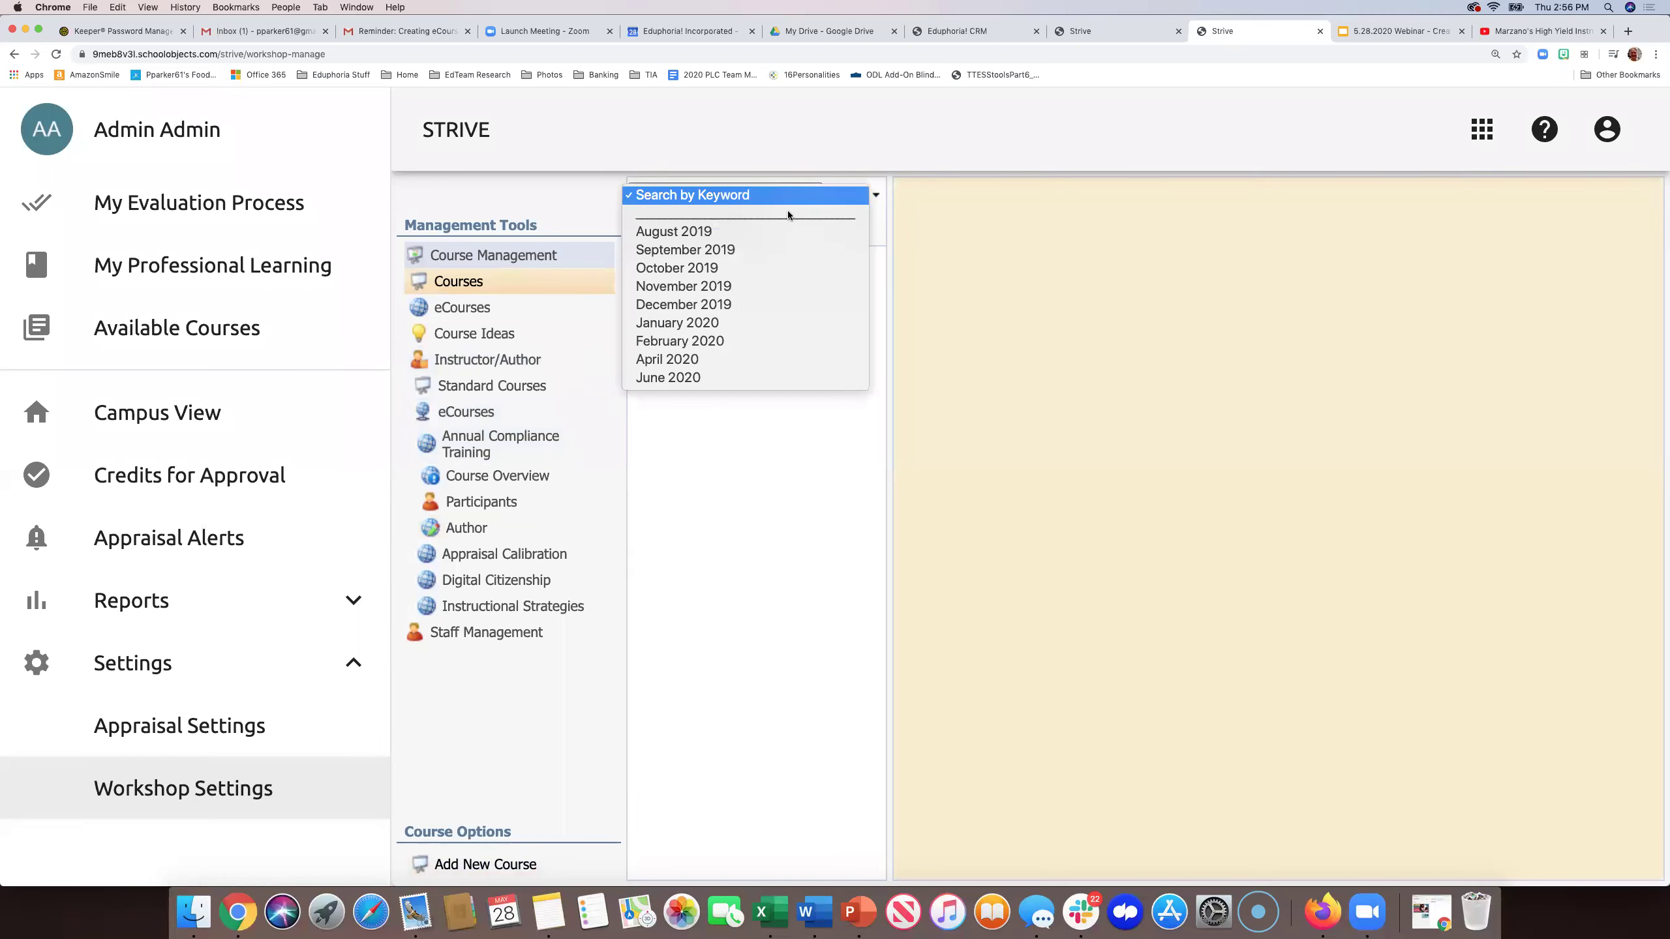
pyautogui.click(707, 376)
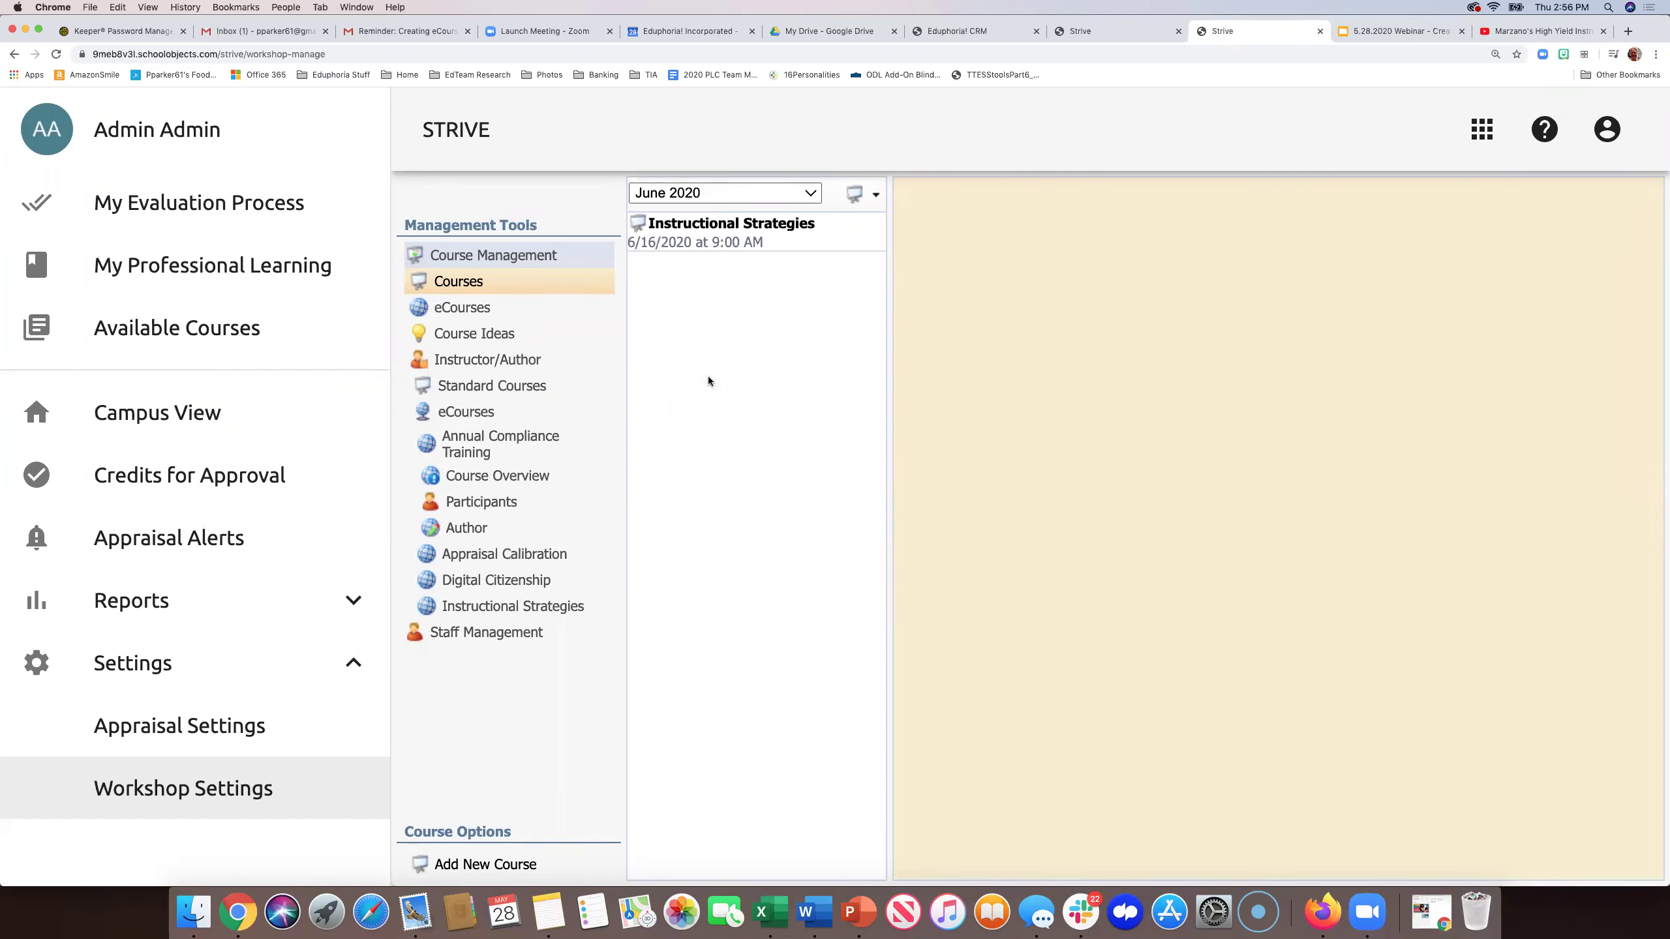
pyautogui.click(705, 234)
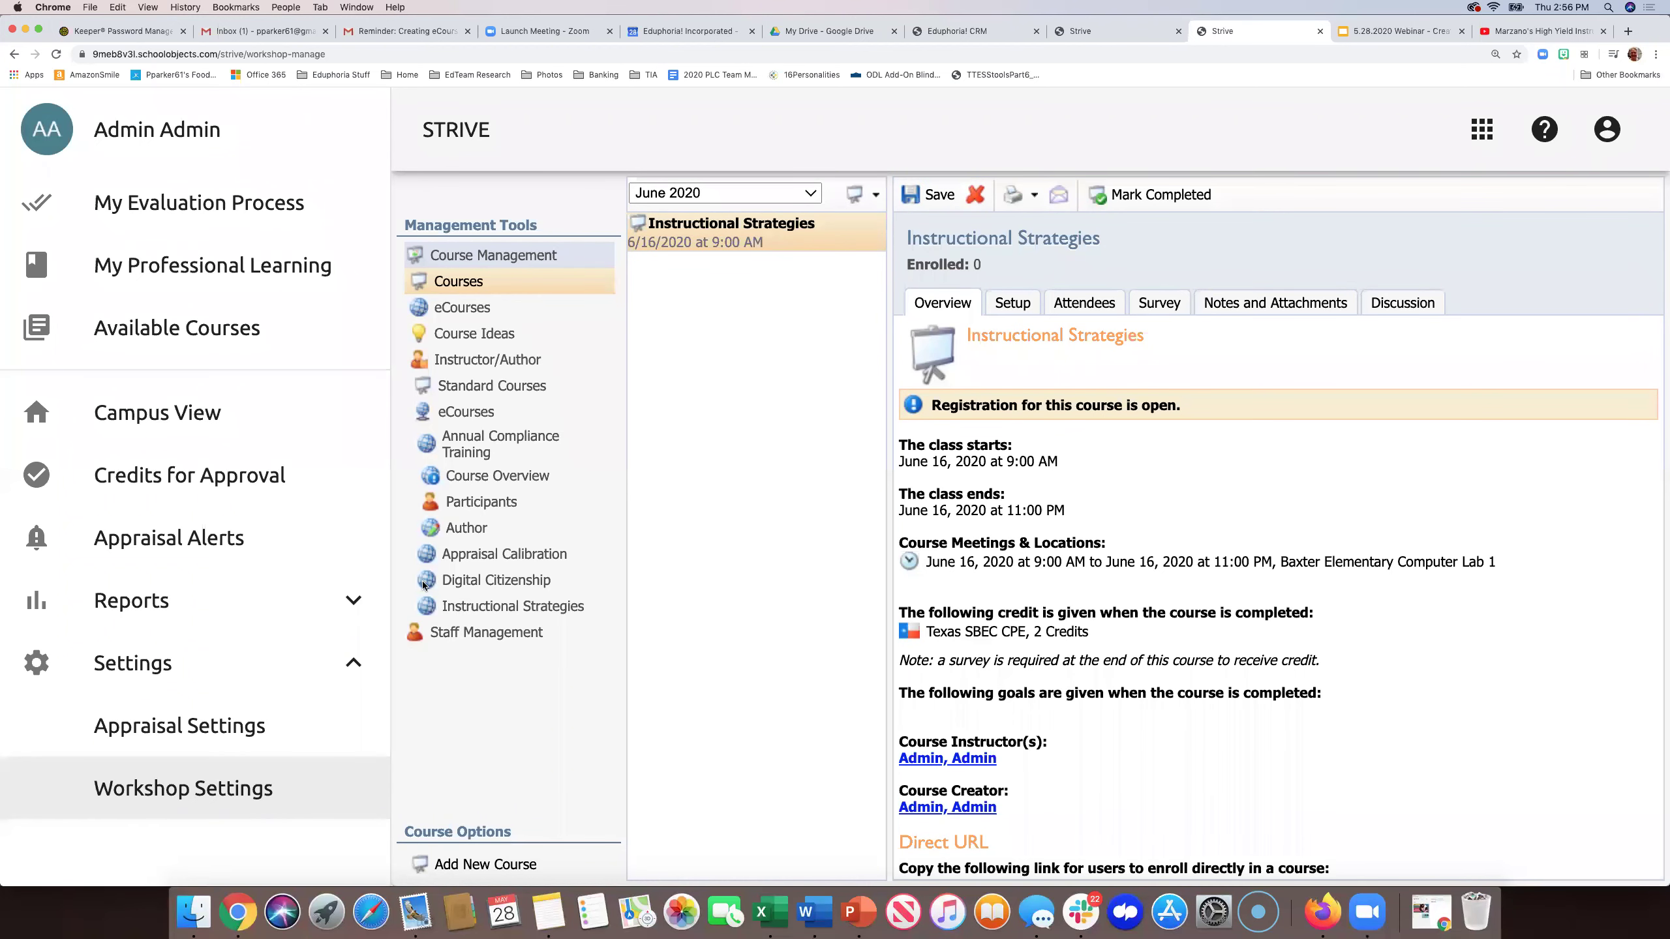
pyautogui.scroll(-1, 424, 584)
# - Under Workshop Setup, save a new training location named 'Zoom Meeting Room (See Course Description)'
pyautogui.click(433, 636)
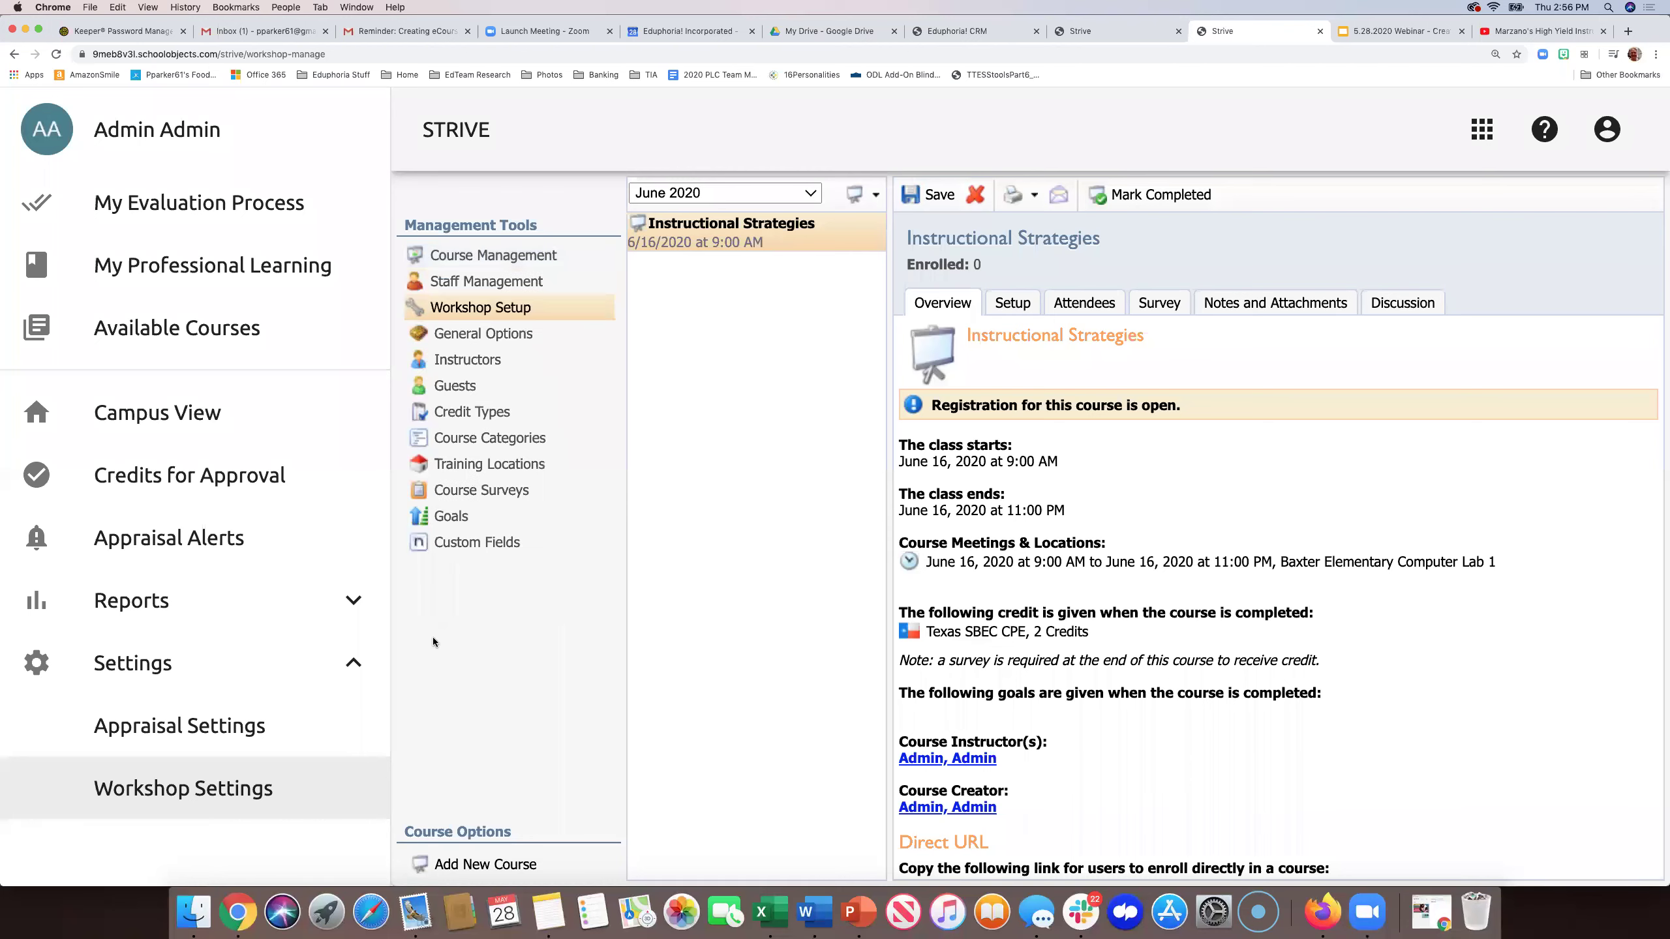
pyautogui.click(465, 466)
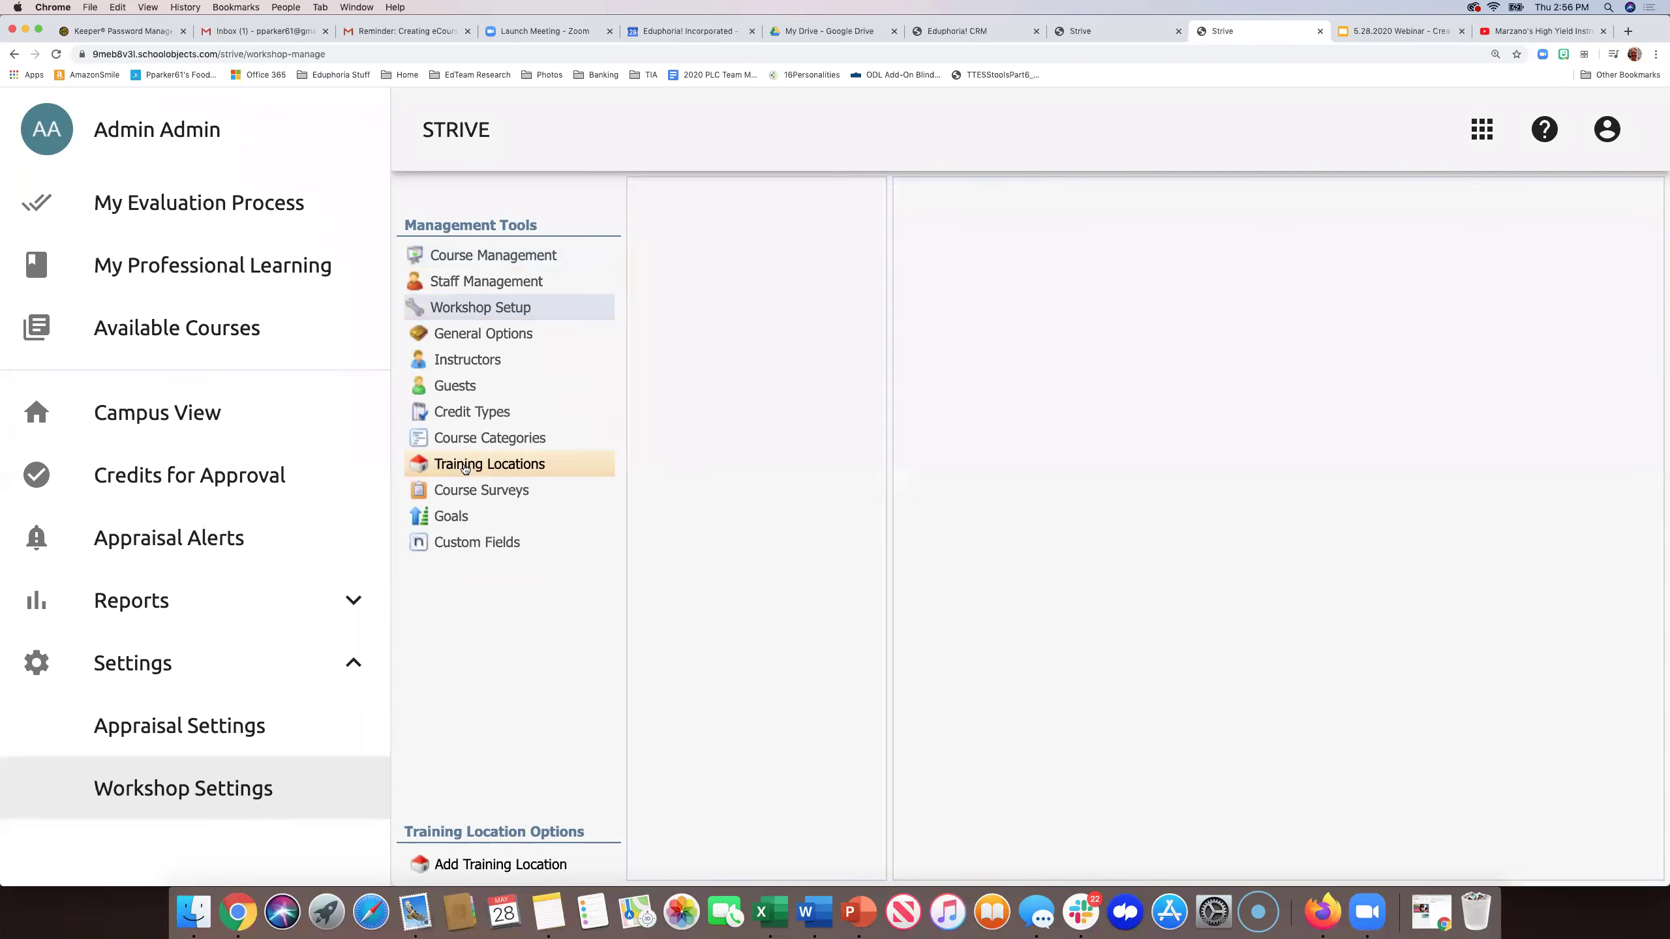
pyautogui.click(454, 866)
pyautogui.click(916, 334)
pyautogui.write('Zoom Meeting Room (')
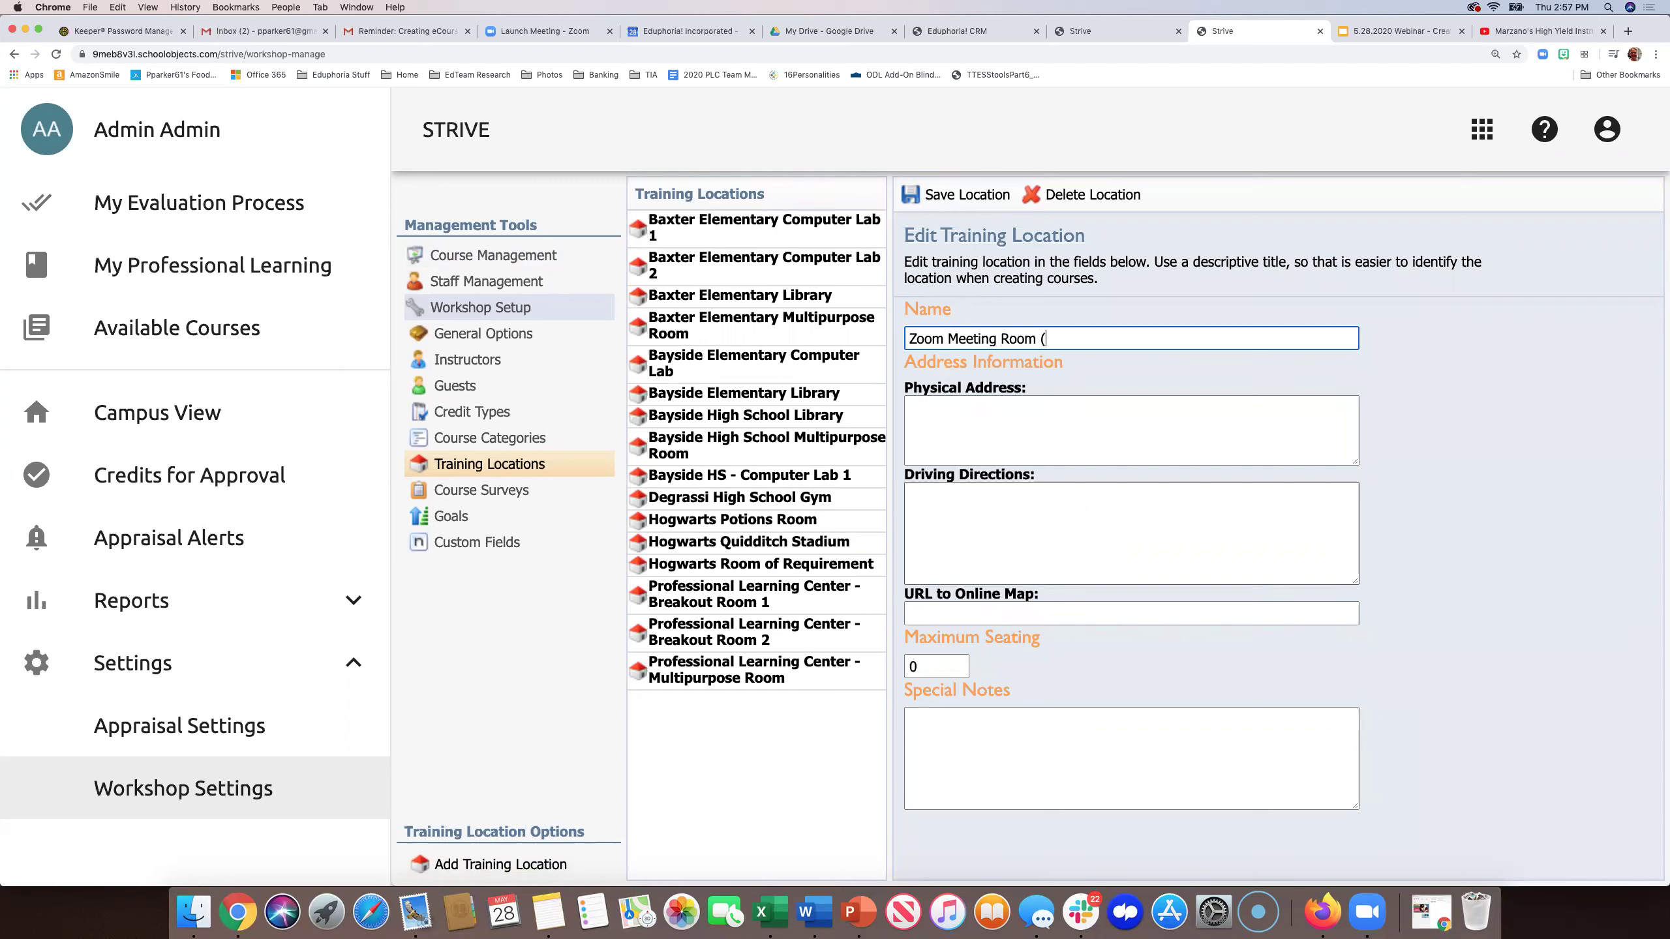
pyautogui.write('See Course Descrip')
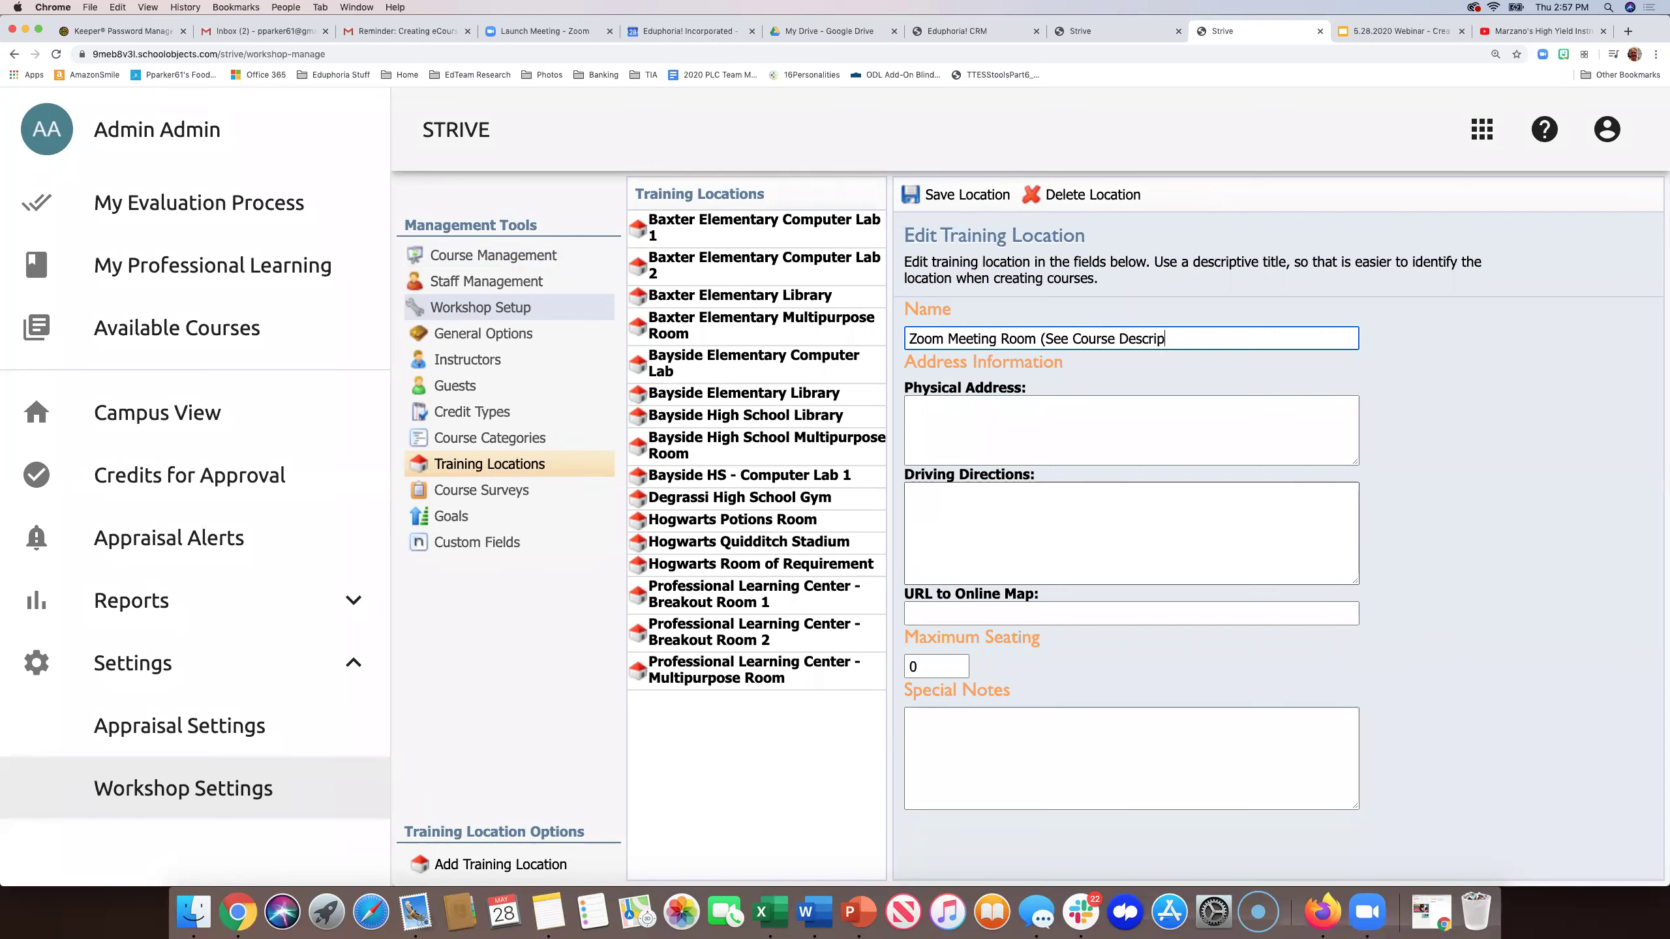
pyautogui.write('tion)')
pyautogui.click(950, 190)
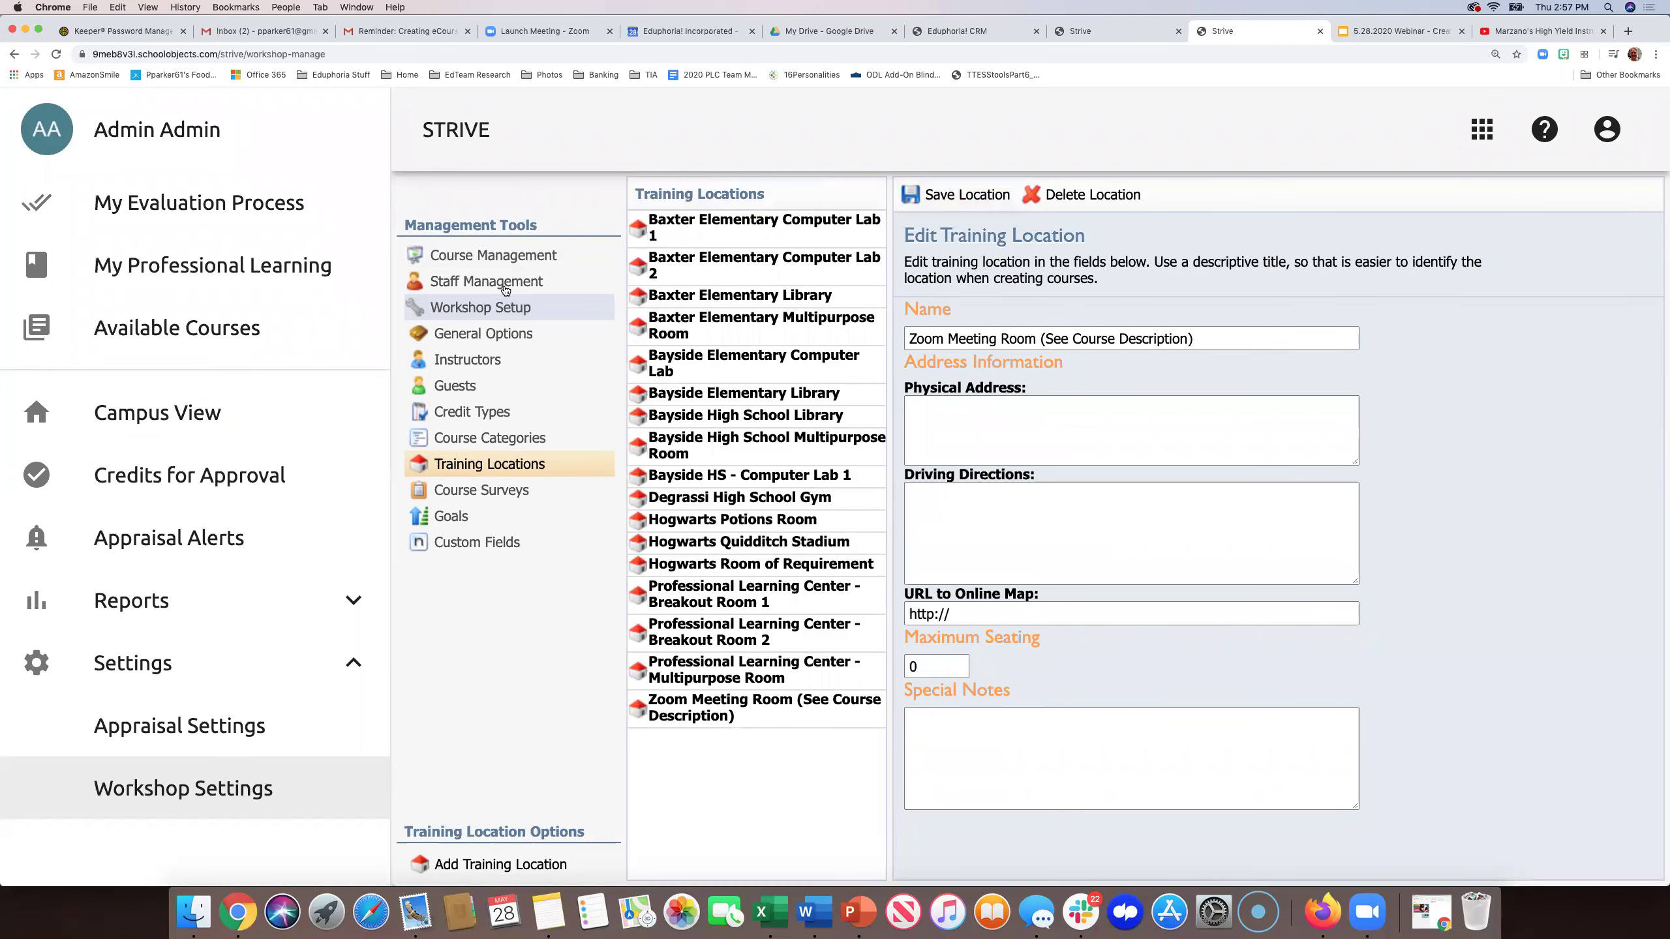
# - Open the June 2020 Instructional Strategies course from Course Management > Courses
pyautogui.click(499, 256)
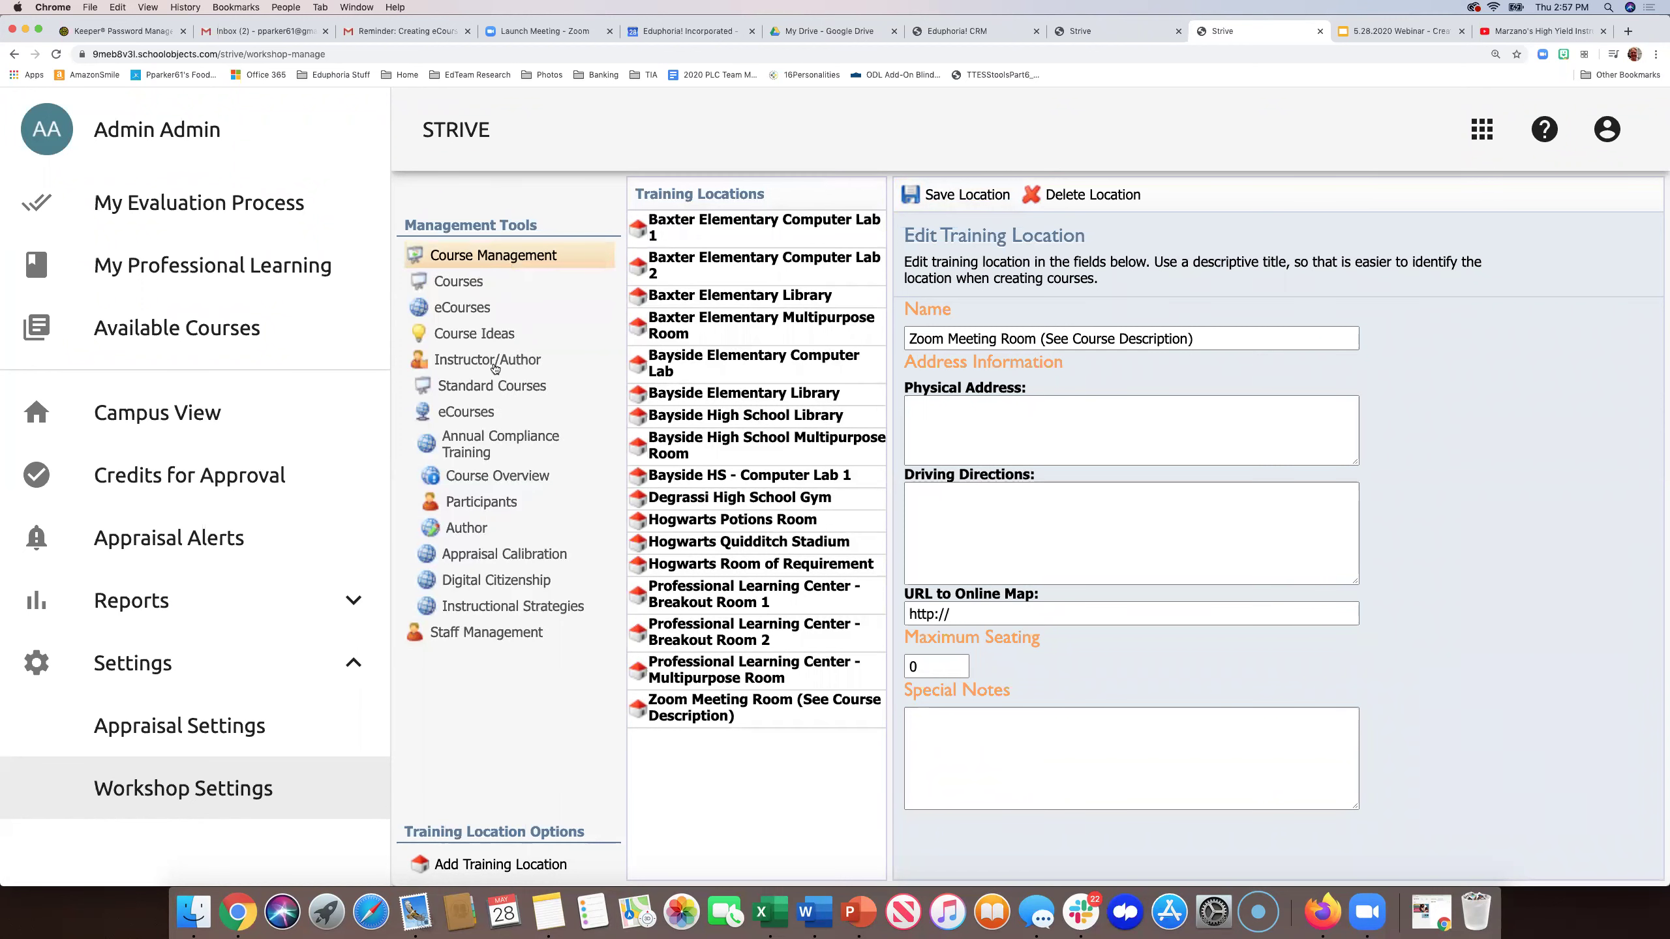
pyautogui.click(459, 285)
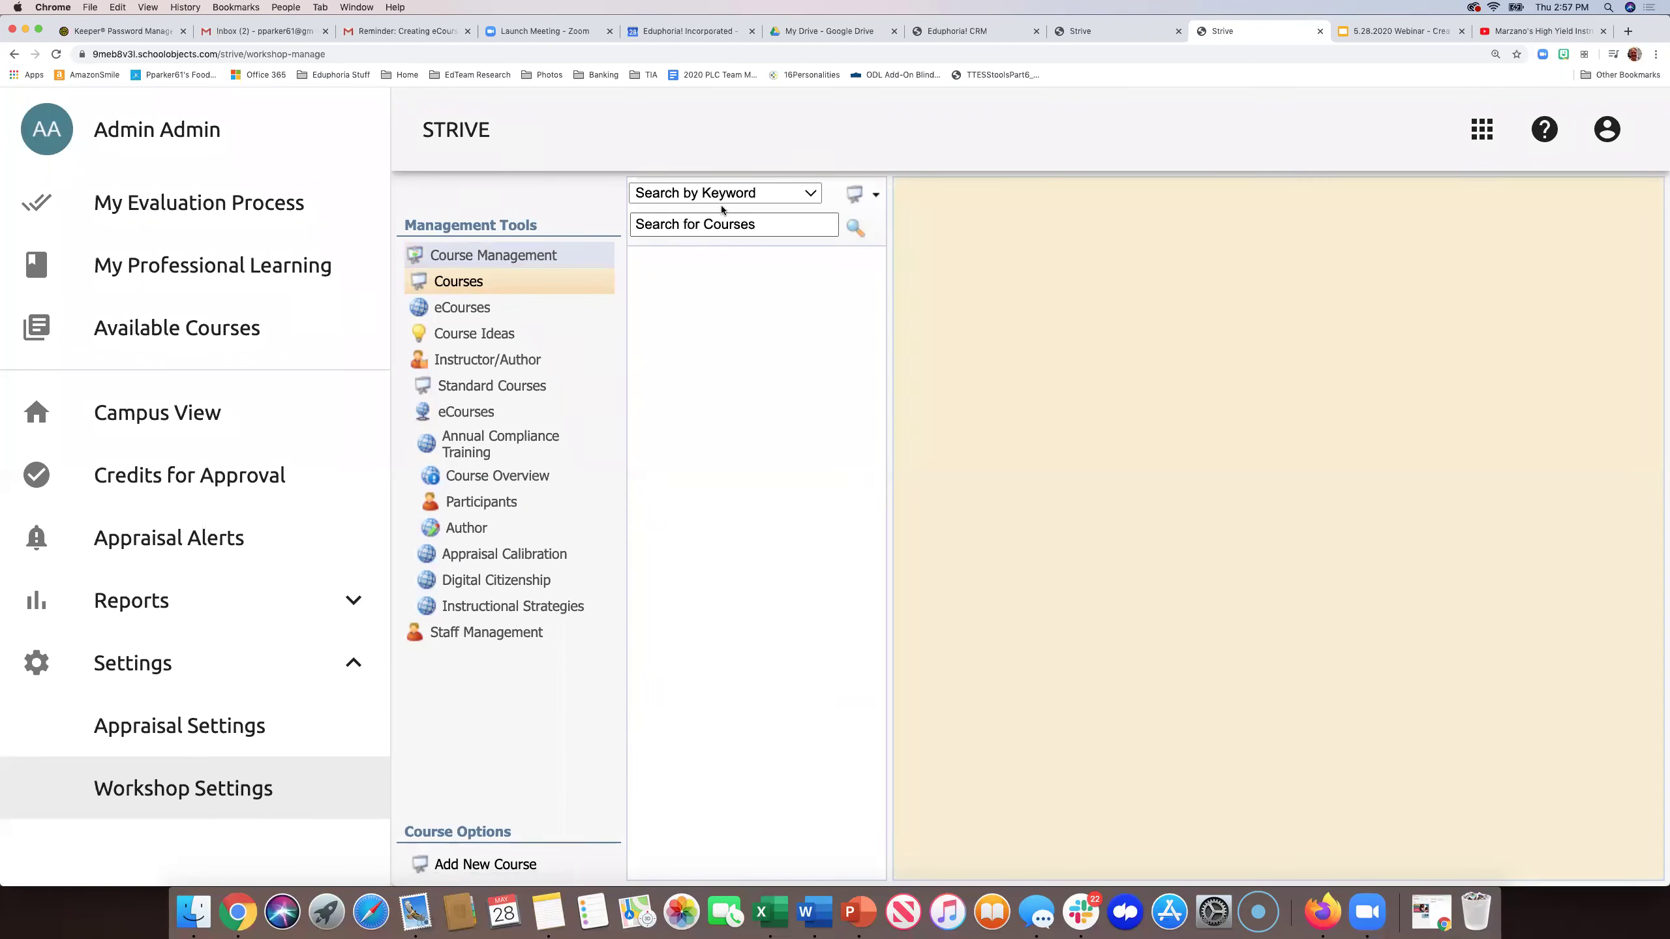
pyautogui.click(808, 194)
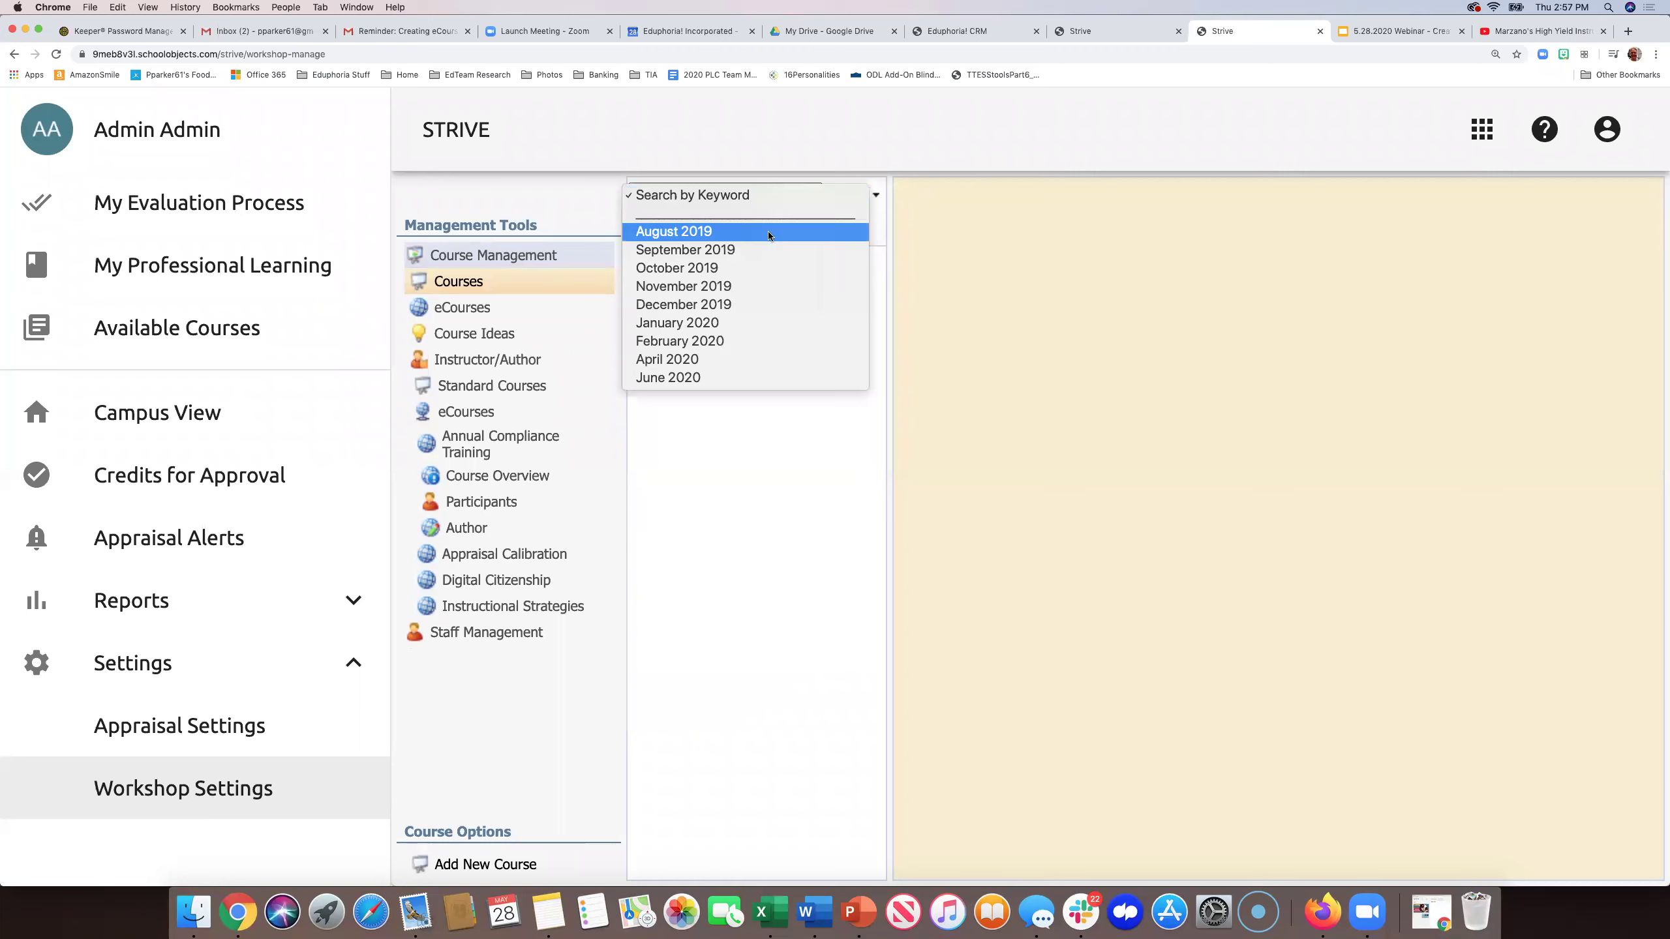
pyautogui.click(715, 379)
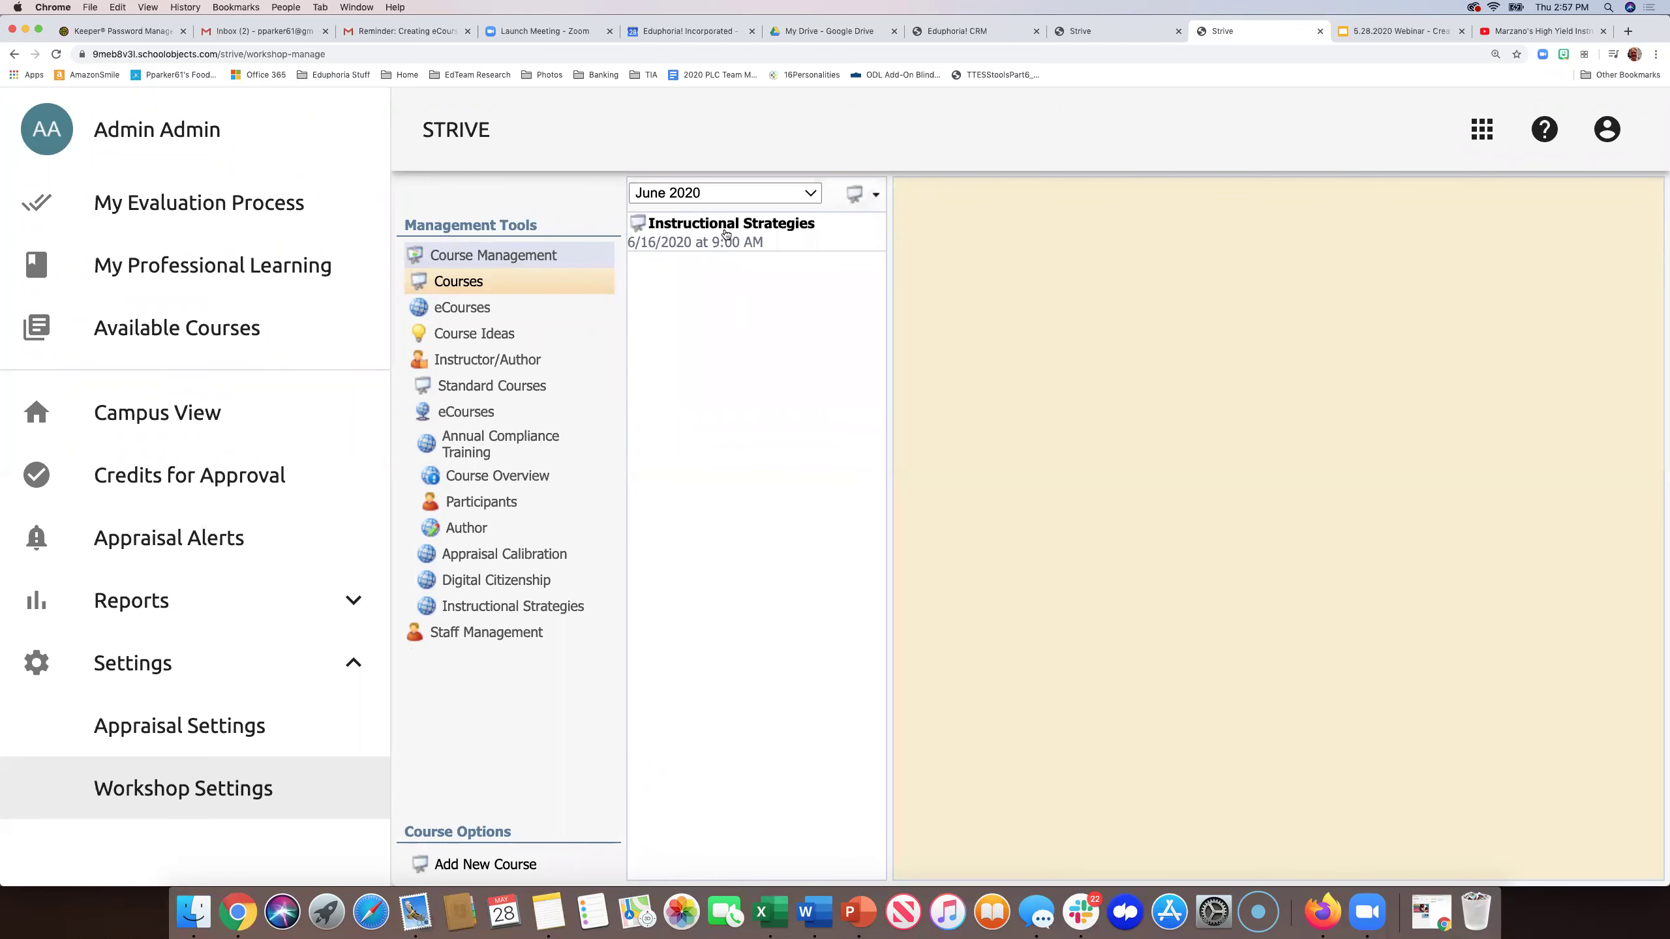
pyautogui.click(726, 231)
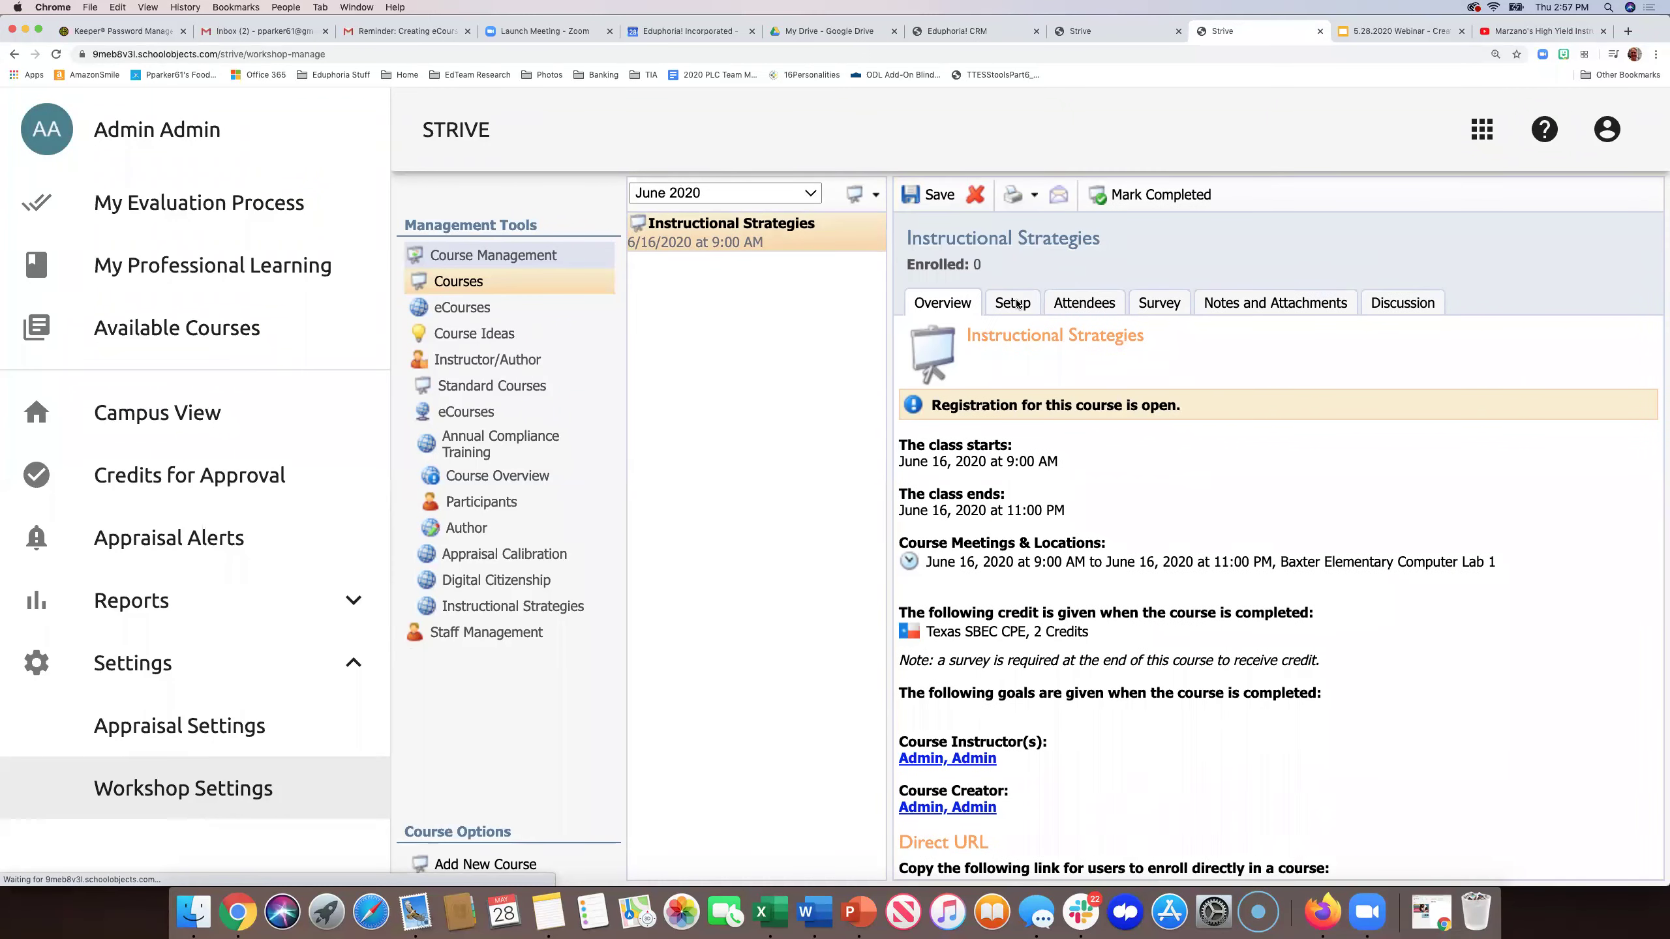
# - In Sessions & Locations, set the June 16 session location to Zoom Meeting Room and save
pyautogui.click(1016, 303)
pyautogui.click(906, 378)
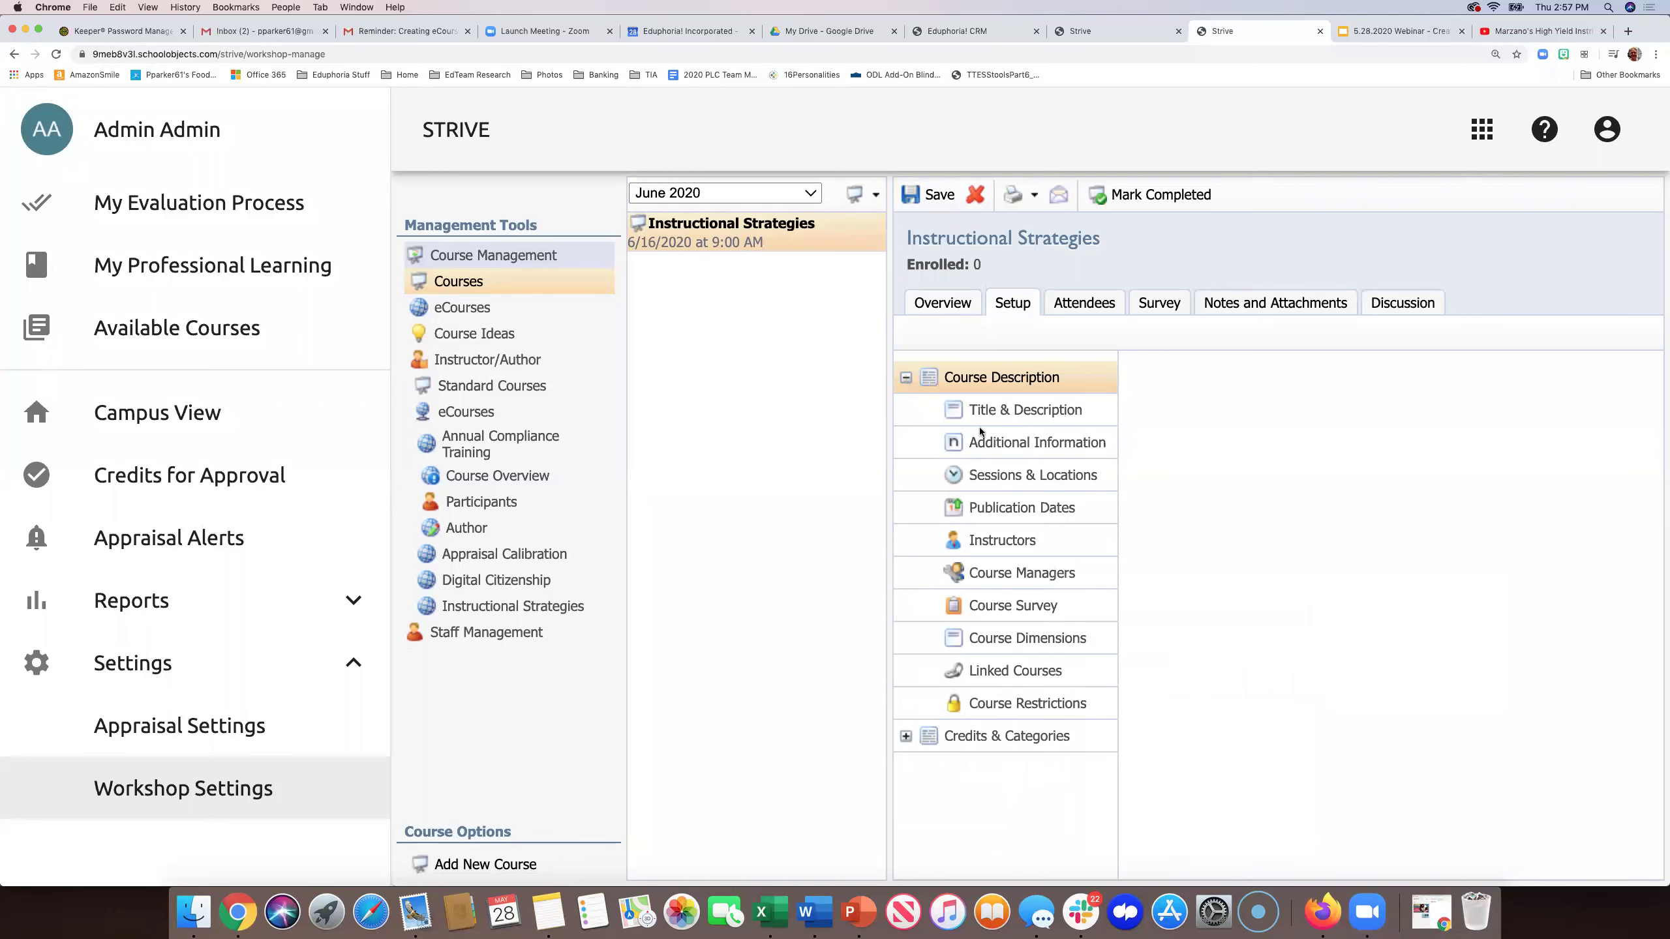
pyautogui.click(1001, 477)
pyautogui.click(1241, 408)
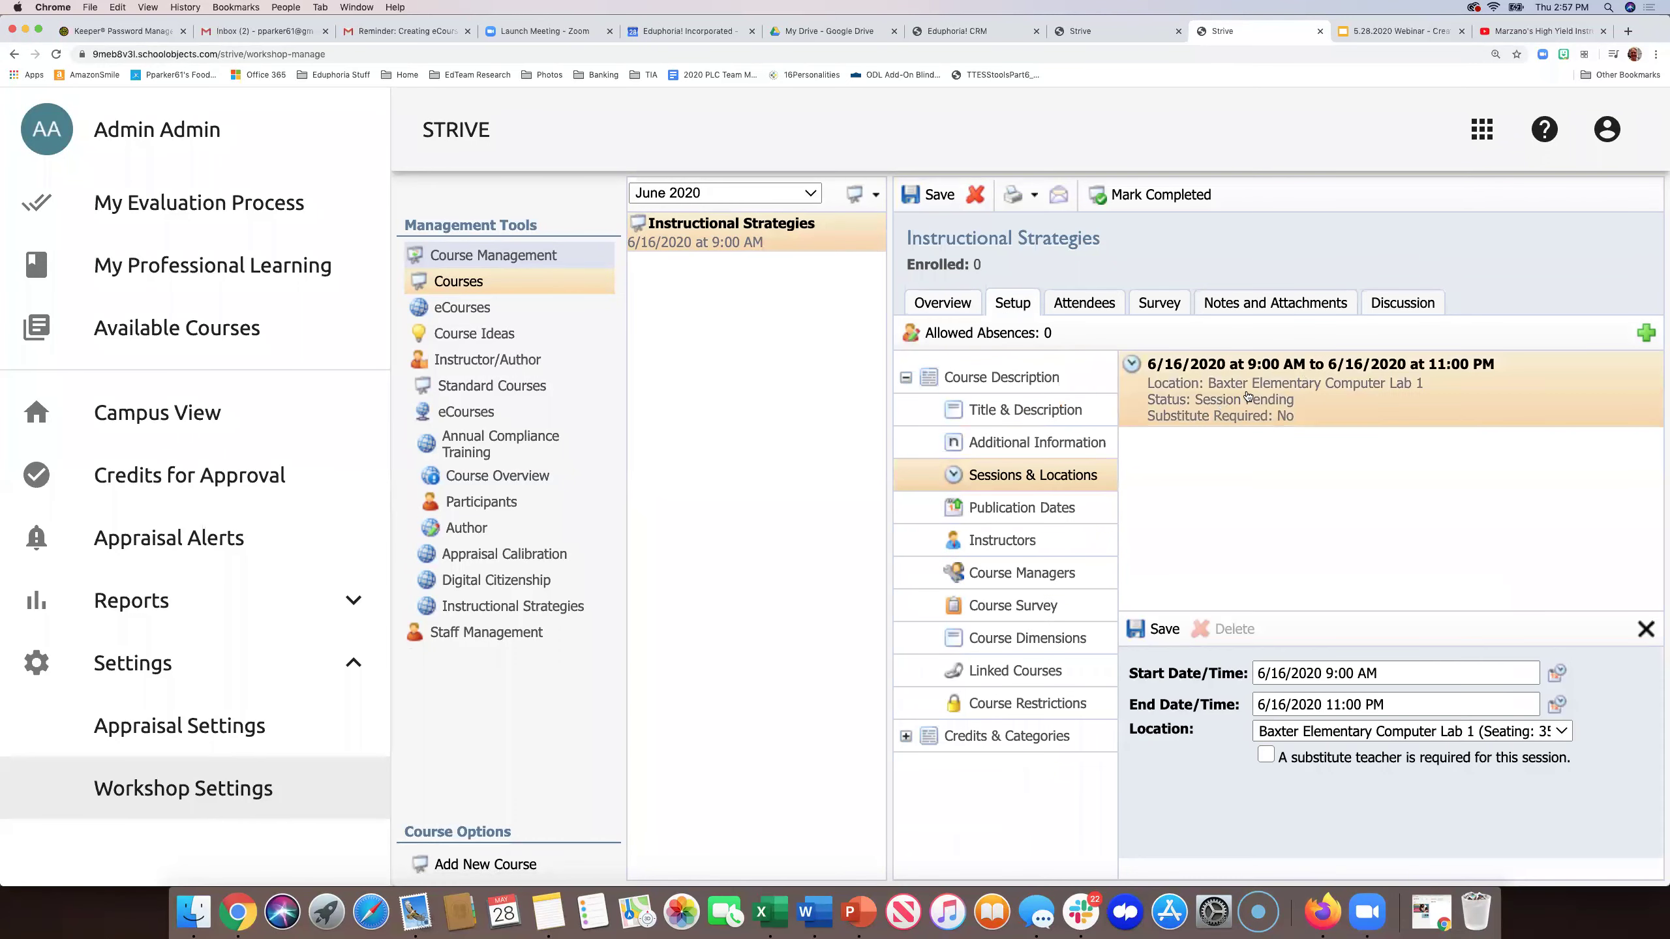
pyautogui.click(1562, 732)
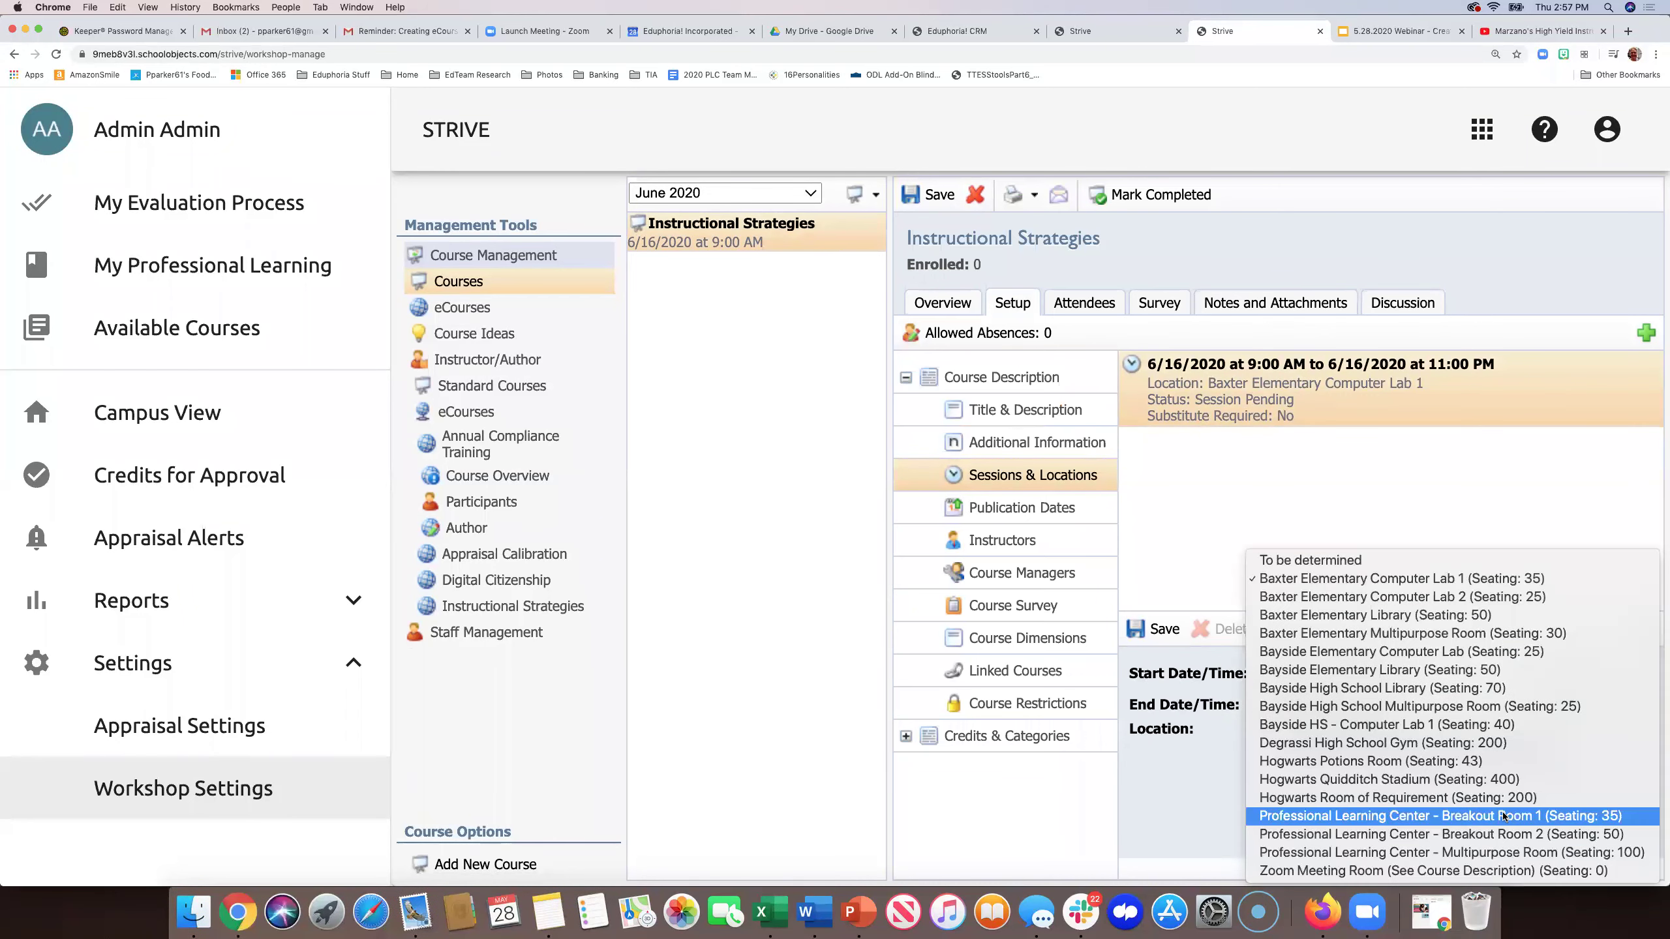
pyautogui.click(1485, 871)
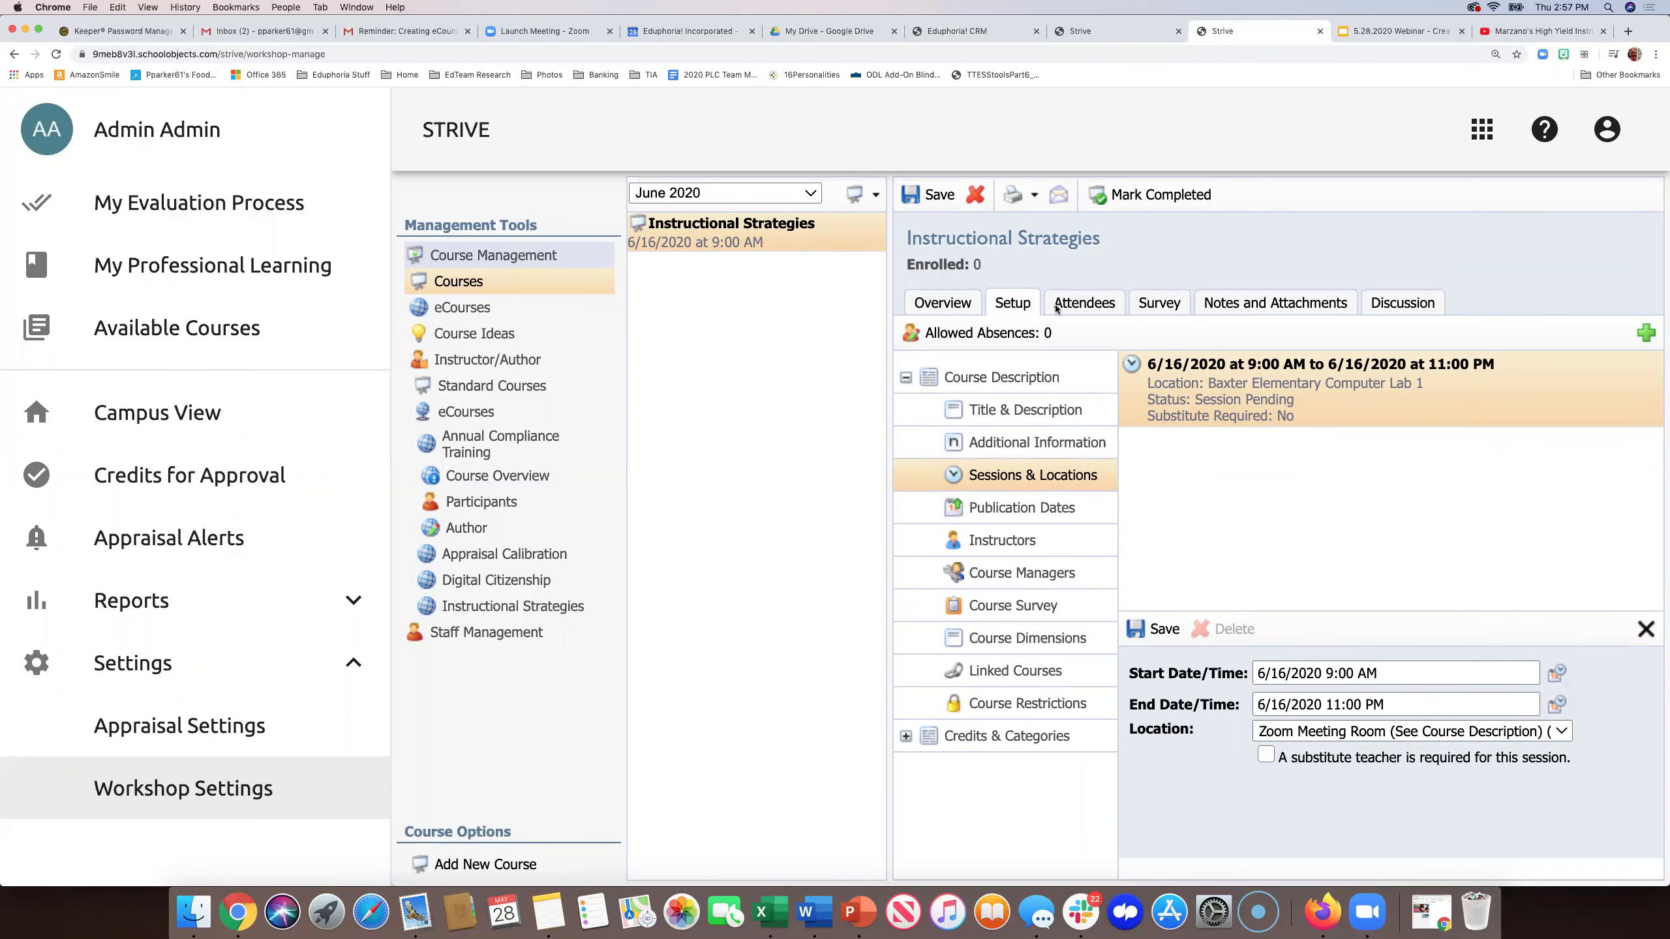
pyautogui.click(933, 197)
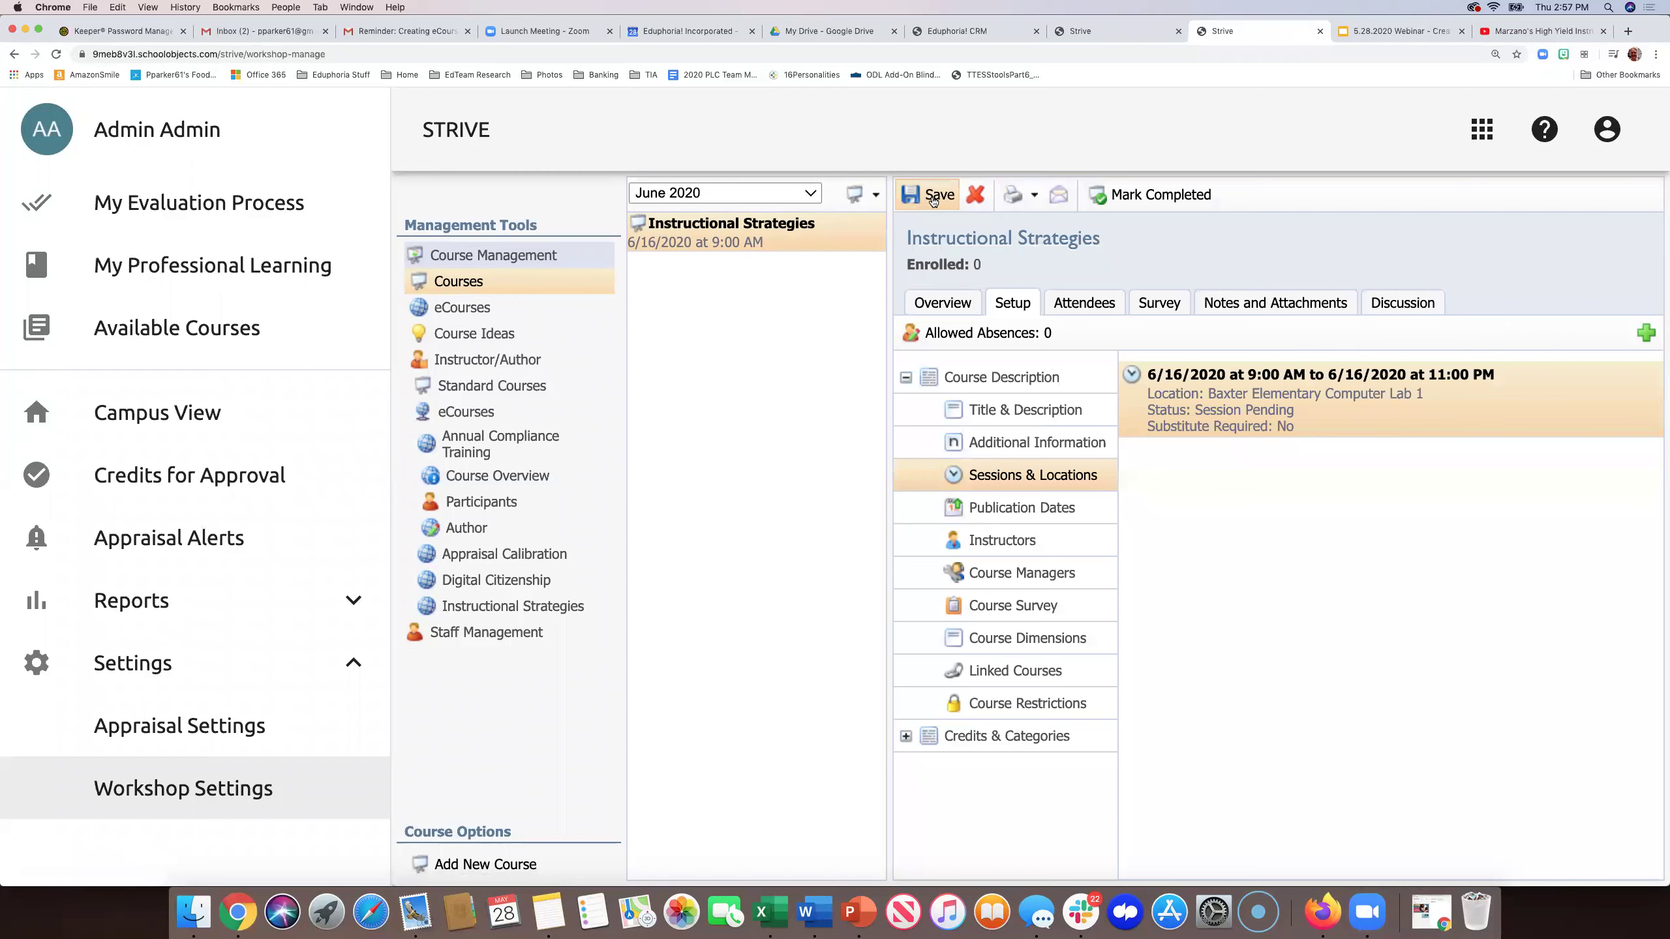
# - Reapply Zoom Meeting Room to the June 16 session, save, and review the course summary
pyautogui.click(1196, 369)
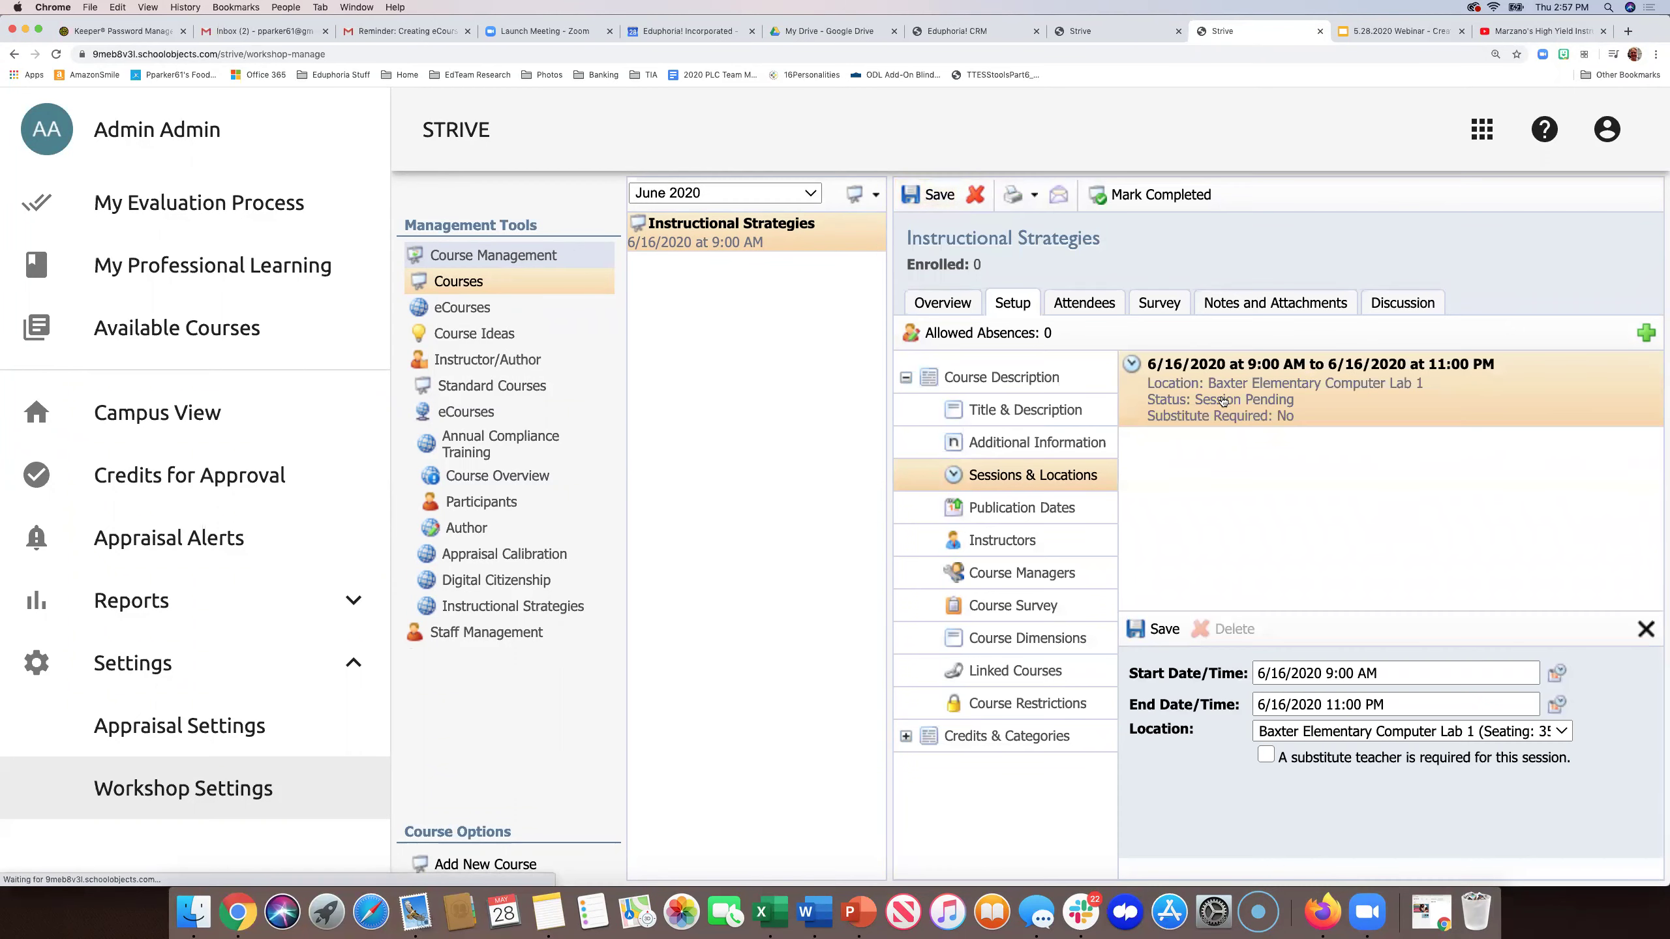
pyautogui.click(1485, 739)
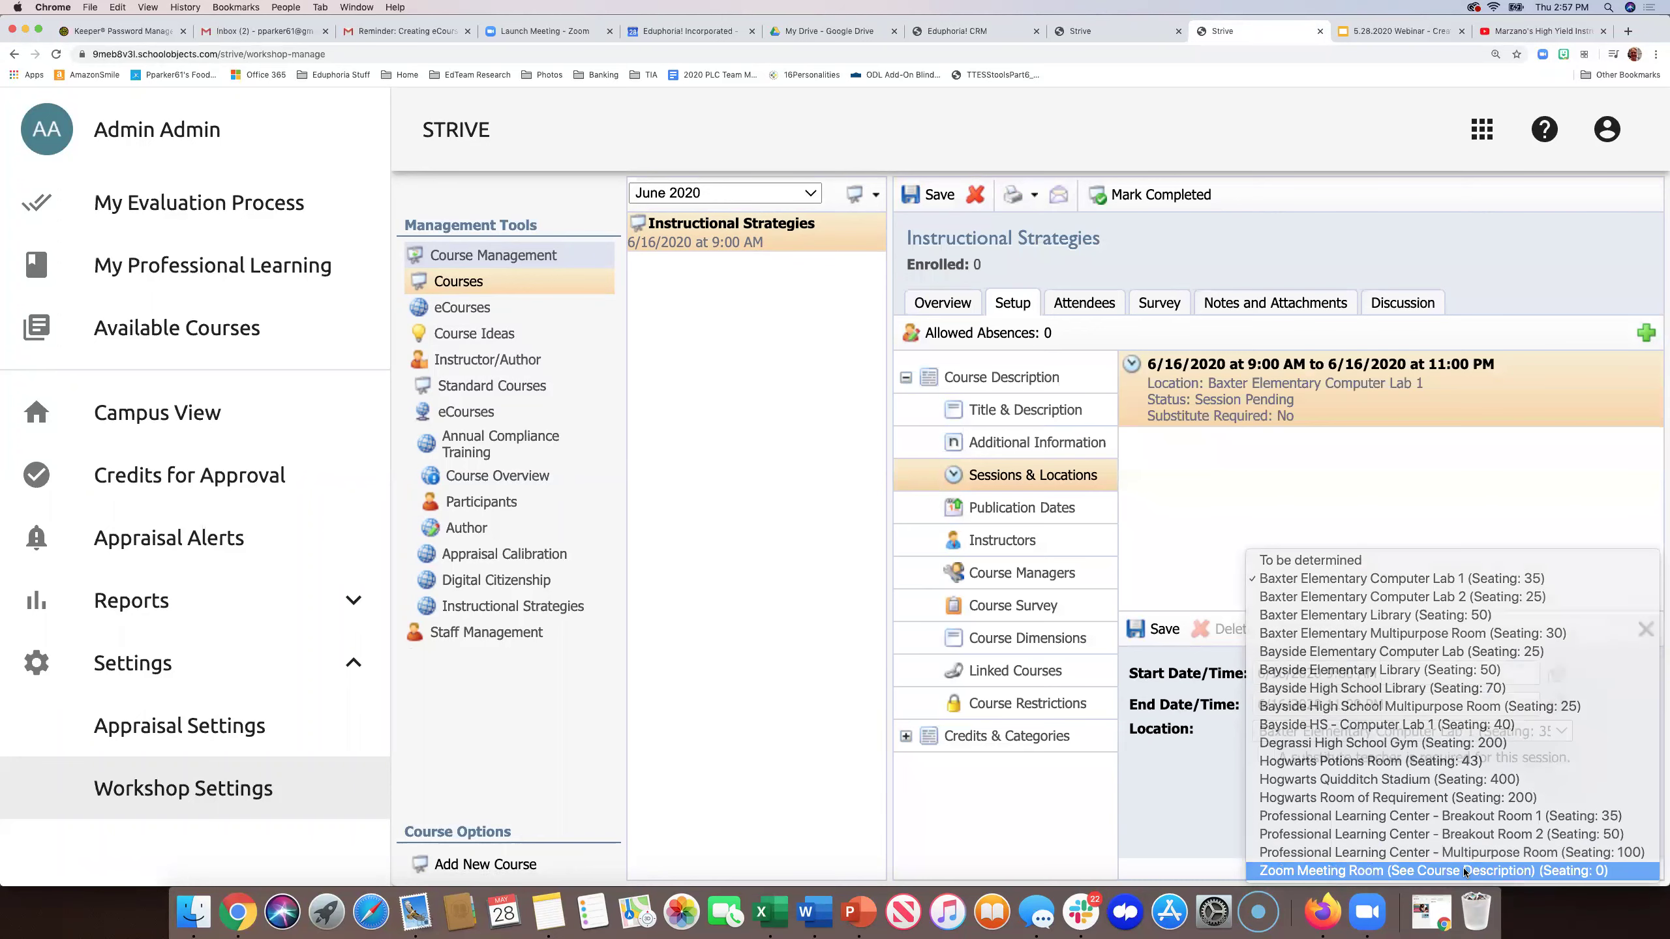
pyautogui.click(1464, 868)
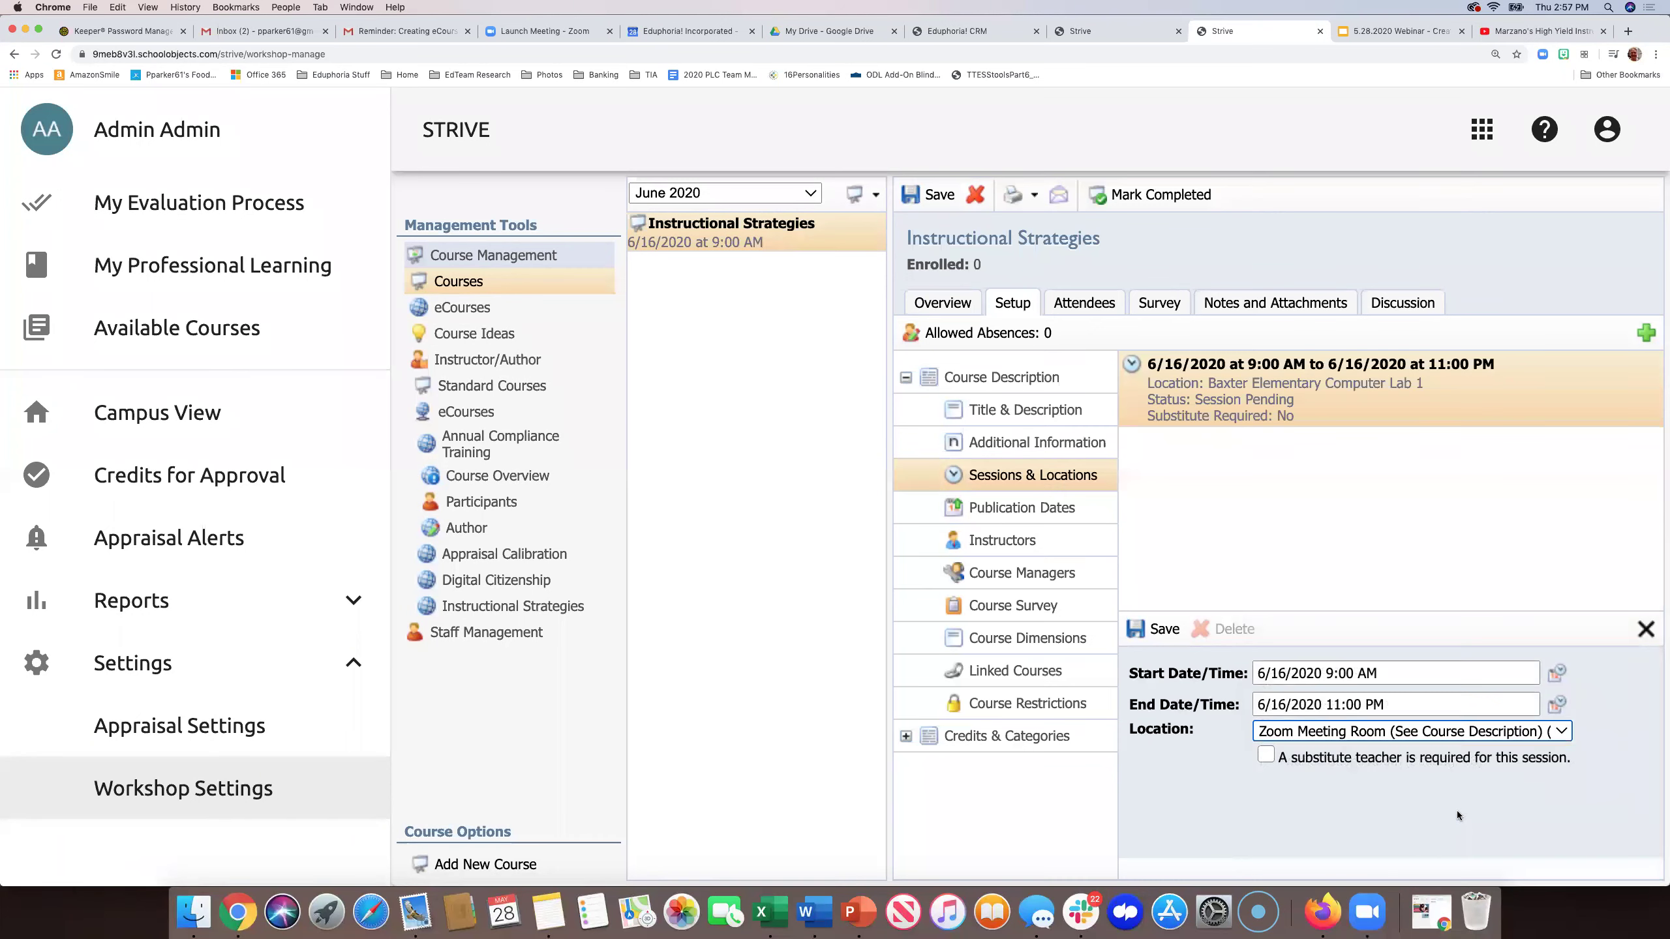
pyautogui.click(1152, 630)
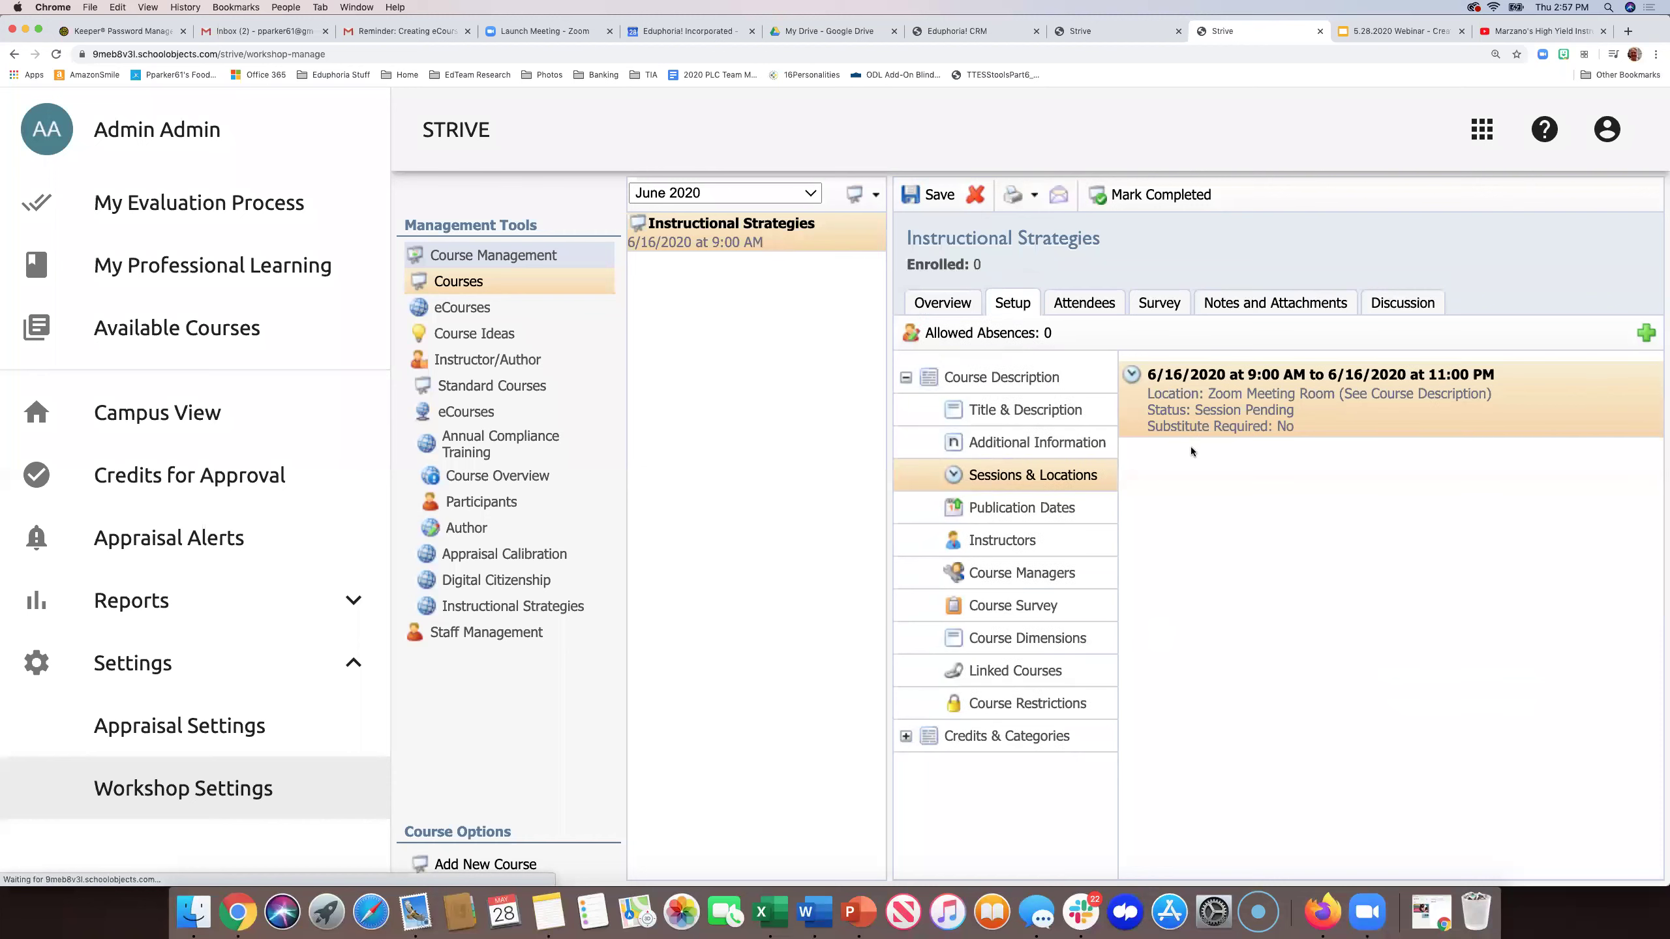
pyautogui.click(936, 190)
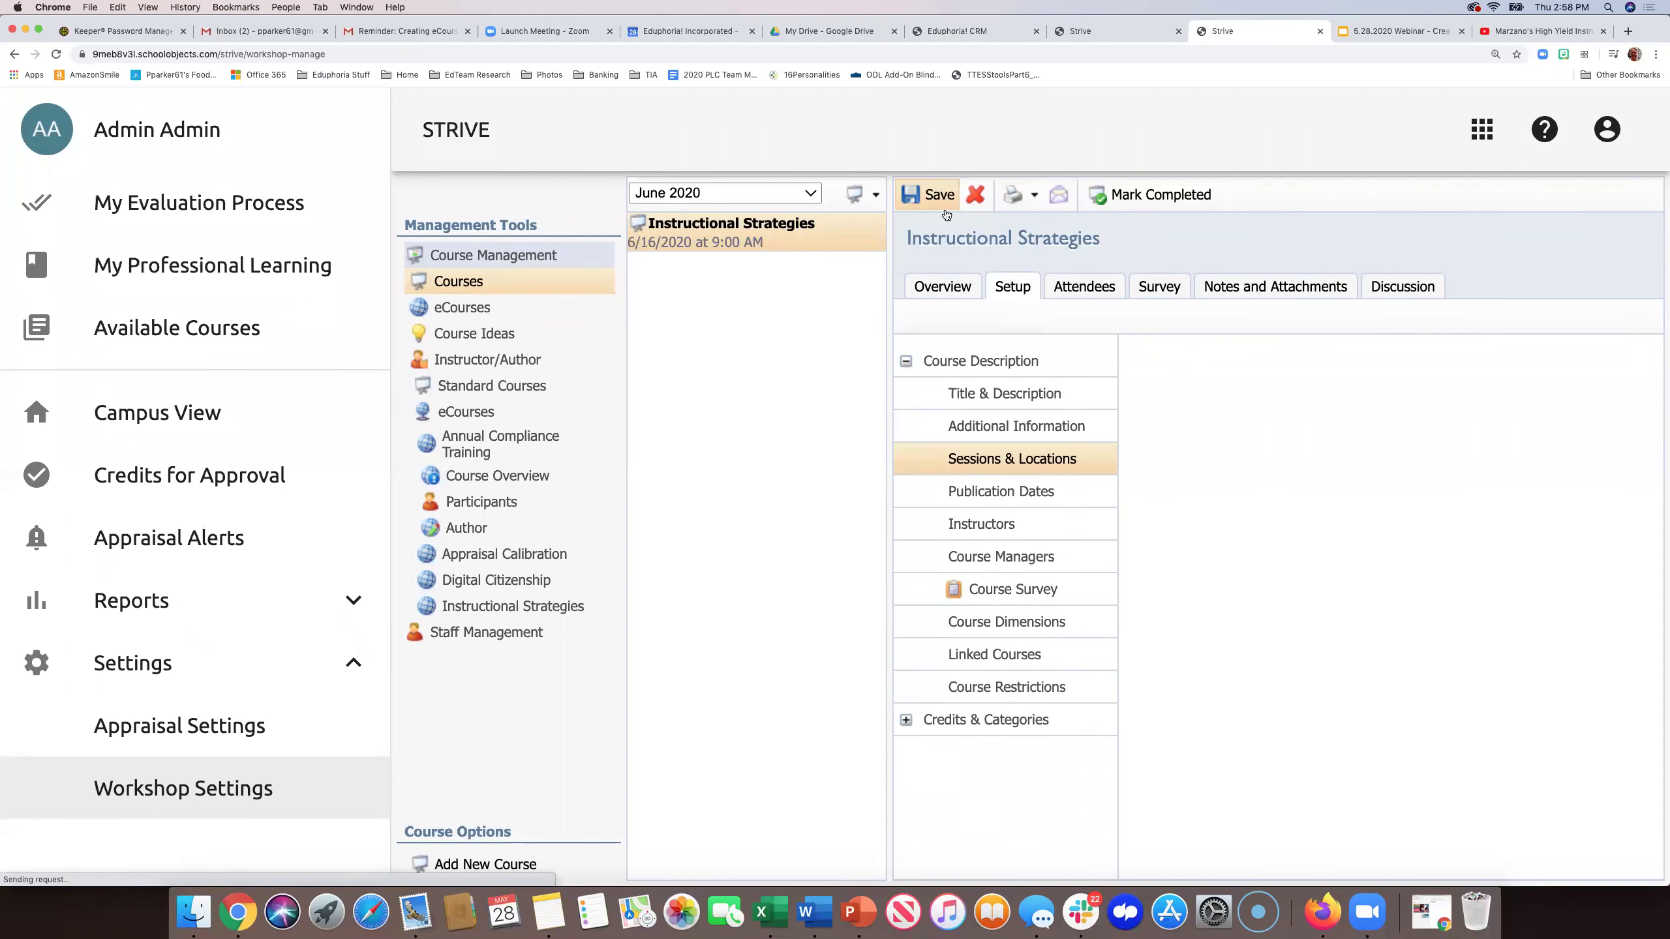
pyautogui.click(953, 304)
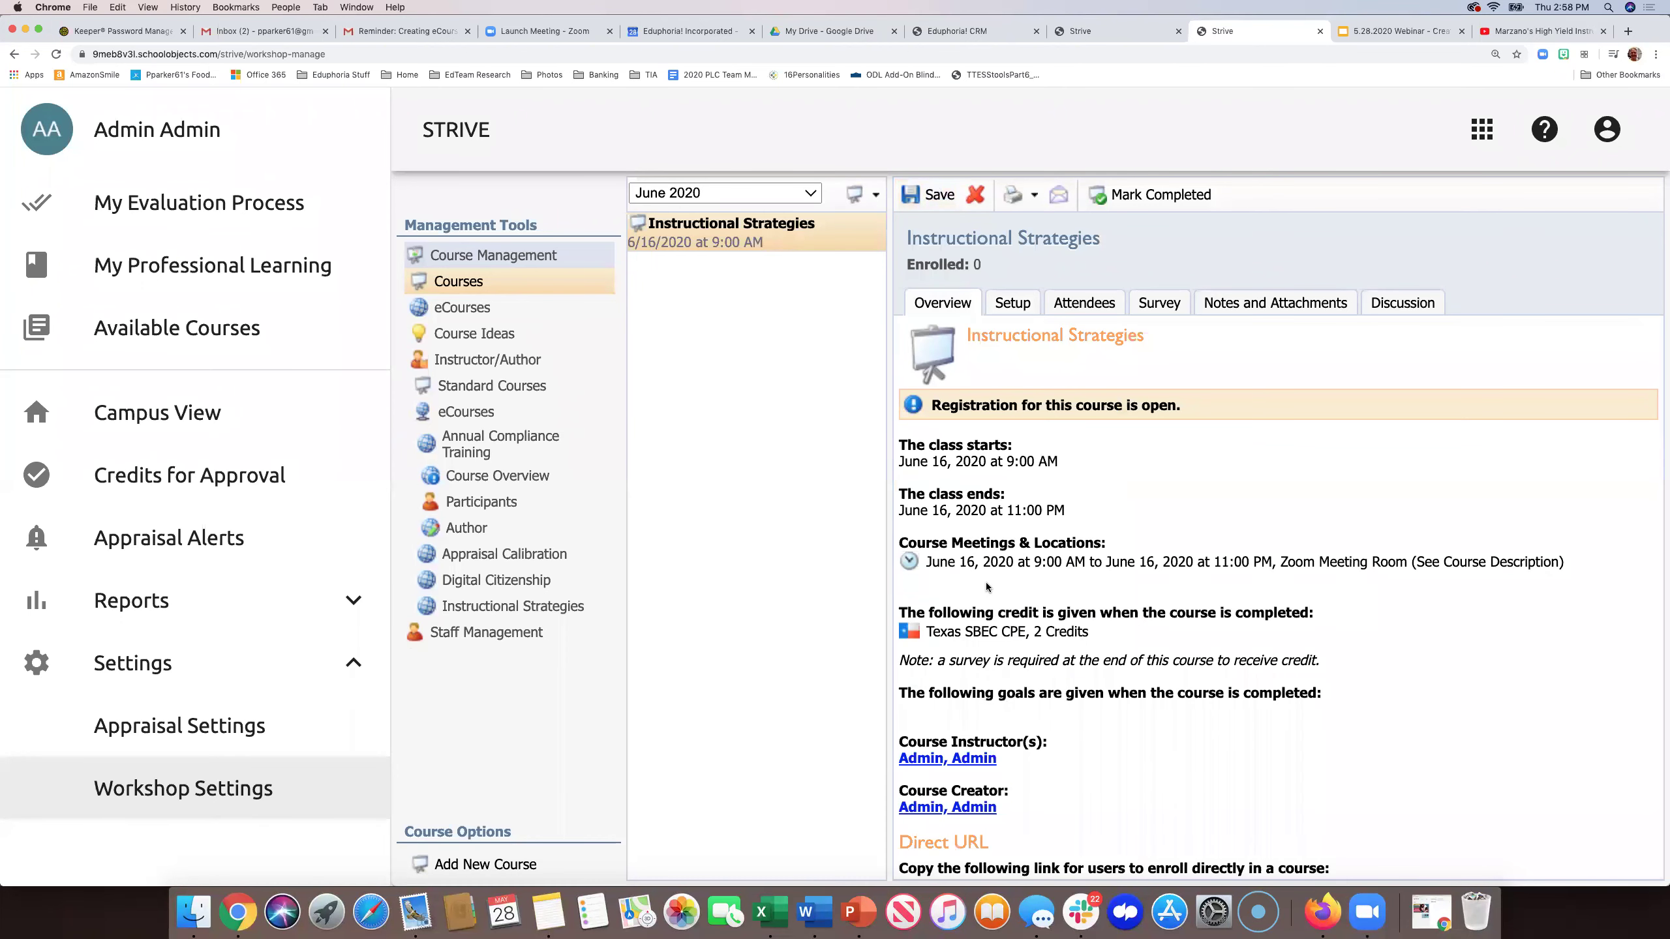
pyautogui.scroll(-1, 986, 586)
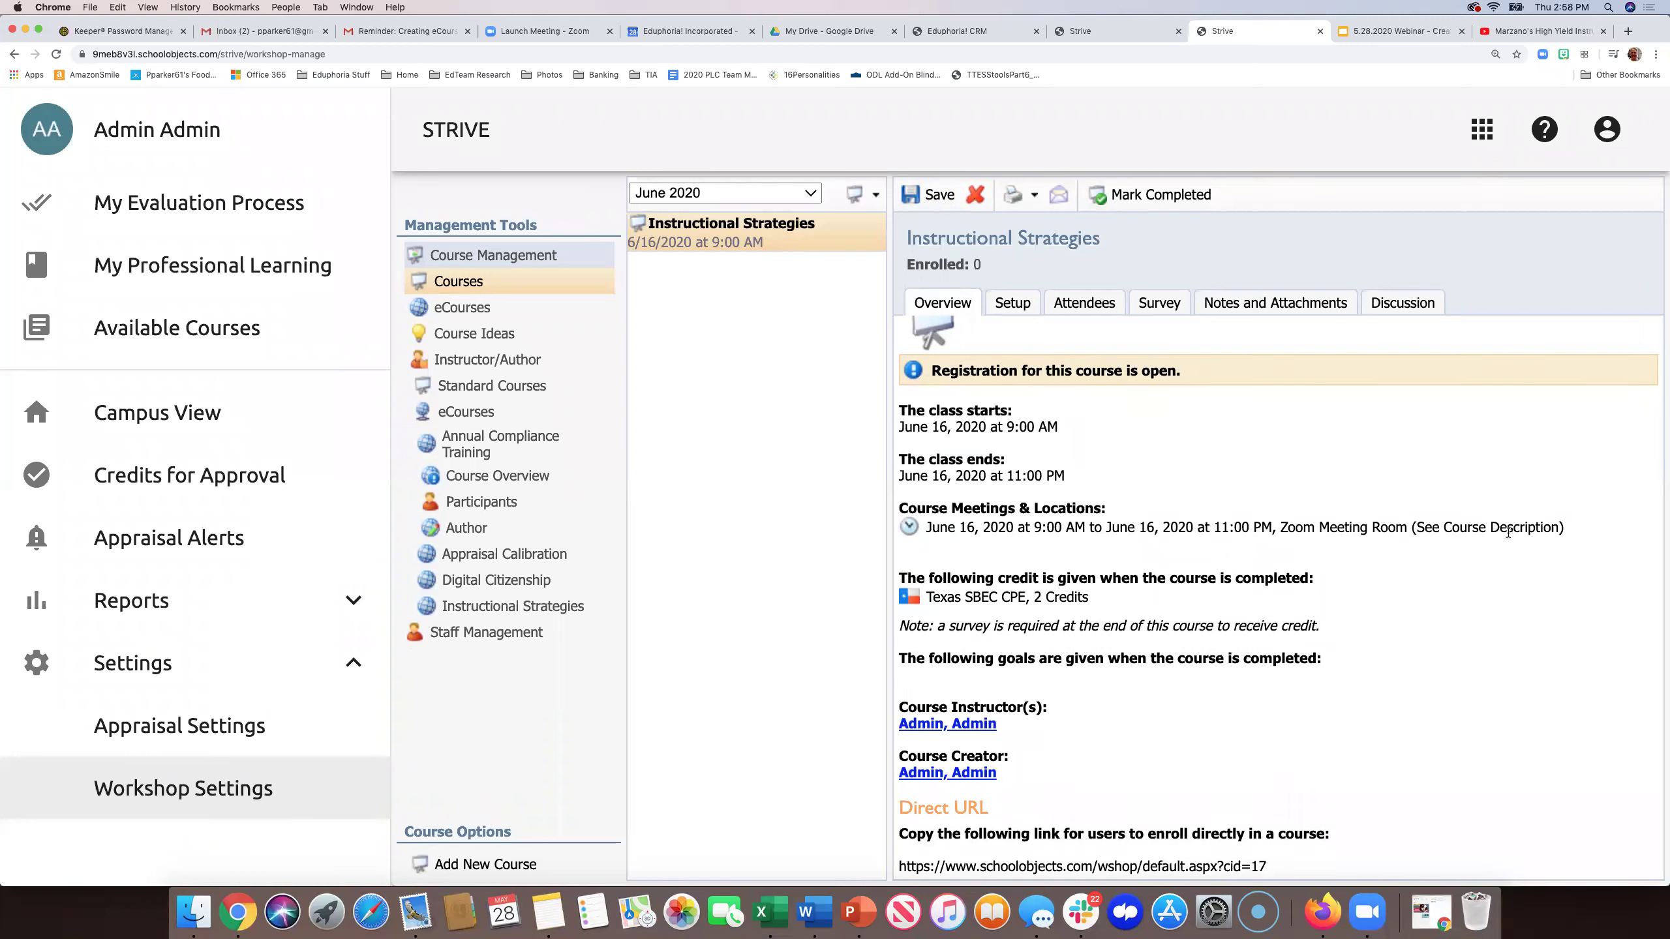
# - Enter 'PASTE ZOOM LINK HERE' as the course description under Title & Description and save
pyautogui.click(1010, 304)
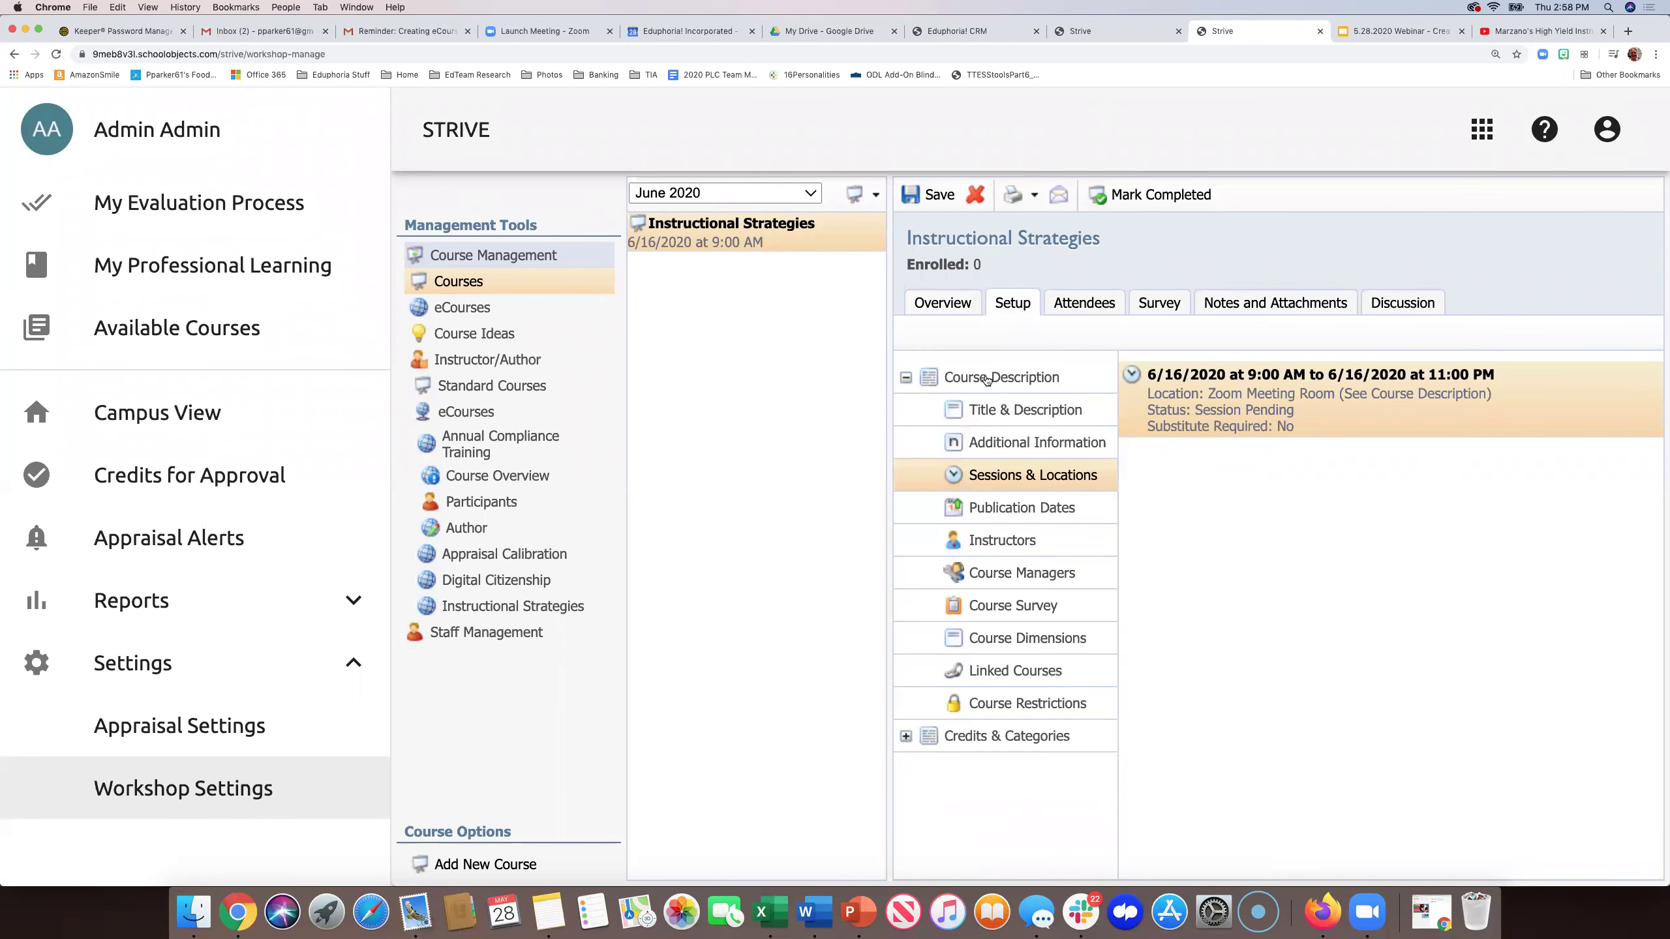
pyautogui.click(987, 380)
pyautogui.click(905, 379)
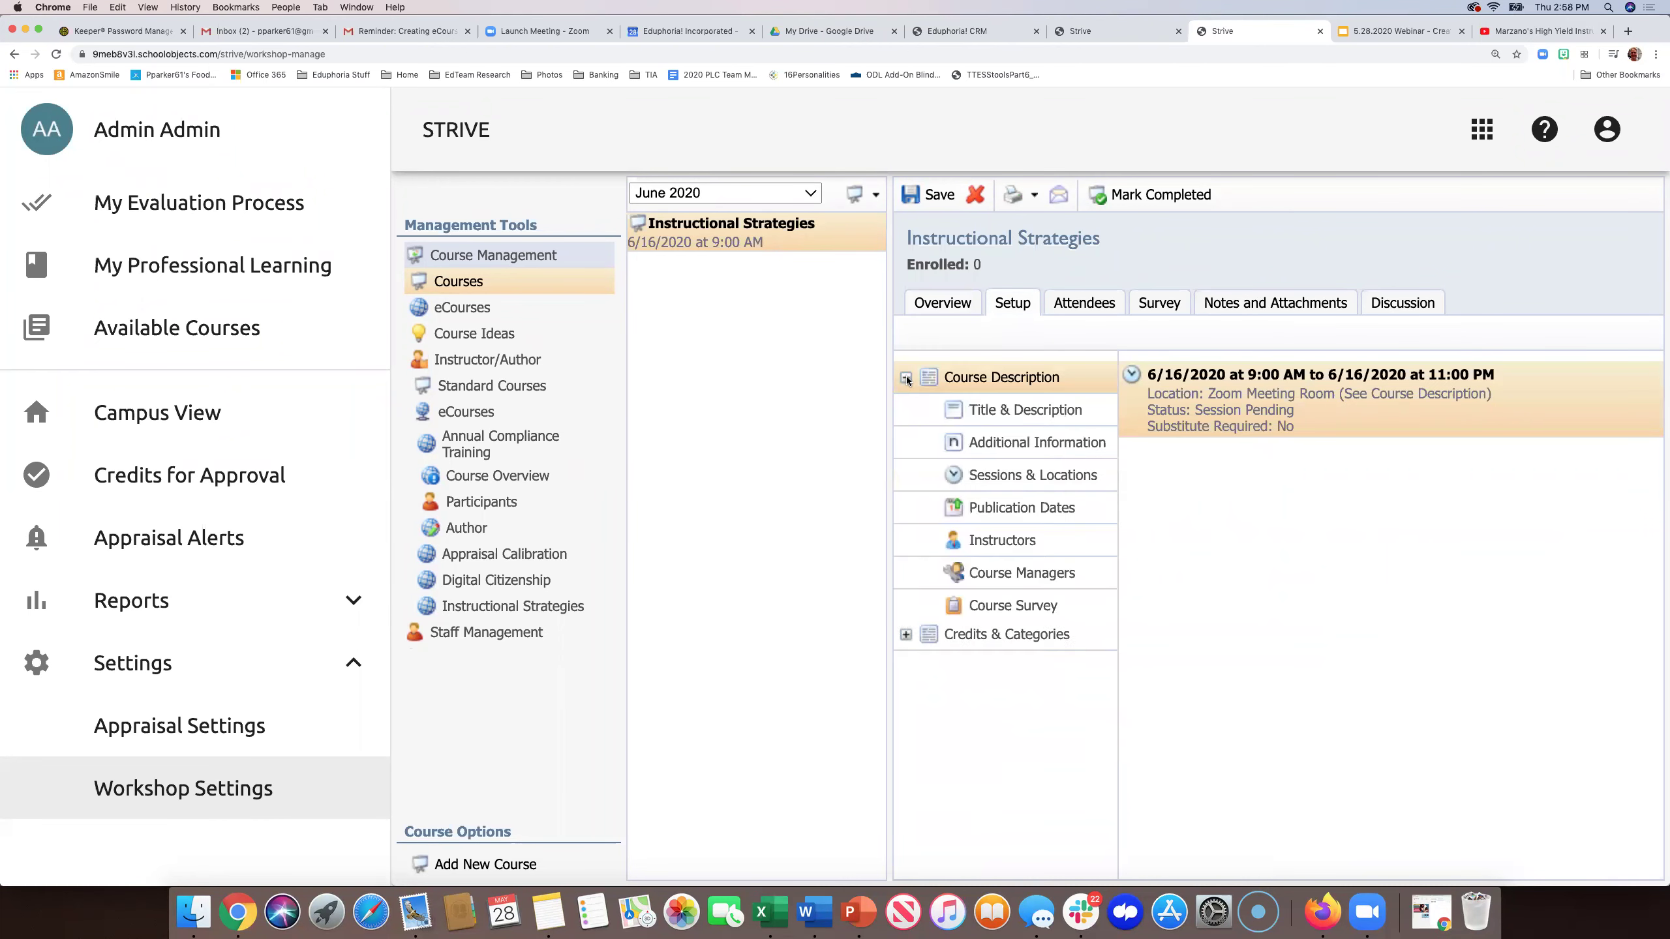
pyautogui.doubleClick(982, 410)
pyautogui.click(1142, 454)
pyautogui.write('PASTE ZOOM')
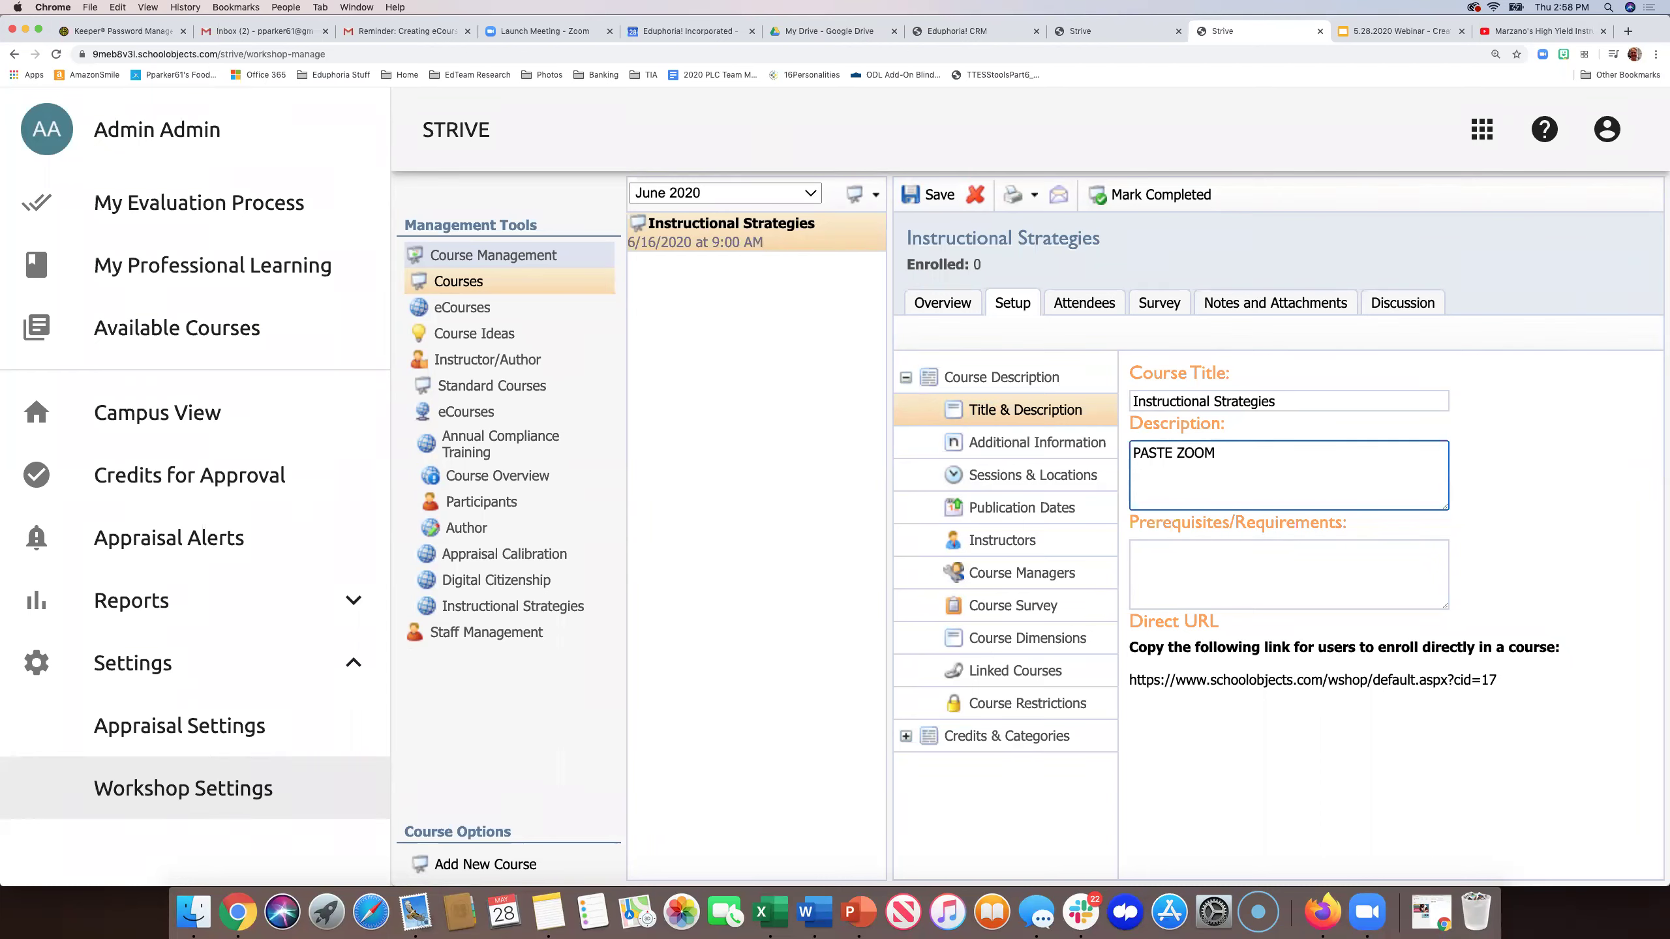
pyautogui.write('LINK HERE')
pyautogui.click(931, 206)
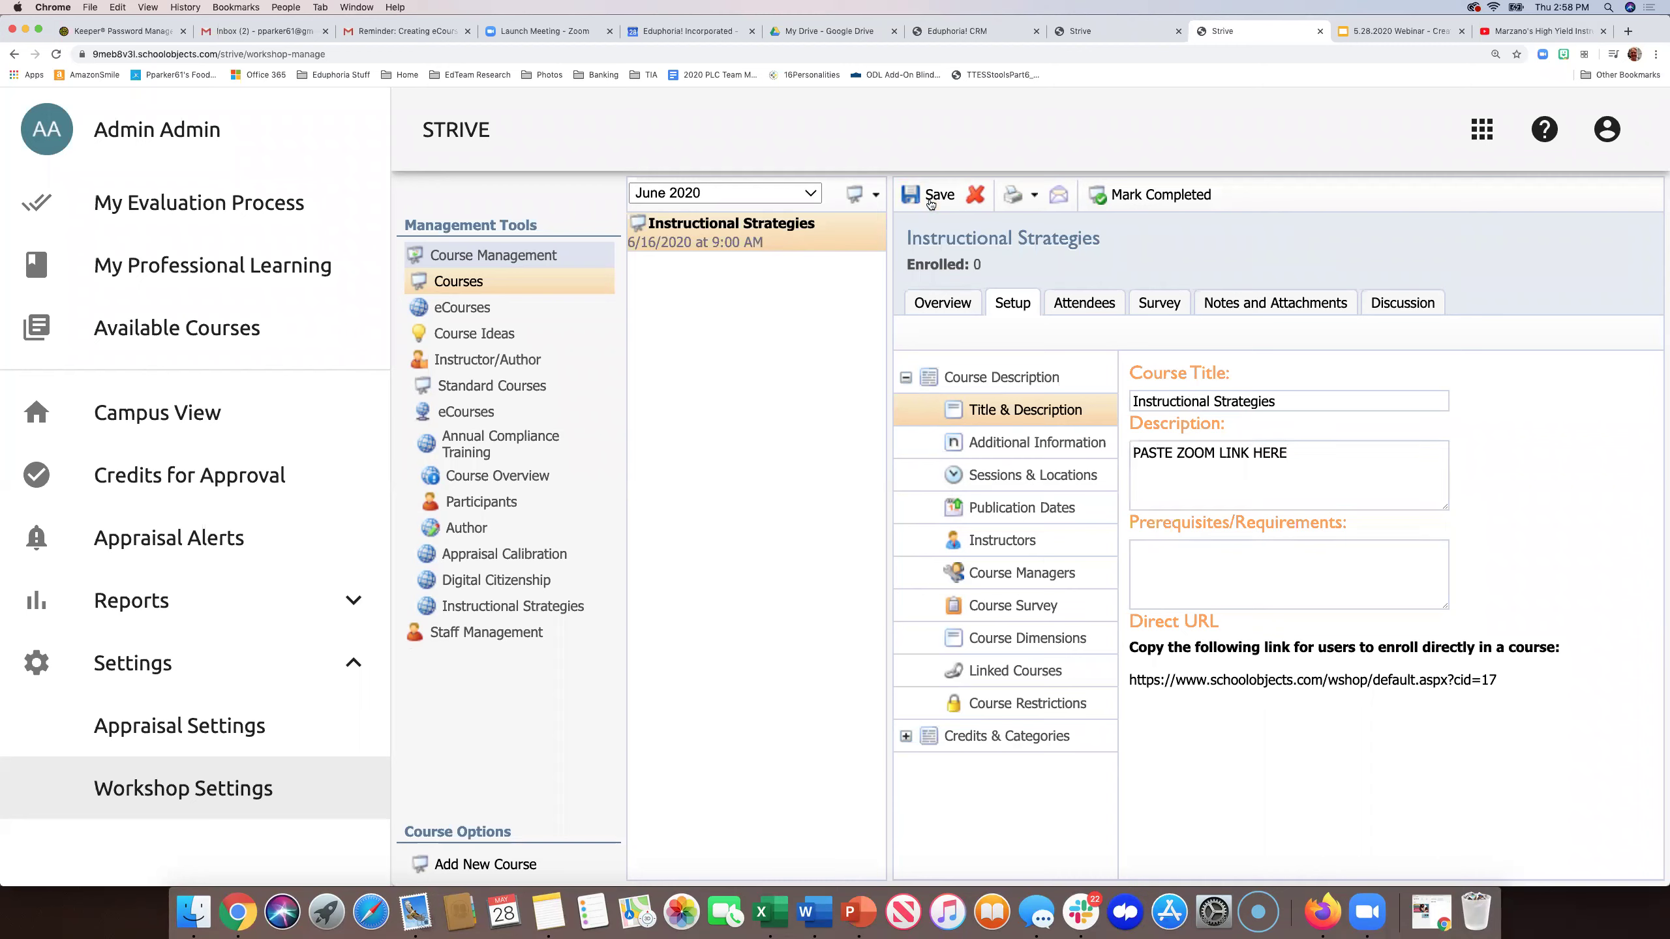
# - Check the Attendees list, opening and discarding a message to course participants
pyautogui.click(1082, 303)
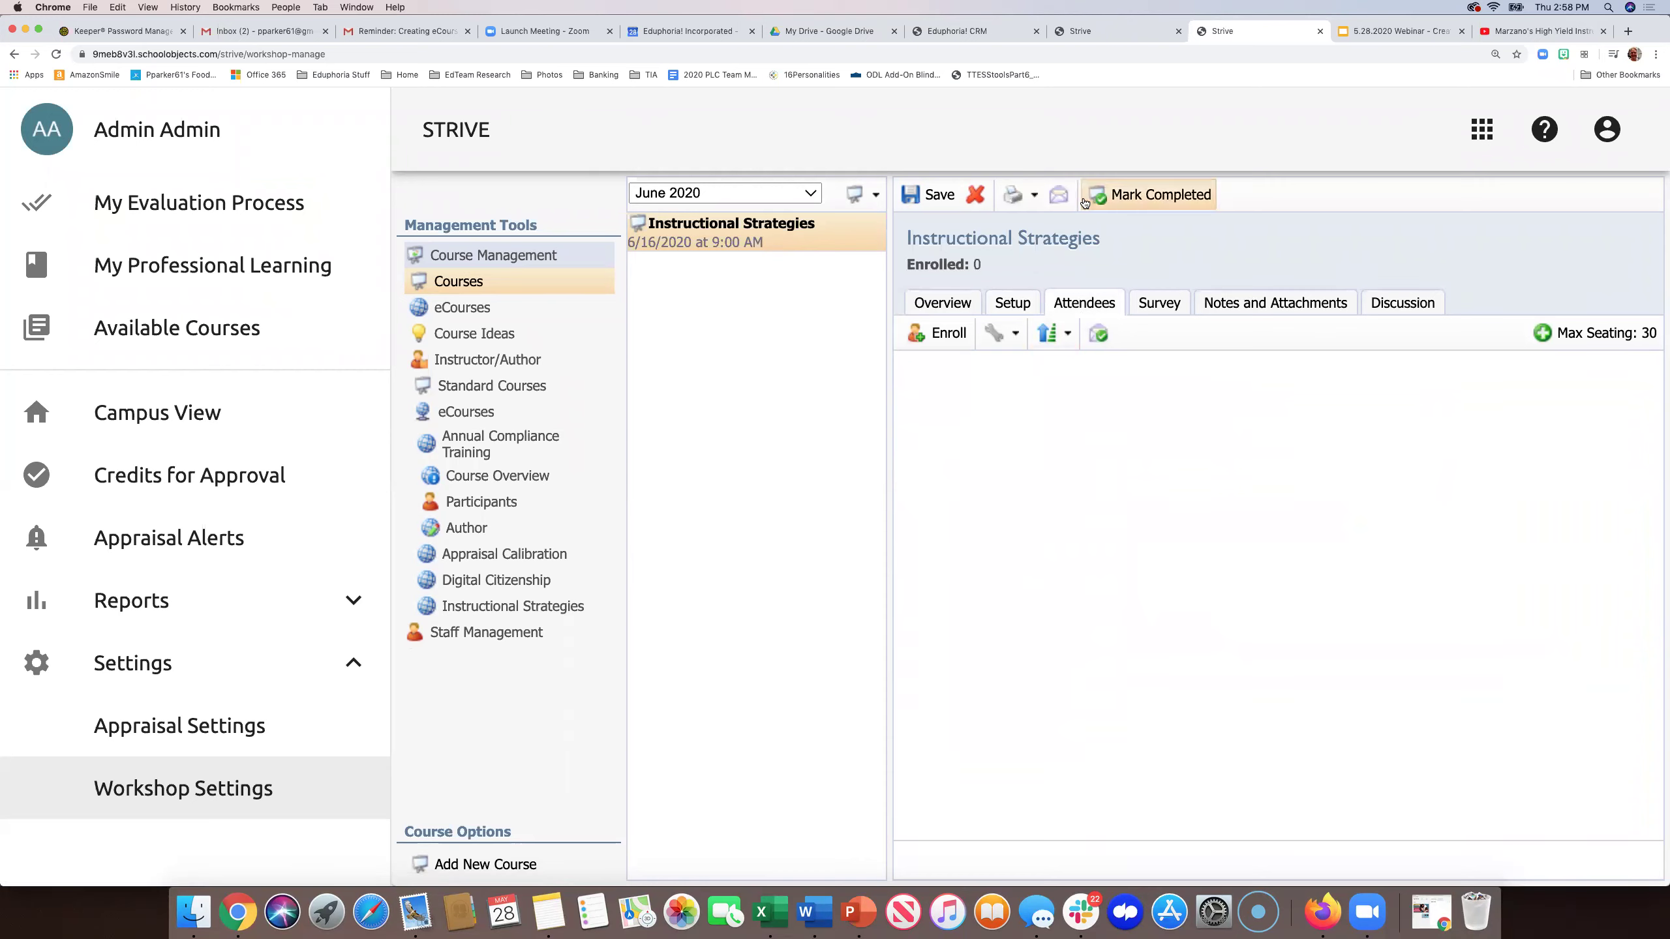
pyautogui.click(1059, 200)
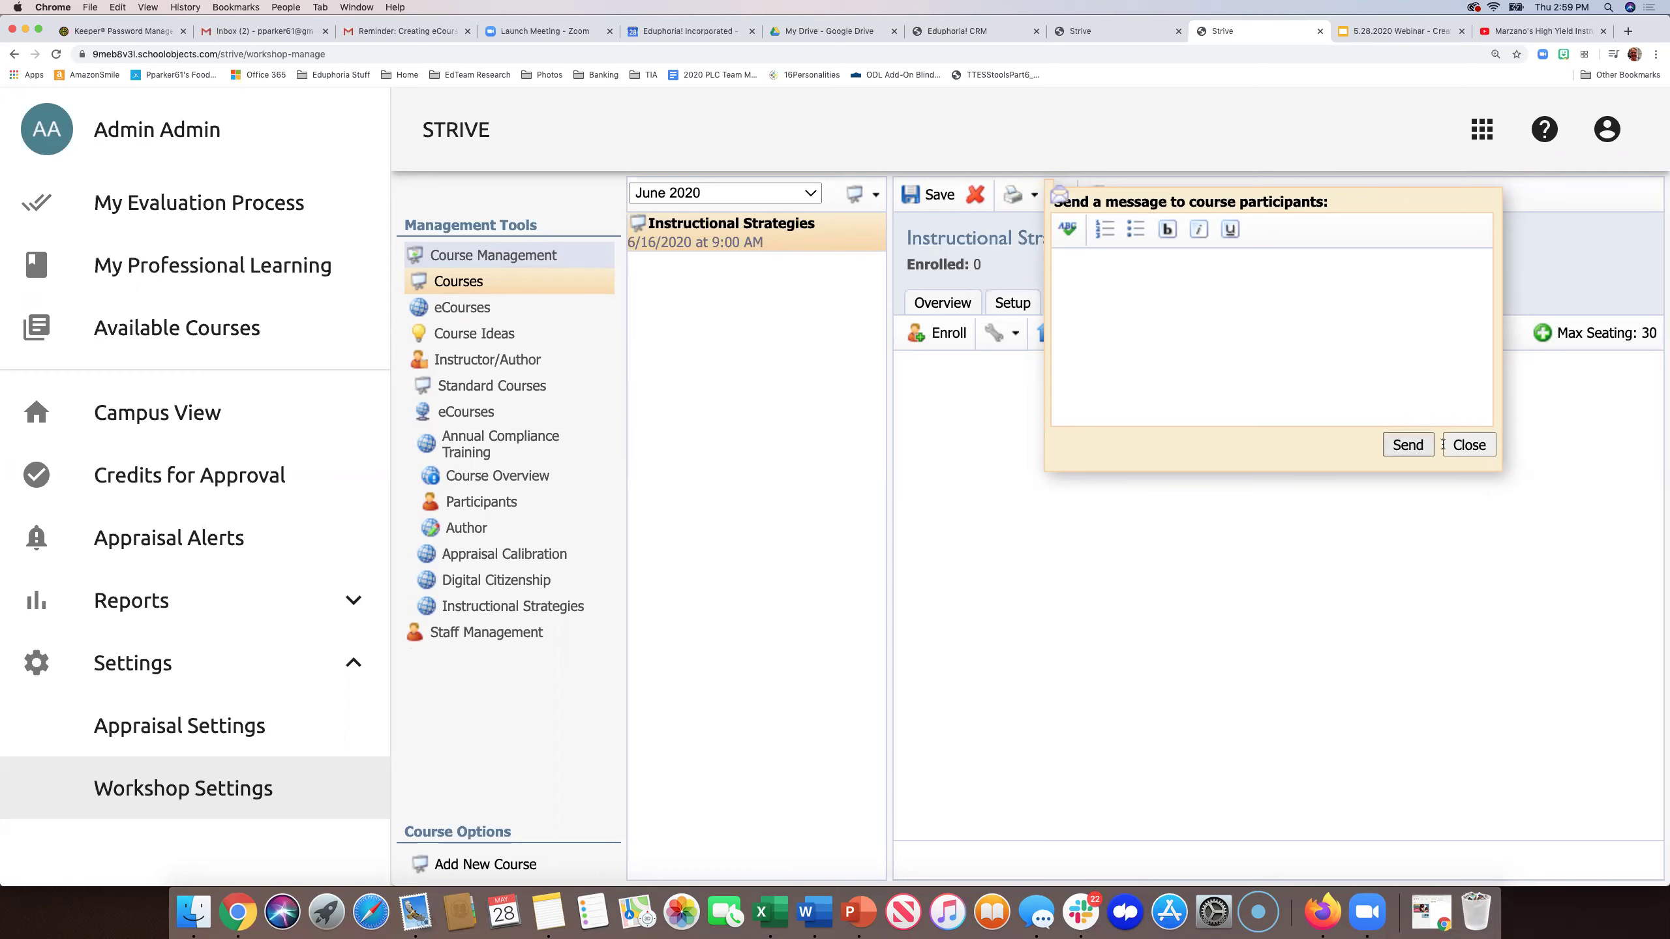
pyautogui.click(1466, 446)
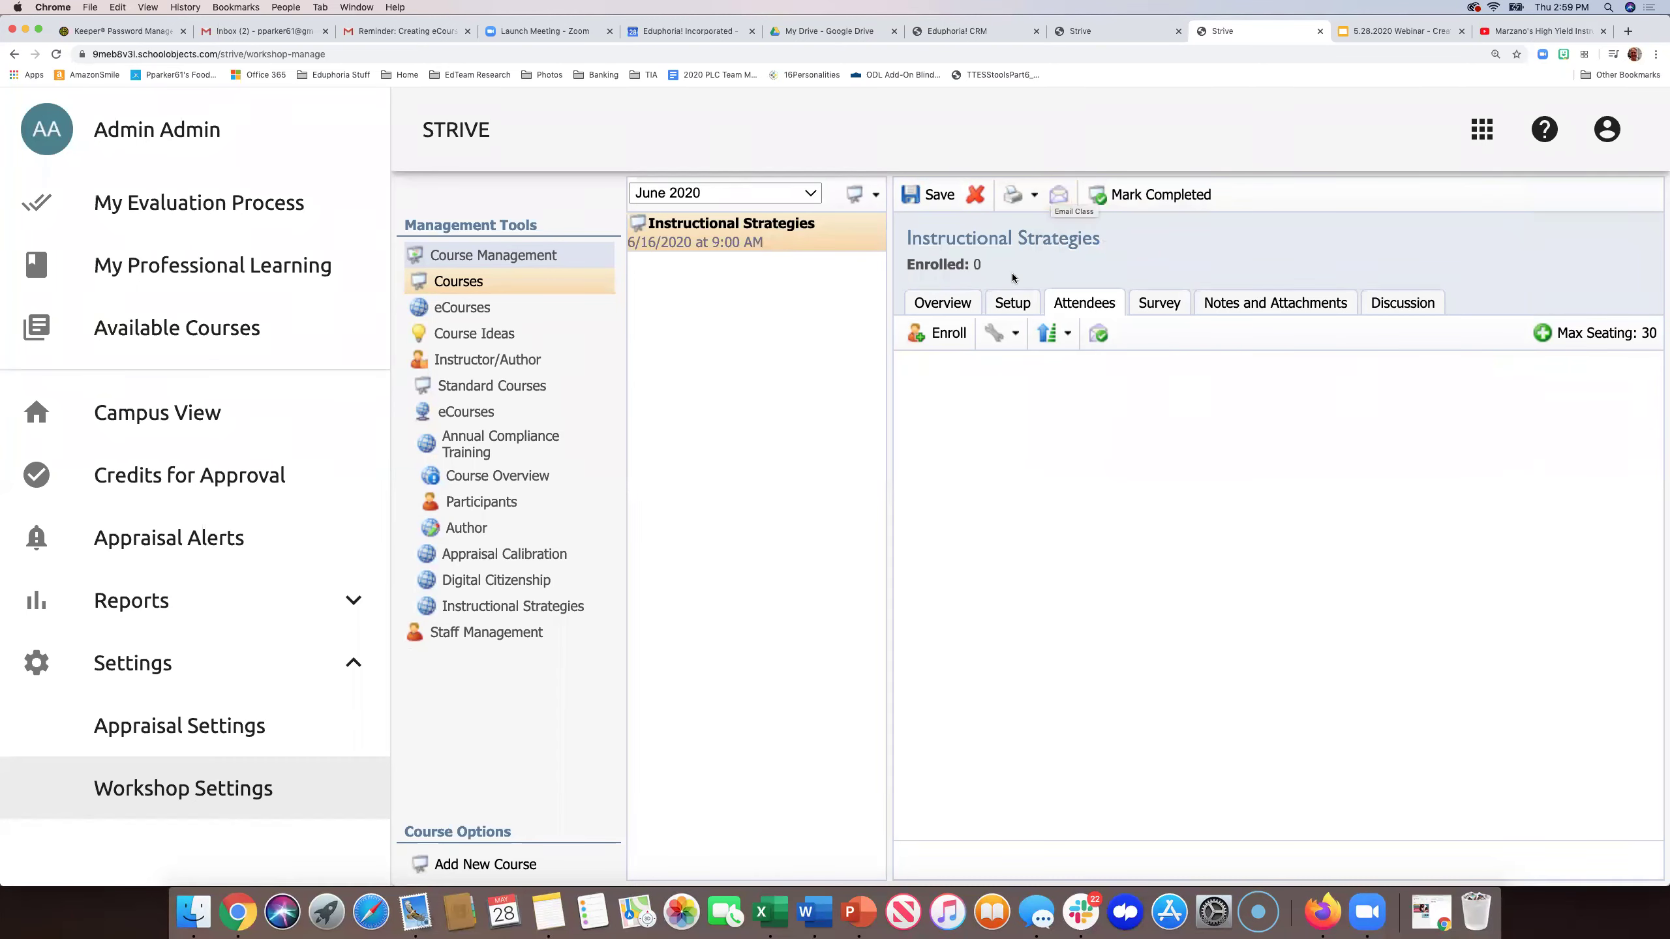
# - Recheck the session location and the placeholder description in the course Setup
pyautogui.click(1004, 306)
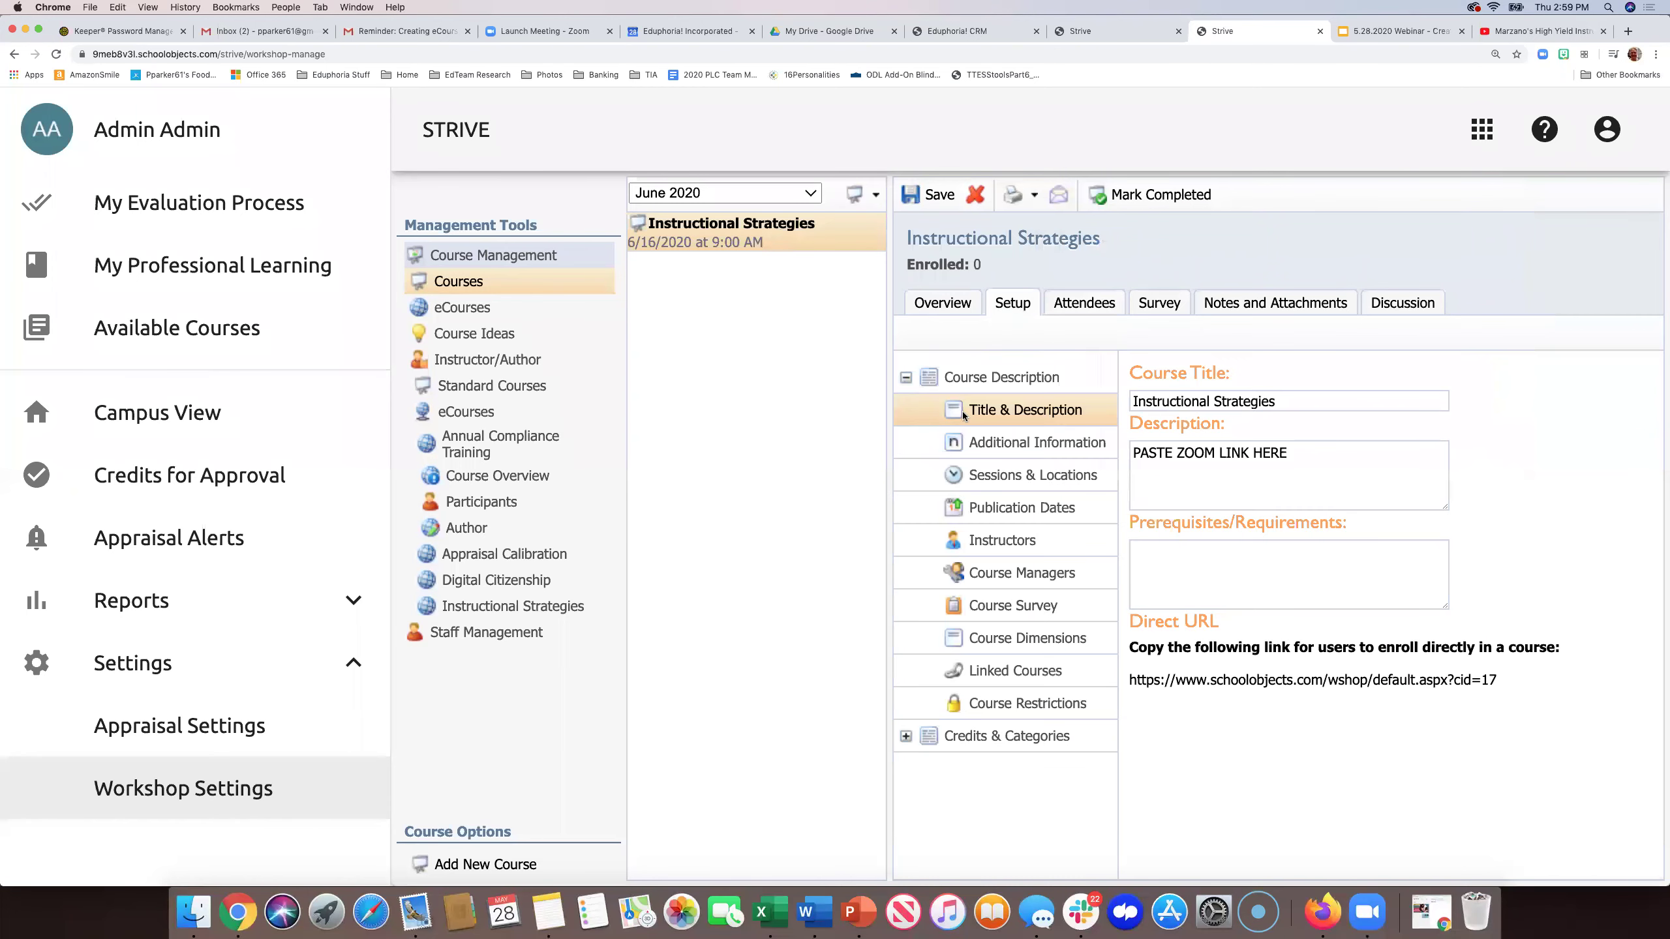
pyautogui.click(979, 476)
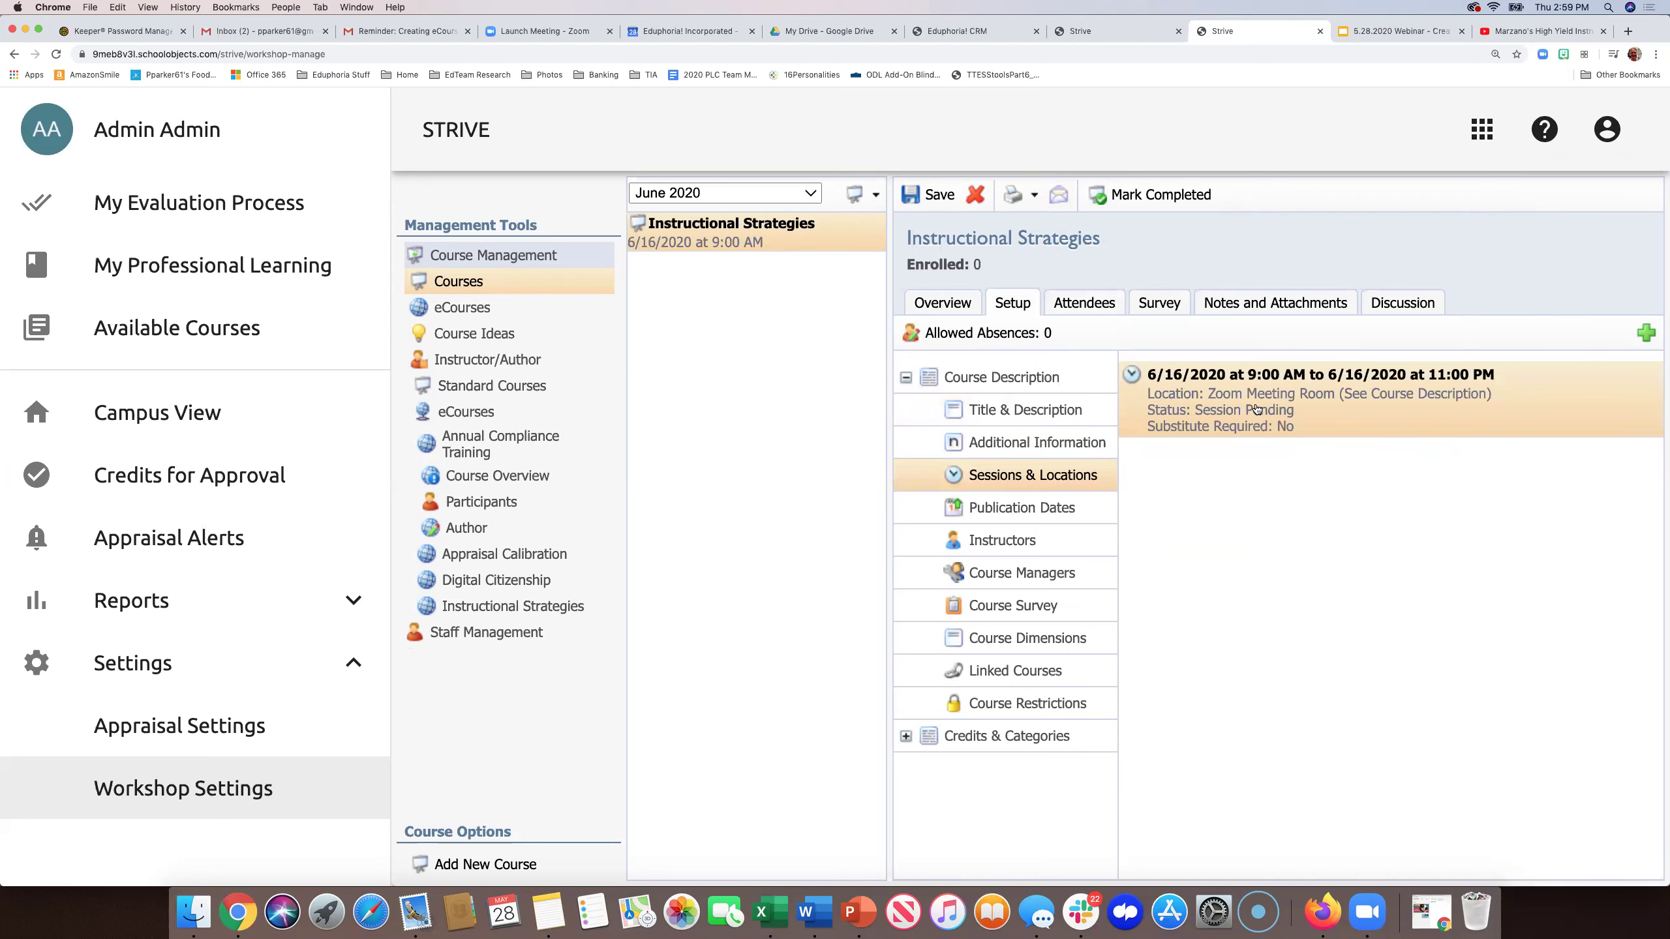
pyautogui.click(1063, 412)
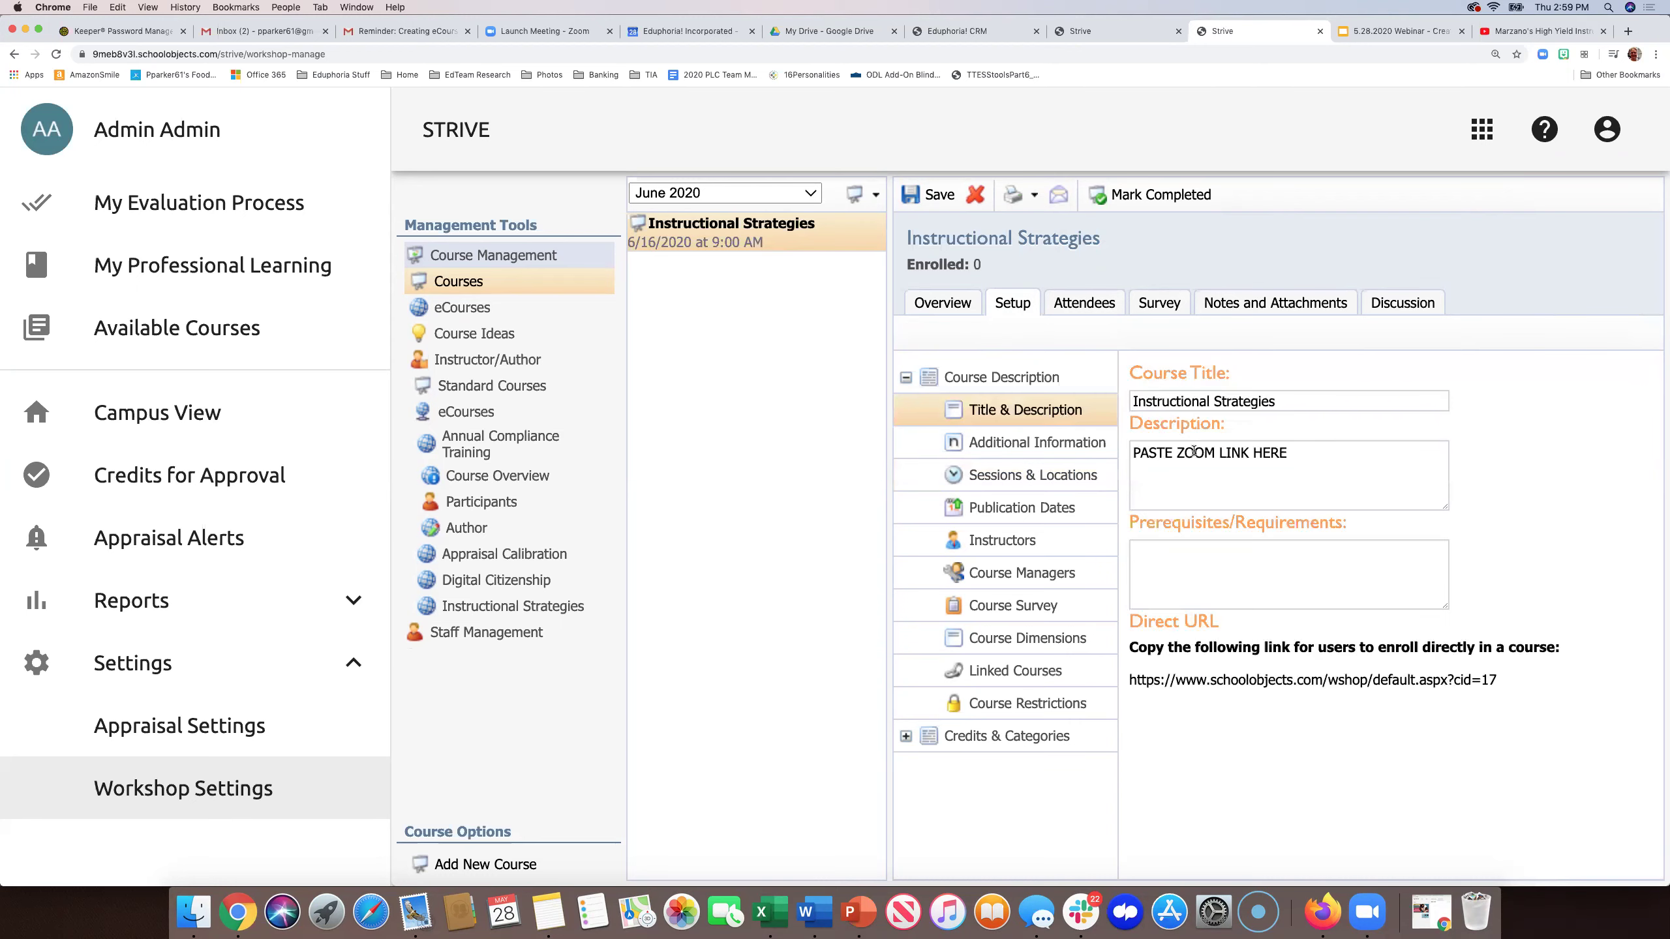
pyautogui.tripleClick(1217, 456)
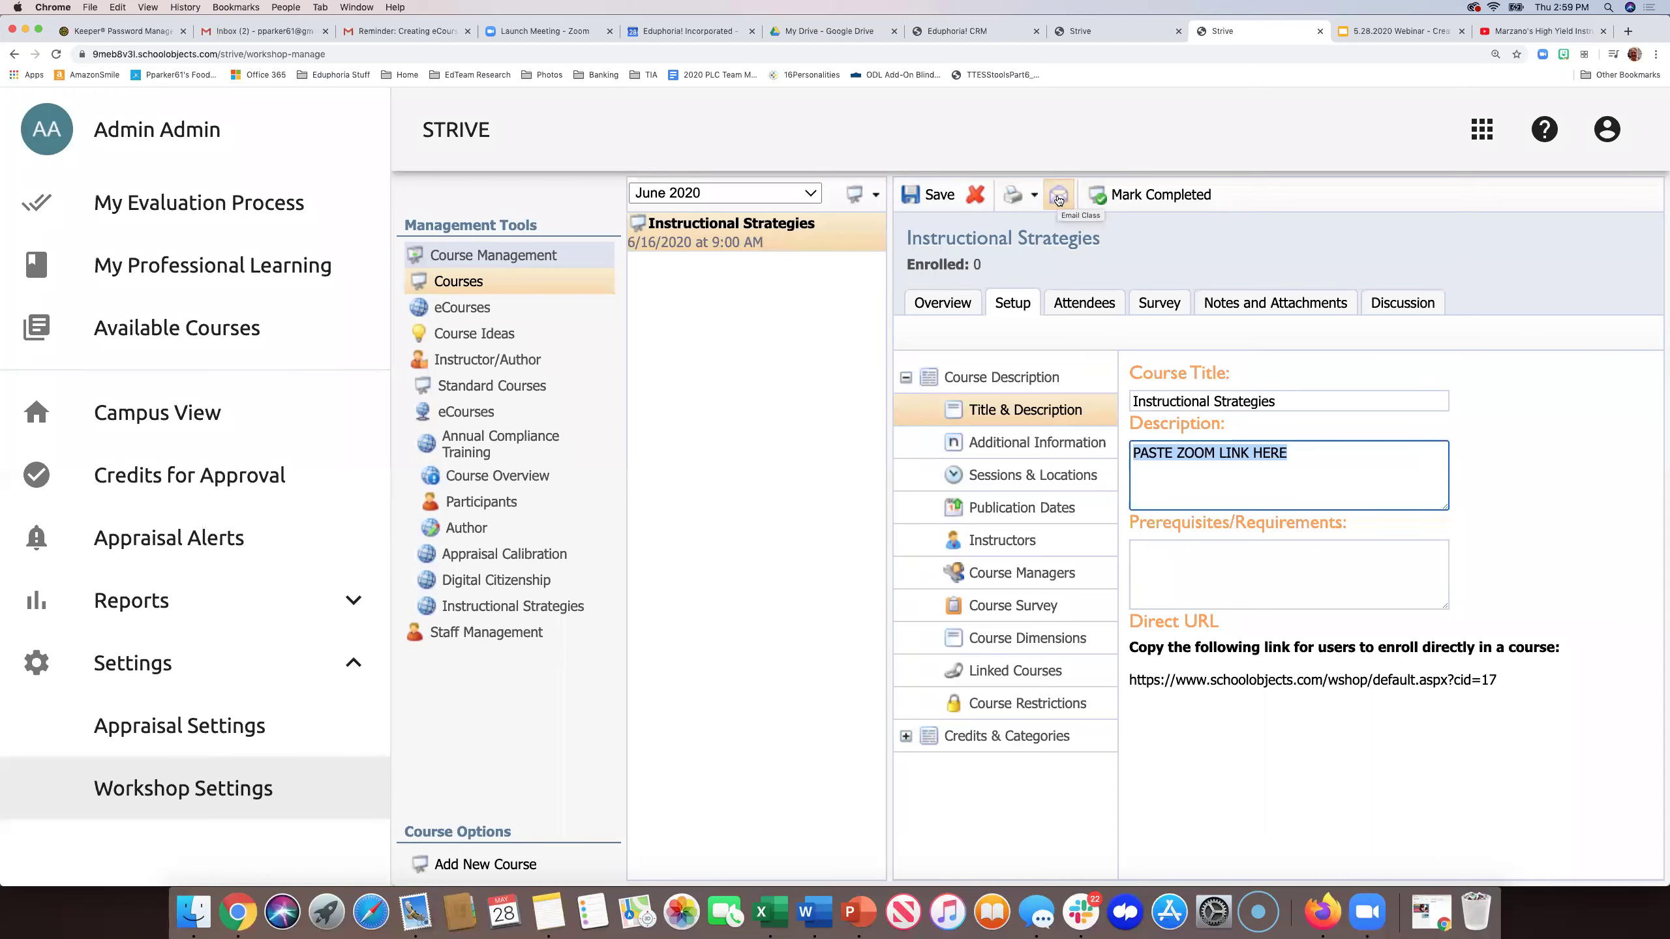
# - Check Notes and Attachments, then advance the webinar slides to 'FINAL QUESTIONS??'
pyautogui.click(1245, 302)
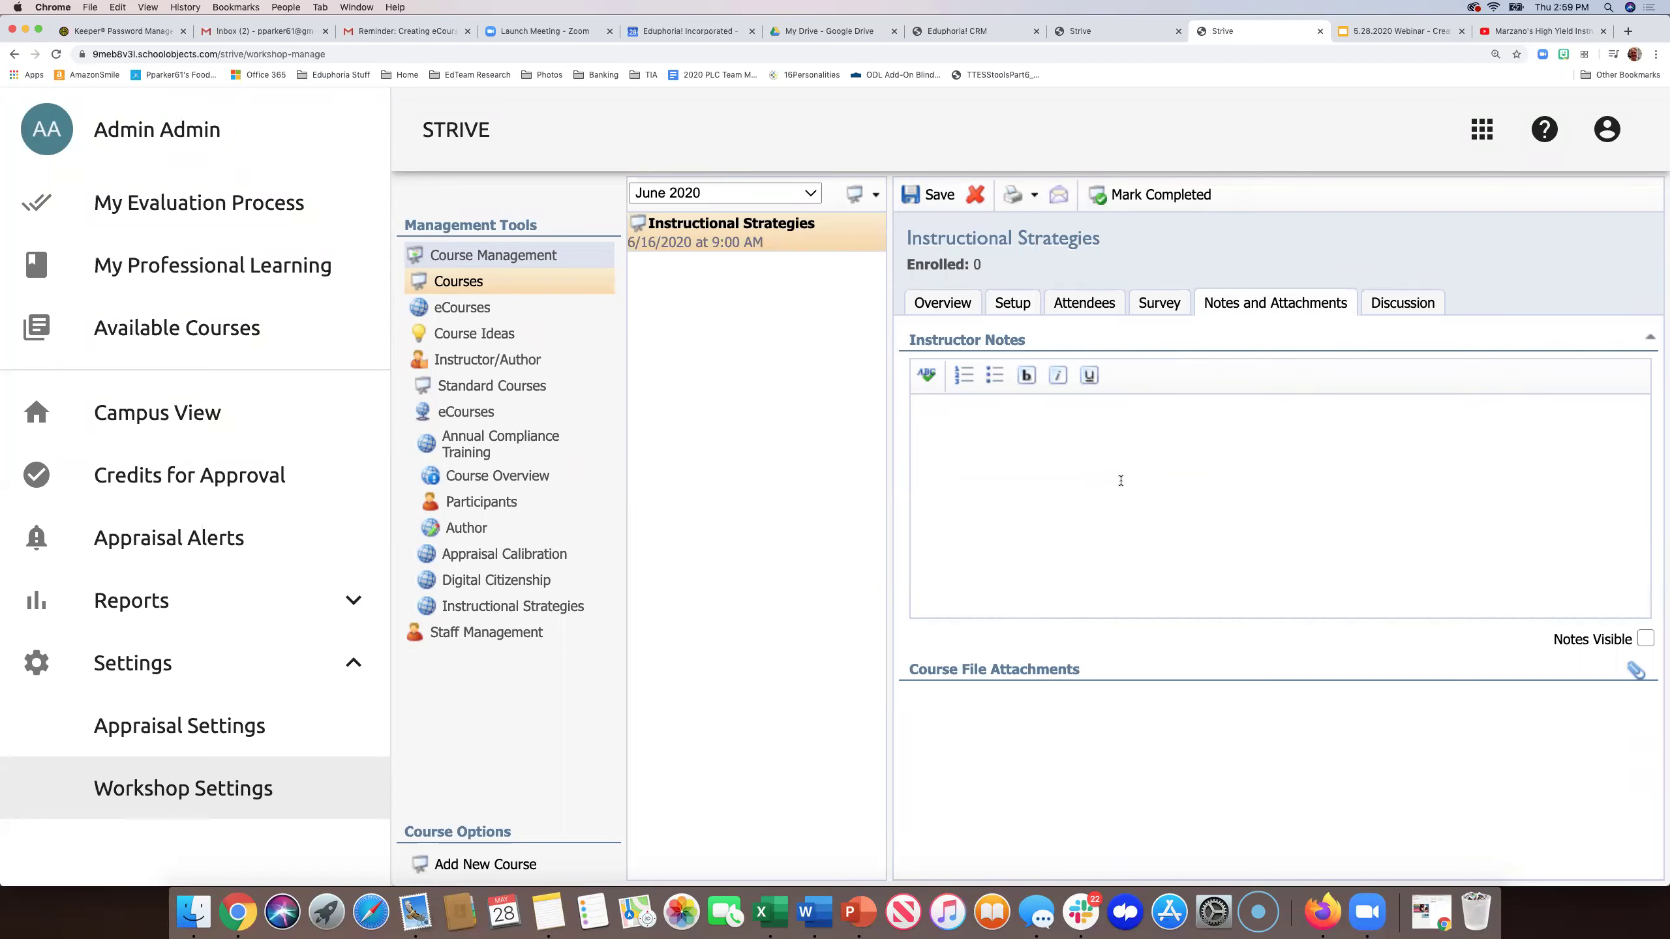
pyautogui.click(1383, 30)
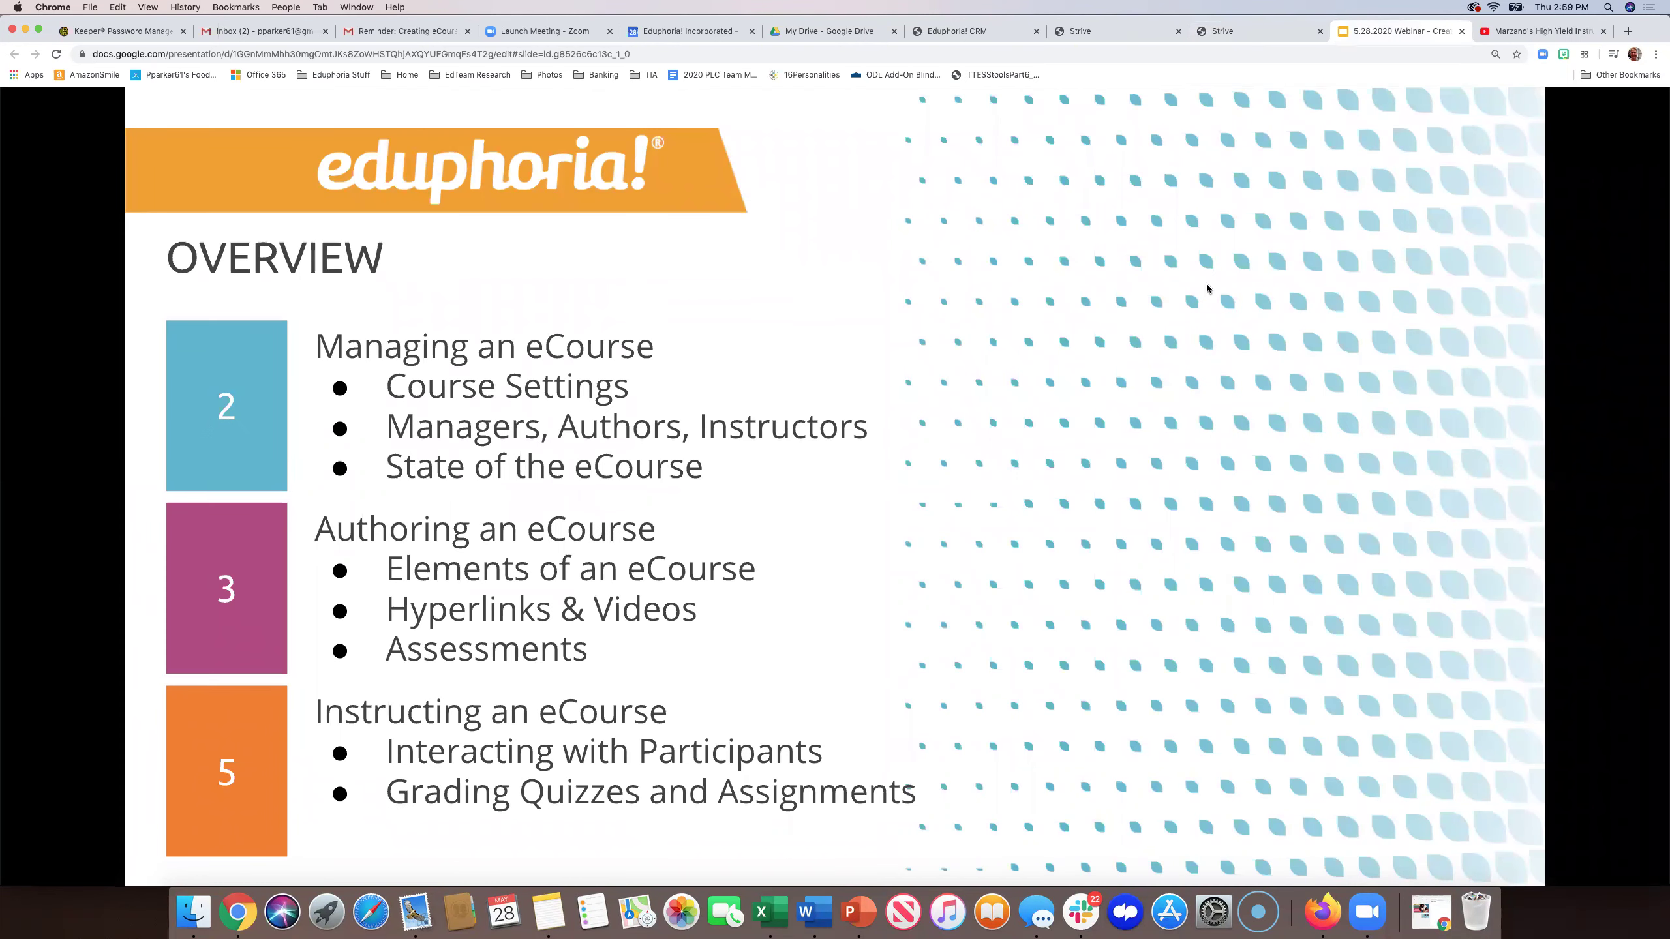
pyautogui.click(1205, 288)
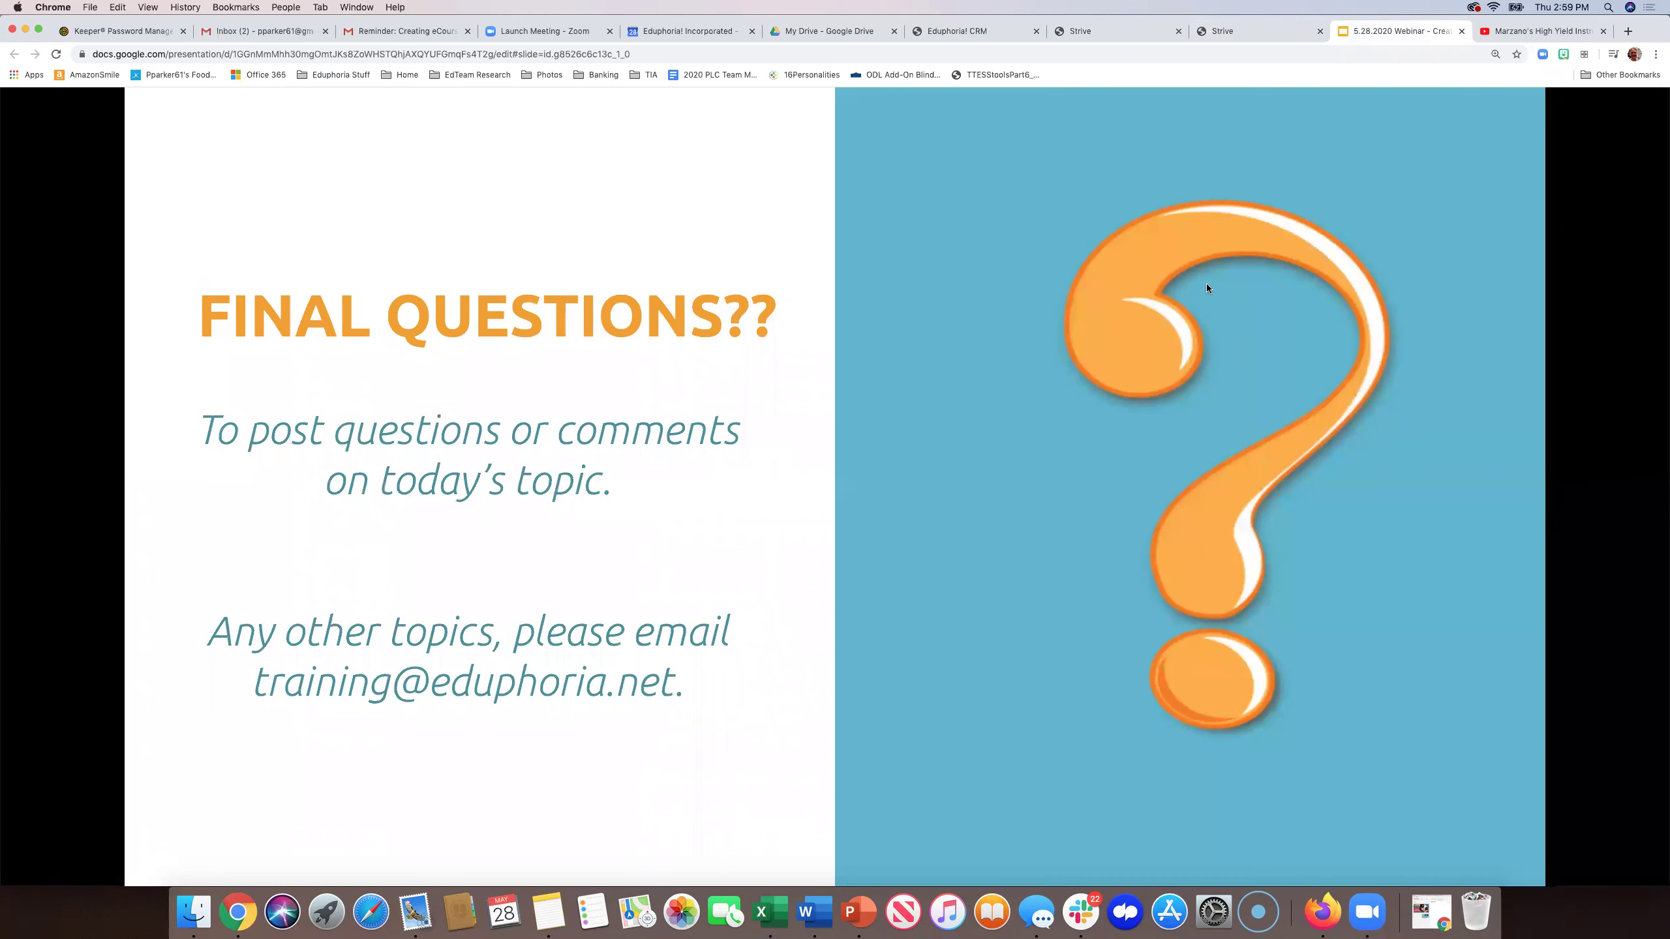